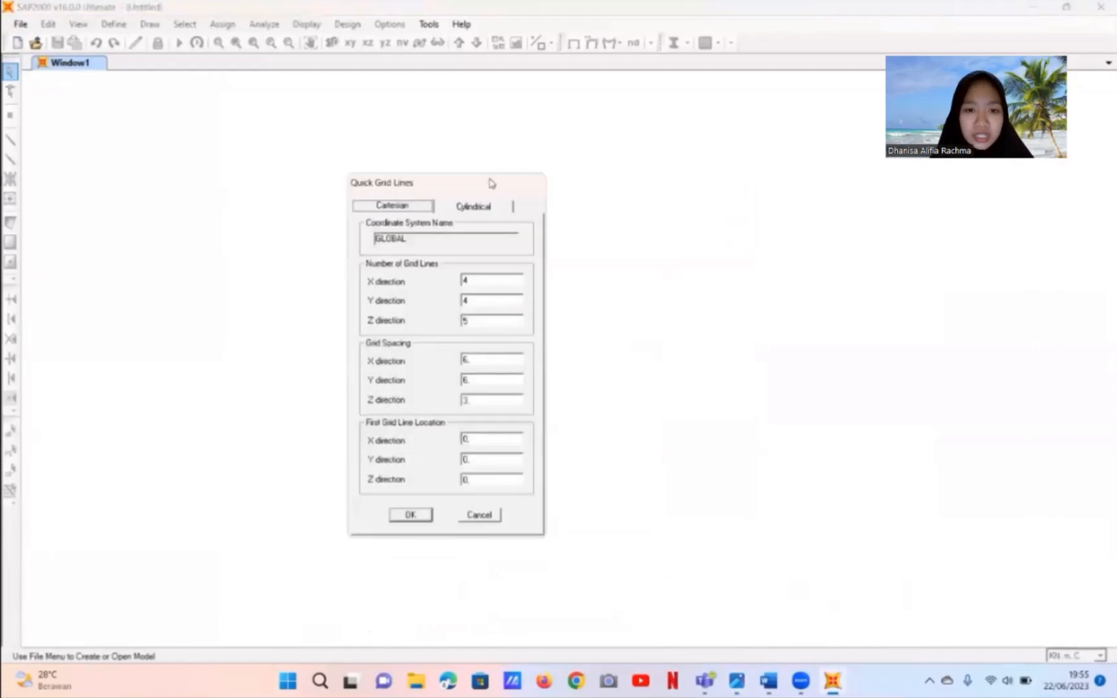
- Switch to the Word assignment document, place it beside the grid dialog, and review the frame picture and structure data
mouse_move(778, 682)
left_click(773, 628)
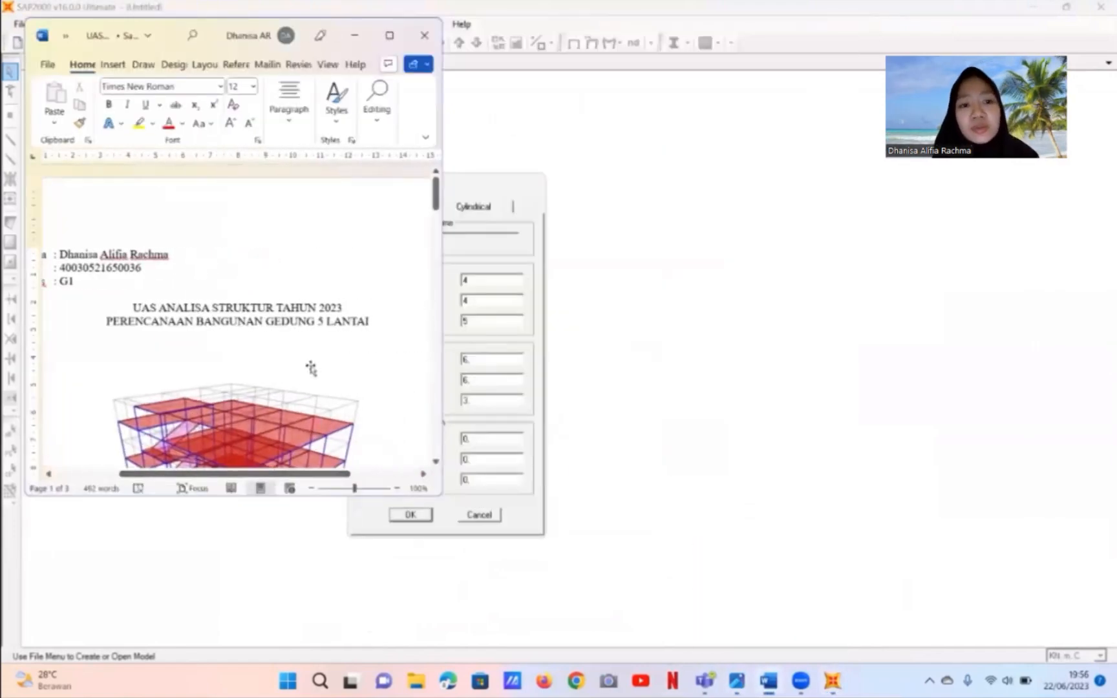
scroll(312, 367, "down", 8)
scroll(312, 366, "down", 2)
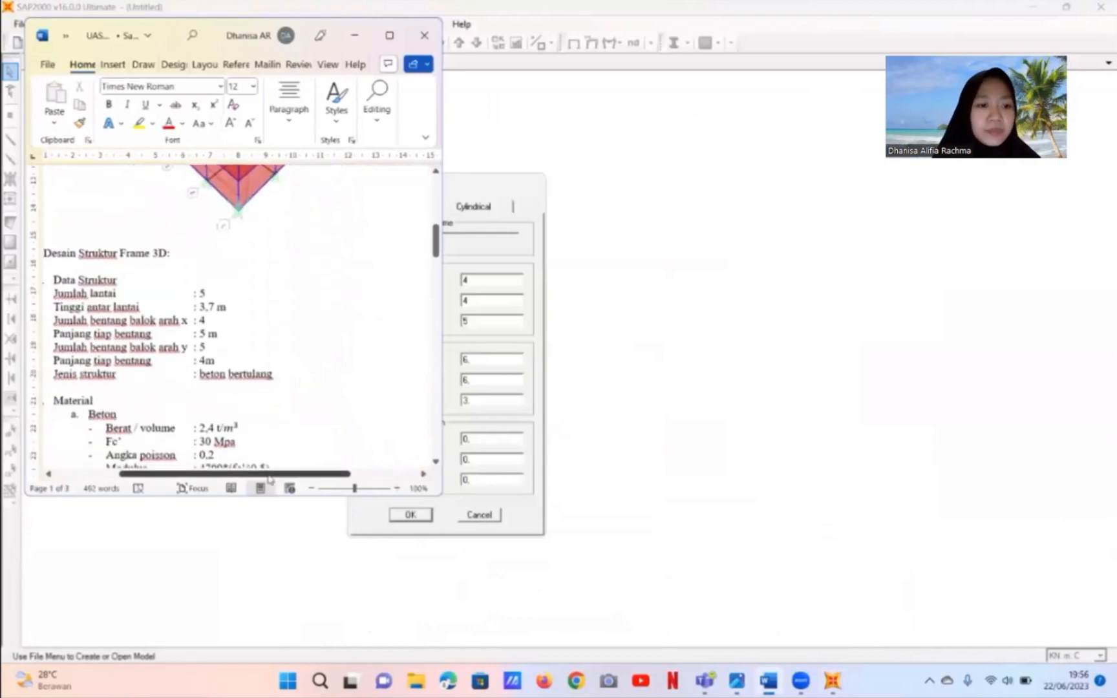
left_click_drag(269, 477, 242, 477)
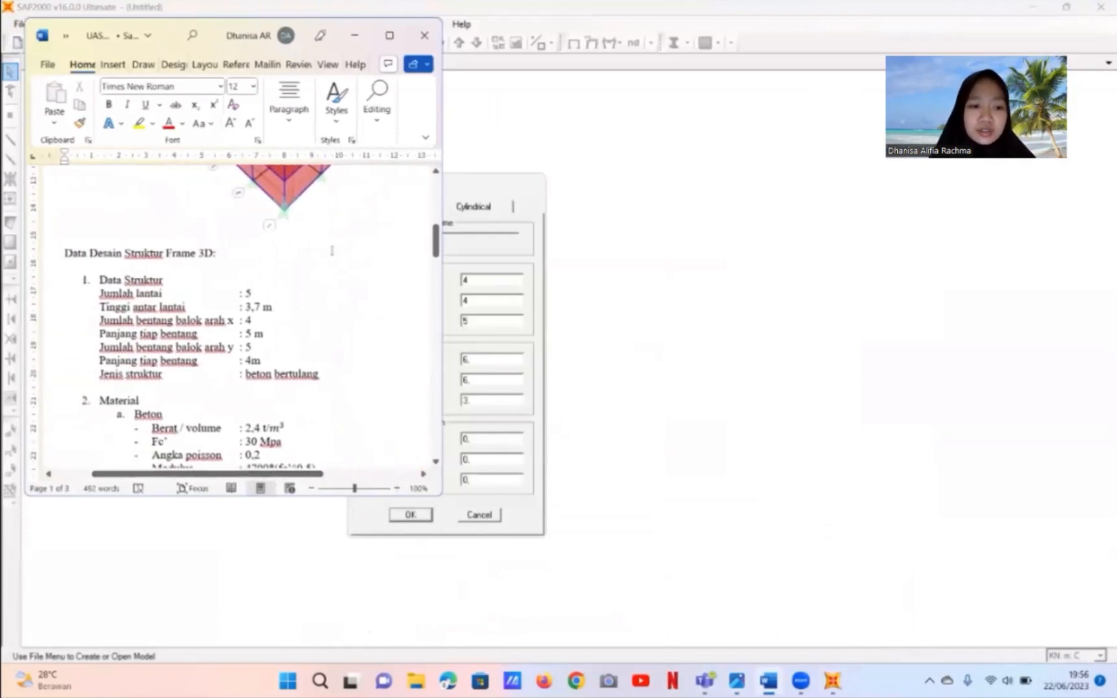
left_click_drag(207, 25, 891, 67)
scroll(815, 288, "down", 2)
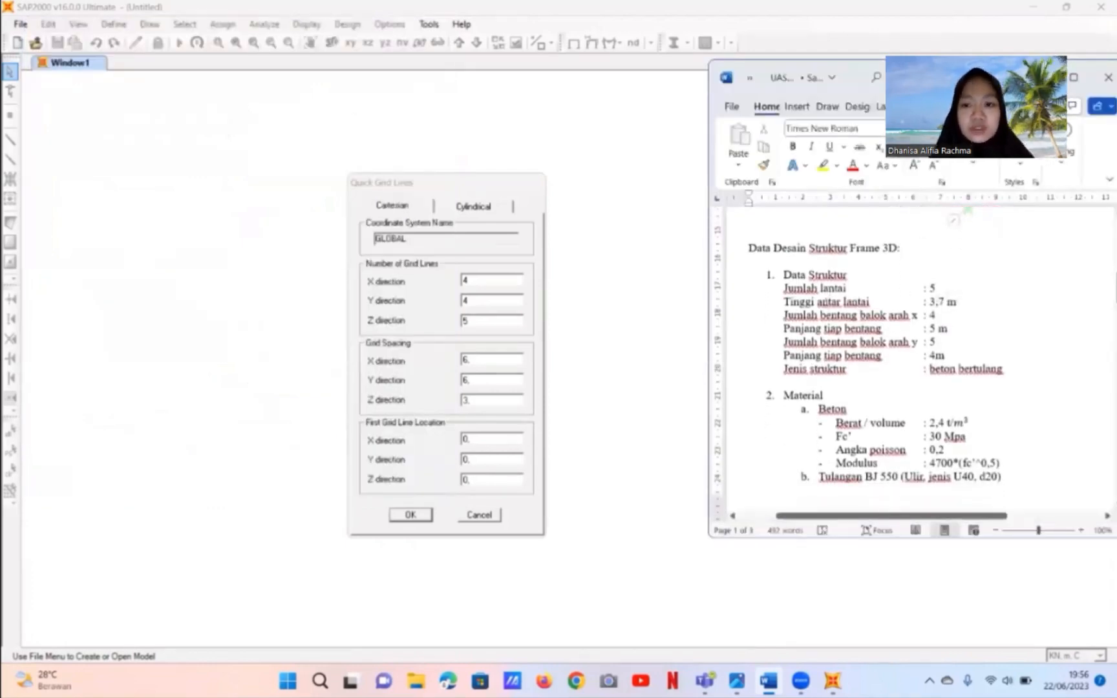
scroll(917, 312, "up", 6)
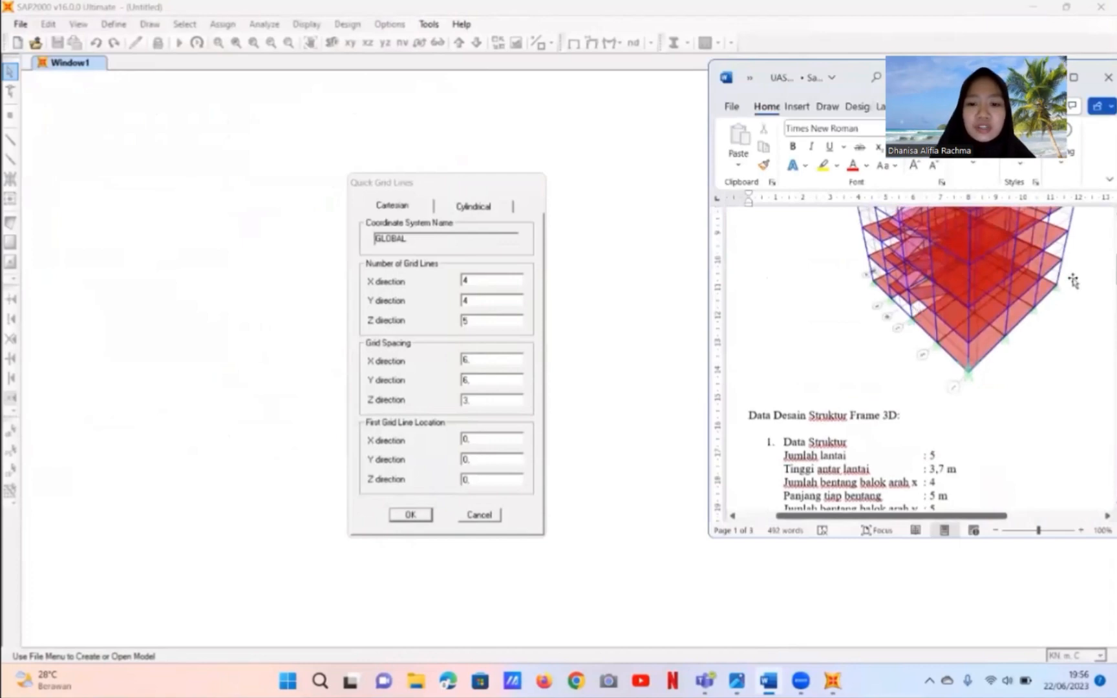
scroll(1003, 388, "down", 3)
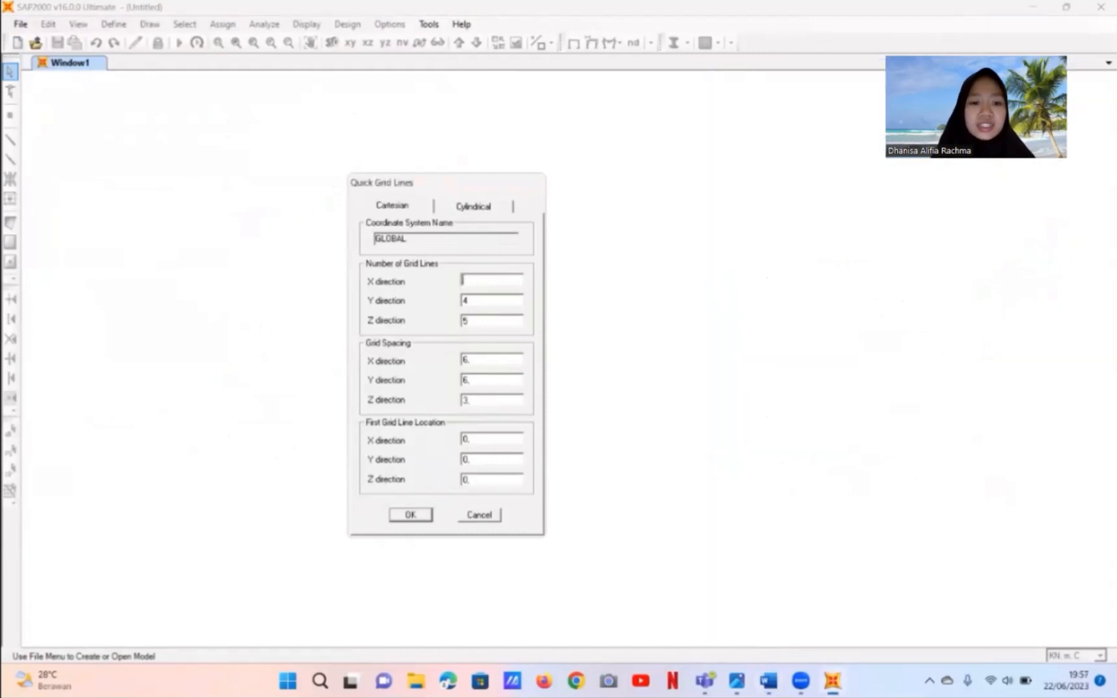
- Set the number of grid lines to 4 in X, 5 in Y and 5 in Z
type("4")
double_click(467, 302)
type("5")
double_click(467, 321)
type("5")
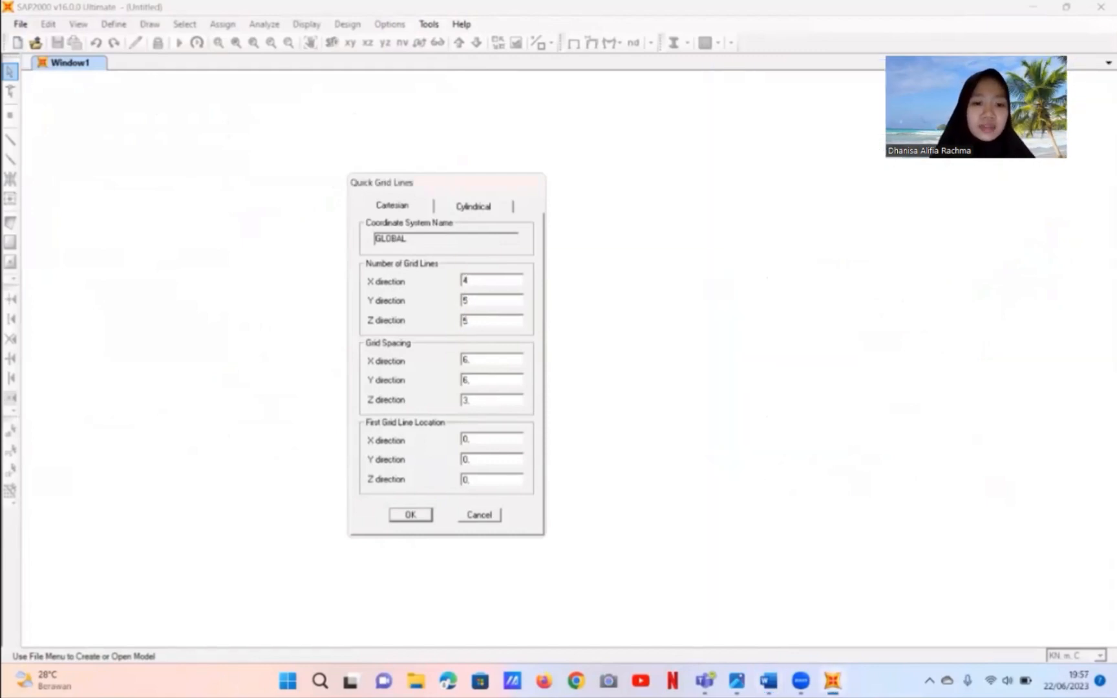
- Set the grid spacing to 5 in X, 4 in Y and 3,7 in Z, and create the grid
double_click(471, 361)
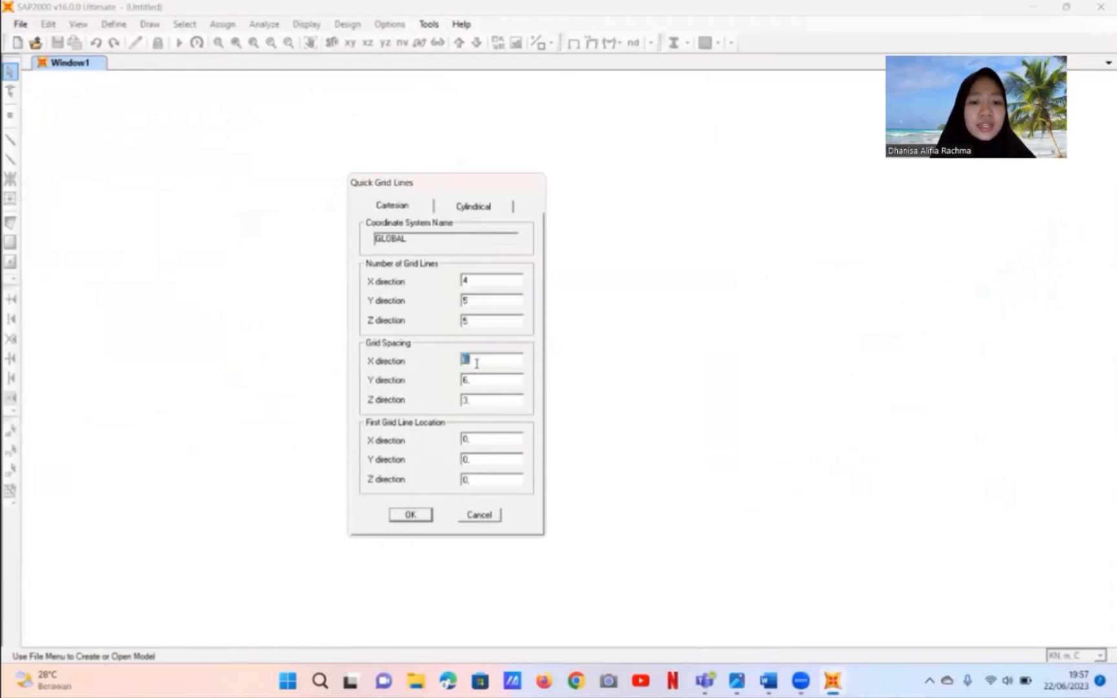
type("5")
double_click(476, 381)
type("4")
double_click(481, 400)
type("3")
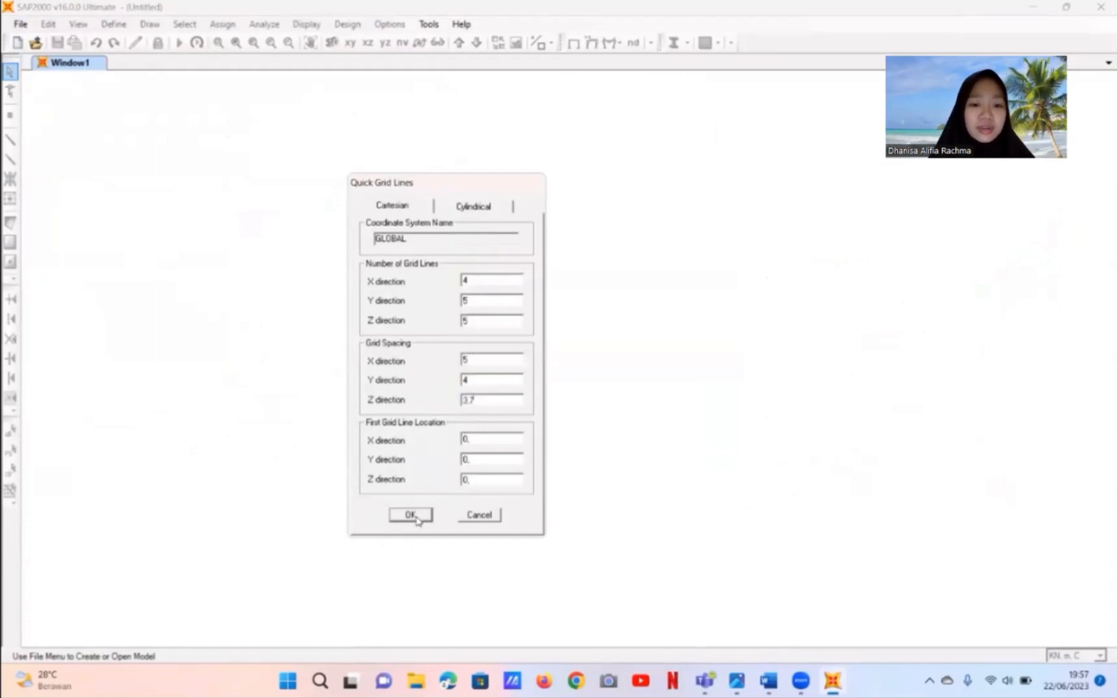
left_click(414, 516)
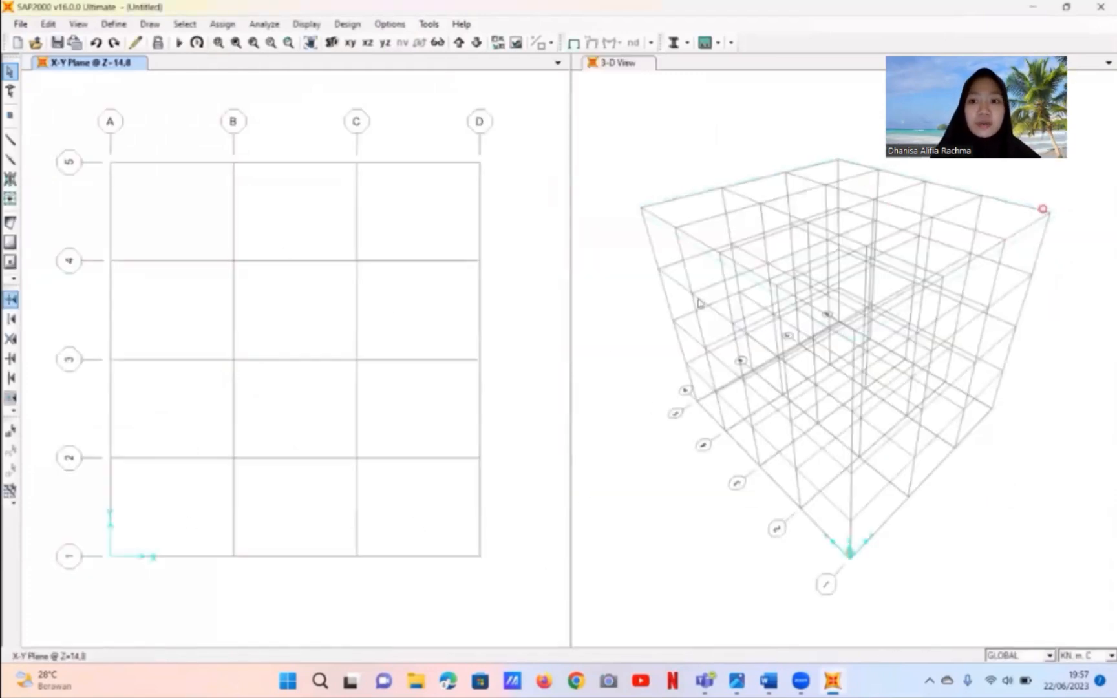
- Consult the concrete data in the Word document and add a new material of type Concrete with the User standard
left_click(769, 681)
scroll(913, 412, "down", 5)
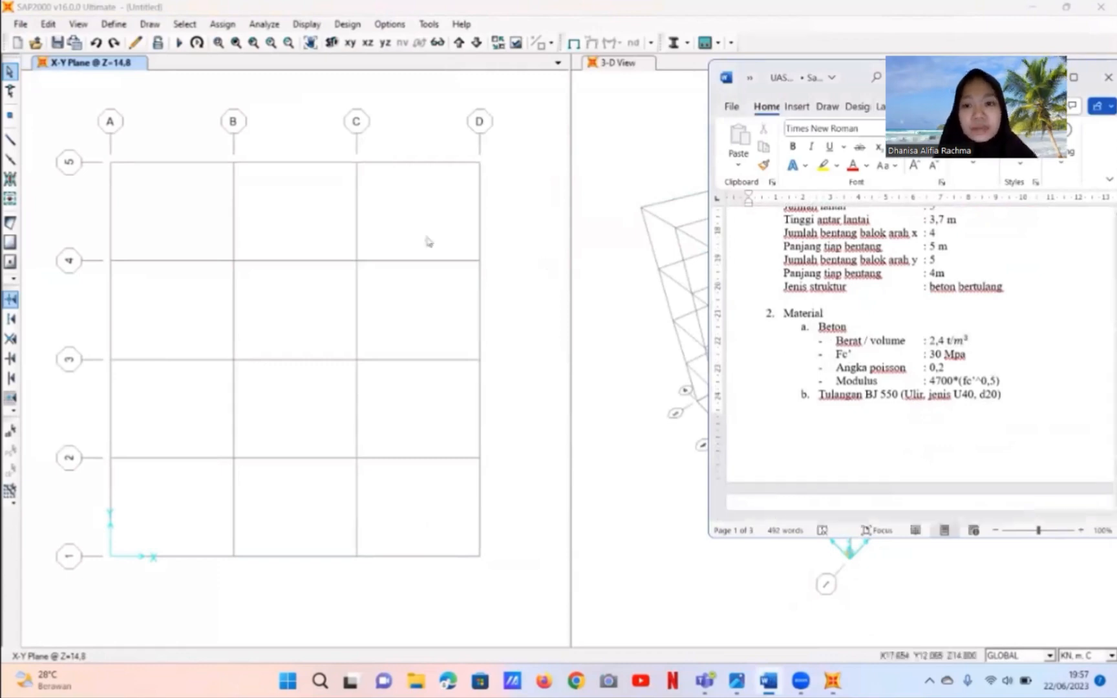
left_click(113, 24)
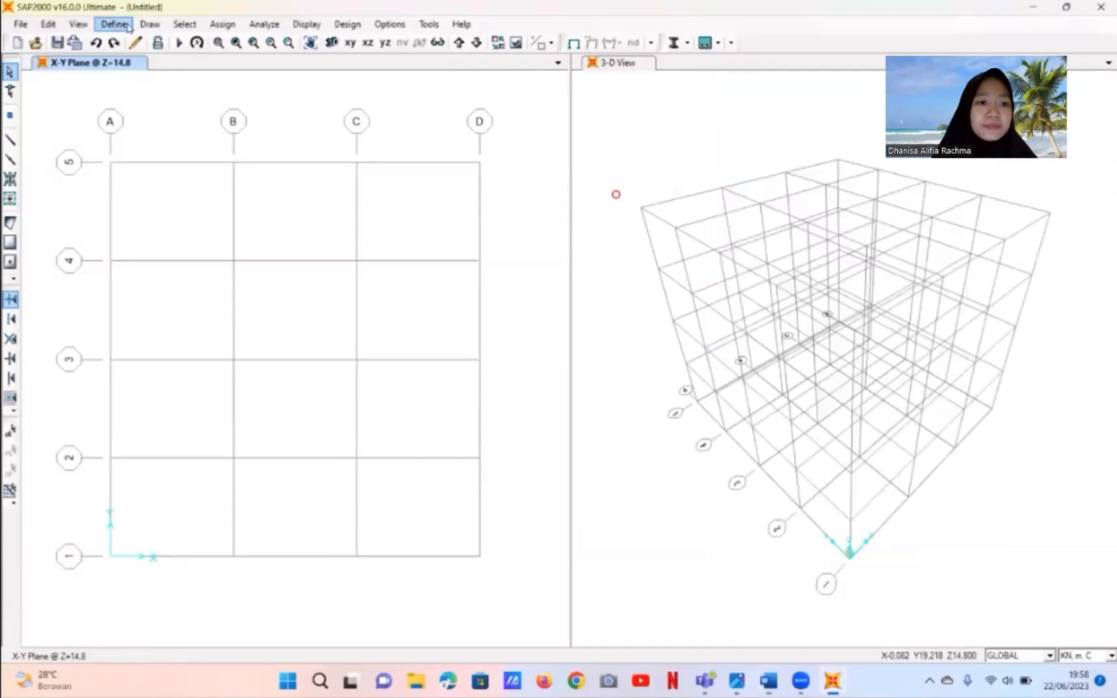
left_click(127, 27)
left_click(138, 41)
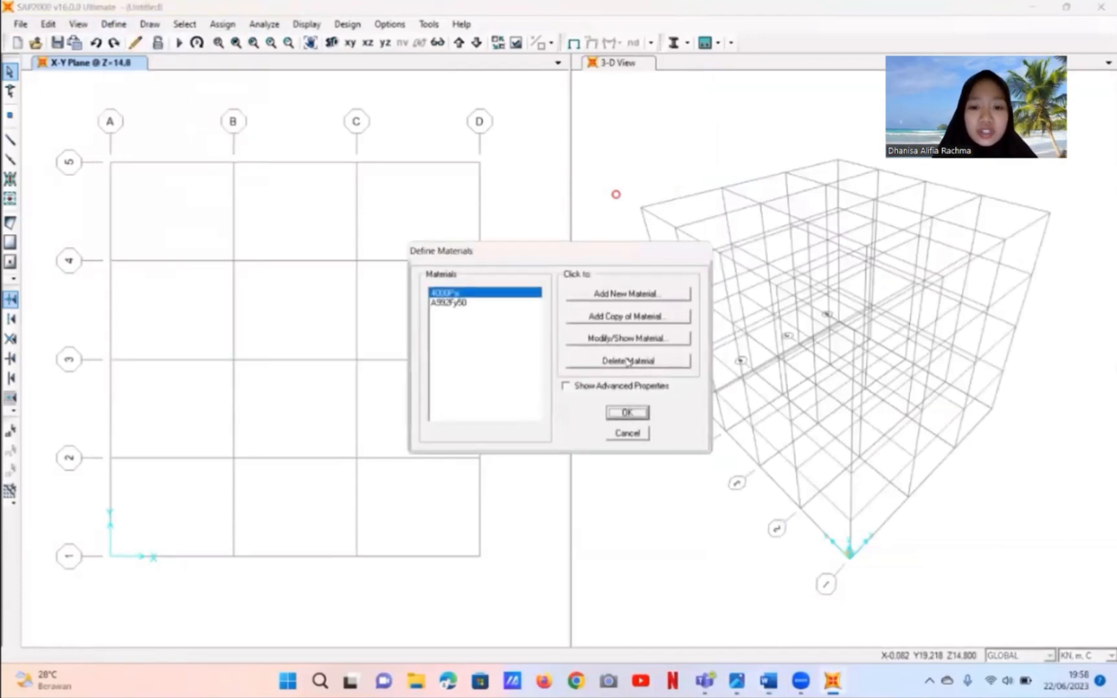
left_click(629, 299)
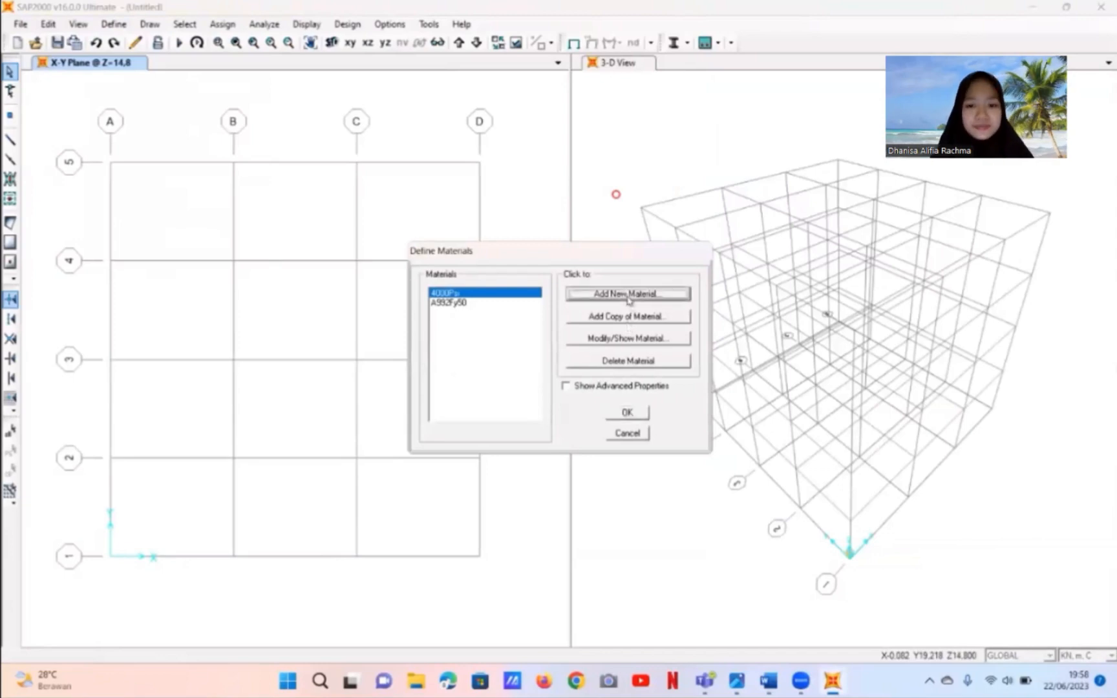
left_click(679, 335)
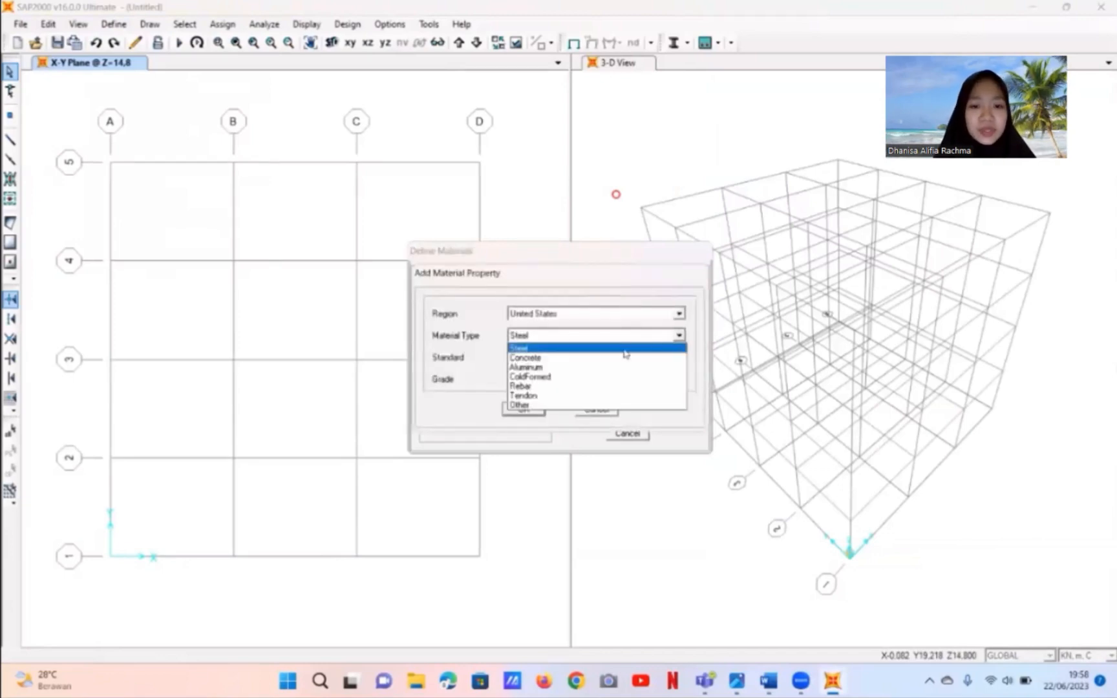
left_click(595, 357)
left_click(673, 358)
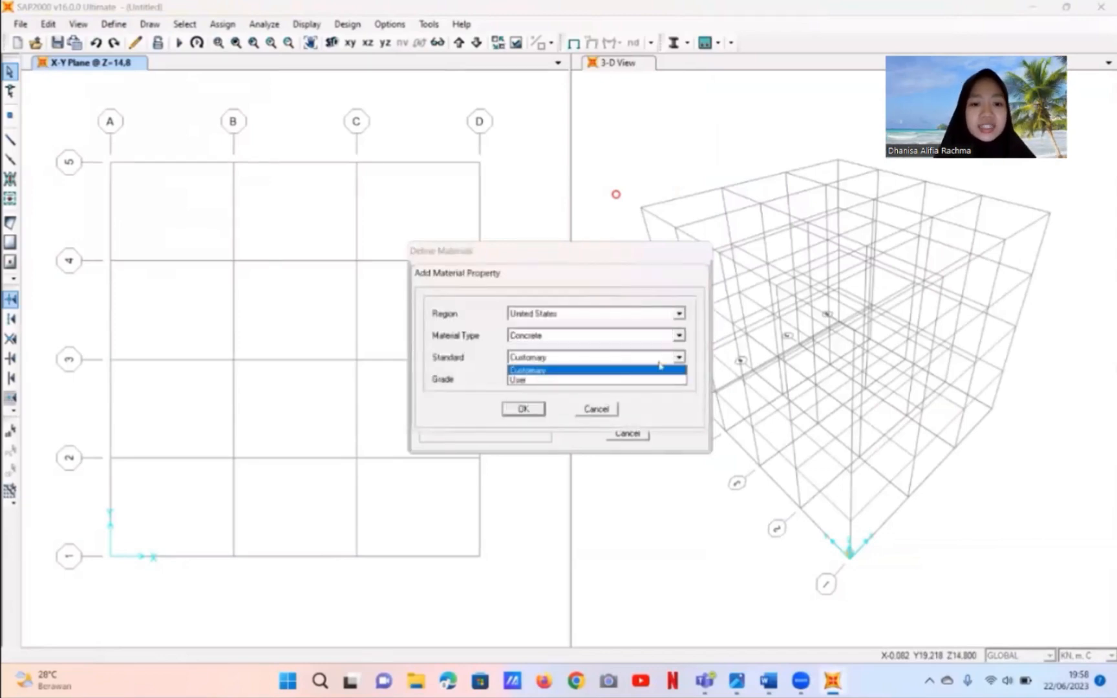
left_click(592, 381)
left_click(529, 409)
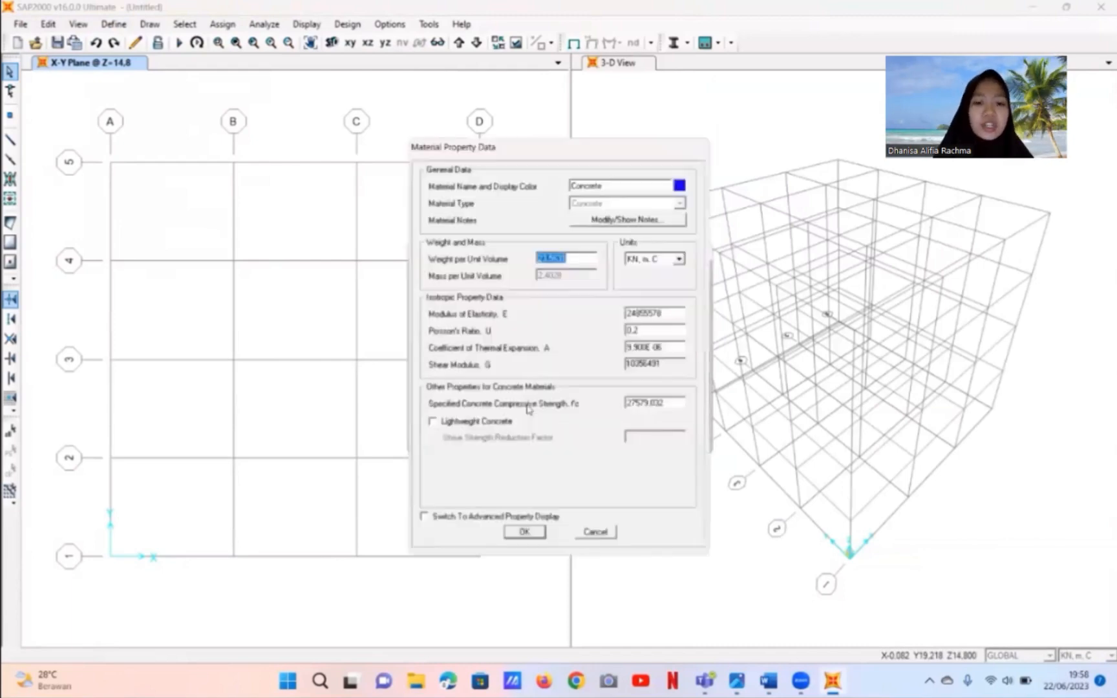
- Name the new concrete material BETON
left_click_drag(604, 182, 570, 182)
type("beton")
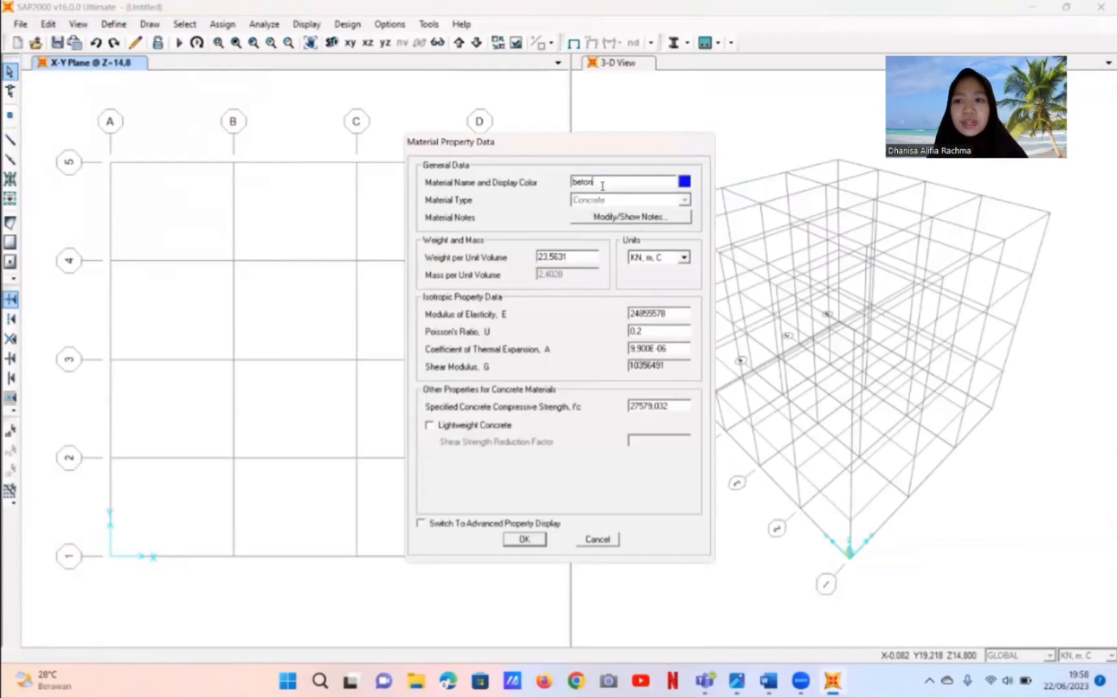
type("BETON")
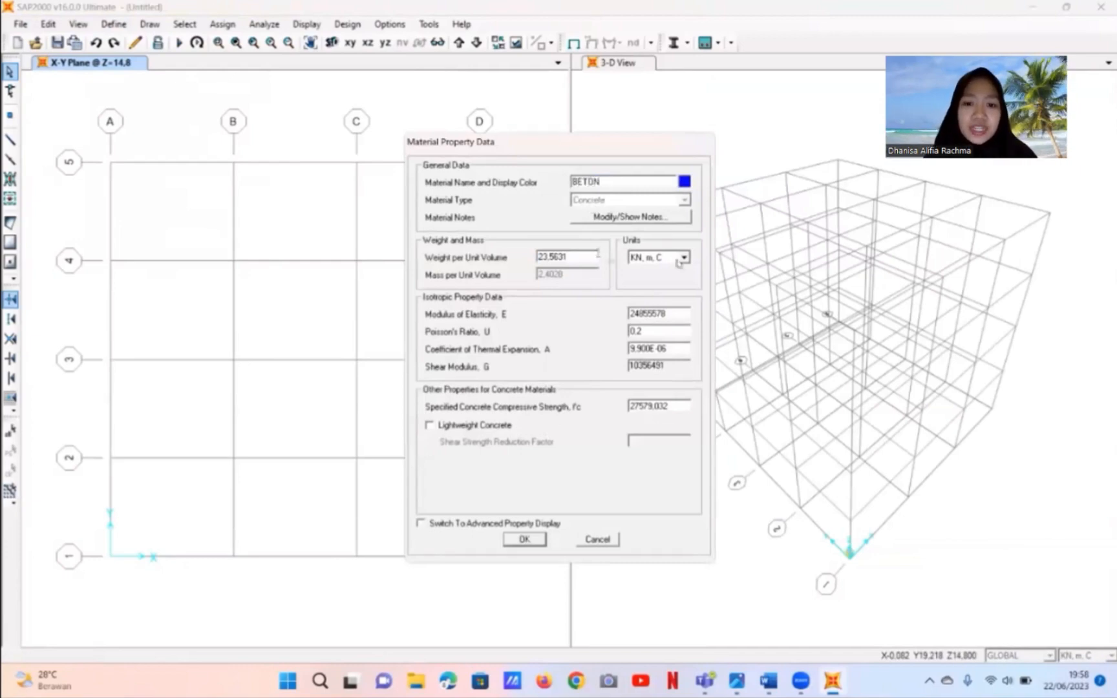
- Switch the material units to Tonf, m, C and set the concrete's weight per unit volume to 2,4
left_click(684, 258)
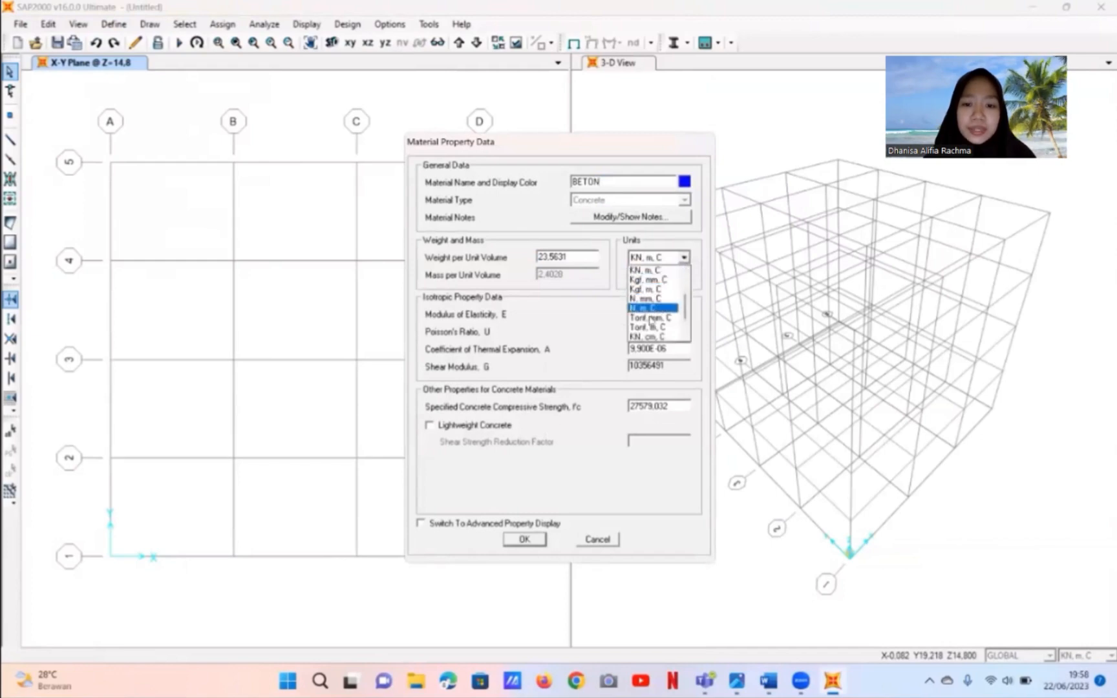
left_click(649, 328)
double_click(572, 256)
left_click(572, 256)
key("BackSpace")
key("BackSpace")
key("BackSpace")
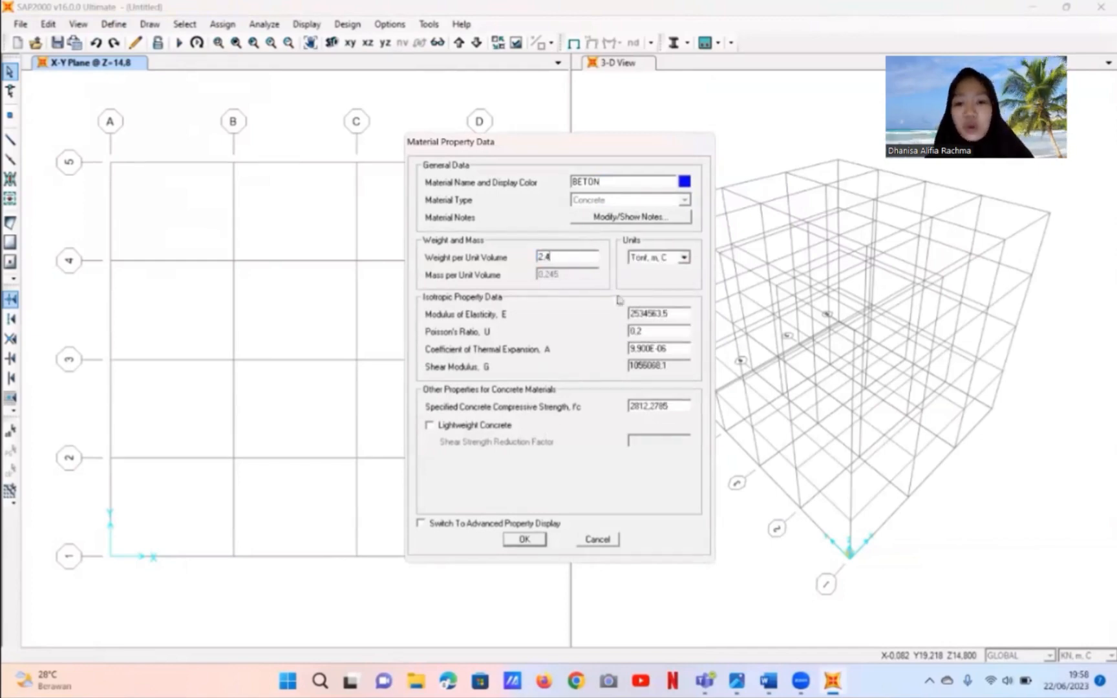
- Switch the material units to N, mm, C and set the concrete's modulus of elasticity to 4700*30^0,5
left_click(687, 260)
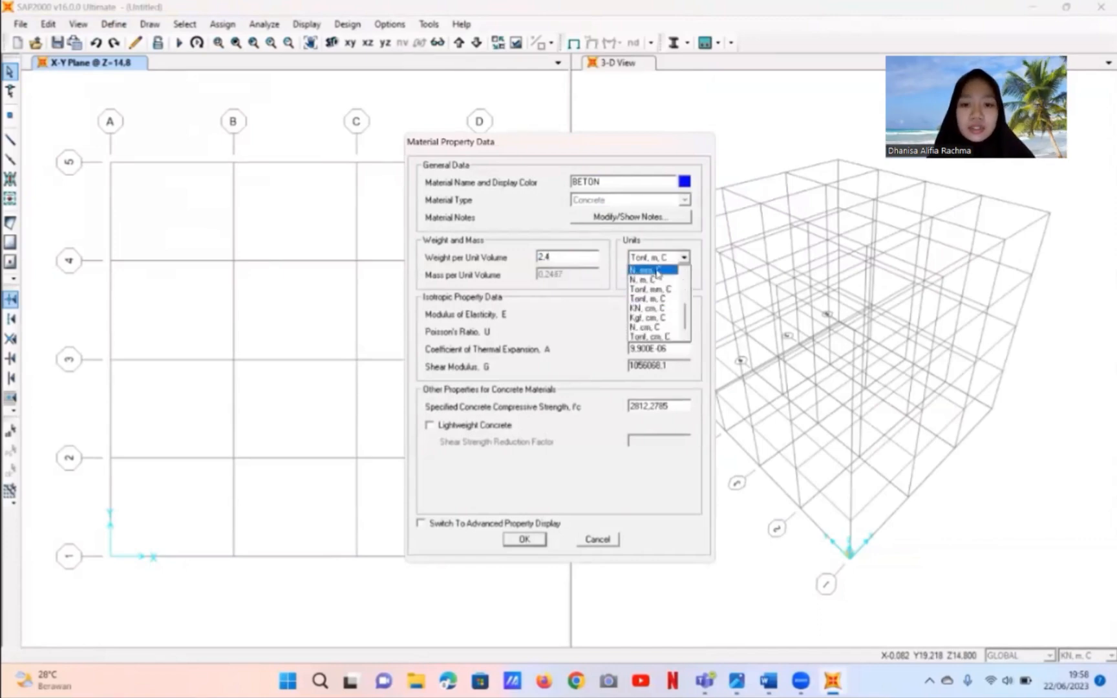
left_click(659, 274)
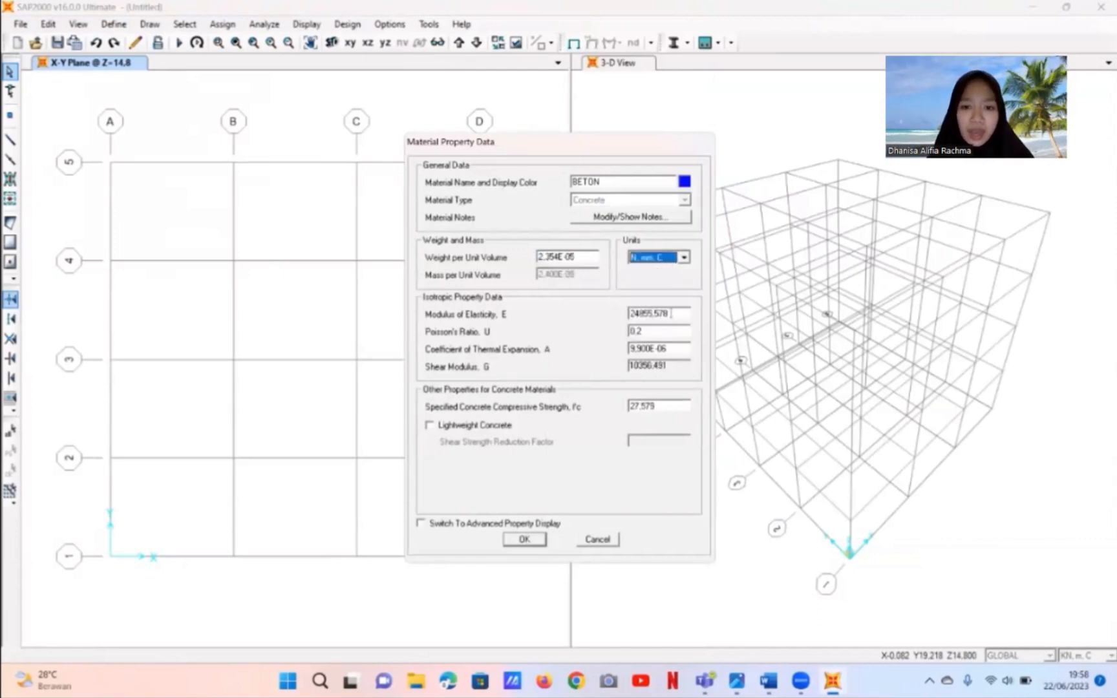
double_click(671, 314)
type("4700*30^0.5")
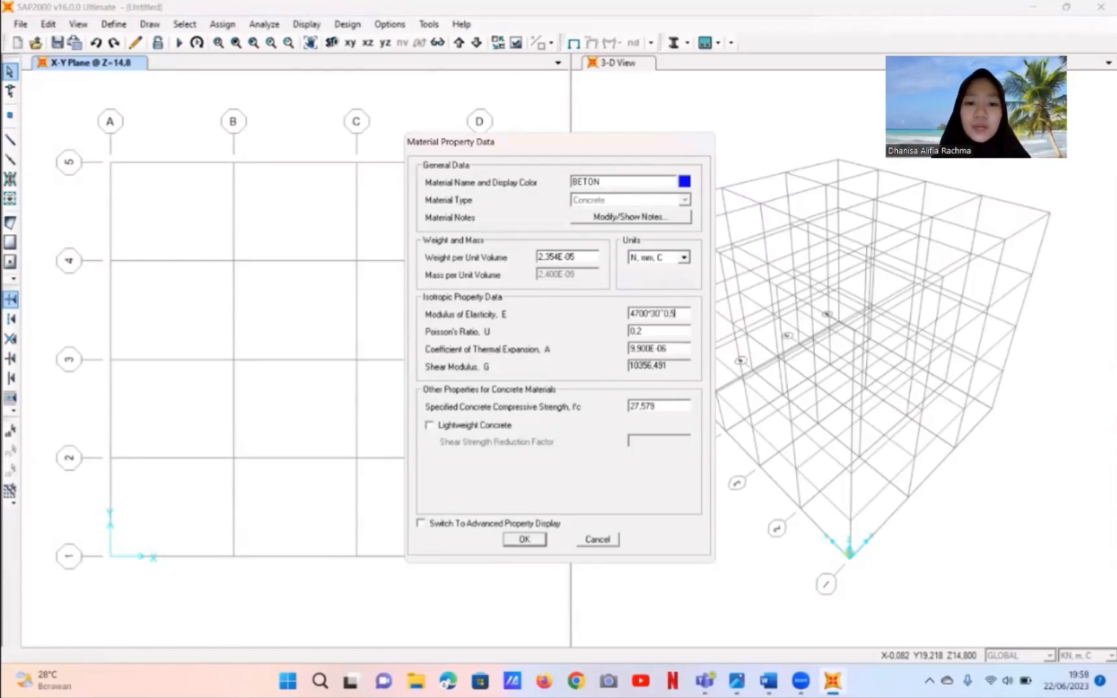
key("Return")
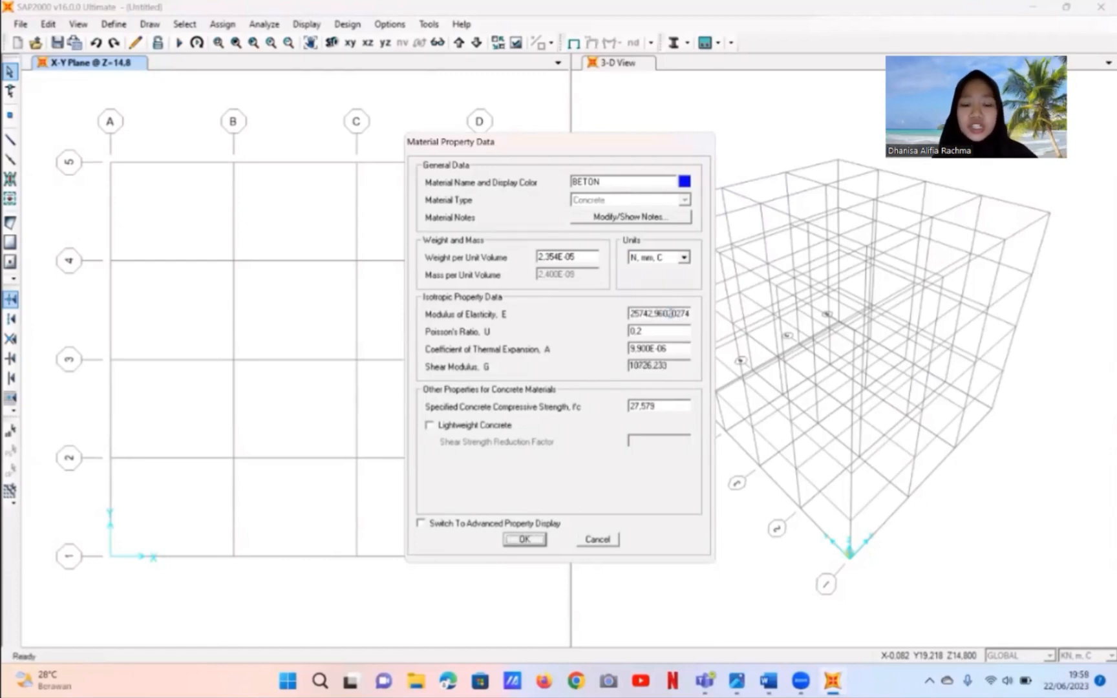
- Set the concrete's Poisson's ratio to 0,2 and compressive strength f'c to 30, and accept the material
double_click(654, 330)
left_click(654, 330)
double_click(660, 406)
type("30")
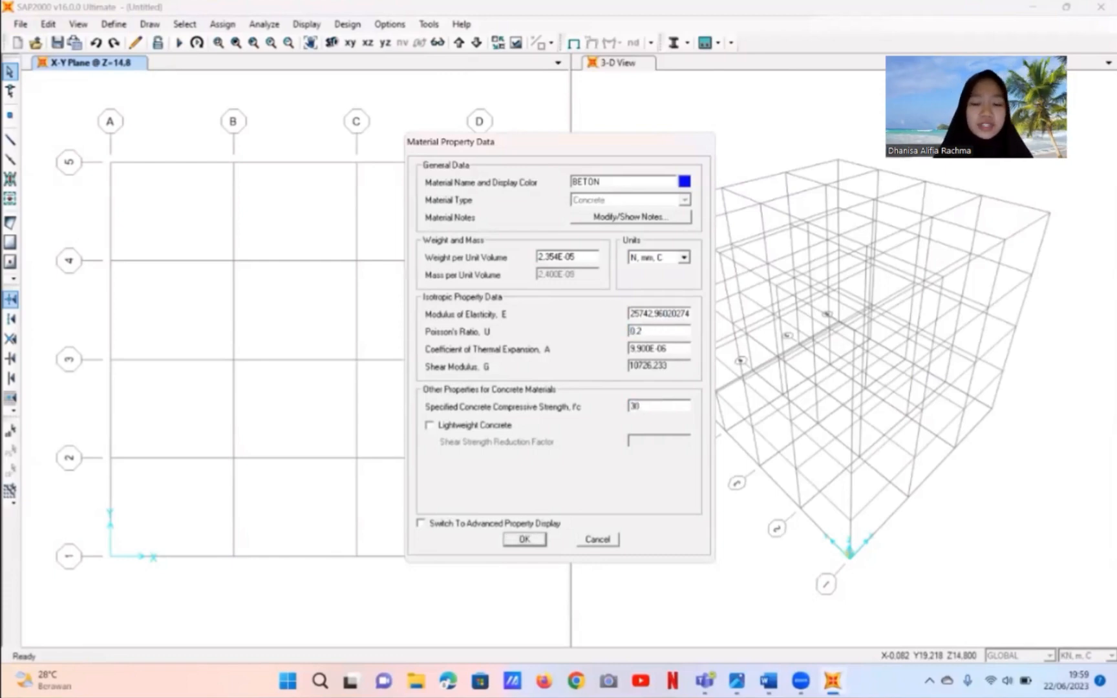
left_click(537, 540)
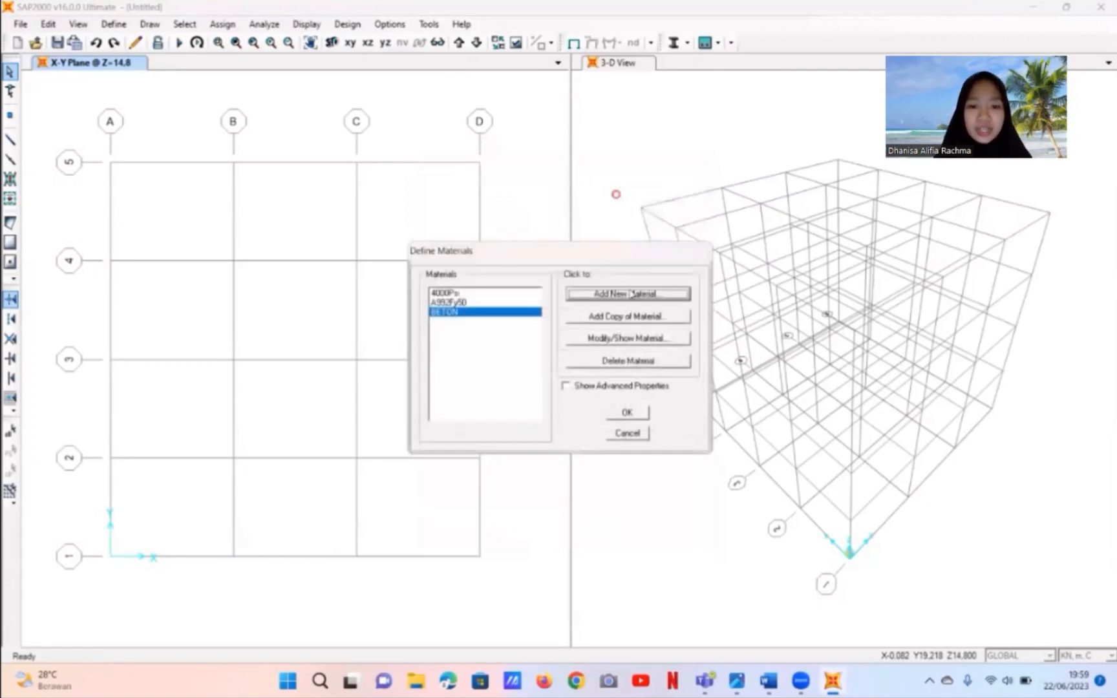
- Consult the reinforcement data in the Word document and add a new material of type Rebar with the User standard
left_click(633, 293)
left_click(679, 335)
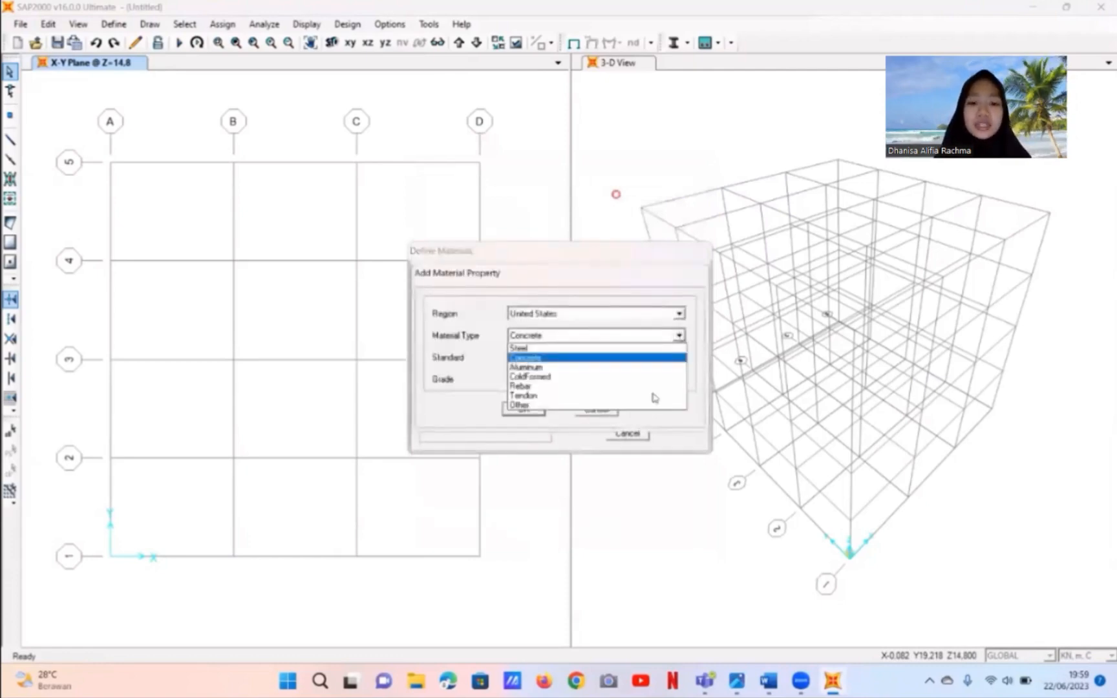
left_click(768, 681)
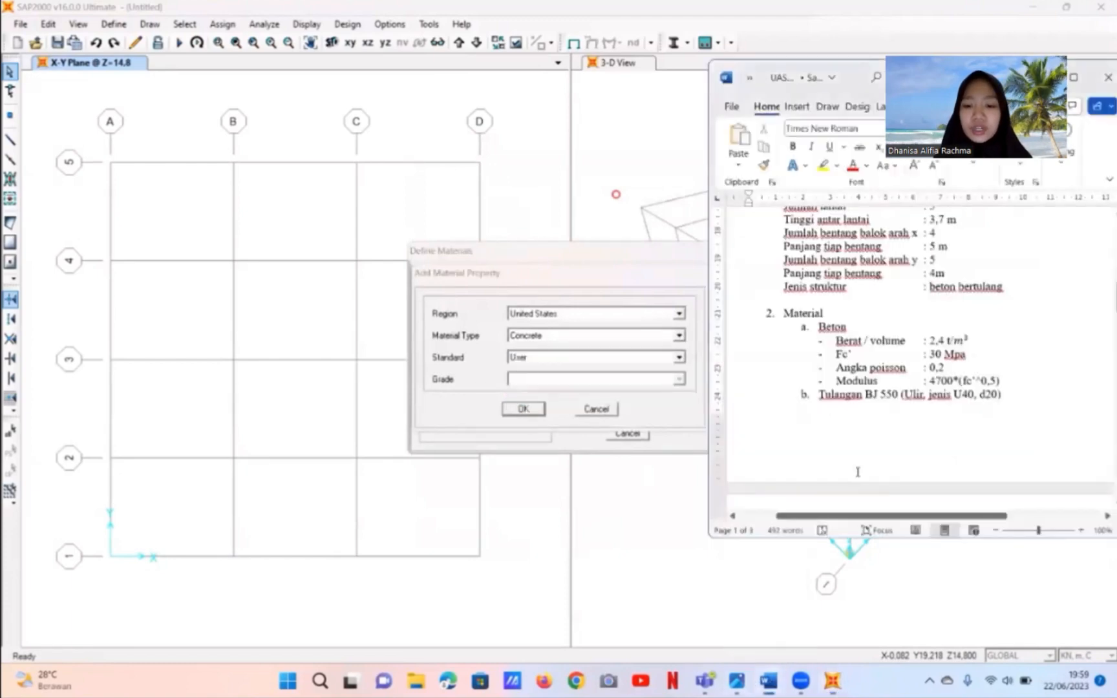
scroll(898, 425, "down", 5)
scroll(897, 423, "down", 1)
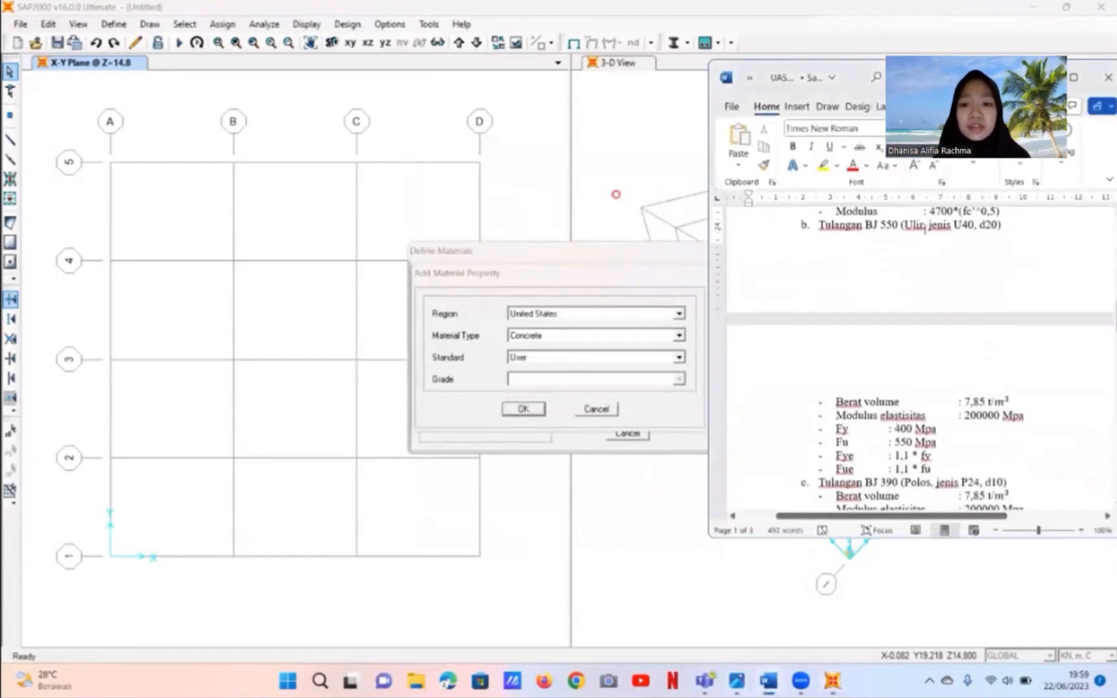
left_click(675, 358)
left_click(678, 339)
left_click(678, 337)
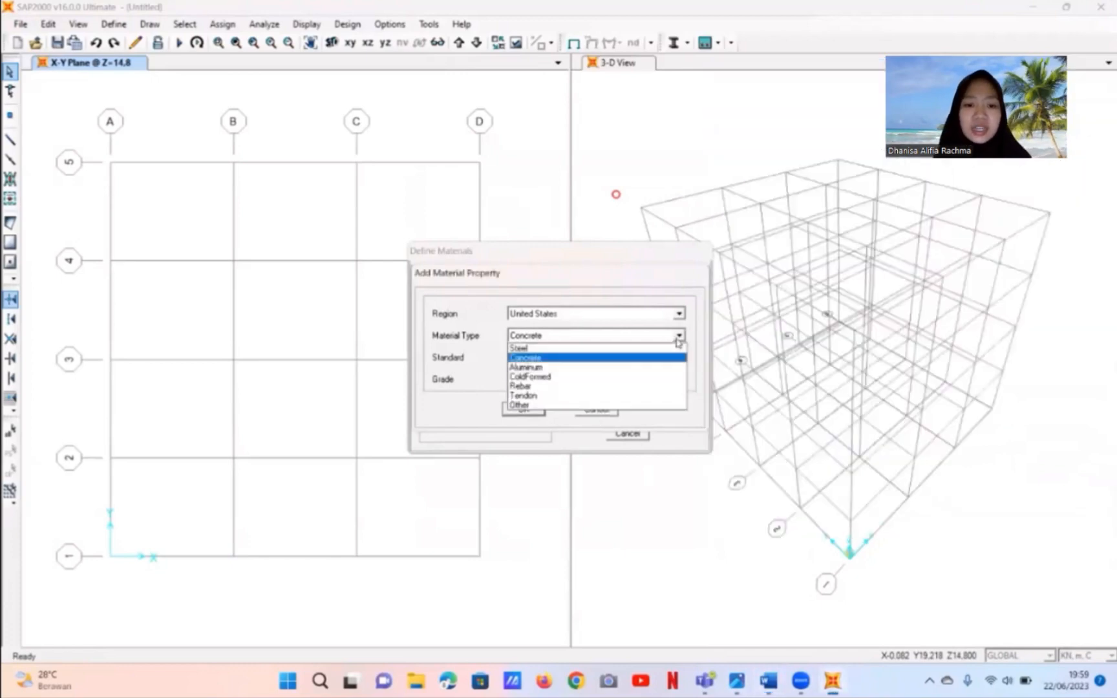
left_click(594, 389)
left_click(679, 357)
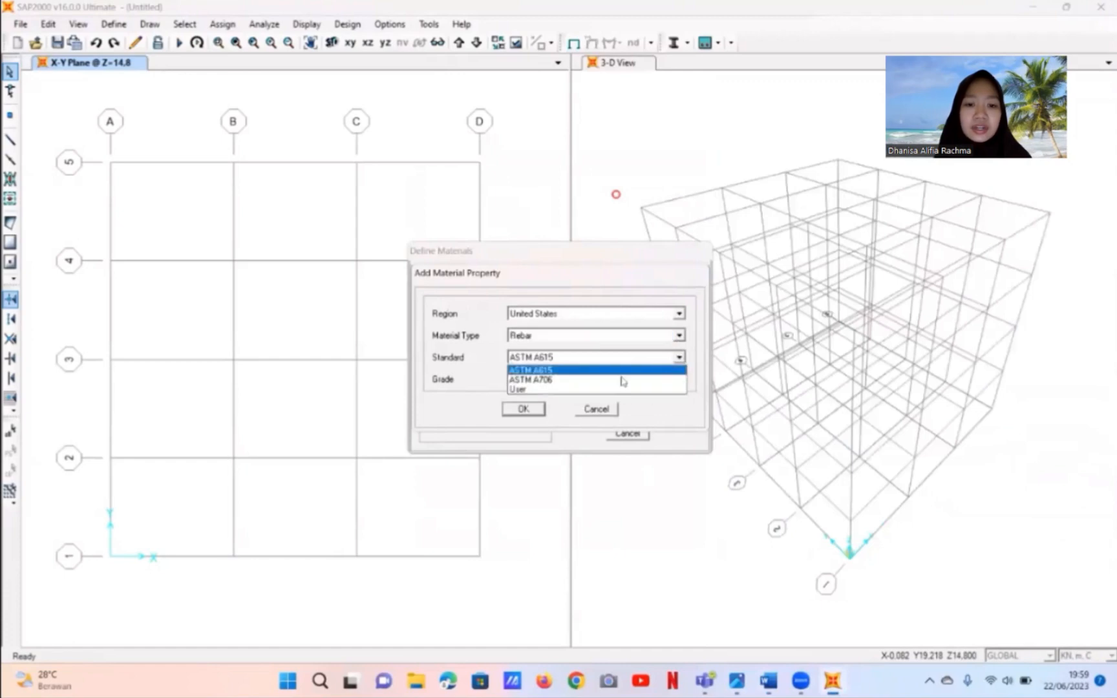
left_click(542, 388)
left_click(525, 410)
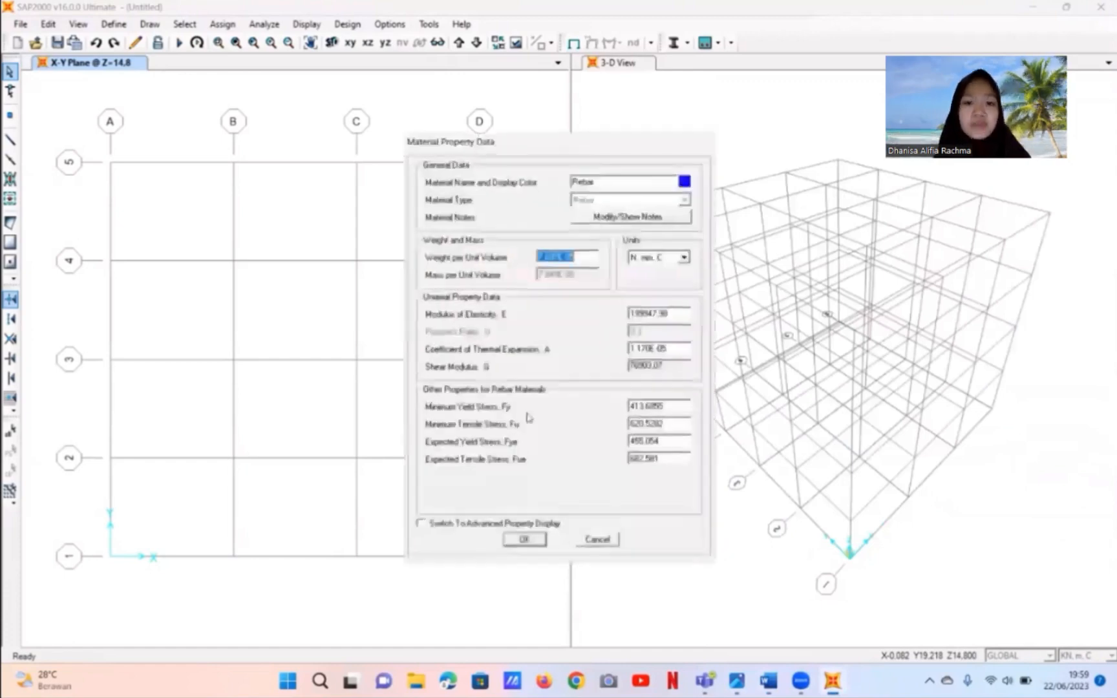
- Name the rebar material BJ550, switch its units to Tonf, m, C and set the weight per unit volume to 7,85
left_click_drag(613, 181, 568, 181)
type("BJ550")
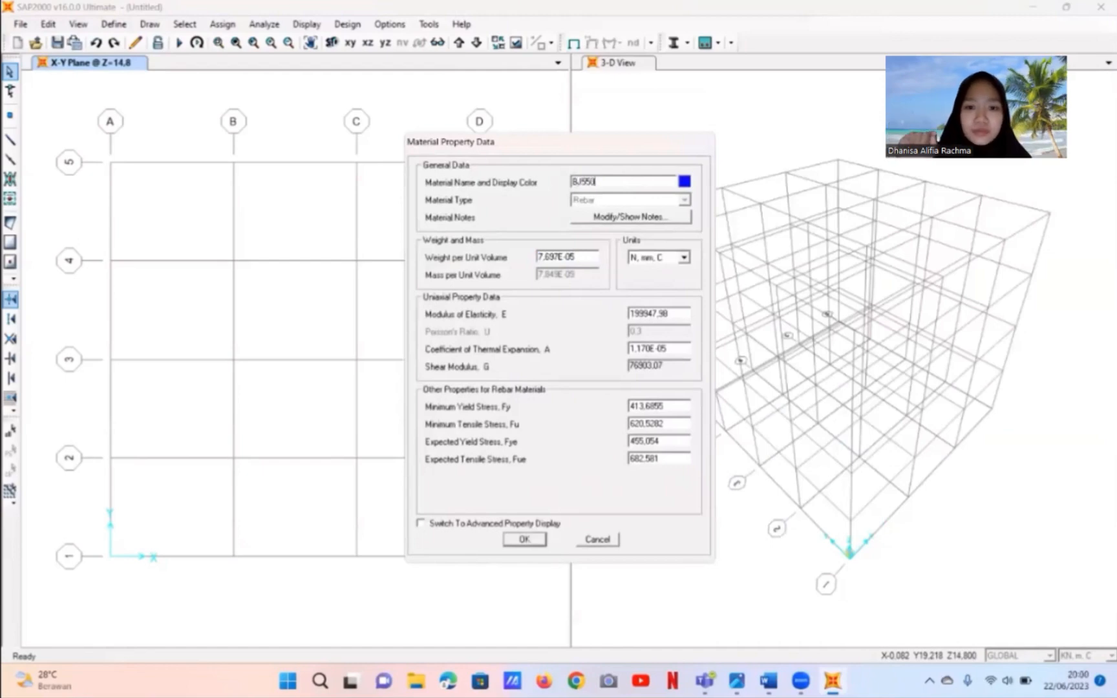
left_click(685, 259)
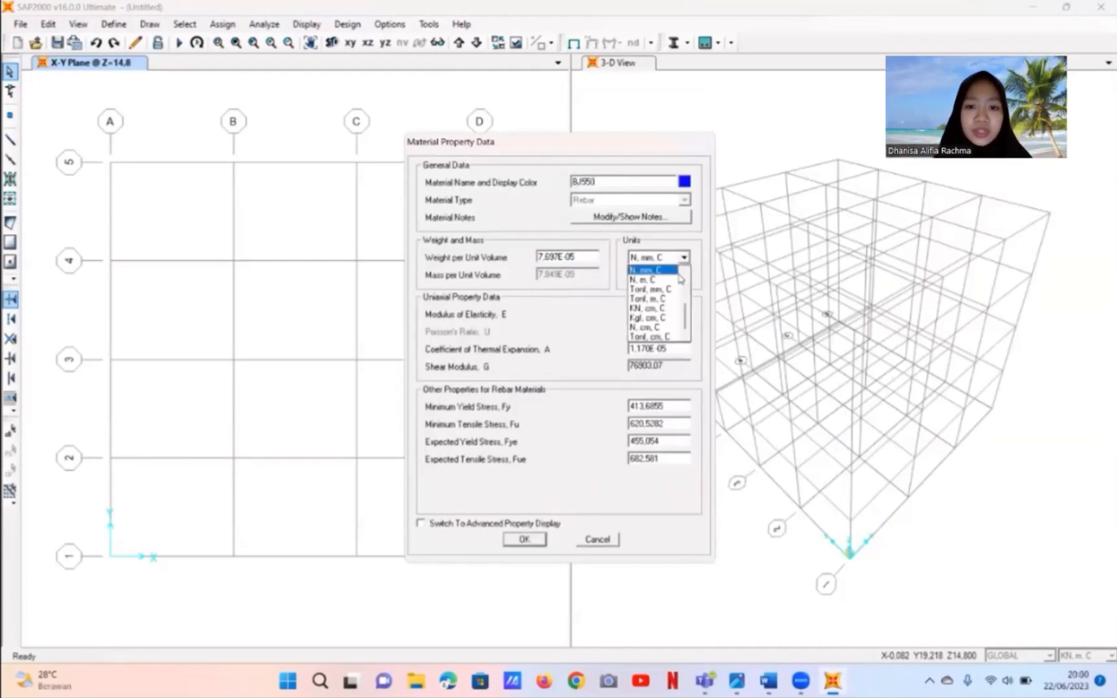
left_click(658, 305)
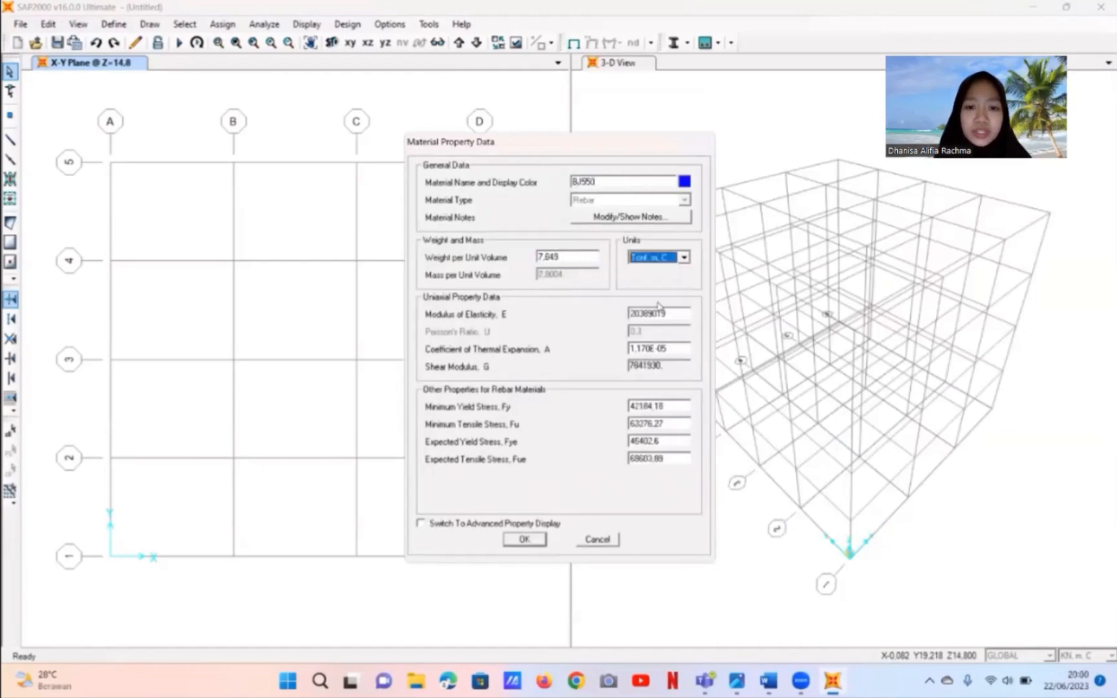
double_click(572, 256)
left_click(572, 256)
key("BackSpace")
key("BackSpace")
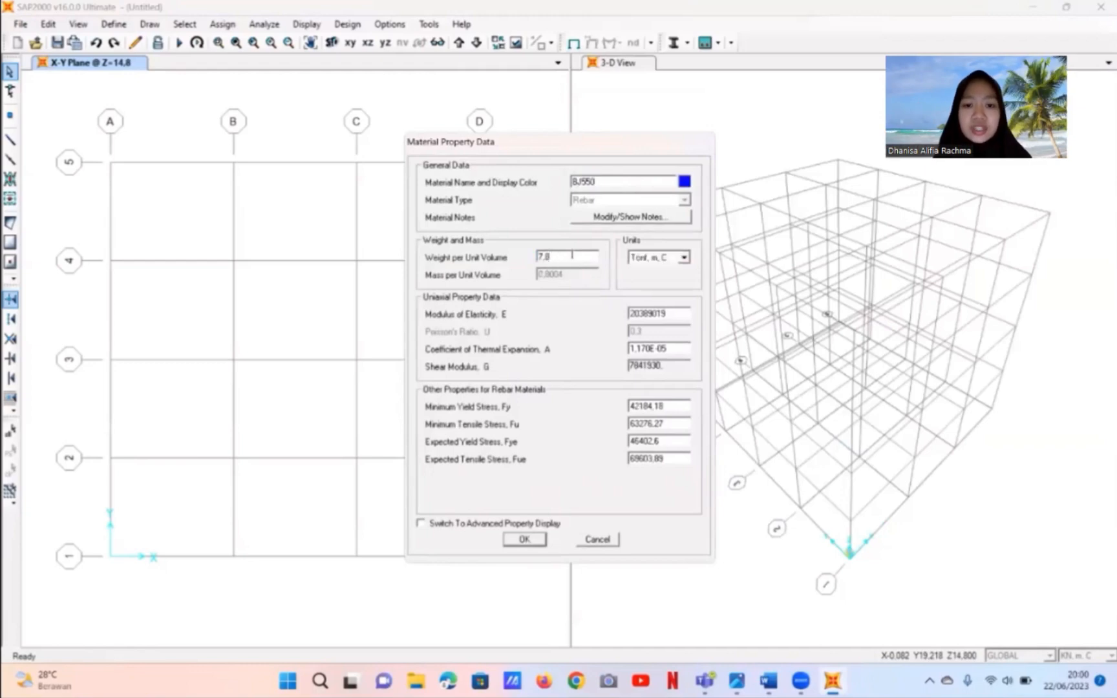
- Switch the BJ550 material units to N, mm, C and set its modulus of elasticity to 200000
left_click(684, 258)
left_click(652, 270)
double_click(677, 313)
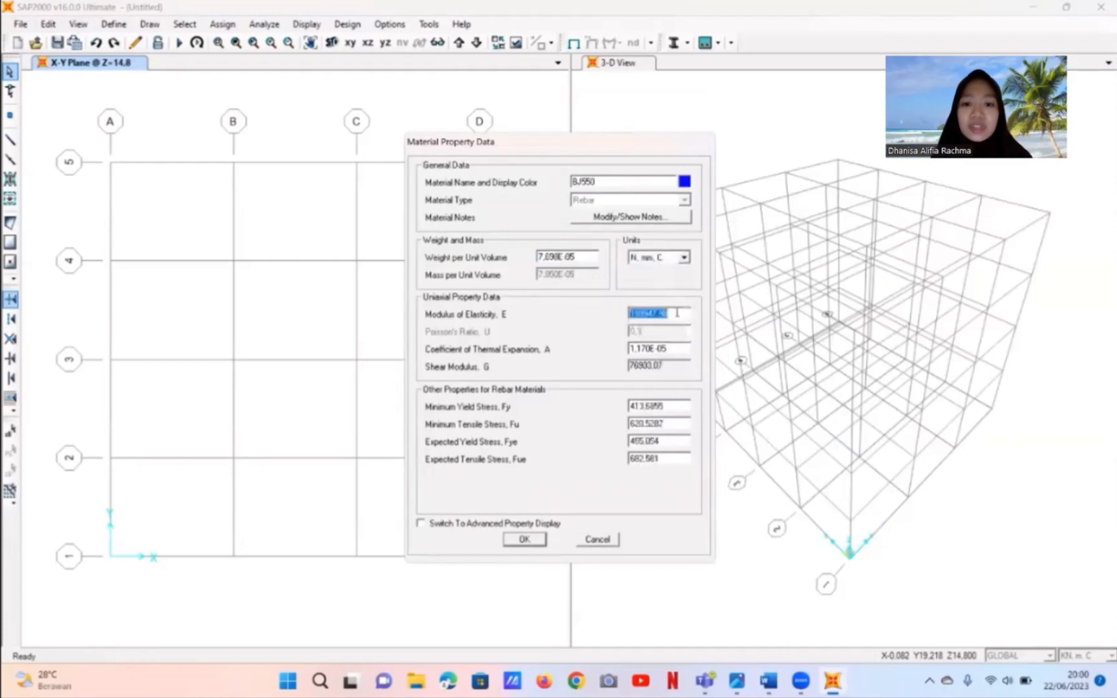
type("200000")
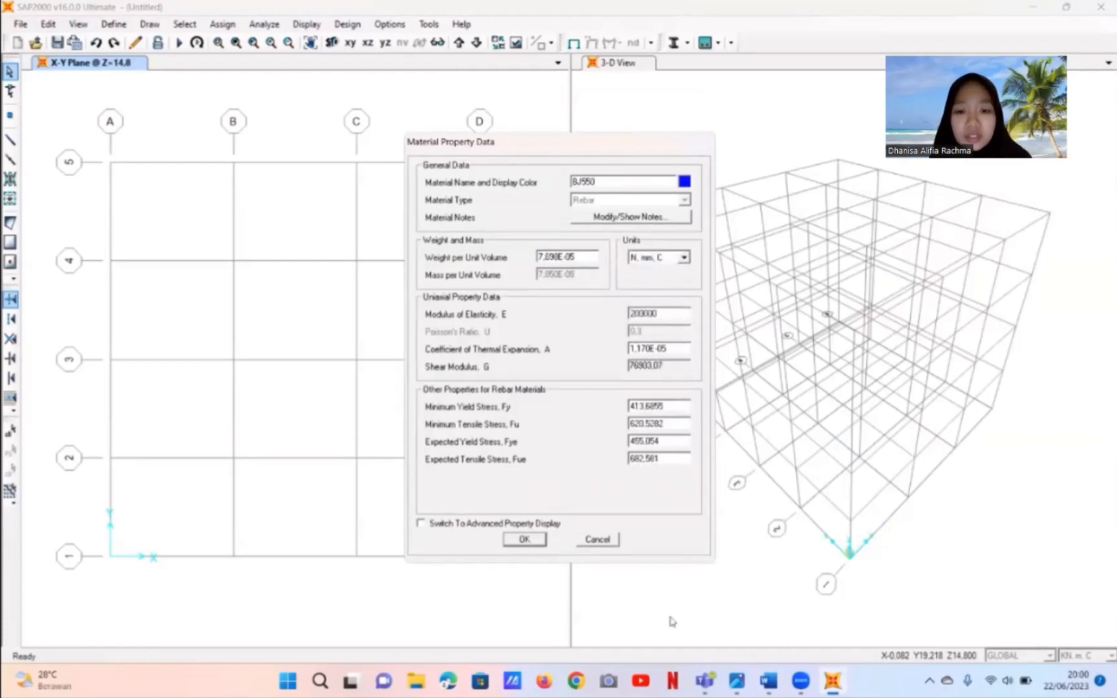
- Consult the BJ 550 data in the Word document and set the minimum yield stress Fy to 400 and minimum tensile stress Fu to 550
left_click(768, 681)
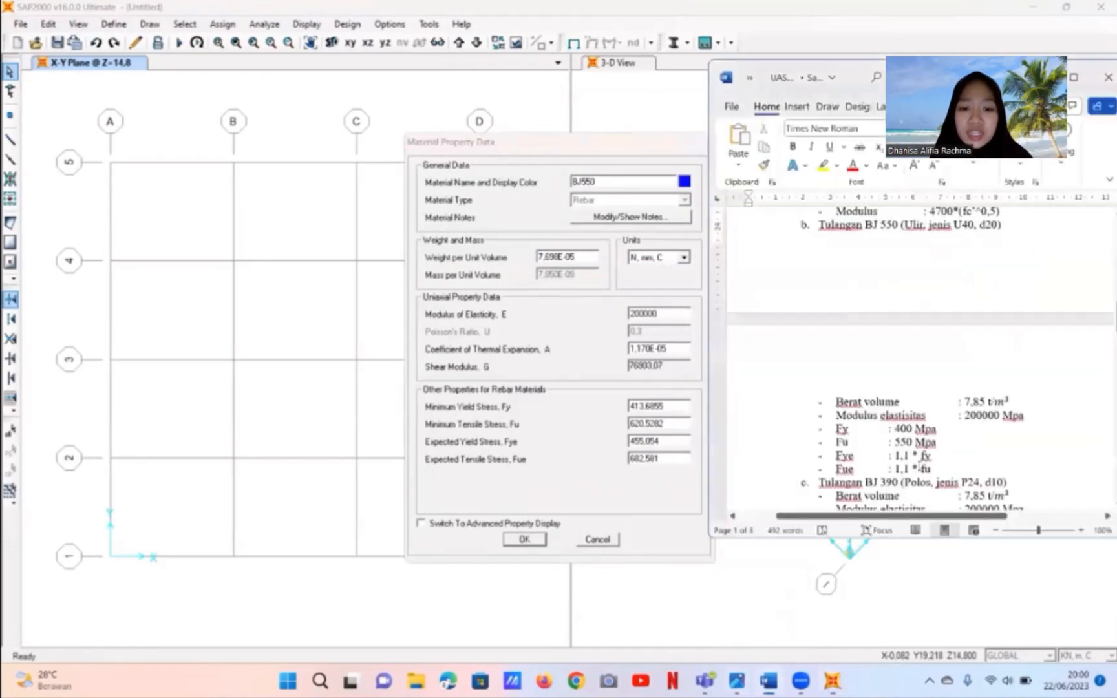
left_click(684, 459)
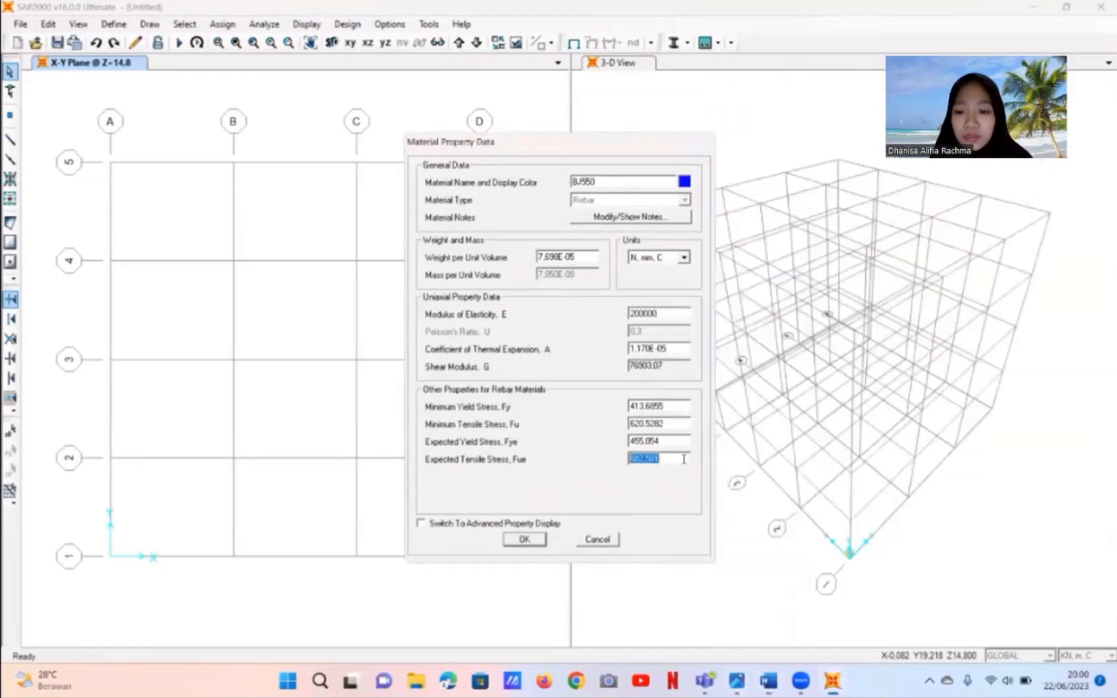
left_click(667, 409)
type("400")
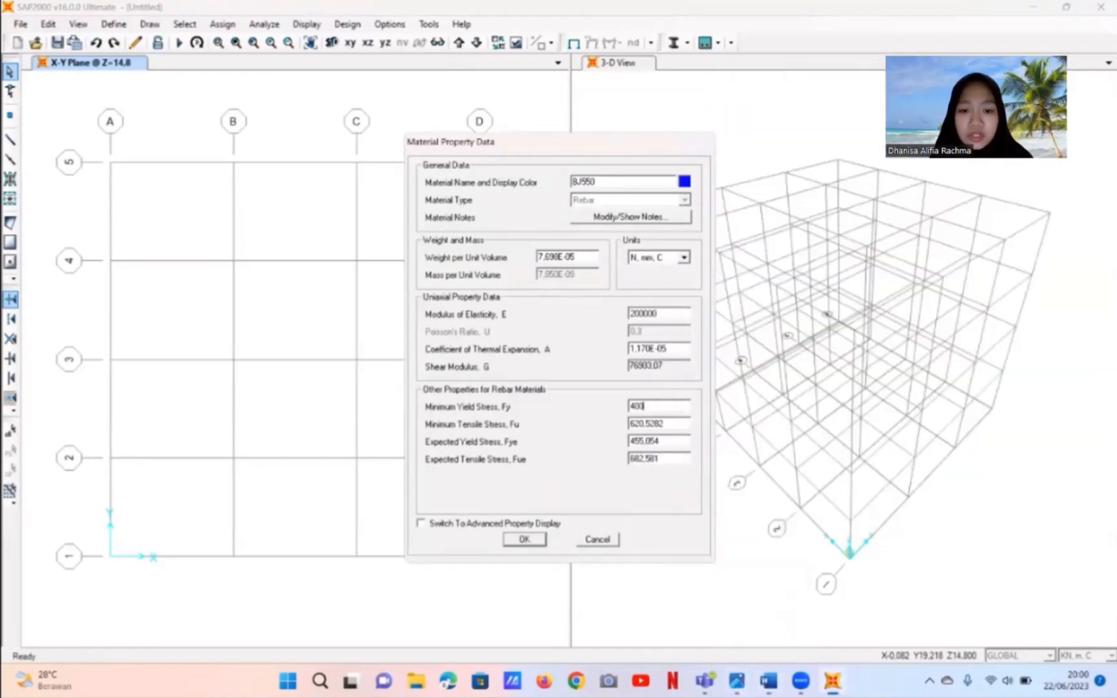
left_click(672, 426)
type("550")
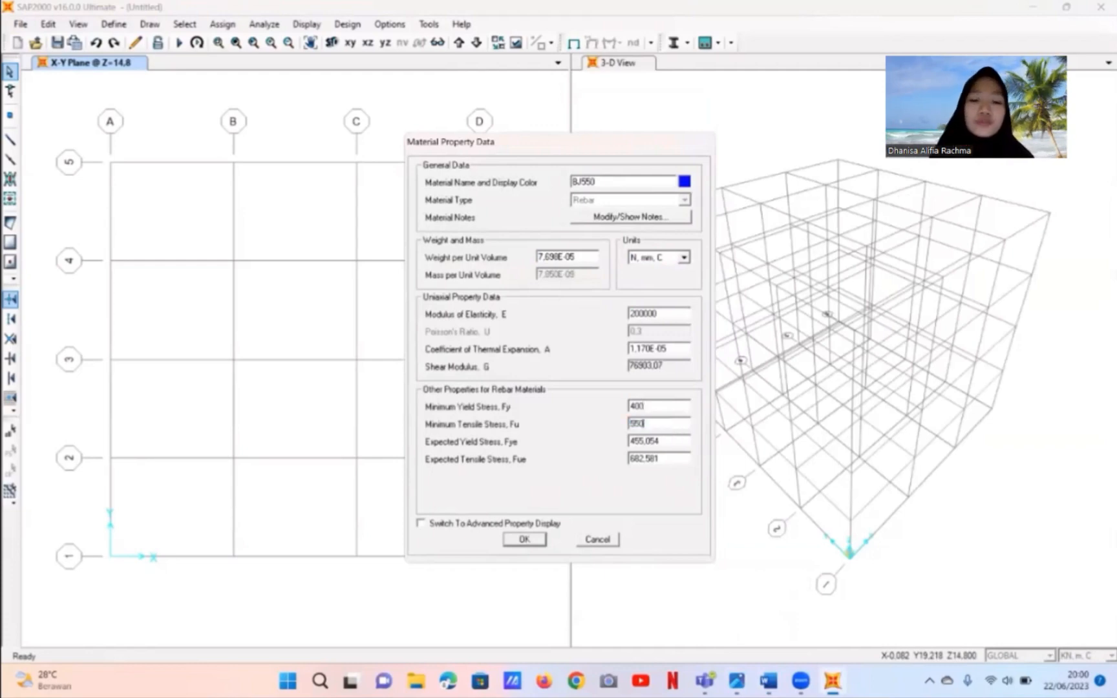
- Set BJ550's expected yield stress Fye to 1,1*400 and expected tensile stress Fue to 1,1*550, and accept the material
left_click(666, 443)
type("1,1*400")
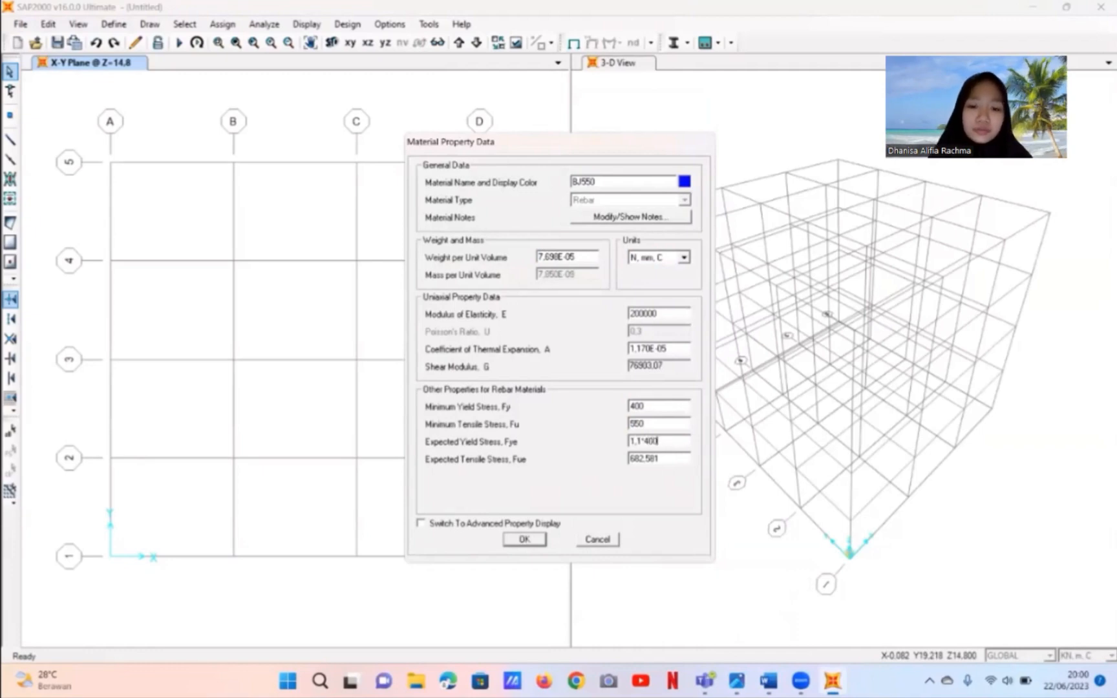
left_click(661, 458)
type("1.1*550")
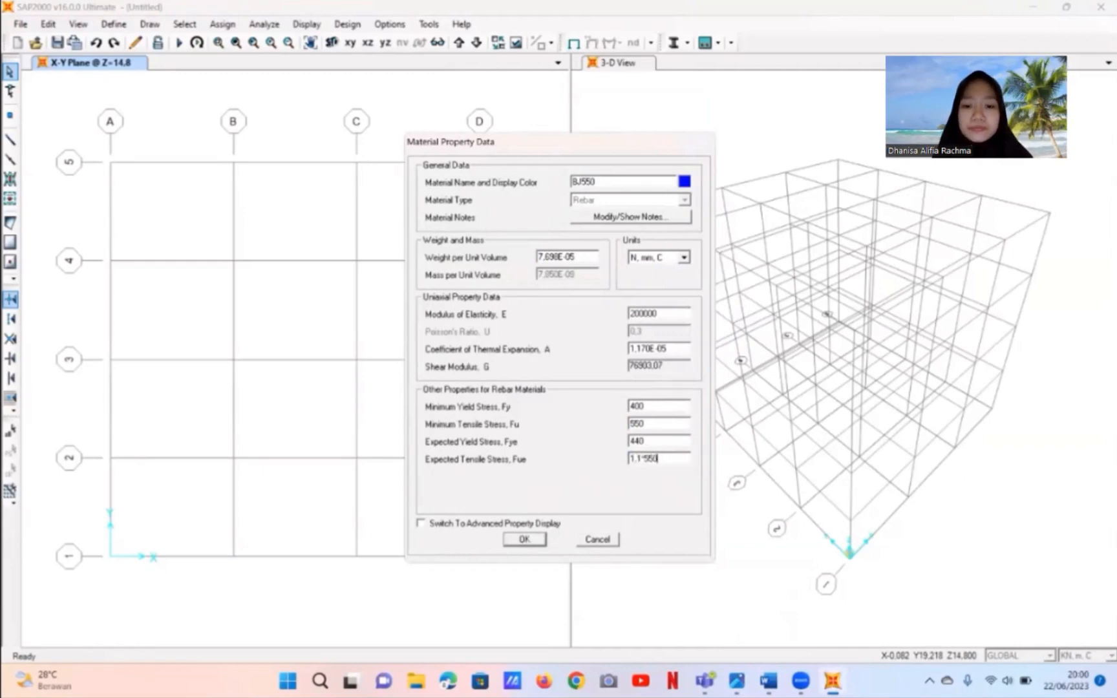
key("Tab")
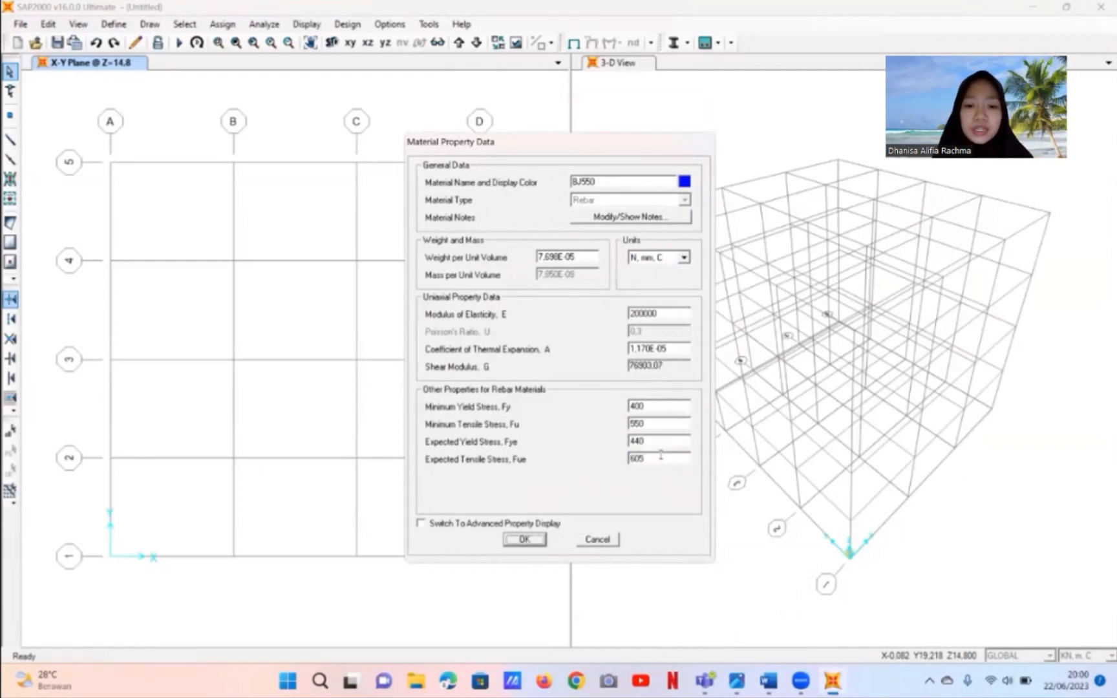
left_click(525, 540)
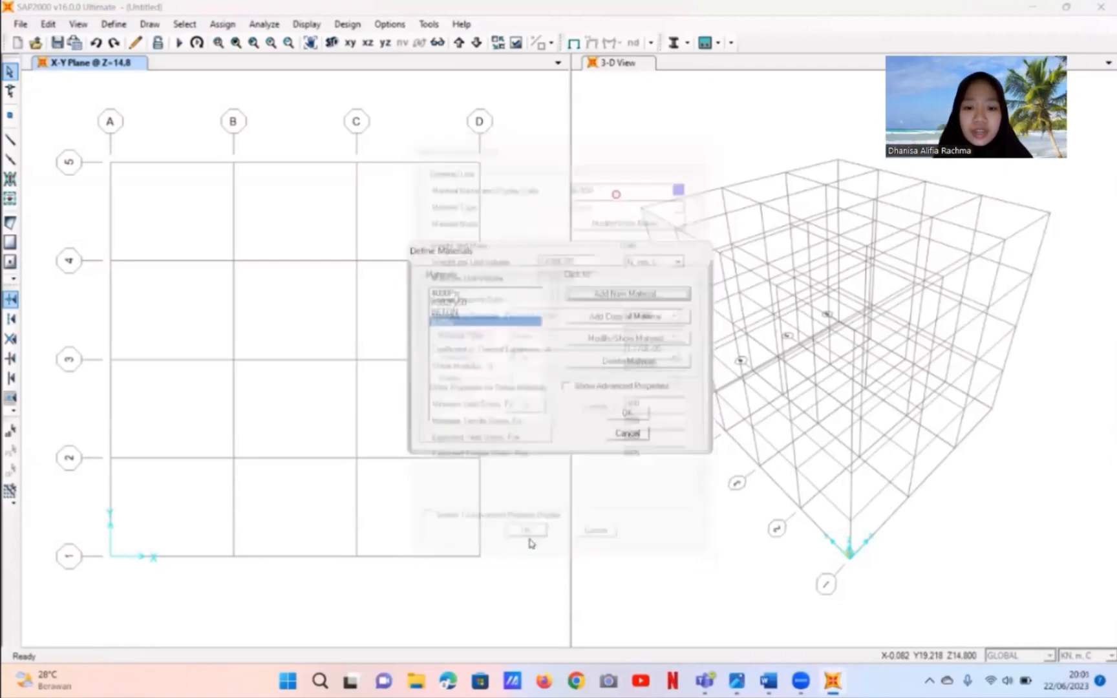
- Add a copy of the BJ550 material named BJ390, check its weight in Tonf, m, C and return the units to N, mm, C
left_click(638, 316)
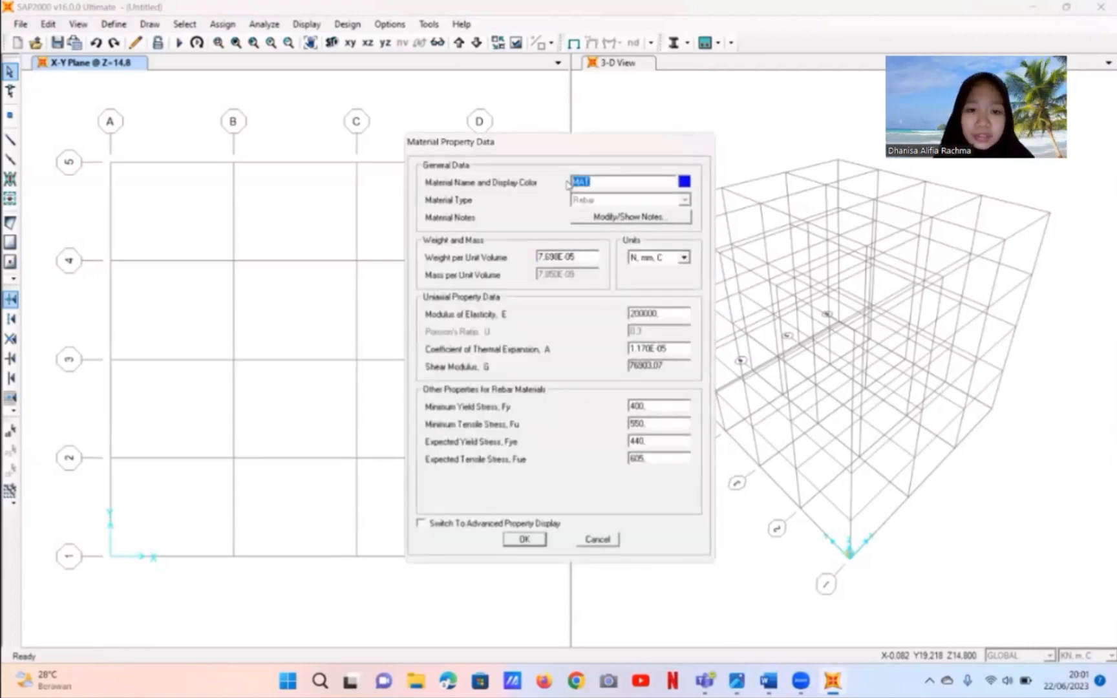
type("BJ390")
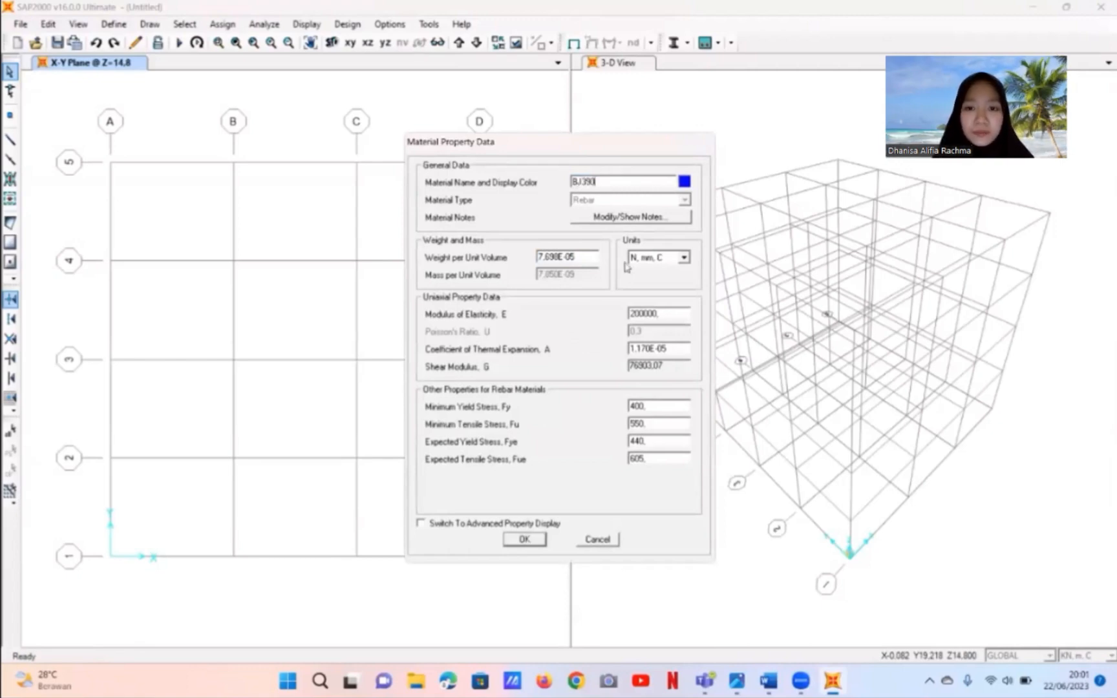
left_click(684, 257)
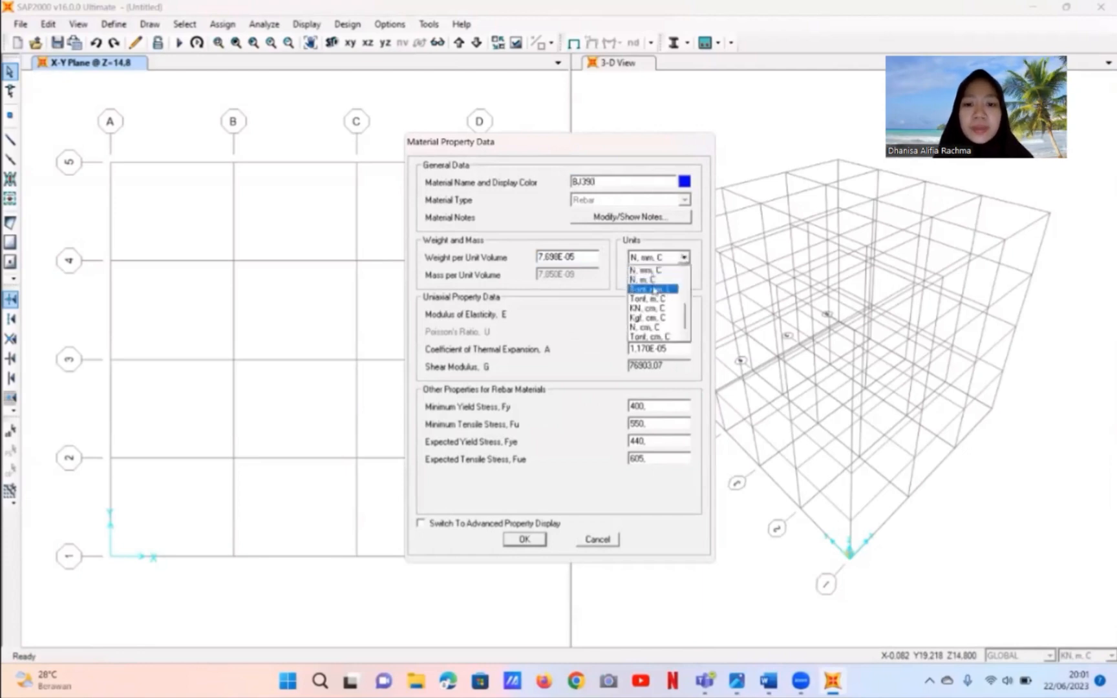
left_click(655, 299)
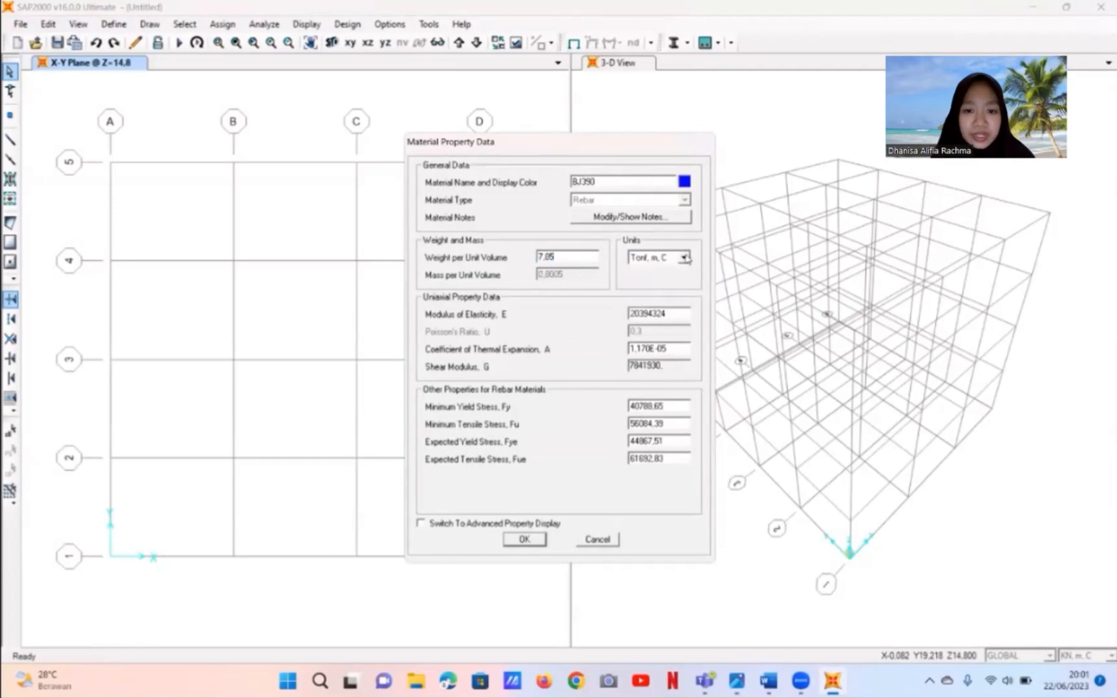
left_click(684, 257)
left_click(663, 269)
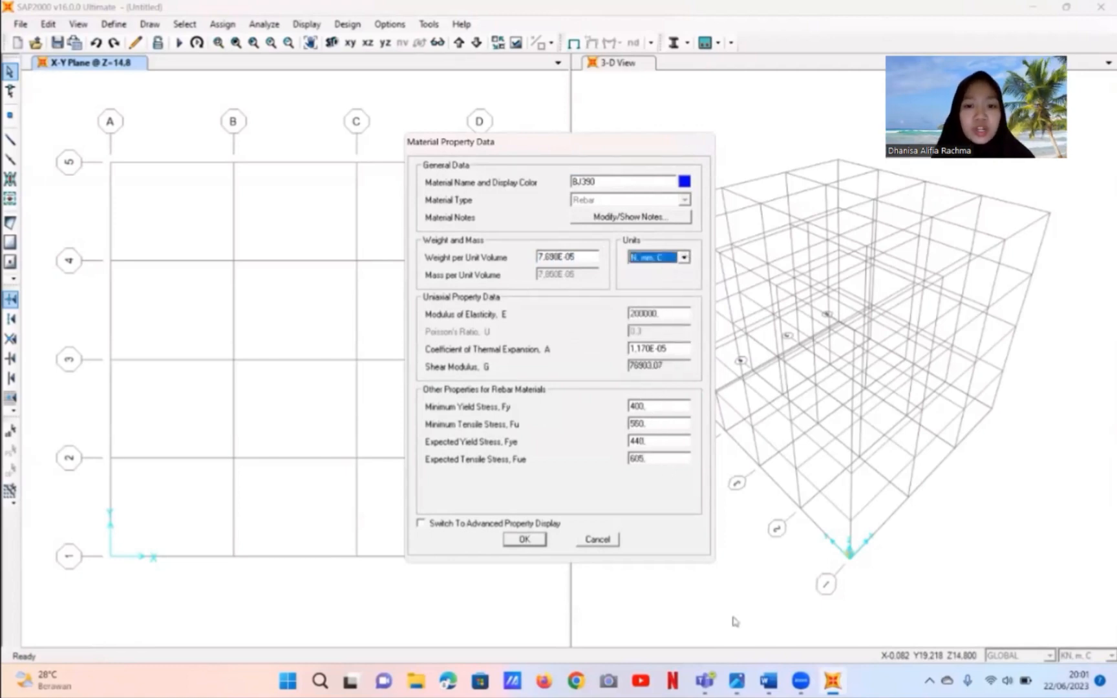
- Consult the BJ 390 data in the Word document and set the minimum yield stress Fy to 240 and minimum tensile stress Fu to 390
mouse_move(765, 683)
left_click(769, 621)
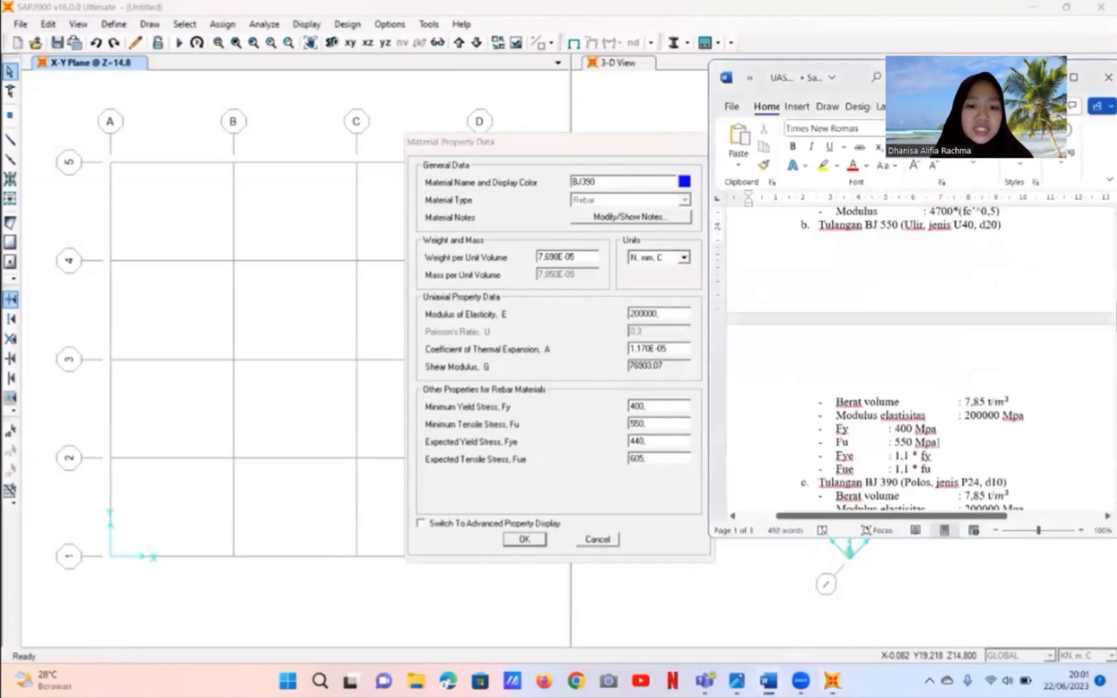
scroll(939, 442, "down", 2)
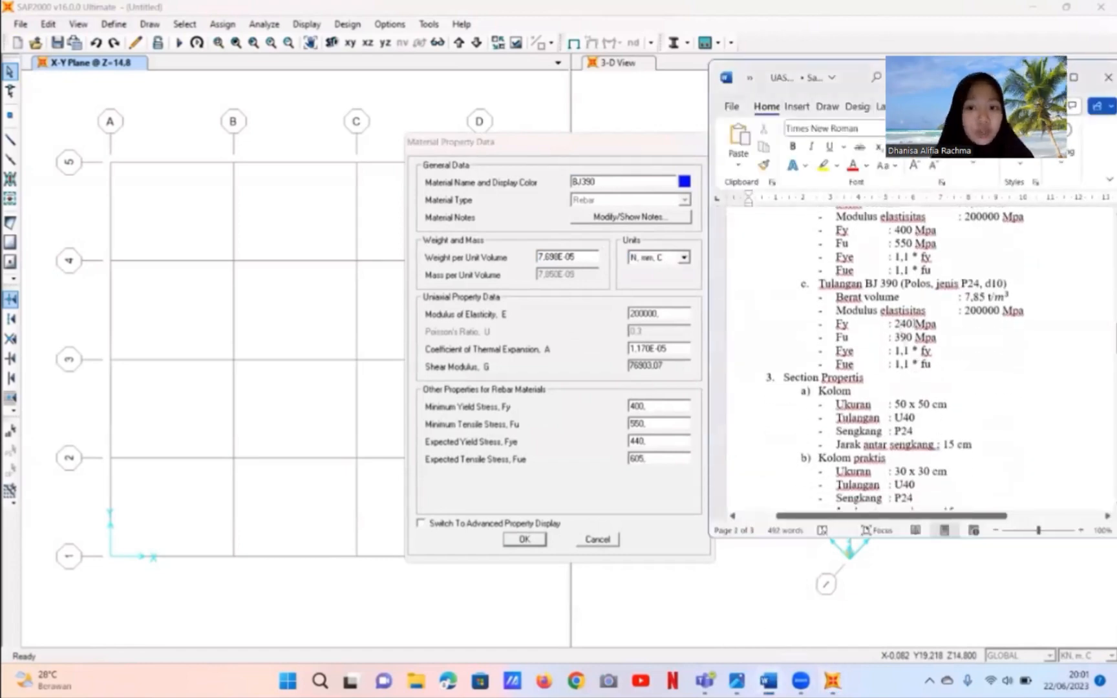
left_click(664, 459)
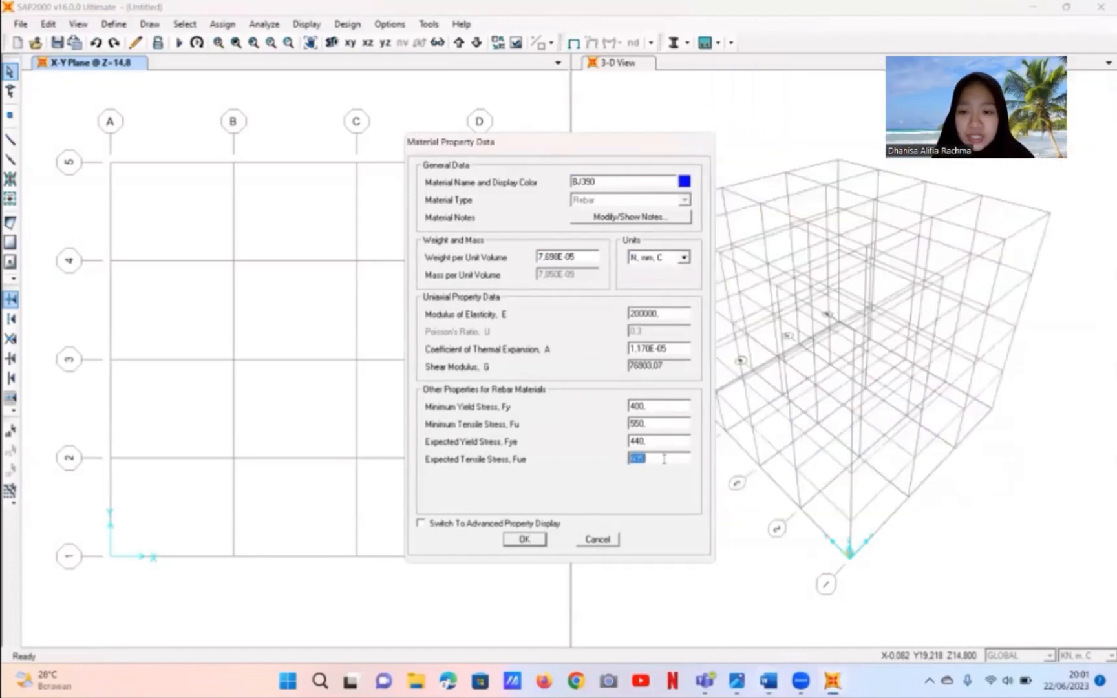
double_click(652, 406)
type("340")
double_click(650, 424)
type("390")
- Set BJ390's expected yield stress Fye to 1,1*240 and expected tensile stress Fue to 1,1*390, and accept all the material definitions
double_click(654, 441)
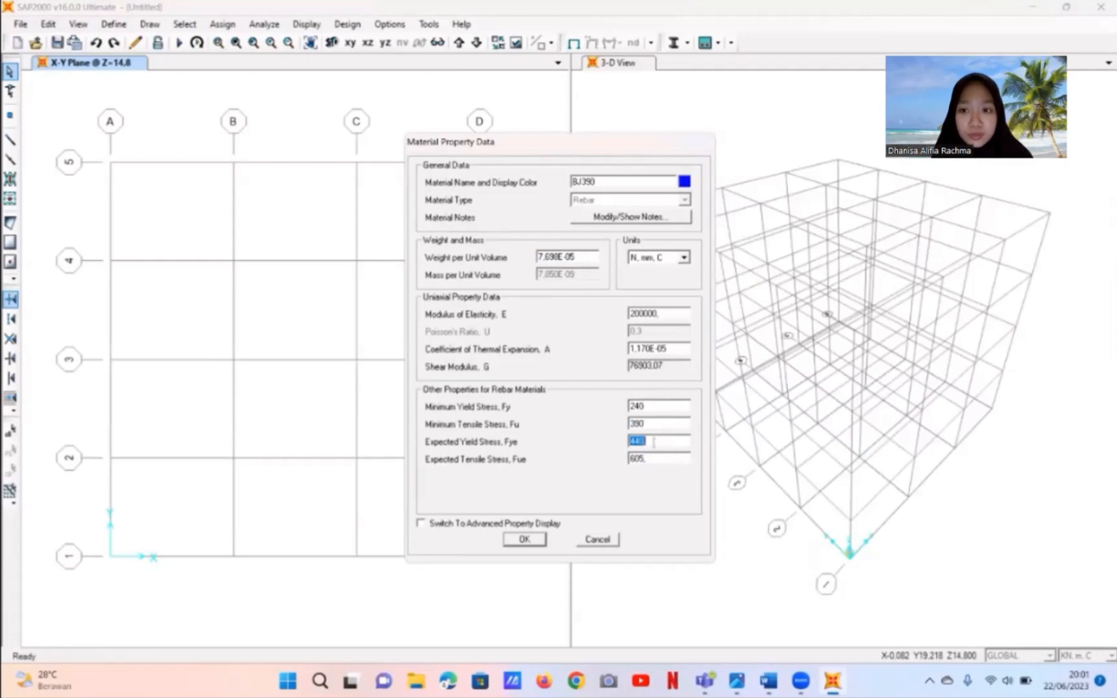
type("1,1")
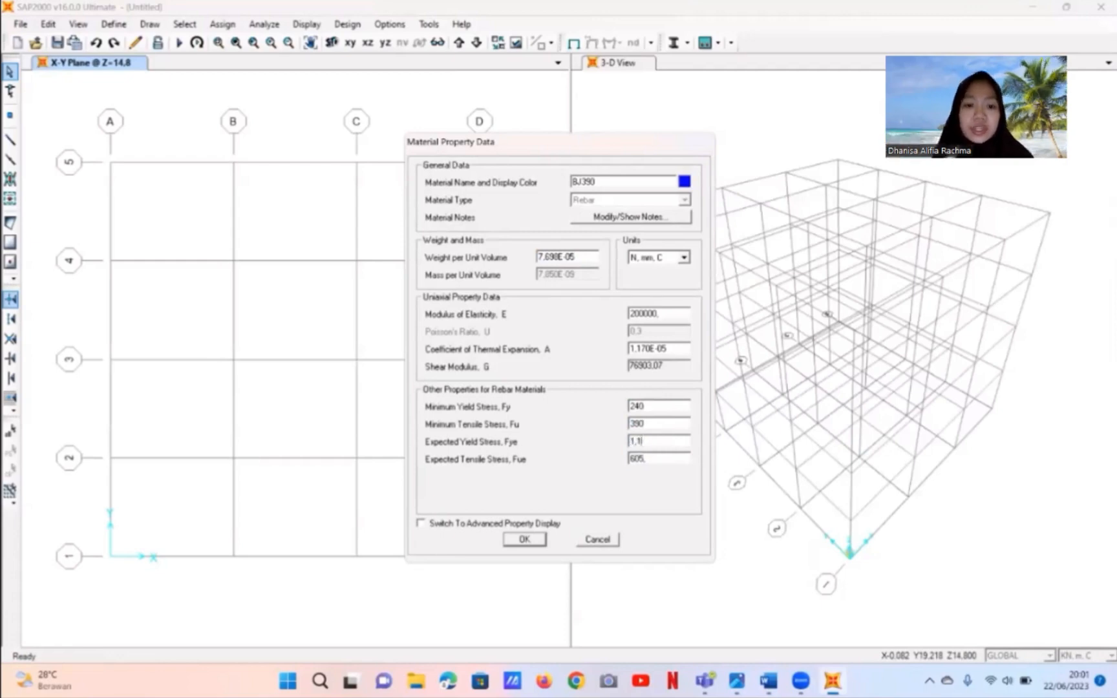
type("*240")
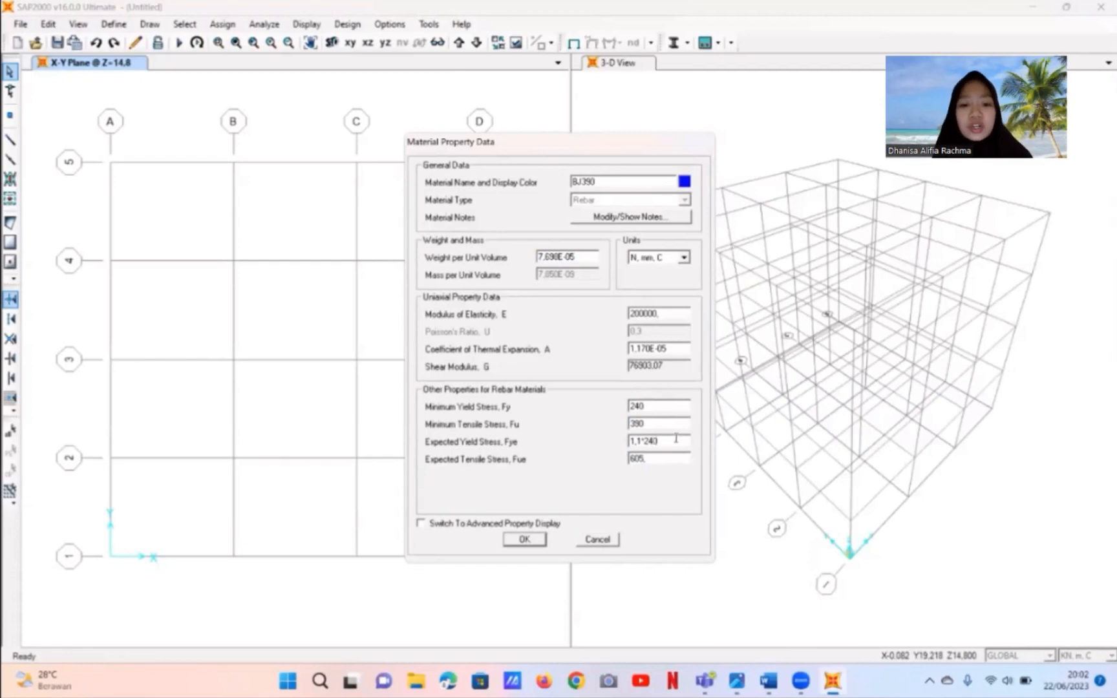
key("Tab")
double_click(650, 457)
type("1,1*390")
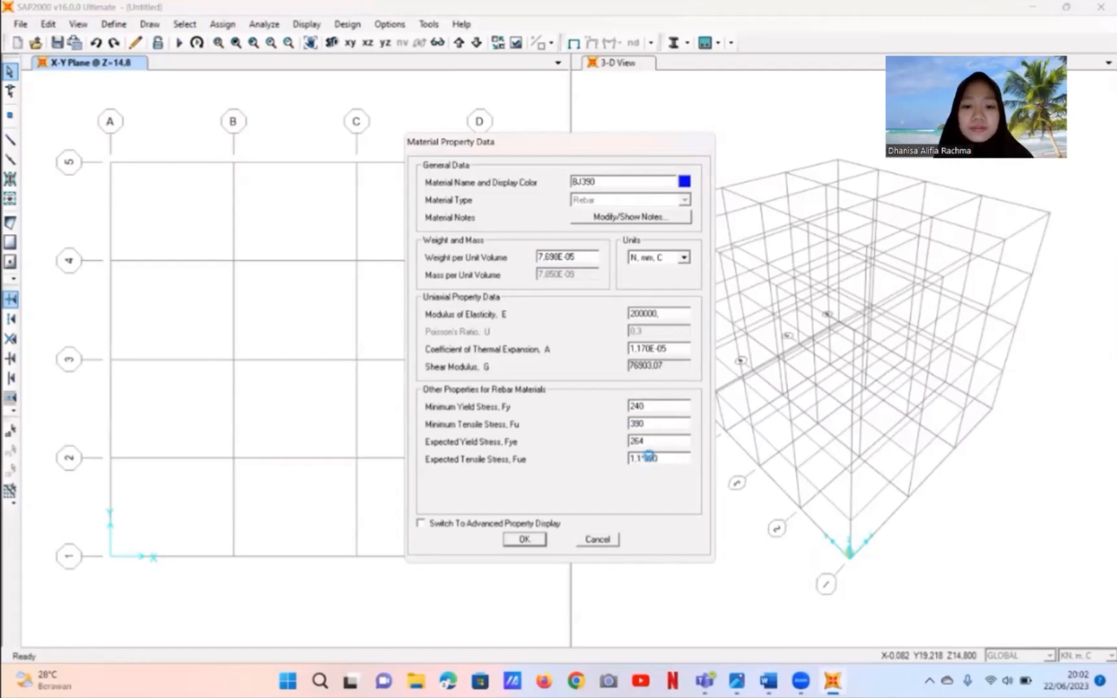
key("Tab")
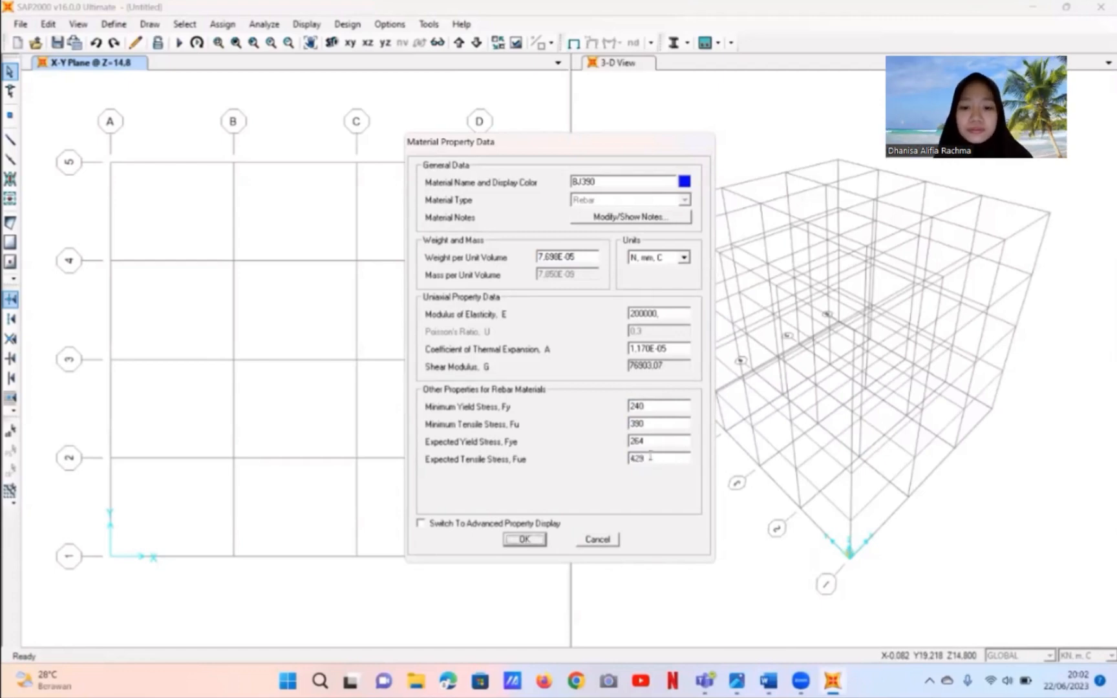
left_click(535, 537)
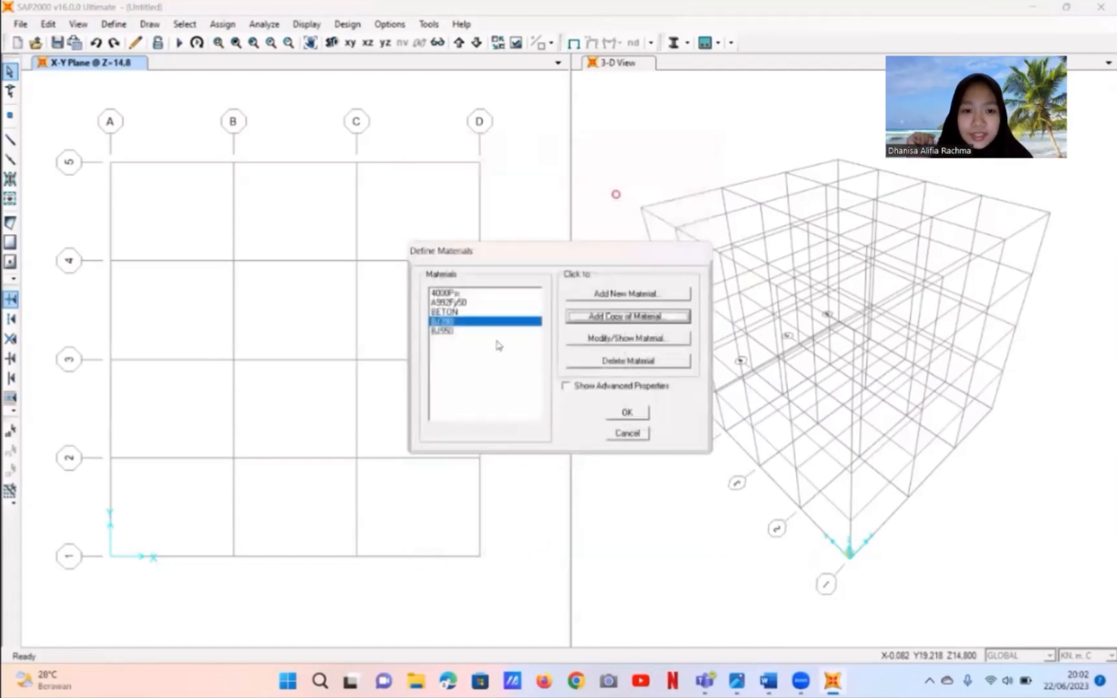
left_click(635, 414)
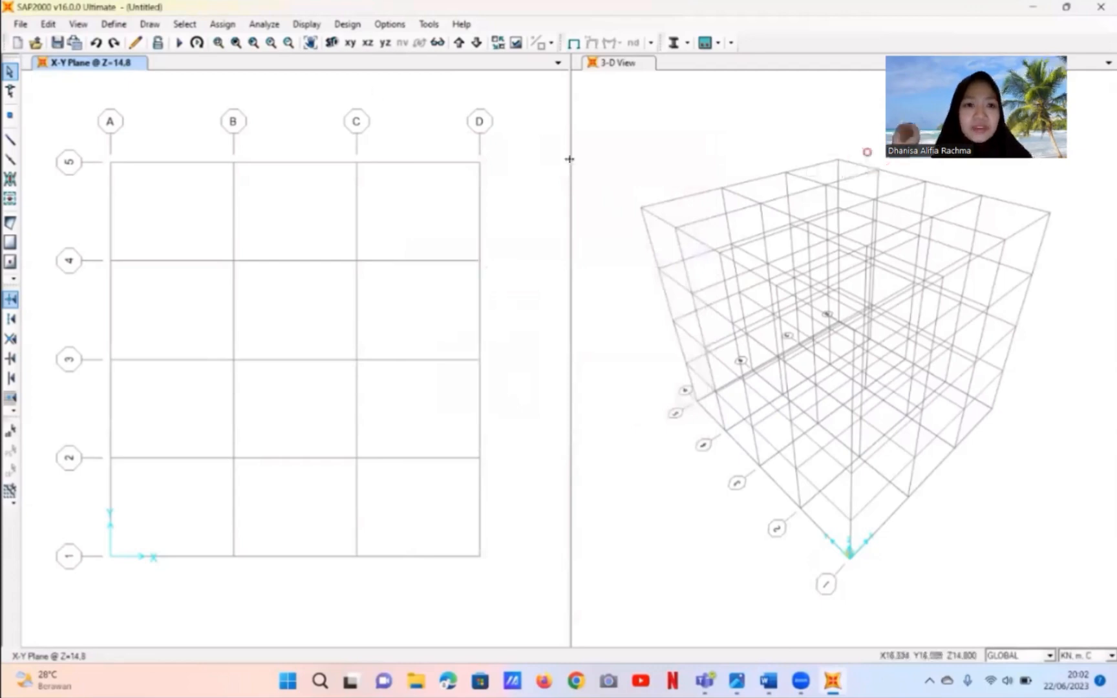
- Consult the column data in the Word document and add a rectangular concrete frame section named K 50 50
mouse_move(768, 680)
left_click(772, 624)
scroll(891, 420, "down", 4)
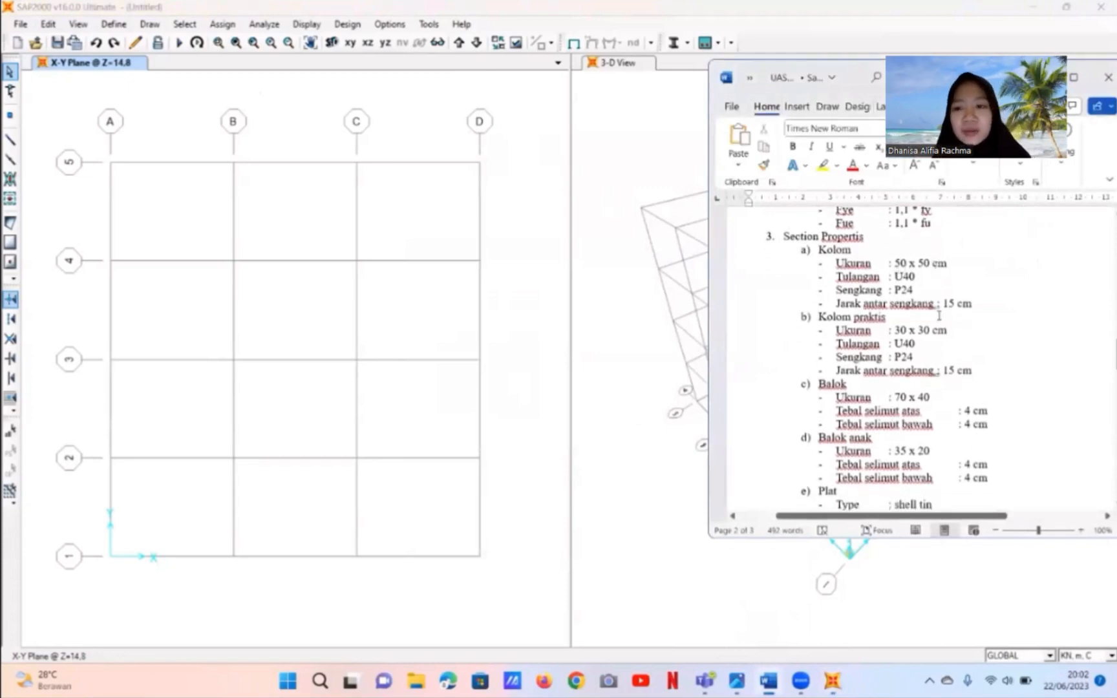
left_click(110, 31)
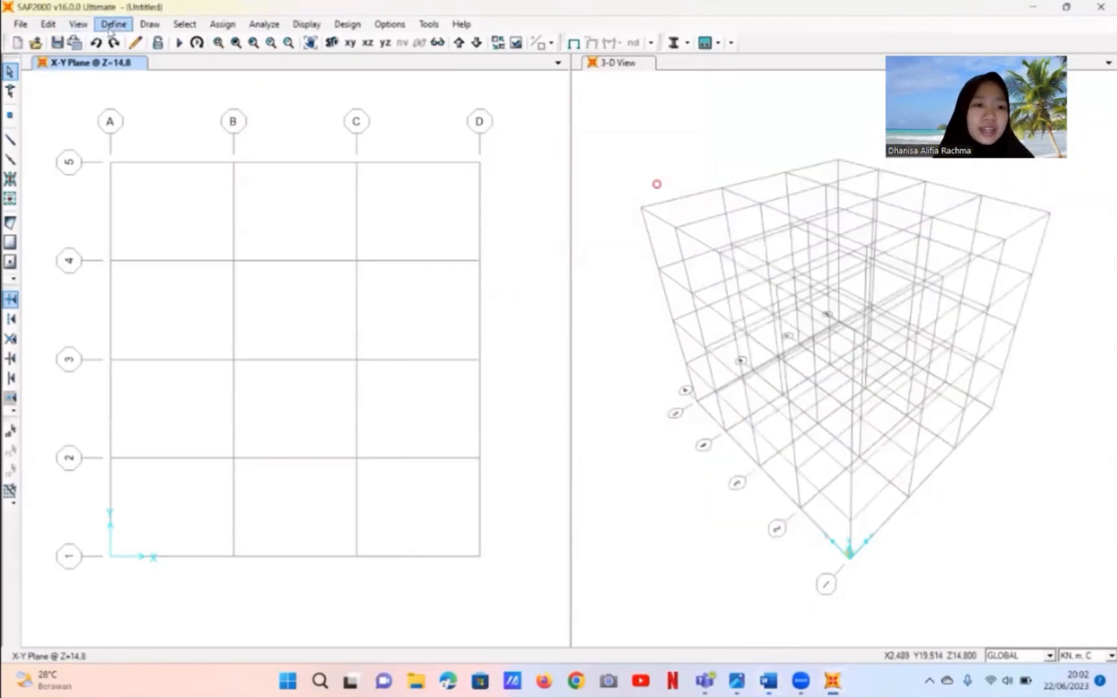
left_click(110, 29)
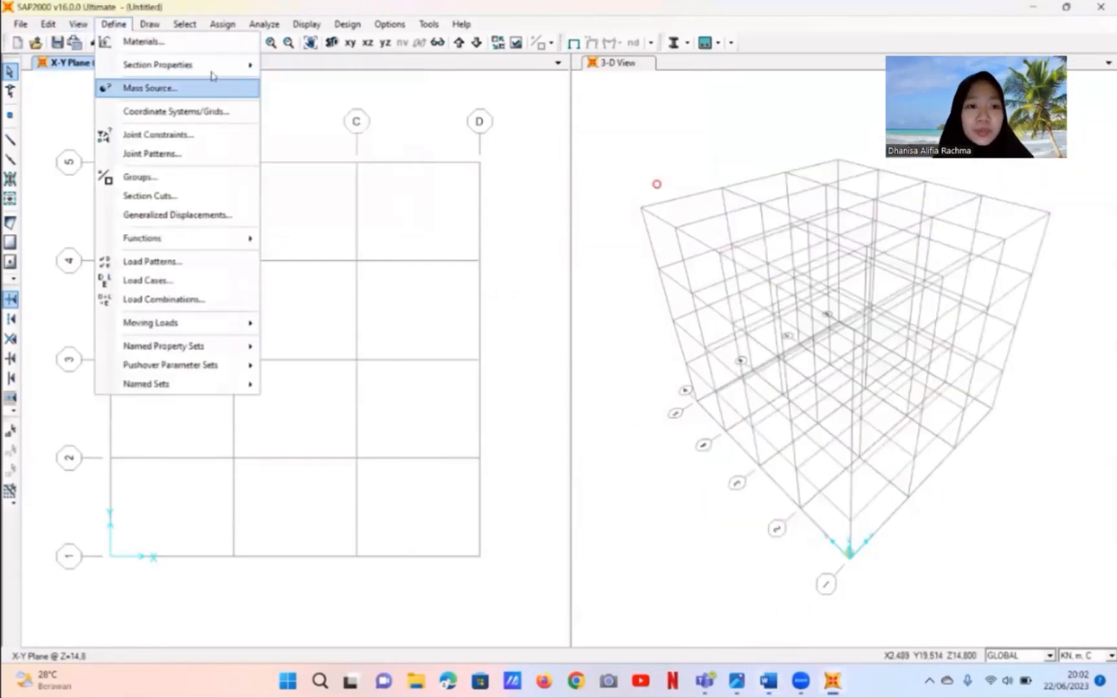
mouse_move(214, 65)
left_click(279, 65)
left_click(641, 258)
left_click(719, 208)
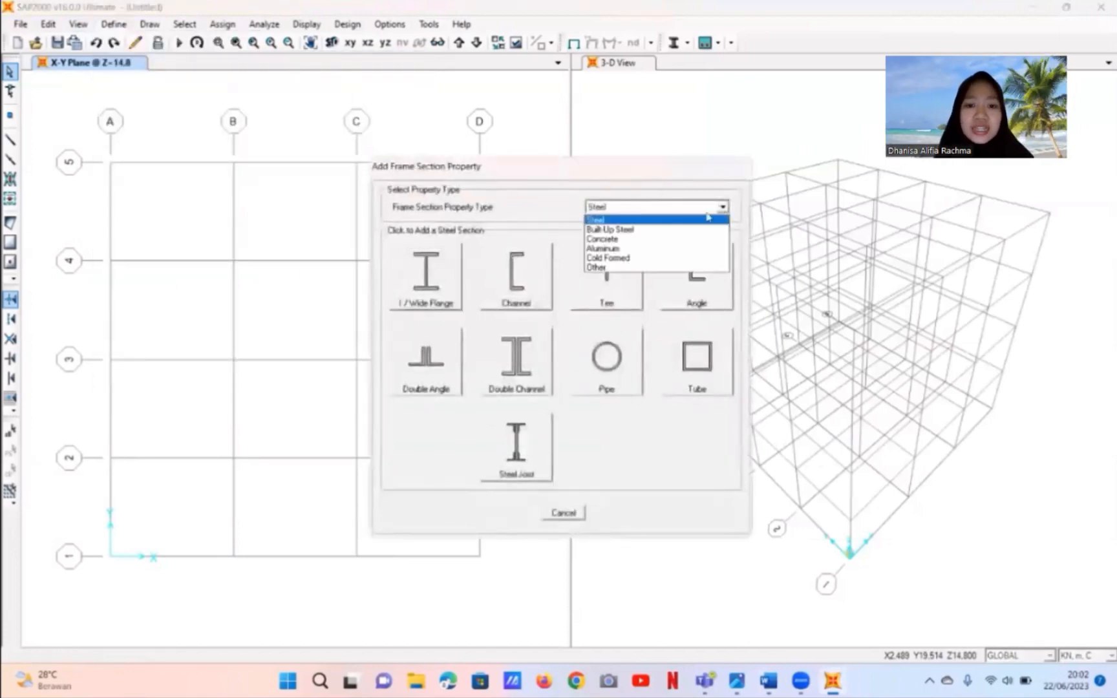
left_click(650, 239)
left_click(426, 267)
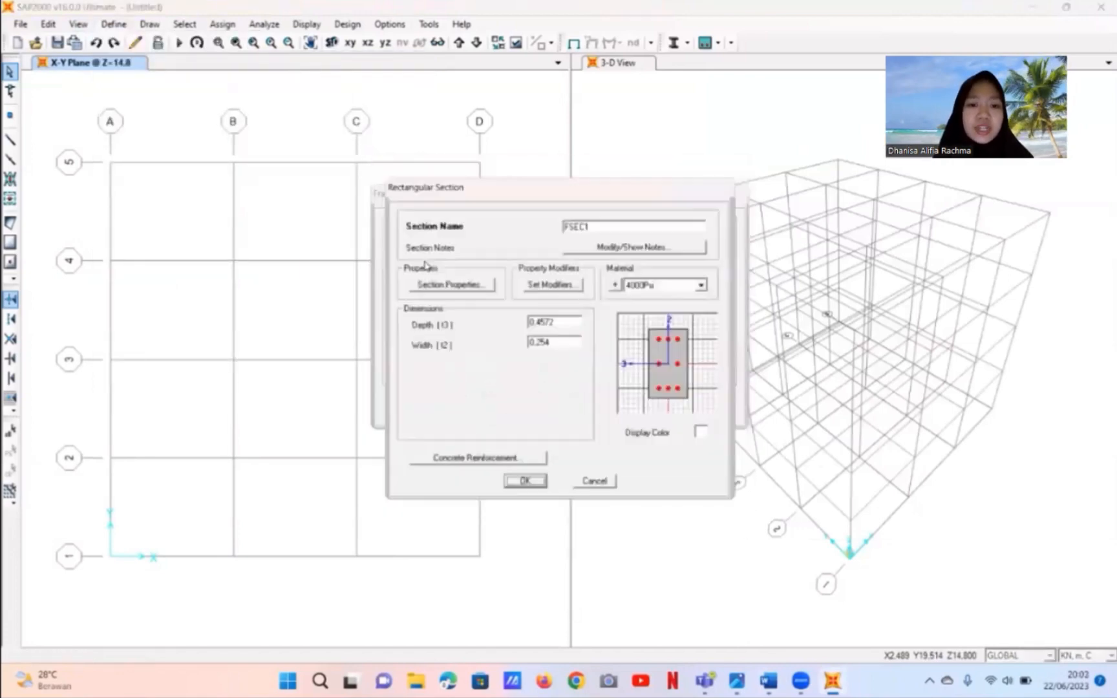
left_click_drag(605, 226, 539, 234)
type("K 50 50")
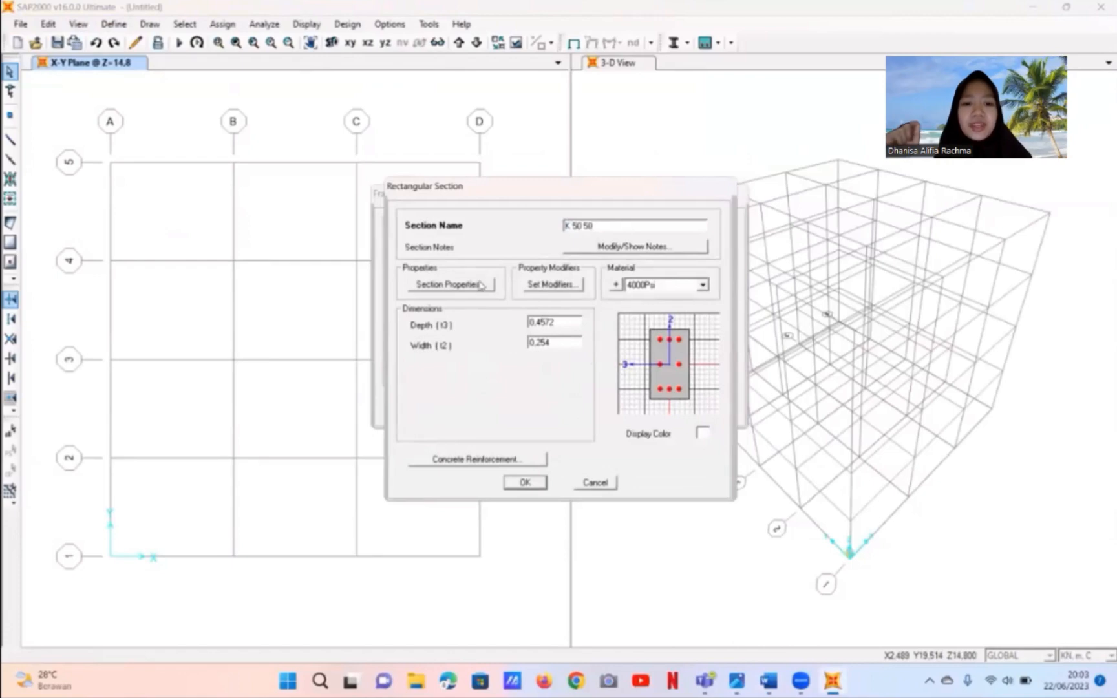
- Assign the BETON material to section K 50 50 and set its depth and width to 0,5
left_click(702, 285)
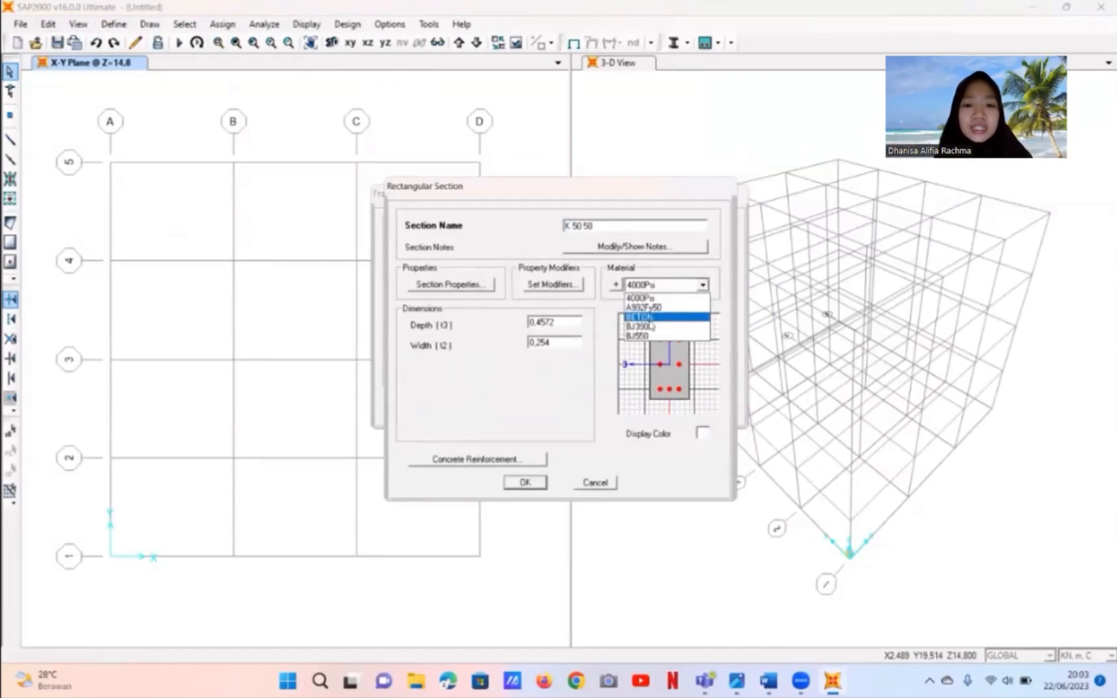
left_click(650, 319)
double_click(556, 325)
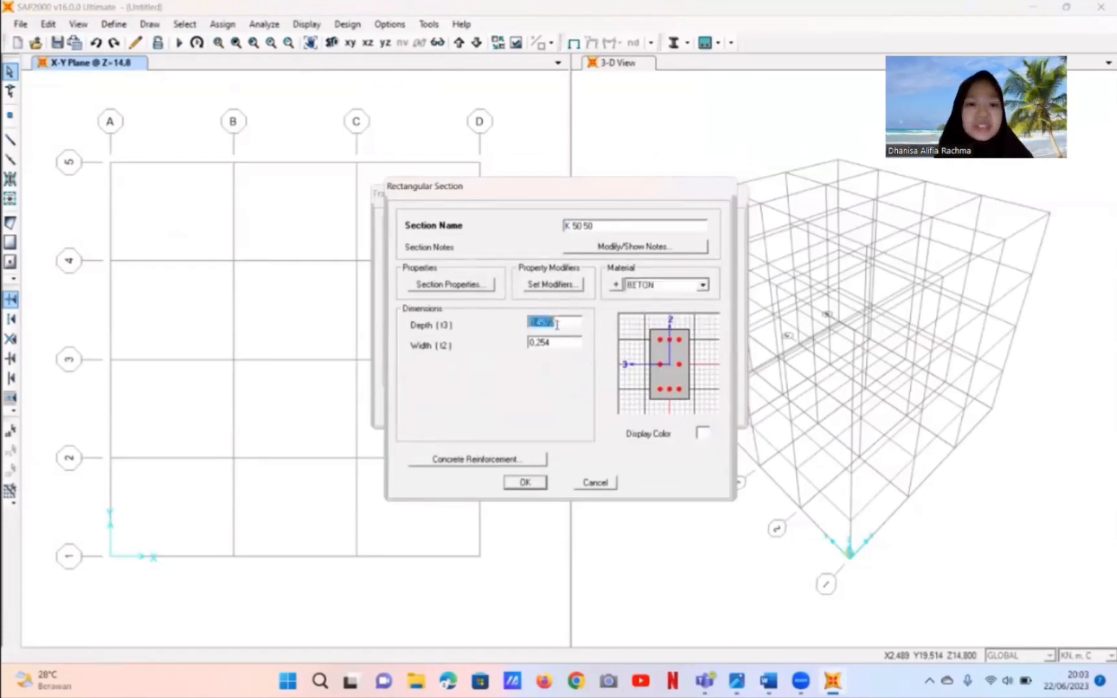
left_click(557, 326)
key("BackSpace")
key("BackSpace")
key("BackSpace")
key("BackSpace")
type("5")
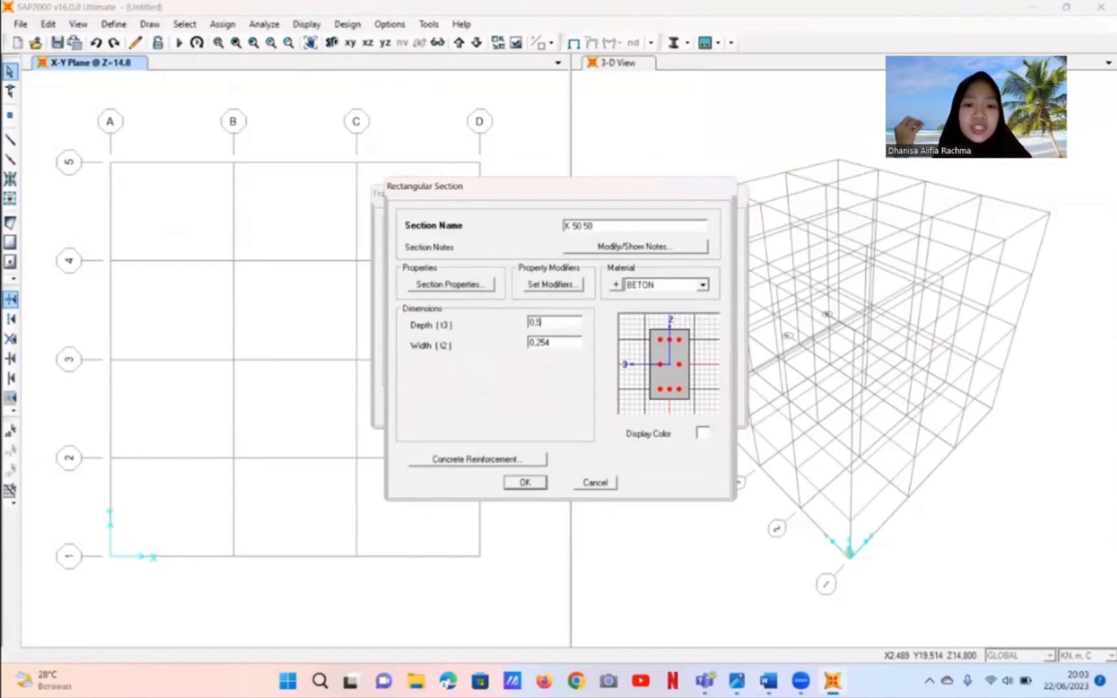
double_click(566, 344)
left_click(564, 343)
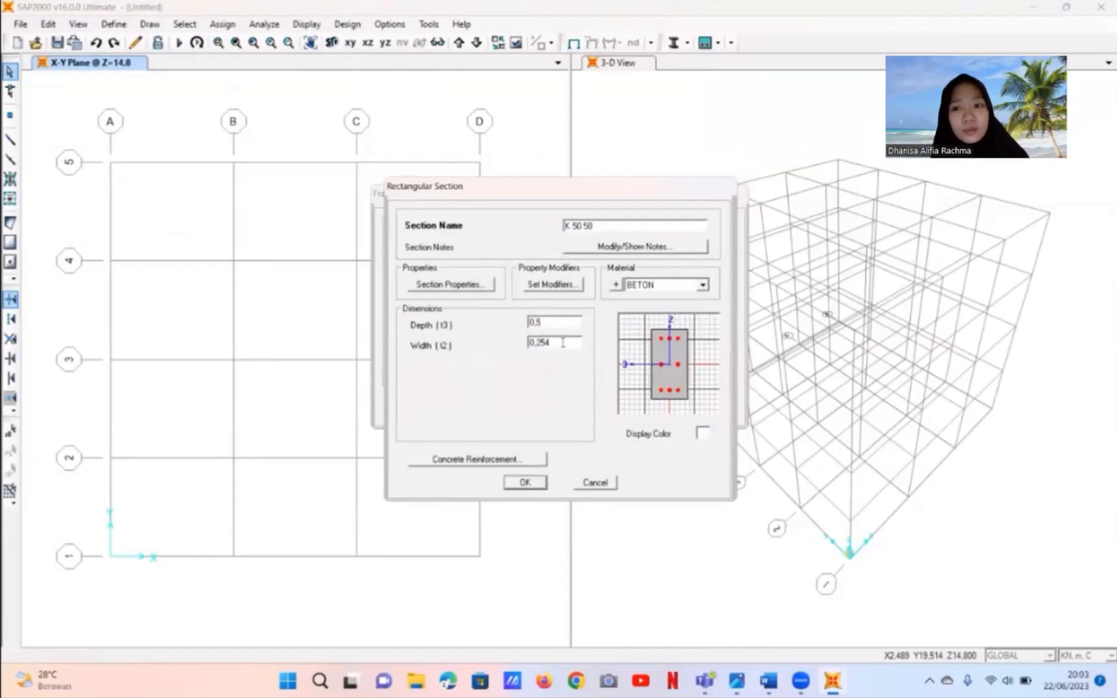
type("5")
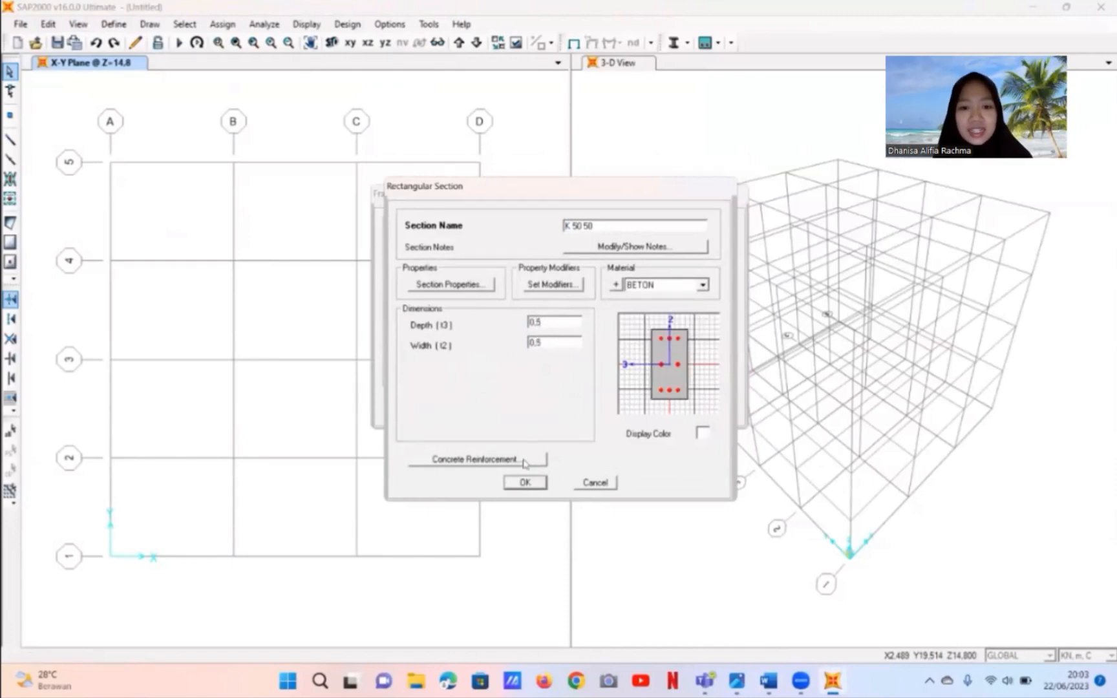
- In K 50 50's concrete reinforcement data, set the confinement bar material to BJ390 and the longitudinal bar size to 20d
left_click(520, 460)
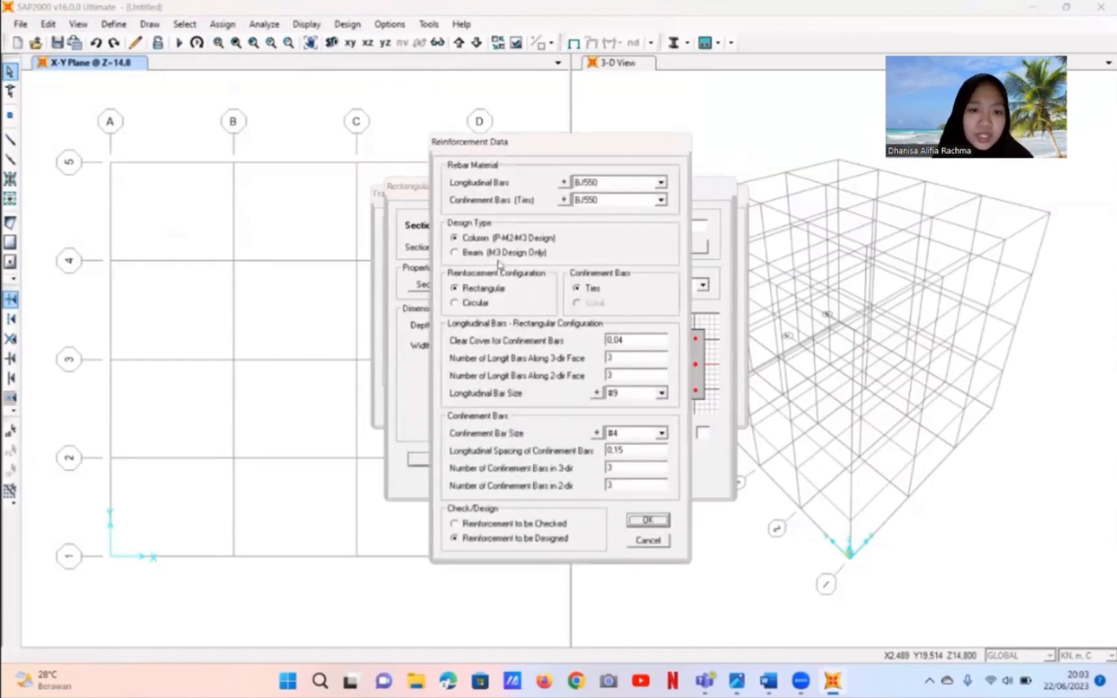
left_click(662, 200)
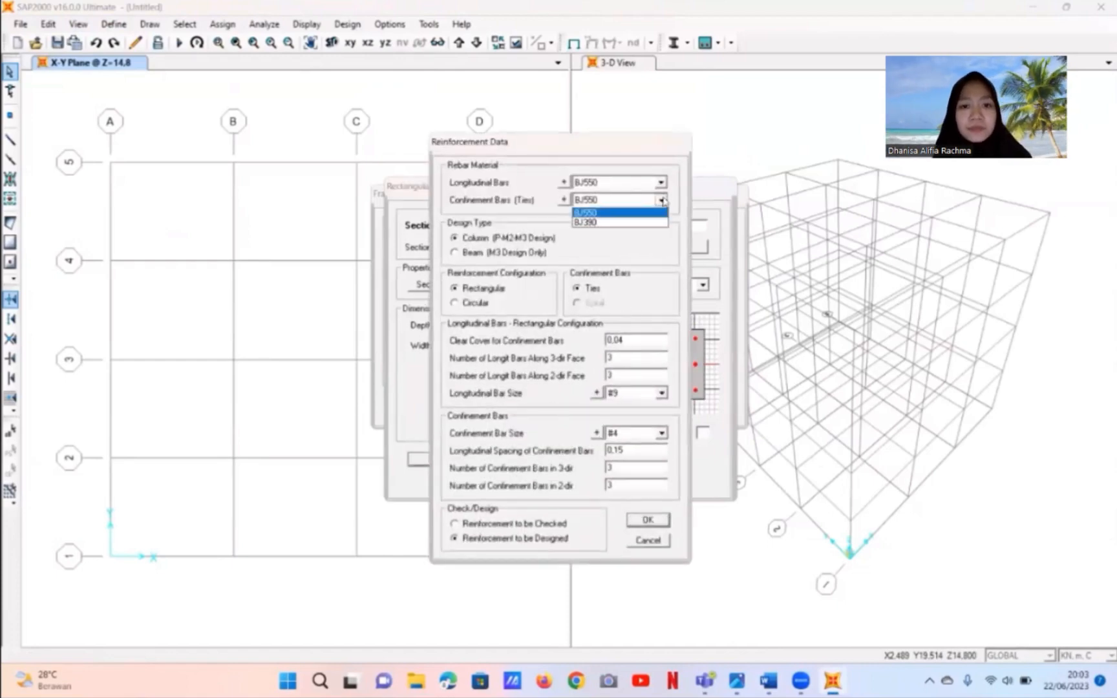
left_click(619, 223)
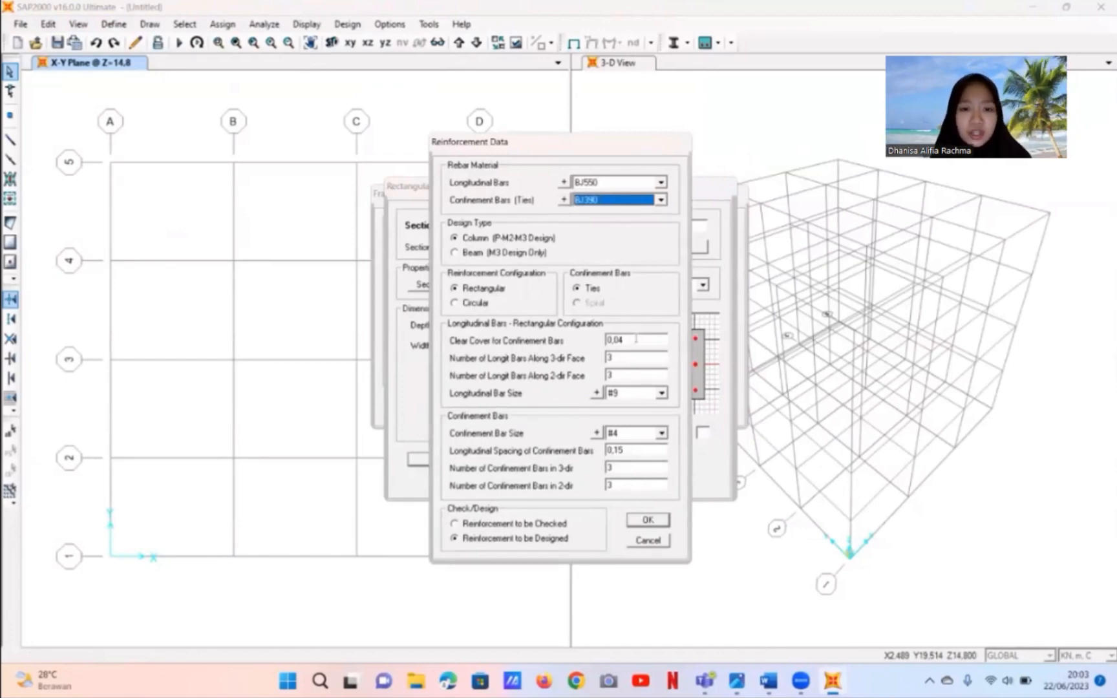
left_click(661, 393)
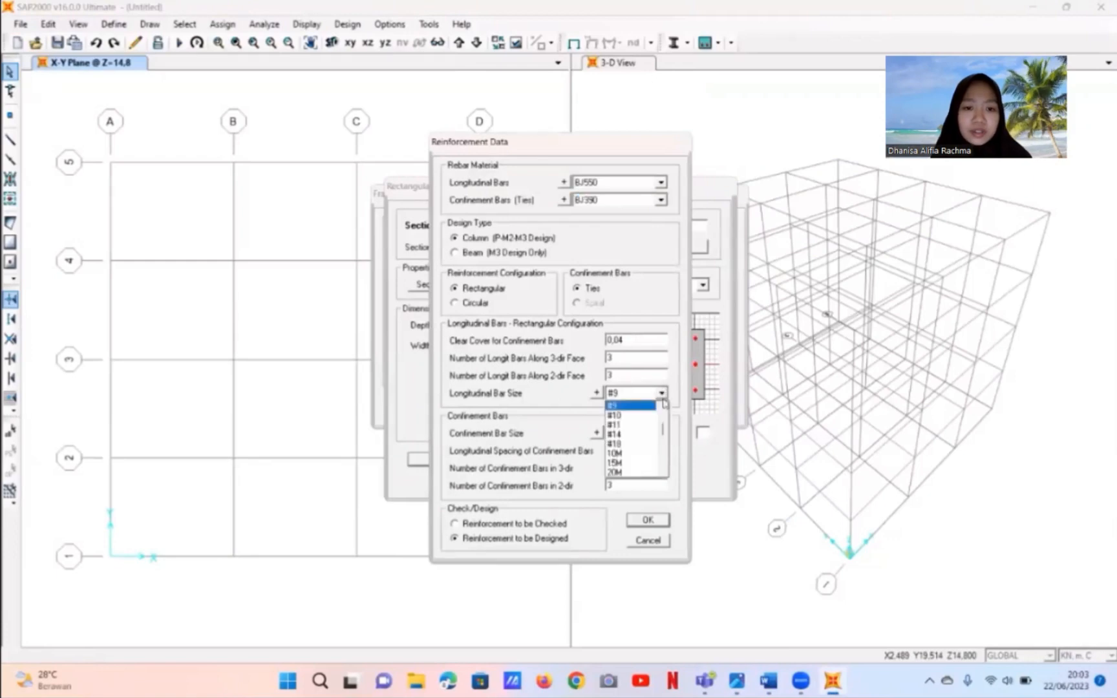
scroll(632, 434, "down", 4)
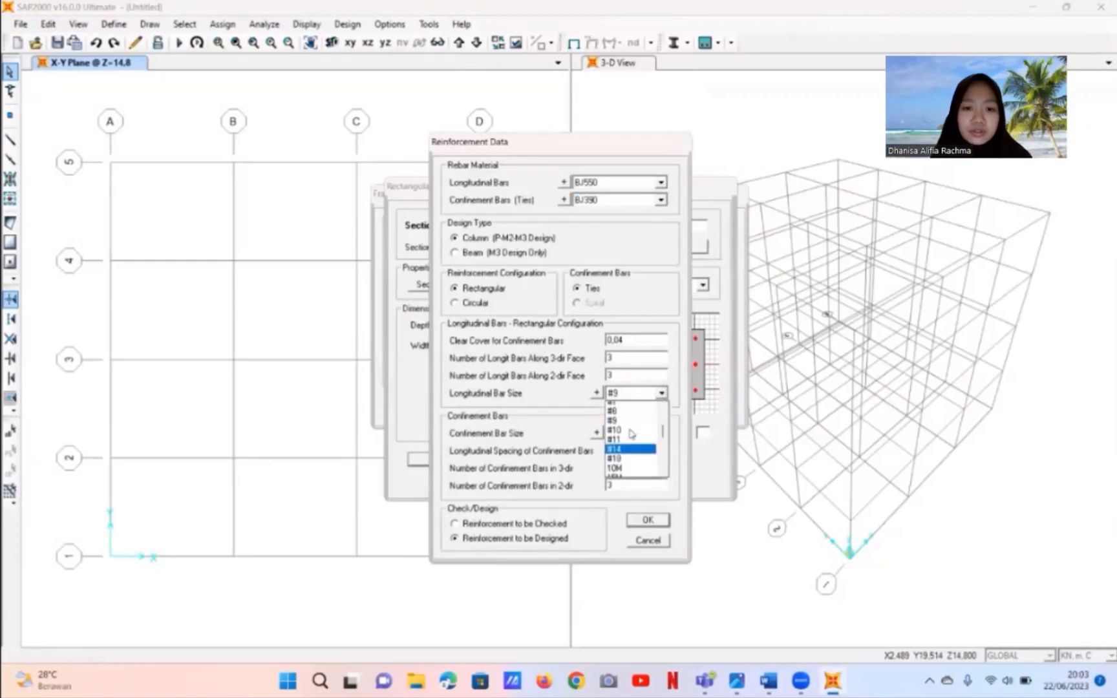
scroll(632, 434, "down", 3)
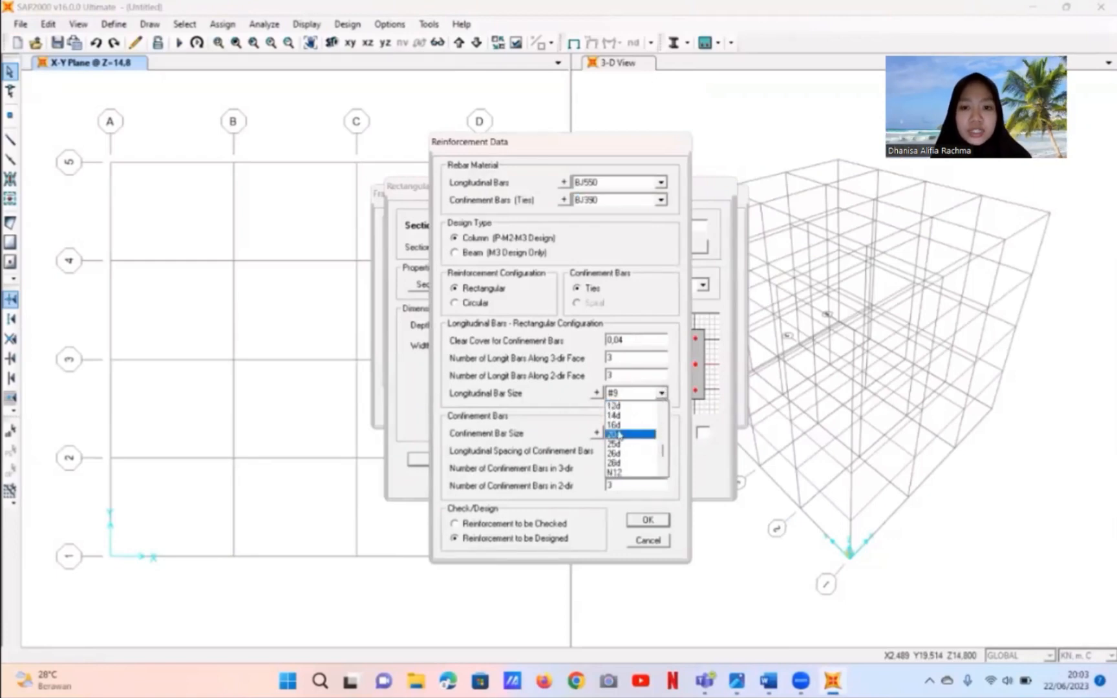
left_click(619, 435)
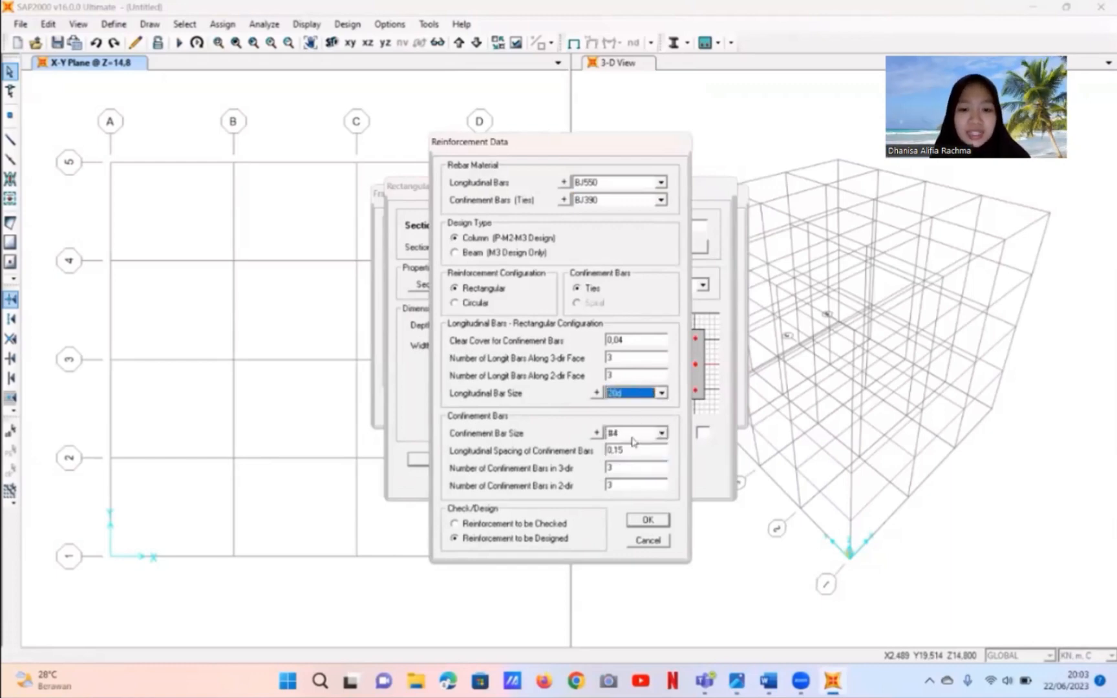
- Set K 50 50's confinement bar size to 10d with reinforcement to be checked, and accept the section
left_click(661, 433)
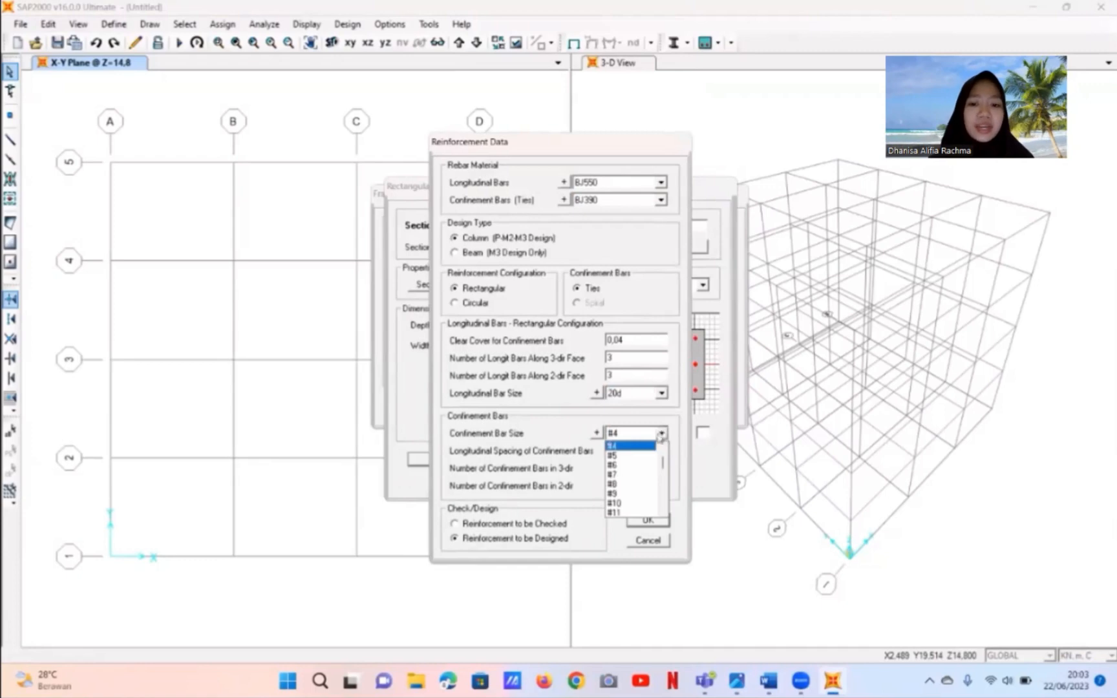
scroll(619, 473, "down", 4)
scroll(619, 472, "up", 2)
scroll(617, 508, "down", 3)
left_click(627, 448)
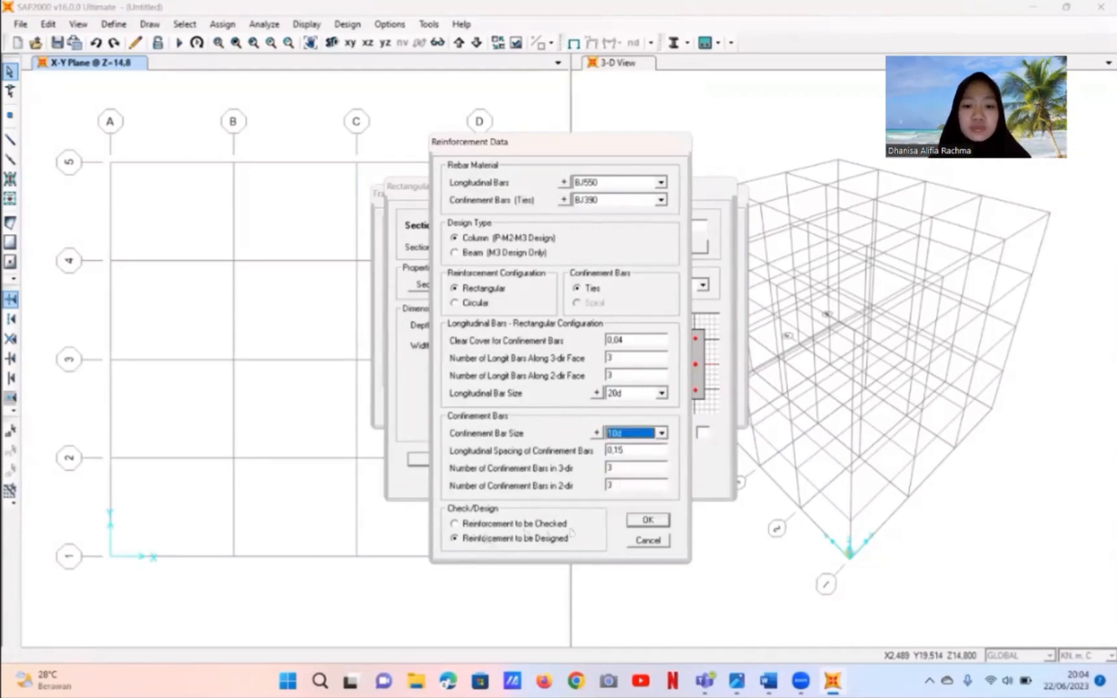
left_click(454, 524)
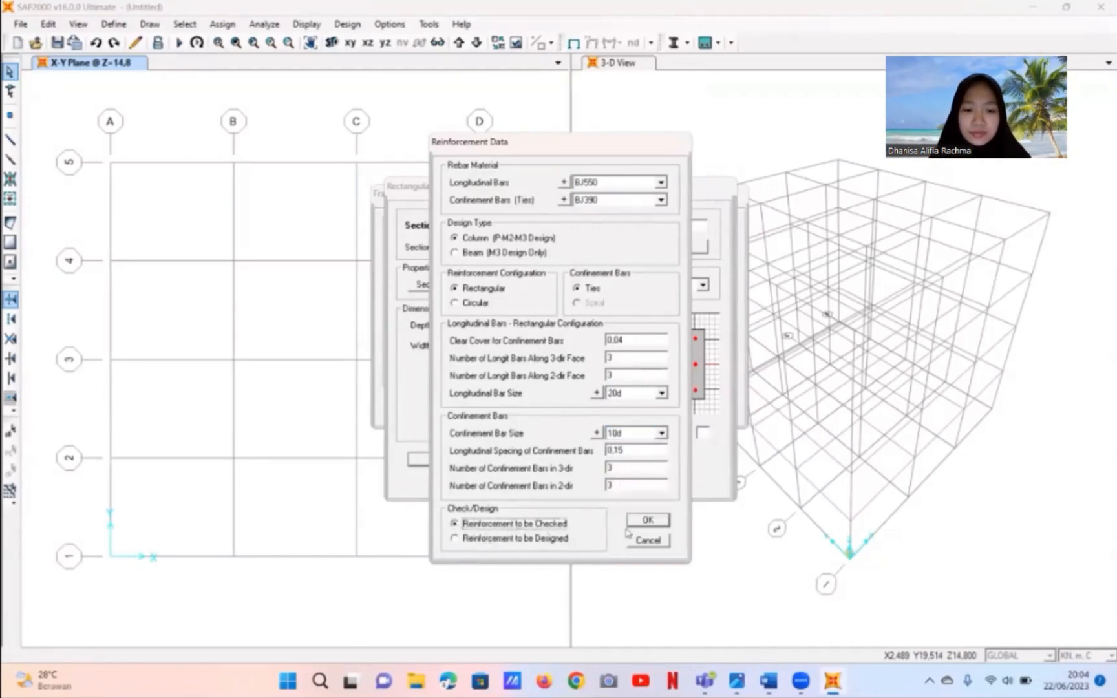
left_click(647, 520)
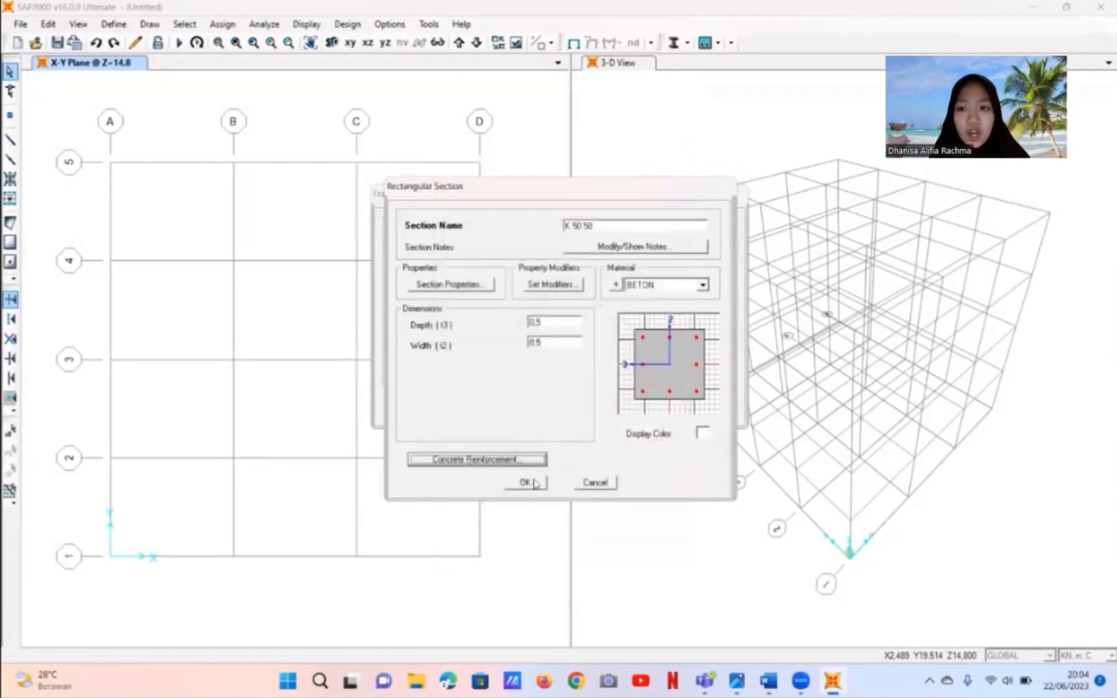
left_click(535, 484)
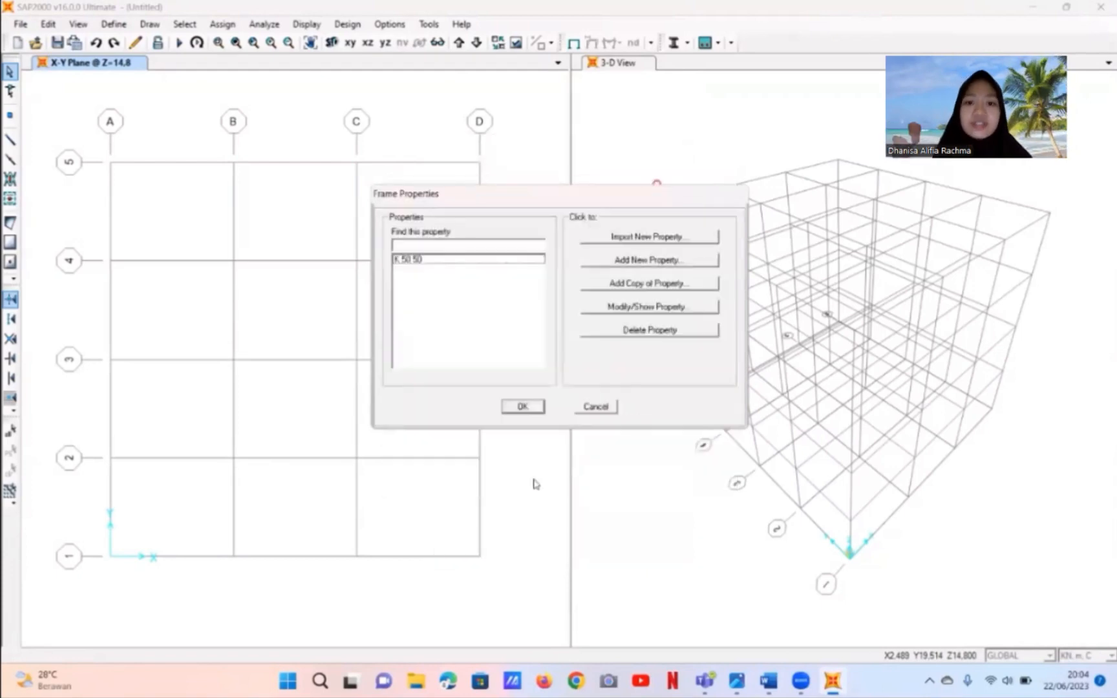
- Add a copy of K 50 50 named K 30 30 with depth and width set to 0,3
left_click(665, 291)
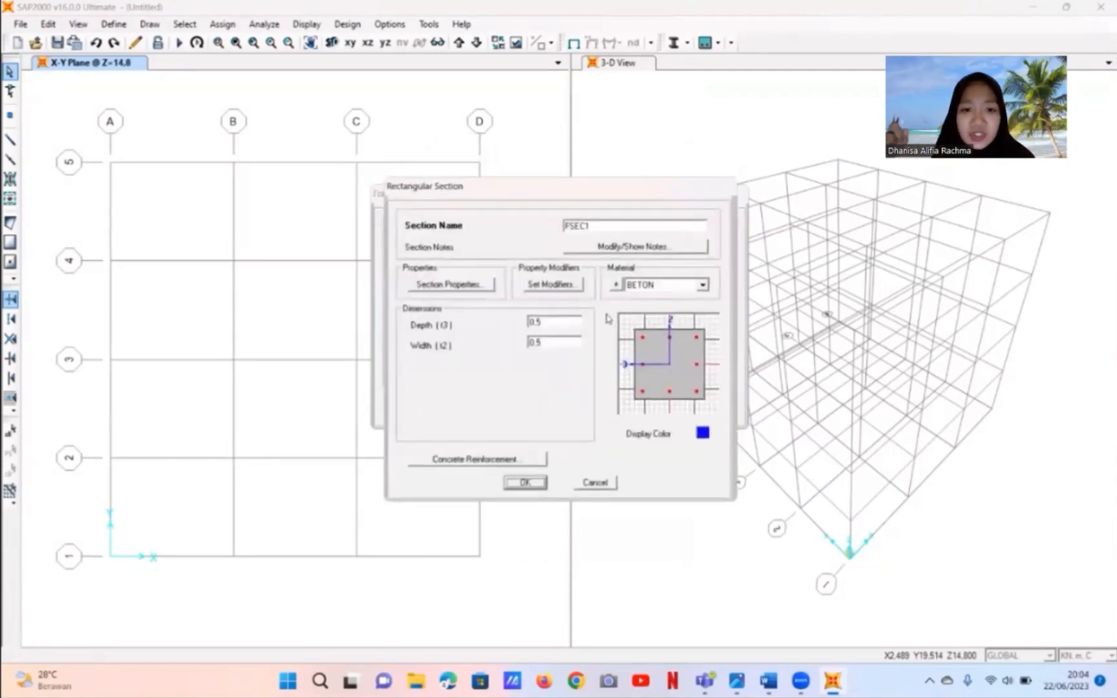
type("K 30 30")
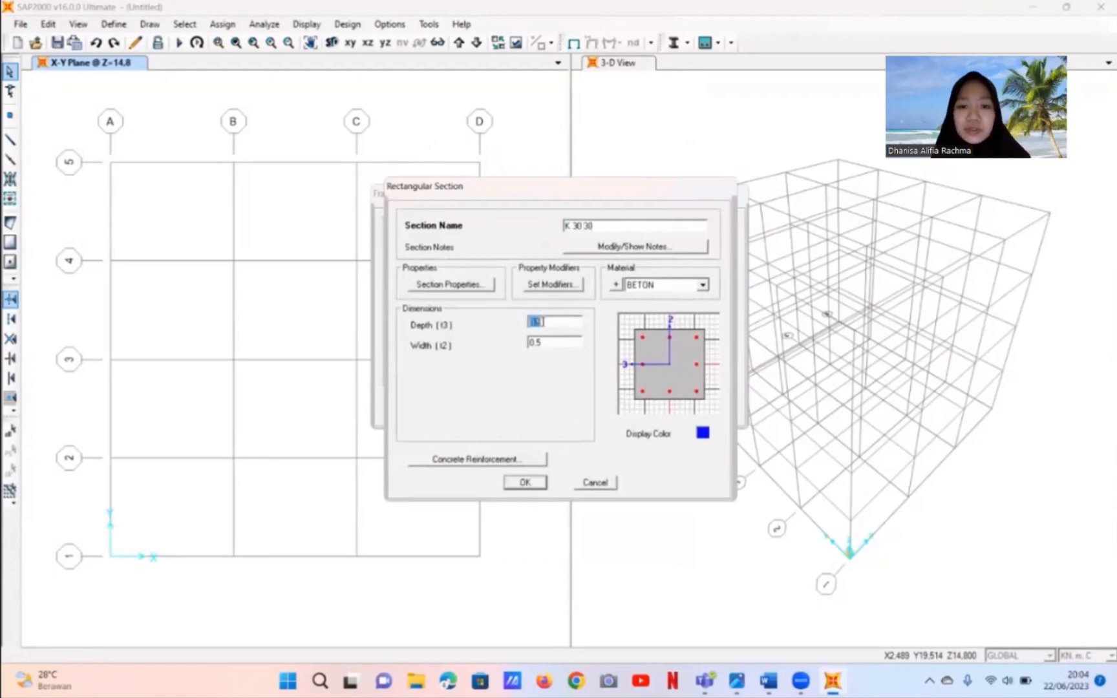
type("3")
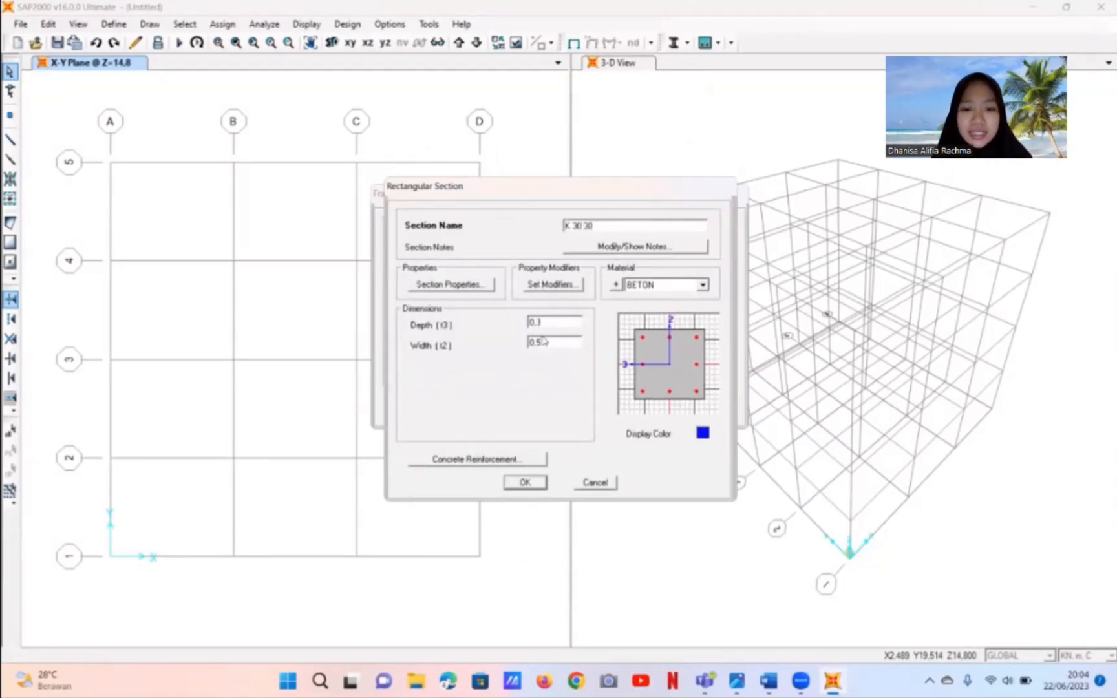
left_click(544, 337)
left_click(545, 342)
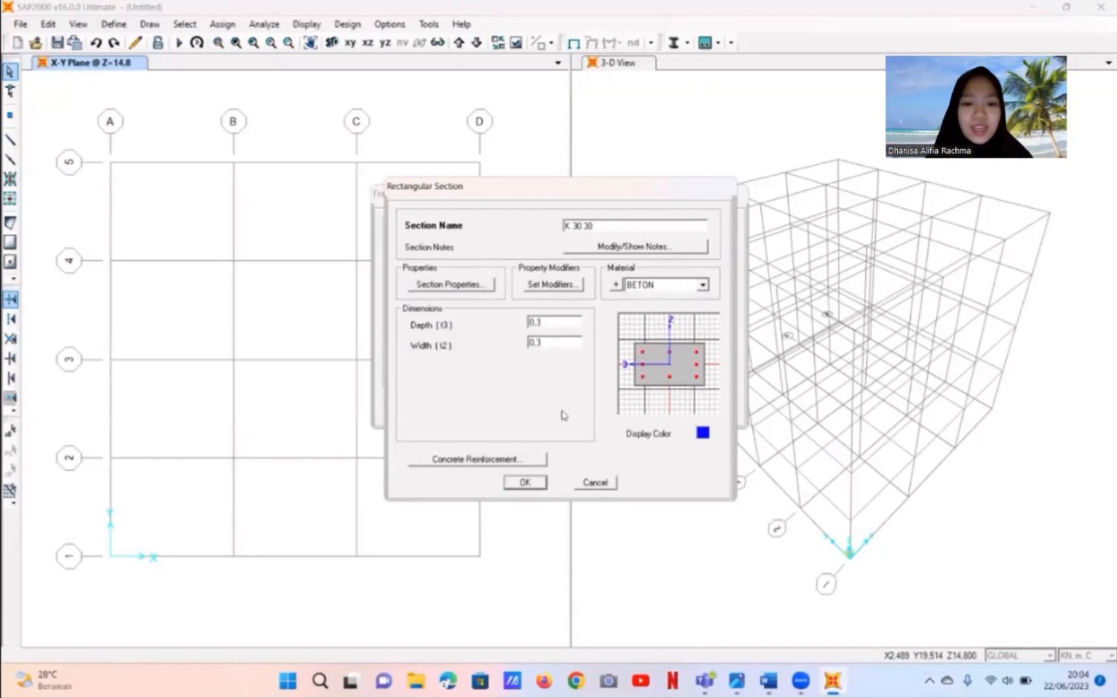
- In K 30 30's reinforcement data, set the clear cover for confinement bars to 0,03 and the longitudinal bar size to 14d
left_click(522, 459)
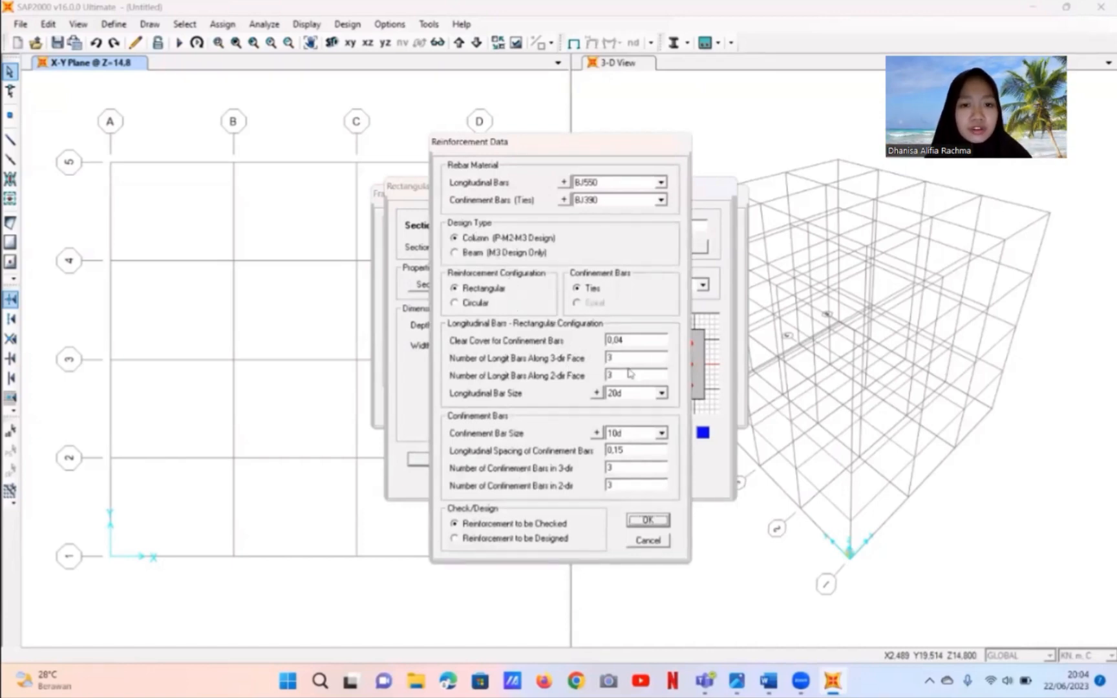
double_click(647, 341)
left_click(636, 340)
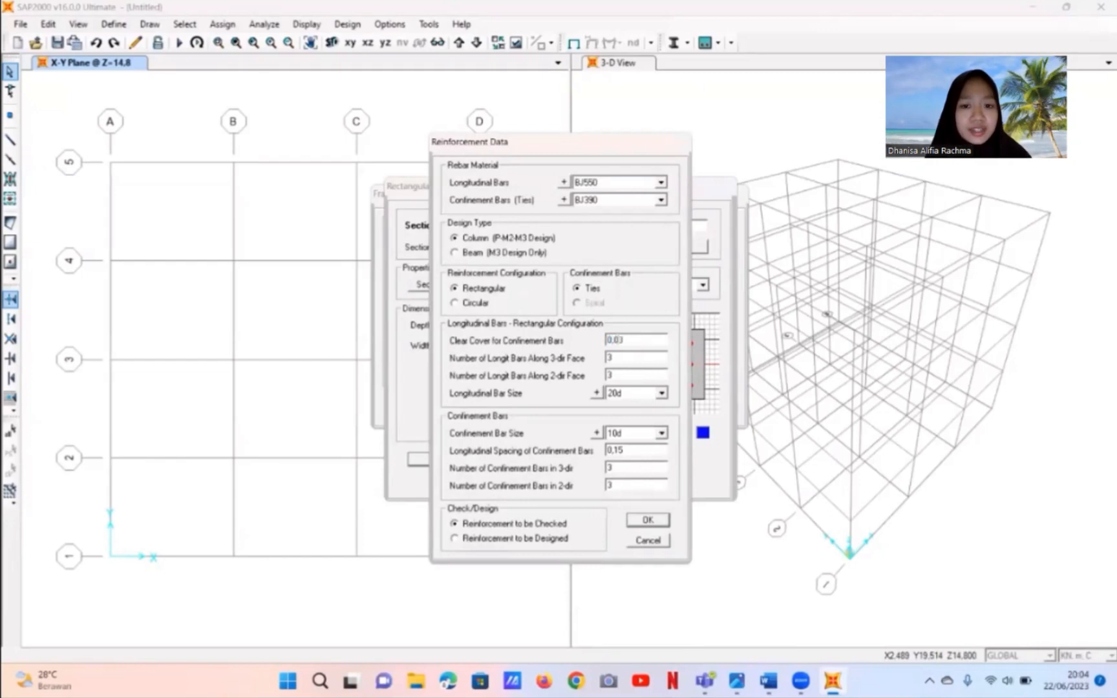
left_click(662, 393)
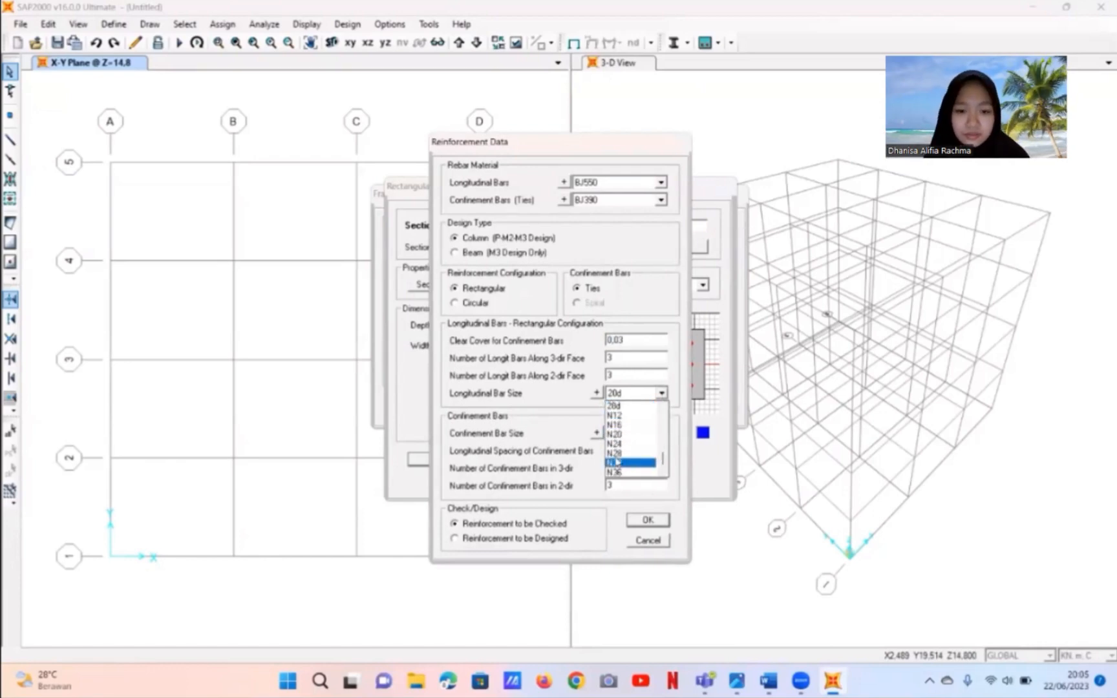
left_click_drag(662, 457, 662, 443)
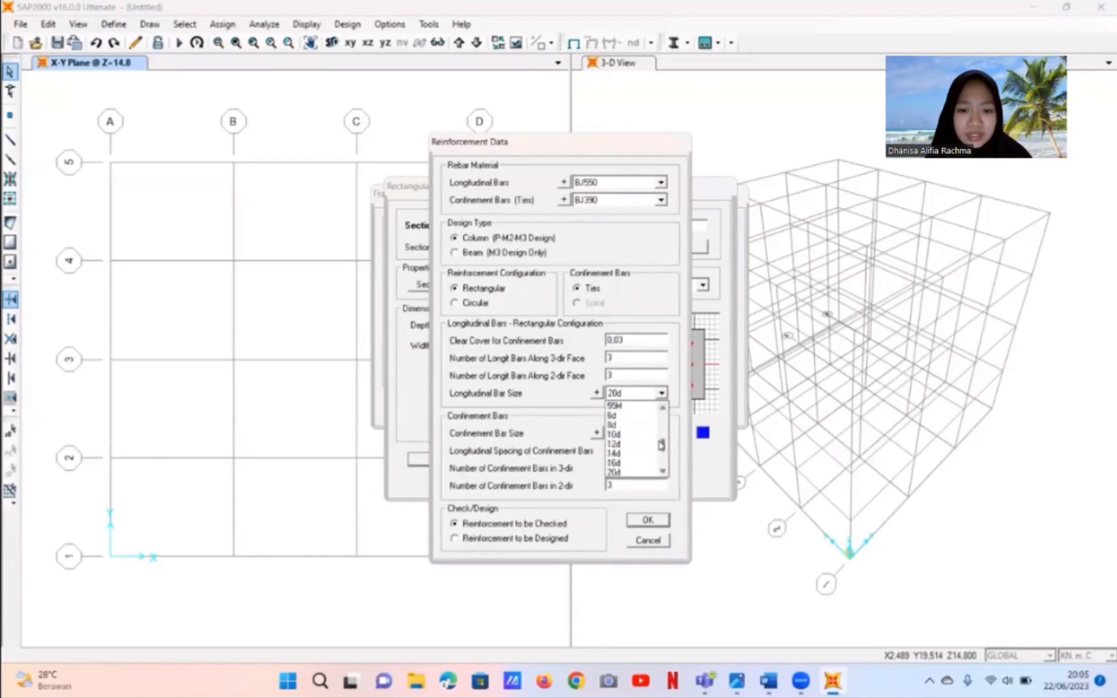
left_click(626, 454)
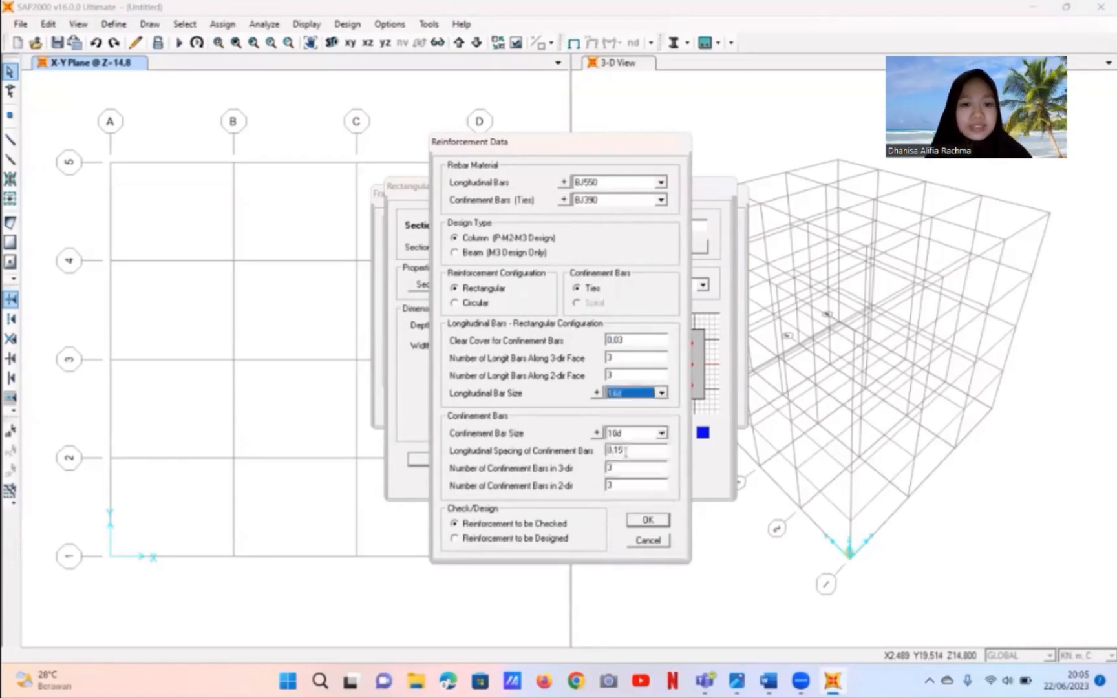
- Choose 10d as K 30 30's confinement bar size and accept the reinforcement data and the section
left_click(661, 433)
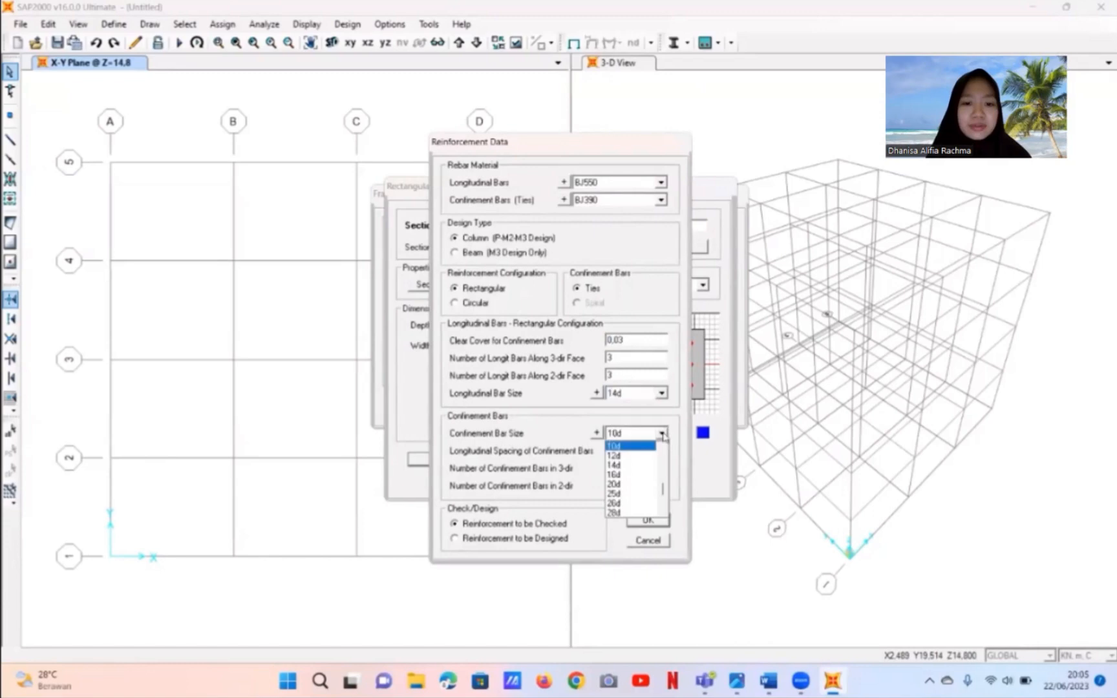
left_click(620, 446)
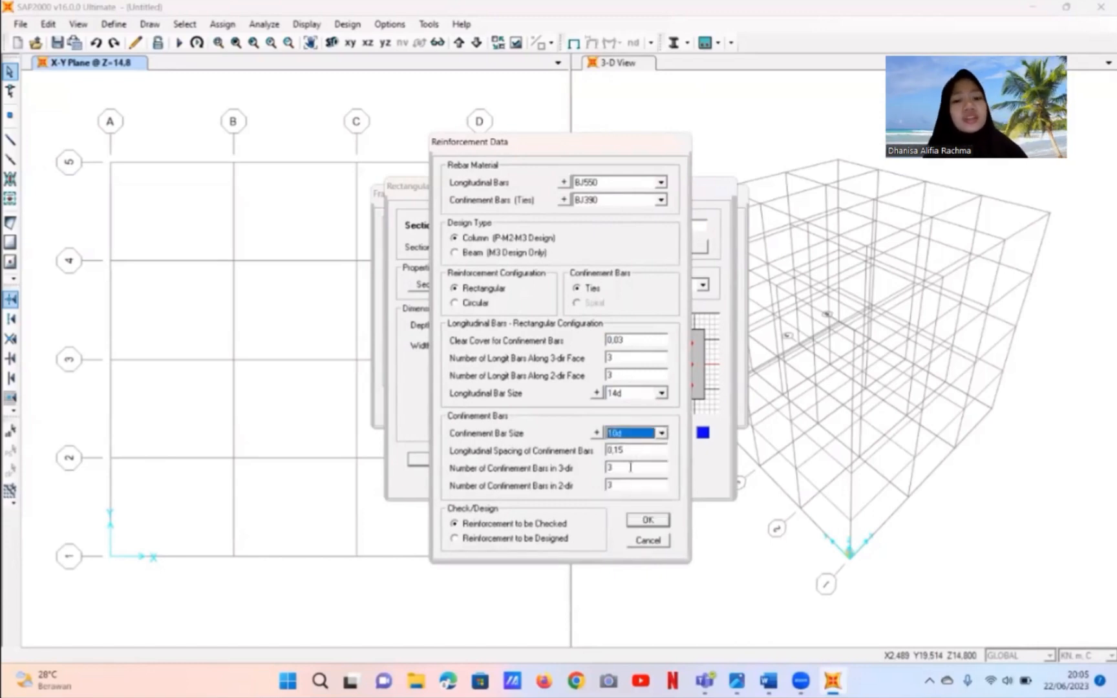
left_click(649, 521)
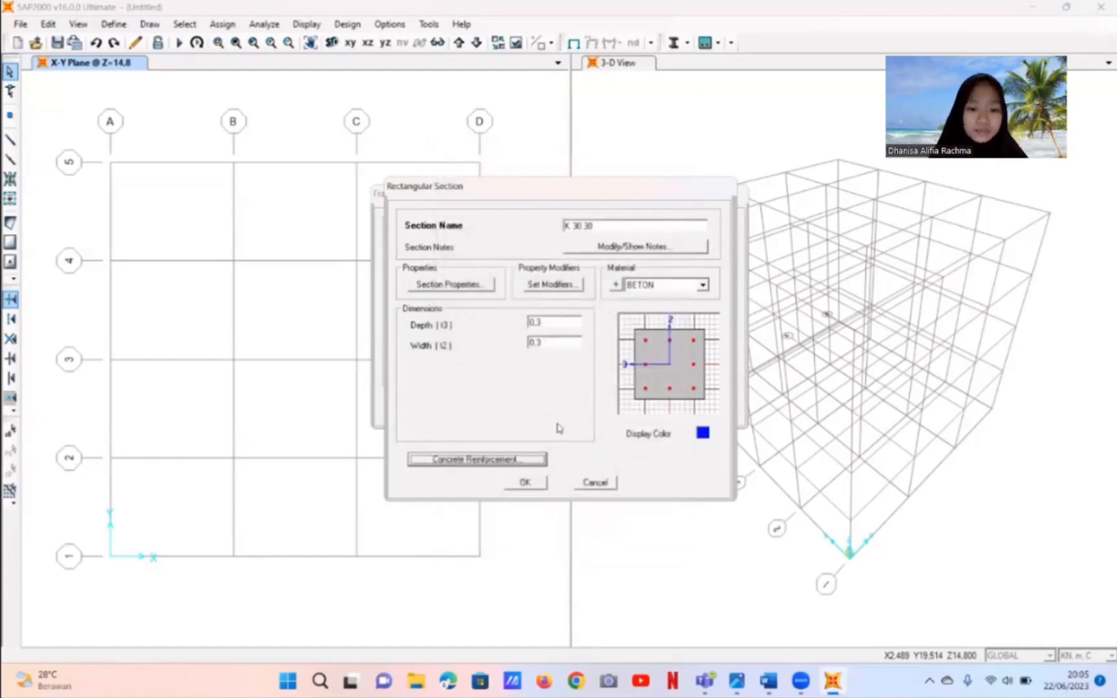
left_click(529, 483)
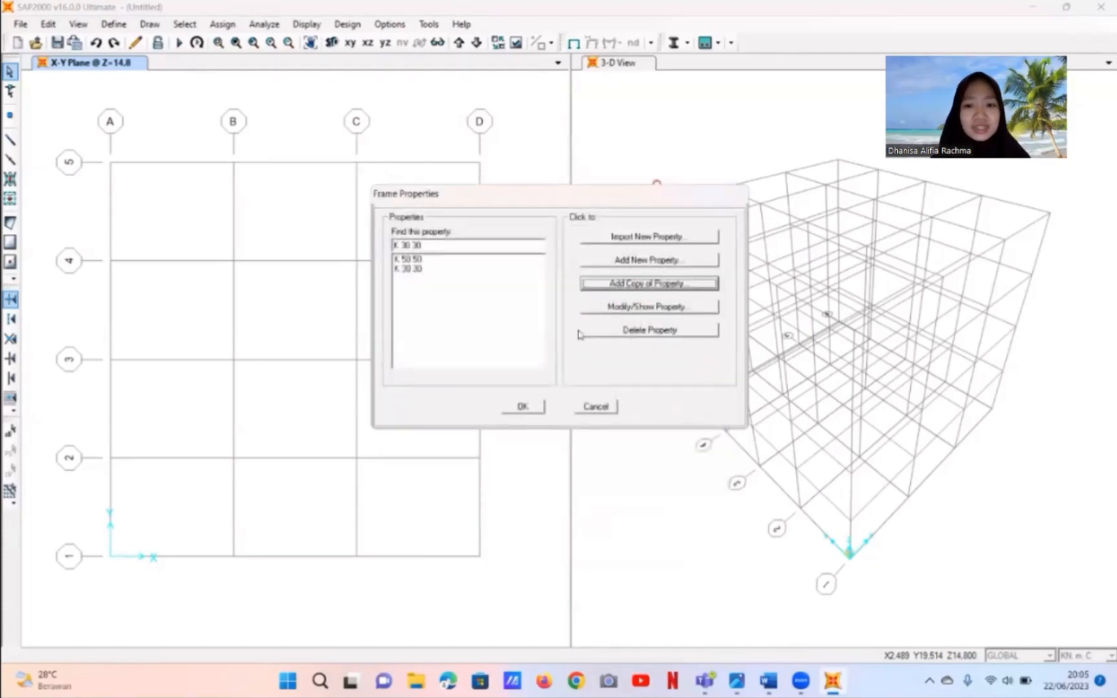
- Add a new rectangular concrete frame section named B 70 40, taking the beam size from the assignment document
left_click(661, 261)
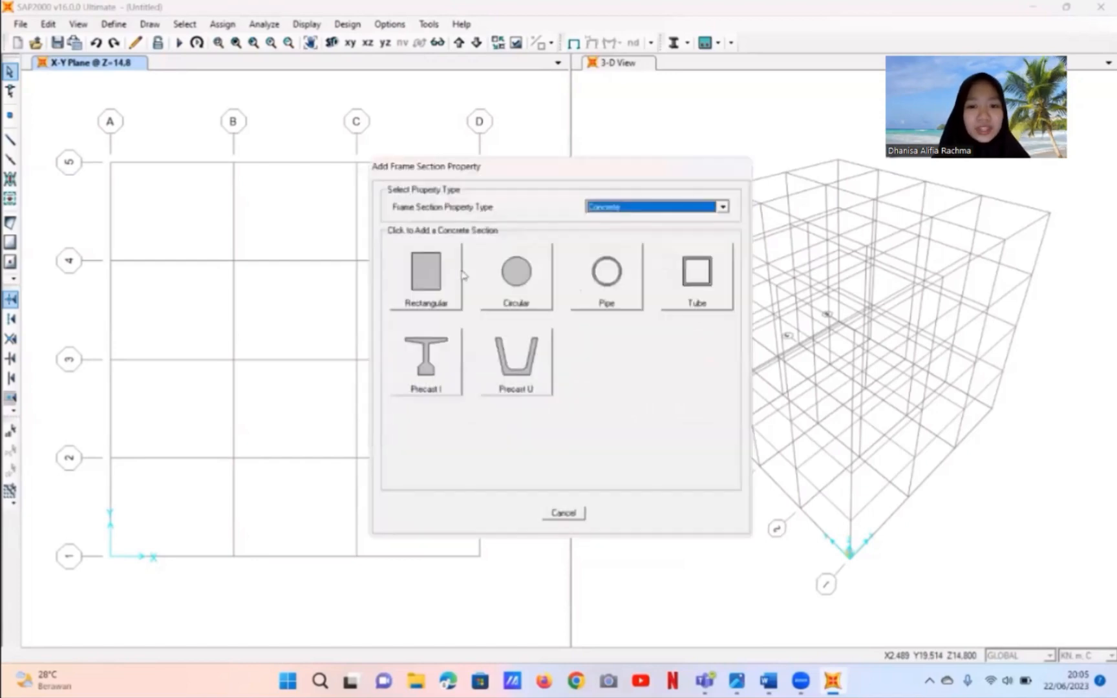
left_click(424, 276)
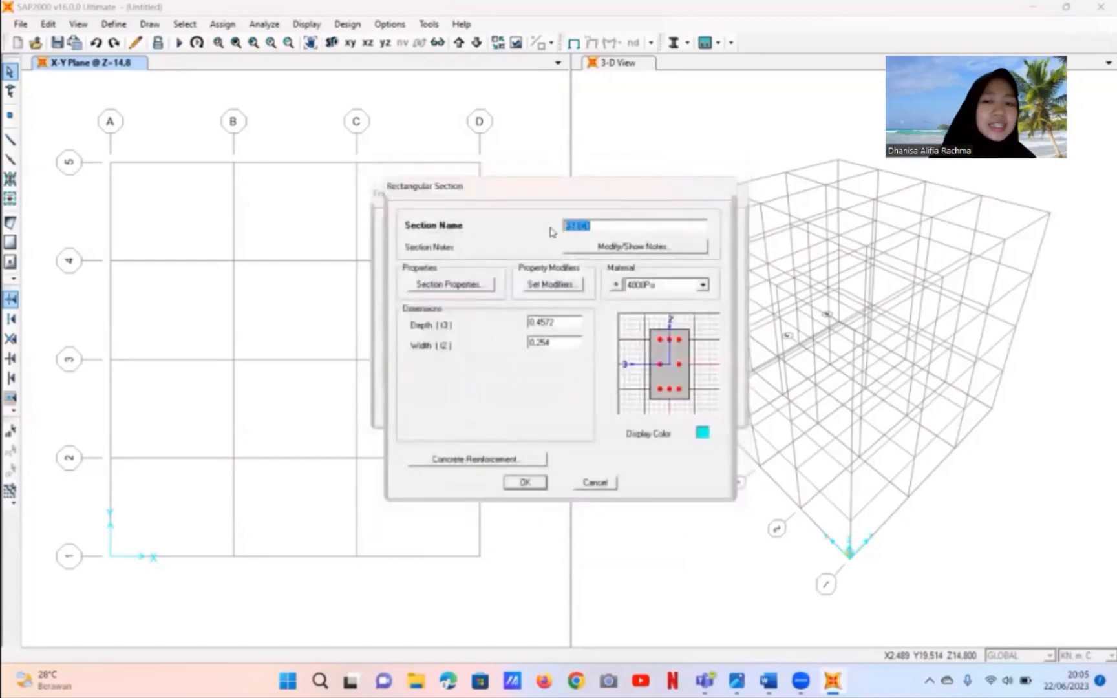
type("B")
mouse_move(768, 681)
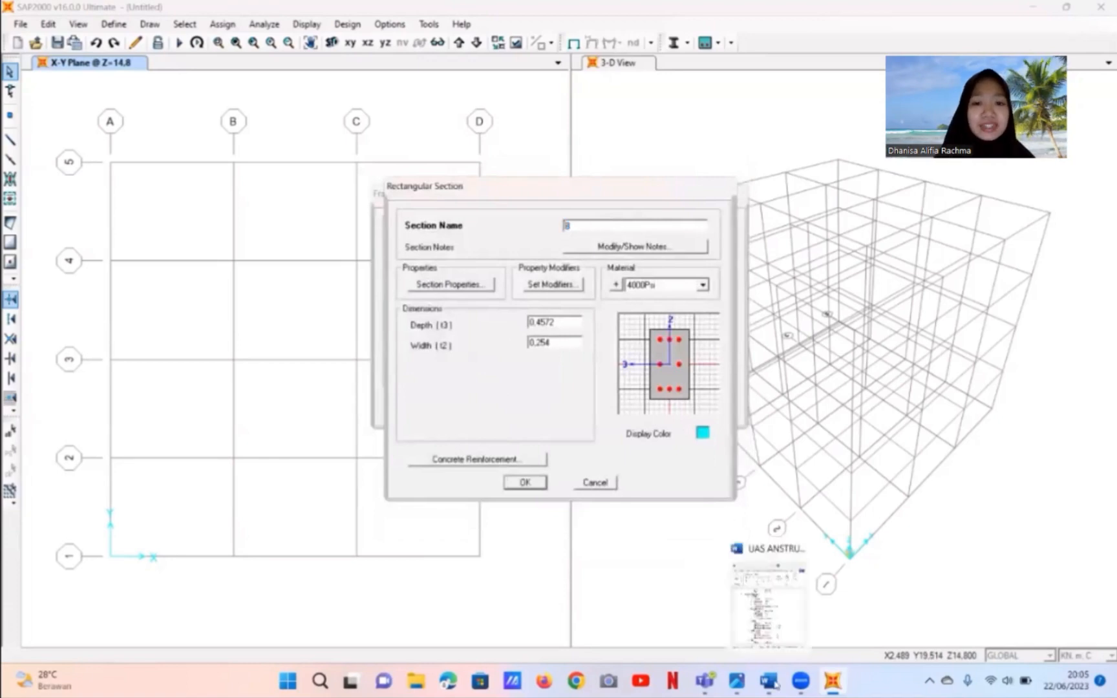
left_click(774, 621)
scroll(910, 446, "down", 3)
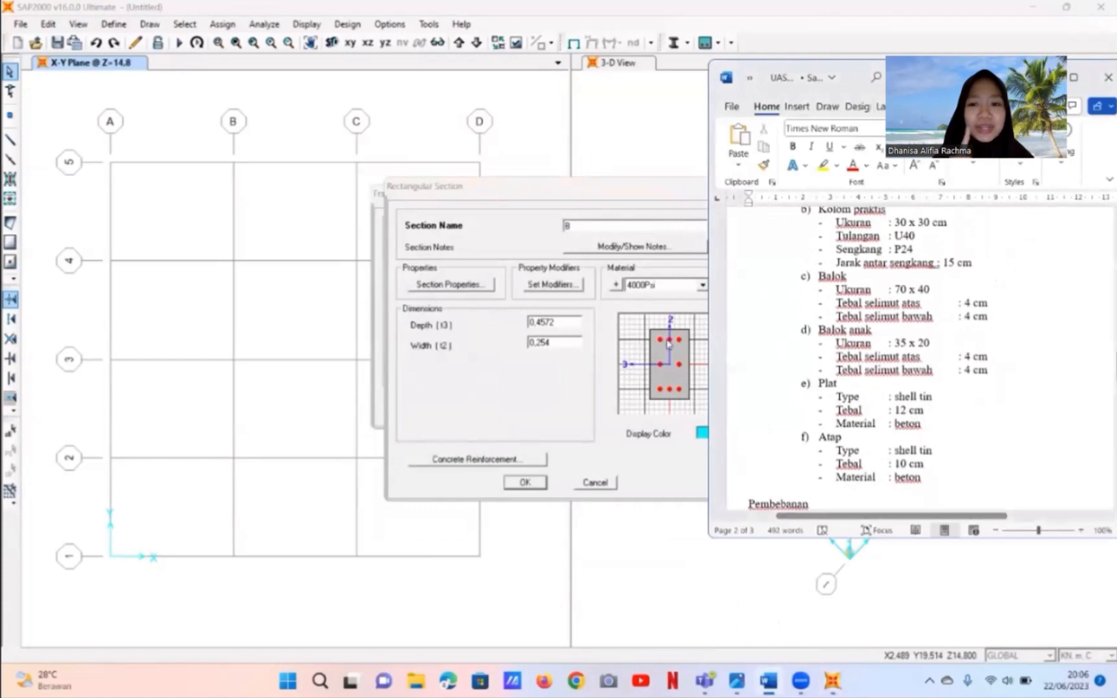
left_click(640, 324)
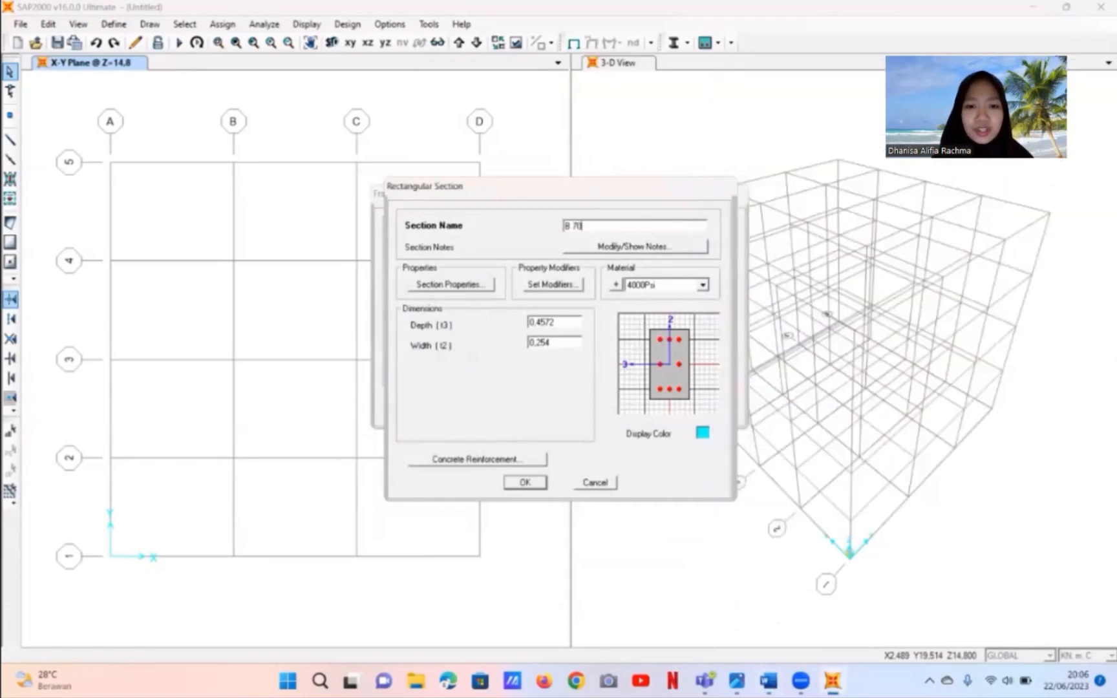
- Set B 70 40's depth to 0,7 and width to 0,4, and assign the BETON material
double_click(560, 323)
left_click(560, 323)
key("BackSpace")
key("BackSpace")
type("7")
double_click(555, 342)
left_click(555, 342)
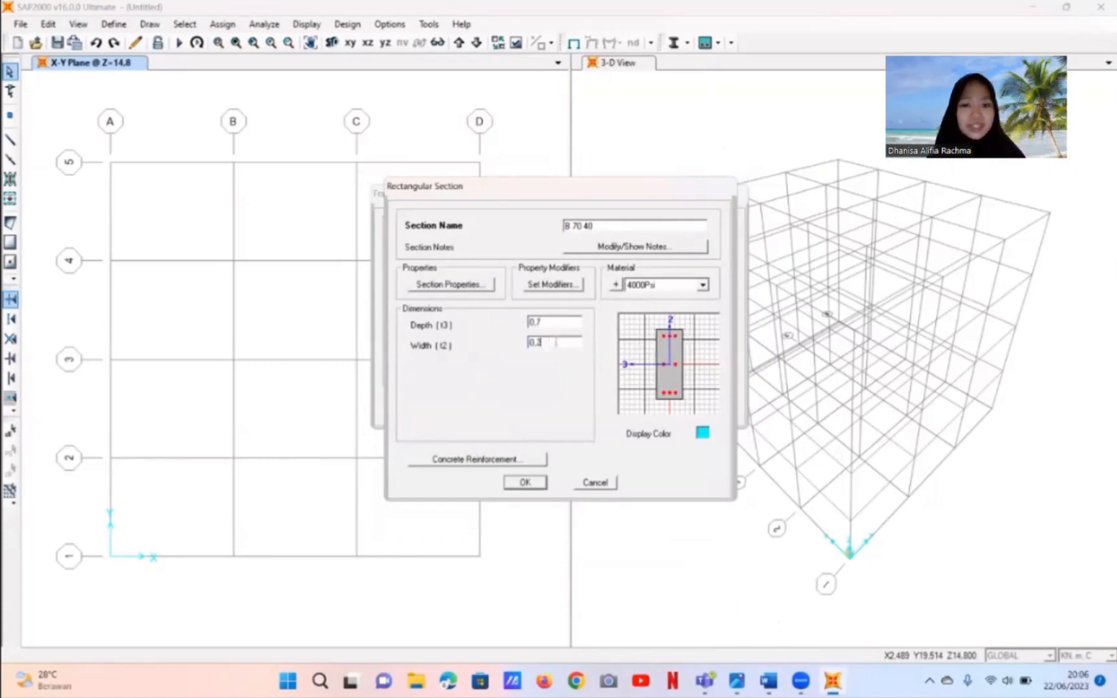
type("4")
left_click(702, 285)
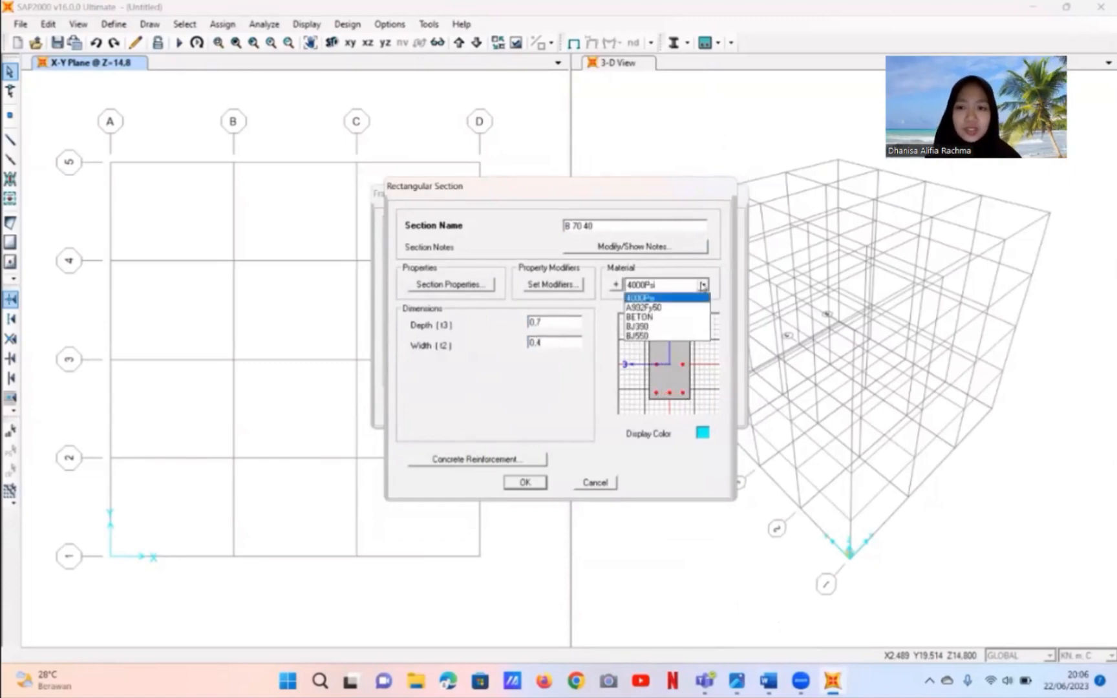
left_click(654, 318)
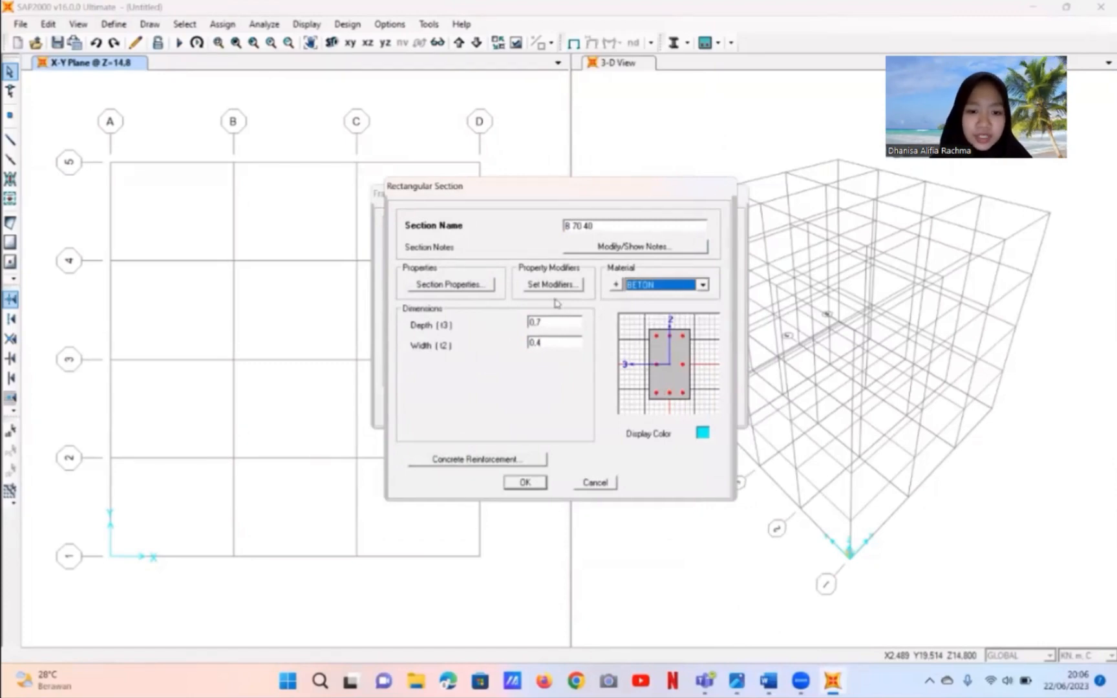
- In B 70 40's reinforcement data, set the confinement bar material to BJ390 and the design type to Beam (M3 Design Only)
left_click(502, 460)
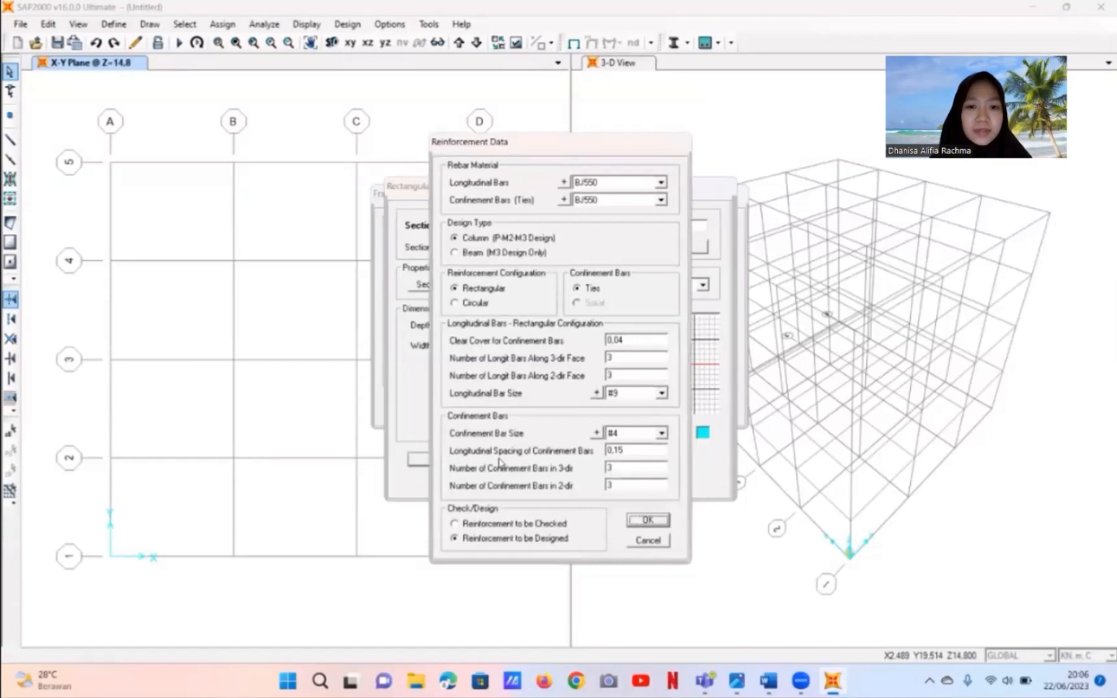
left_click(661, 200)
left_click(637, 222)
left_click(456, 253)
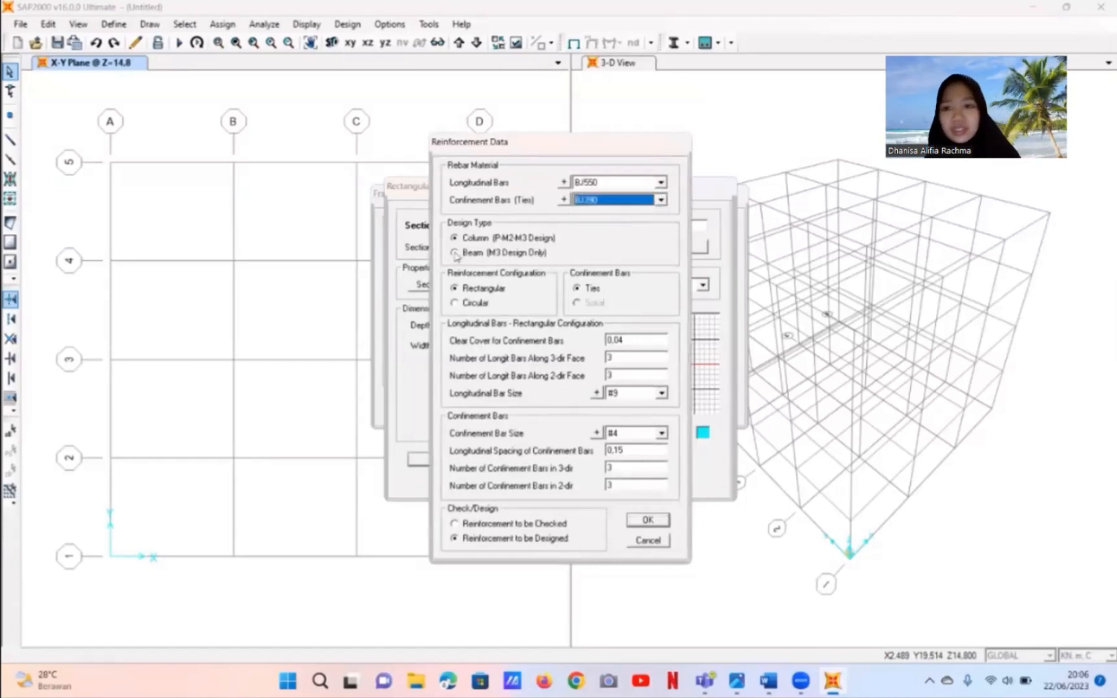
- Set B 70 40's top and bottom concrete cover to 0,04 and accept the reinforcement data and the section
left_click(634, 292)
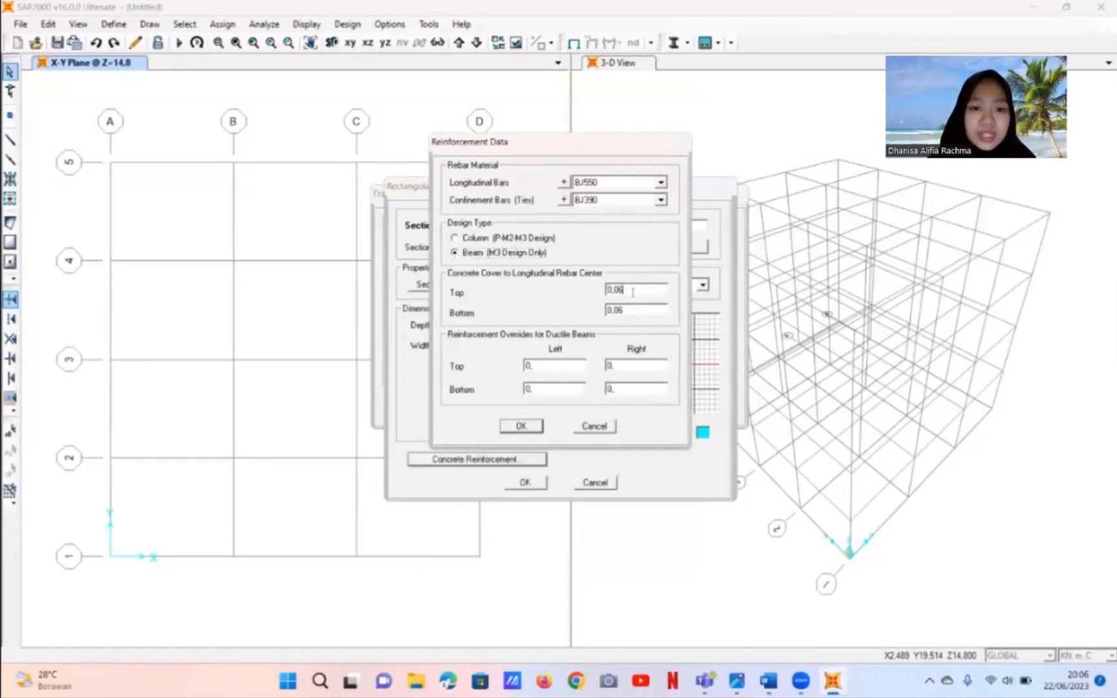
double_click(635, 309)
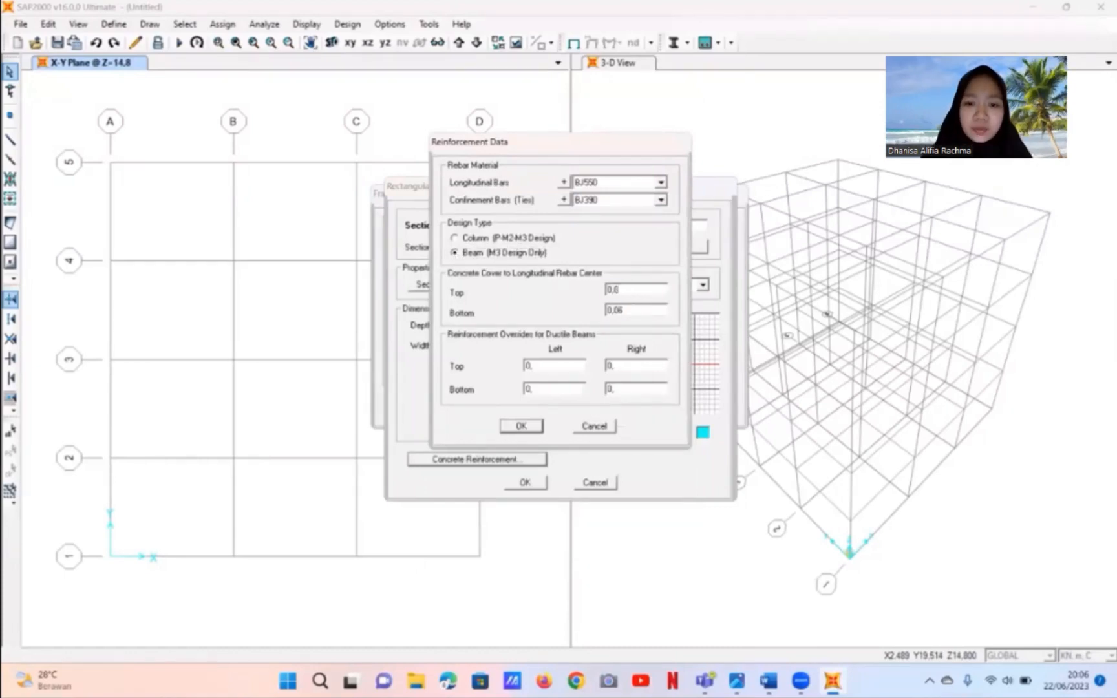
type("4")
double_click(634, 309)
left_click(634, 309)
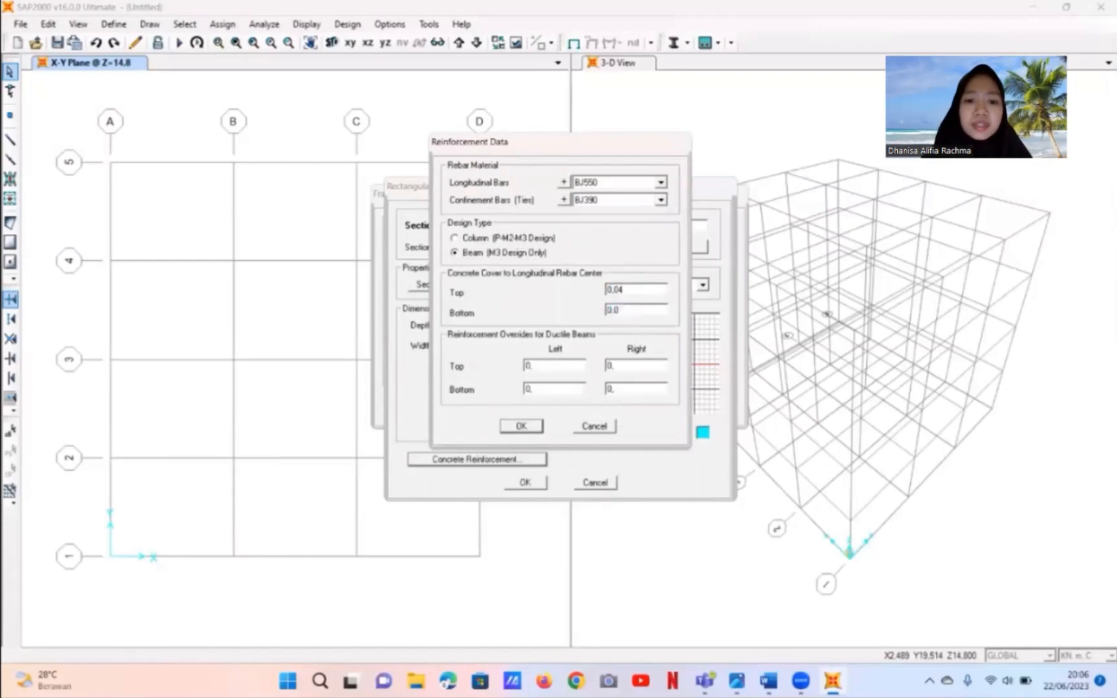
type("4")
left_click(521, 426)
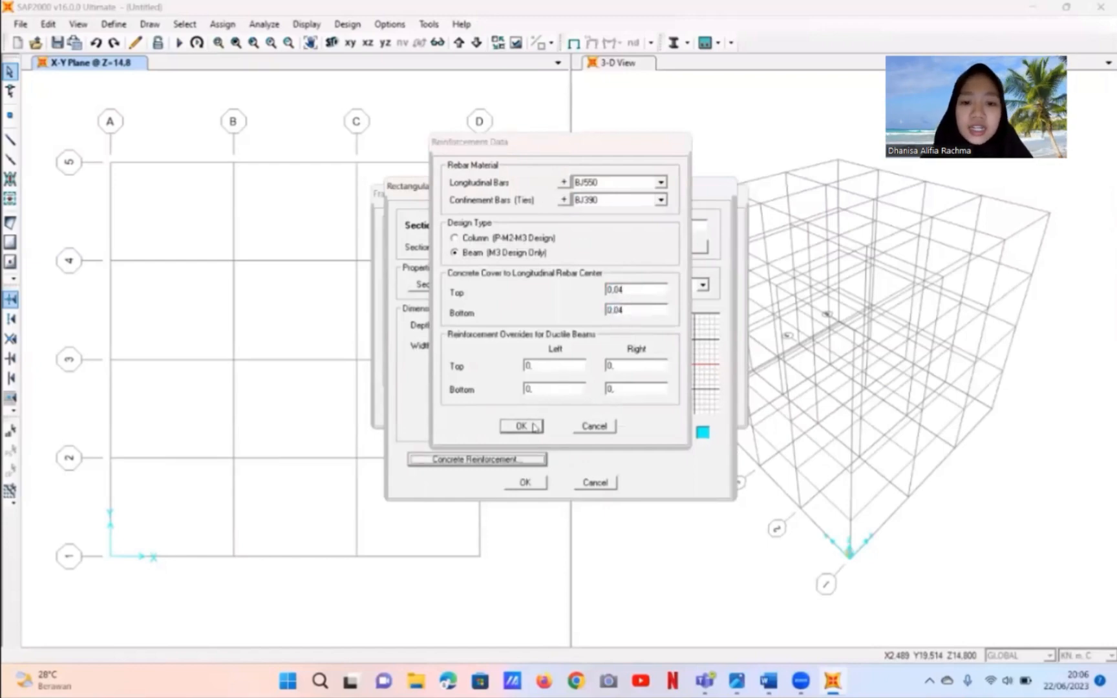
left_click(527, 483)
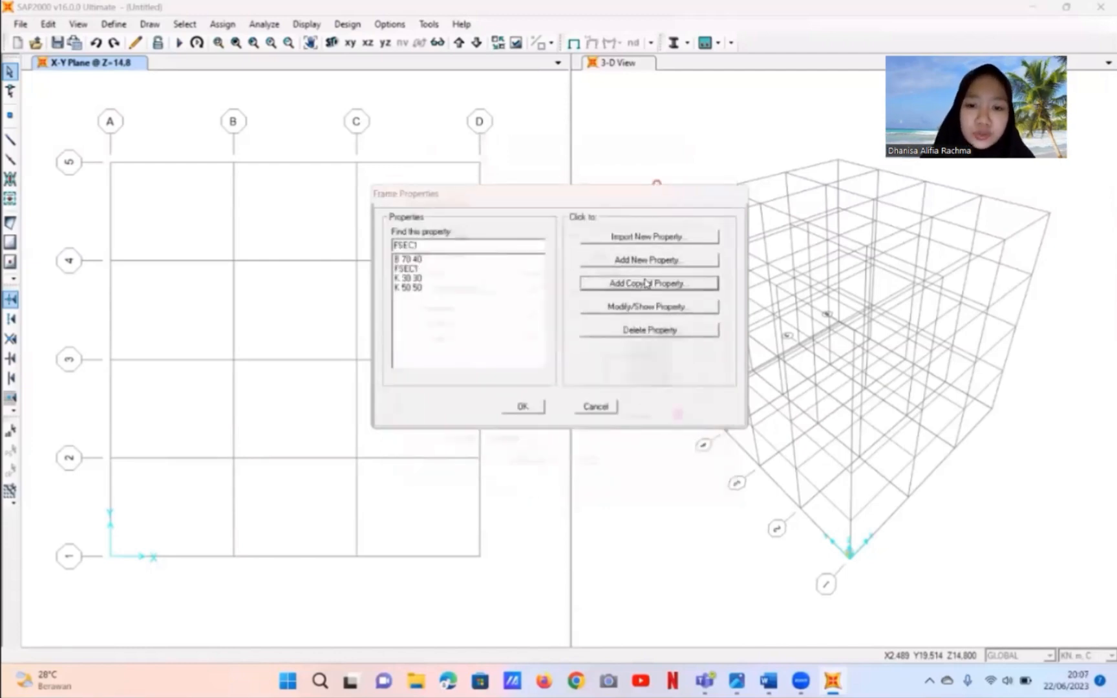
- Add a copy of B 70 40 named BA for the 35 x 20 secondary beam, setting its depth to 0,35 and adjusting the width
left_click(647, 282)
left_click_drag(590, 226, 554, 223)
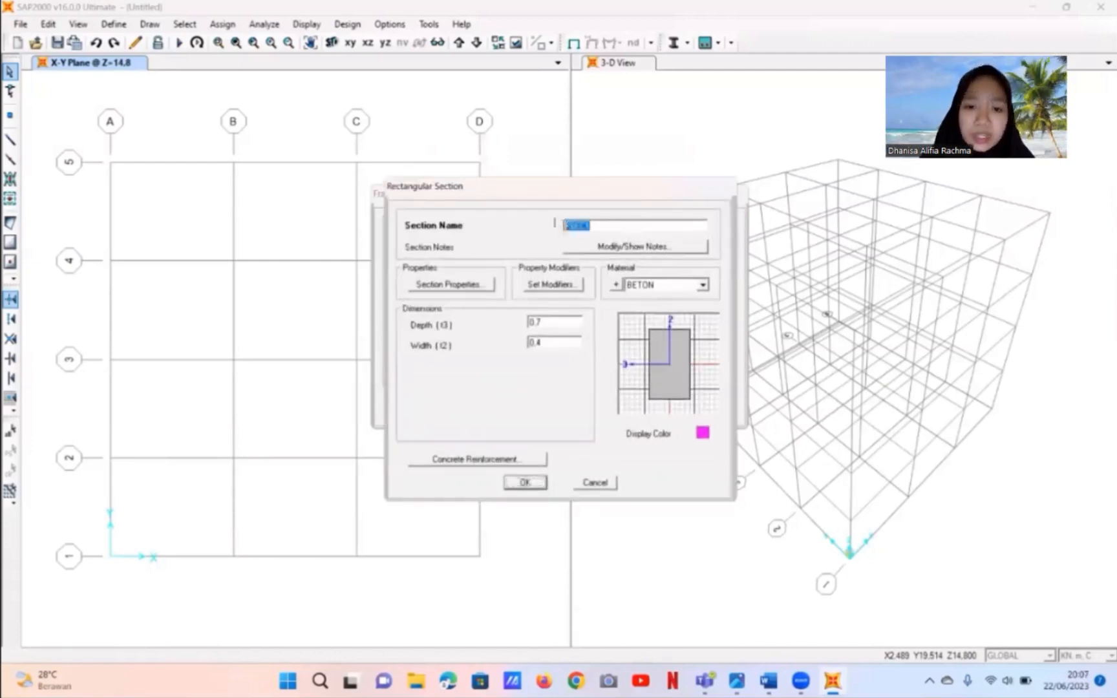
type("BA")
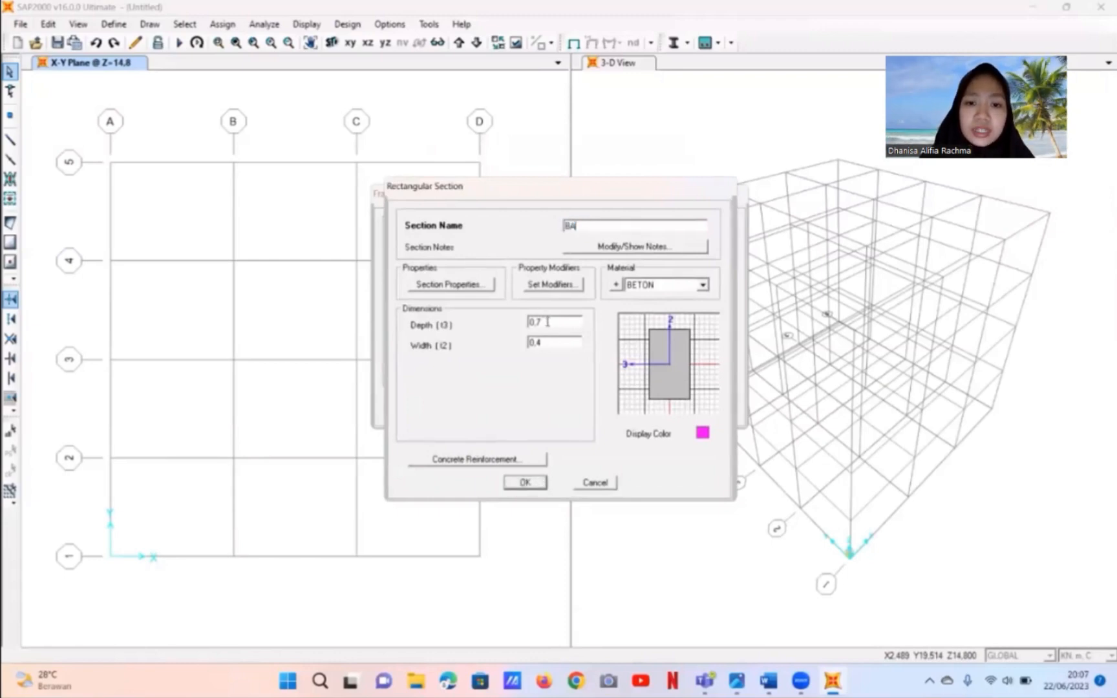
double_click(544, 322)
type("0,8")
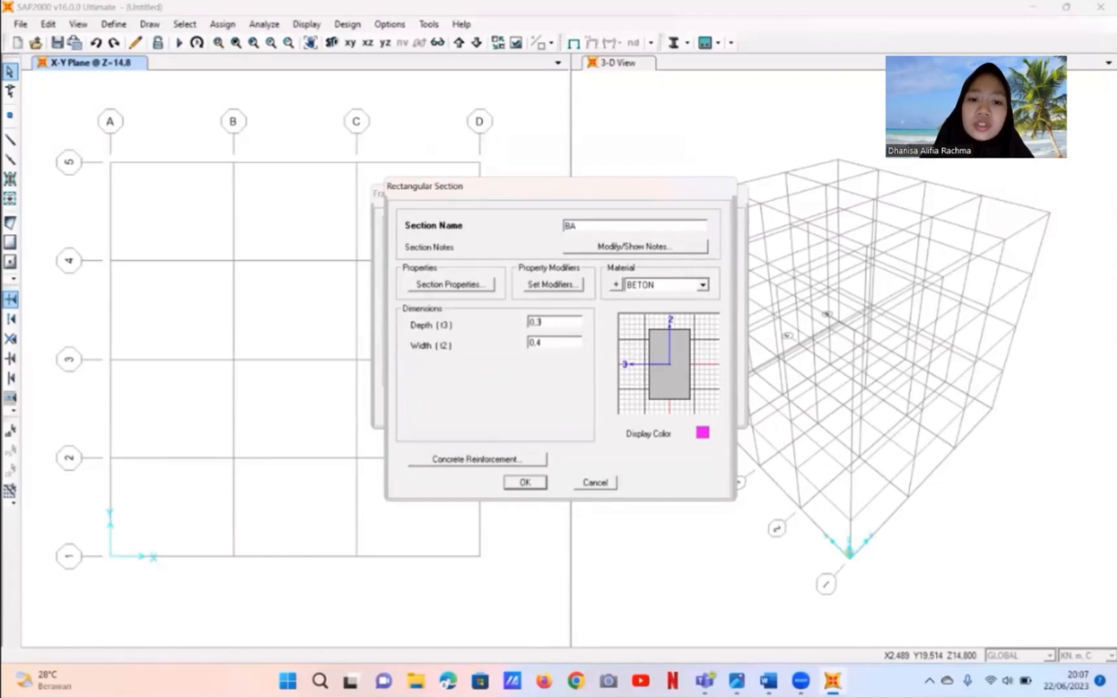
key("Tab")
left_click(550, 342)
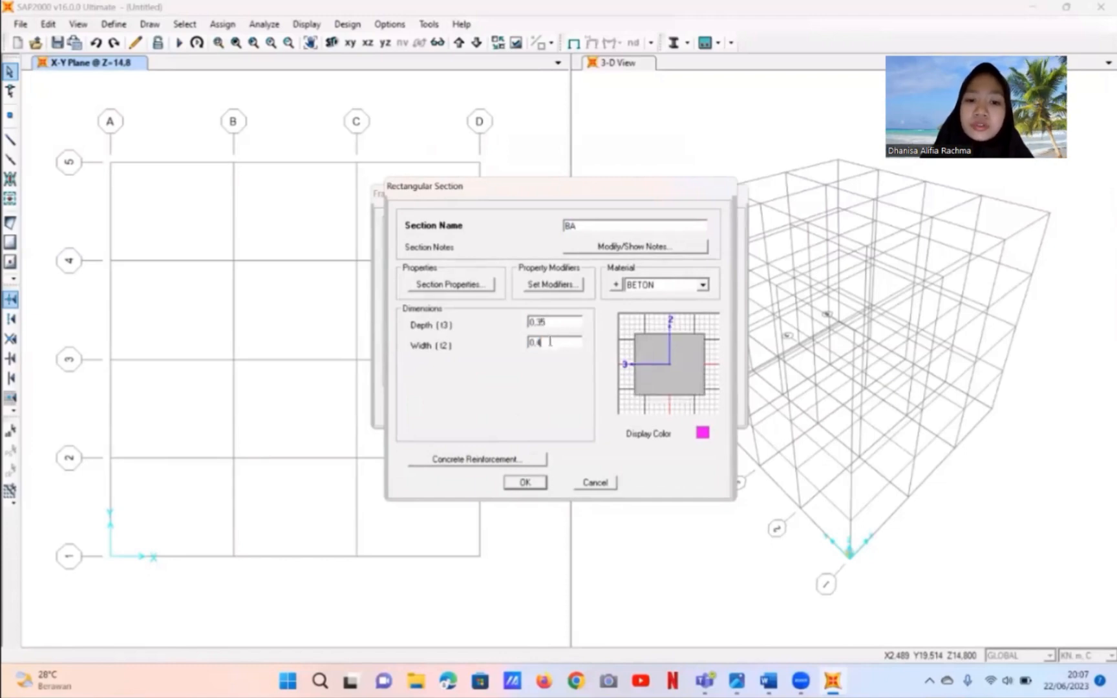
- Review and accept BA's reinforcement data, accept the section, and finish defining the frame properties
left_click(511, 459)
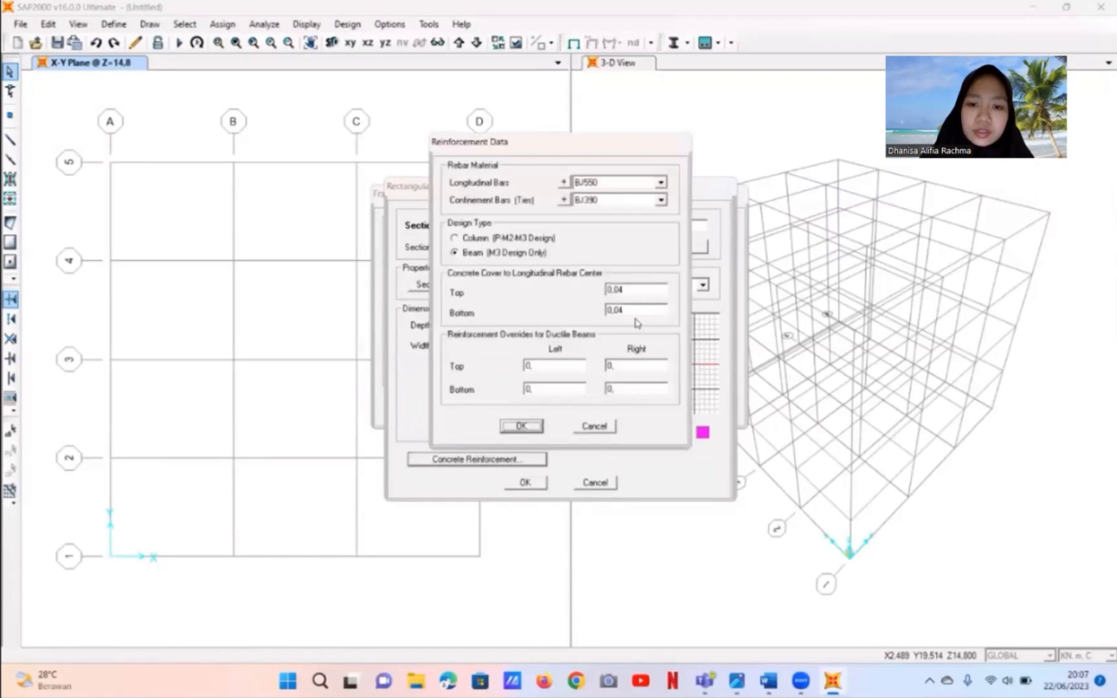
left_click(521, 427)
left_click(525, 483)
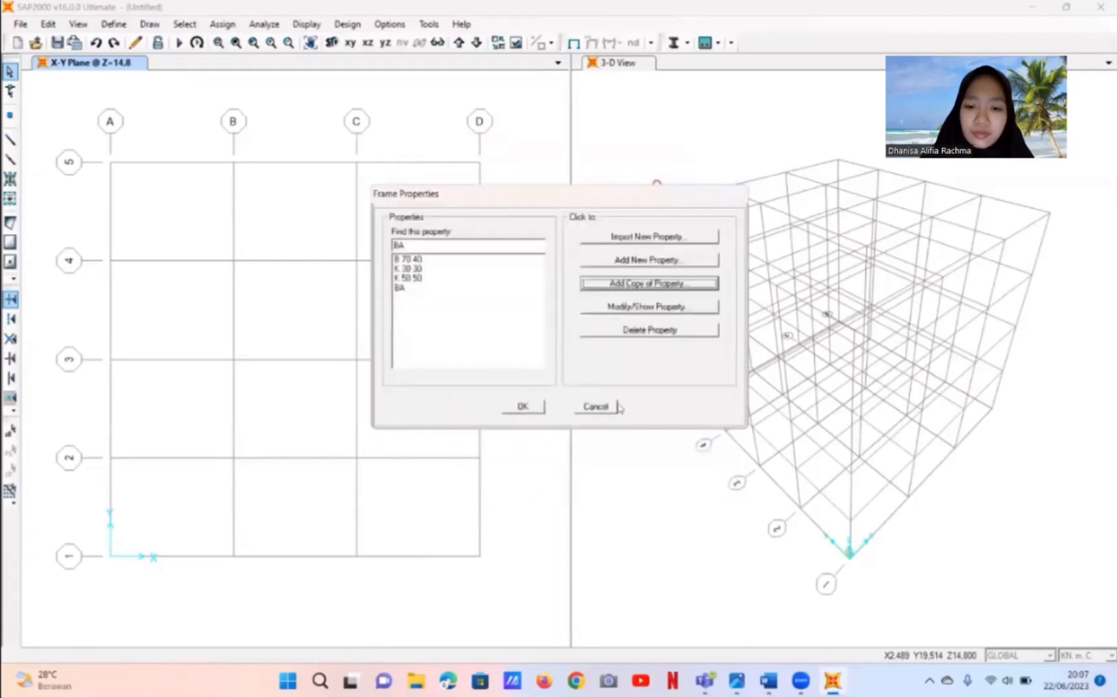
left_click(536, 406)
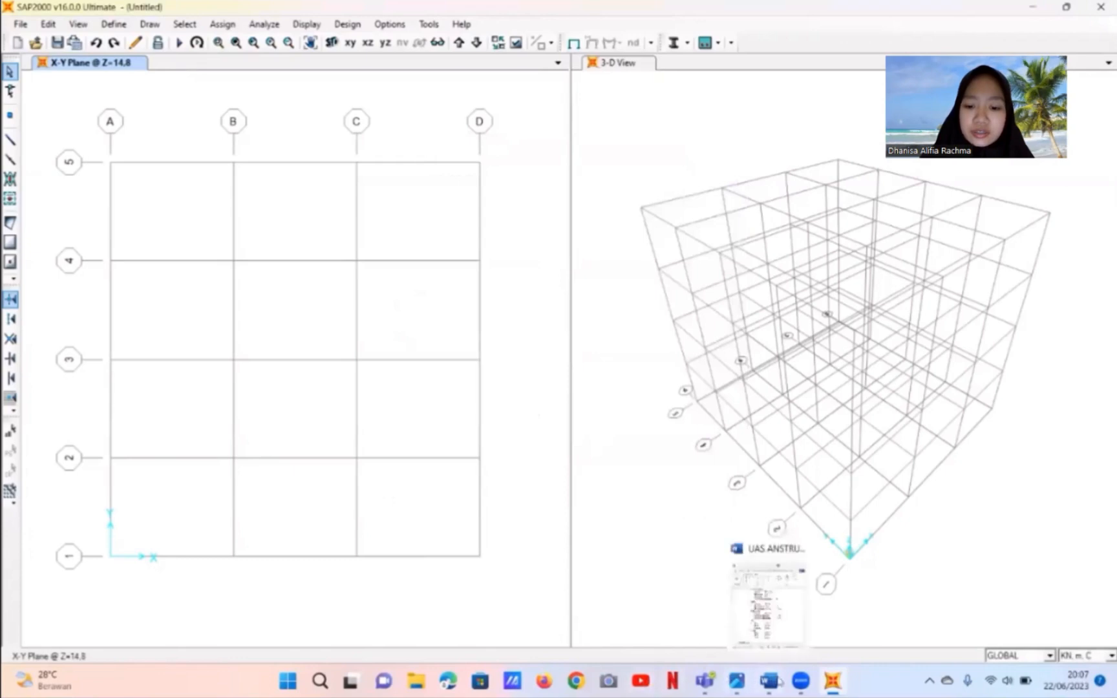
- Consult the slab data in the assignment document and add a new shell area section named LANTAI
left_click(775, 637)
scroll(922, 377, "down", 2)
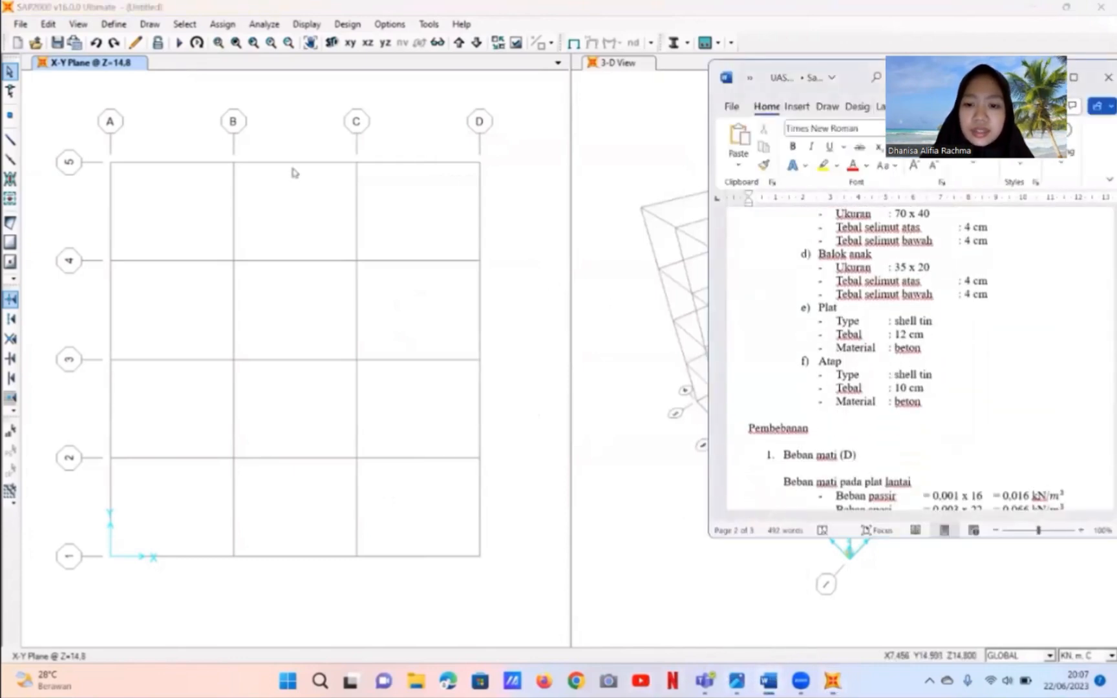
left_click(110, 26)
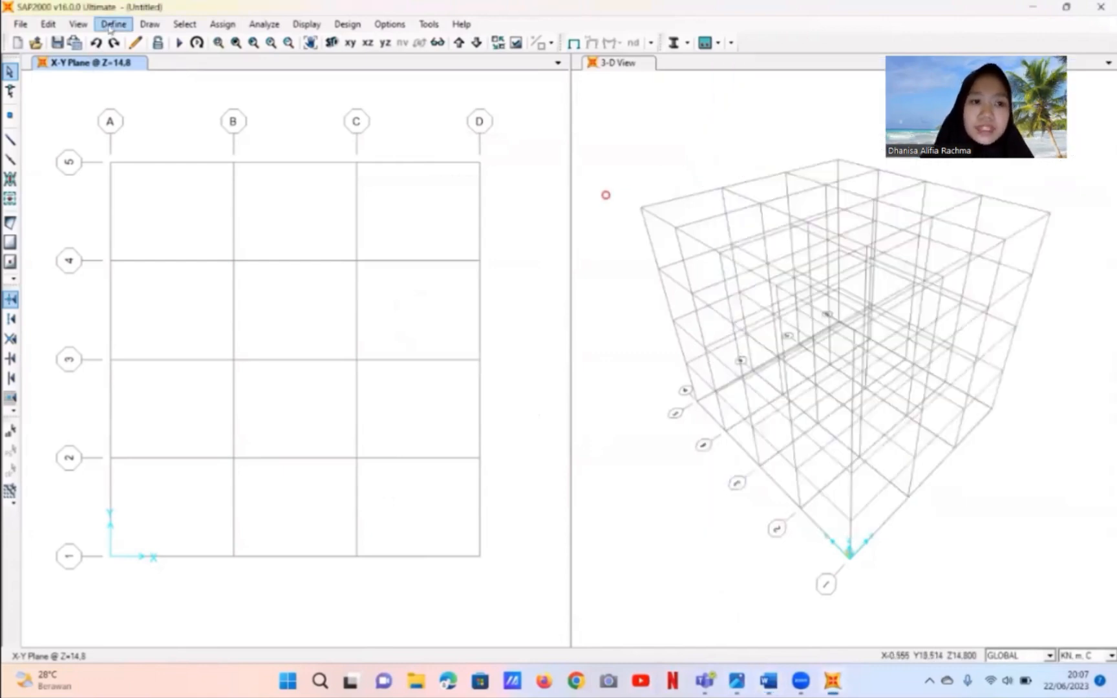
left_click(110, 26)
mouse_move(169, 64)
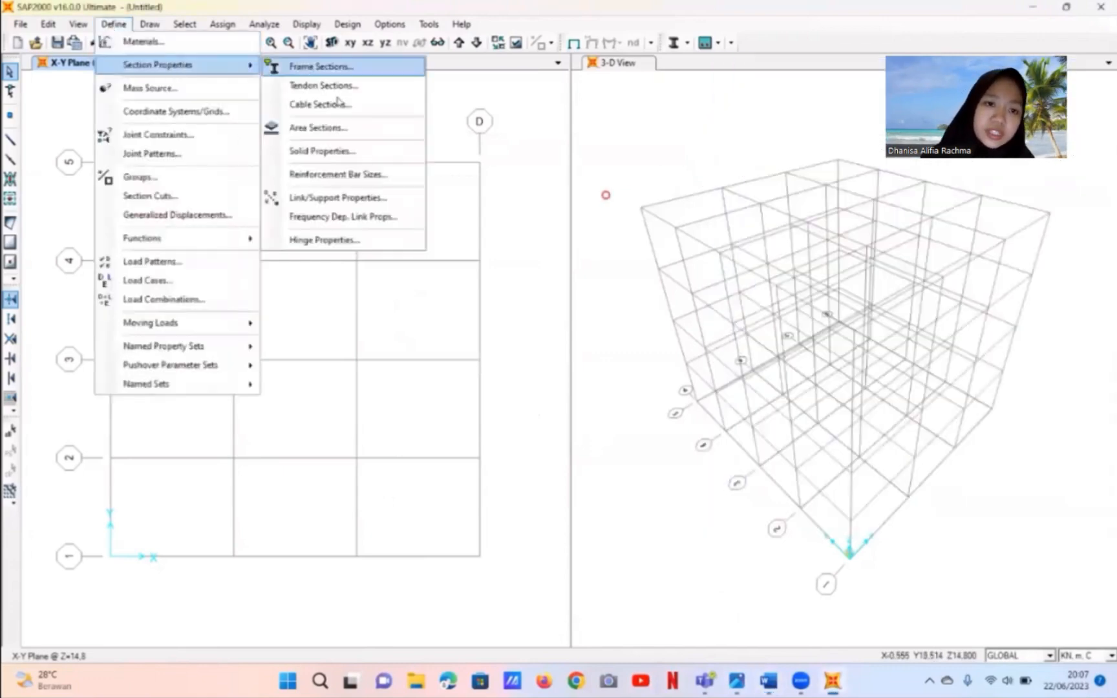
left_click(318, 128)
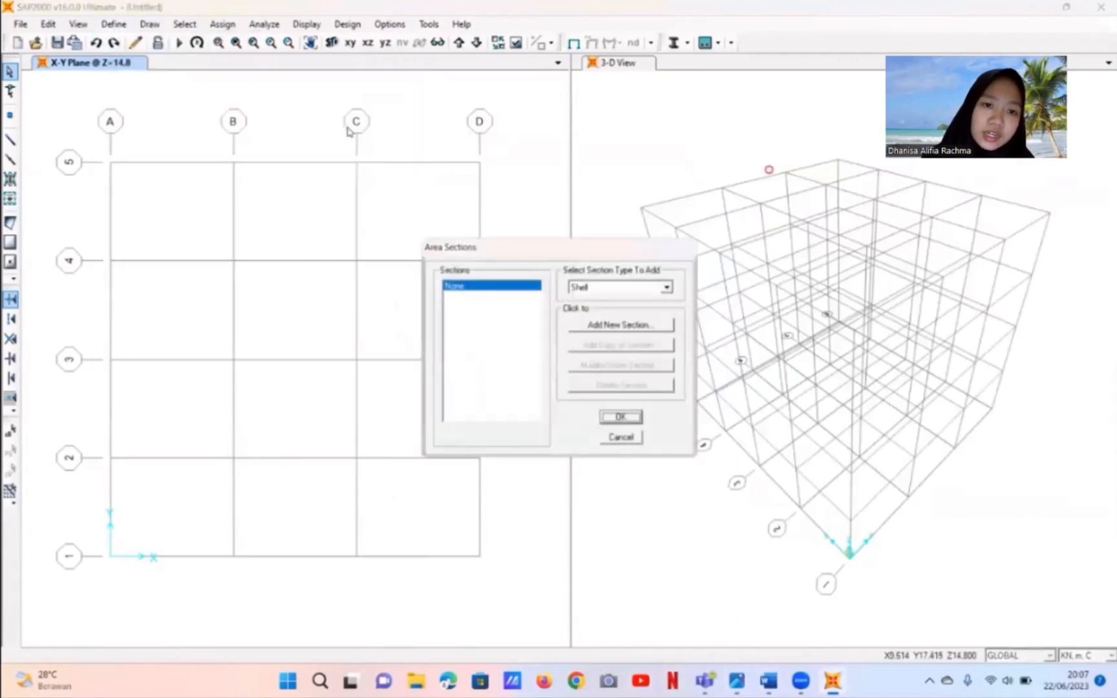
left_click(650, 326)
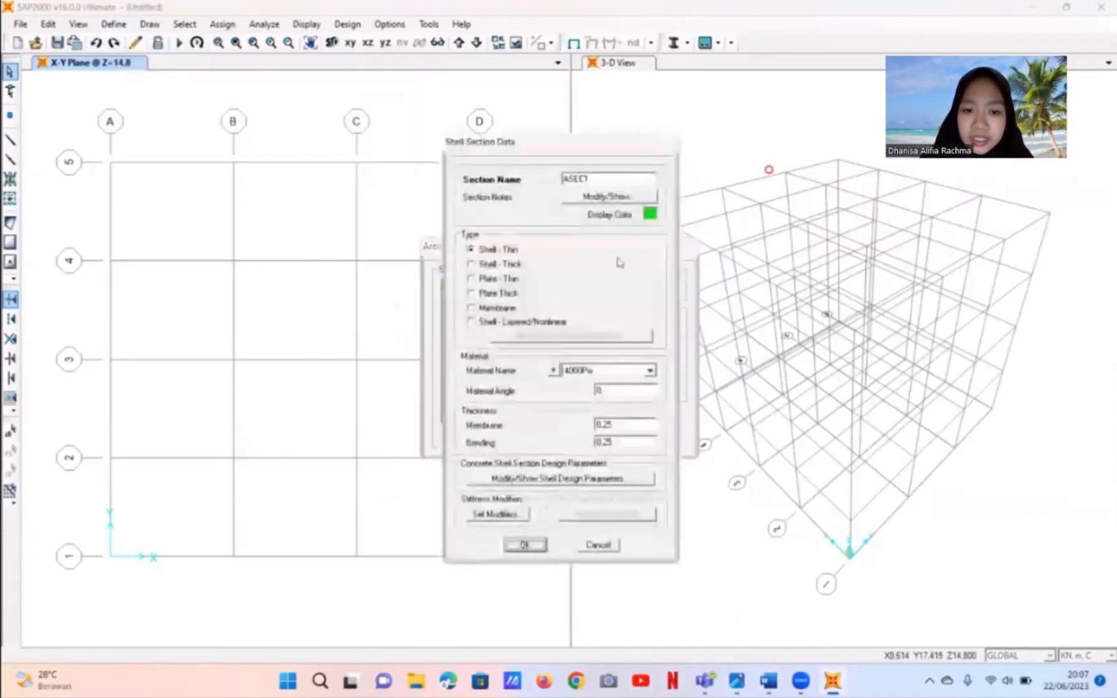
left_click_drag(574, 178, 605, 179)
type("LANTAI")
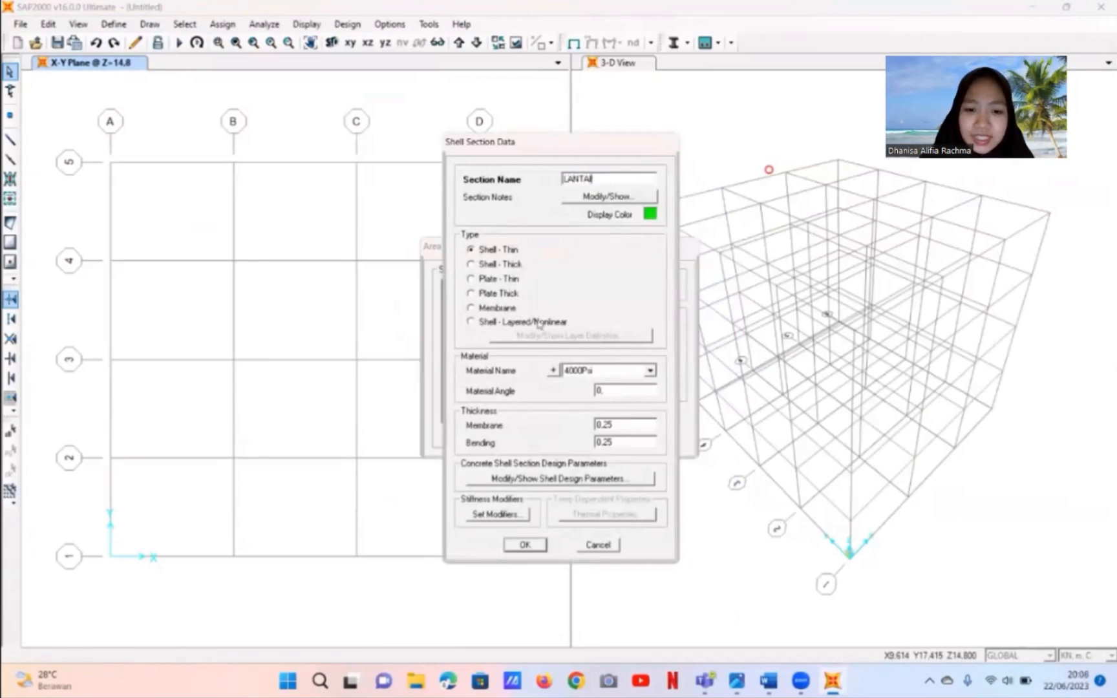
- Assign the BETON material to LANTAI, set its membrane and bending thickness to 0,12, and accept the section
left_click(651, 370)
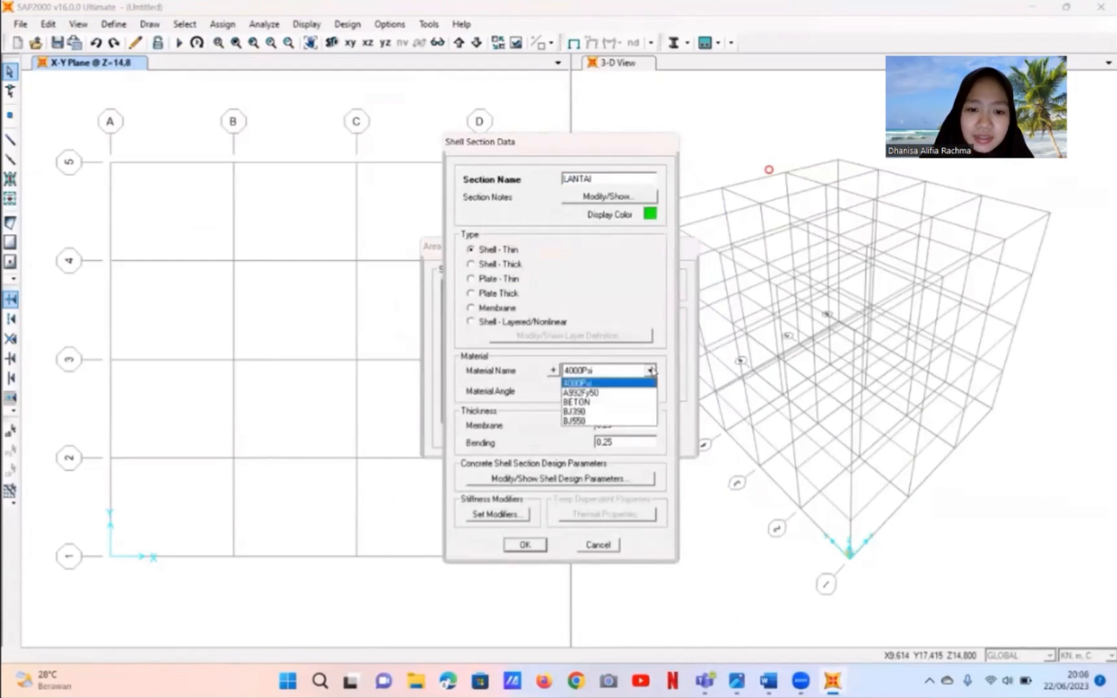
left_click(607, 402)
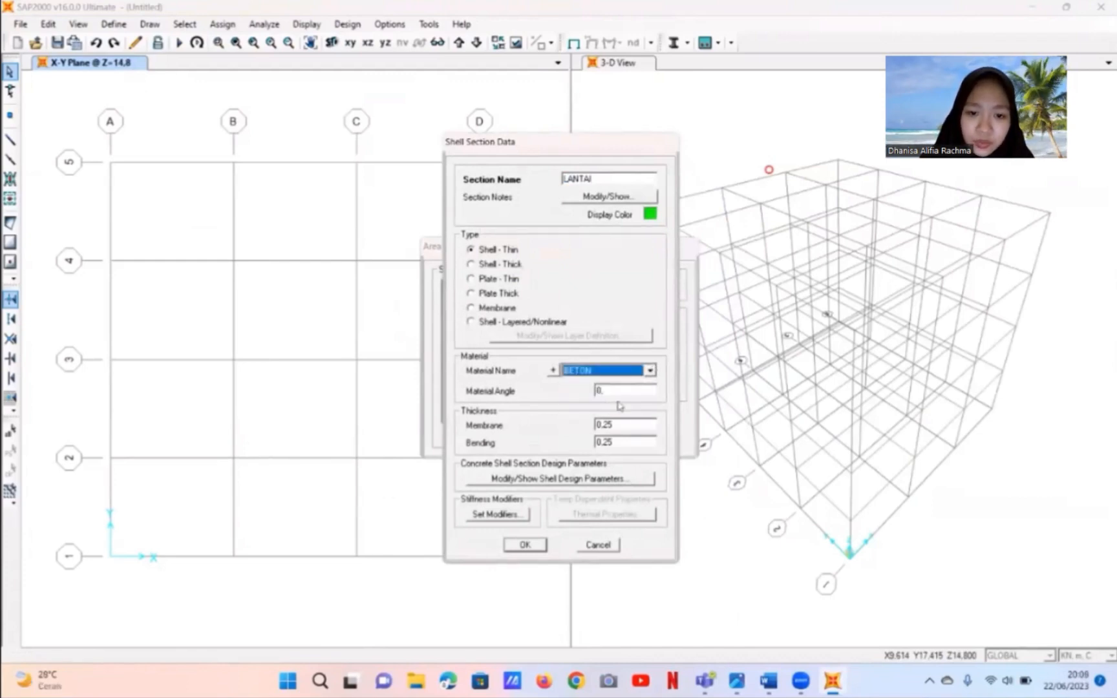
left_click(619, 424)
left_click(619, 425)
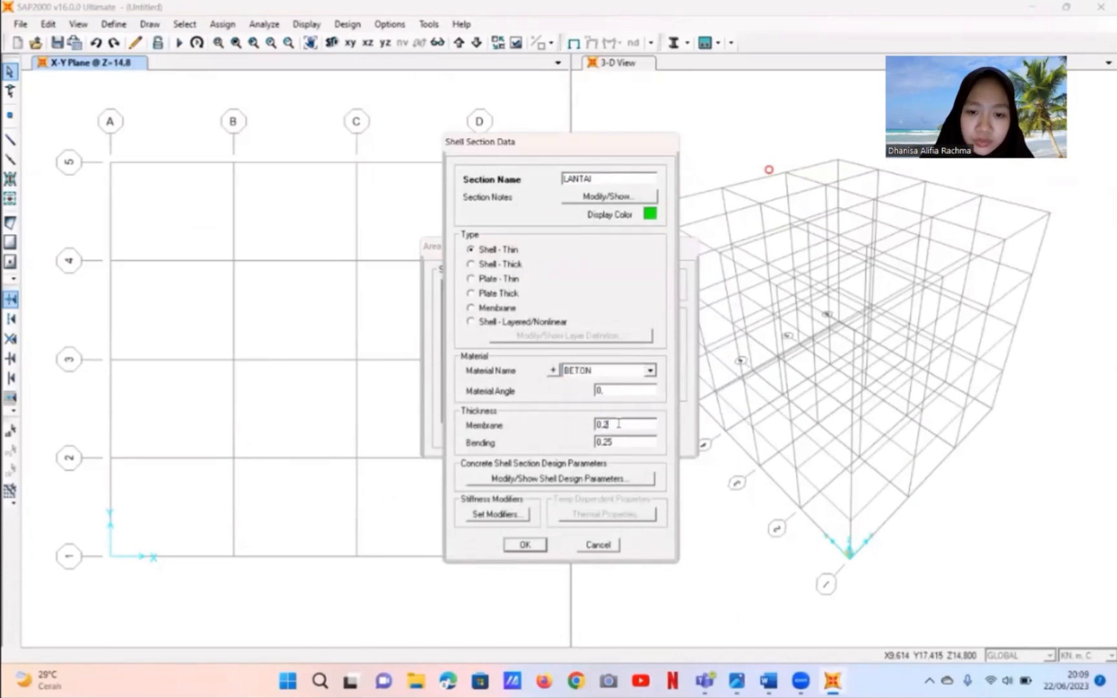
left_click(620, 442)
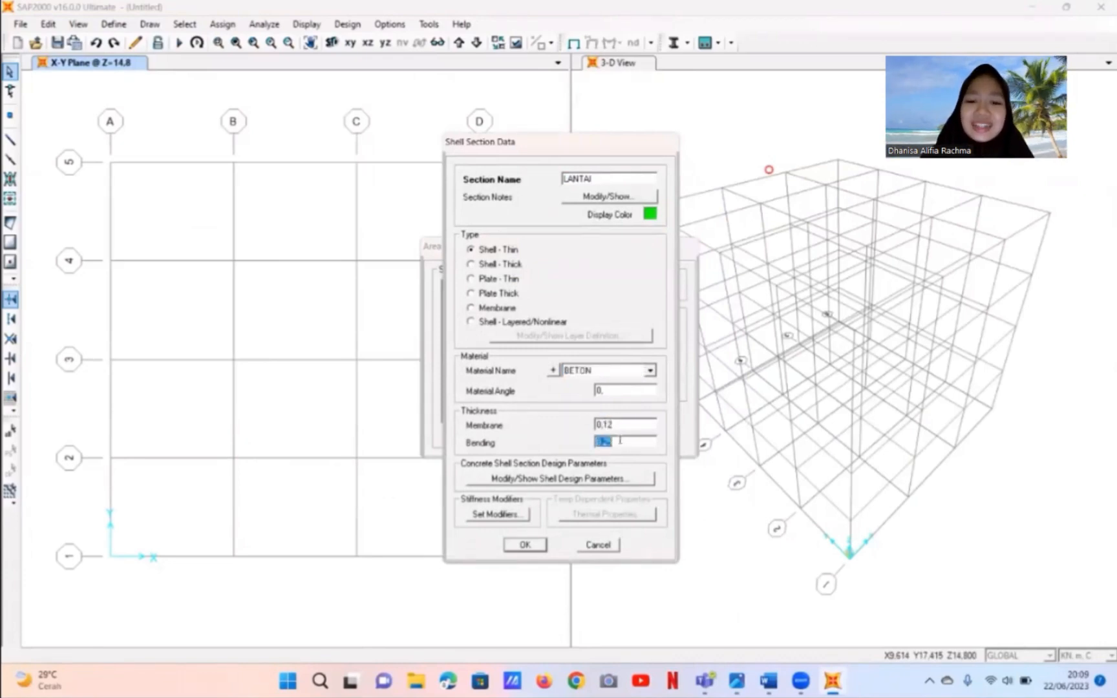
left_click(620, 441)
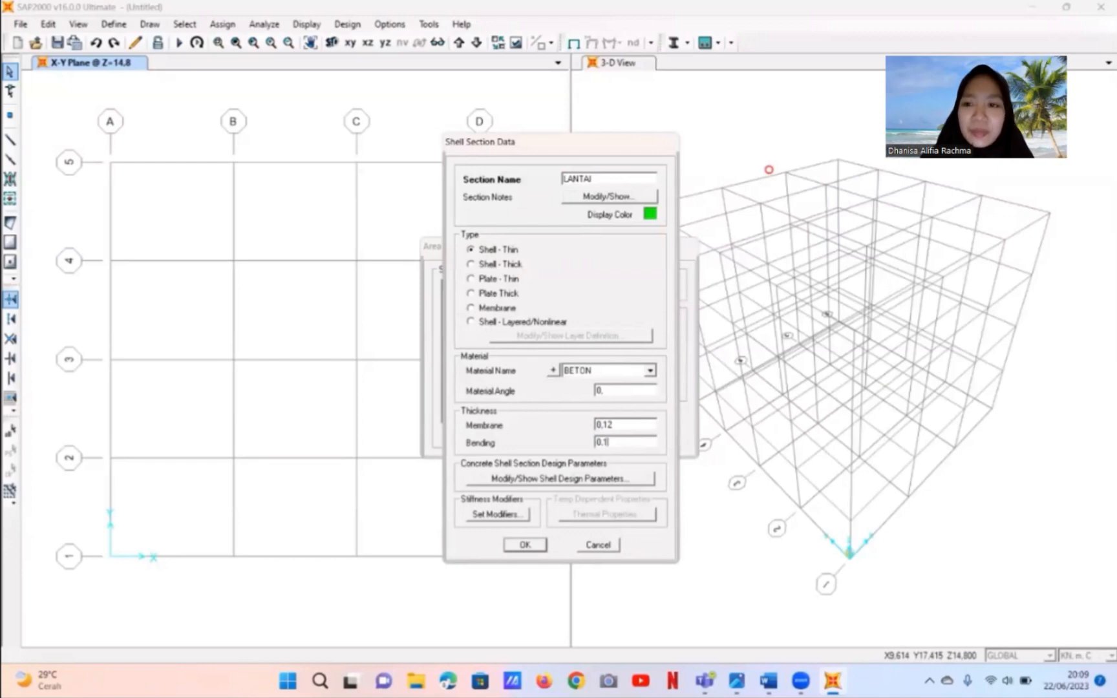
left_click(525, 545)
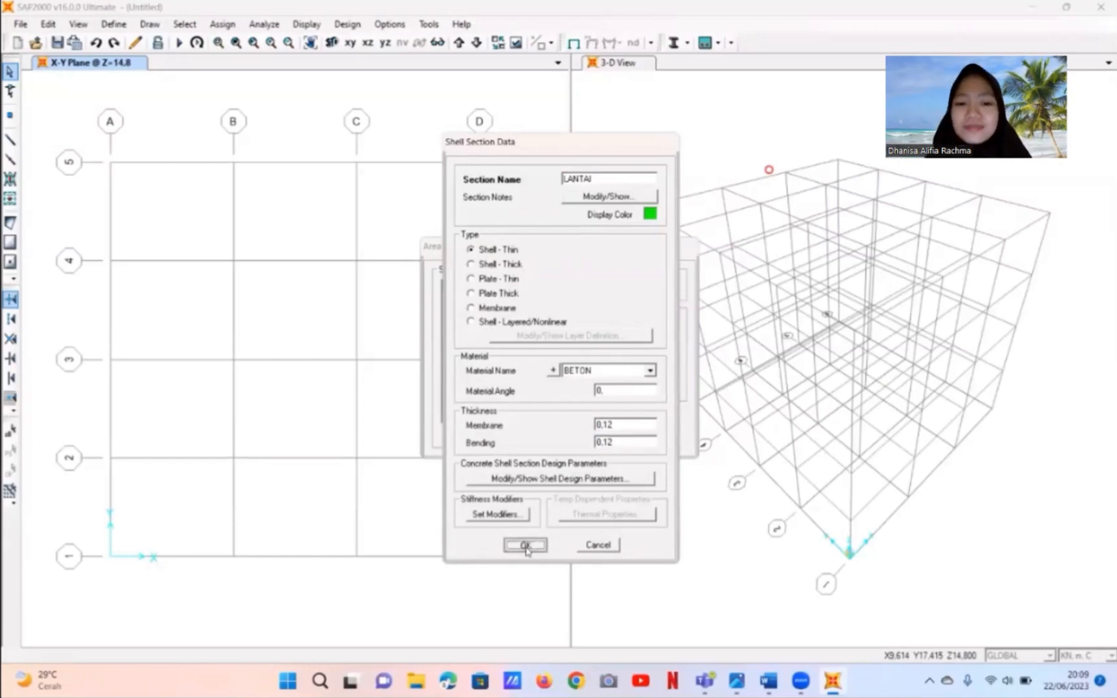
- Add a copy of the LANTAI area section named ATAP with membrane and bending thickness 0,1, and accept it
left_click(617, 346)
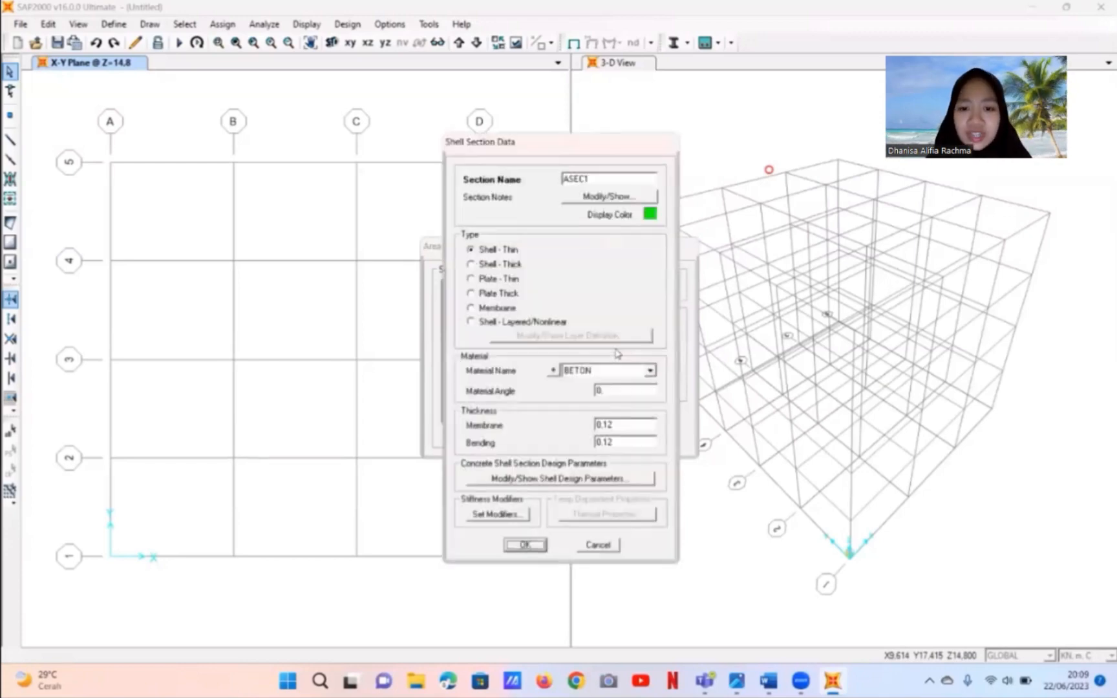
double_click(595, 181)
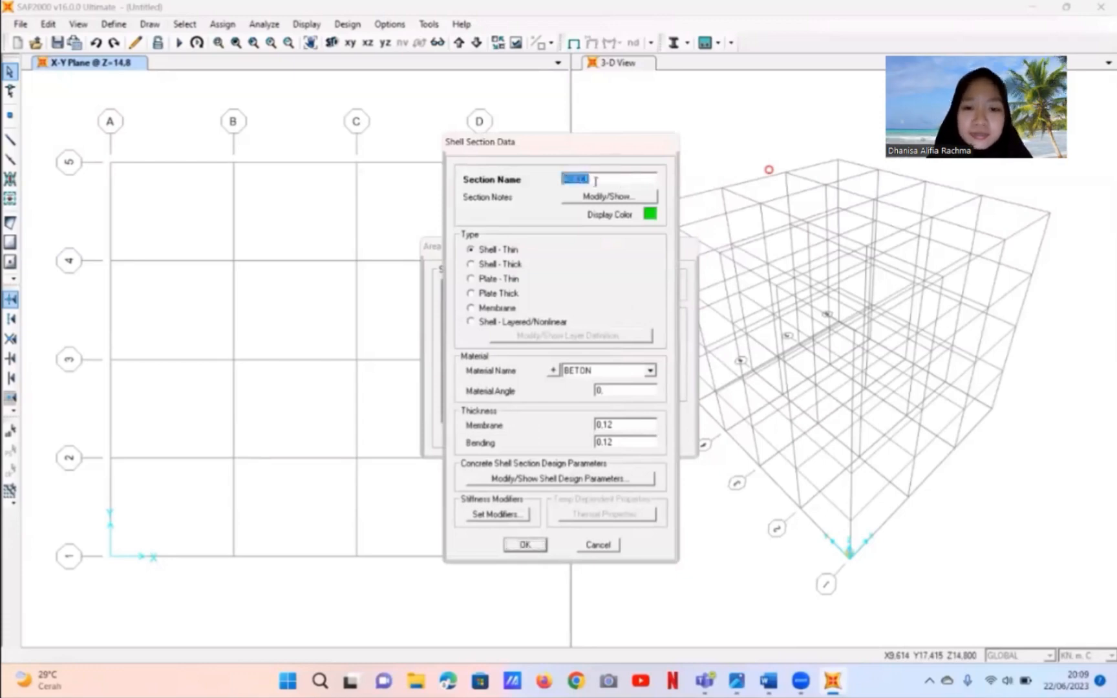
type("P")
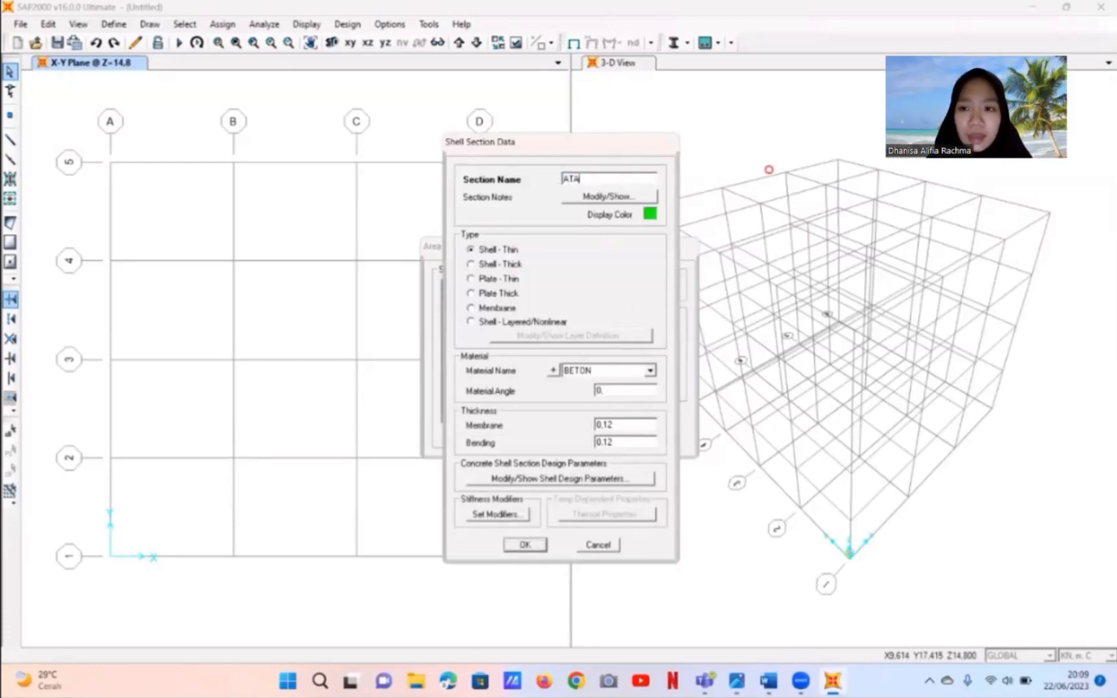
double_click(618, 427)
left_click(623, 426)
double_click(620, 444)
left_click(620, 444)
left_click(532, 545)
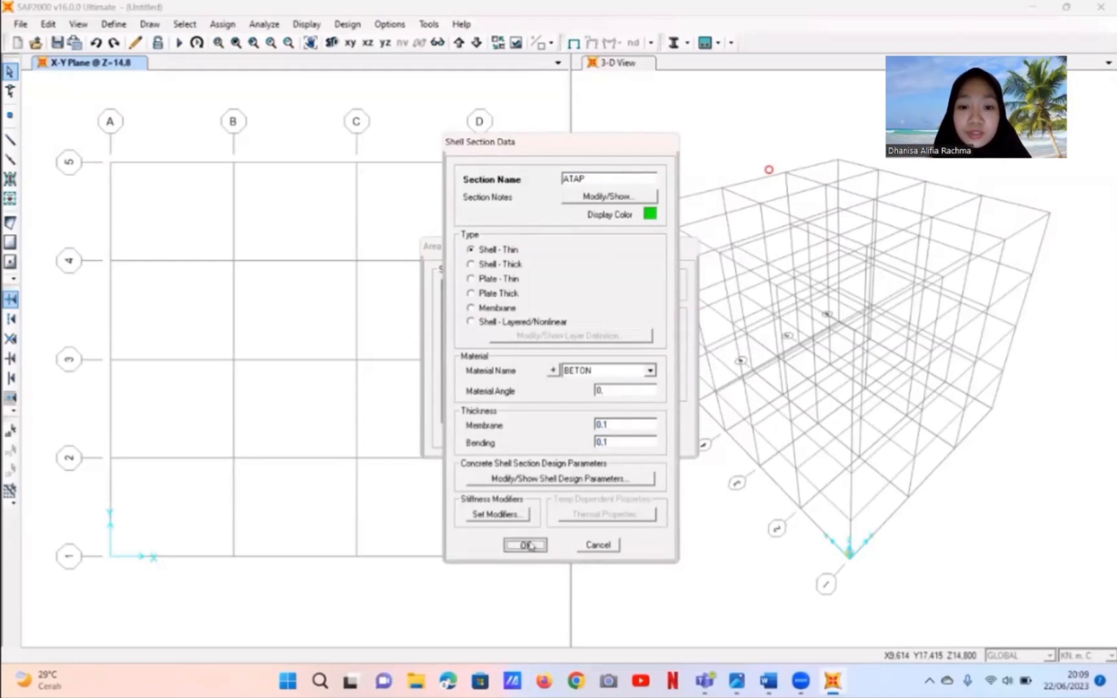
- Add a new shell area section named TANGGA and set its type to Shell - Layered/Nonlinear
left_click(616, 325)
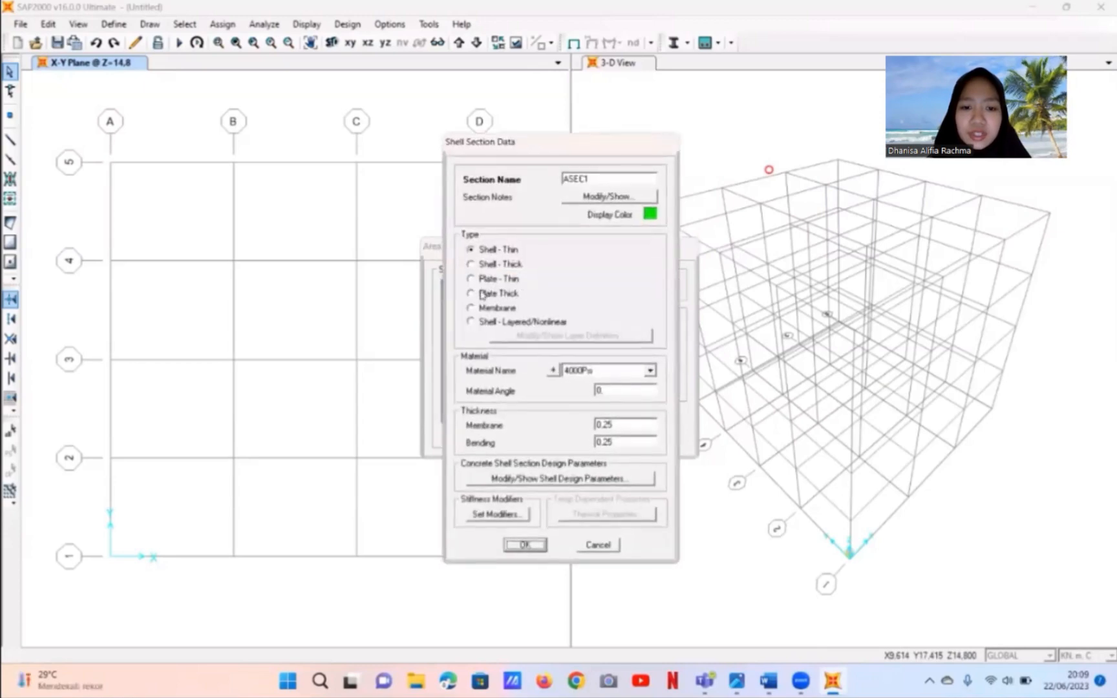
left_click(472, 321)
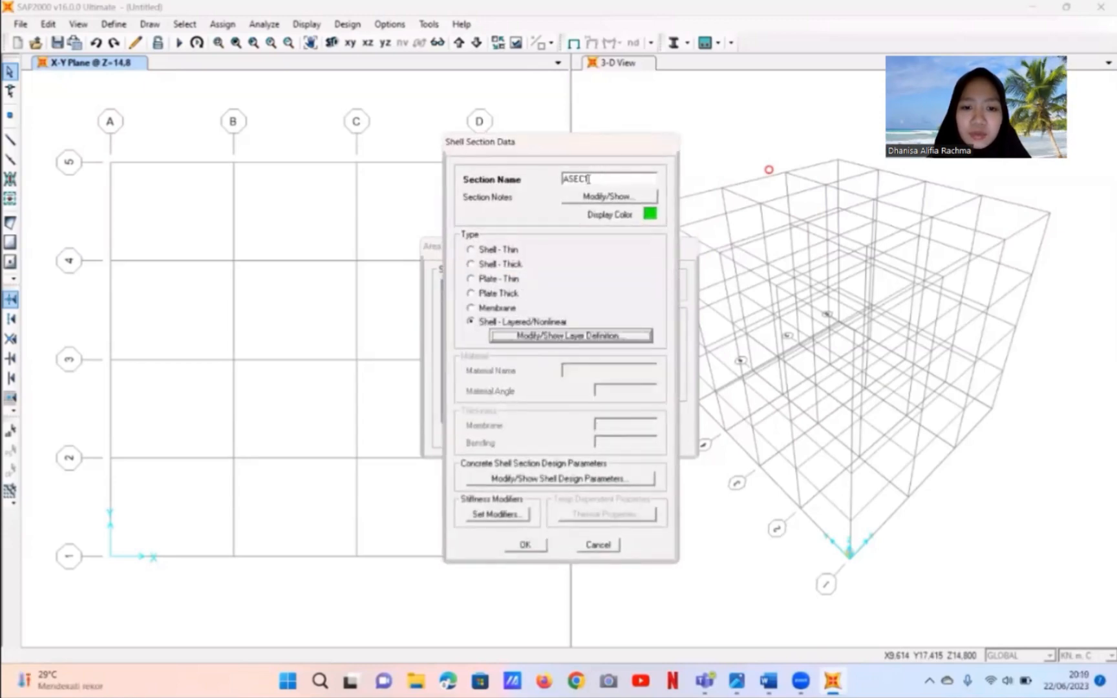
double_click(600, 180)
type("TAN")
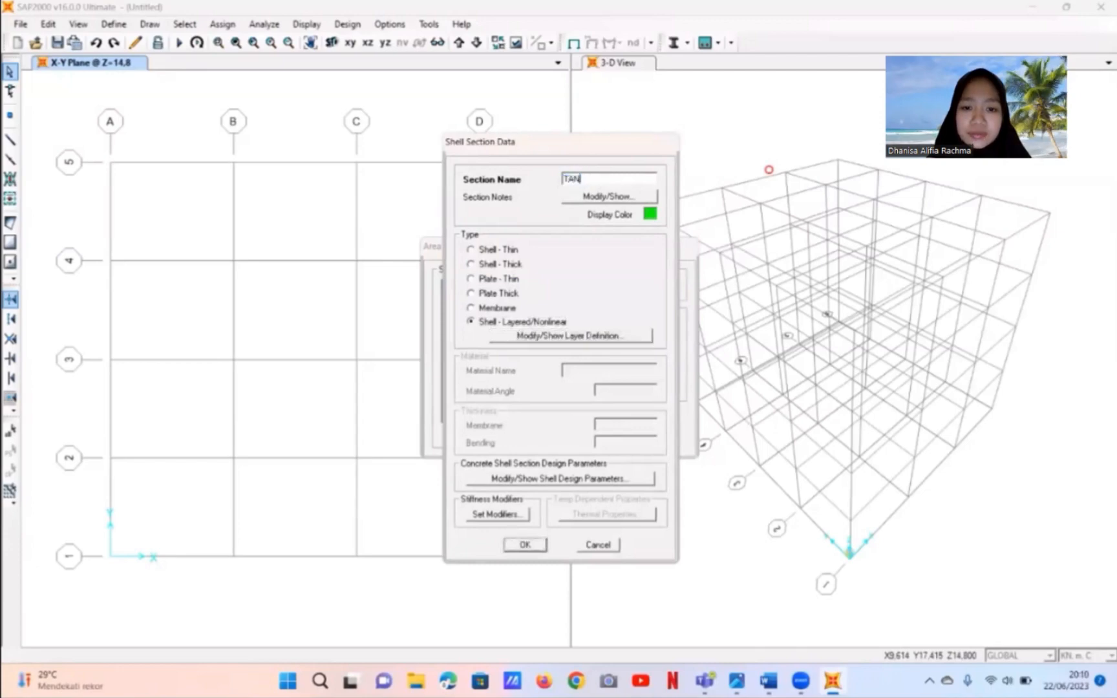
type("GGA")
- Build TANGGA's layer definition from the Quick Start parameters, using BETON as the concrete material and 0,12 as the concrete thickness
left_click(544, 335)
left_click(596, 205)
left_click(594, 234)
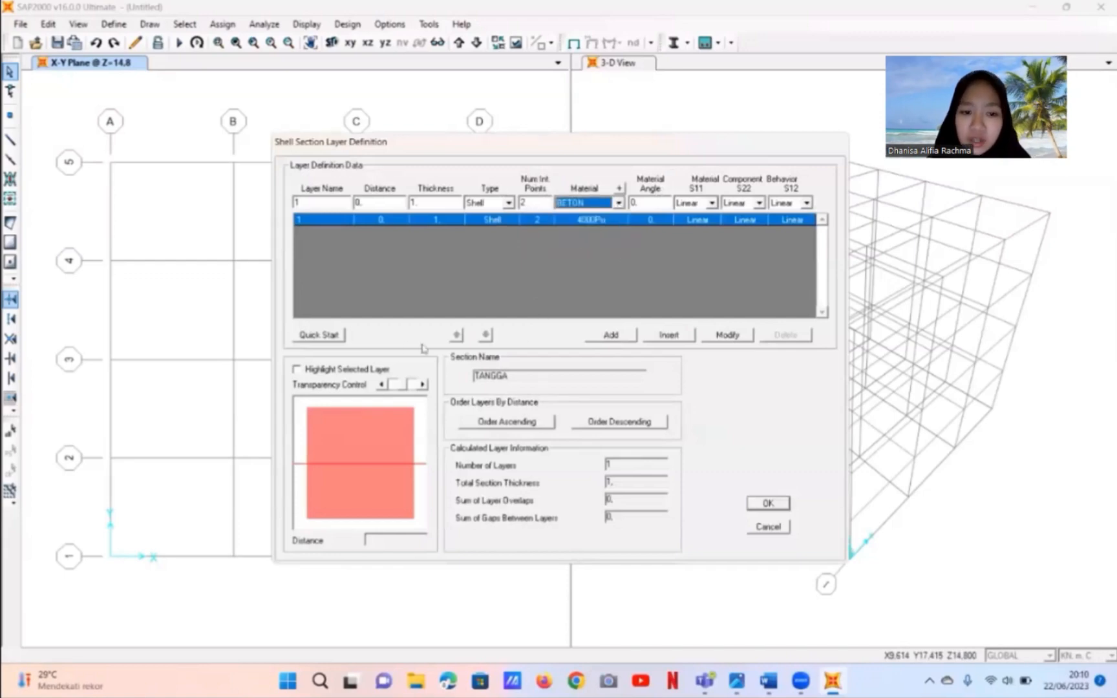
left_click(318, 335)
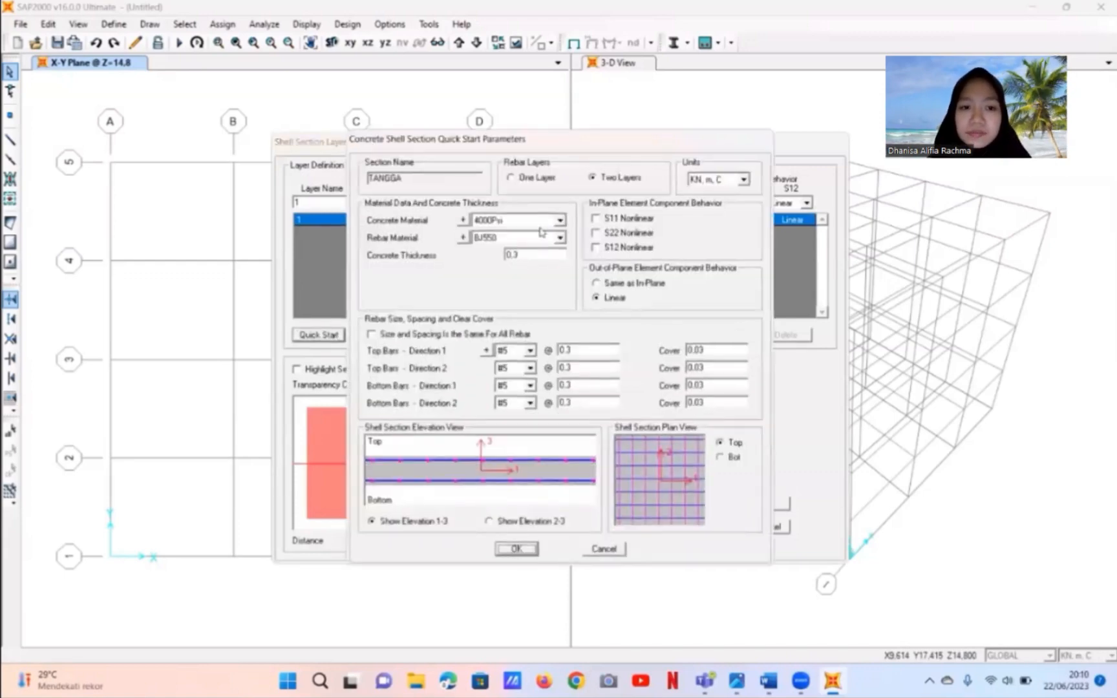
left_click(560, 220)
left_click(532, 243)
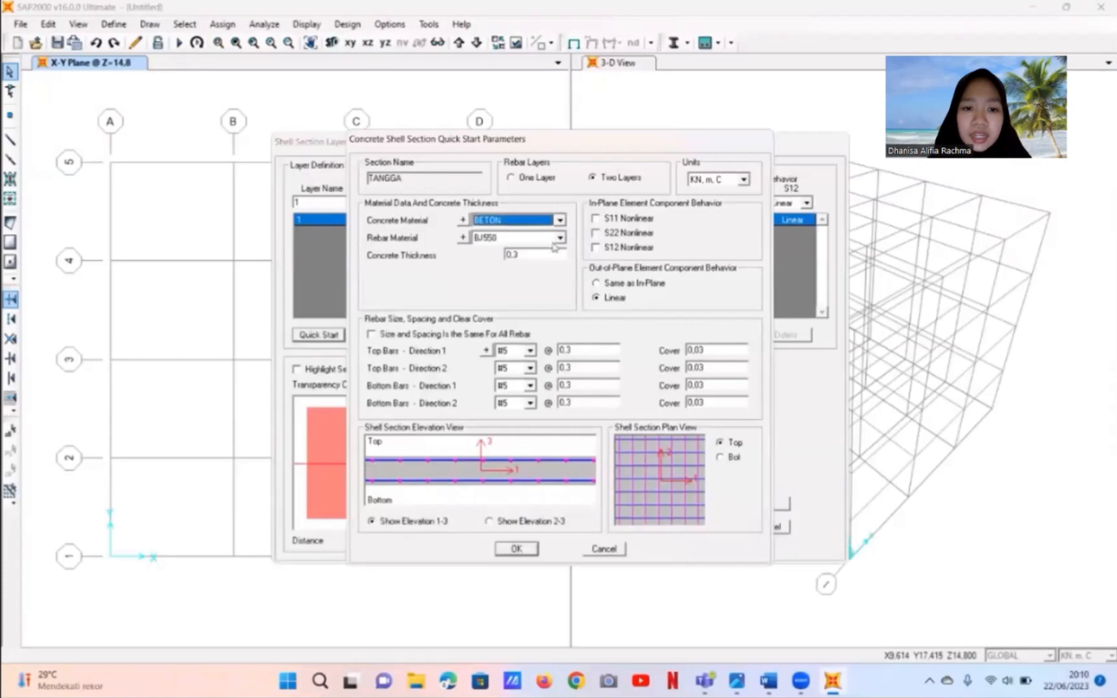
left_click(541, 254)
left_click(542, 254)
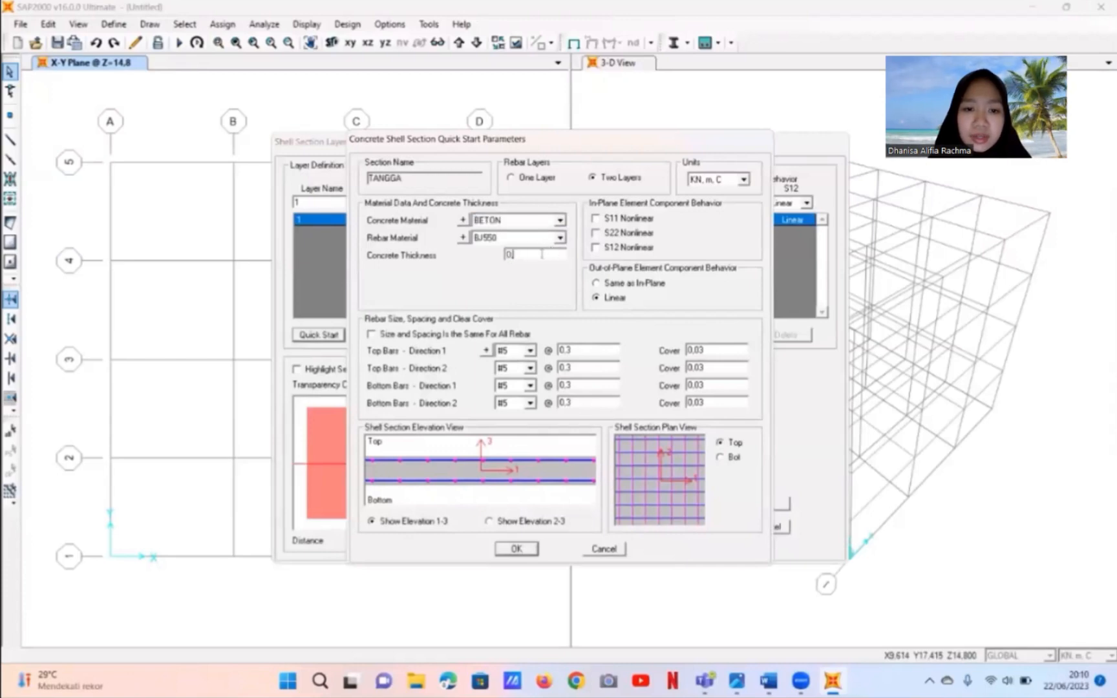
- Give all TANGGA rebar the same 12d size at 0,2 spacing, set the top direction 1 cover to 0,02, and accept the section
left_click(371, 334)
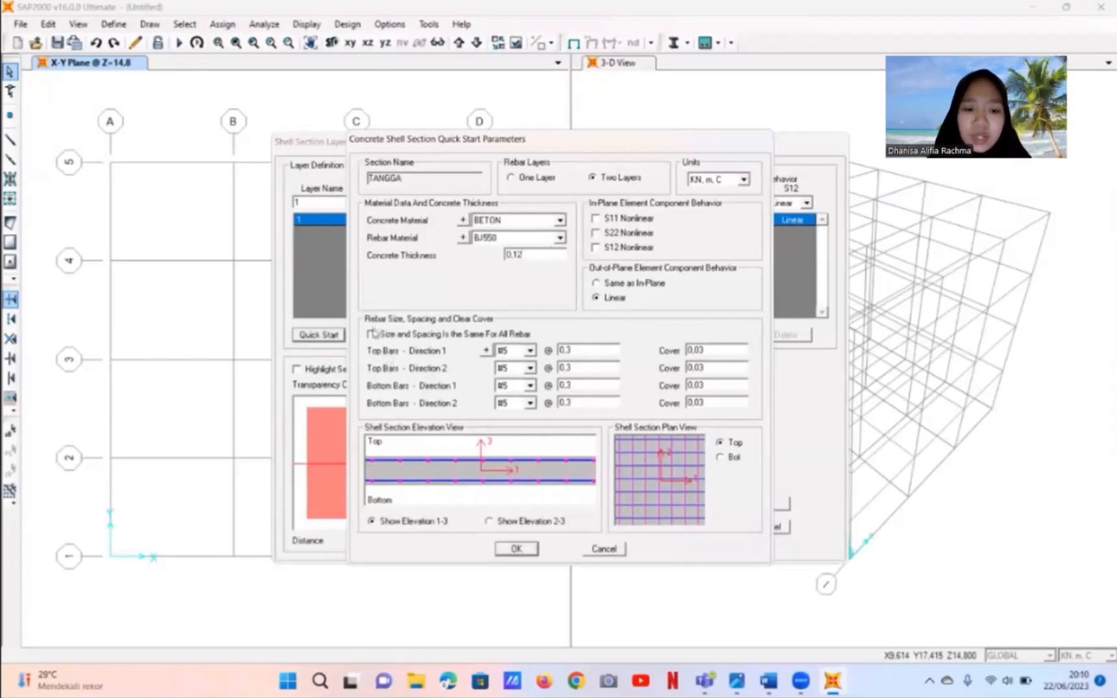
left_click(534, 350)
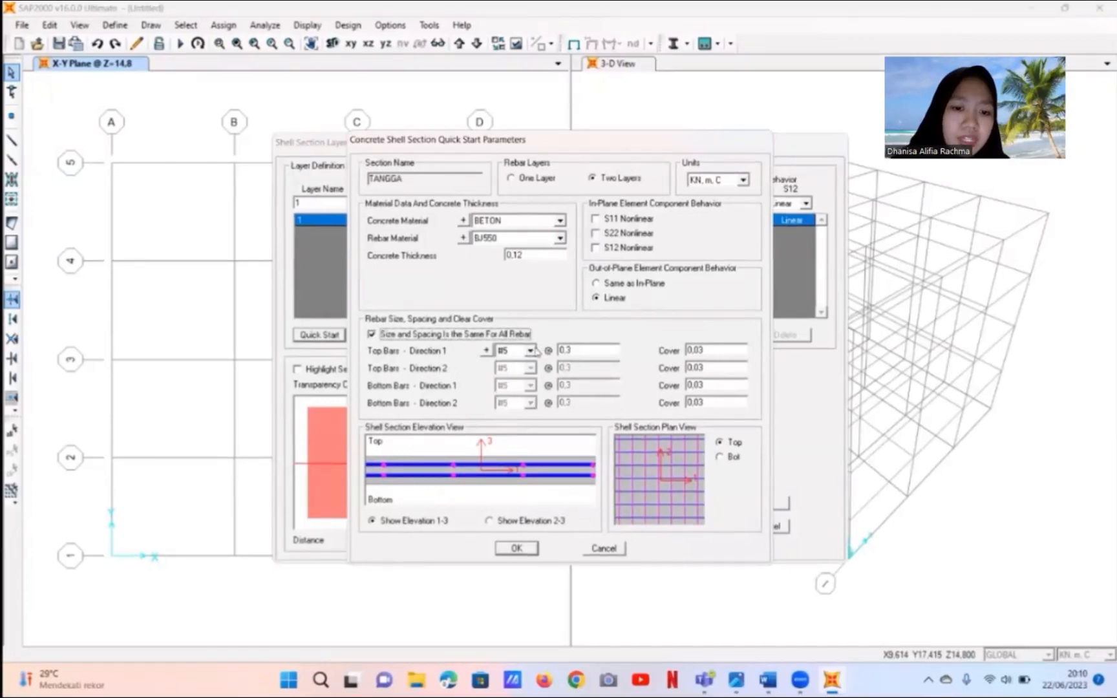
left_click(531, 351)
scroll(510, 408, "down", 5)
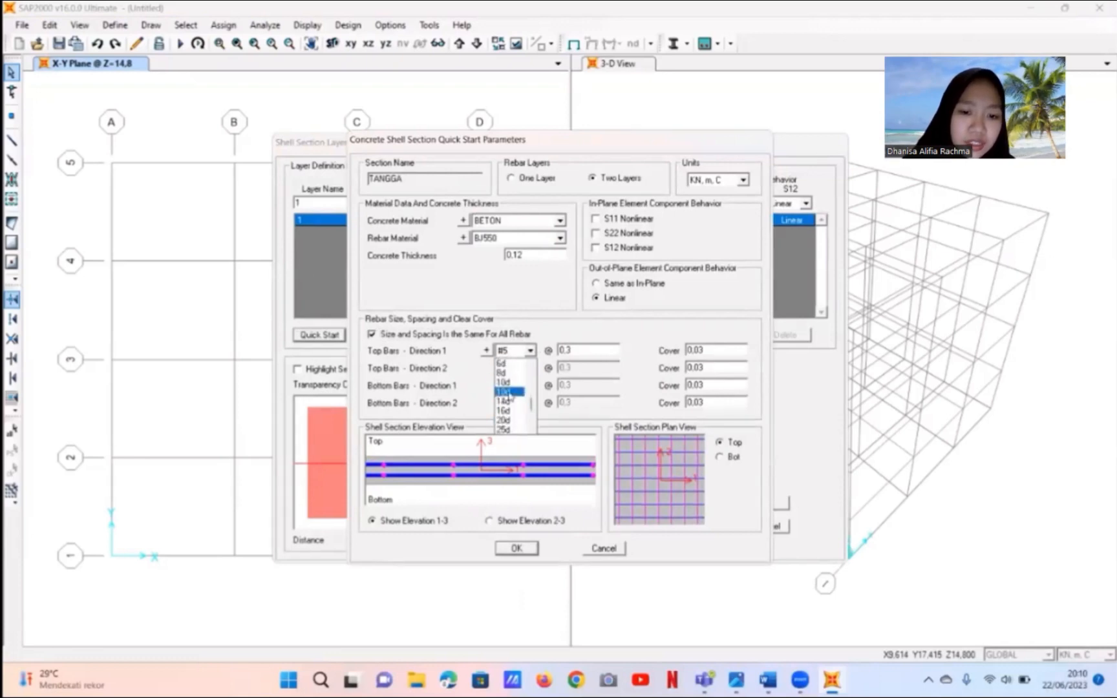
left_click(510, 393)
left_click(582, 349)
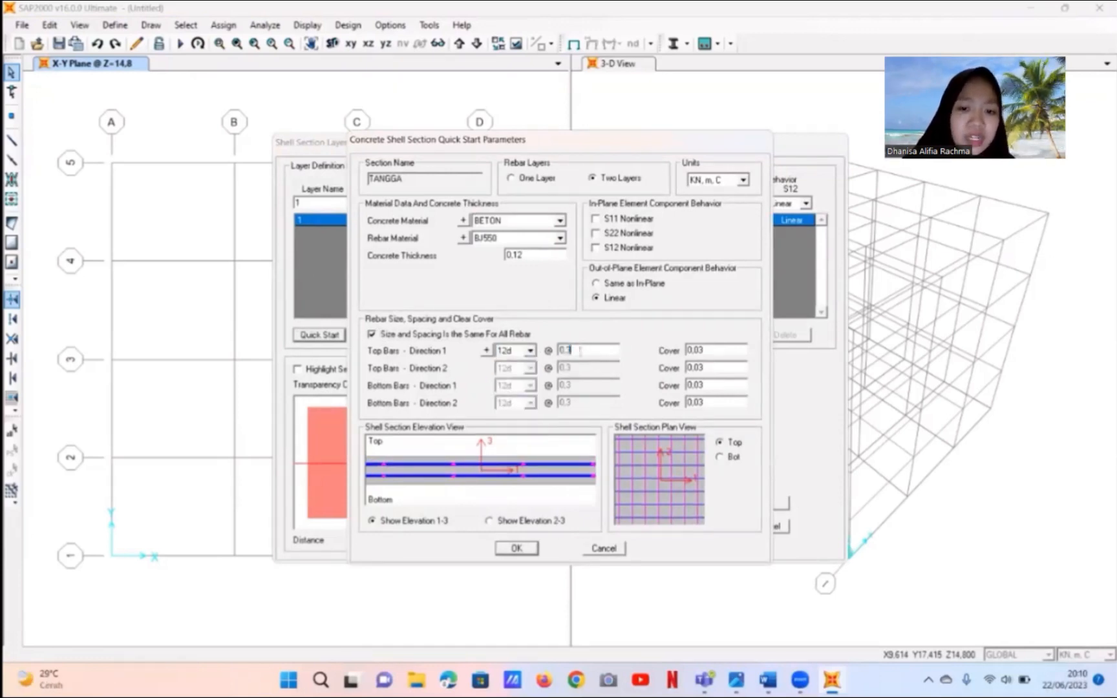
left_click(708, 351)
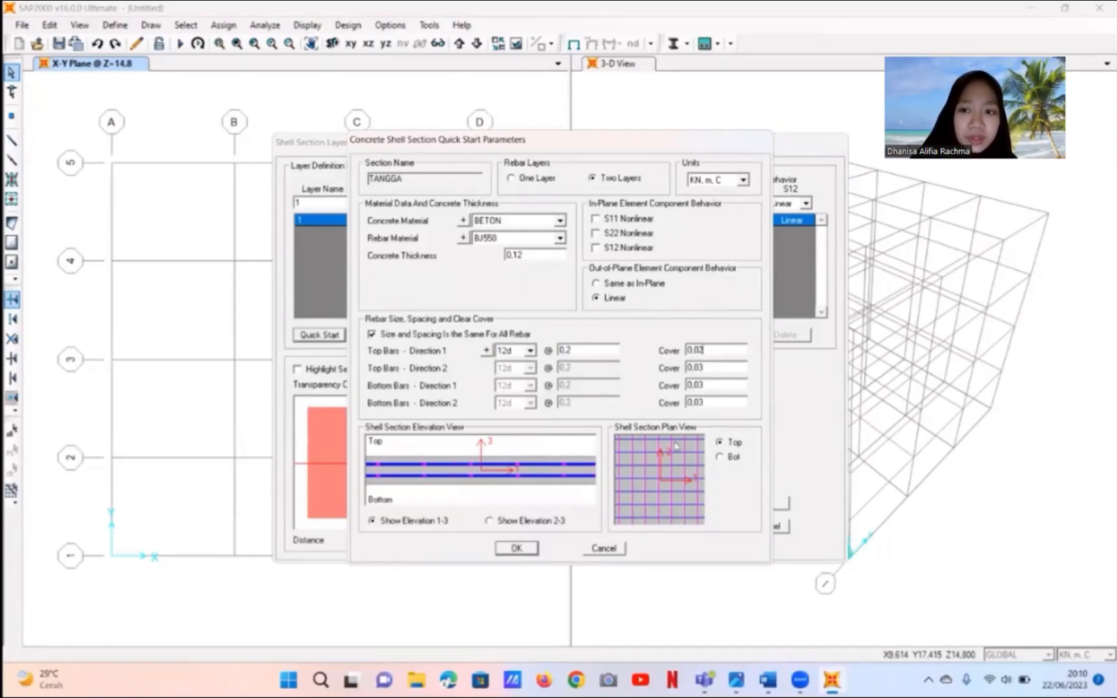
left_click(517, 549)
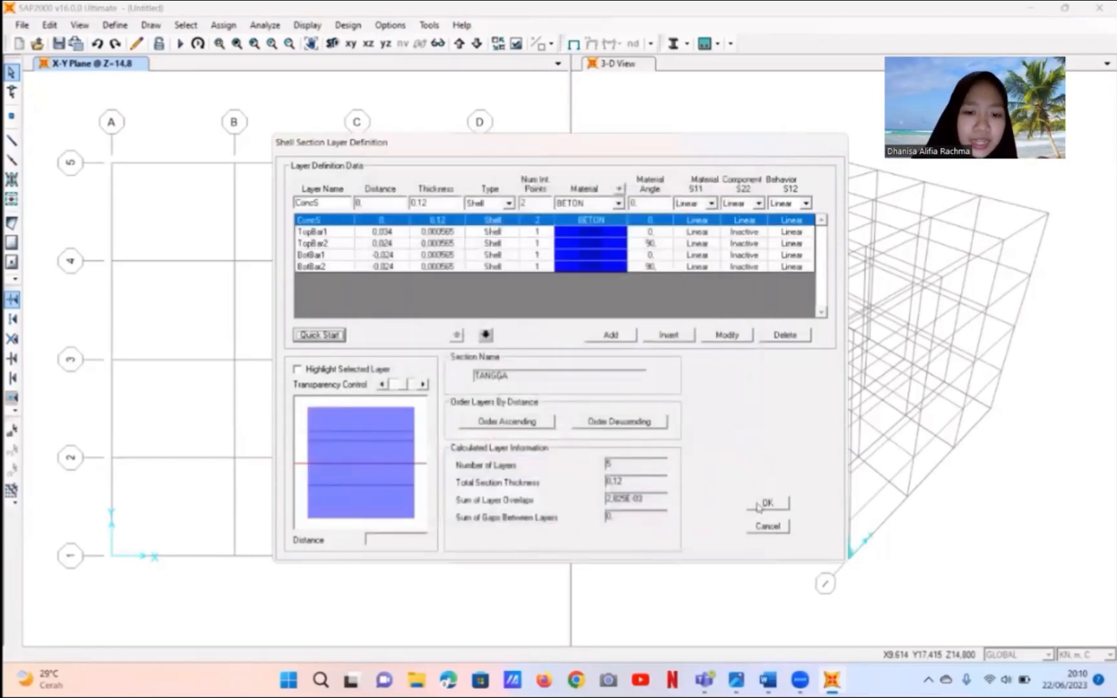
left_click(763, 504)
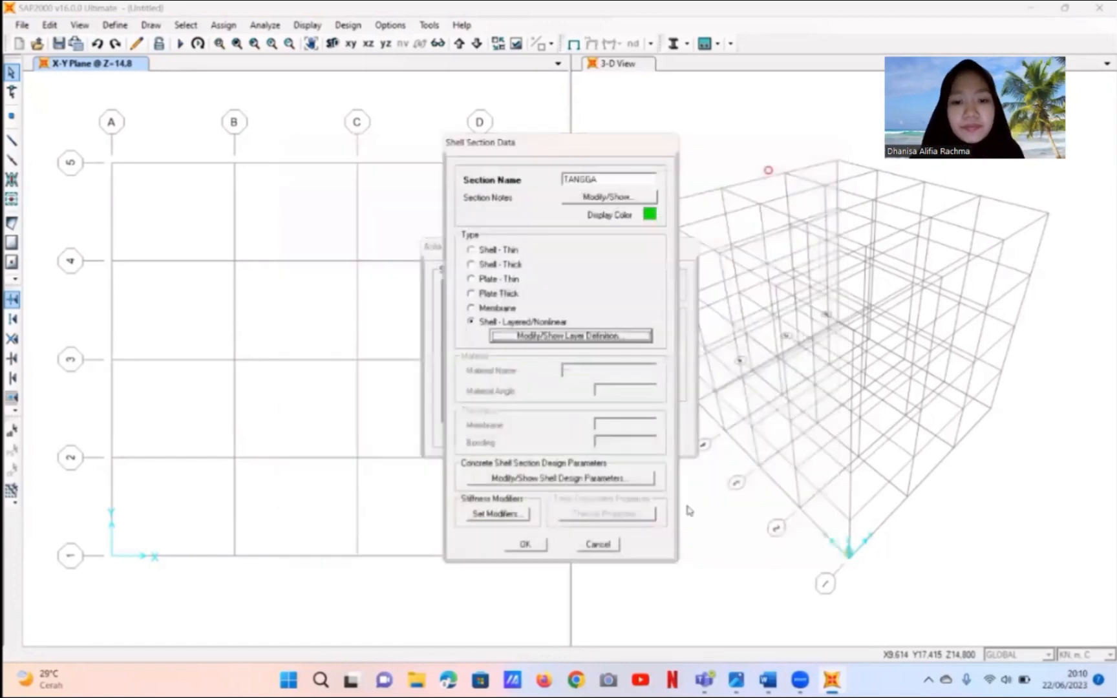
left_click(527, 545)
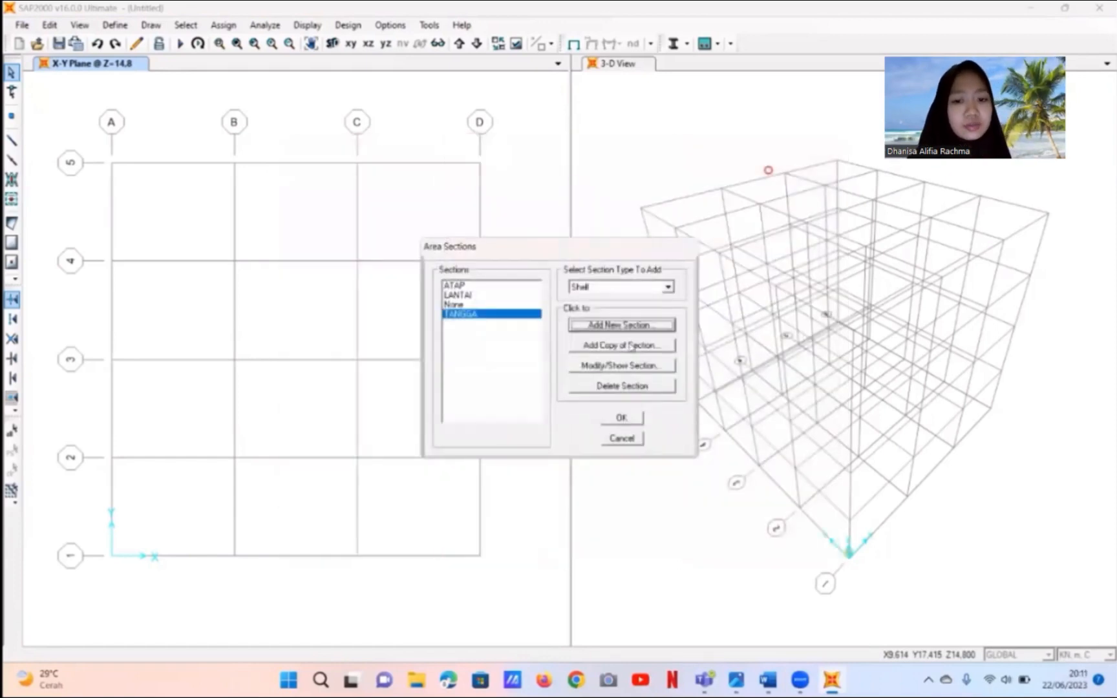
- Add a copy of TANGGA named REBAR with its layer definition left as is, and finish defining the area sections
left_click(629, 351)
left_click(565, 335)
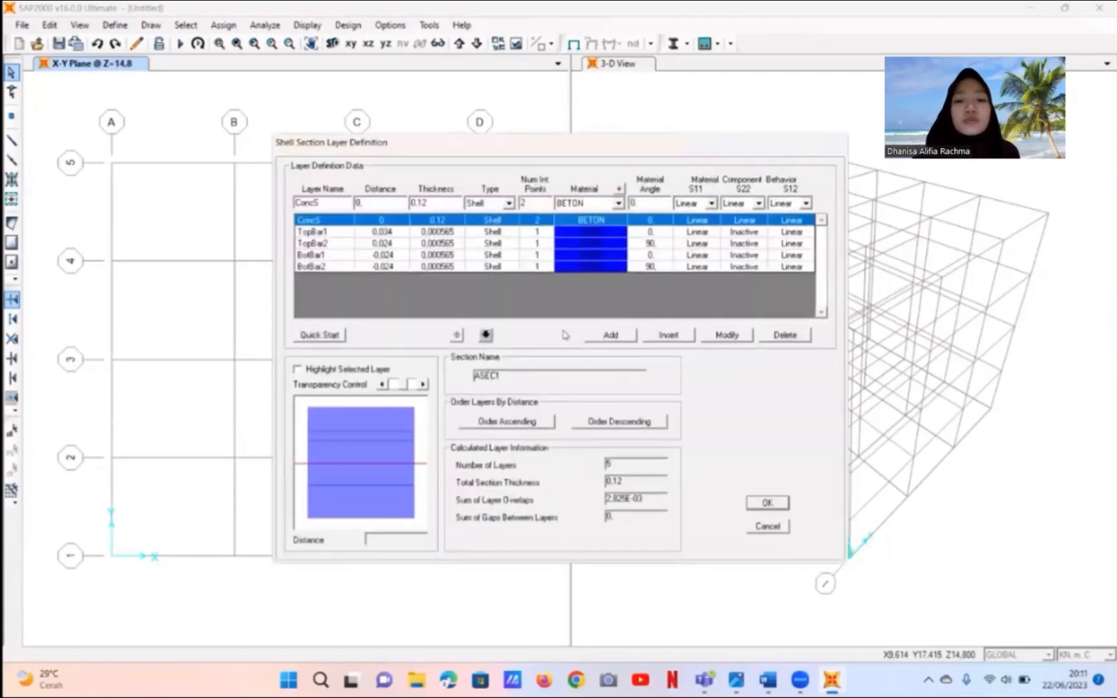
left_click(768, 526)
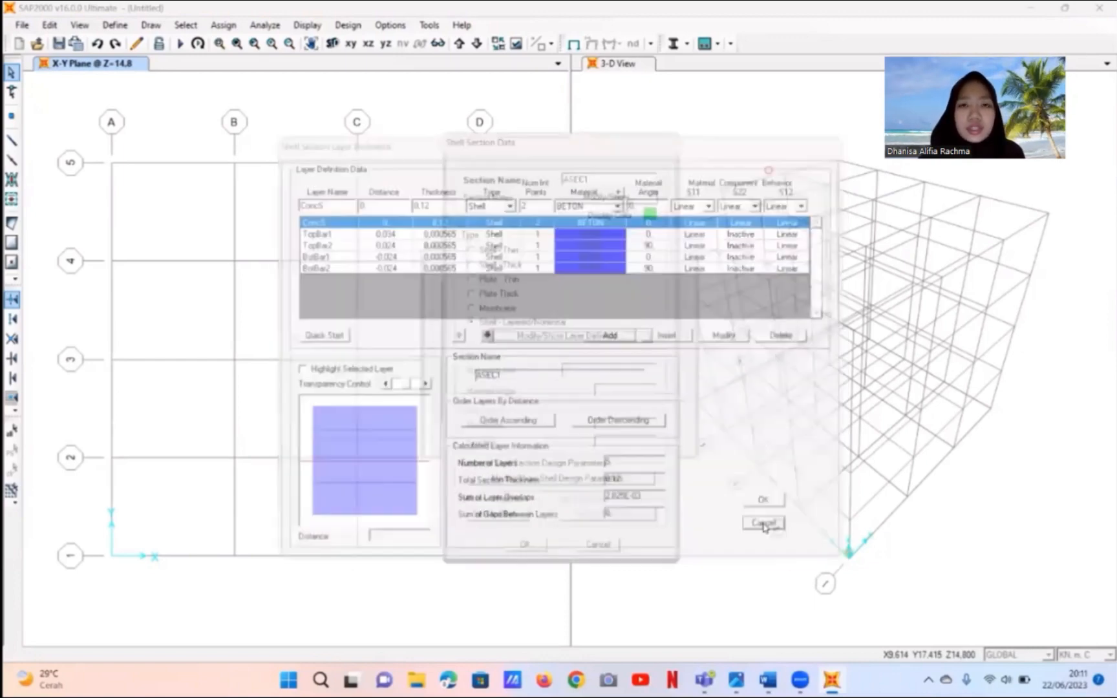
double_click(603, 178)
type("P")
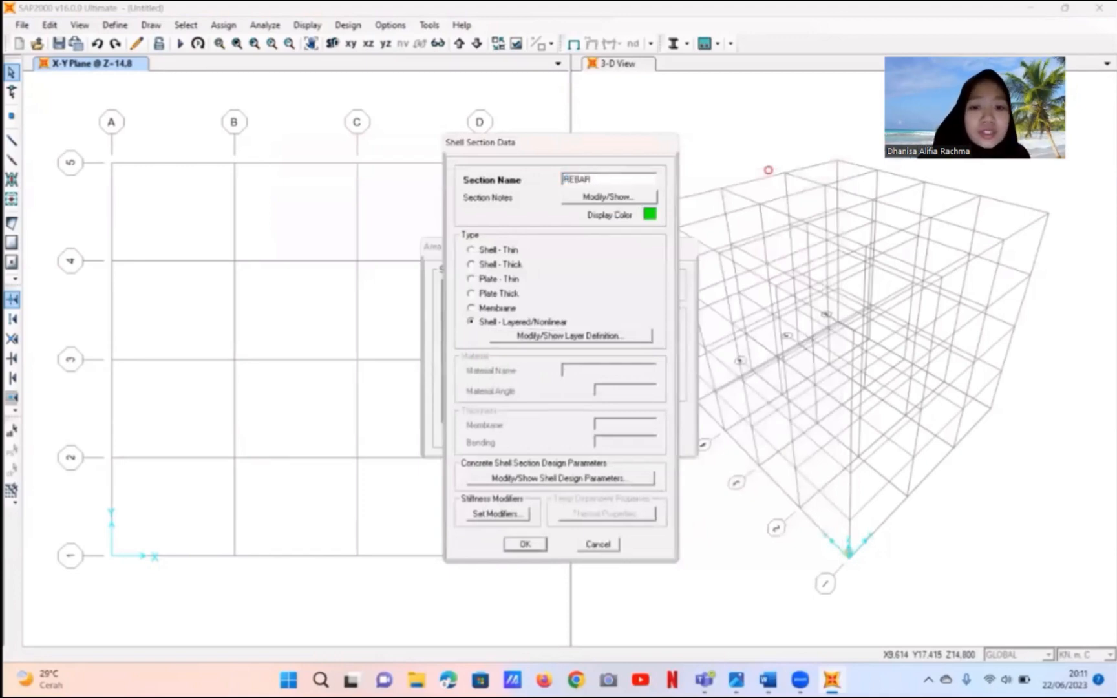
left_click(525, 544)
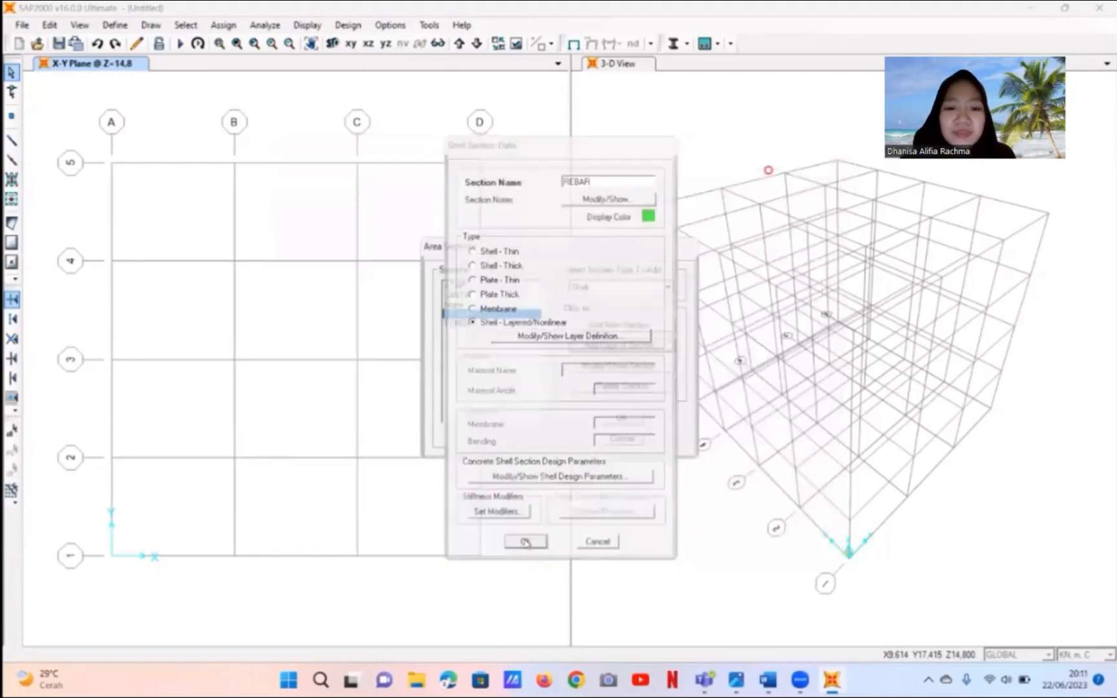
left_click(622, 419)
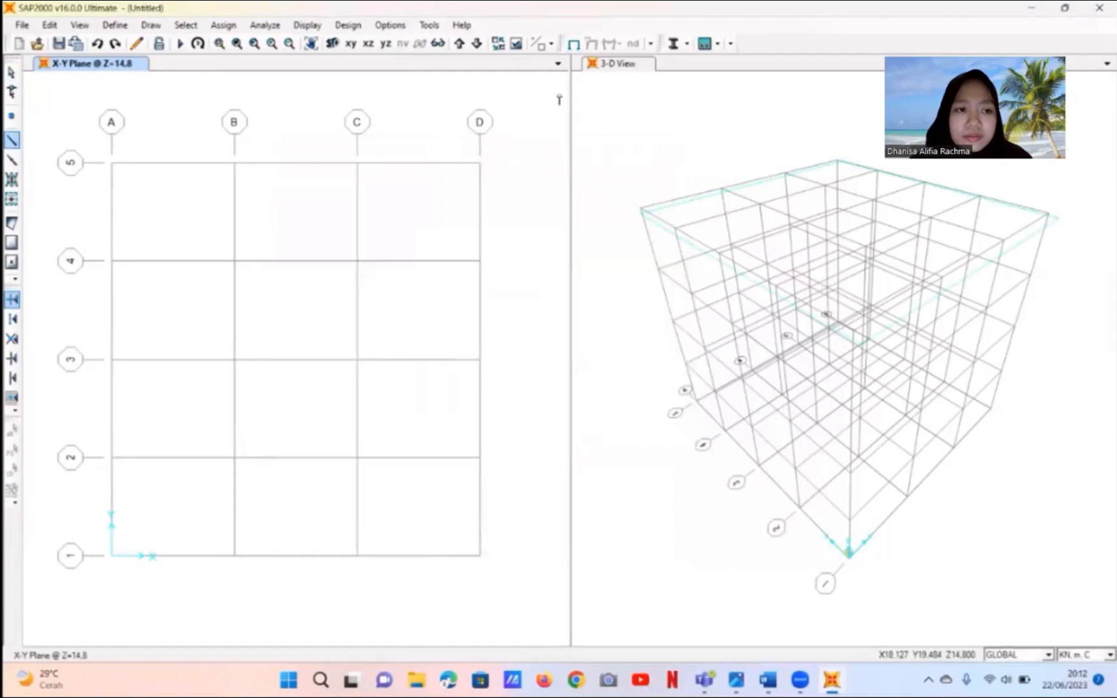
- On the X-Y plane at Z=0, draw B 70 40 beams along grid line A, bay by bay from grid 1 to grid 5
left_click(459, 43)
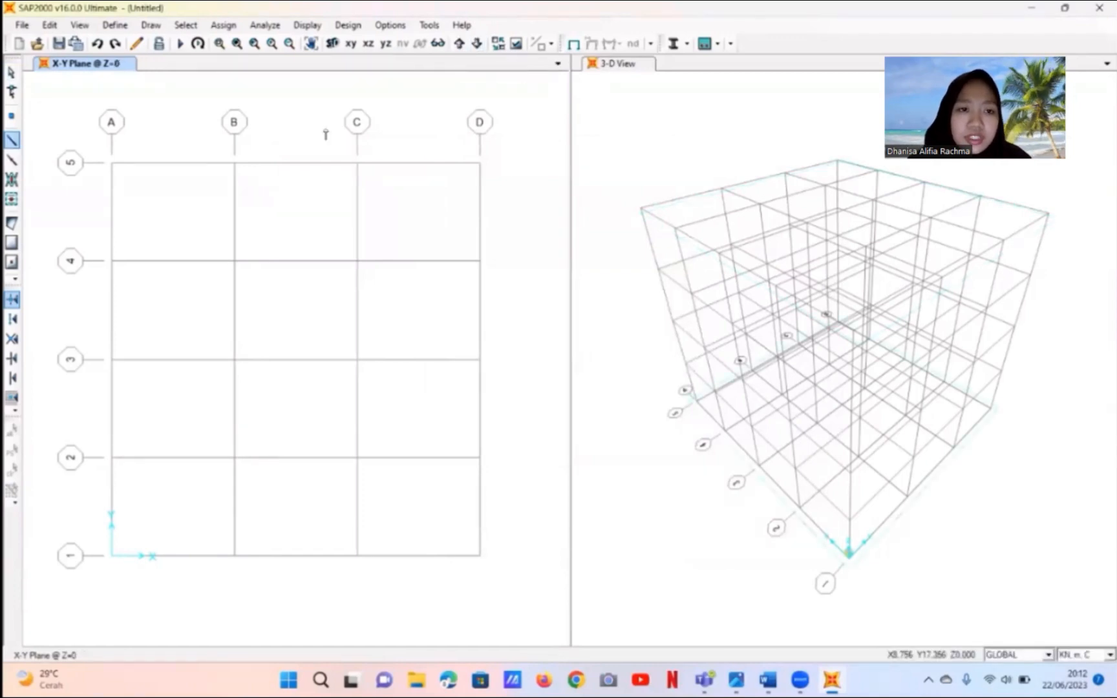
left_click(12, 140)
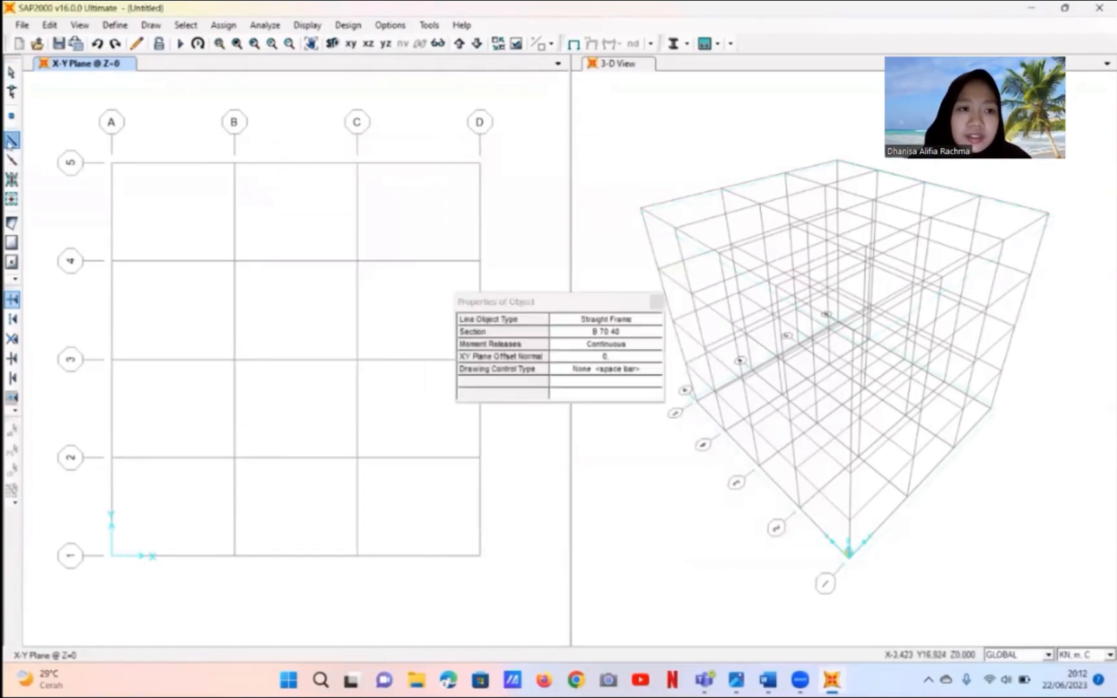
left_click(639, 333)
left_click(639, 333)
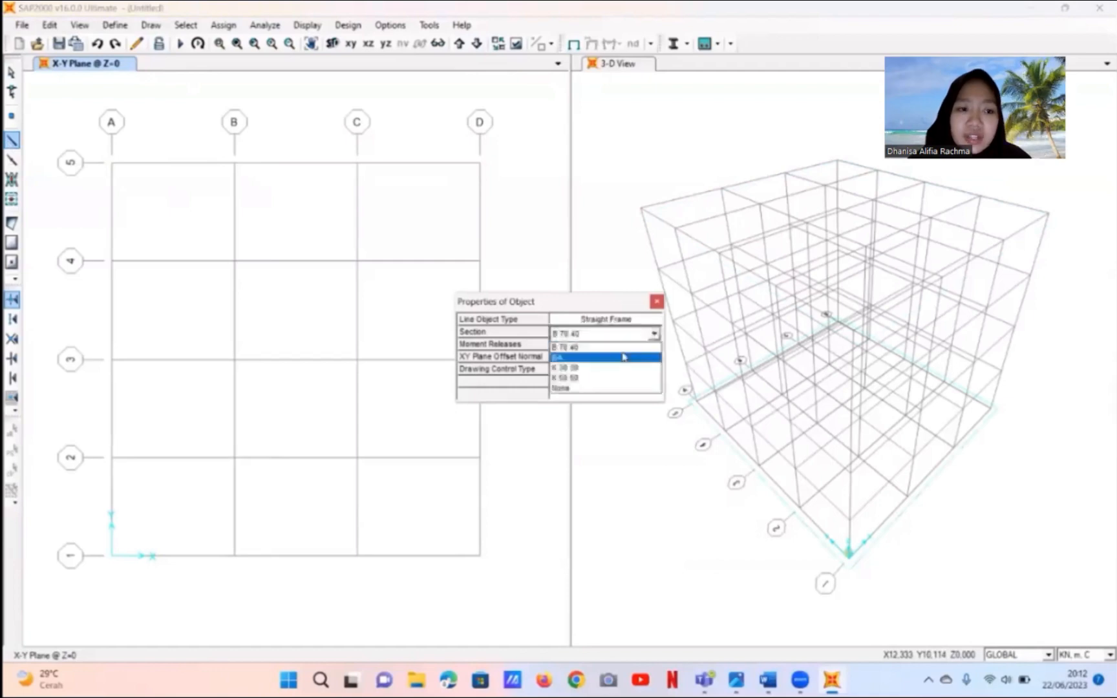
left_click(624, 349)
left_click(111, 556)
left_click(111, 458)
left_click(111, 360)
left_click(112, 261)
left_click(111, 163)
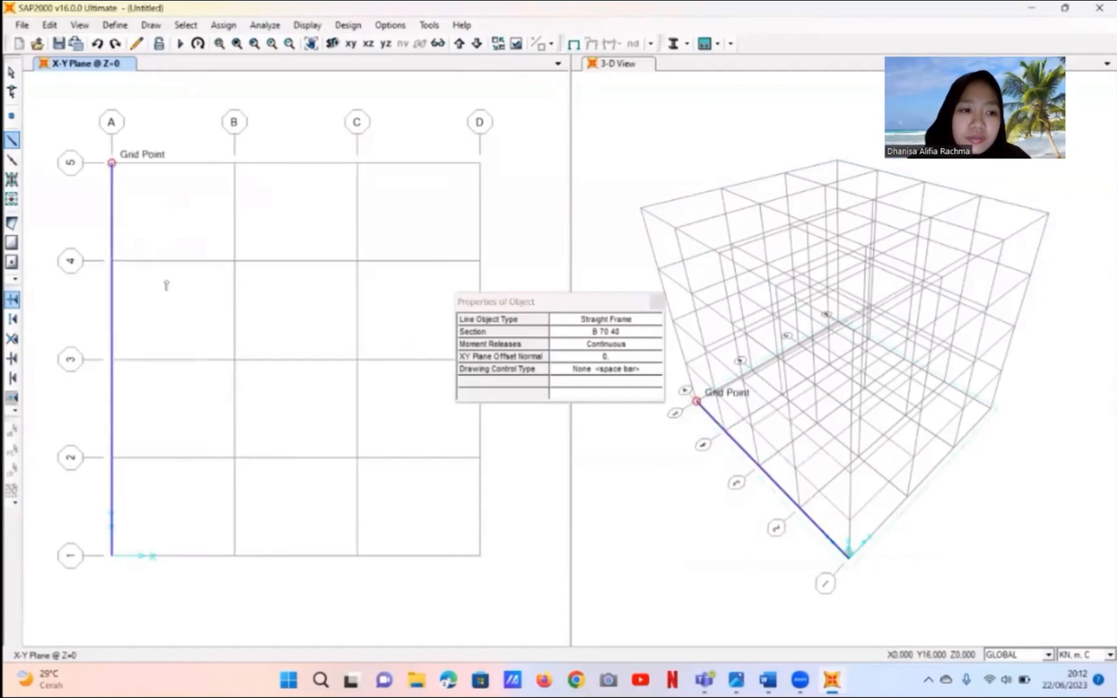
- Draw B 70 40 beams along grid line 1, bay by bay from grid A to grid D, and leave the drawing command
left_click(234, 556)
left_click(357, 556)
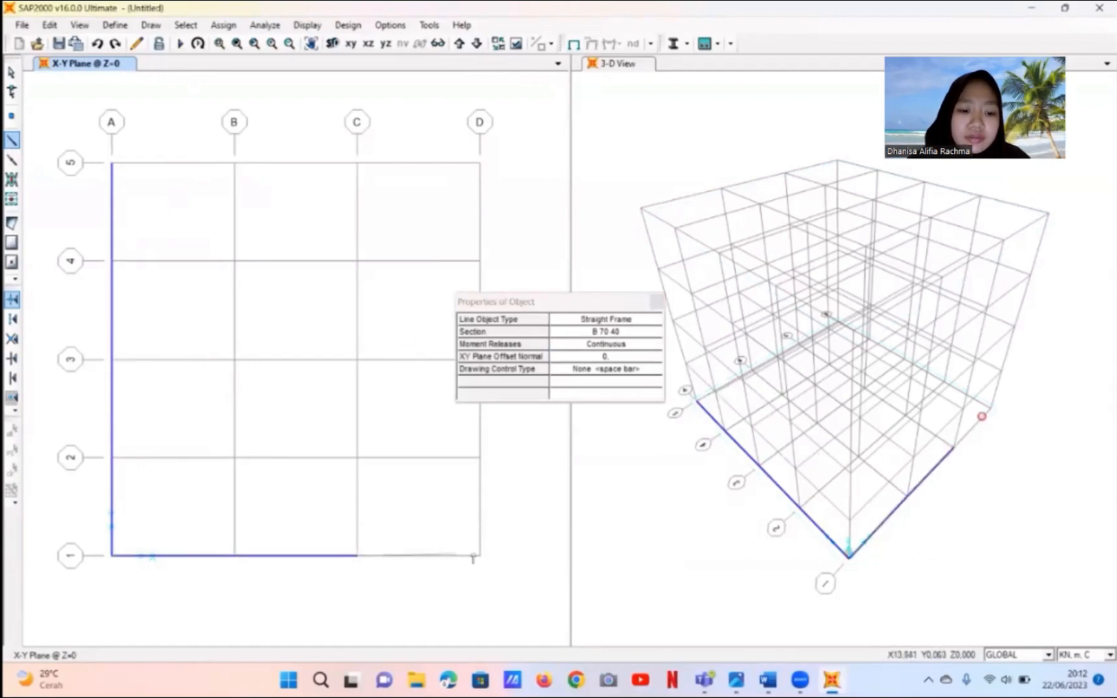
left_click(480, 555)
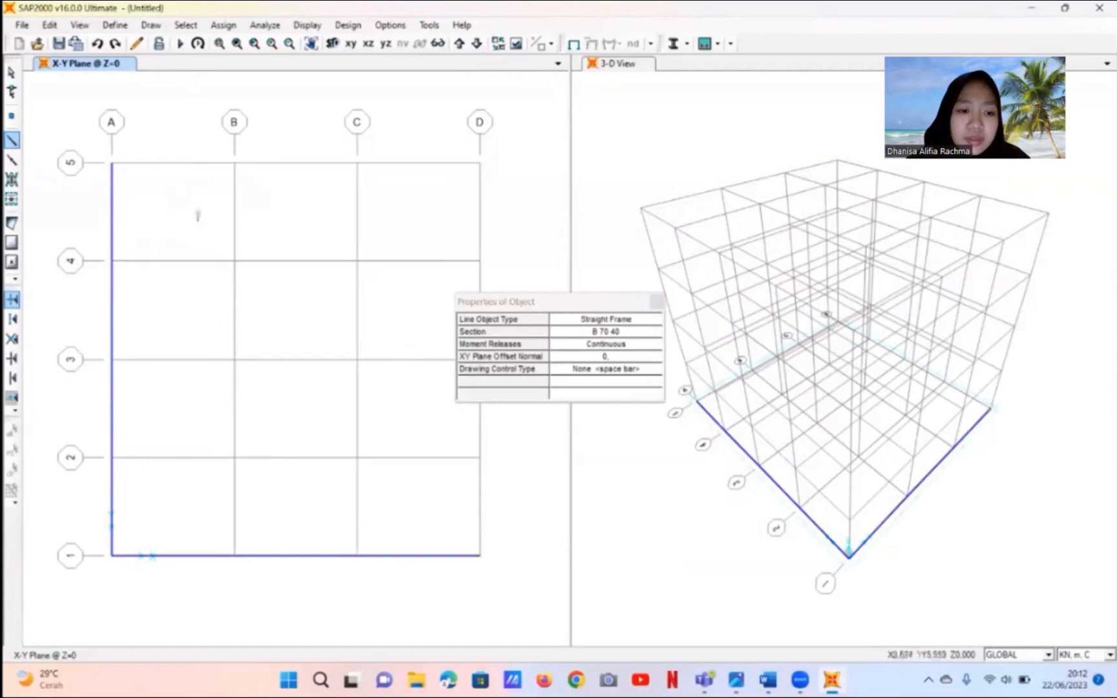
left_click(12, 72)
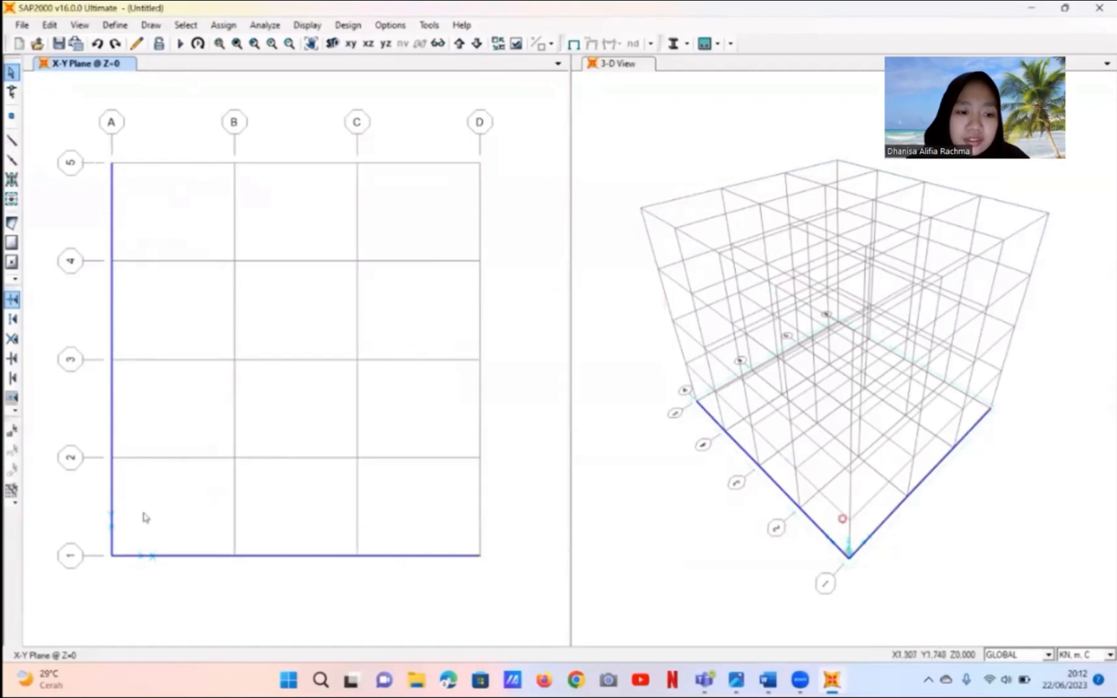
- Replicate the four grid line A beams linearly three times with a dx increment of 5
left_click(112, 503)
left_click(110, 410)
left_click_drag(138, 309, 88, 280)
left_click_drag(131, 240, 101, 227)
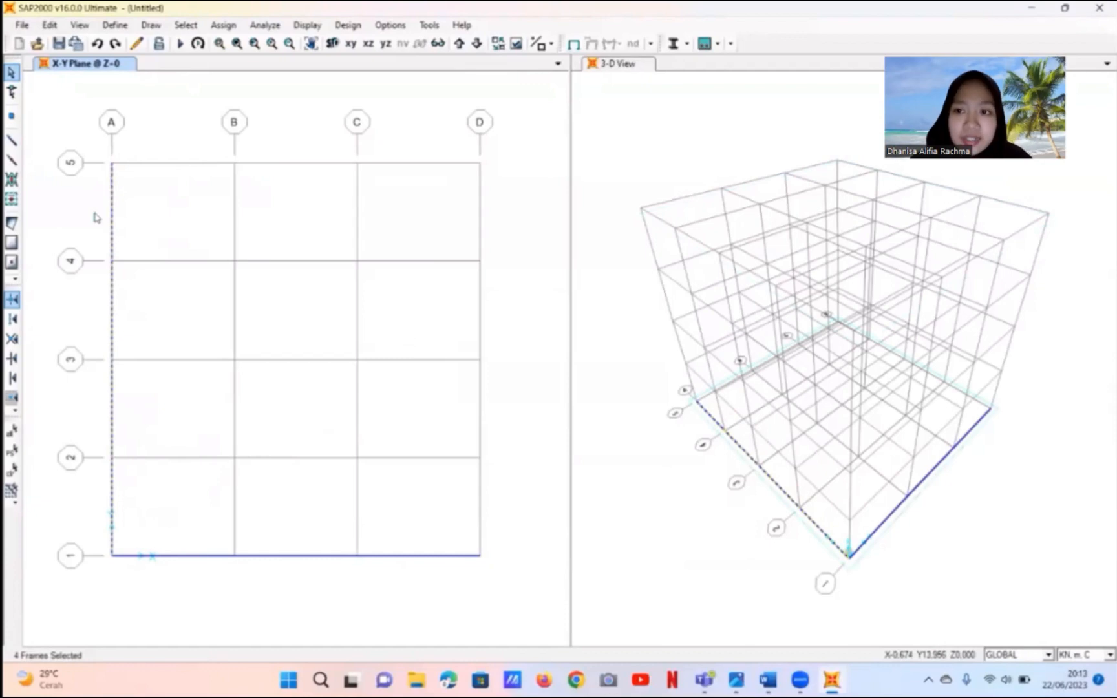
key("ctrl+r")
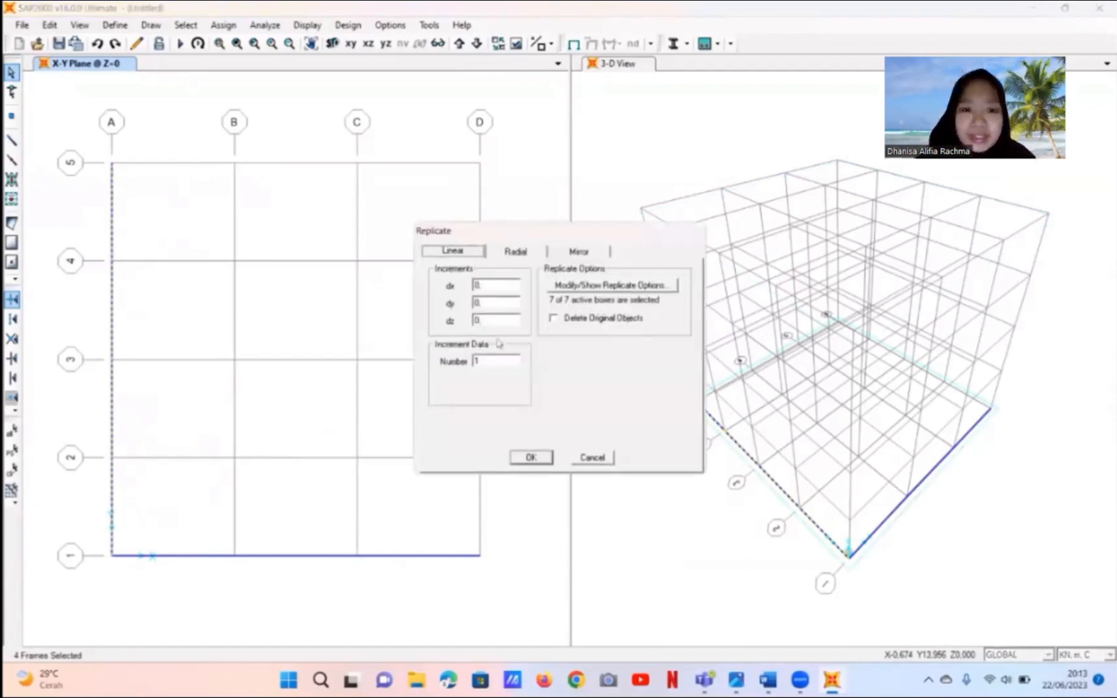
double_click(488, 359)
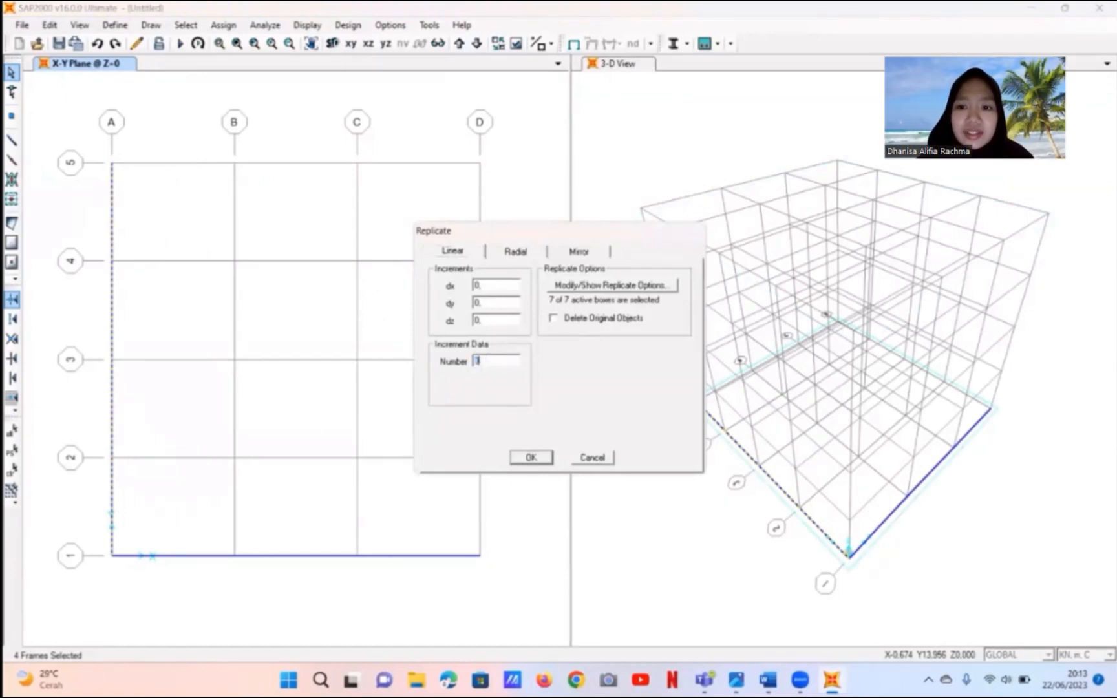
double_click(491, 288)
type("5")
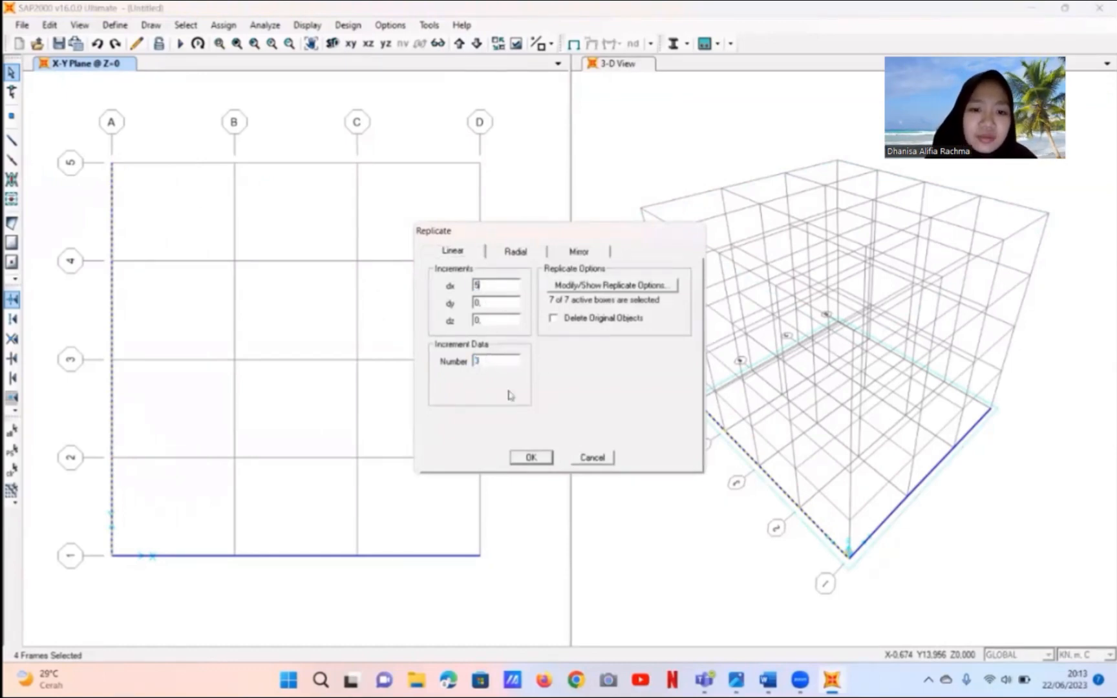
left_click(531, 457)
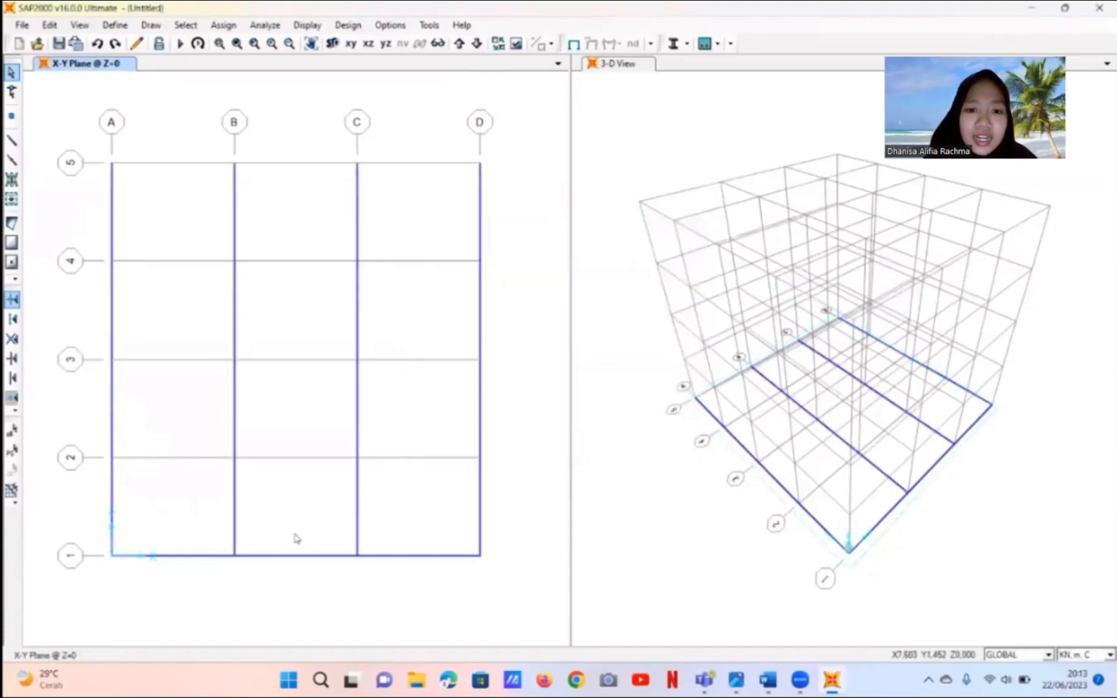
- Replicate the three grid line 1 beams linearly four times with dx 0 and a dy increment of 4
left_click_drag(447, 582, 396, 532)
left_click_drag(315, 584, 283, 530)
left_click_drag(200, 569, 162, 532)
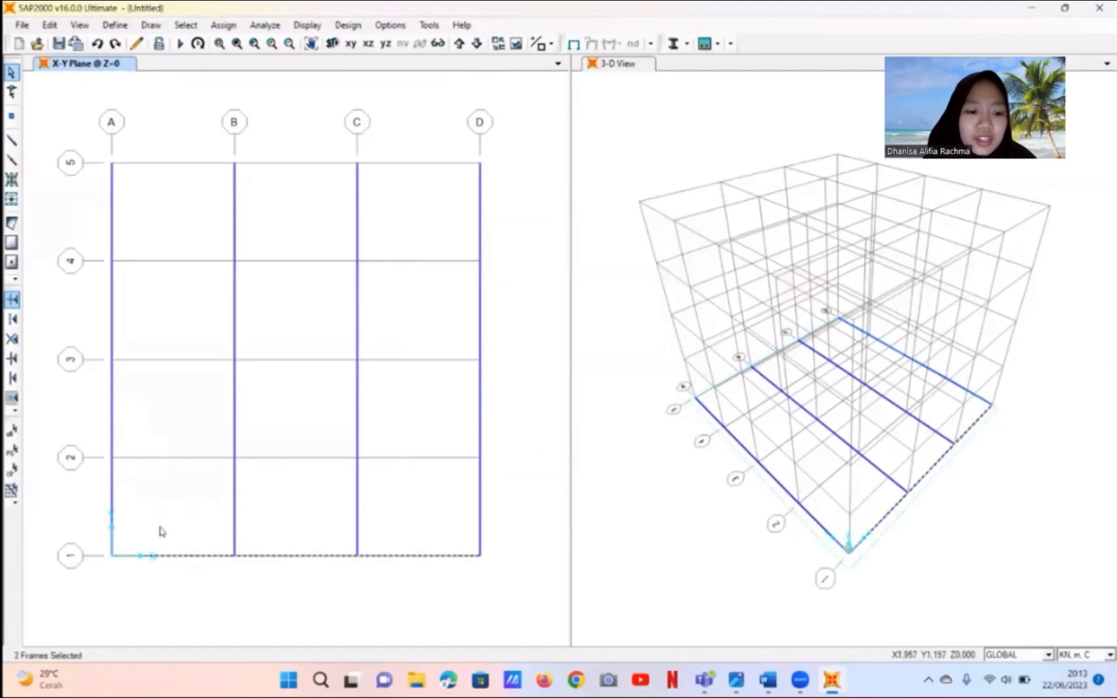
key("ctrl+r")
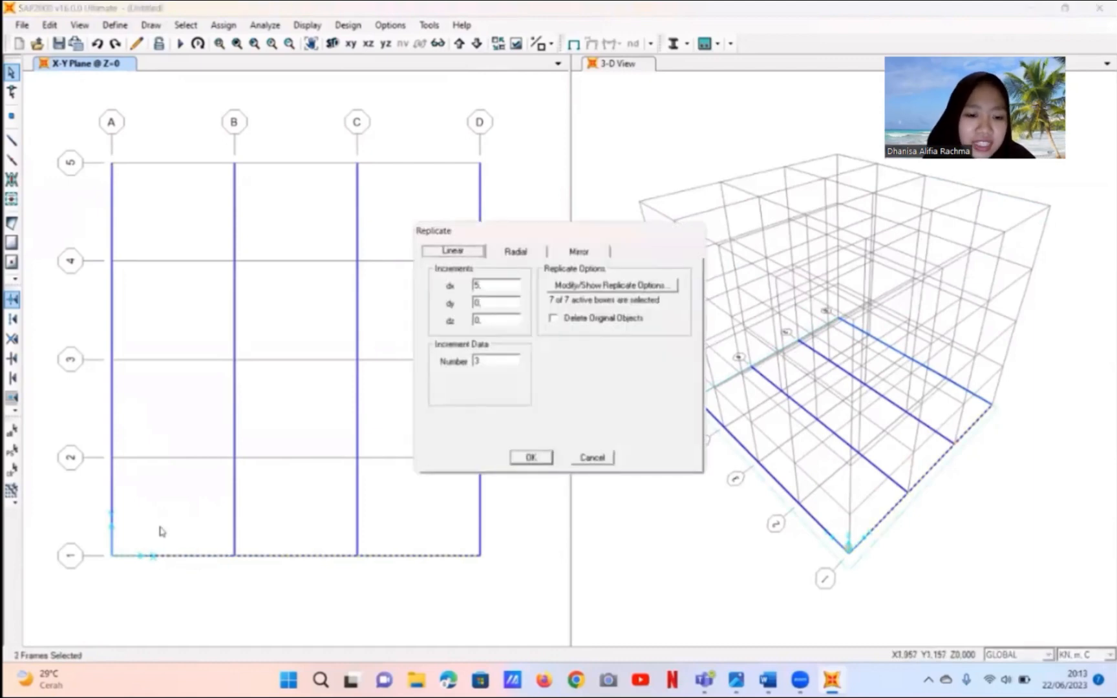
double_click(495, 360)
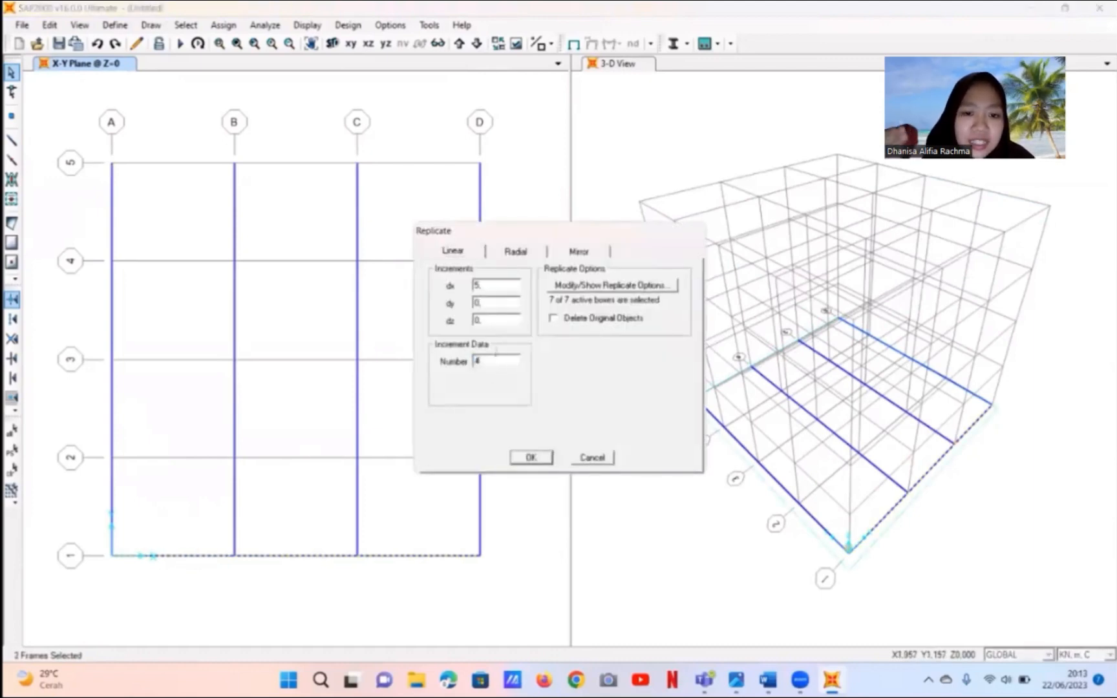
double_click(489, 285)
type("0")
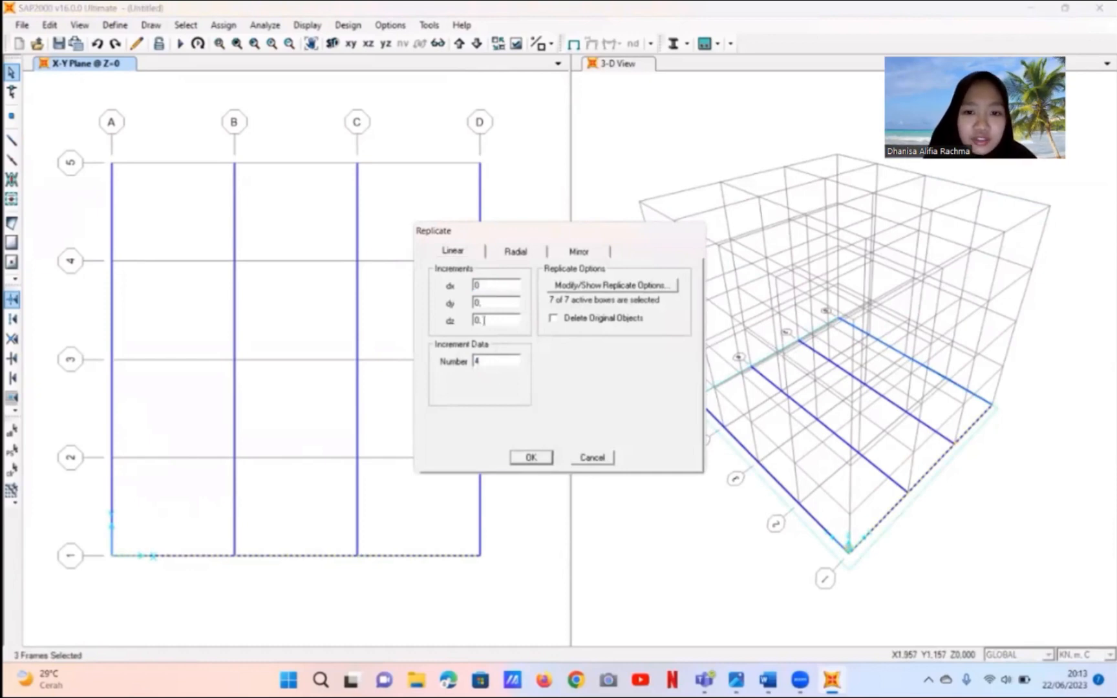
double_click(490, 303)
type("4")
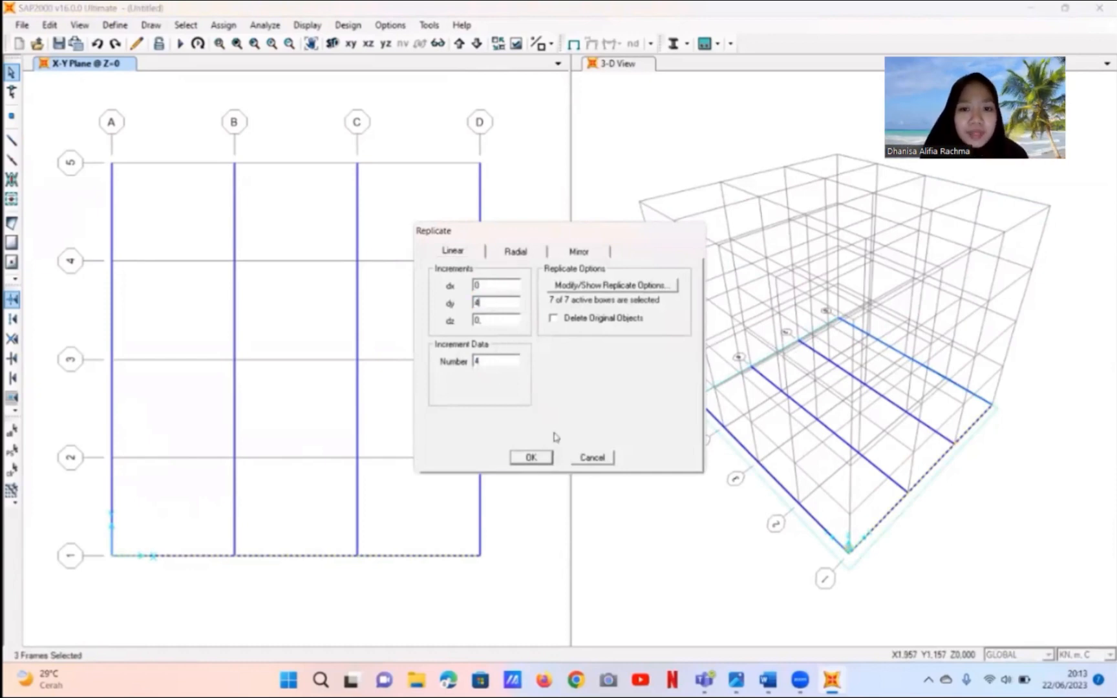
left_click(531, 457)
- Replicate the whole Z=0 beam grid four times upward in the z direction, with dy set to 0, to fill every storey level
left_click_drag(498, 578, 100, 149)
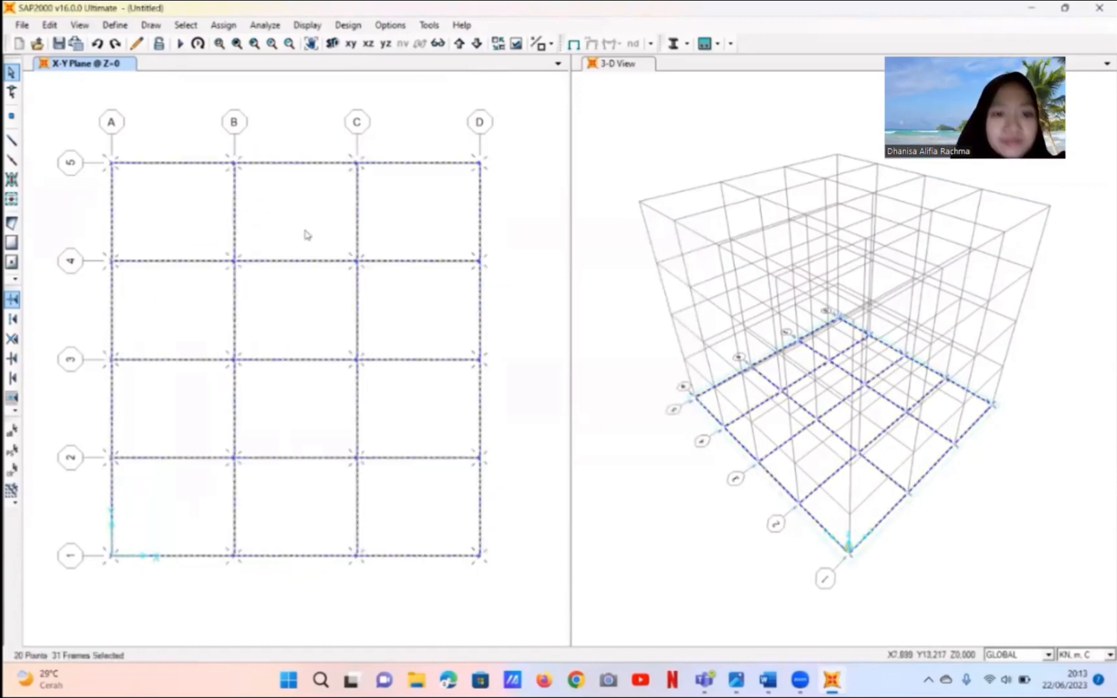
key("ctrl+r")
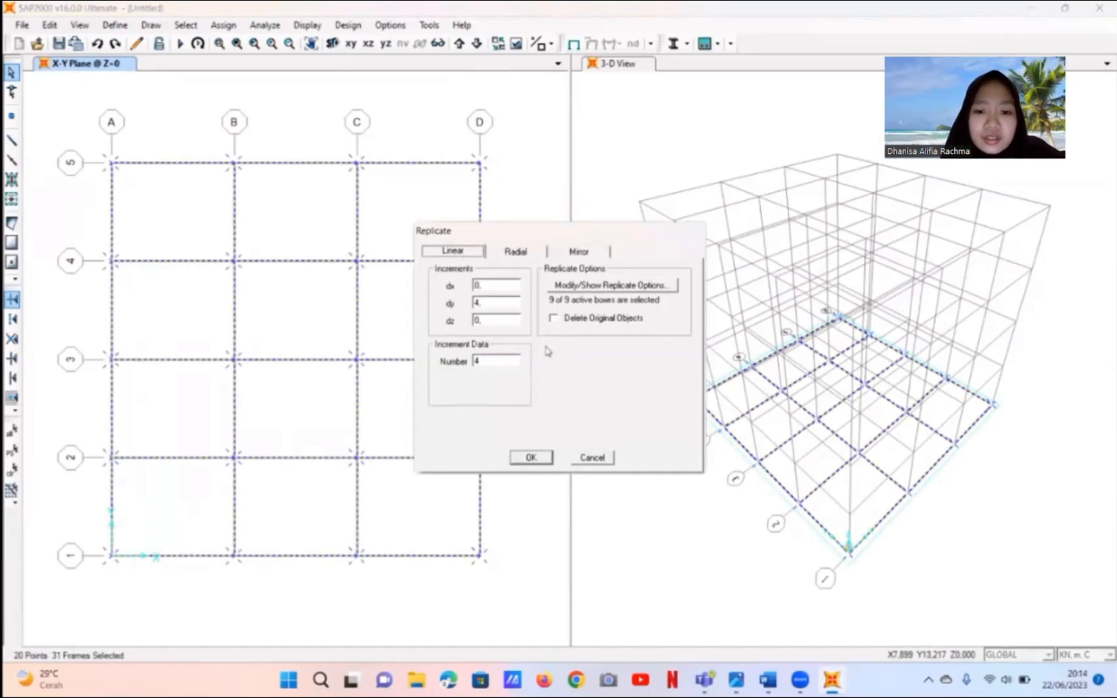
double_click(496, 303)
type("0")
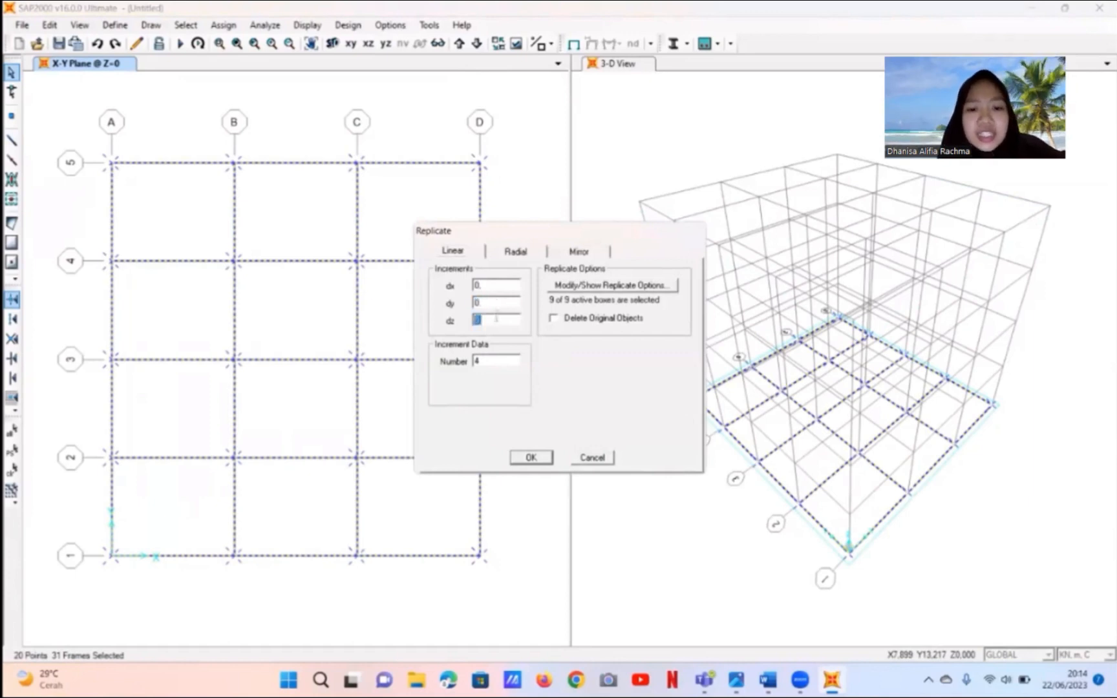
left_click(532, 458)
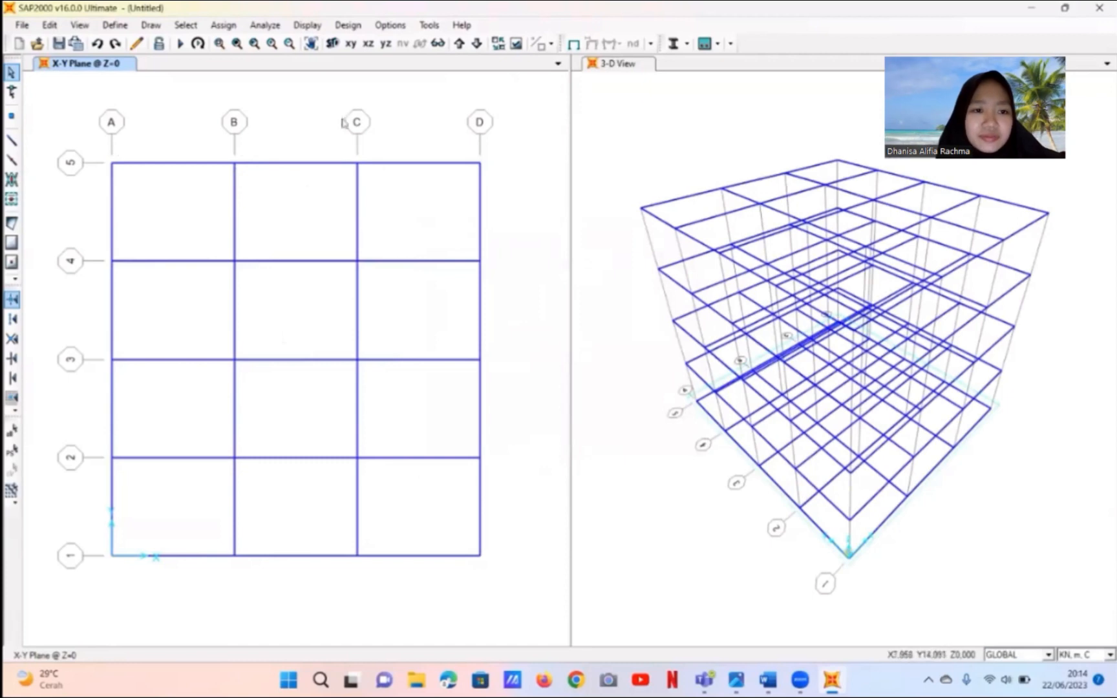
- Switch the plan view to the X-Z plane at Y=0, the elevation on grid line 1
left_click(367, 44)
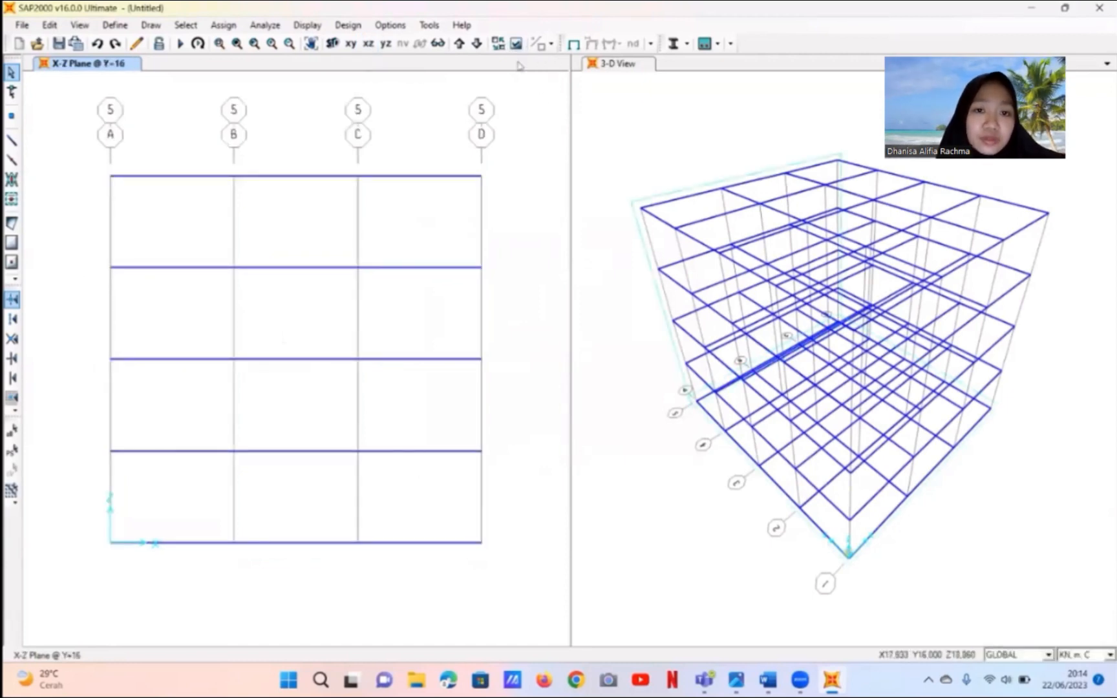
left_click(477, 44)
left_click(458, 45)
left_click(458, 45)
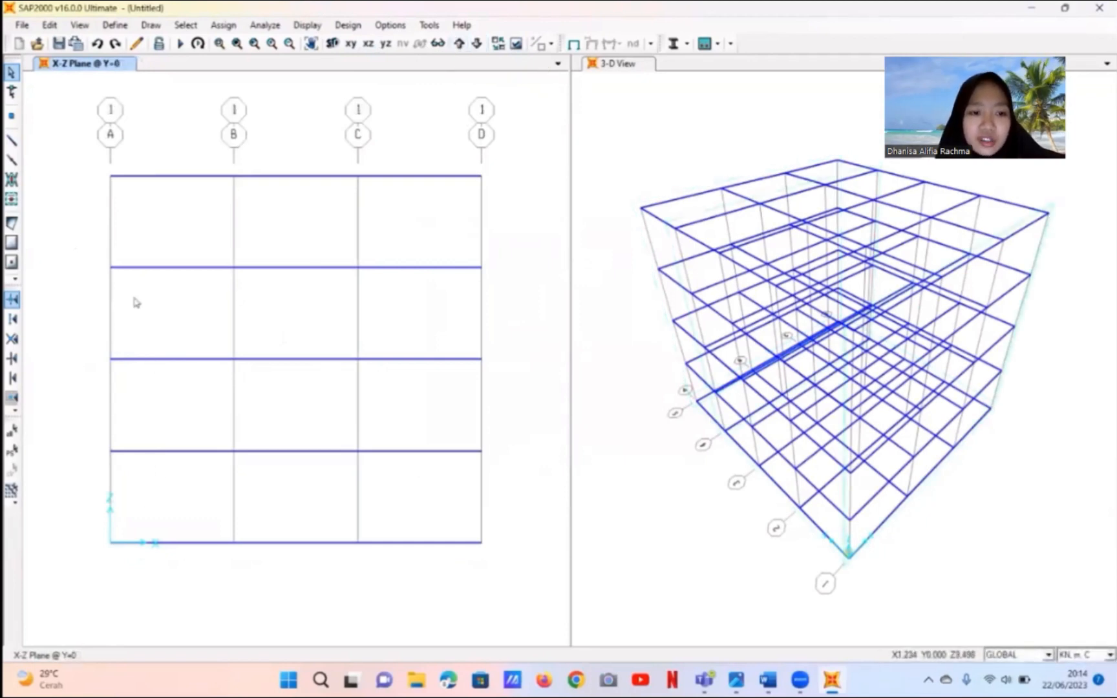
- Draw K 50 50 columns along grid line A, storey by storey from the base to the top, and leave the drawing command
left_click(12, 140)
left_click(637, 334)
left_click(654, 334)
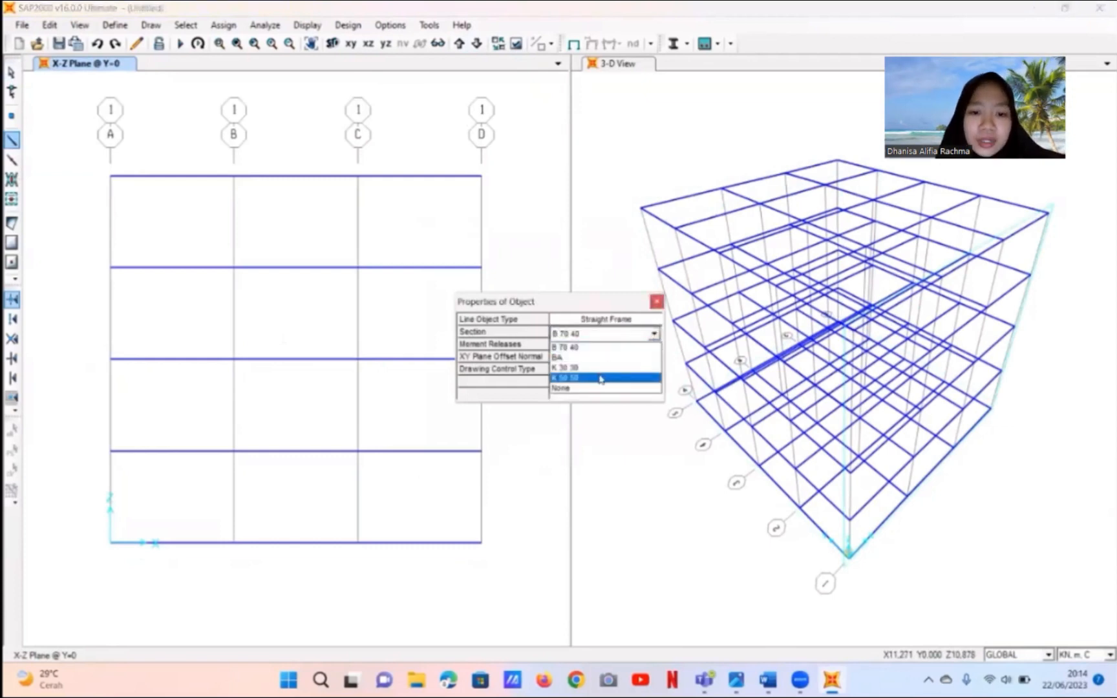
left_click(595, 379)
left_click(110, 543)
left_click(110, 451)
left_click(111, 359)
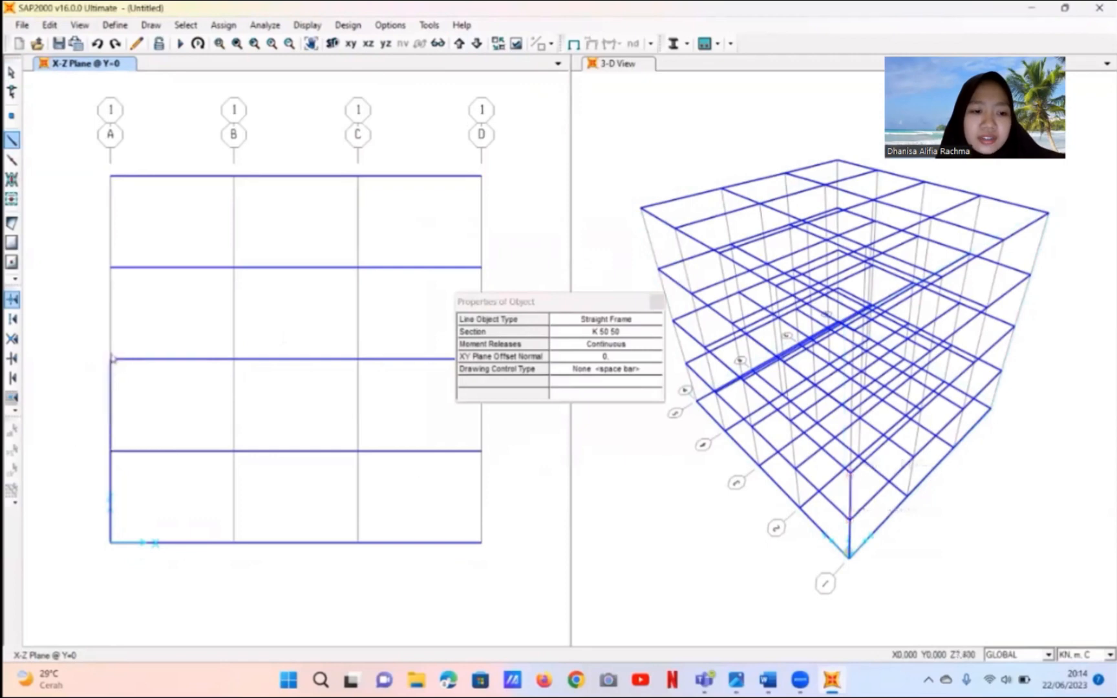
left_click(110, 267)
left_click(110, 175)
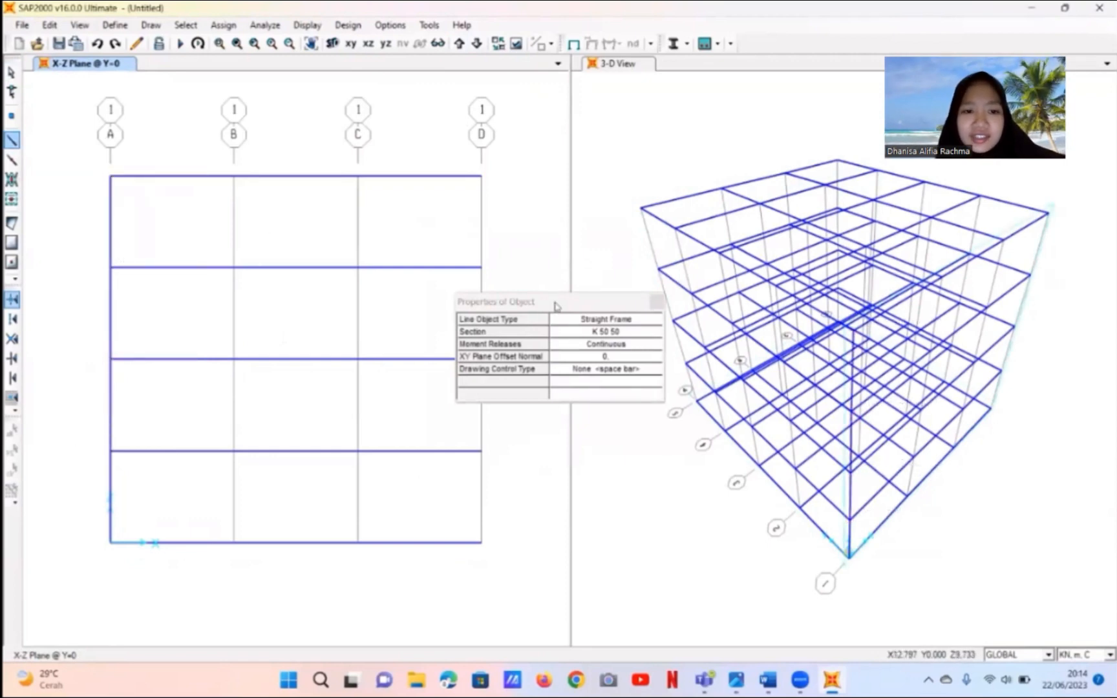
left_click(656, 302)
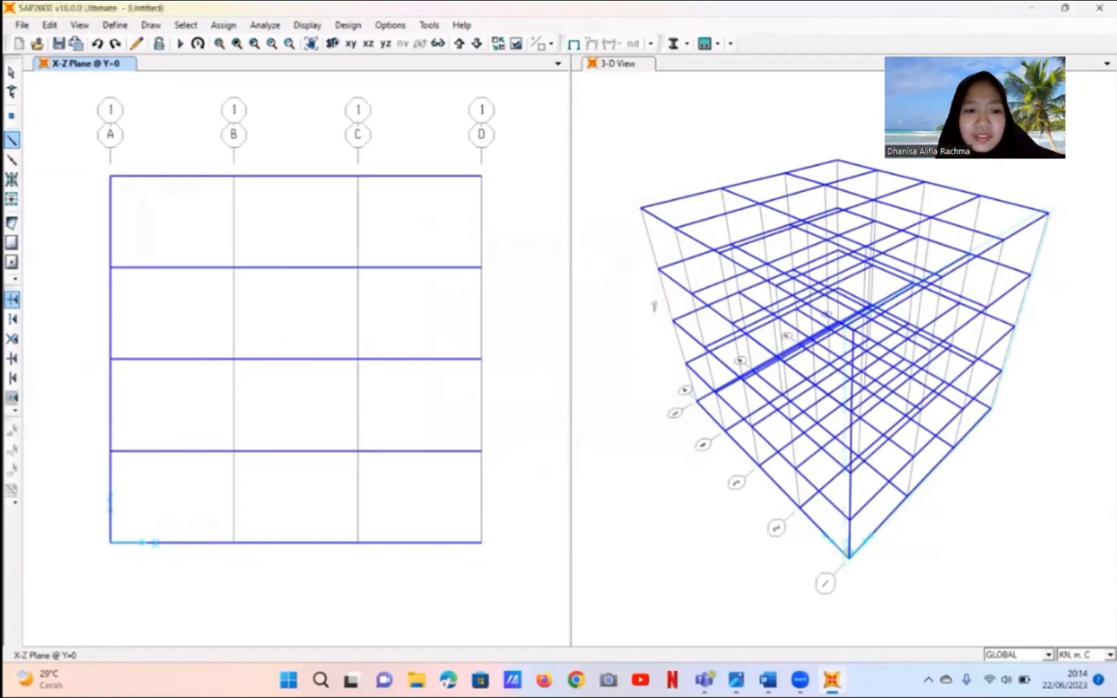
left_click(11, 73)
- Replicate the four grid line A columns linearly three times with a dx increment of 5 and dz 0
left_click_drag(151, 493, 80, 472)
left_click_drag(143, 421, 90, 391)
left_click_drag(129, 318, 78, 294)
left_click_drag(123, 242, 76, 221)
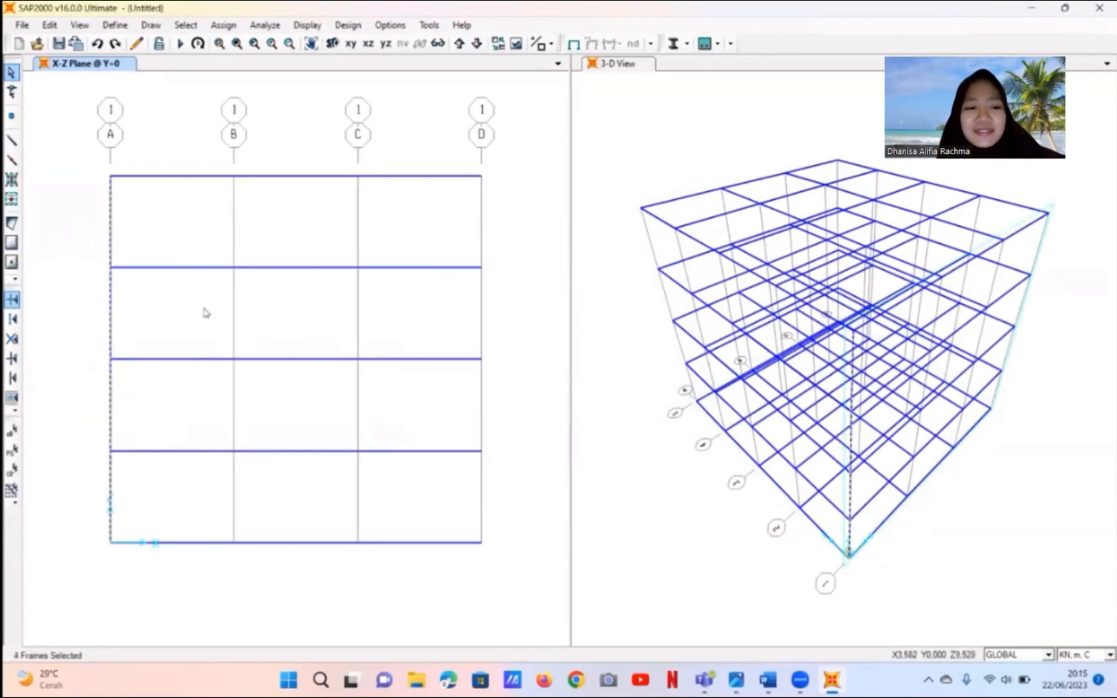
key("ctrl+r")
double_click(501, 321)
type("0")
double_click(492, 360)
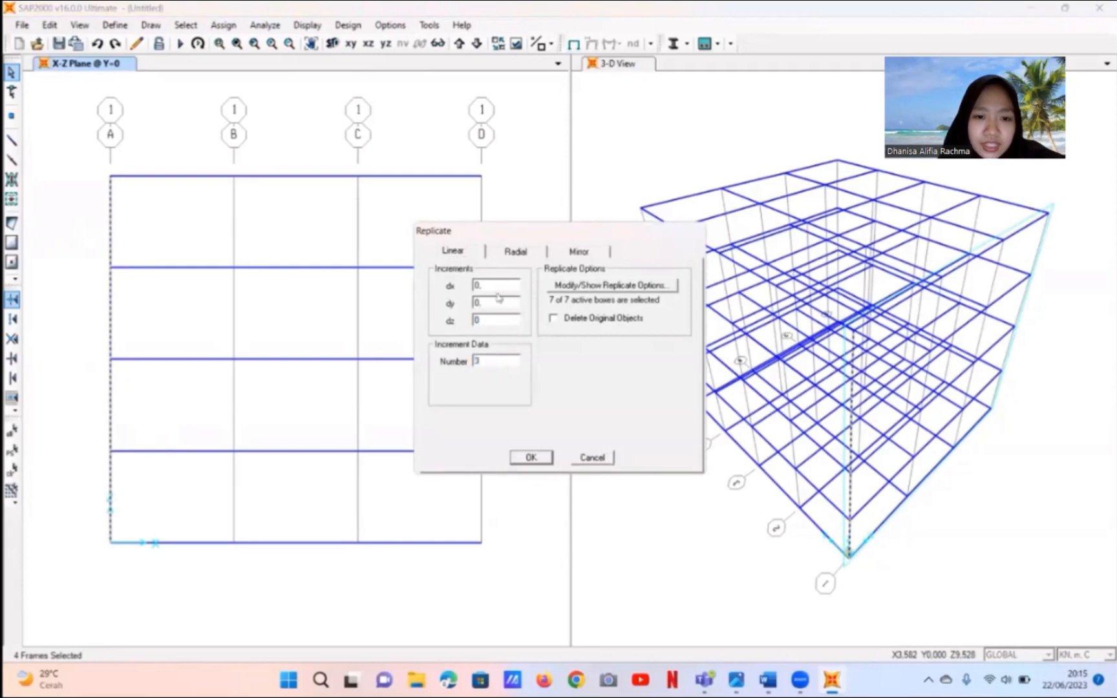
type("5")
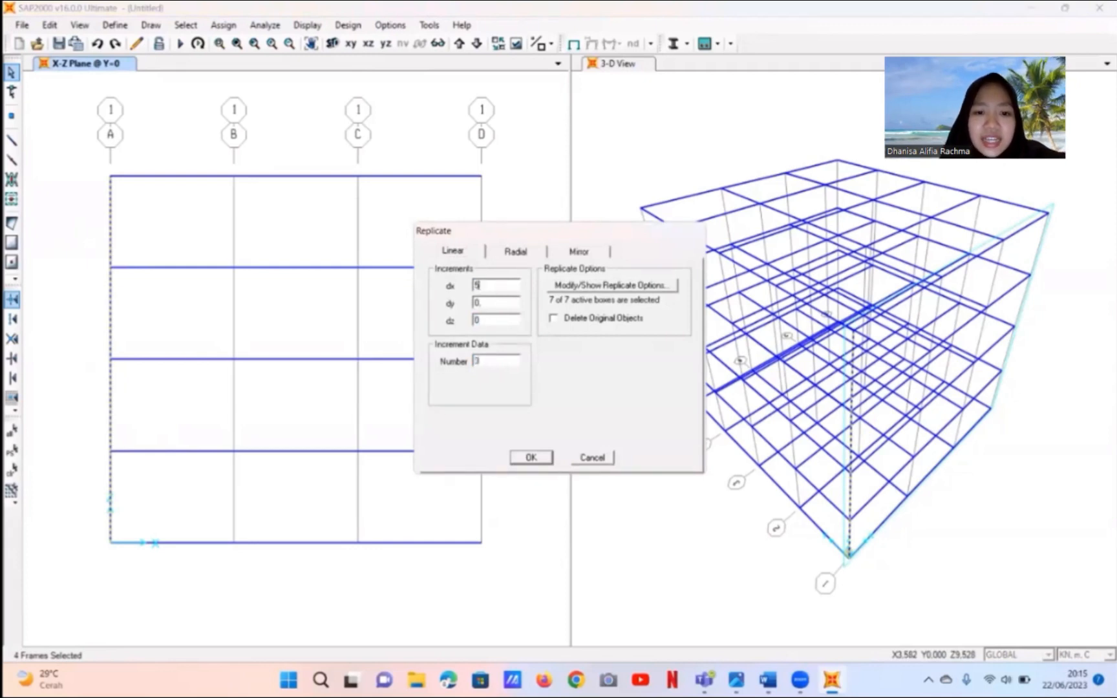
left_click(533, 458)
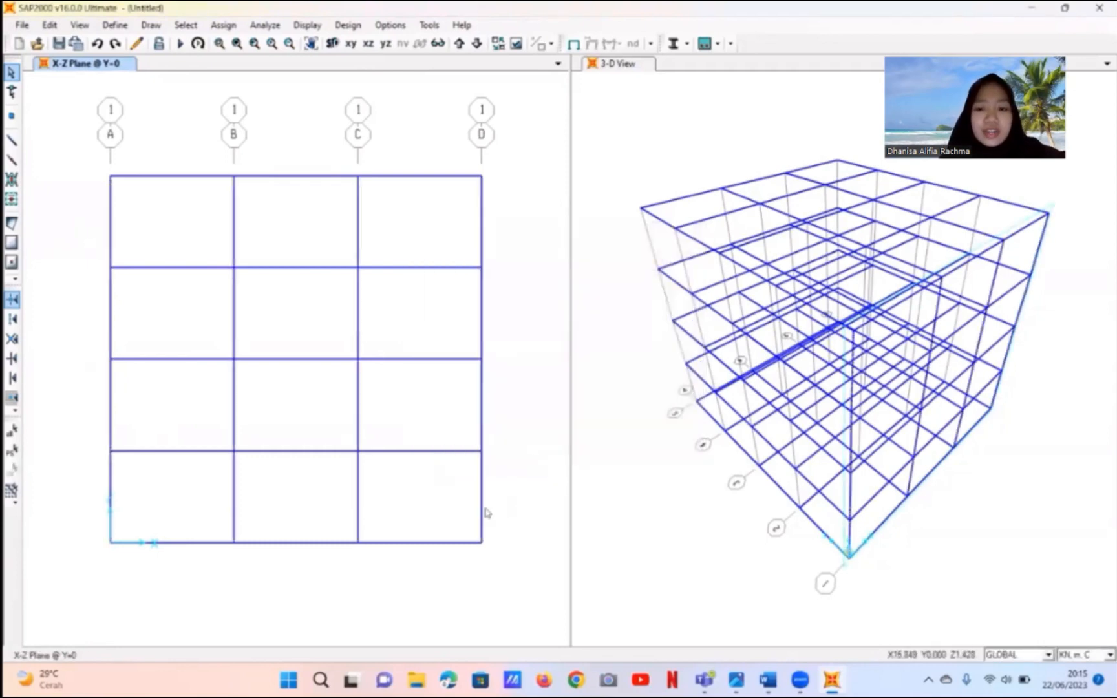
- Replicate all columns of the Y=0 elevation four times in the y direction, with dx 0, onto grid lines 2 to 5
left_click_drag(501, 513, 102, 479)
left_click_drag(495, 417, 96, 386)
left_click_drag(496, 321, 96, 298)
left_click_drag(492, 237, 98, 206)
key("ctrl+r")
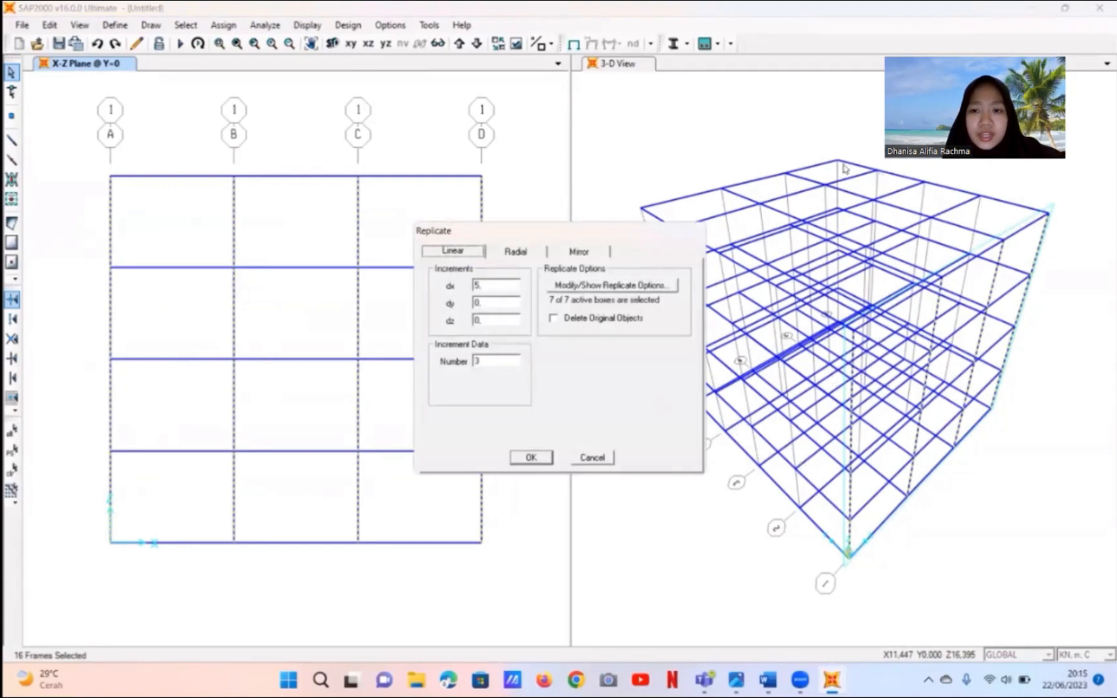
double_click(487, 360)
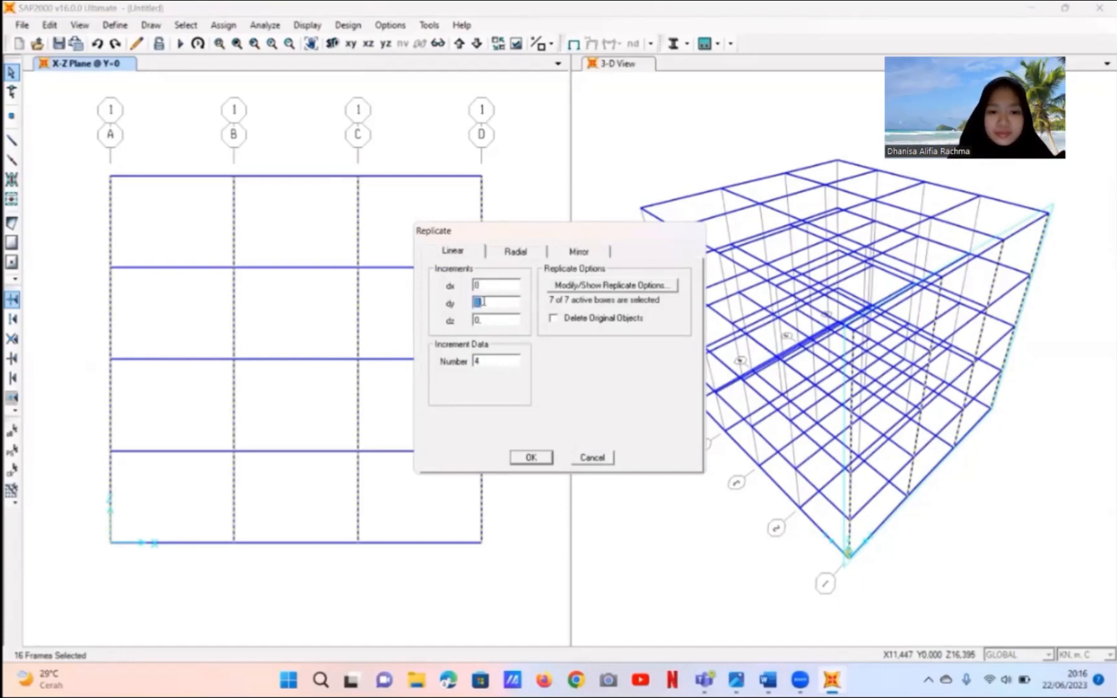
left_click(531, 457)
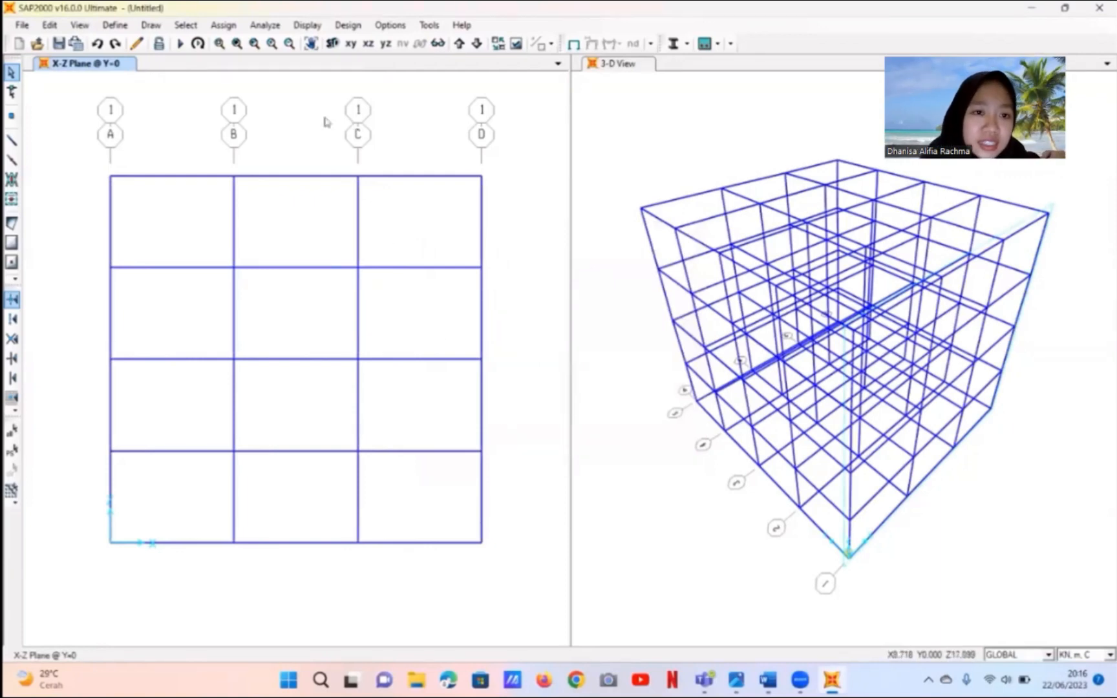
- Select all joints on the X-Y plane at Z=0 and assign them fixed joint restraints
left_click(351, 44)
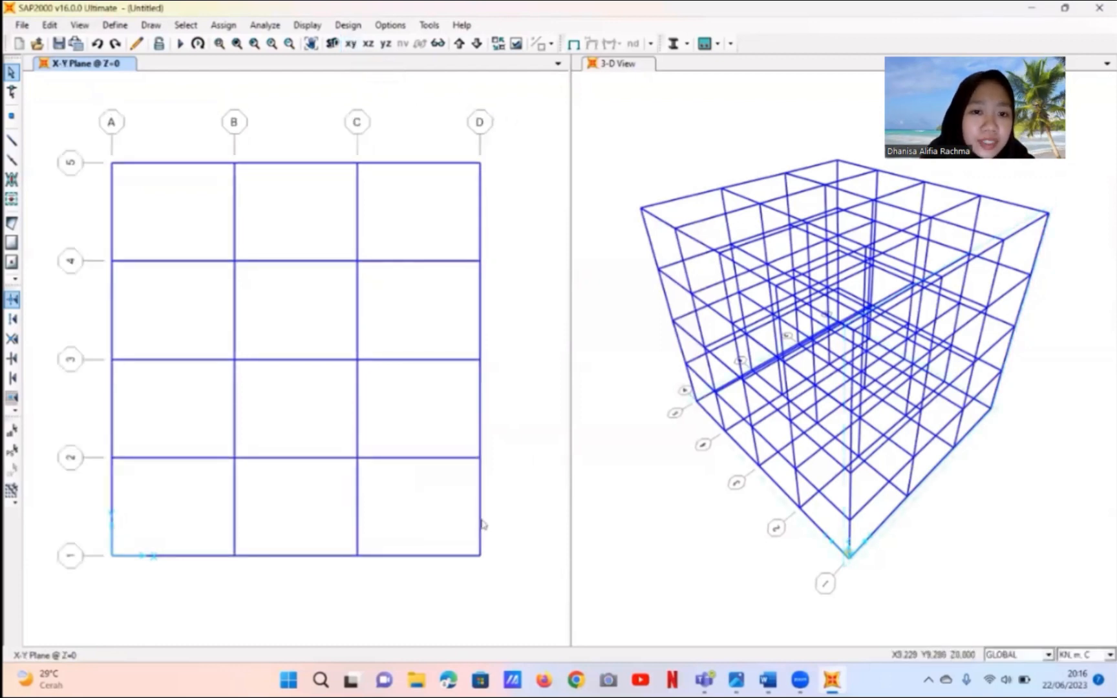
left_click_drag(496, 568, 105, 157)
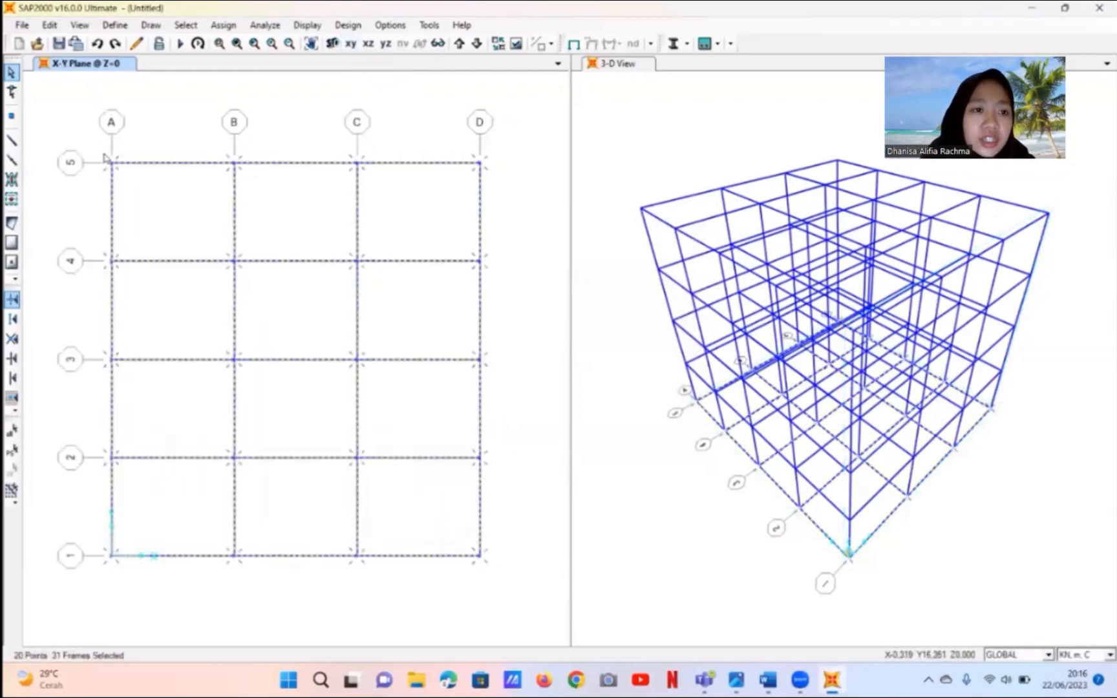
left_click(115, 24)
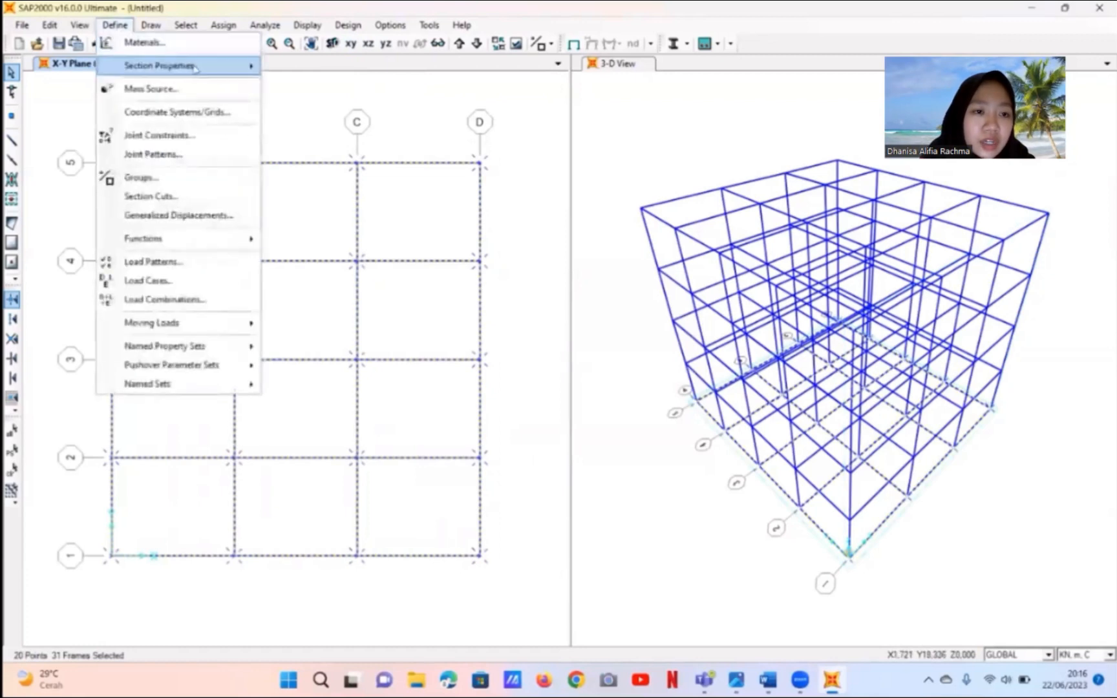
mouse_move(192, 68)
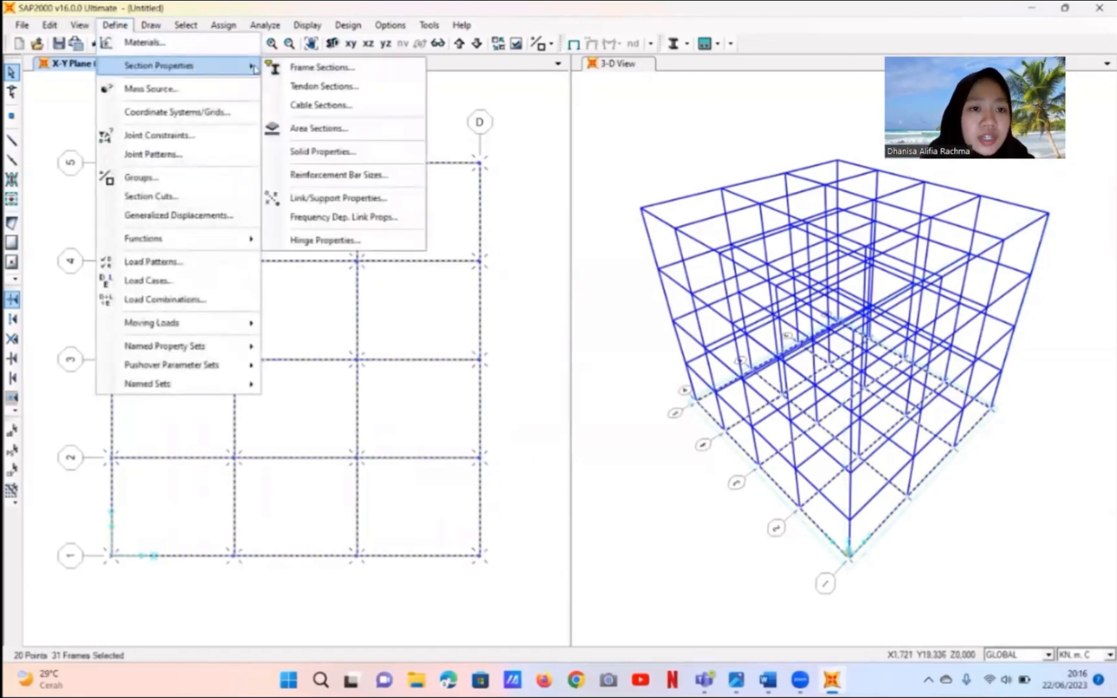
left_click(313, 59)
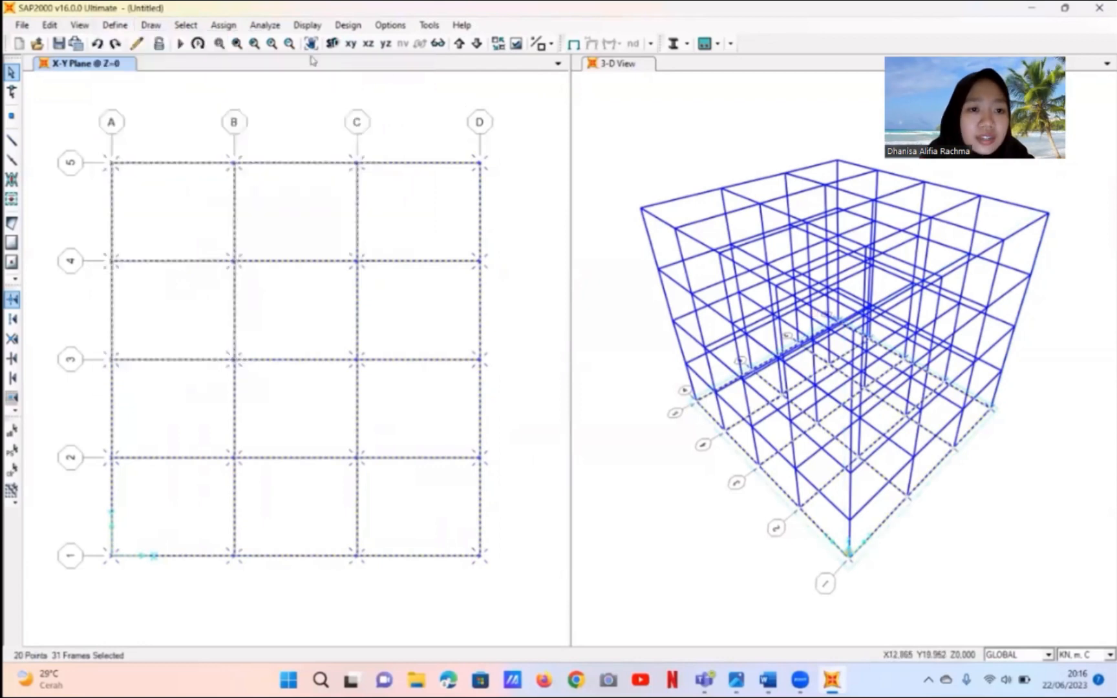
left_click(230, 27)
mouse_move(271, 48)
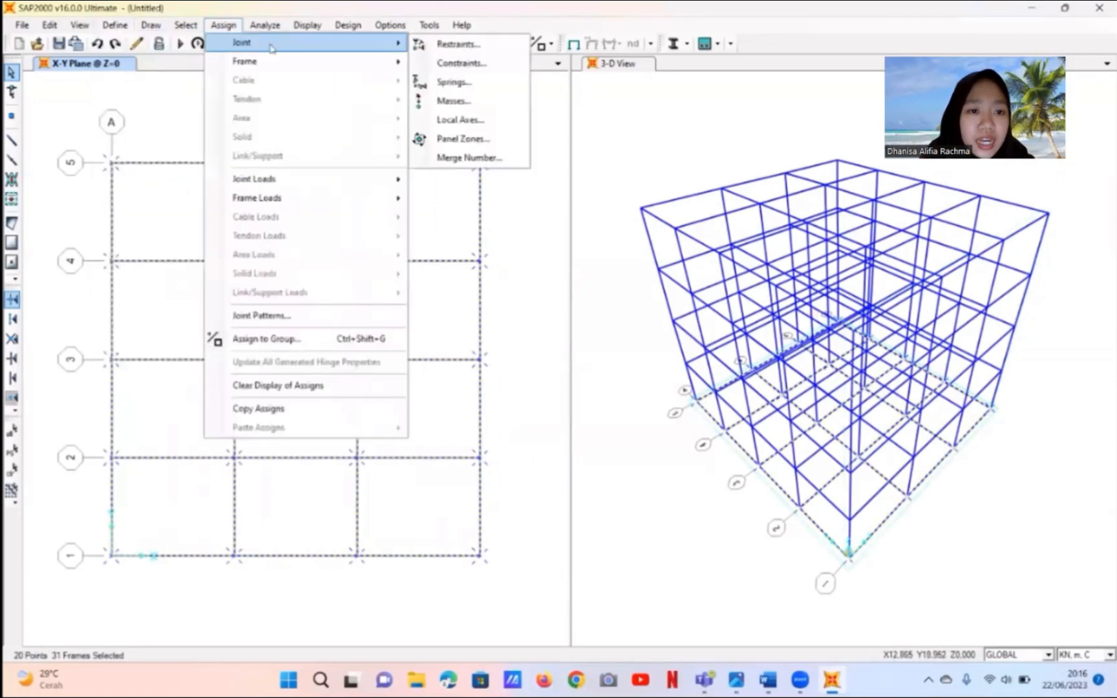
left_click(458, 44)
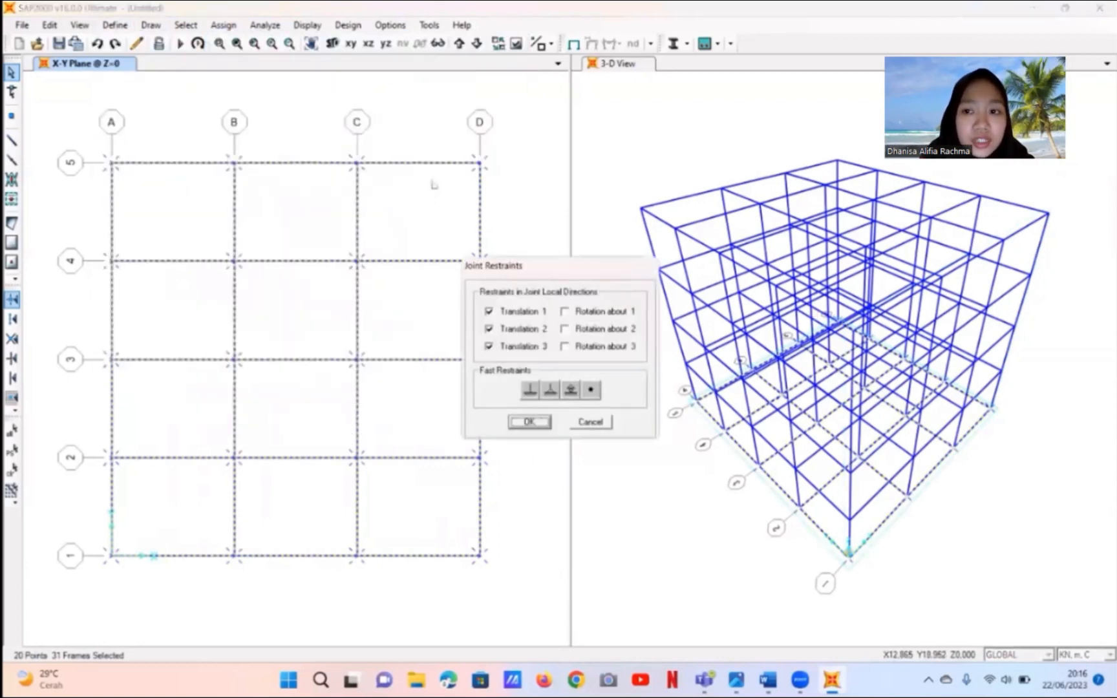
left_click(529, 390)
left_click(531, 422)
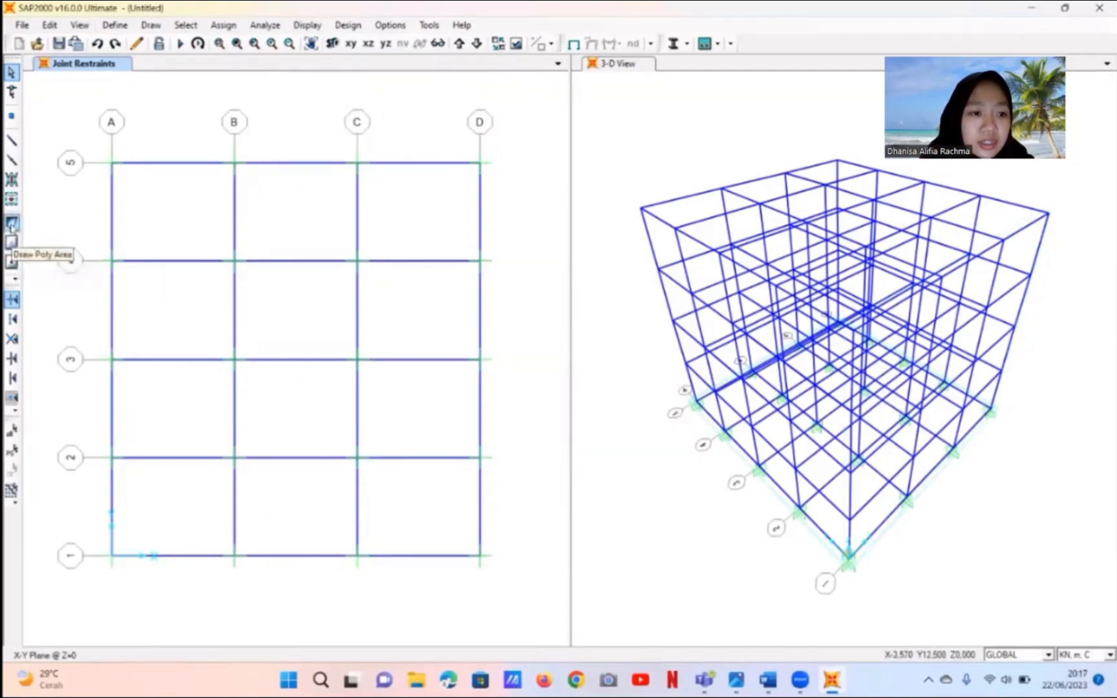
- Draw quick areas with the LANTAI section in every bay at Z=0 except the one between lines A-B and 3-4
left_click(12, 263)
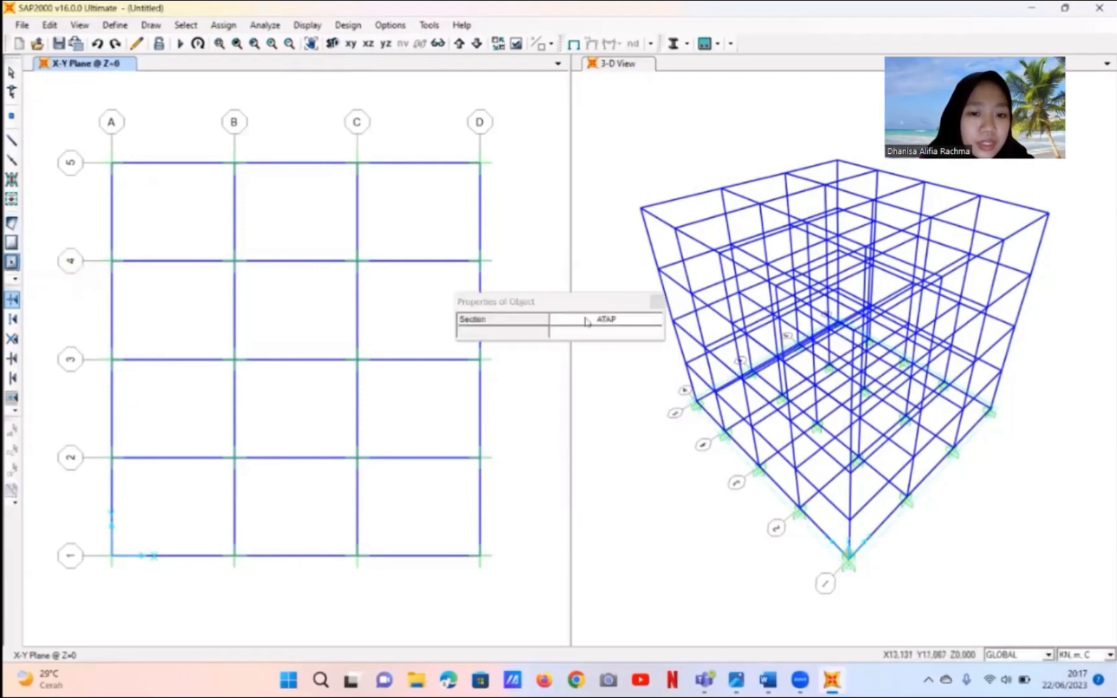
left_click(645, 329)
left_click(657, 328)
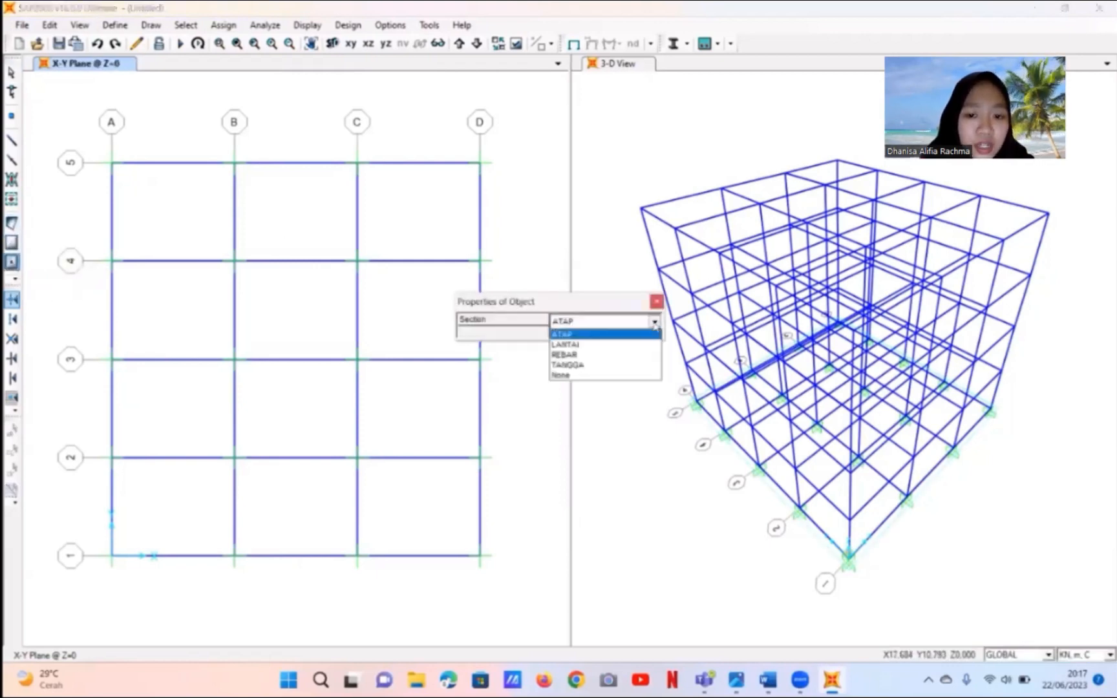
left_click(611, 343)
left_click(188, 219)
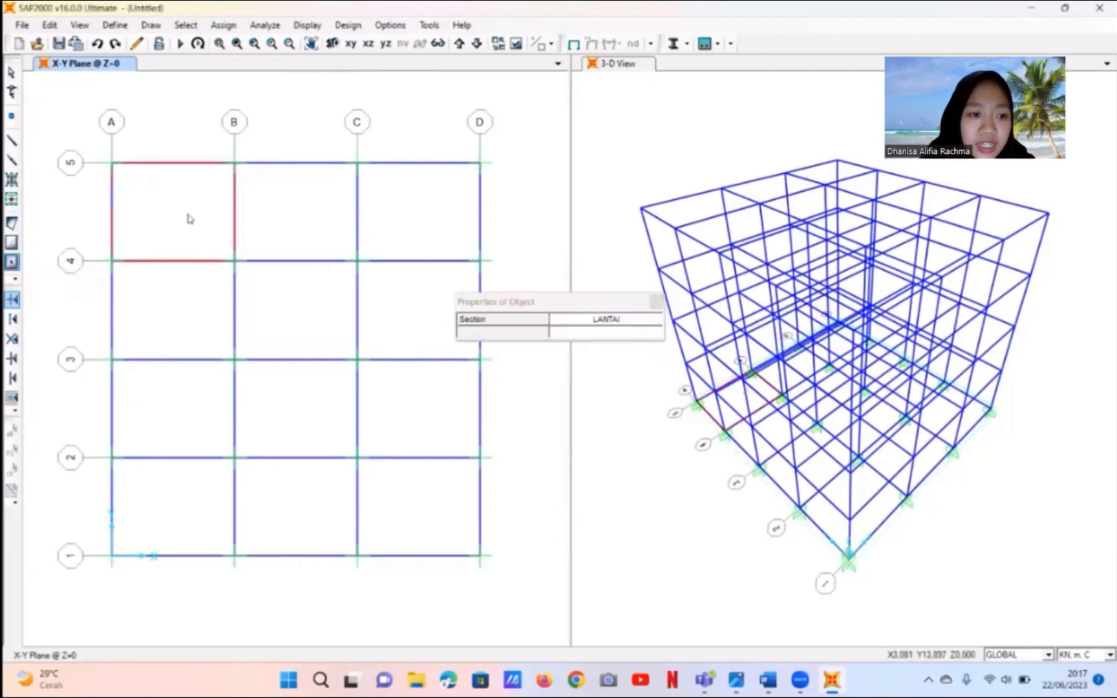
left_click(417, 211)
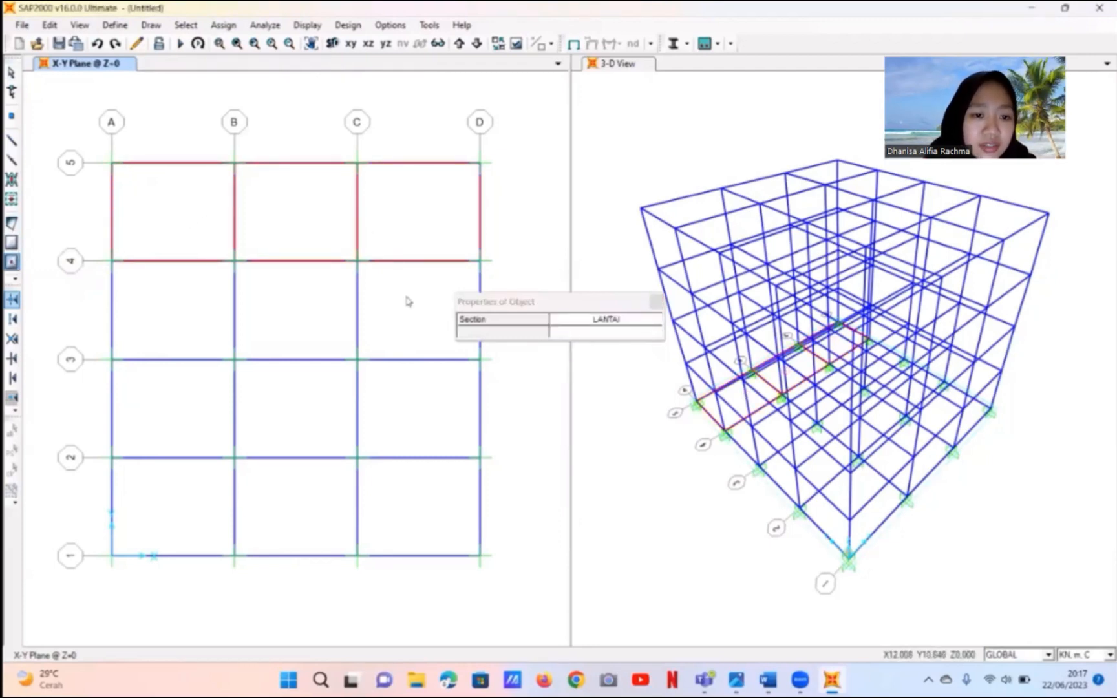
left_click(305, 309)
left_click(192, 399)
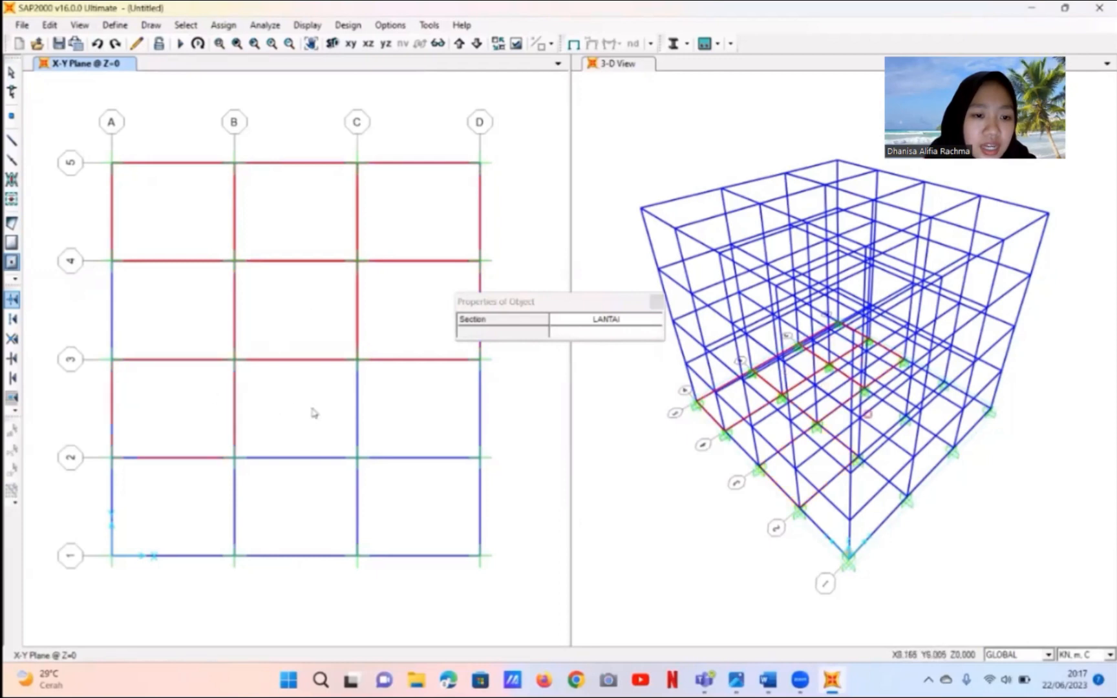
left_click(427, 417)
left_click(195, 502)
left_click(270, 508)
left_click(407, 506)
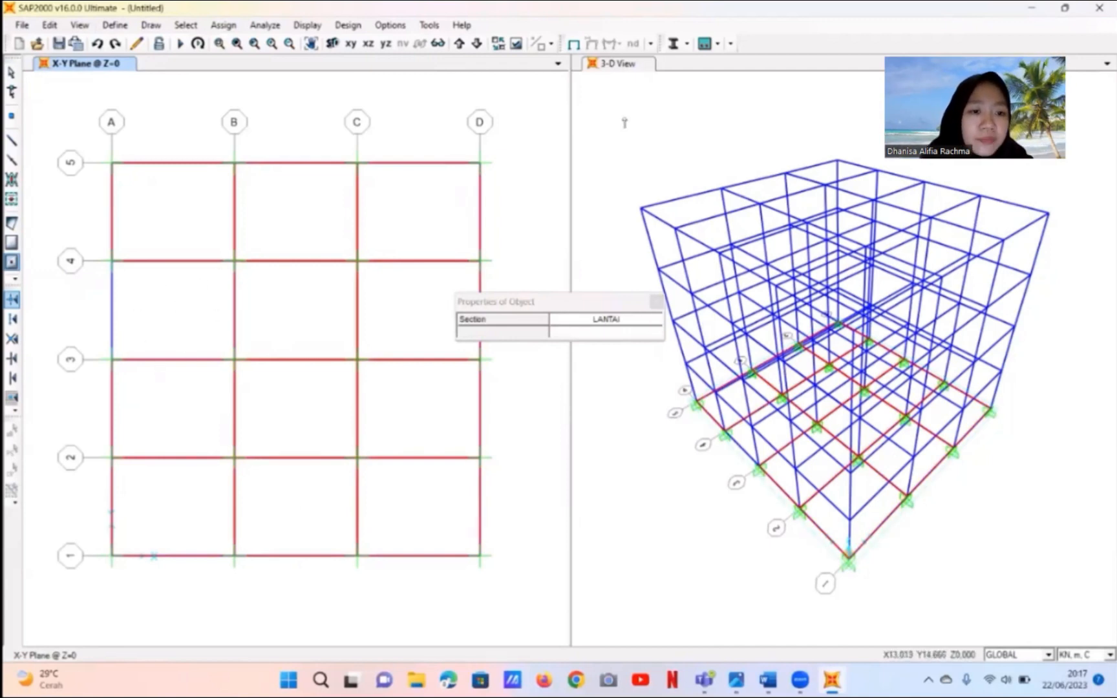
- Draw LANTAI areas on the X-Y plane at Z=3.7 in every bay except A-B between lines 3 and 4
left_click(459, 44)
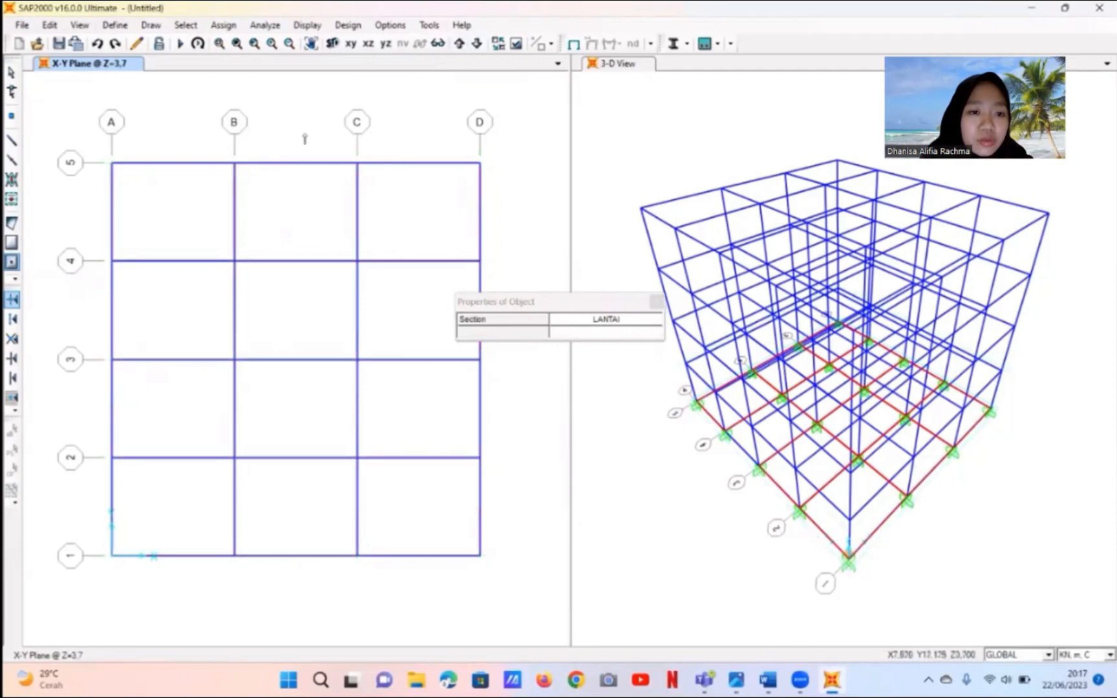
left_click(181, 216)
left_click(321, 205)
left_click(396, 208)
left_click(289, 328)
left_click(384, 322)
left_click(393, 394)
left_click(319, 405)
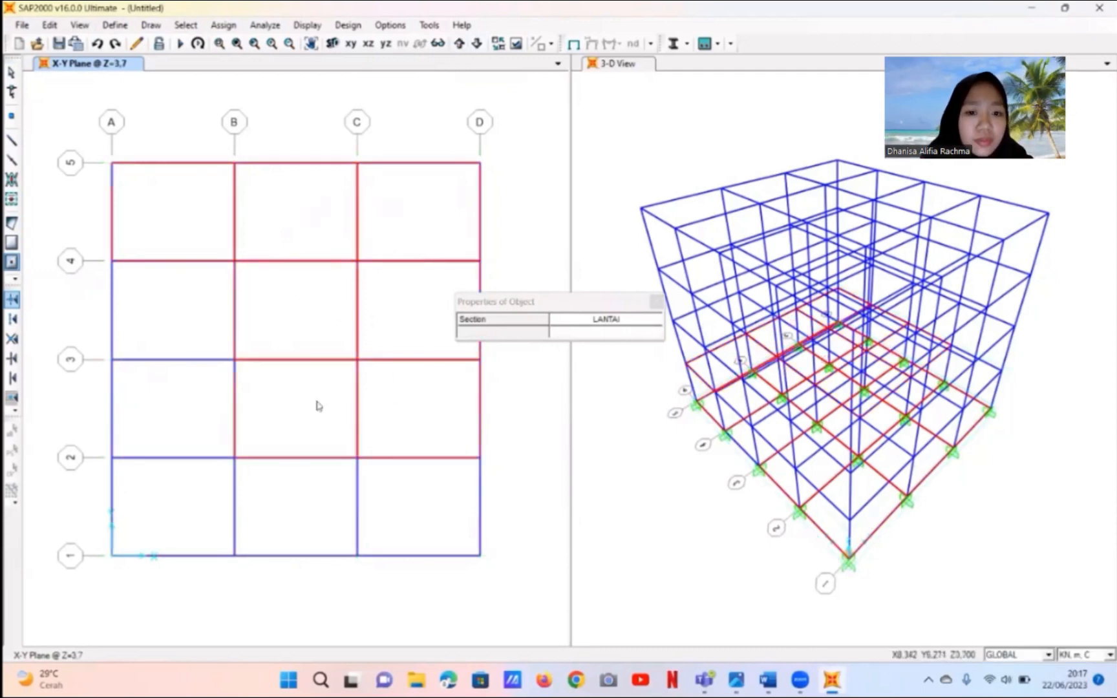
left_click(211, 402)
left_click(195, 501)
left_click(404, 506)
- Draw LANTAI areas on the X-Y plane at Z=7.4 in every bay except A-B between lines 3 and 4
left_click(459, 43)
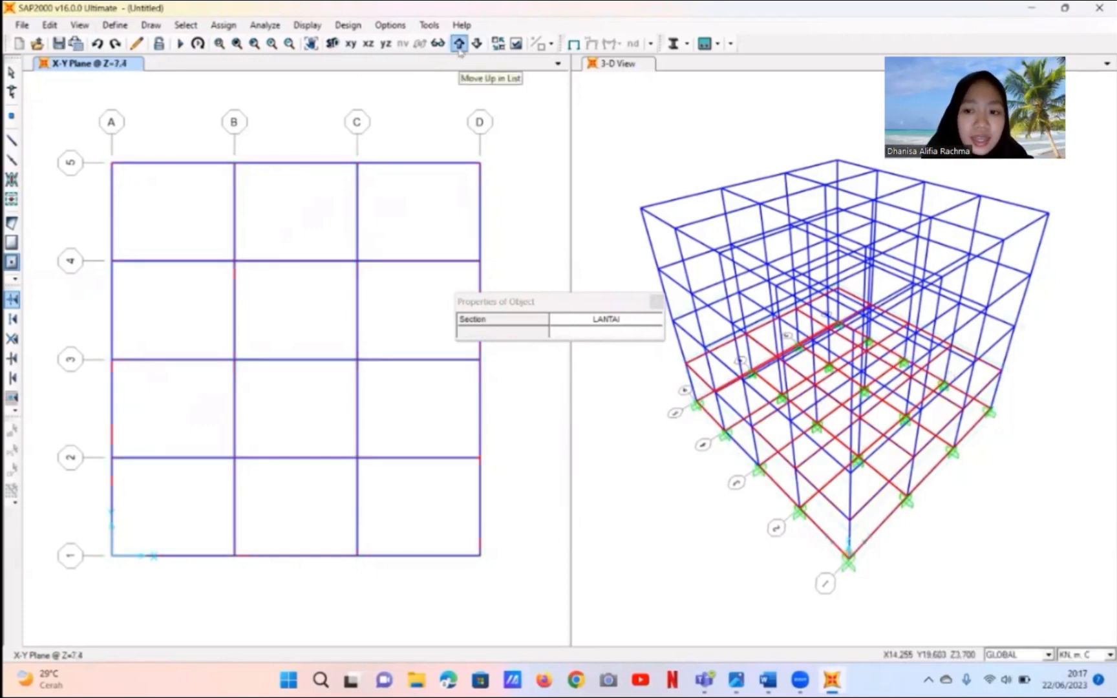
left_click(194, 205)
left_click(324, 219)
left_click(412, 213)
left_click(295, 322)
left_click(406, 318)
left_click(416, 419)
left_click(316, 424)
left_click(198, 504)
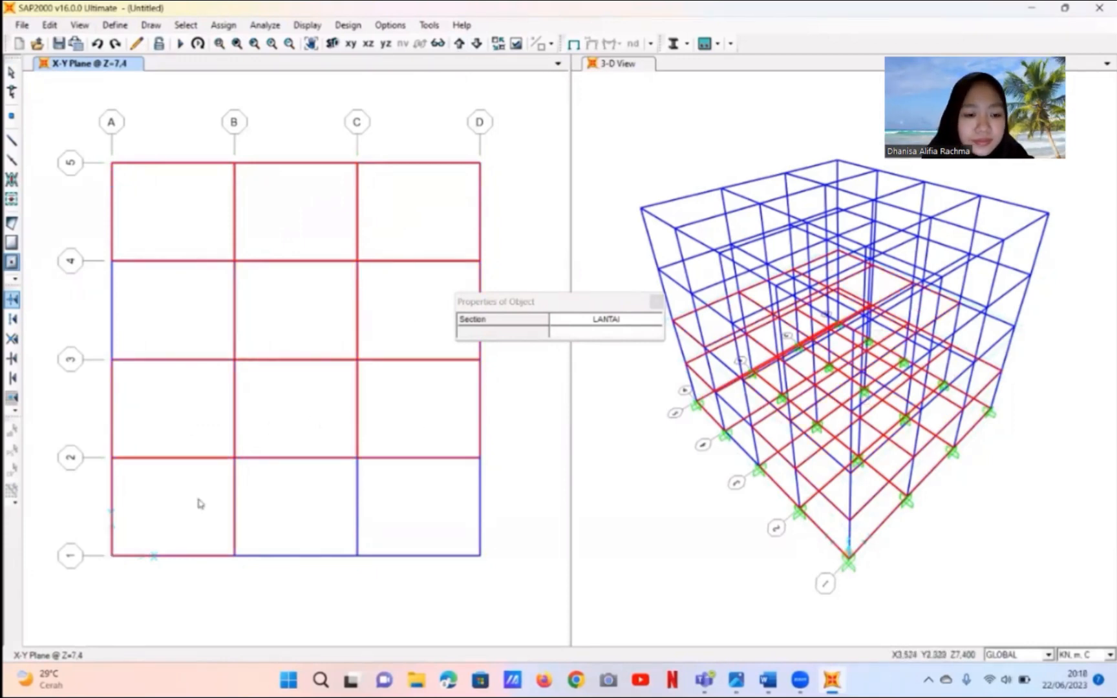
left_click(385, 503)
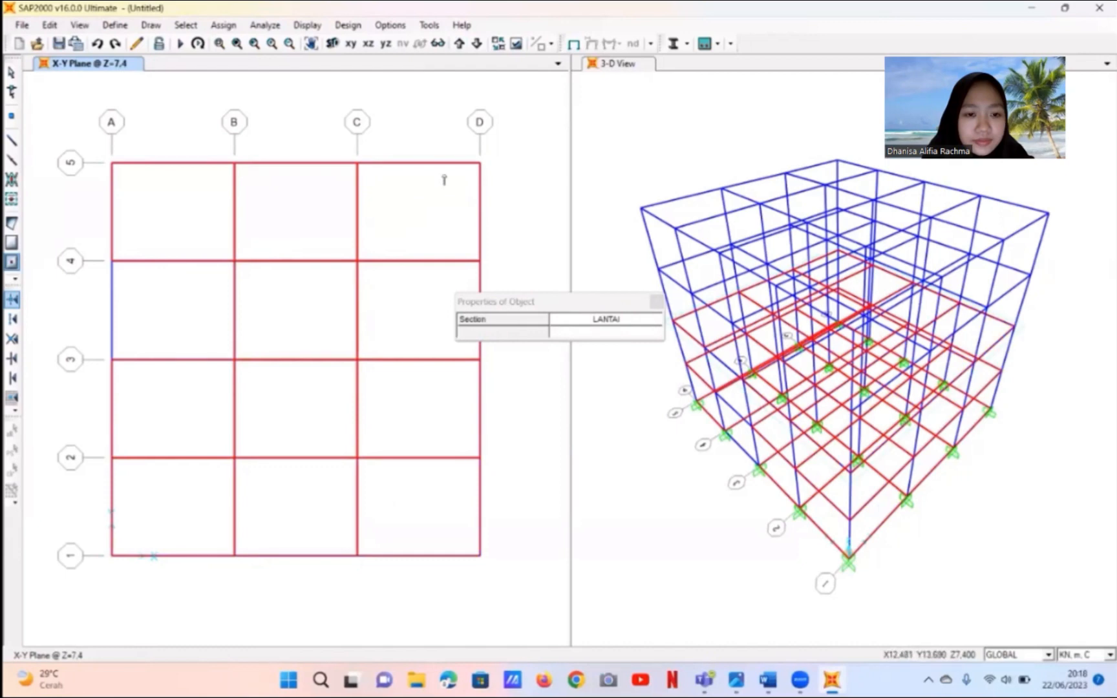
- Draw LANTAI areas at Z=11.1 in every bay except A-B between lines 3 and 4, and close the object properties
left_click(459, 43)
left_click(314, 217)
left_click(429, 217)
left_click(397, 299)
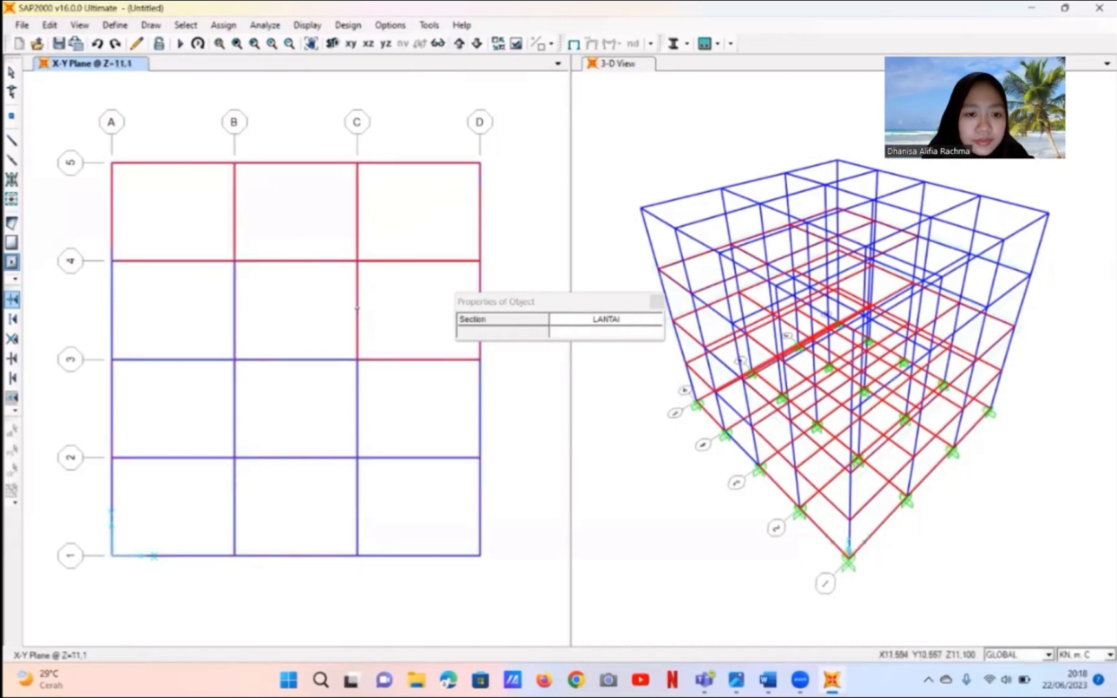
left_click(321, 344)
left_click(407, 424)
left_click(324, 419)
left_click(204, 419)
left_click(209, 493)
left_click(294, 494)
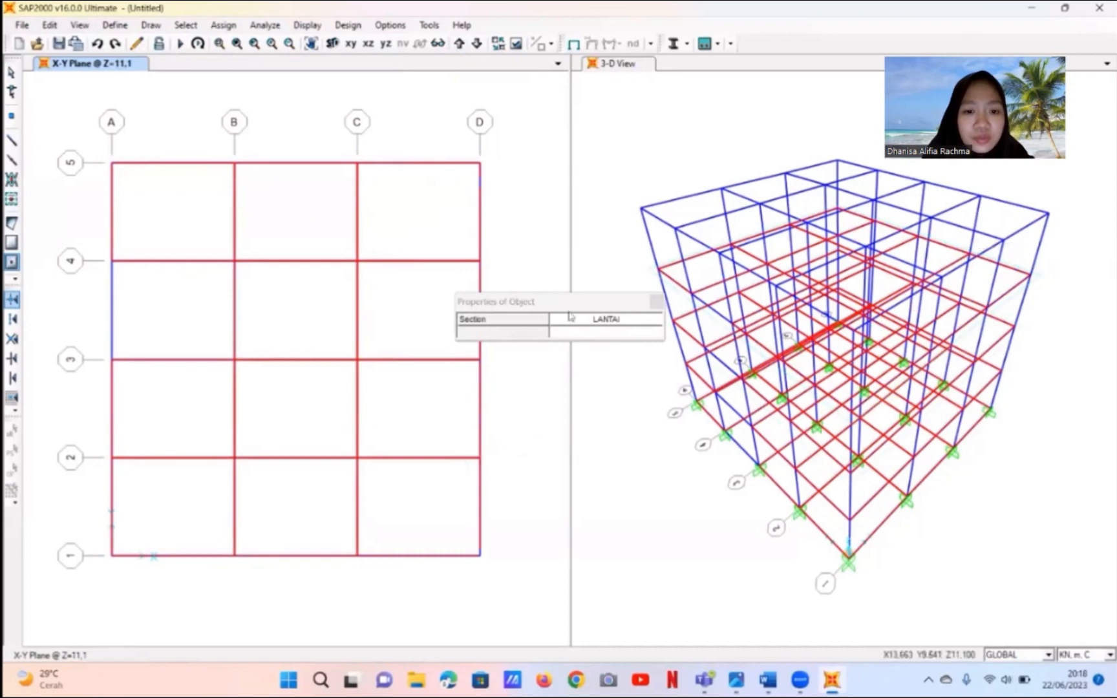
left_click(657, 301)
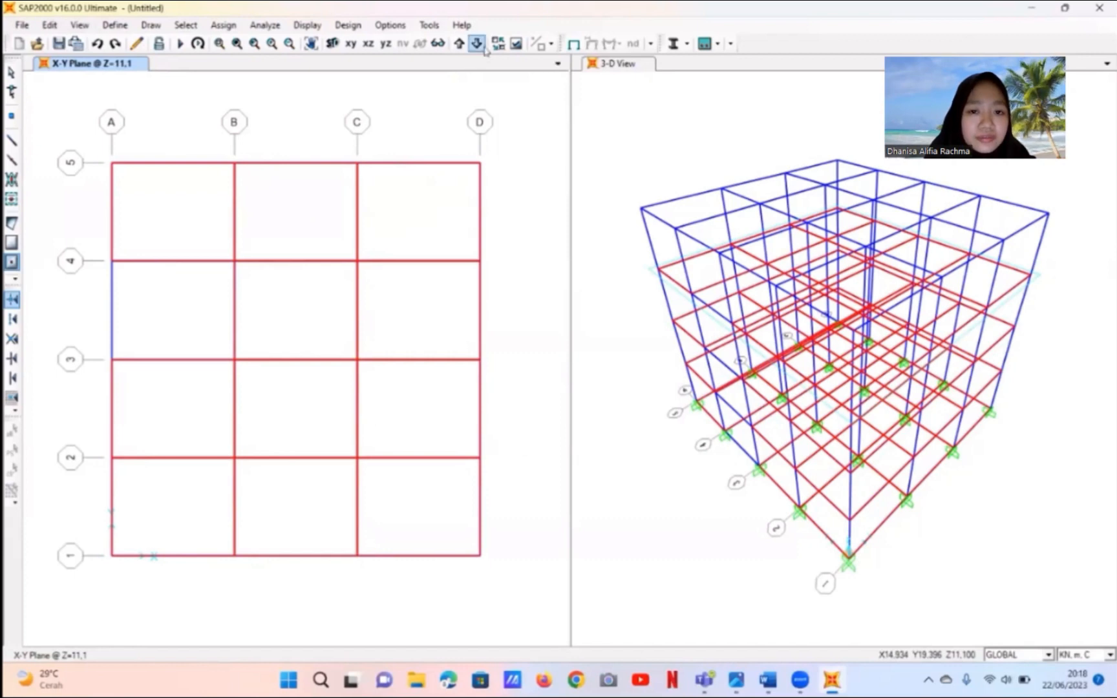
- Draw roof areas with the ATAP section at Z=14.8 in every bay except A-B between lines 3 and 4
left_click(459, 44)
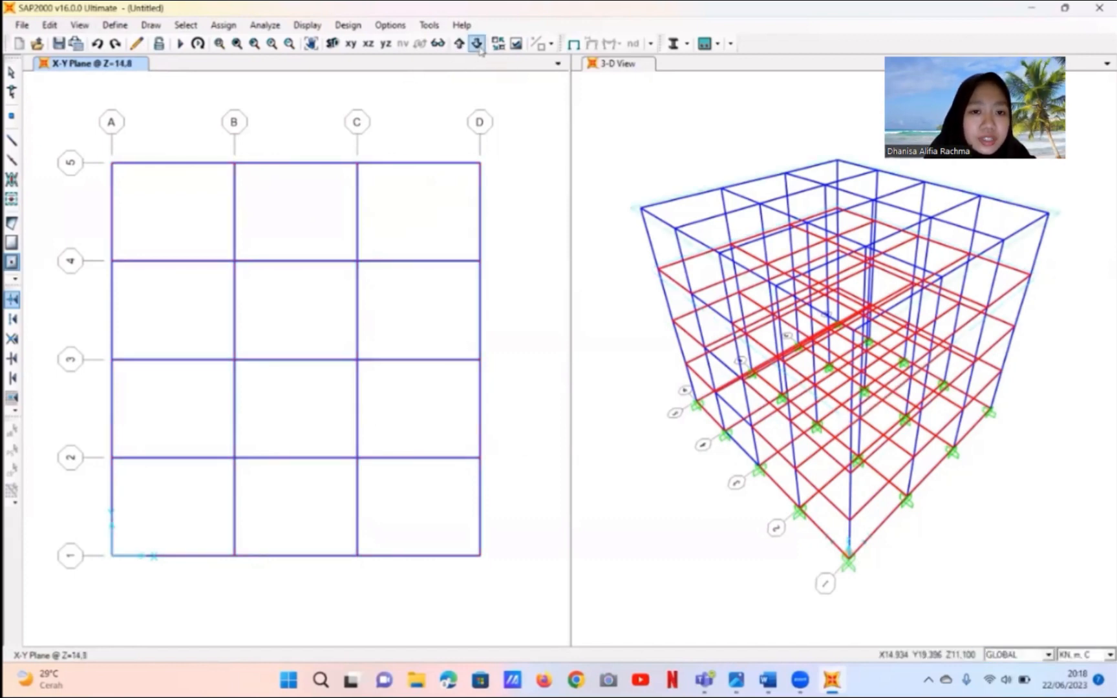
left_click(12, 262)
left_click(657, 319)
left_click(658, 319)
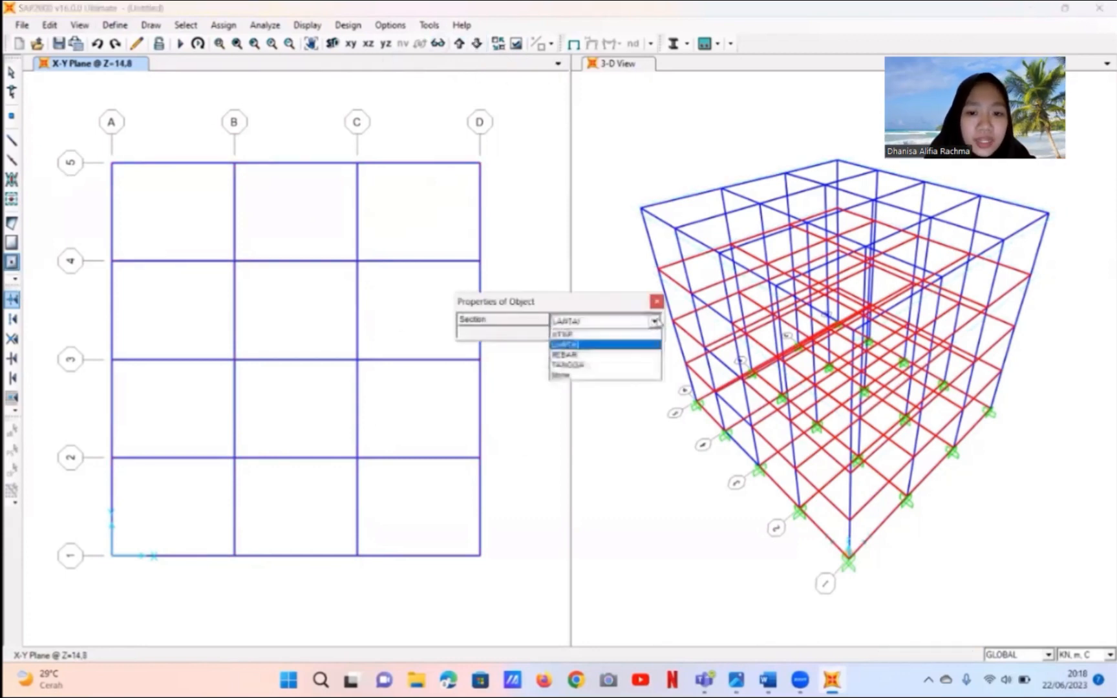
left_click(620, 332)
left_click(191, 215)
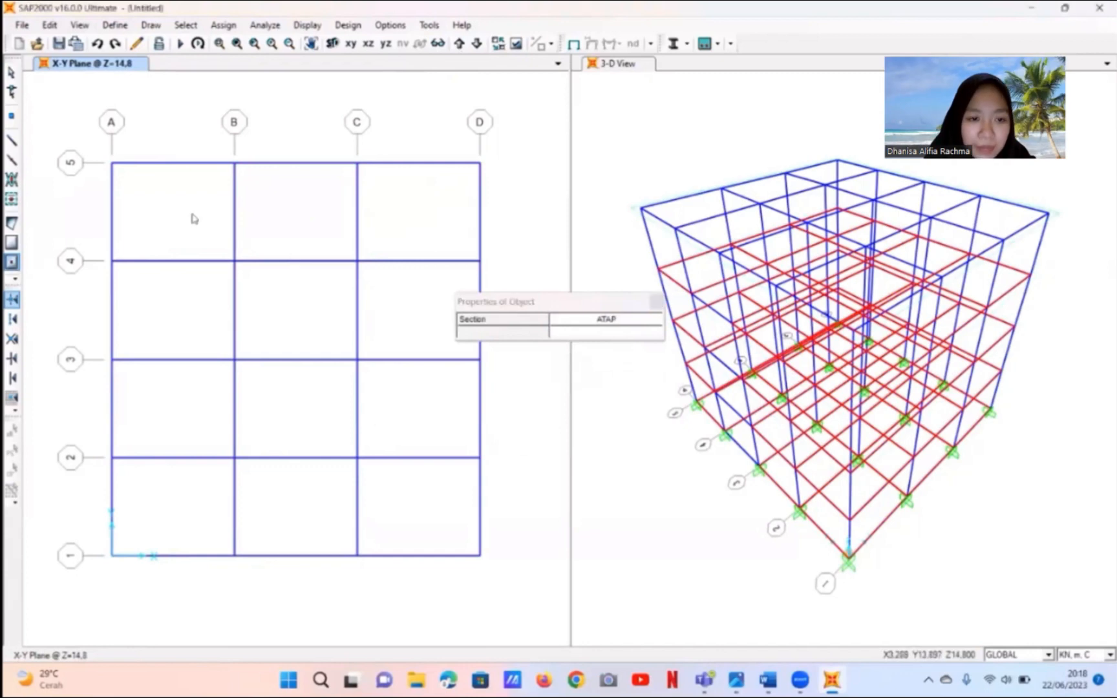
left_click(275, 223)
left_click(435, 217)
left_click(334, 295)
left_click(404, 301)
left_click(419, 375)
left_click(328, 390)
left_click(147, 412)
left_click(165, 494)
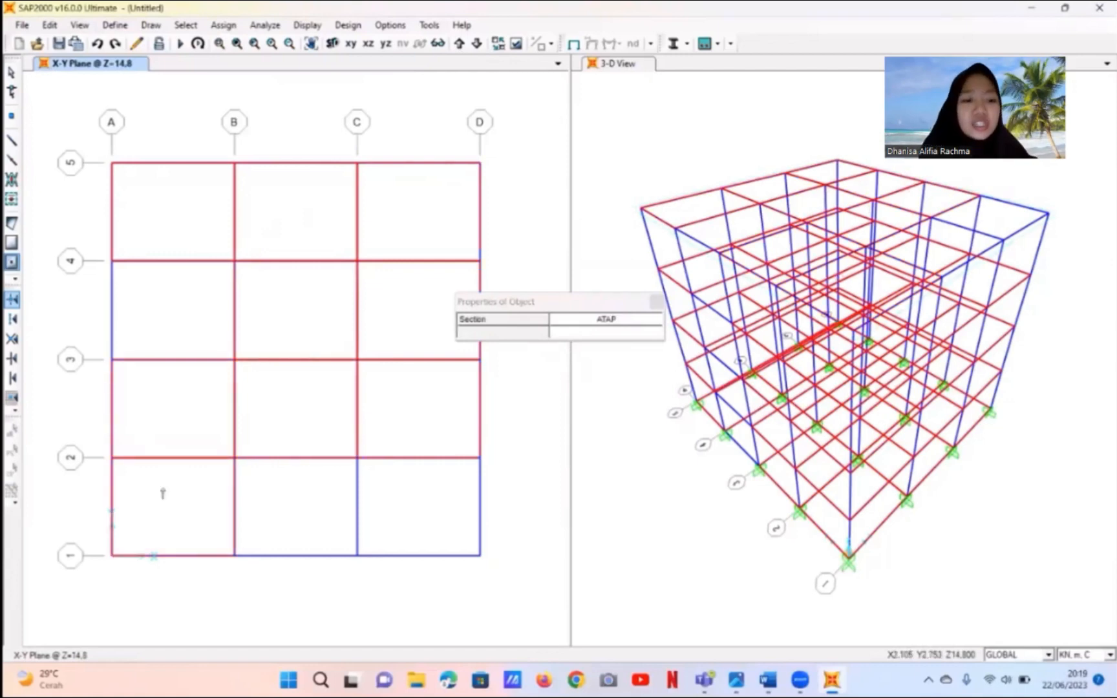
left_click(274, 507)
left_click(423, 504)
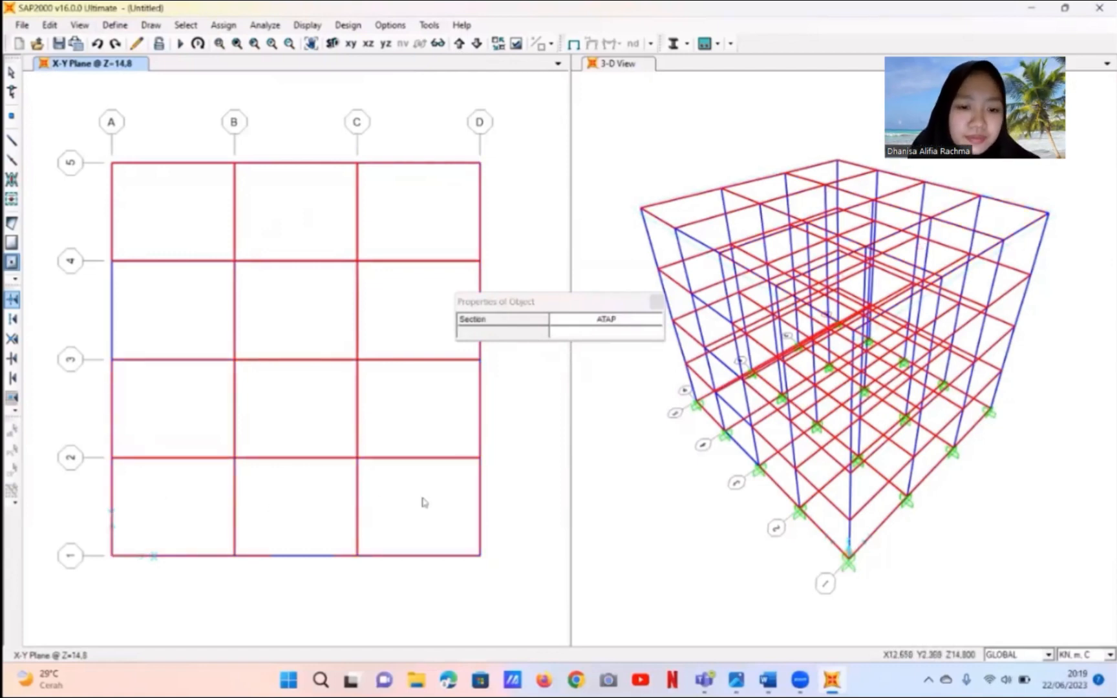
left_click(657, 301)
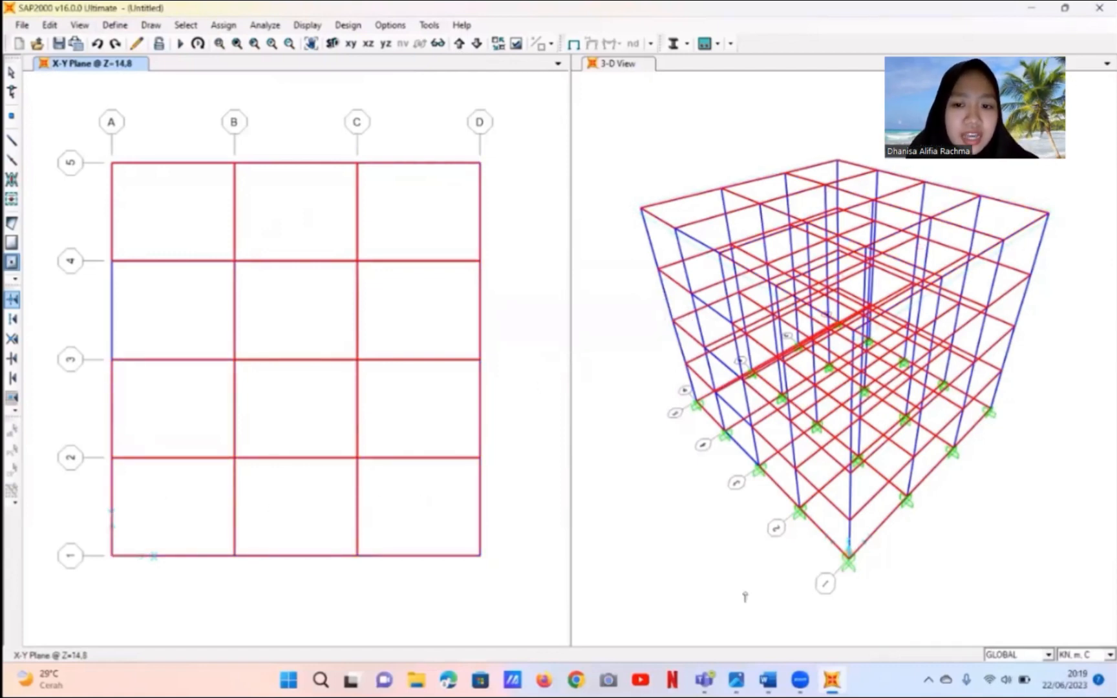
- Display the X-Y plane at Z=0 and open the GLOBAL grid system's data for editing
left_click(745, 595)
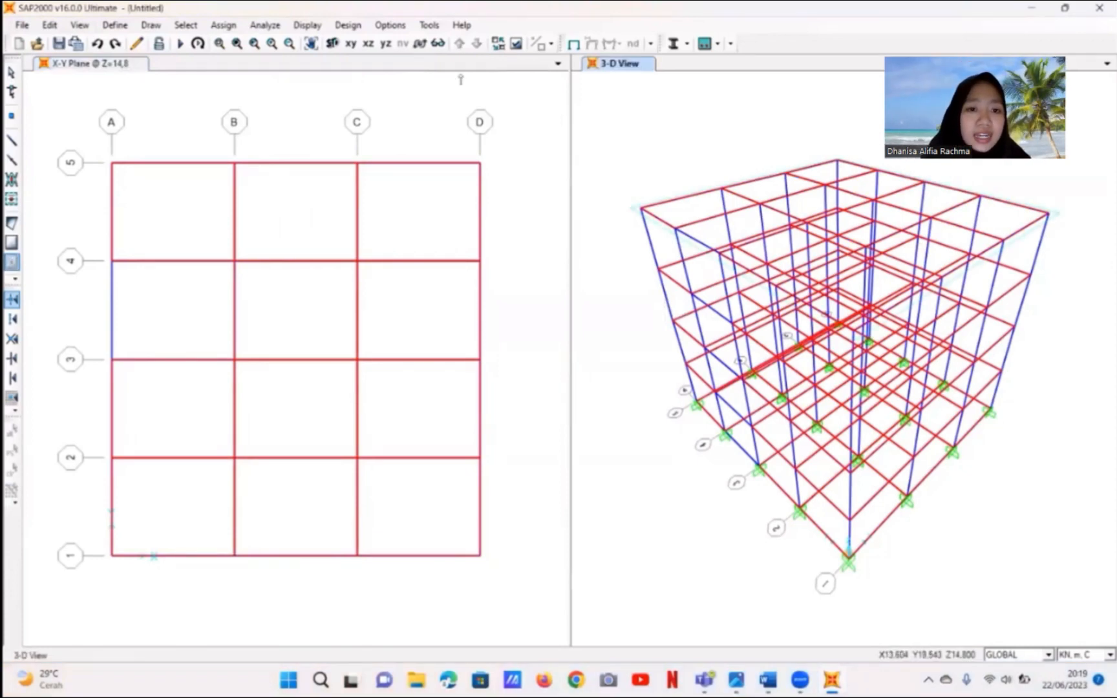
left_click(415, 105)
left_click(458, 44)
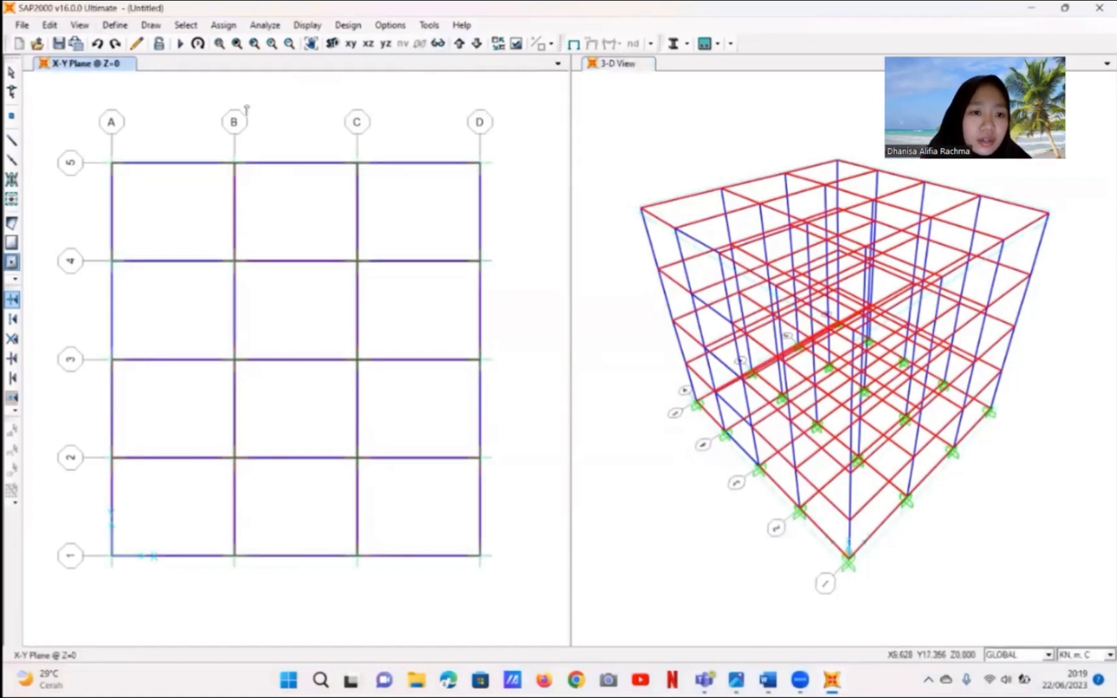
right_click(284, 90)
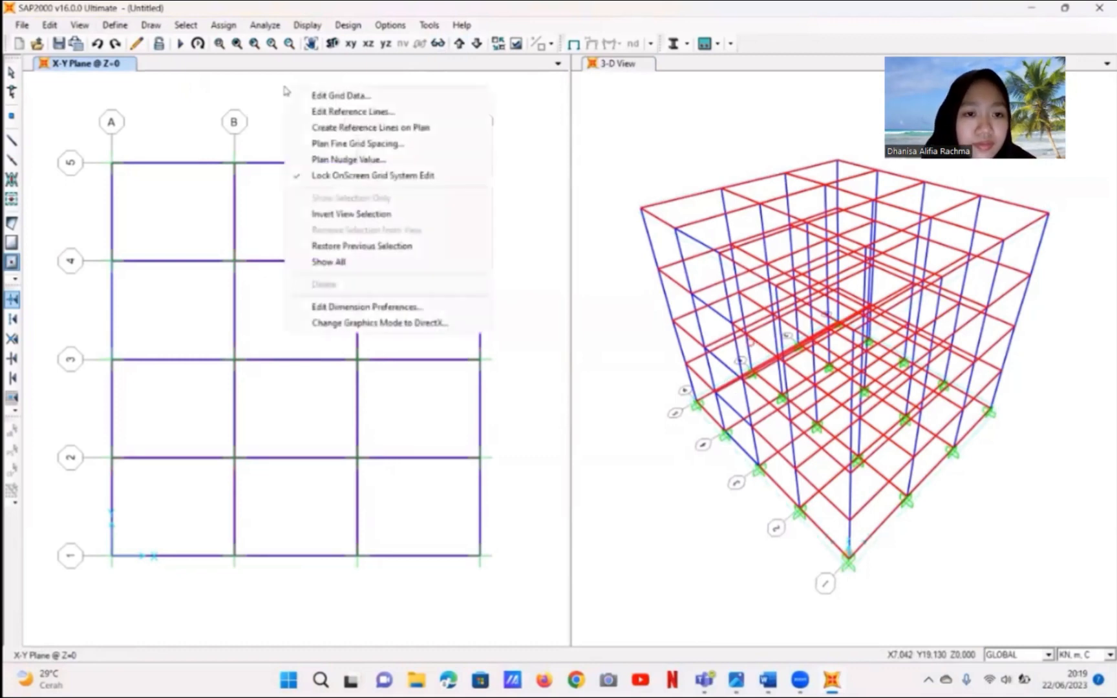
left_click(358, 97)
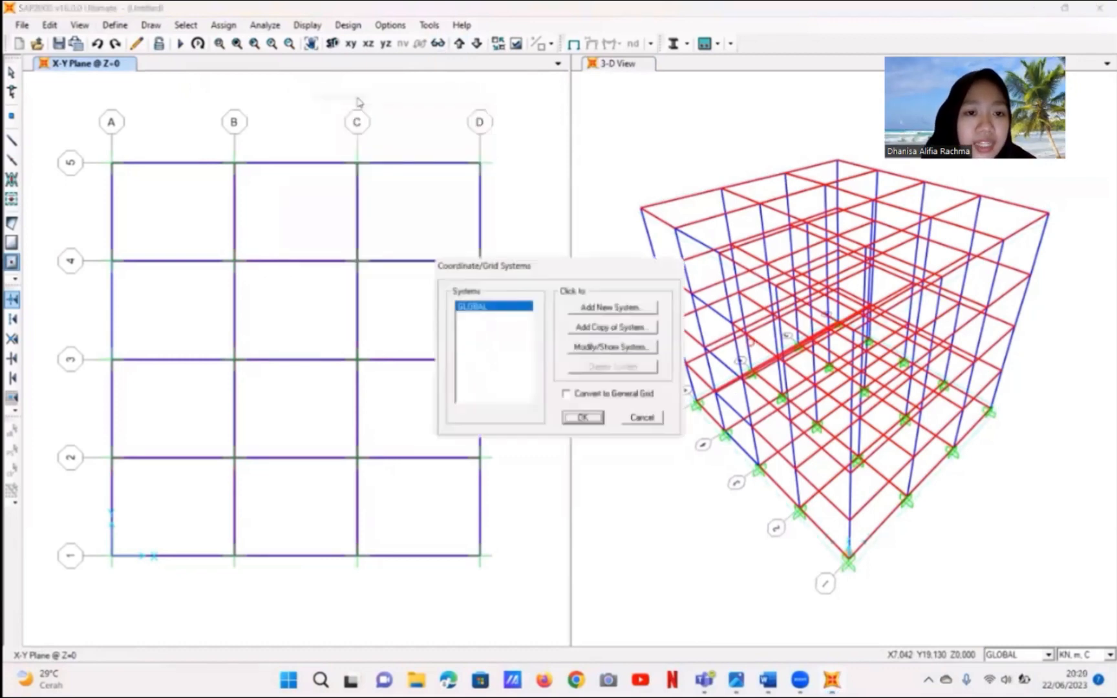
left_click(598, 348)
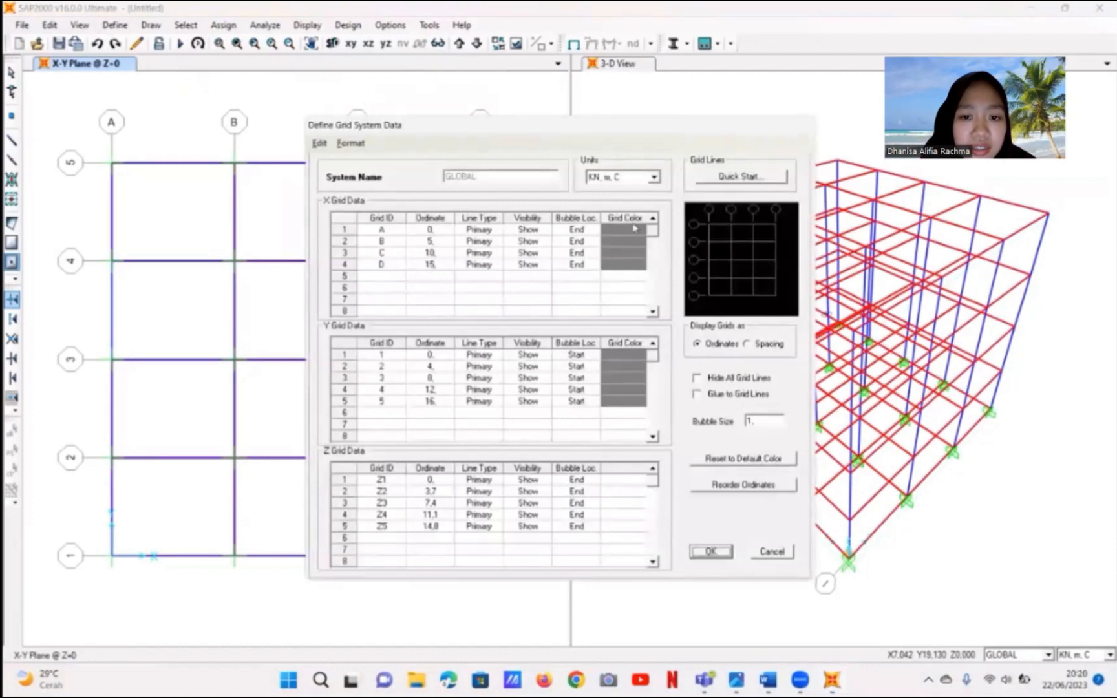
- Add an X grid line AA at ordinate 1 with line type Primary, visibility Show and bubble location End
left_click(392, 278)
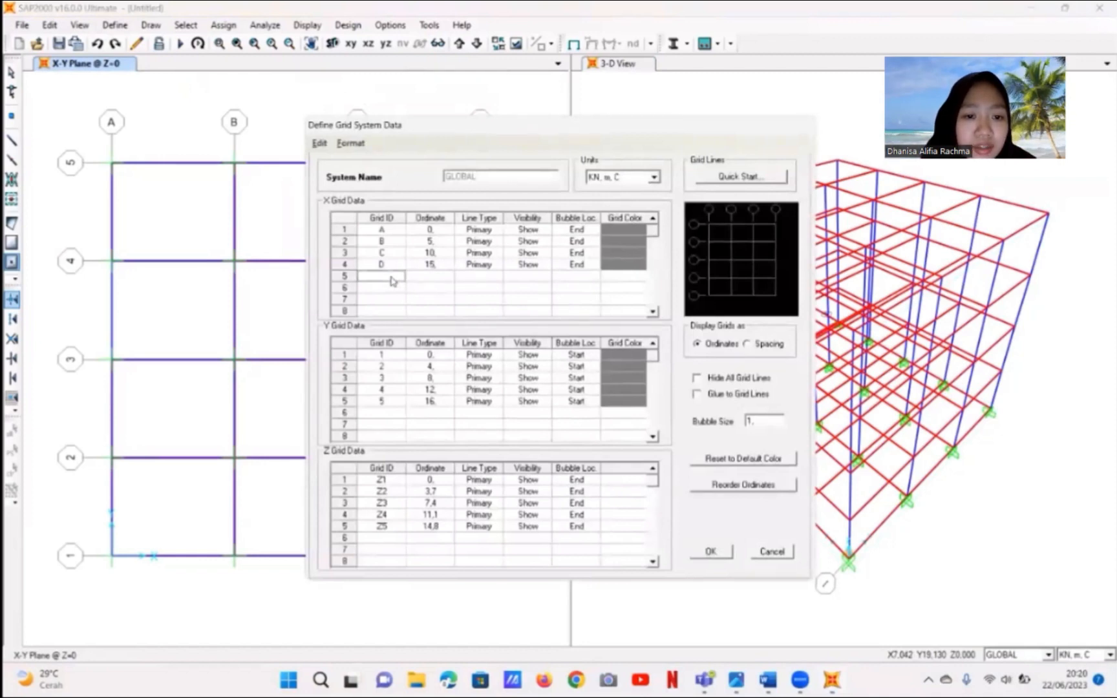
type("AA")
left_click(435, 278)
type("1")
left_click(476, 277)
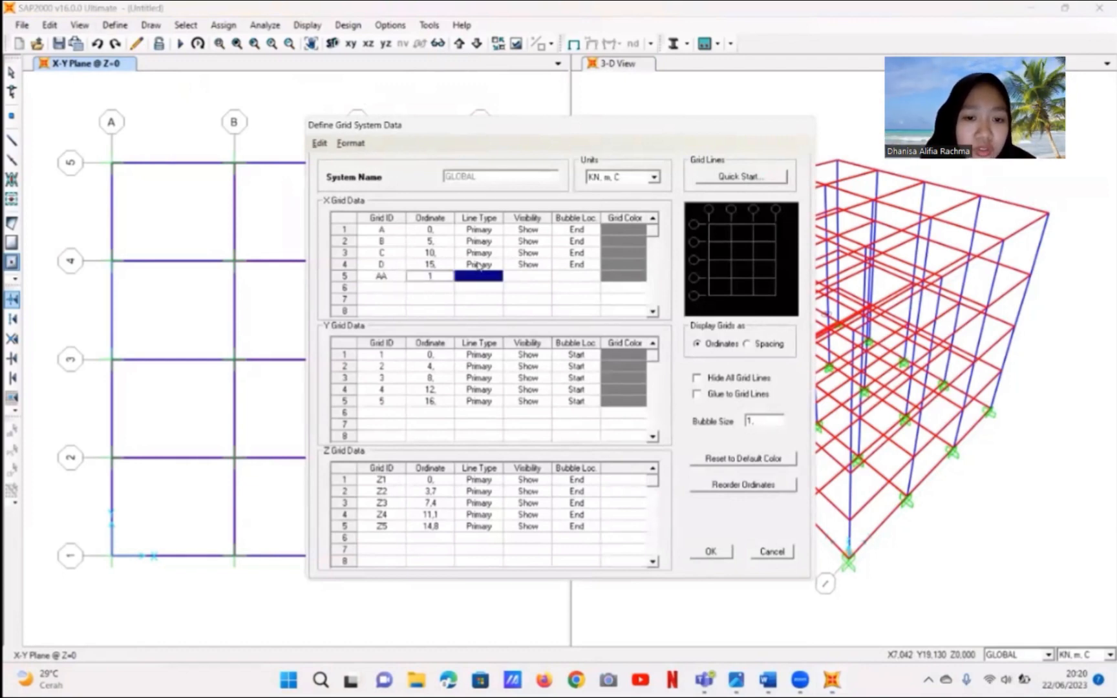
left_click(479, 266)
key("shift+Right")
key("shift+Right")
key("ctrl+c")
left_click(480, 277)
key("ctrl+v")
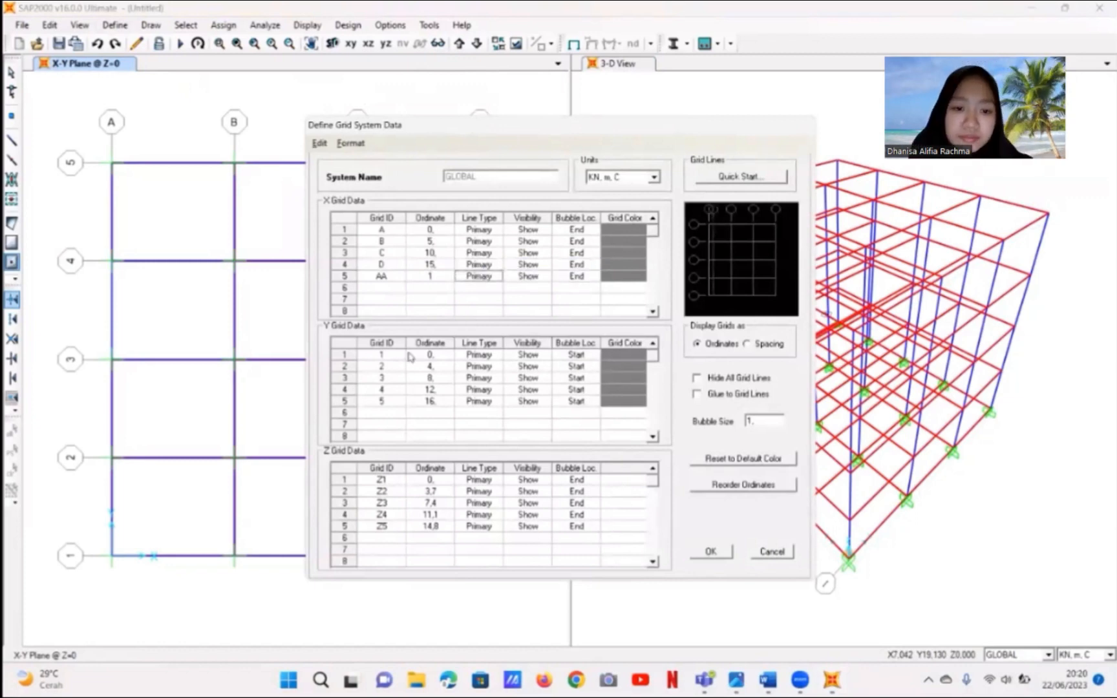
- Add a Y grid line 33 at ordinate 10 with Primary, Show and Start settings, and set line 5's bubble location to End
left_click(384, 414)
type("33")
left_click(440, 413)
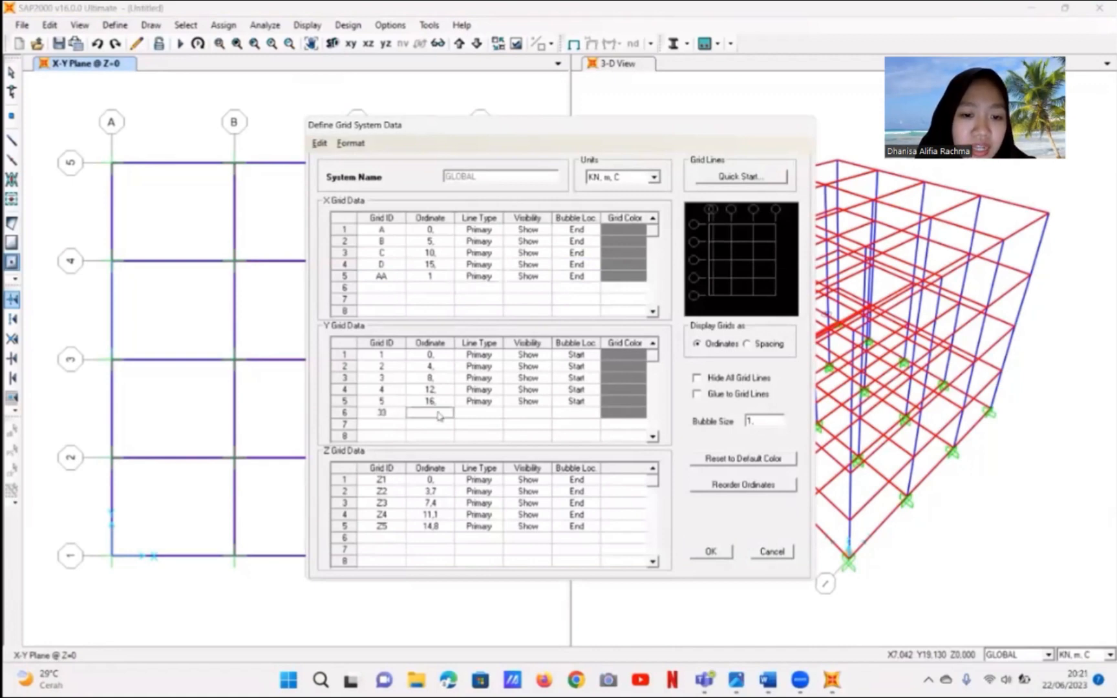
type("10")
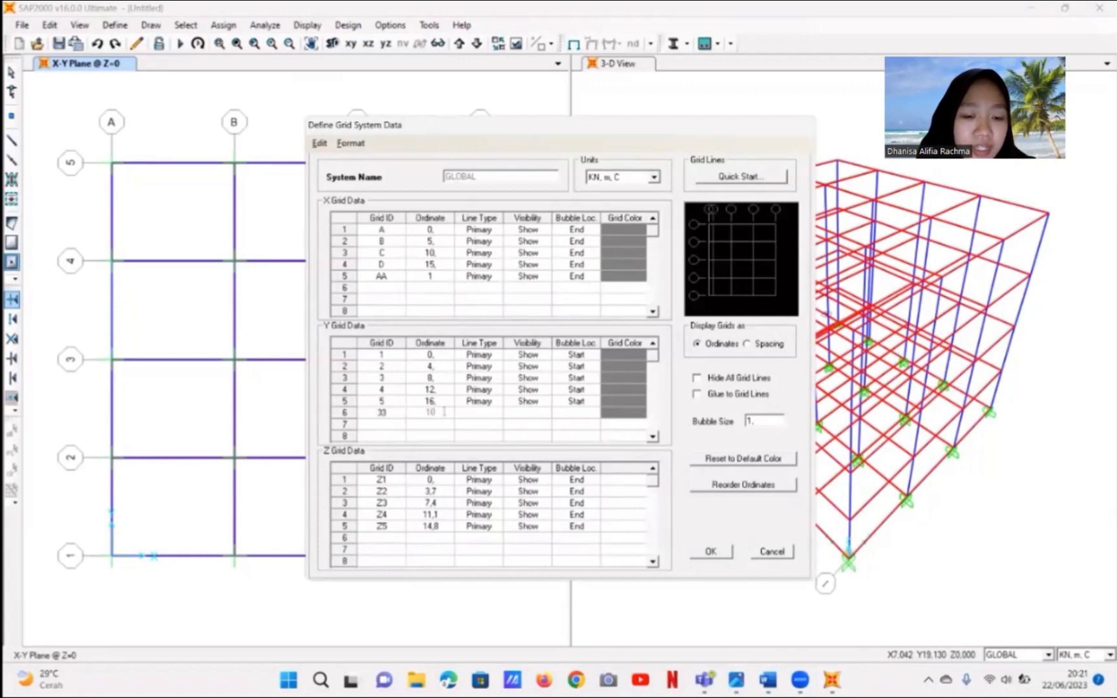
left_click(474, 403)
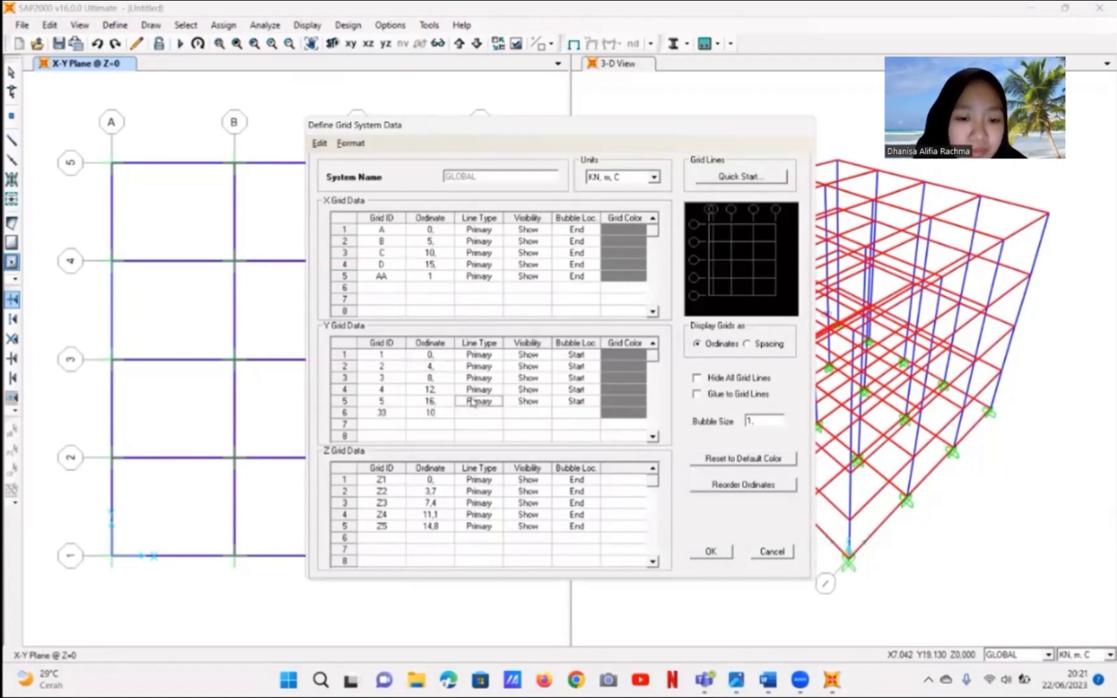
key("shift+Right")
key("shift+Right")
key("ctrl+c")
left_click(477, 413)
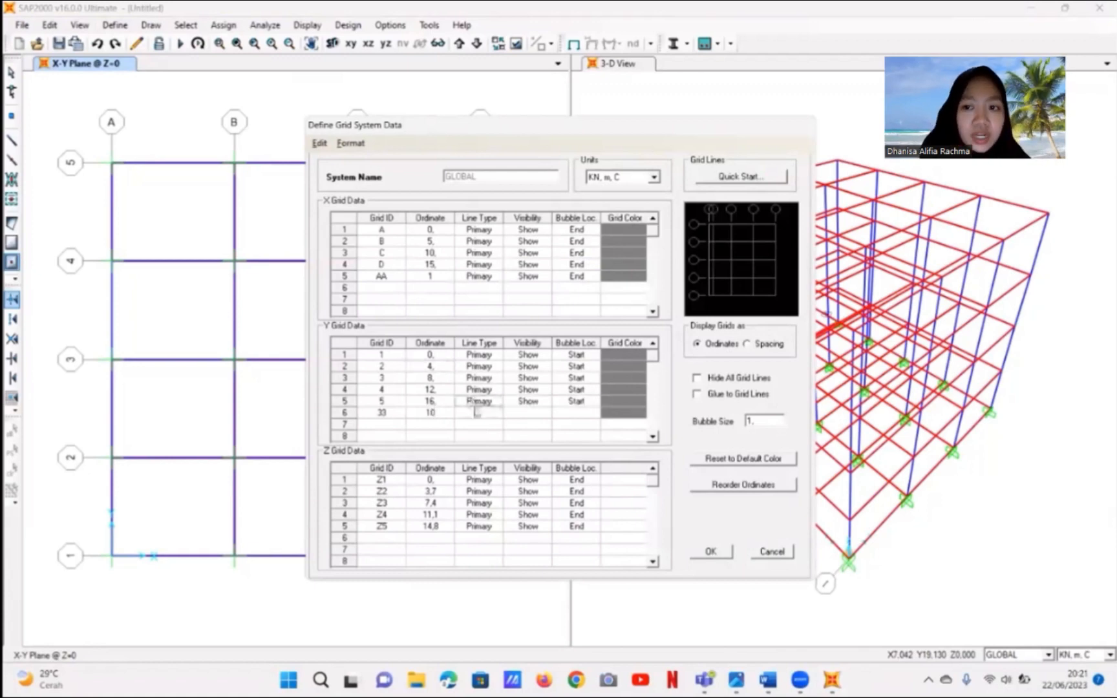
key("ctrl+v")
left_click(476, 412)
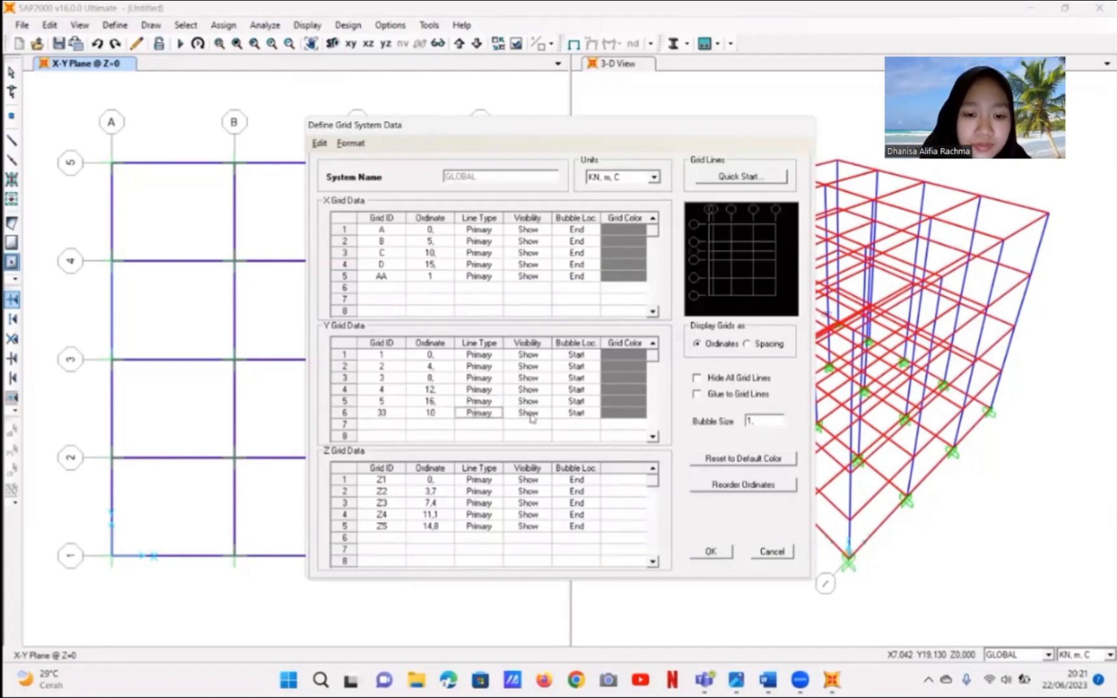
left_click(577, 402)
left_click(577, 402)
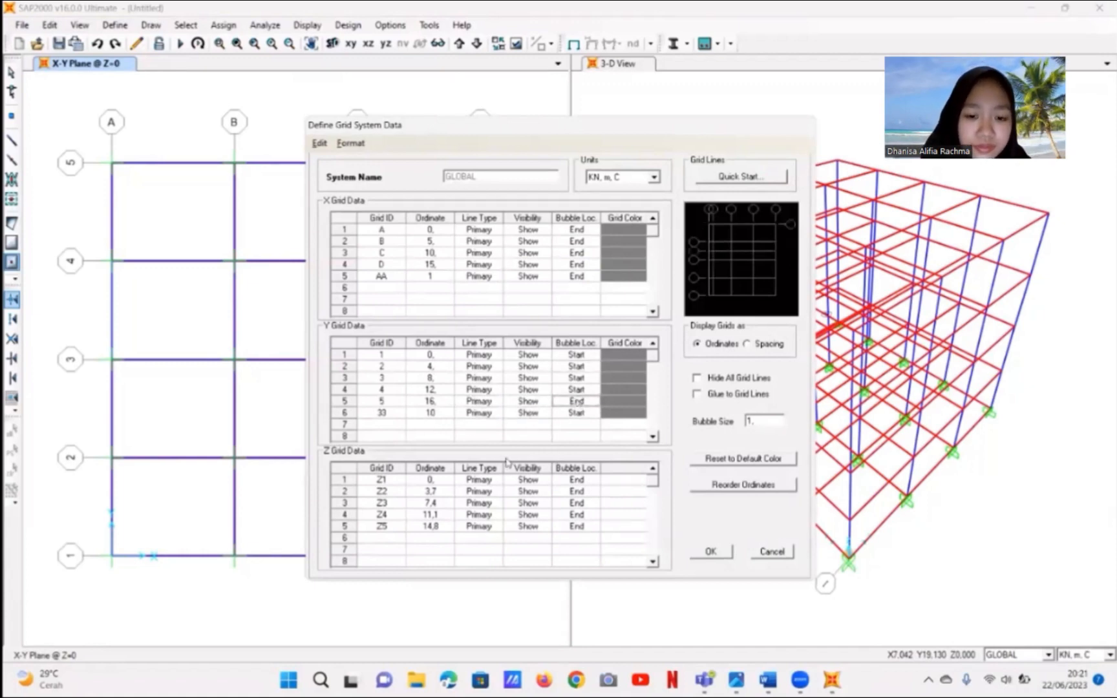
- Add a Z grid line Z11 at ordinate 1,85 in the GLOBAL grid system
left_click(380, 538)
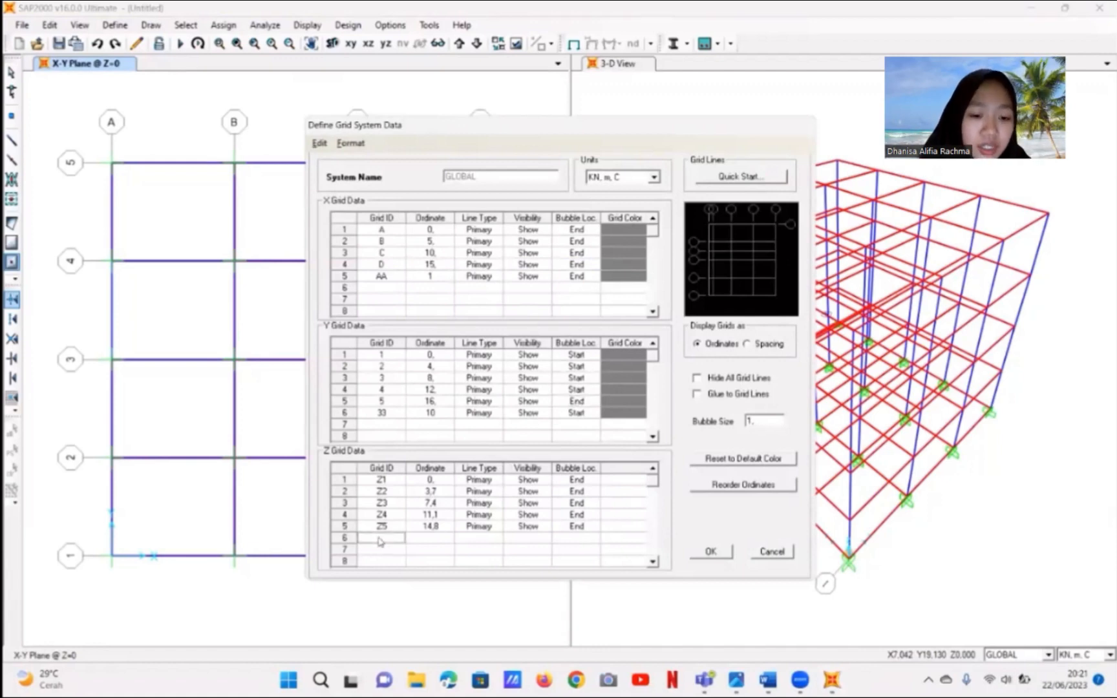
left_click(380, 540)
type("Z11")
left_click(438, 538)
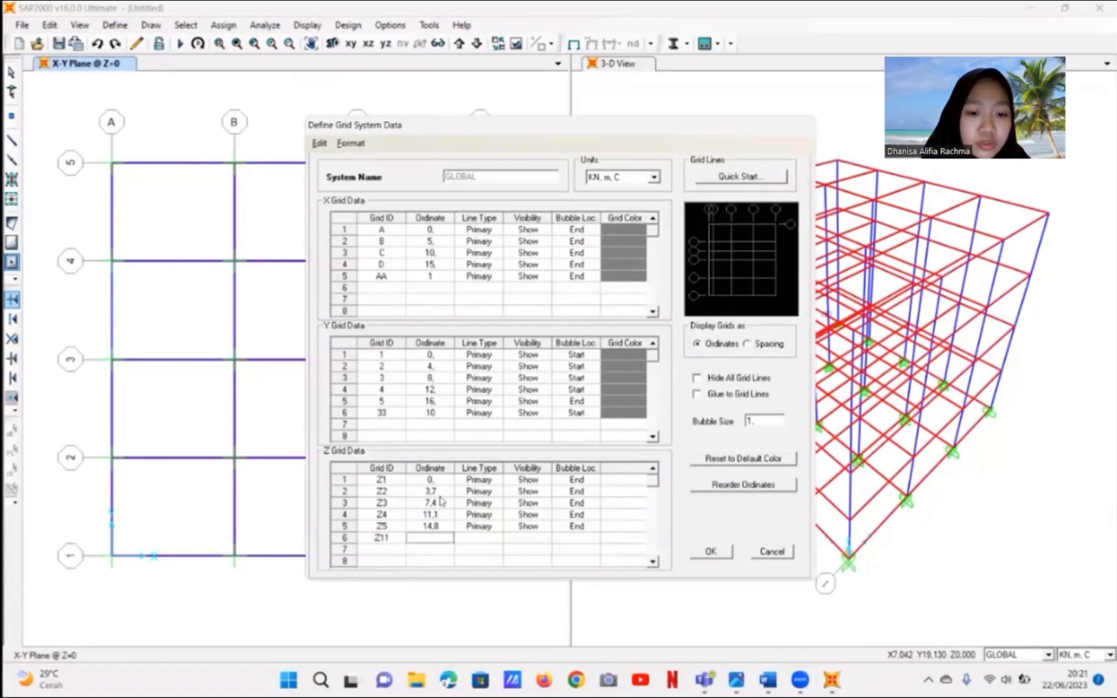
type("1,85")
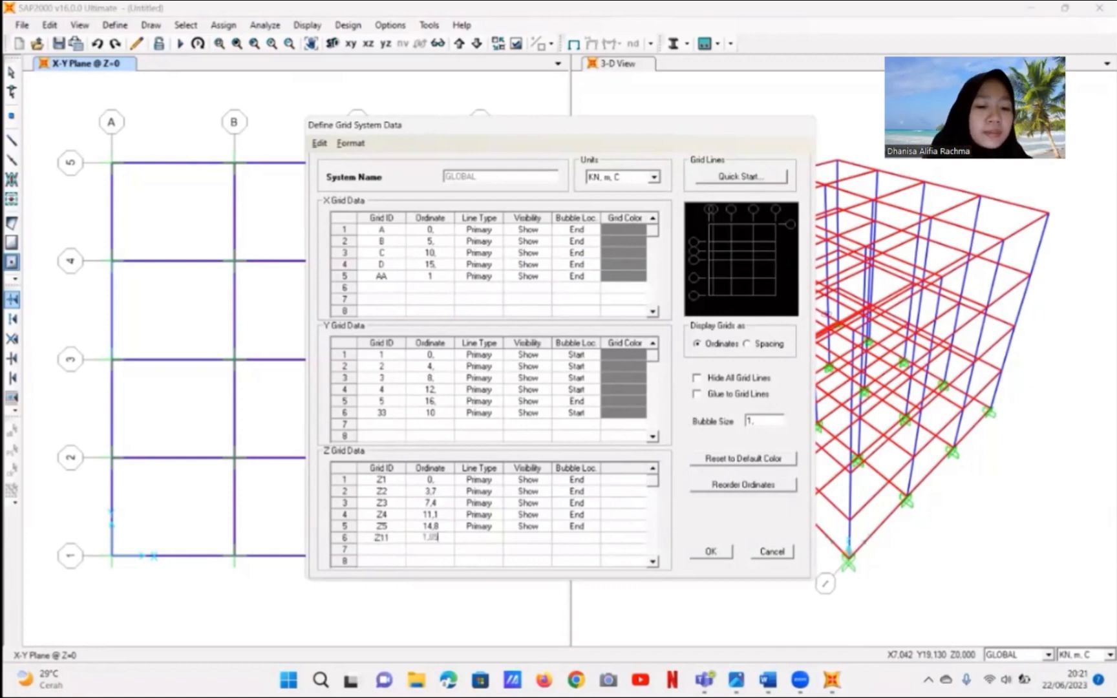
- Add a Z grid line Z22 at ordinate 5,55, entered as the sum 3,7+1,85
left_click(388, 550)
type("Z22")
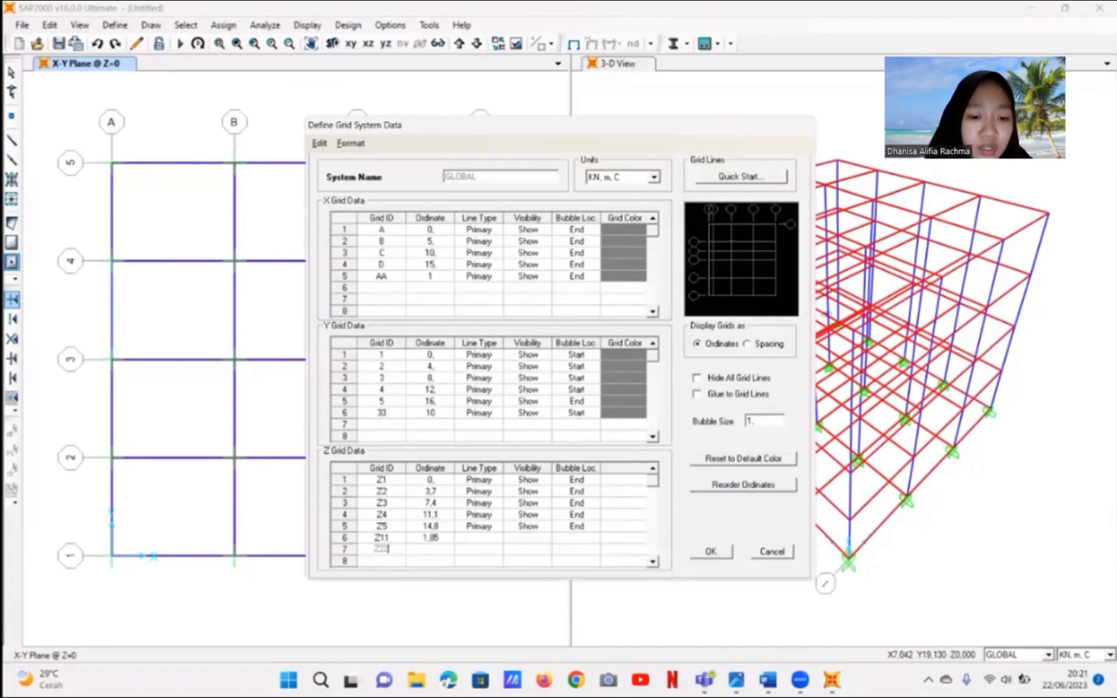
left_click(425, 551)
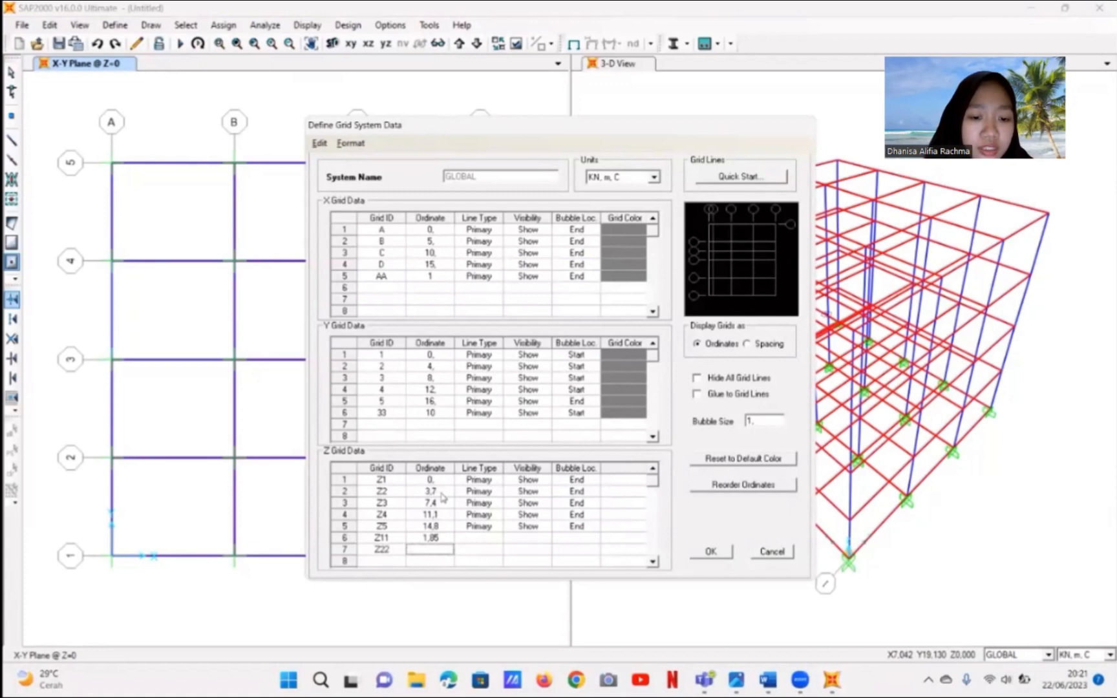
type("3,7")
key("BackSpace")
key("BackSpace")
key("BackSpace")
type("5,55")
type(",85")
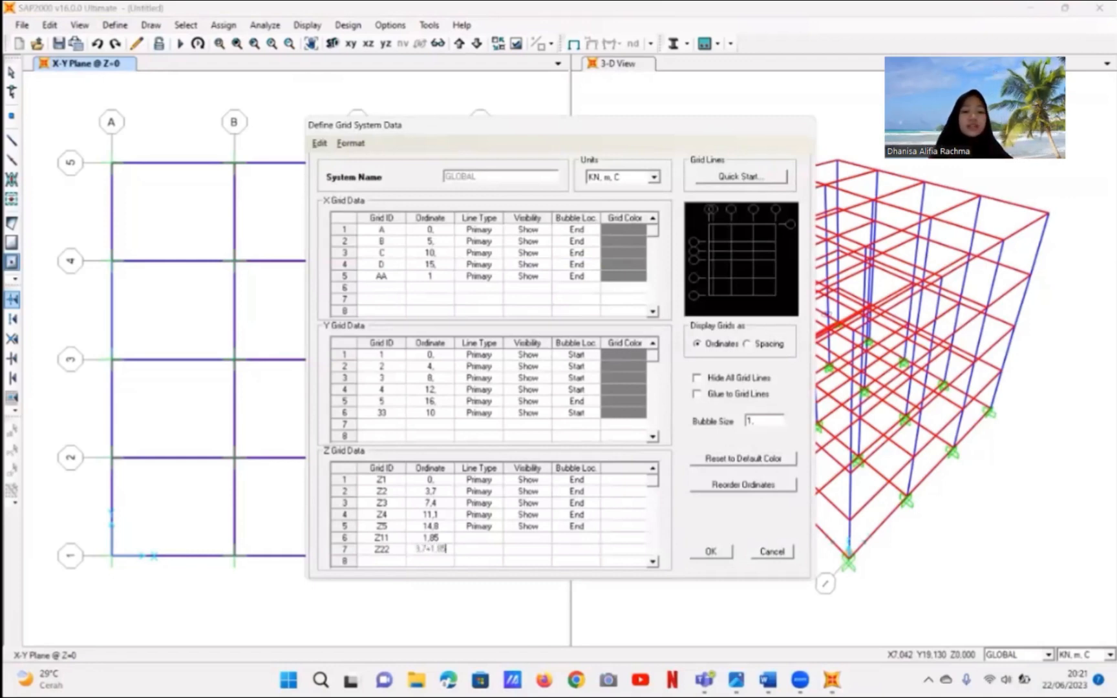
left_click(383, 554)
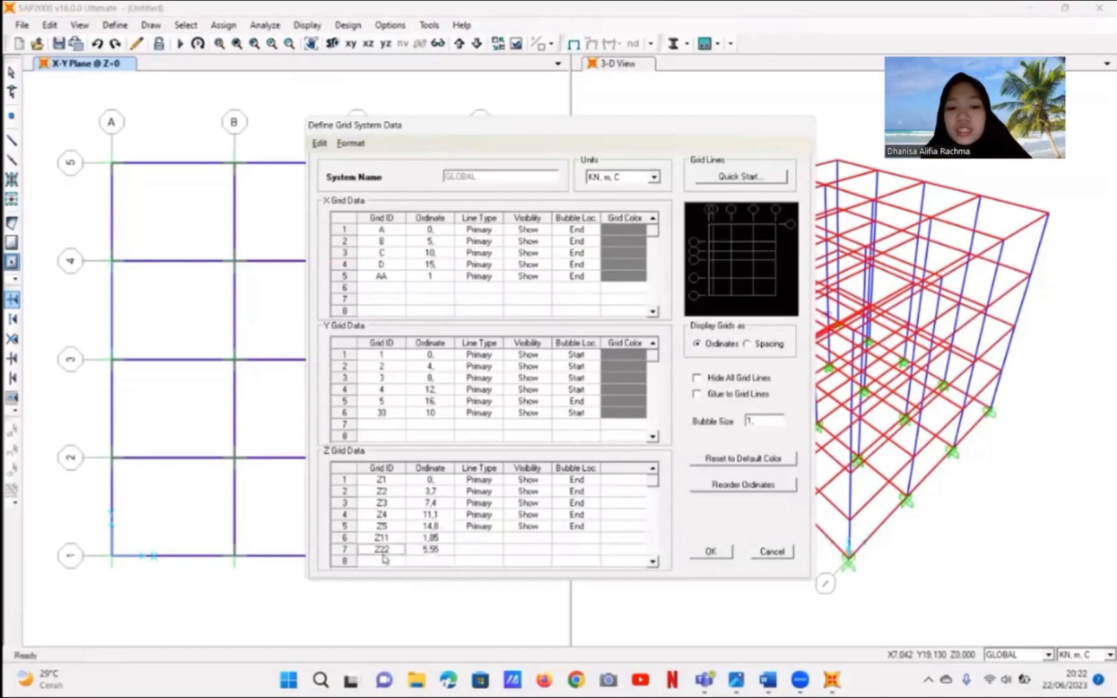
- Add a Z grid line Z33 with its ordinate 1,85 above Z3, at 9,25
left_click(383, 561)
left_click(382, 560)
type("Z33")
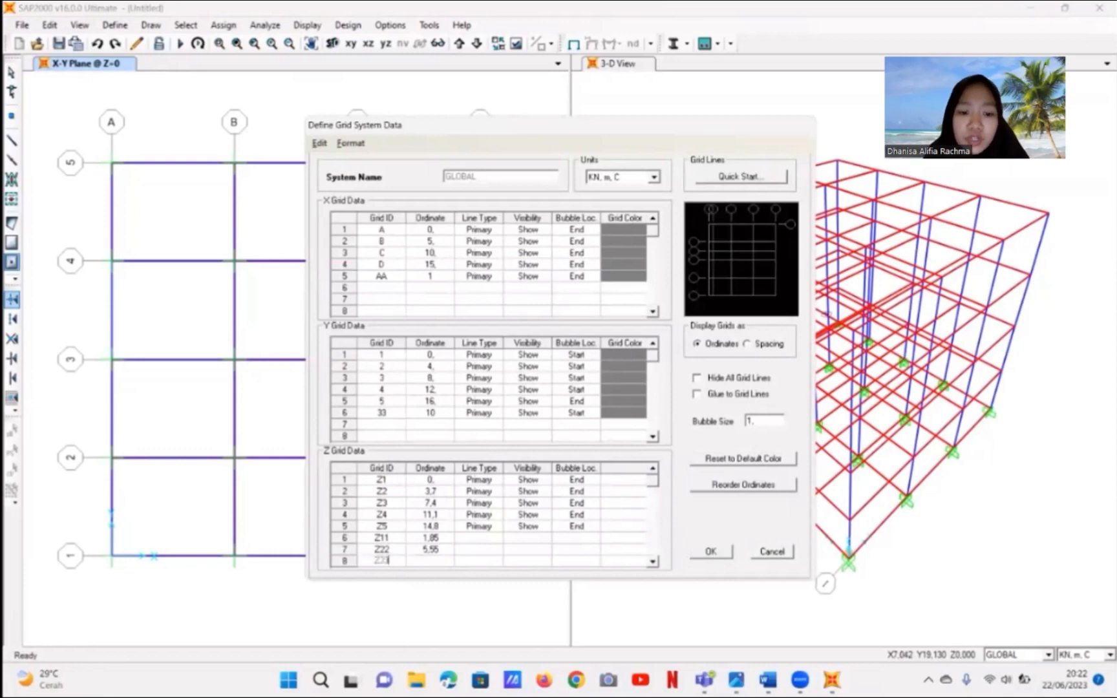
left_click(424, 561)
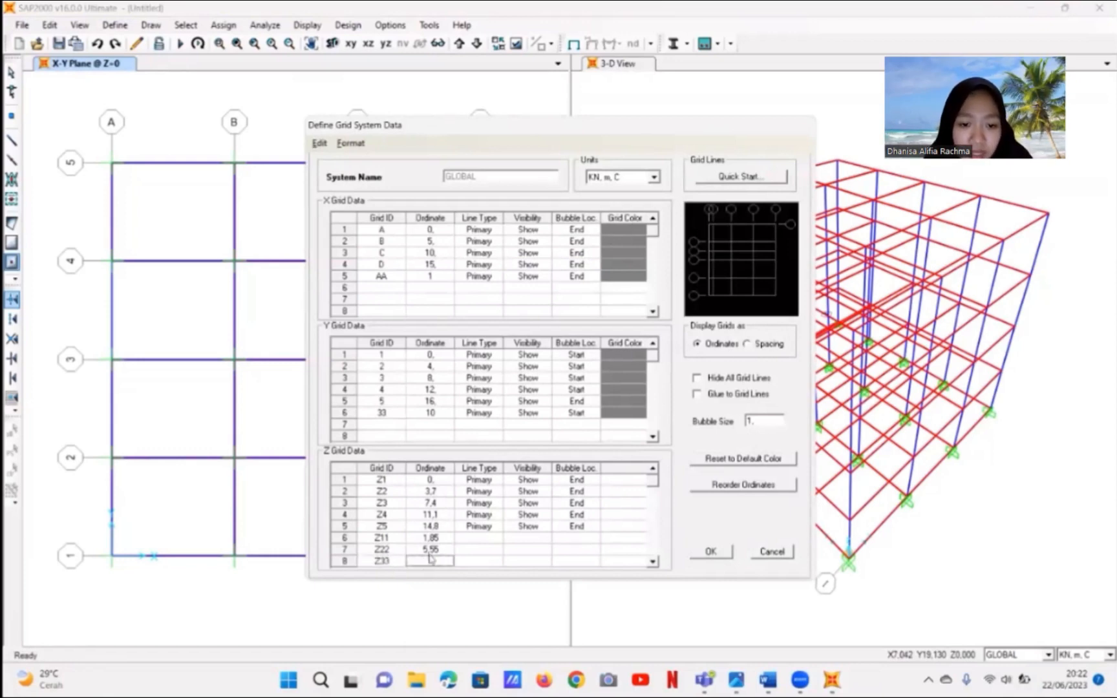
left_click(432, 557)
type("7.4")
type("4")
type("1")
type(".85")
key("Return")
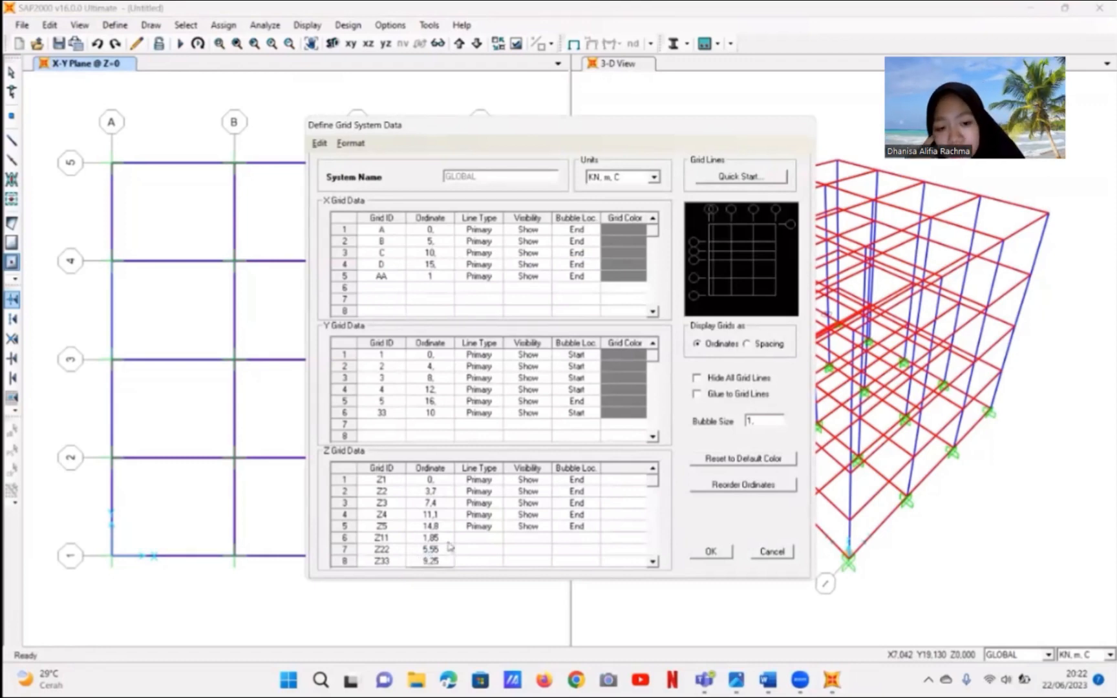
- Add a Z grid line Z44 at ordinate 12,95, entered as the sum 11,1+1,85
left_click(653, 562)
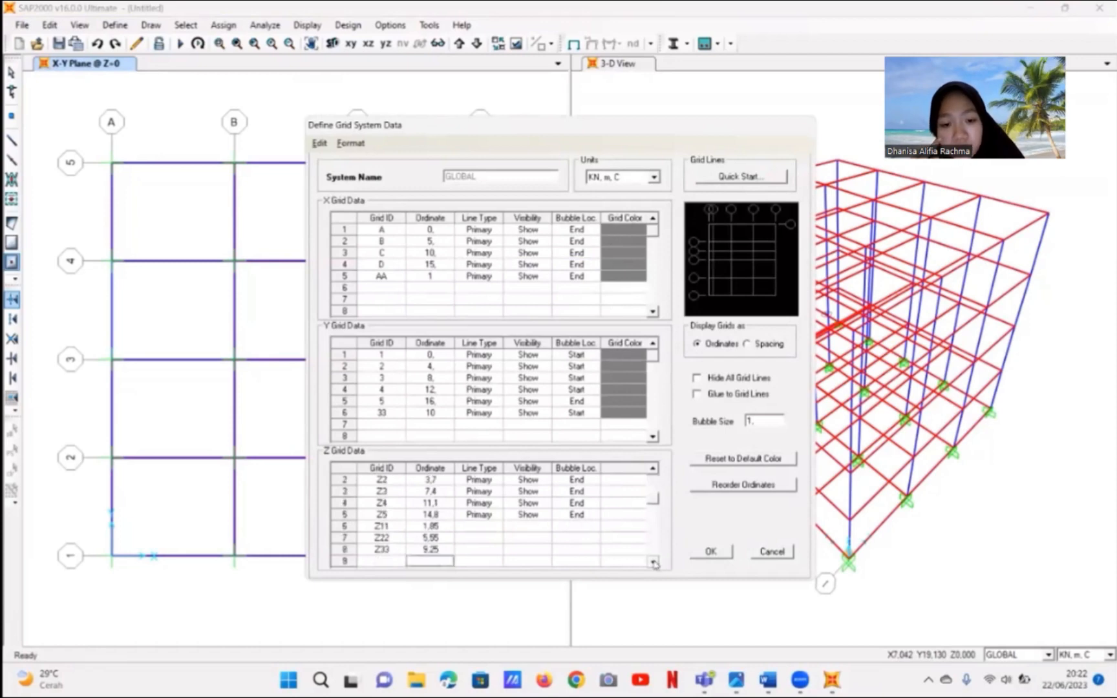
left_click(653, 562)
left_click(382, 543)
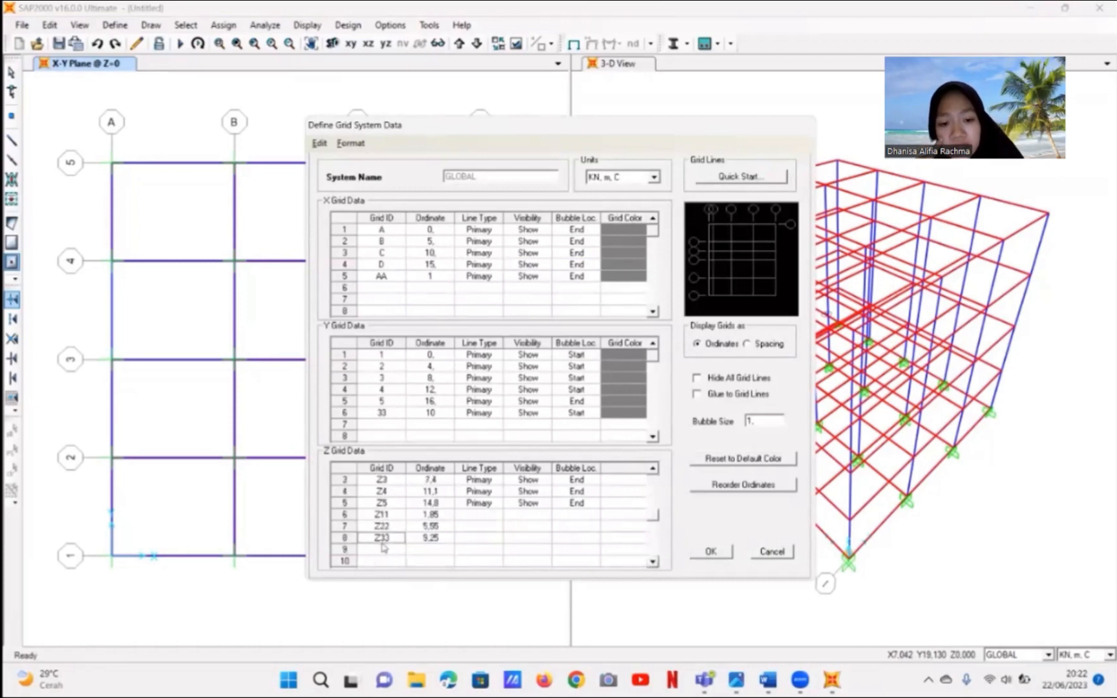
left_click(387, 550)
type("Z44")
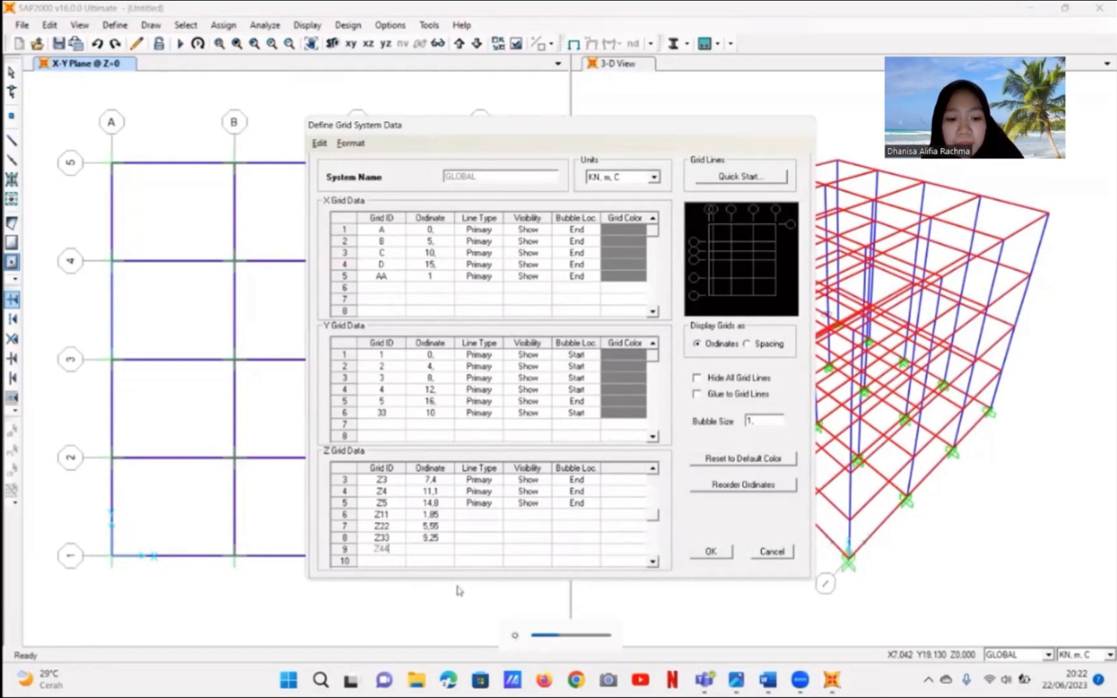
left_click(439, 550)
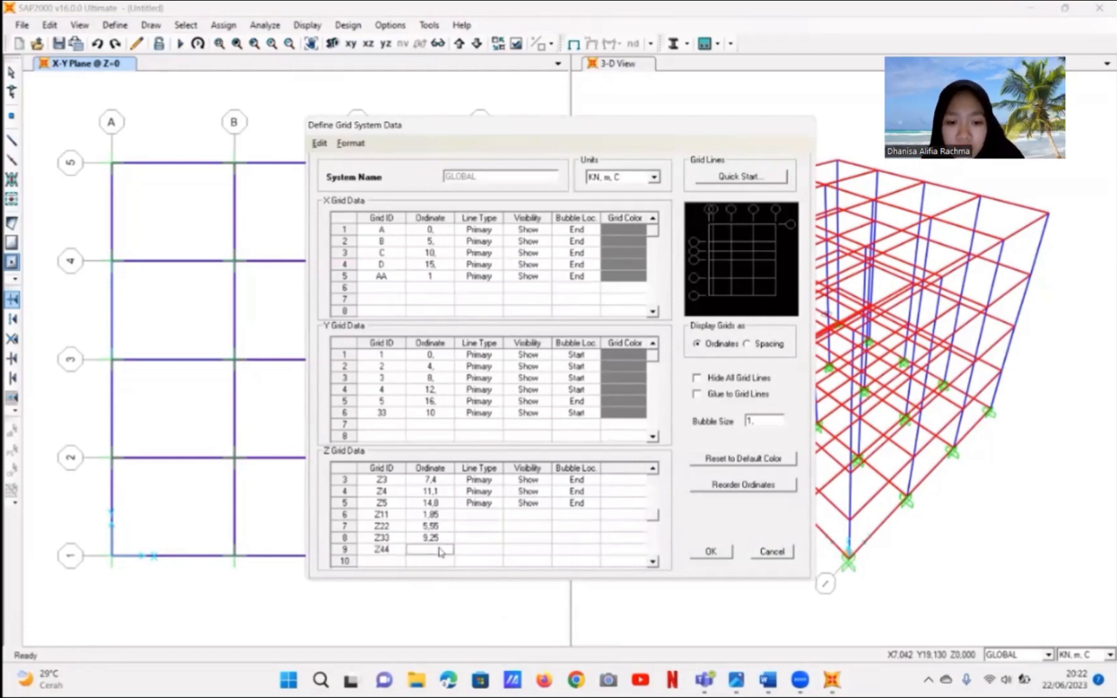
type("11,1+1,85")
key("Return")
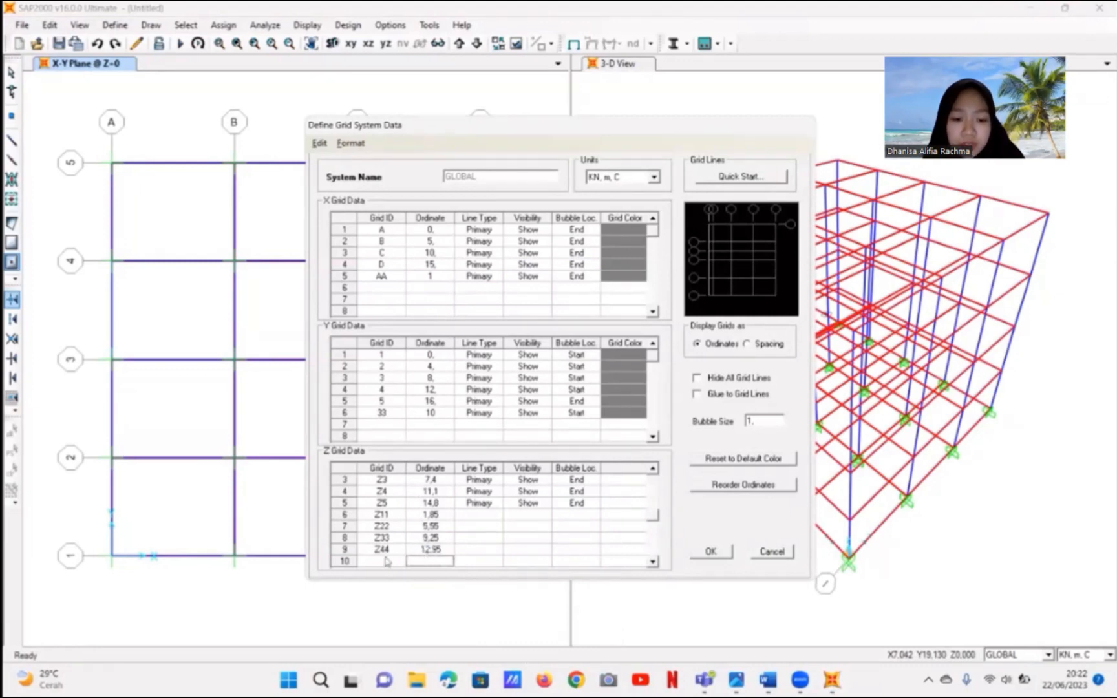
- Add a Z grid line Z55 above the roof level Z5, at ordinate 16,8
left_click(381, 560)
type("Z55")
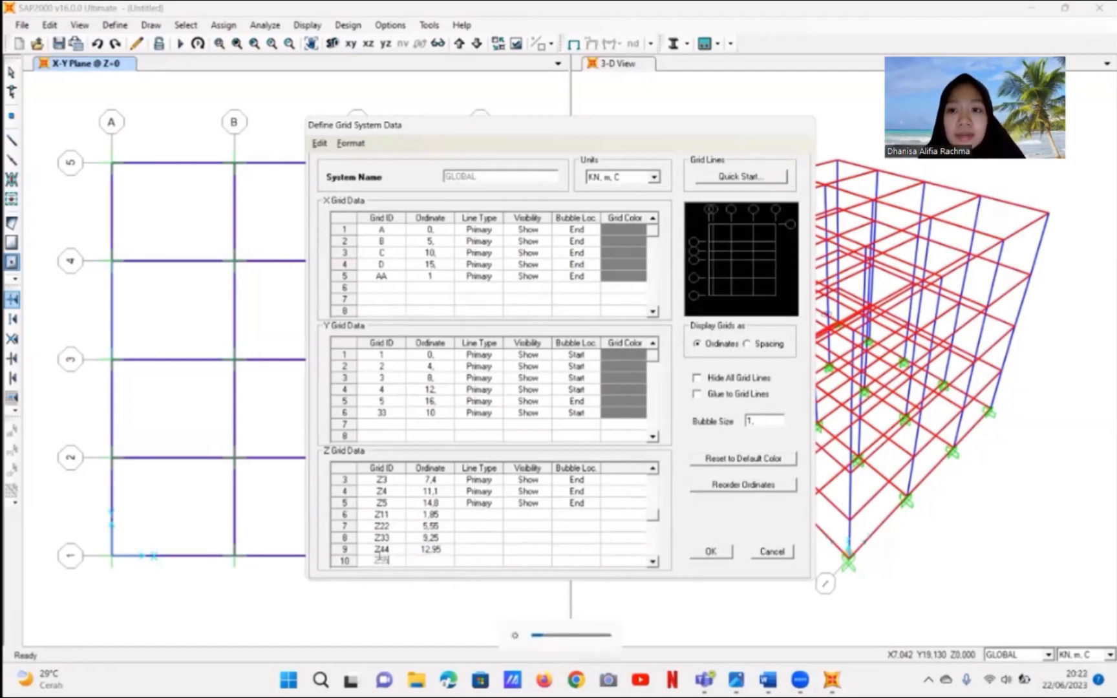
left_click(427, 561)
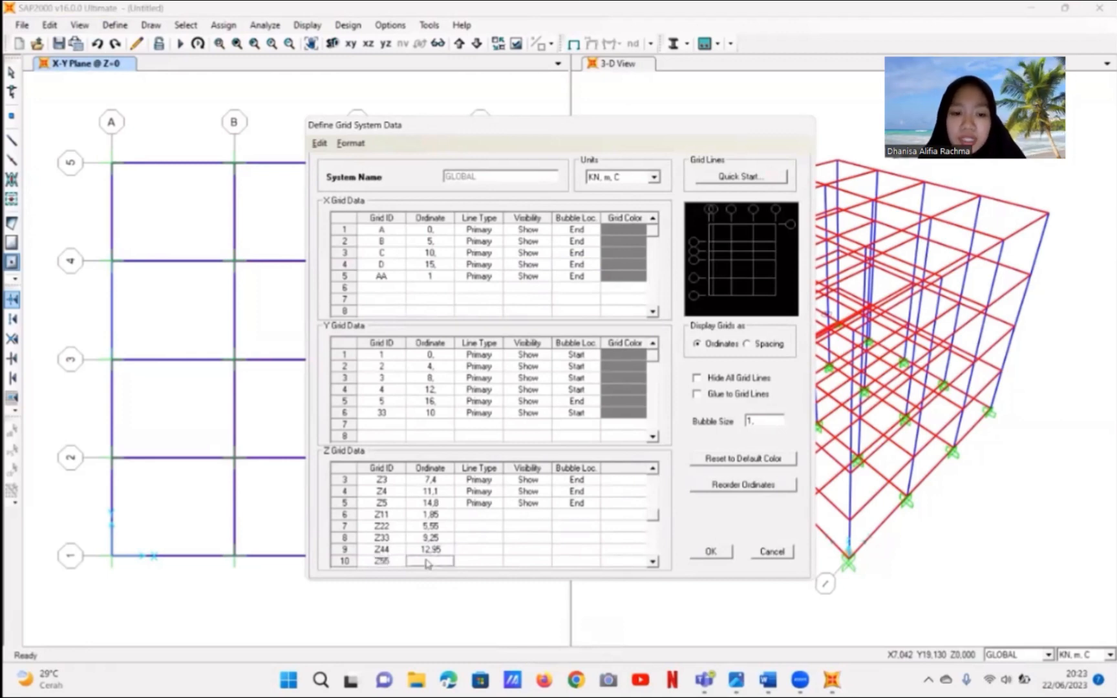
type("14")
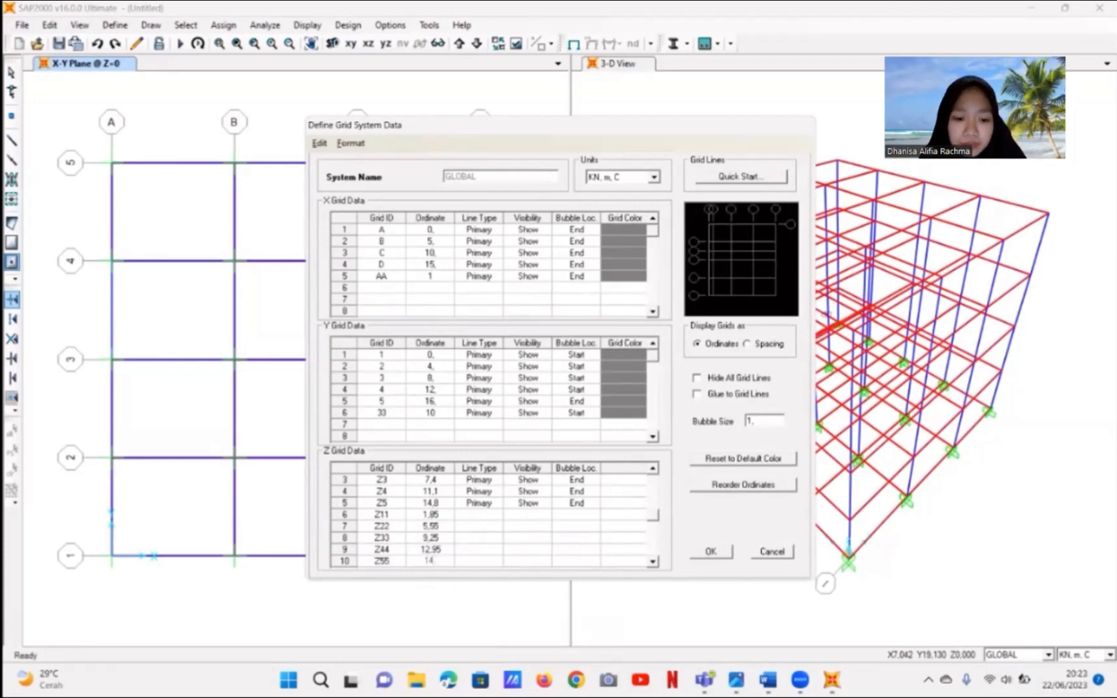
type(".85")
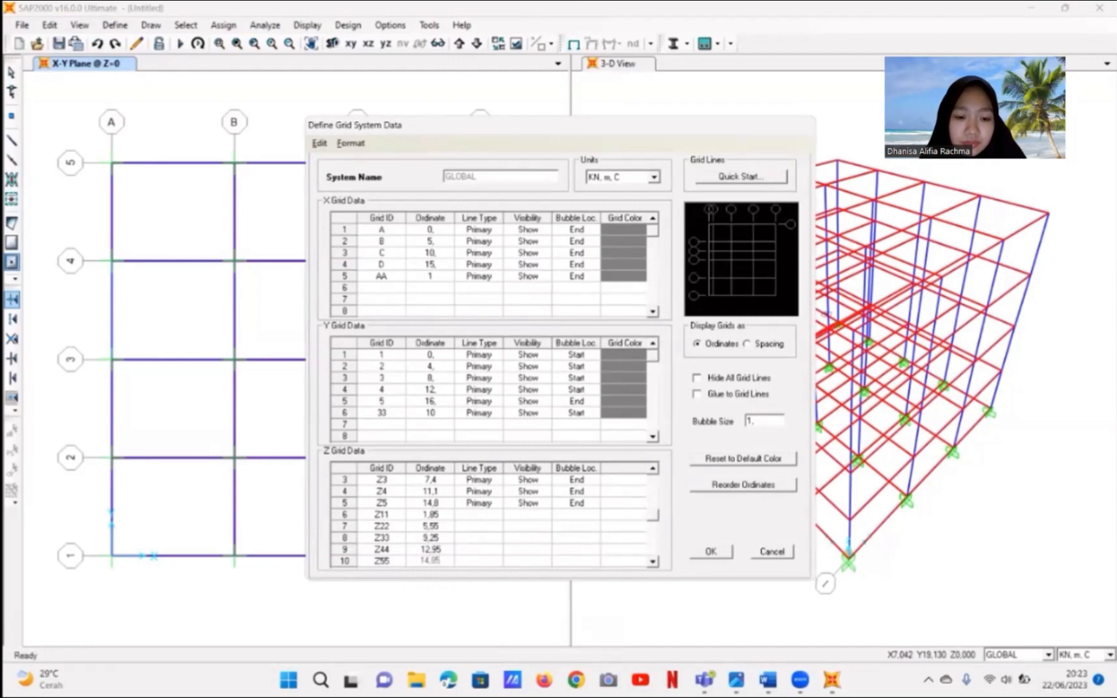
key("BackSpace")
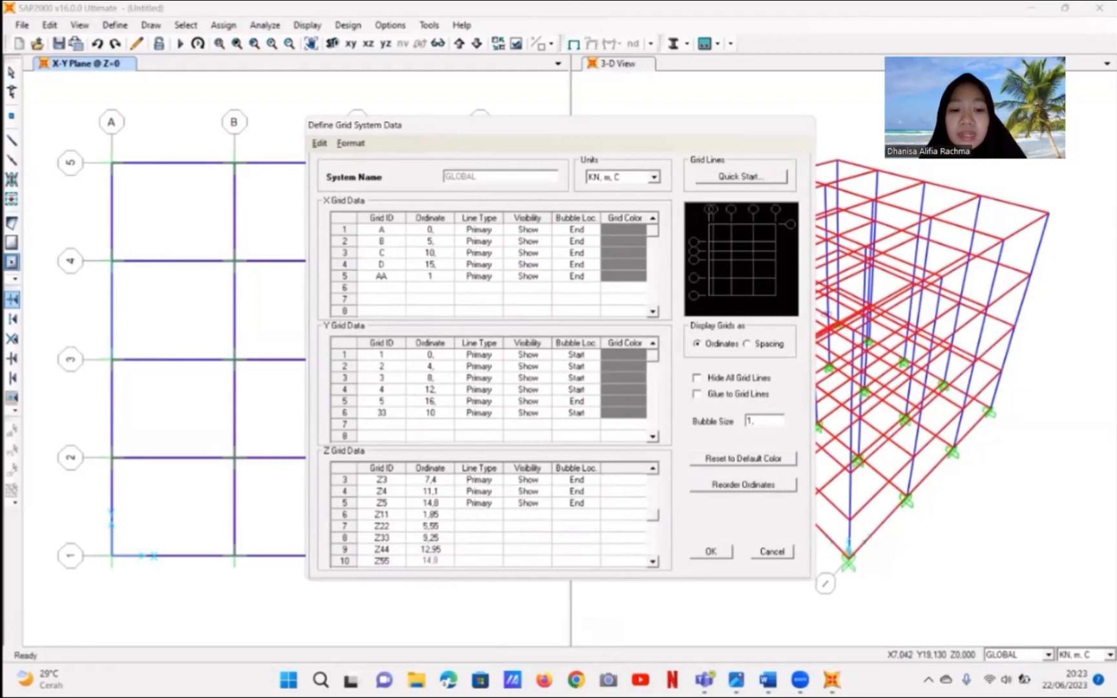
type("+3")
key("Return")
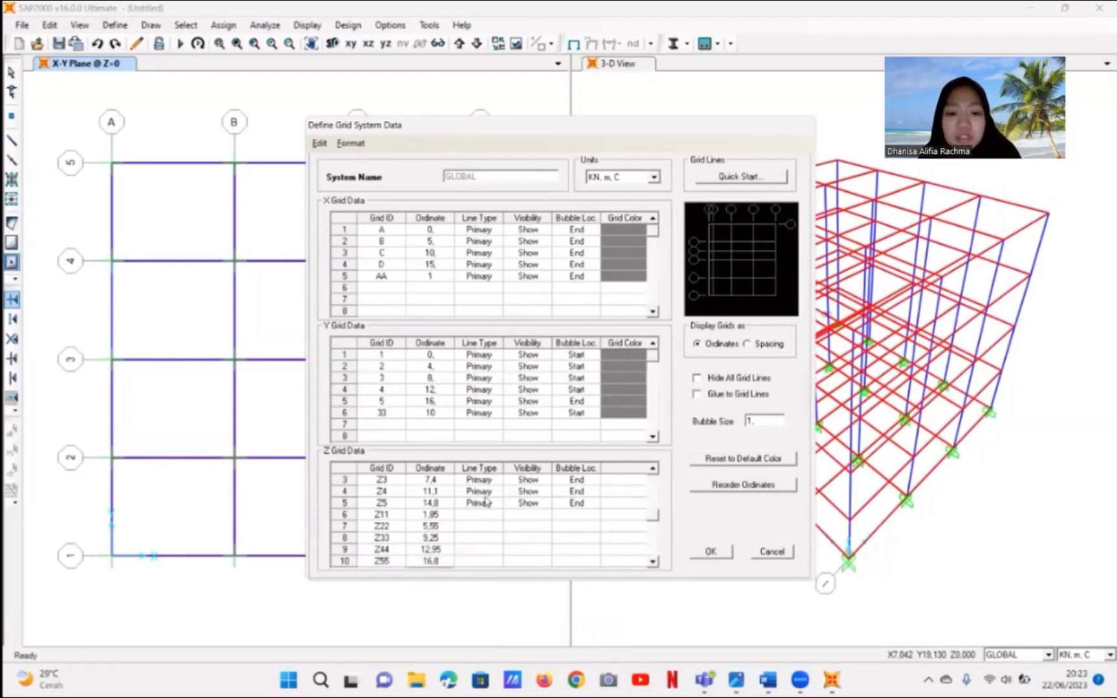
- Copy Z5's Primary, Show and End settings to grid lines Z11, Z22, Z33, Z44 and Z55, and apply the grid changes
left_click(488, 509)
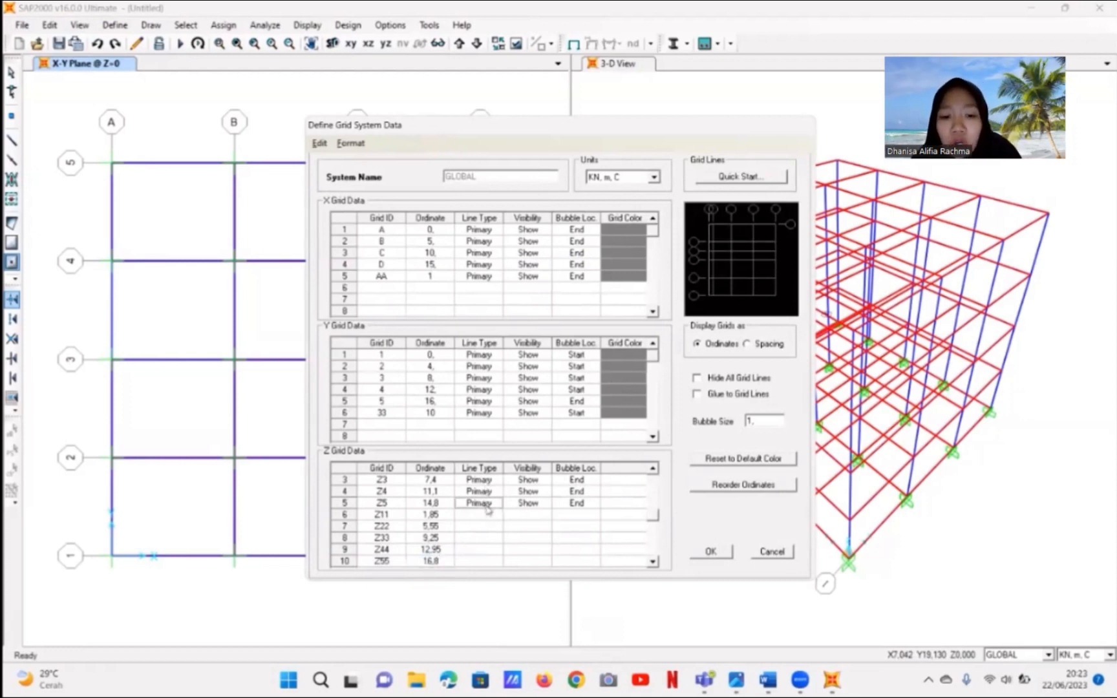
key("shift+Right")
key("shift+Right")
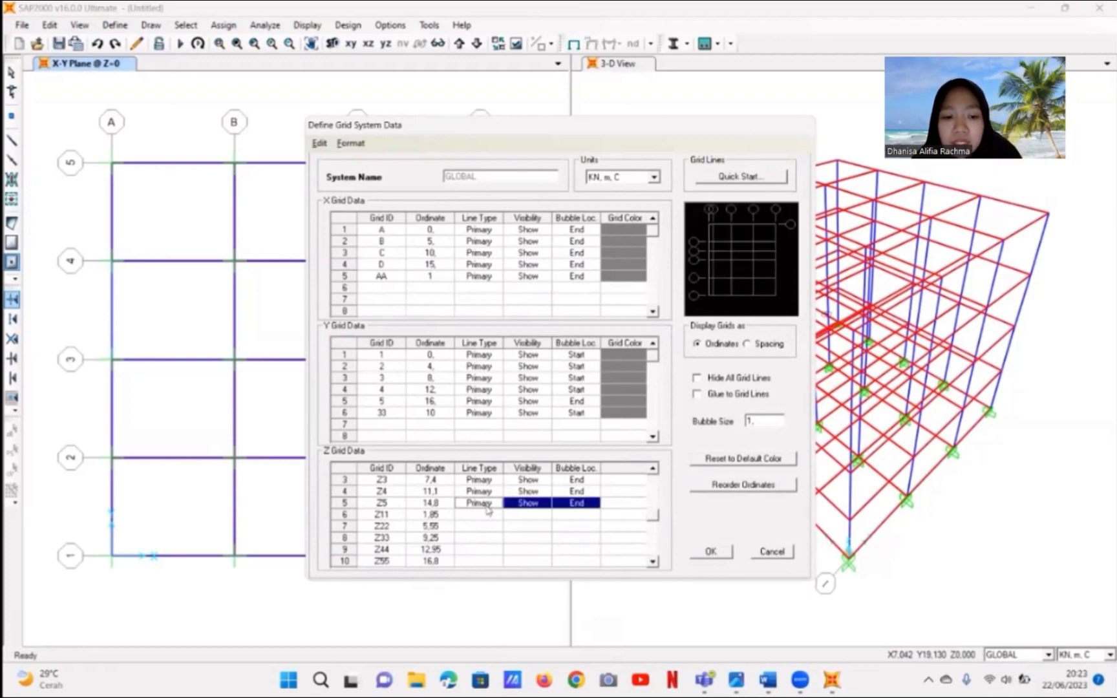
left_click(481, 515)
type("Primary\tShow\tEnd")
left_click(483, 527)
type("Primary\tShow\tEnd")
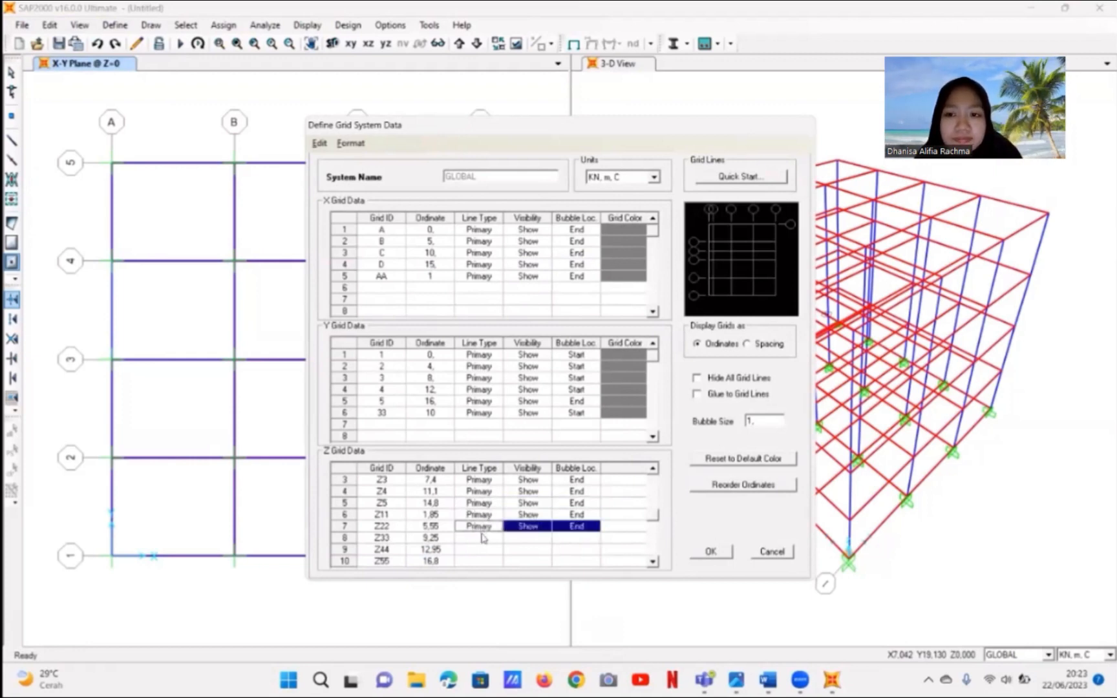
left_click(482, 537)
type("Primary\tShow\tEnd")
left_click(486, 549)
type("Primary\tShow\tEnd")
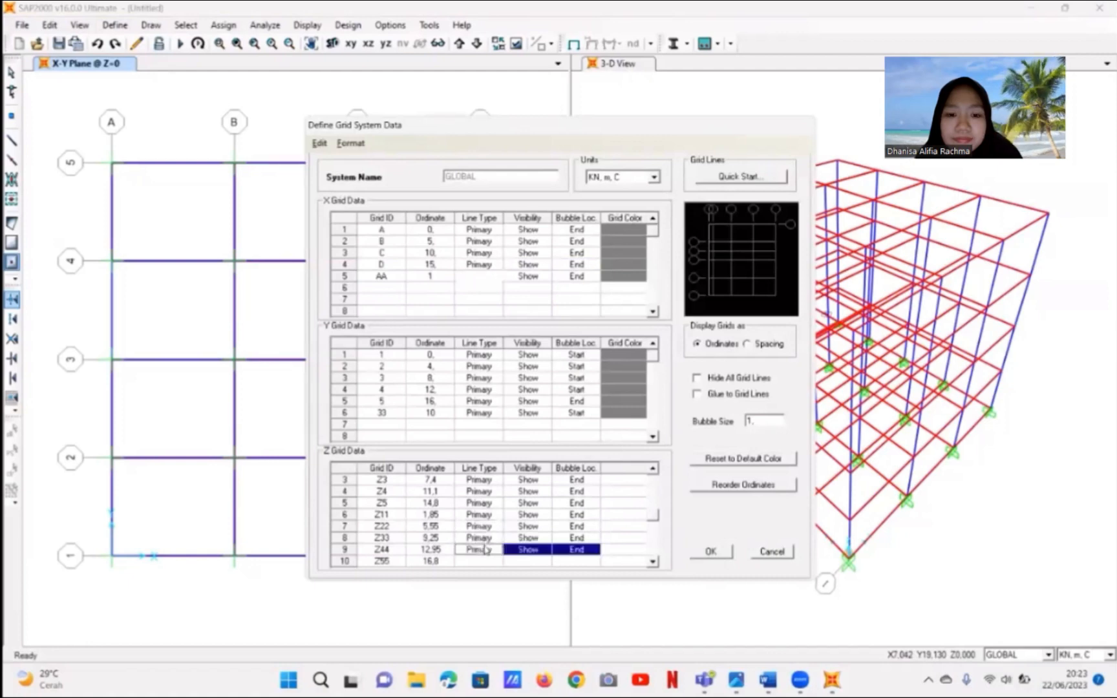
left_click(481, 560)
type("Primary\tShow\tEnd")
left_click(713, 551)
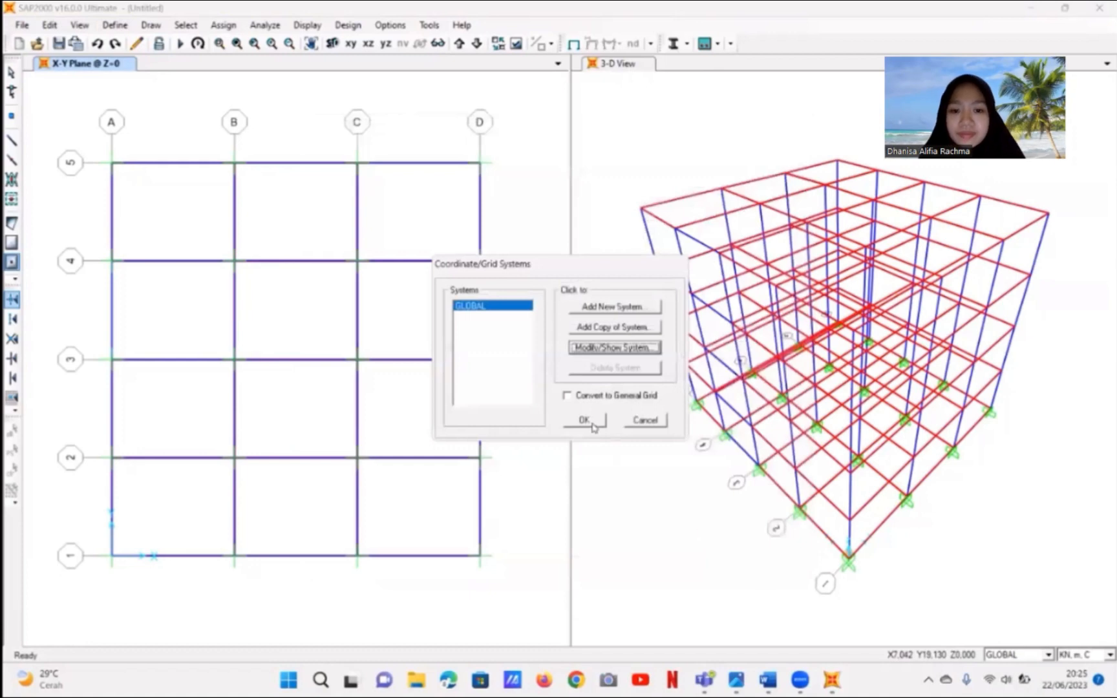
left_click(590, 423)
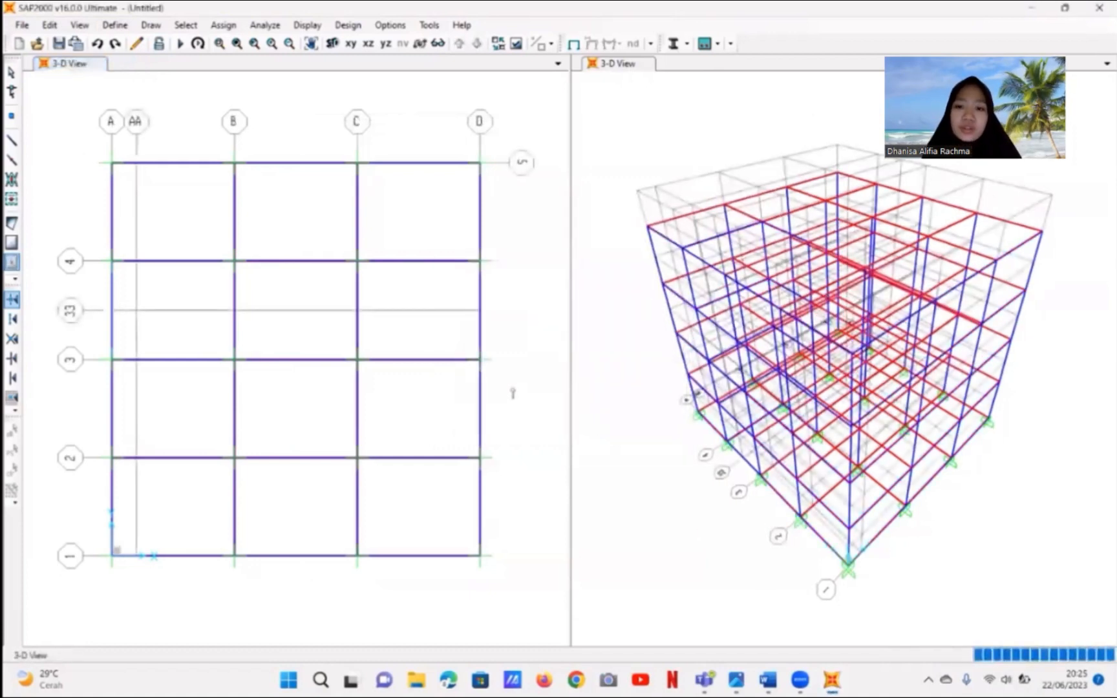
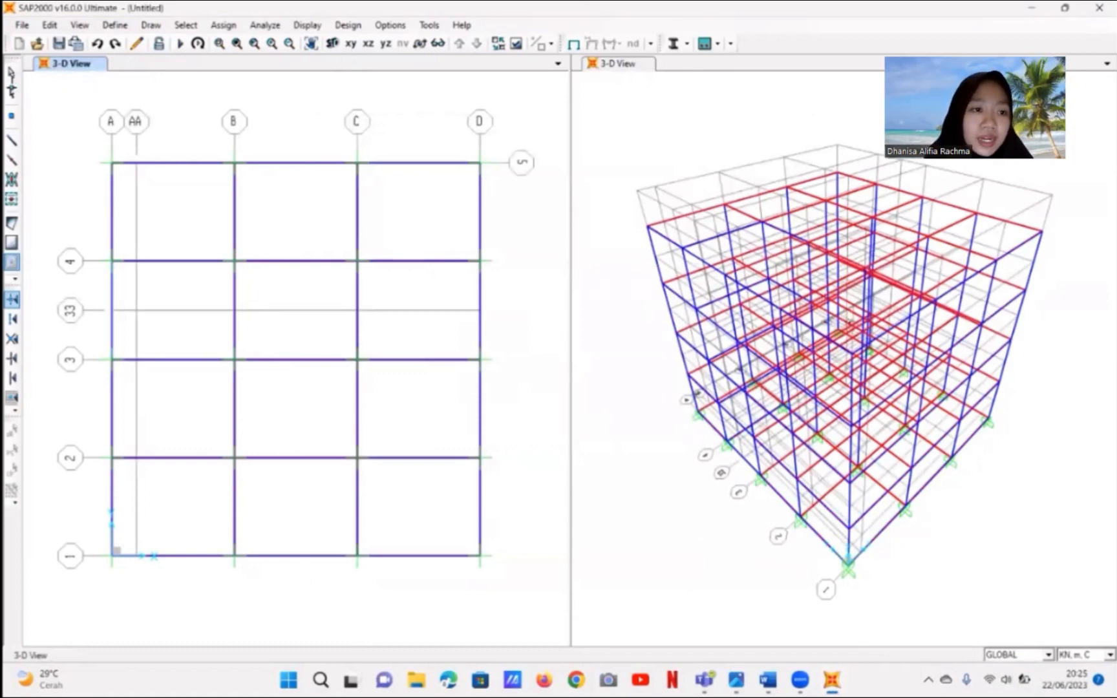
- Draw a poly area with the TANGGA section from line B at Z=0 to line AA at Z=1.85, between lines 3 and 33
left_click(352, 44)
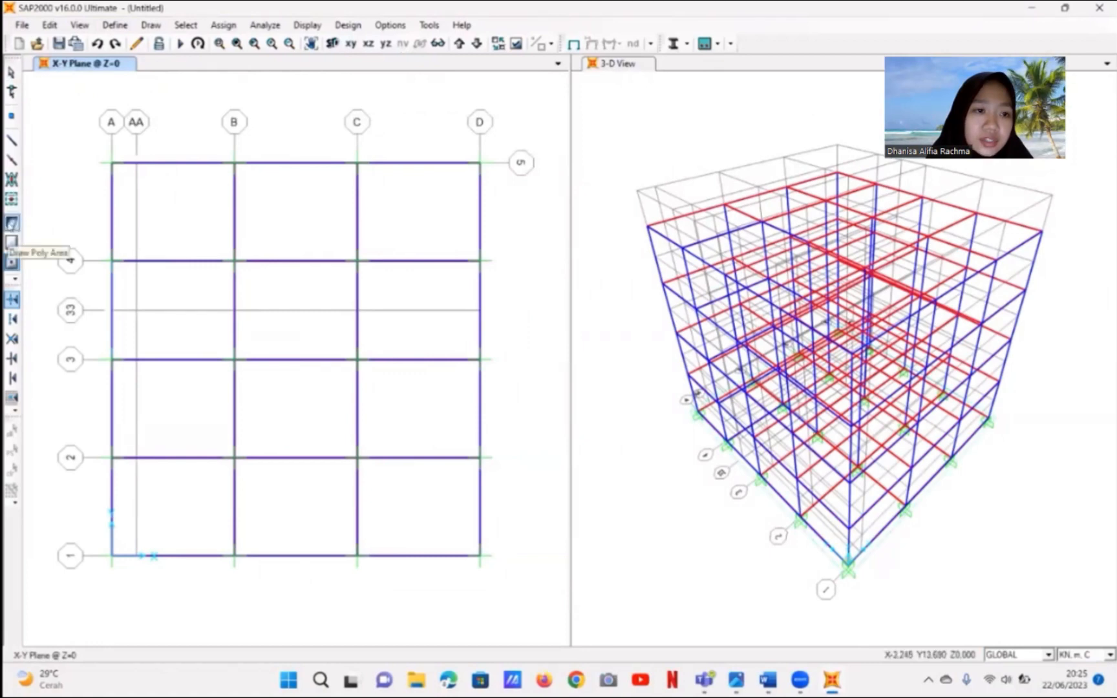
left_click(11, 223)
left_click(647, 320)
left_click(655, 323)
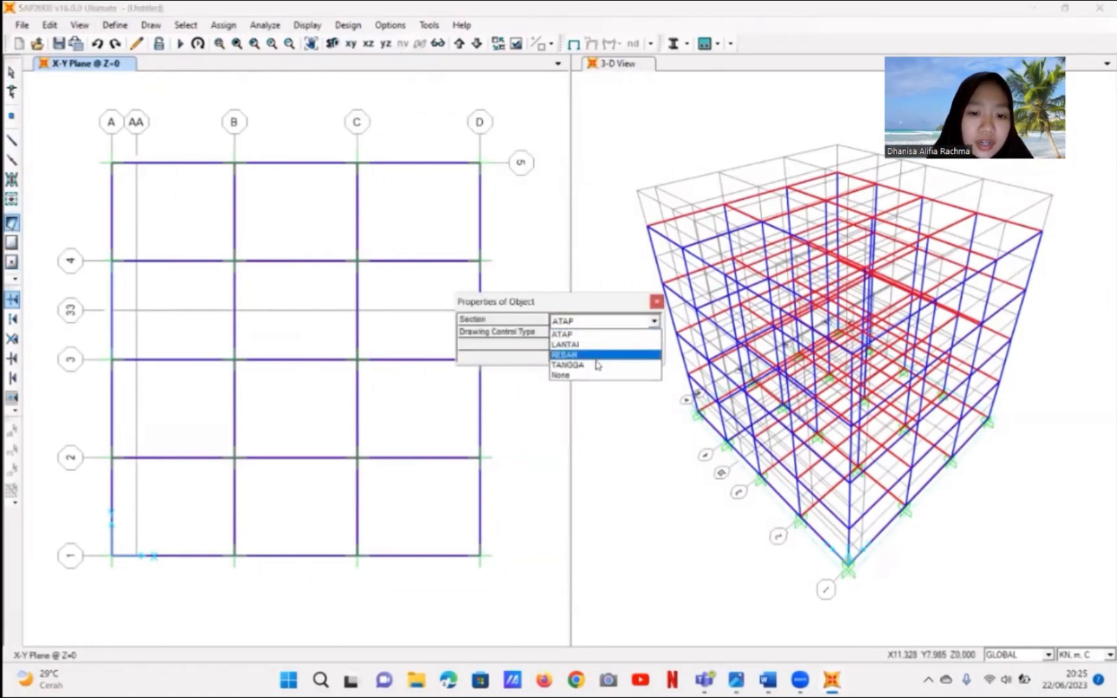
left_click(596, 362)
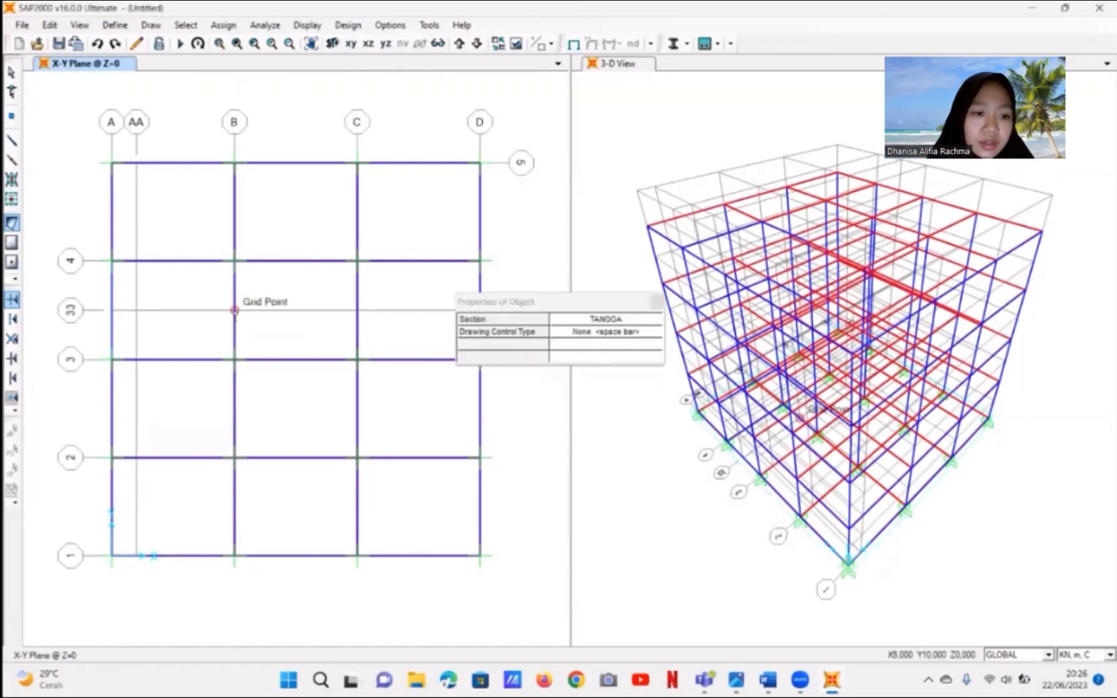
left_click(235, 311)
left_click(460, 43)
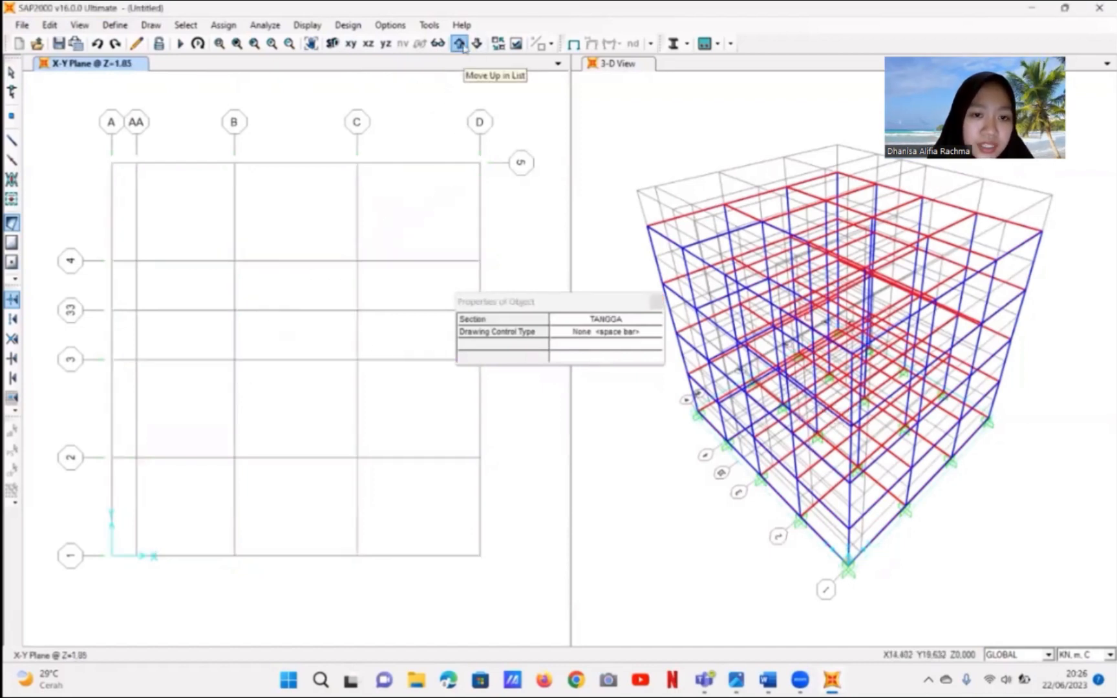
left_click(136, 310)
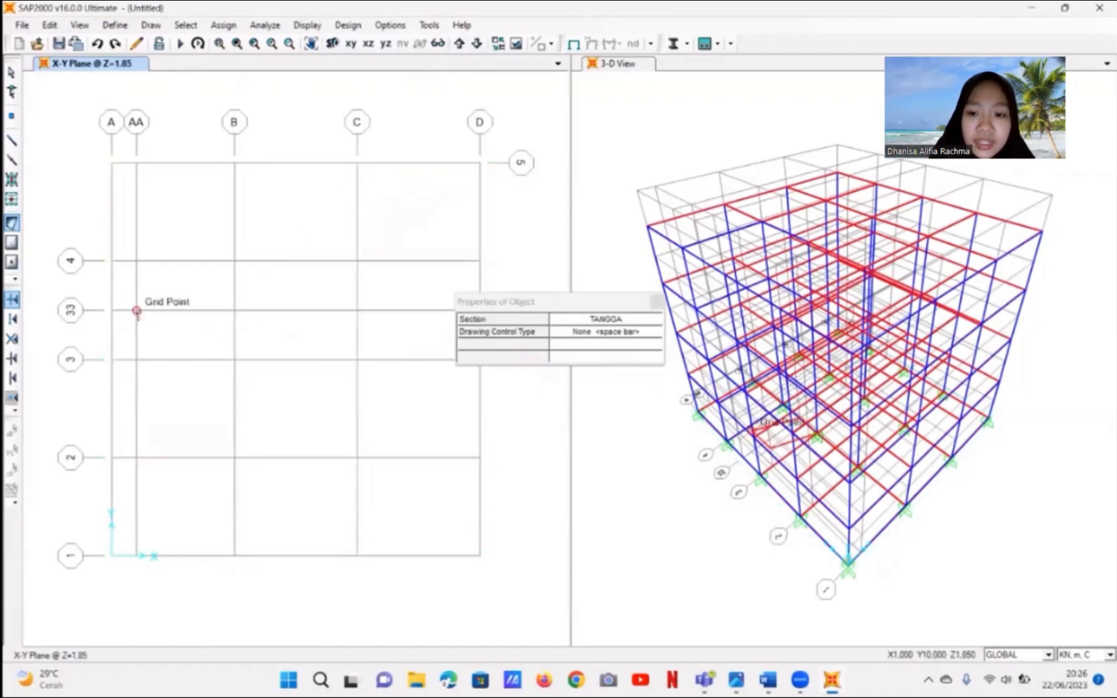
- Draw a TANGGA poly area from line AA at Z=1.85 up to line B at Z=3.7, between lines 33 and 4
left_click(137, 261)
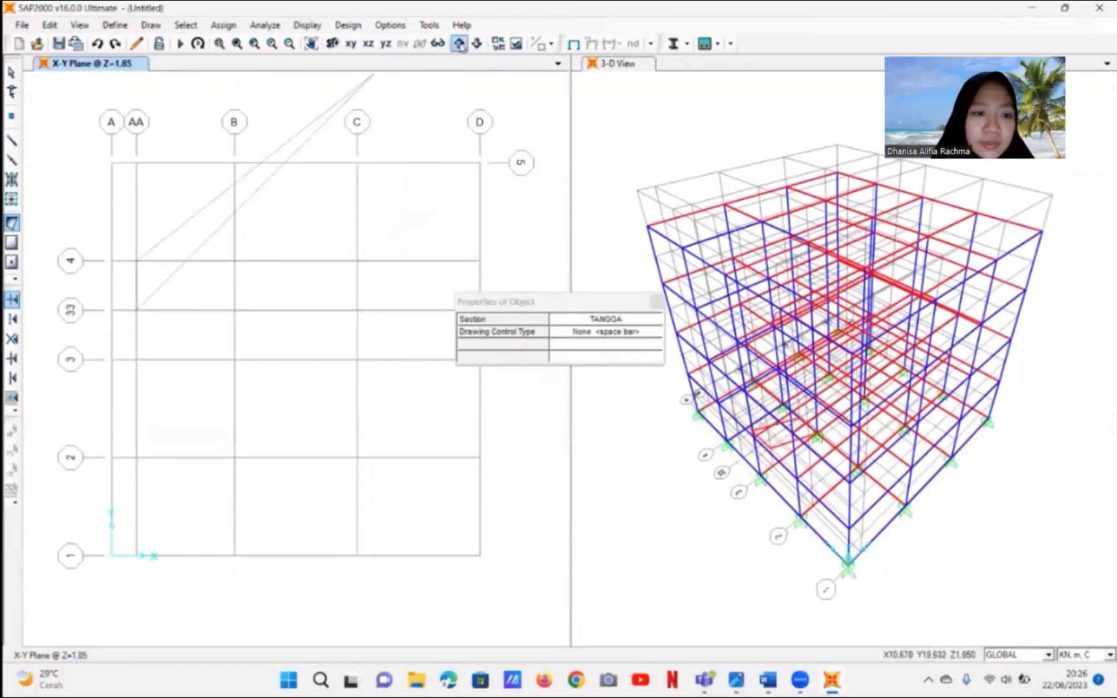
left_click(460, 44)
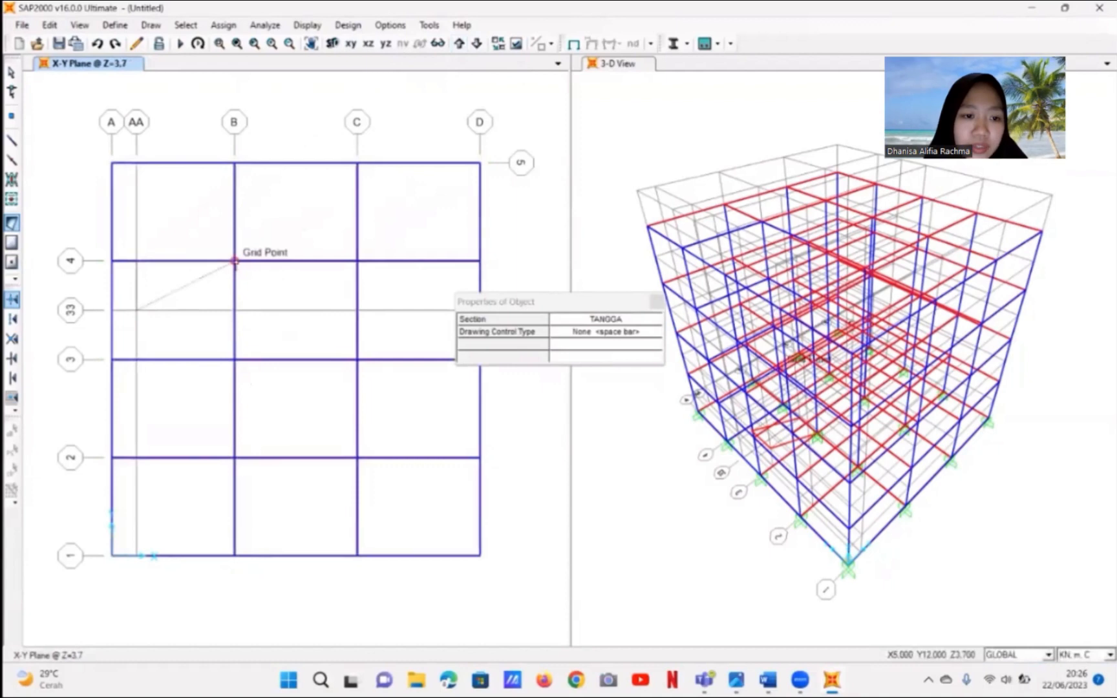
left_click(234, 260)
double_click(235, 310)
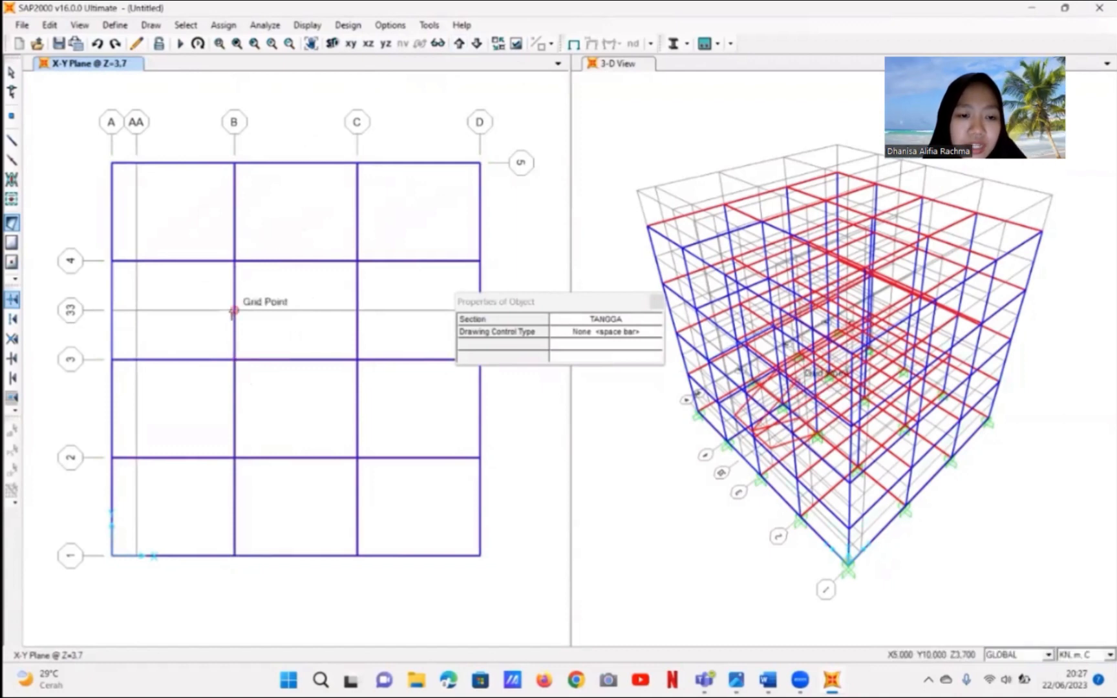
- Draw TANGGA poly areas from line B at Z=3.7 to AA at Z=5.55 (lines 3-33) and back to B at Z=7.4 (lines 33-4)
left_click(458, 43)
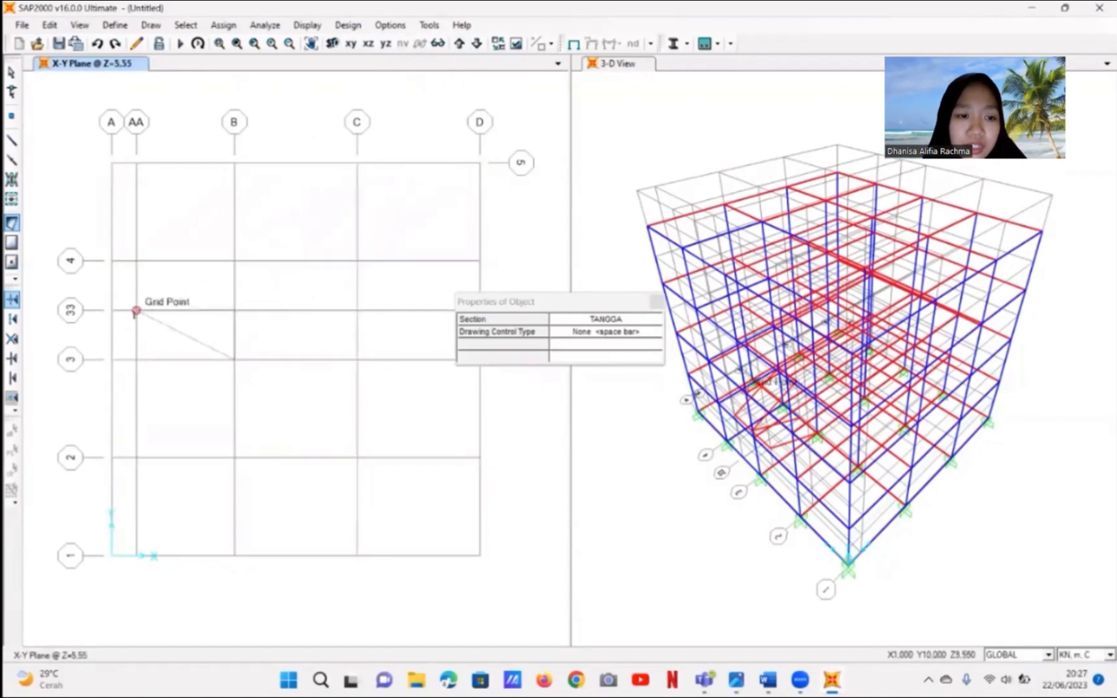
left_click(136, 313)
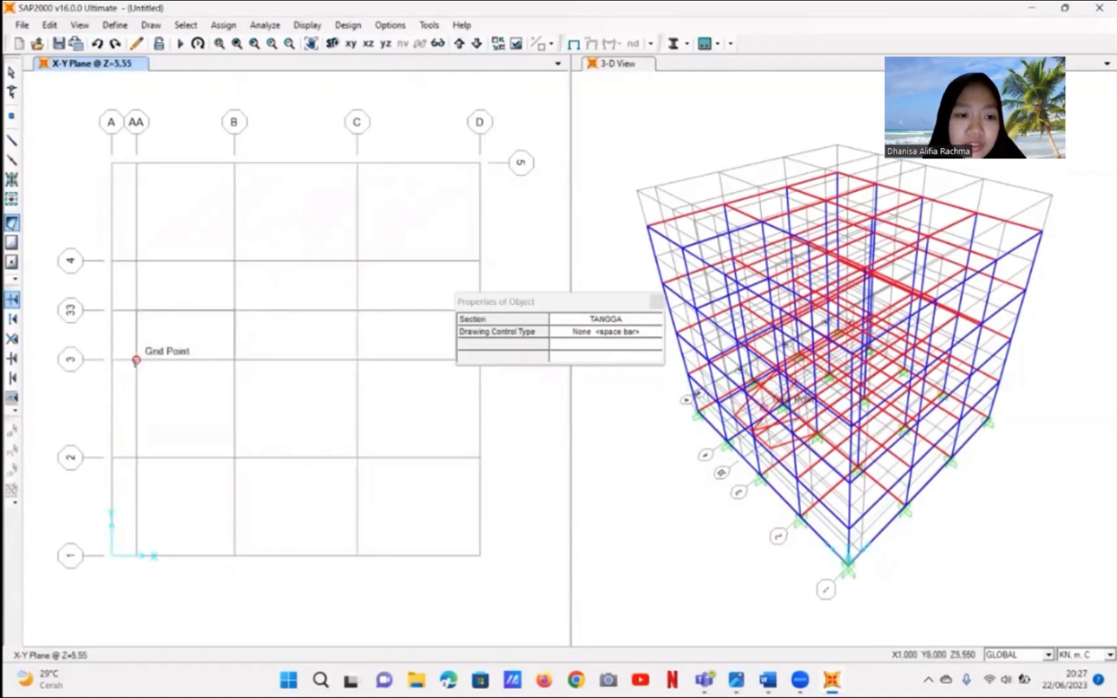
left_click(138, 312)
left_click(137, 262)
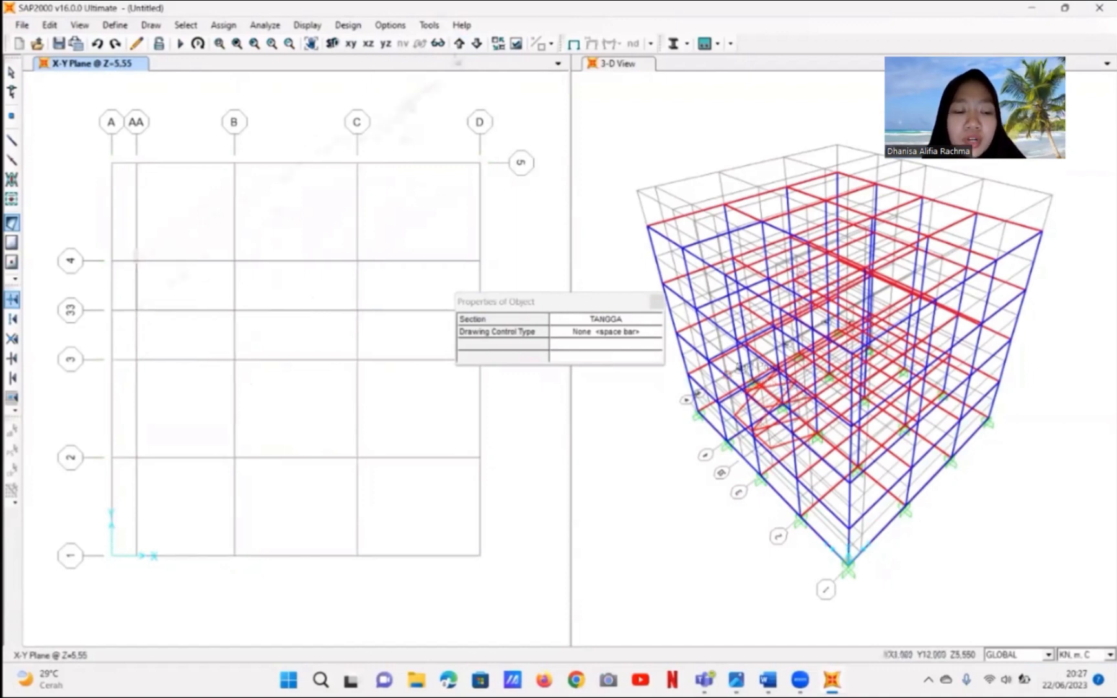
left_click(459, 44)
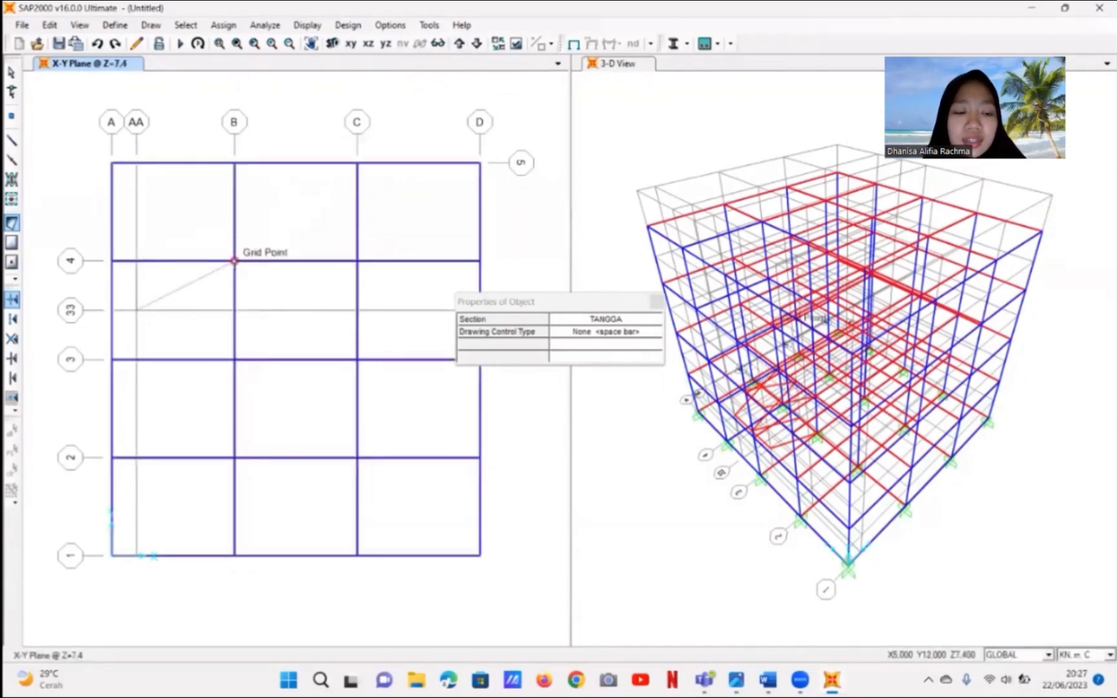
left_click(234, 261)
left_click(234, 311)
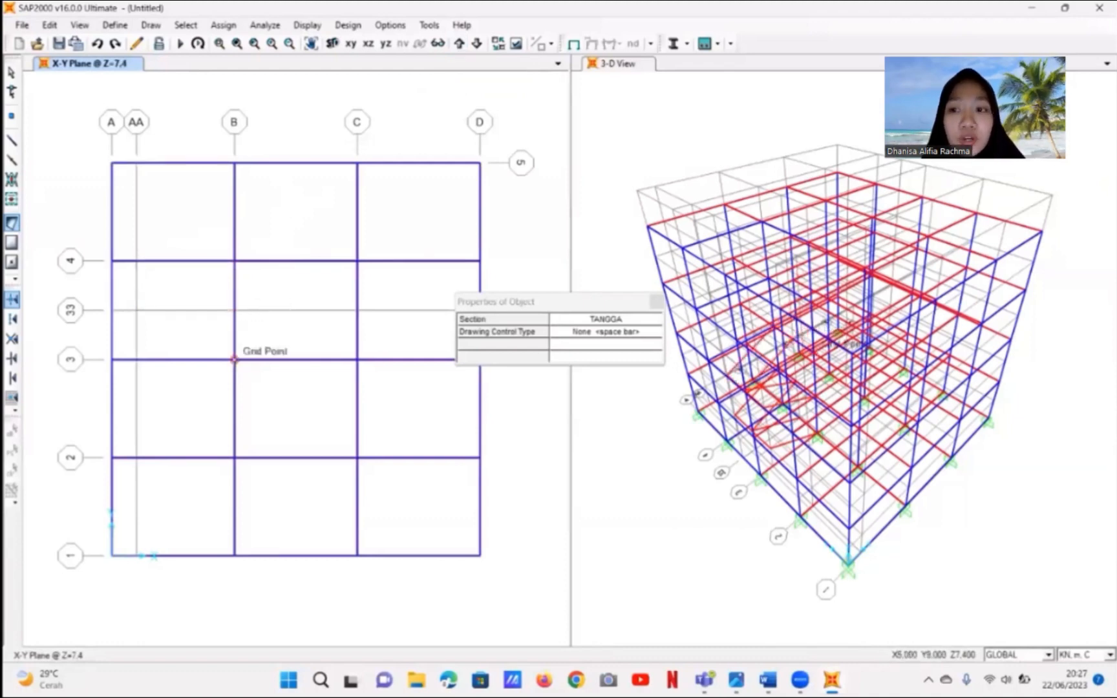
- Draw TANGGA poly areas from line B at Z=7.4 to AA at Z=9.25 (lines 3-33) and back to B at Z=11.1 (lines 33-4)
left_click(234, 360)
left_click(235, 311)
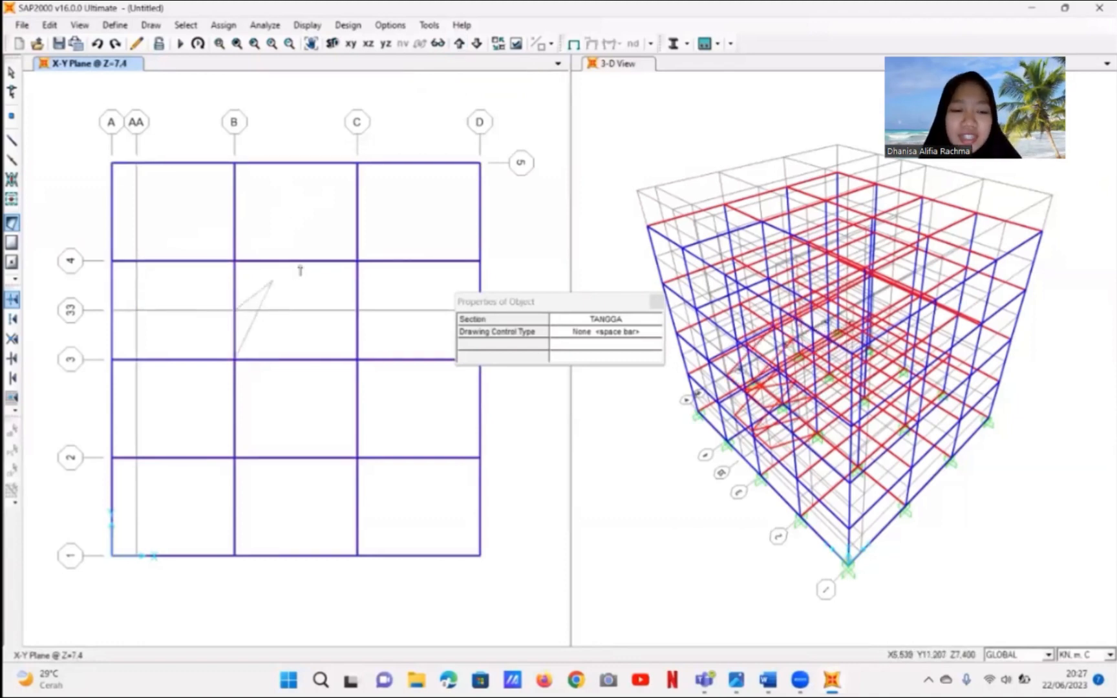
left_click(460, 43)
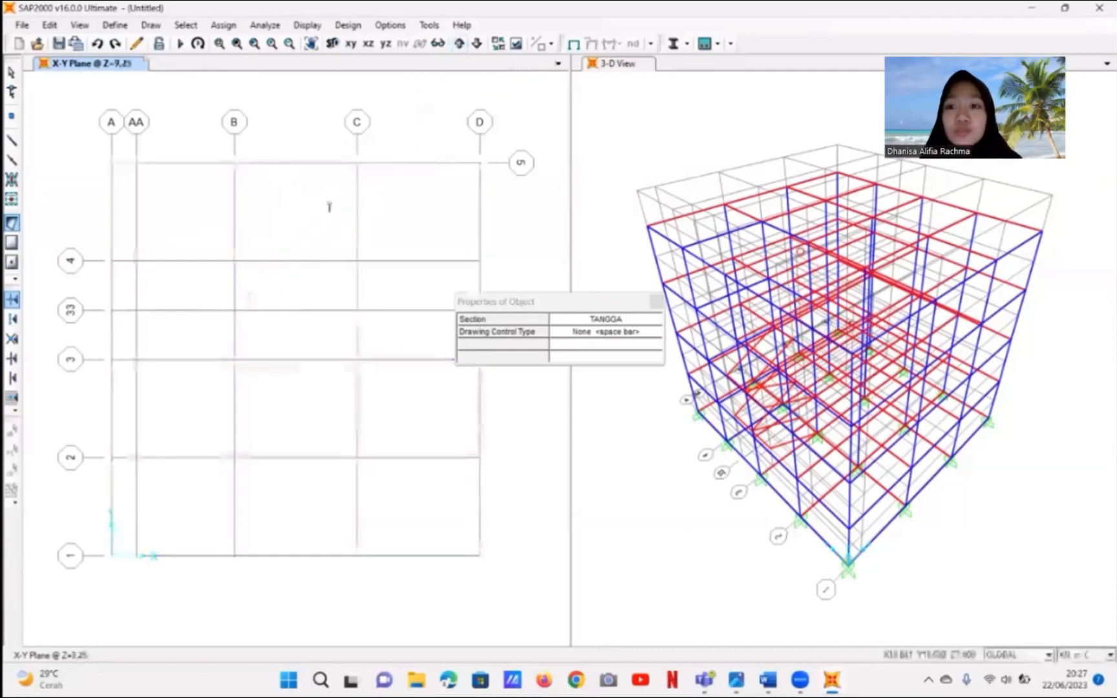
left_click(137, 311)
left_click(136, 361)
key("Return")
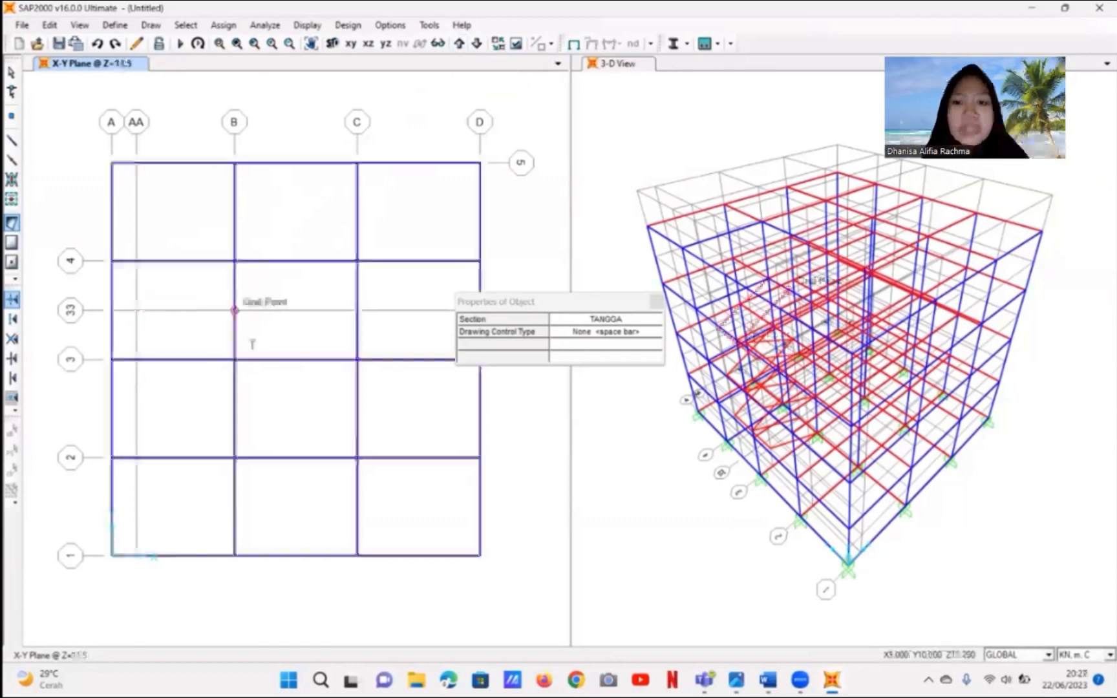
- Draw the last TANGGA poly areas from line B at Z=11.1 to AA at Z=12.95 and back to B at Z=14.8, ending poly area drawing
left_click(235, 359)
left_click(235, 310)
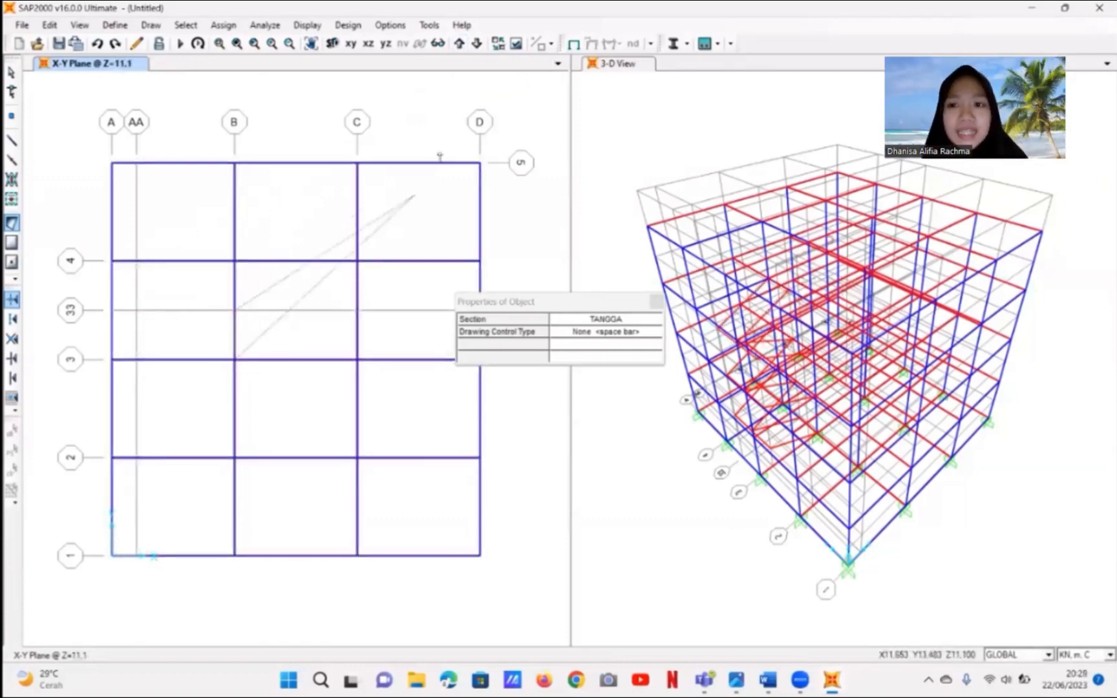
left_click(459, 43)
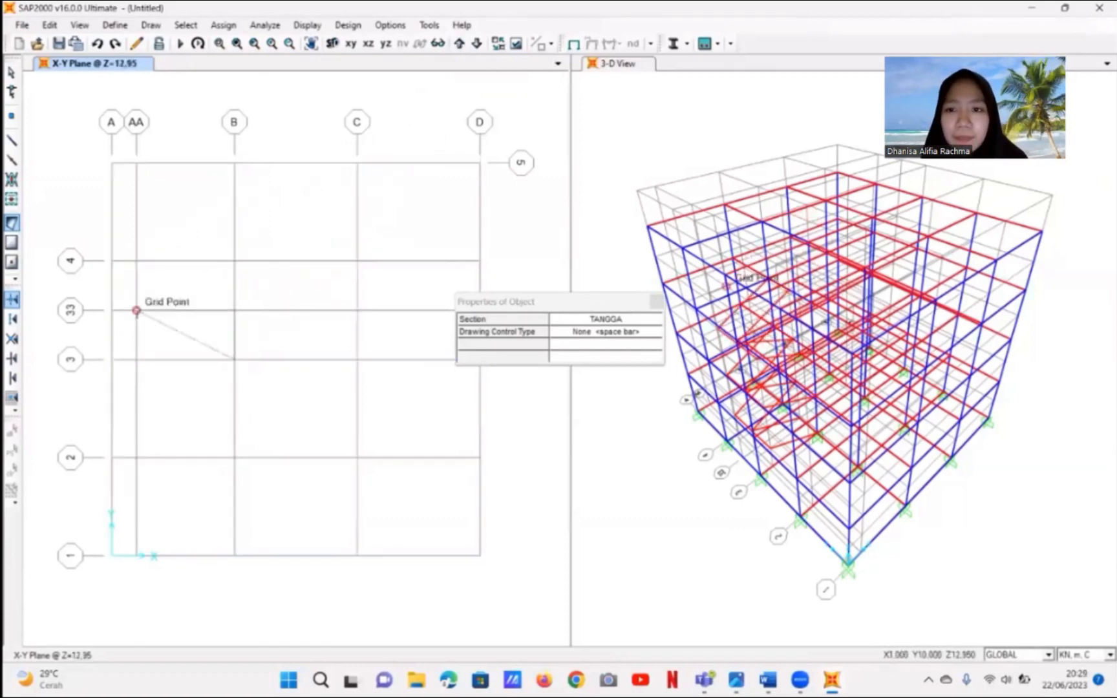
left_click(136, 311)
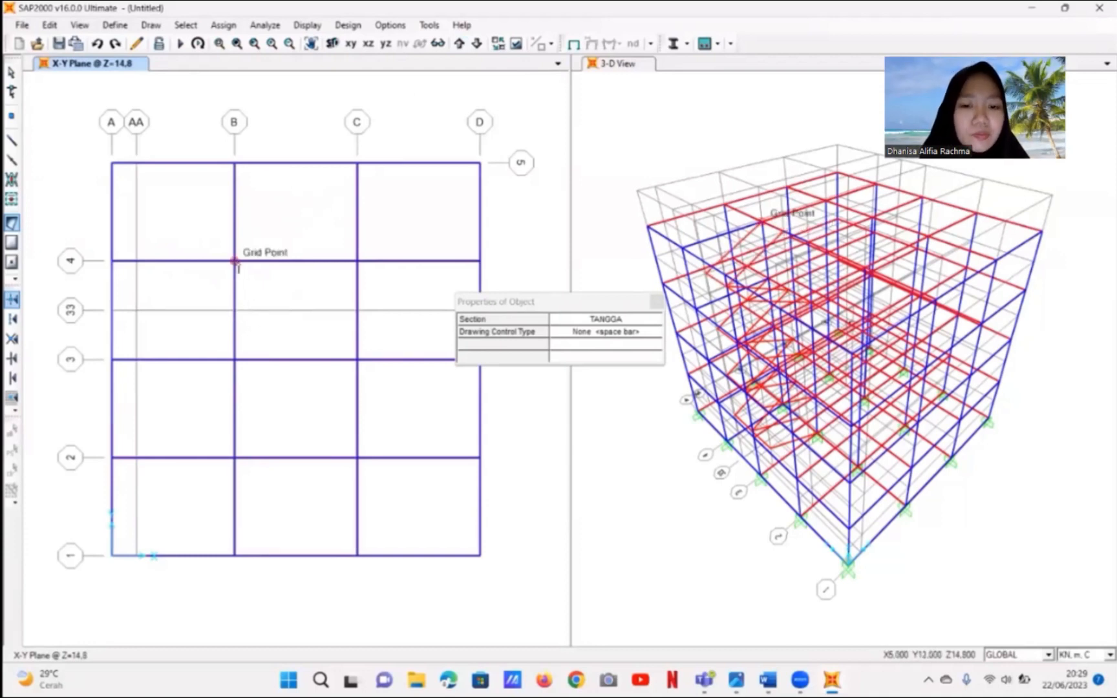
left_click(657, 302)
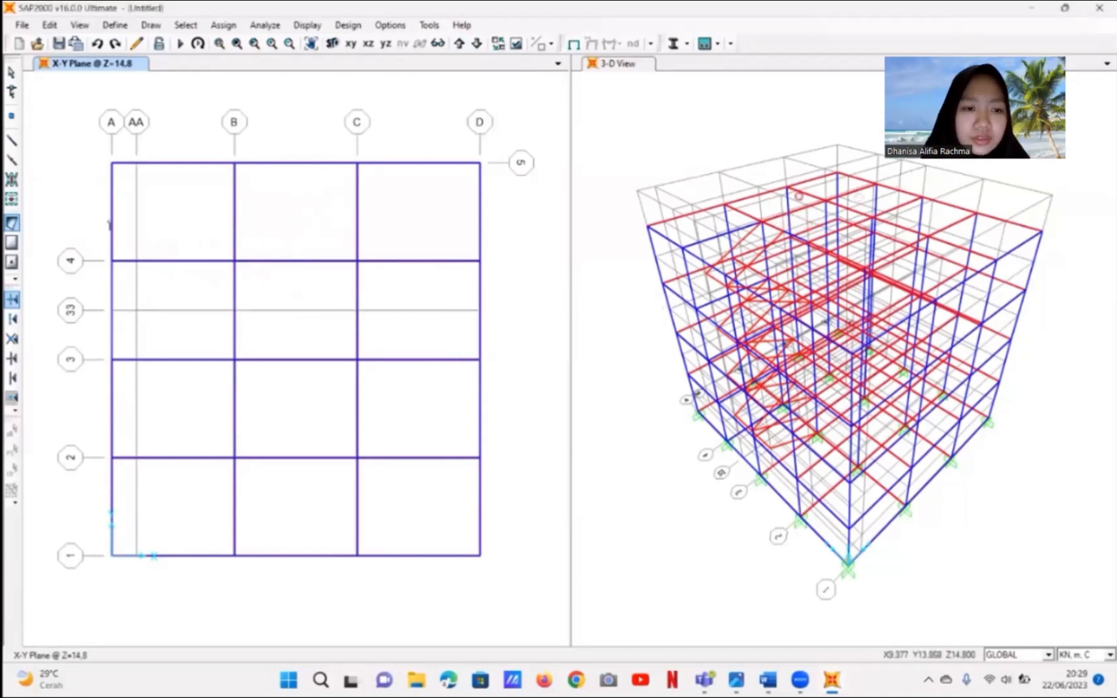
left_click(11, 73)
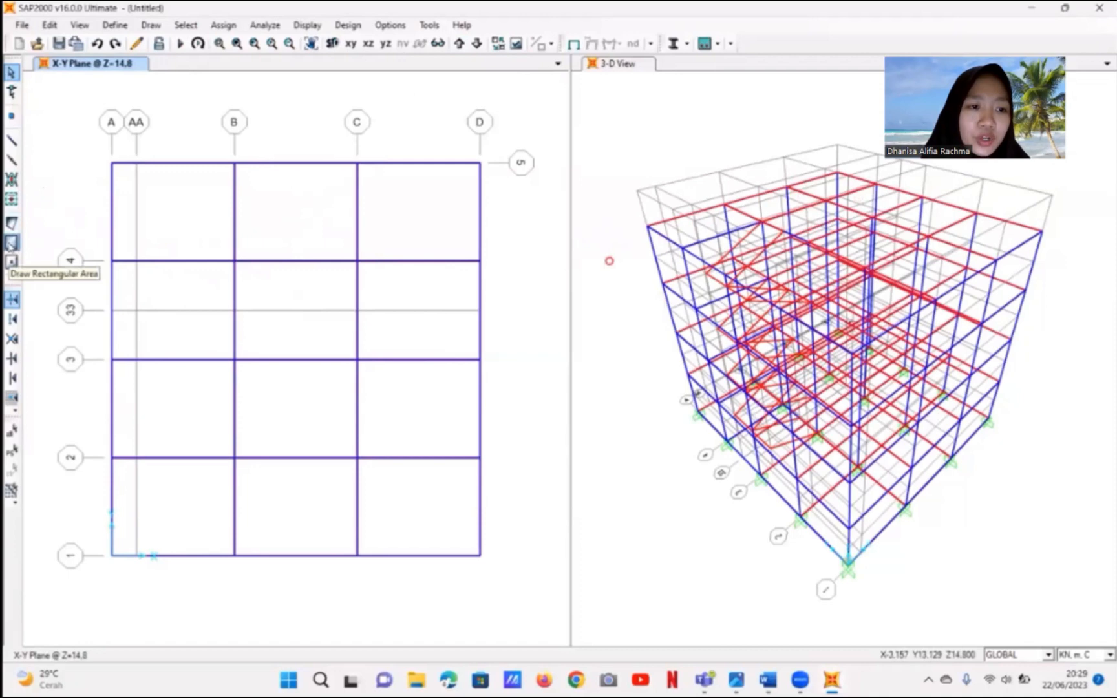
- Draw two rectangular REBAR areas at Z=12.95 between lines A and AA, one from line 4 to 33 and one from 33 to 3
left_click(11, 244)
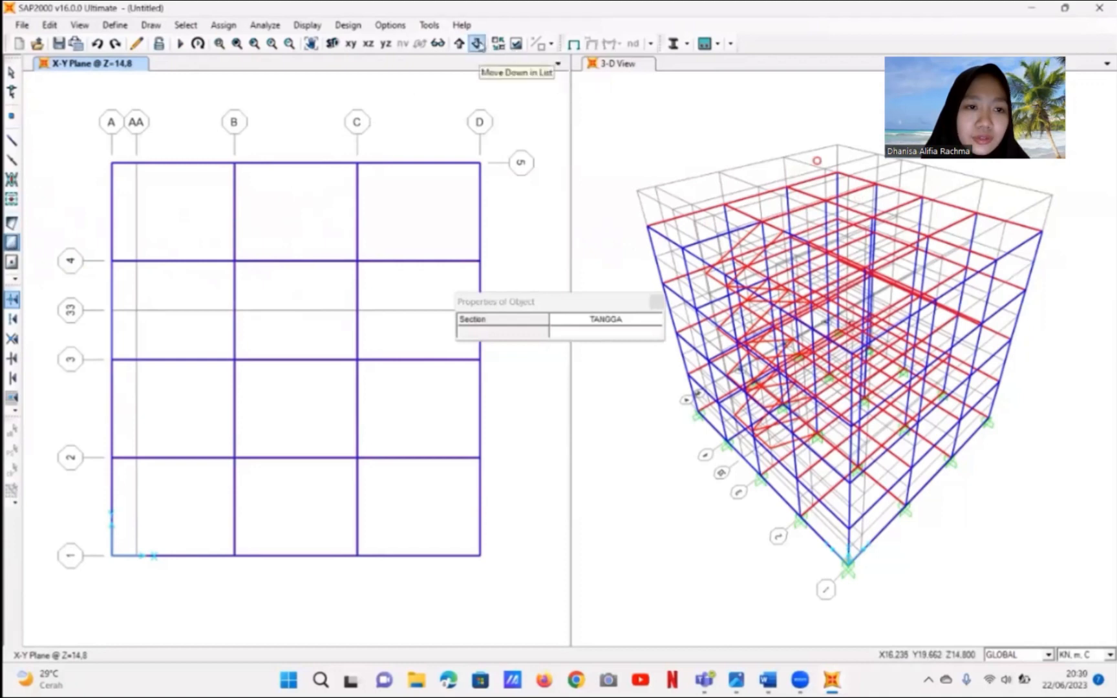
left_click(639, 321)
left_click(657, 321)
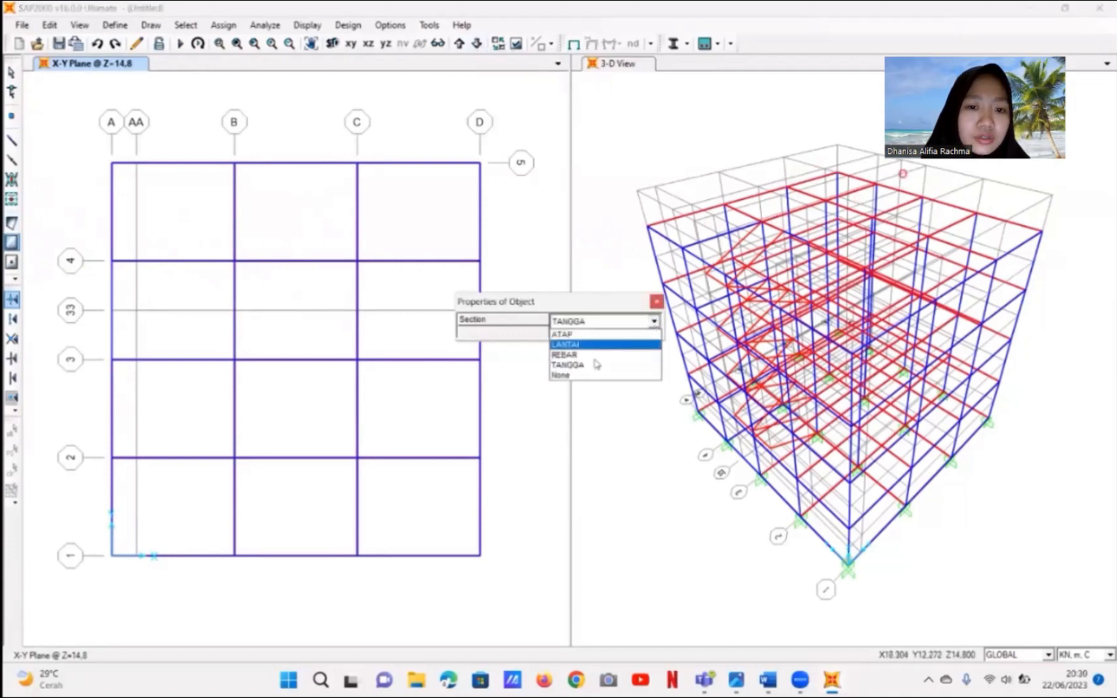
left_click(588, 354)
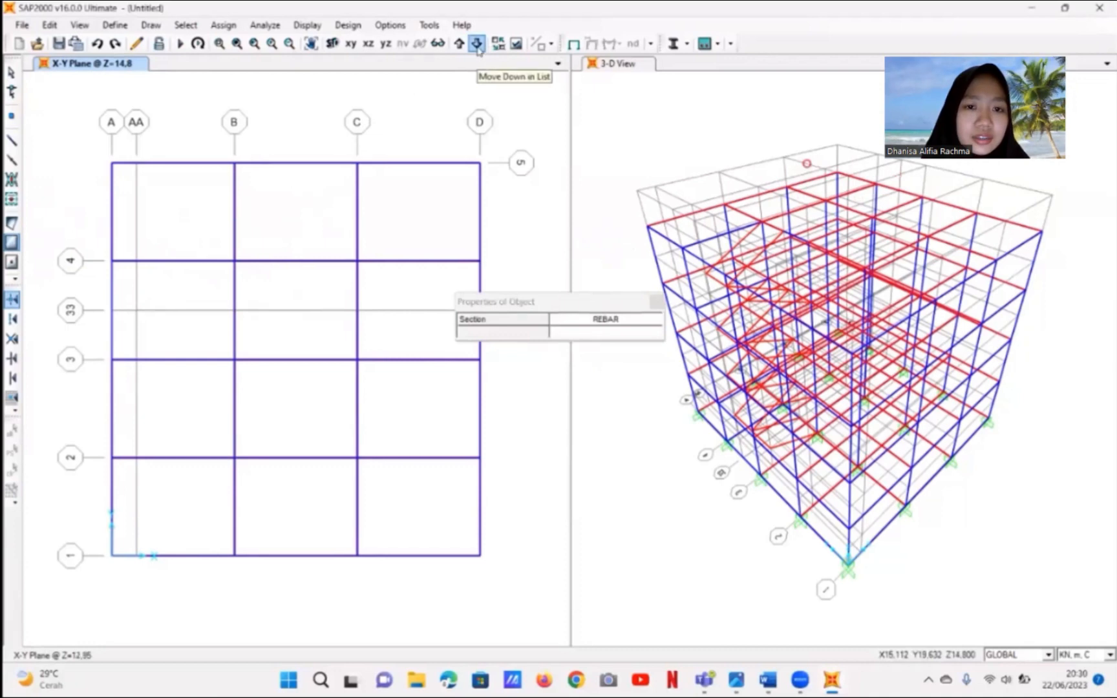
left_click(477, 46)
left_click(111, 262)
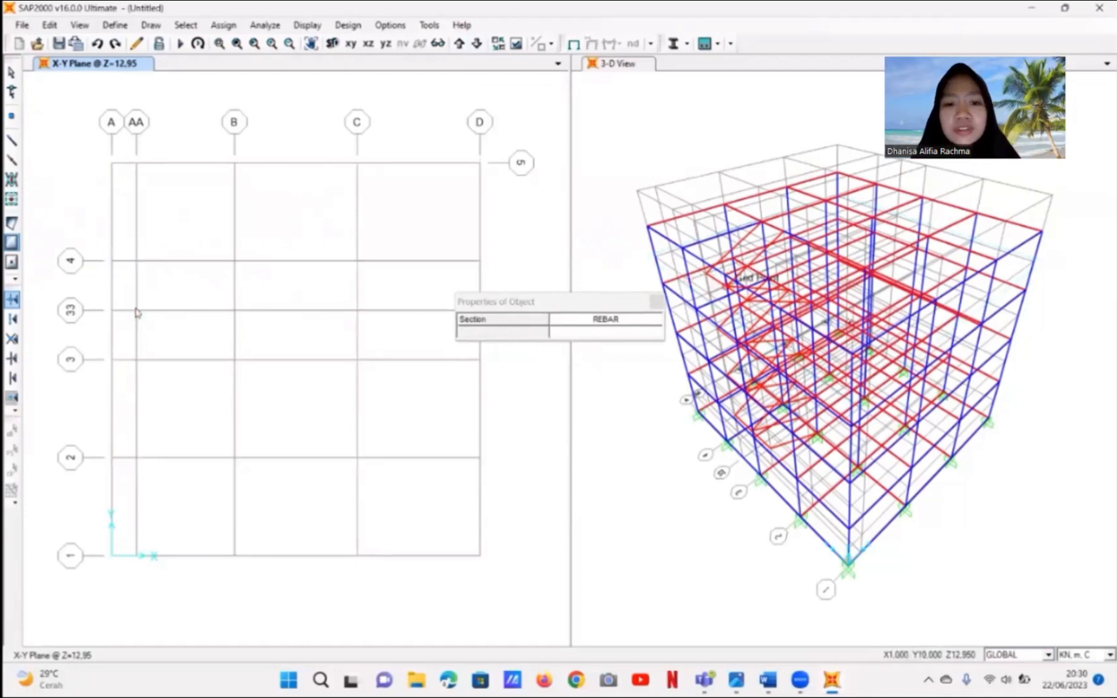
left_click(135, 312)
left_click(112, 310)
left_click(136, 360)
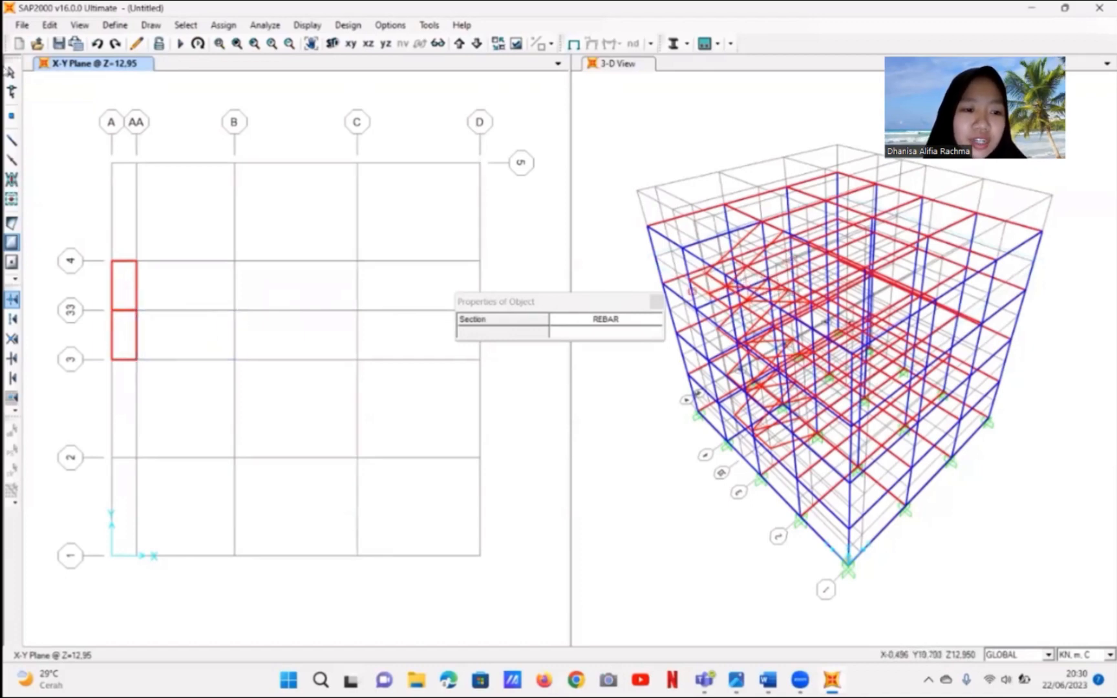
left_click(11, 72)
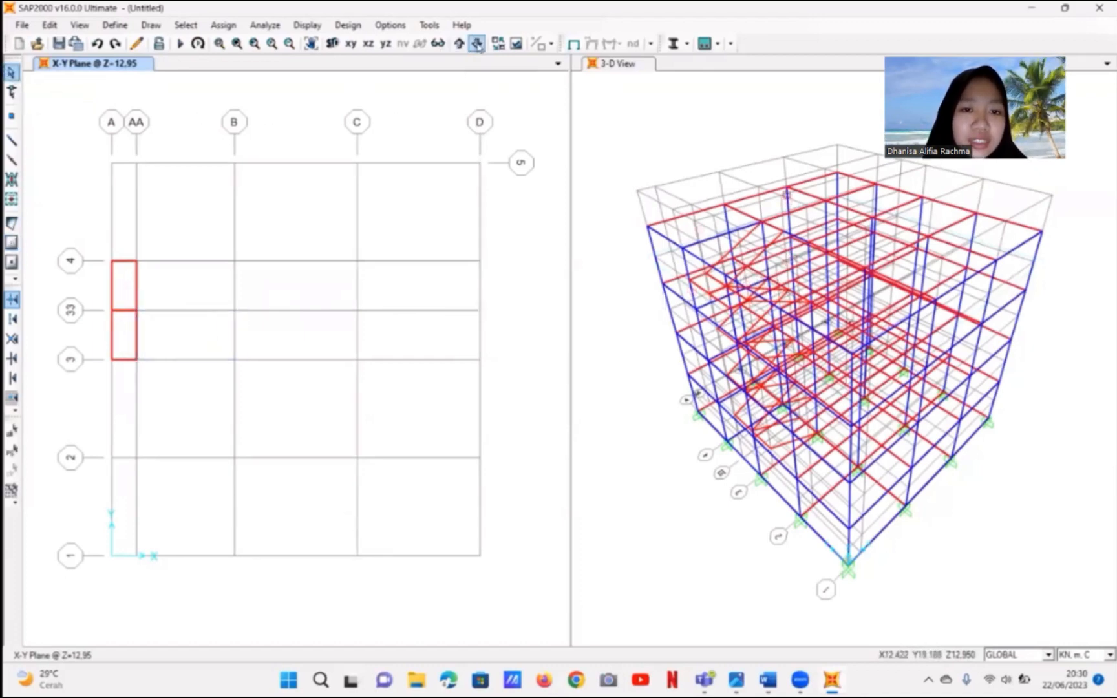
- Draw two rectangular REBAR areas at Z=9.25 between lines A and AA, covering lines 4 to 33 and 33 to 3
left_click(478, 44)
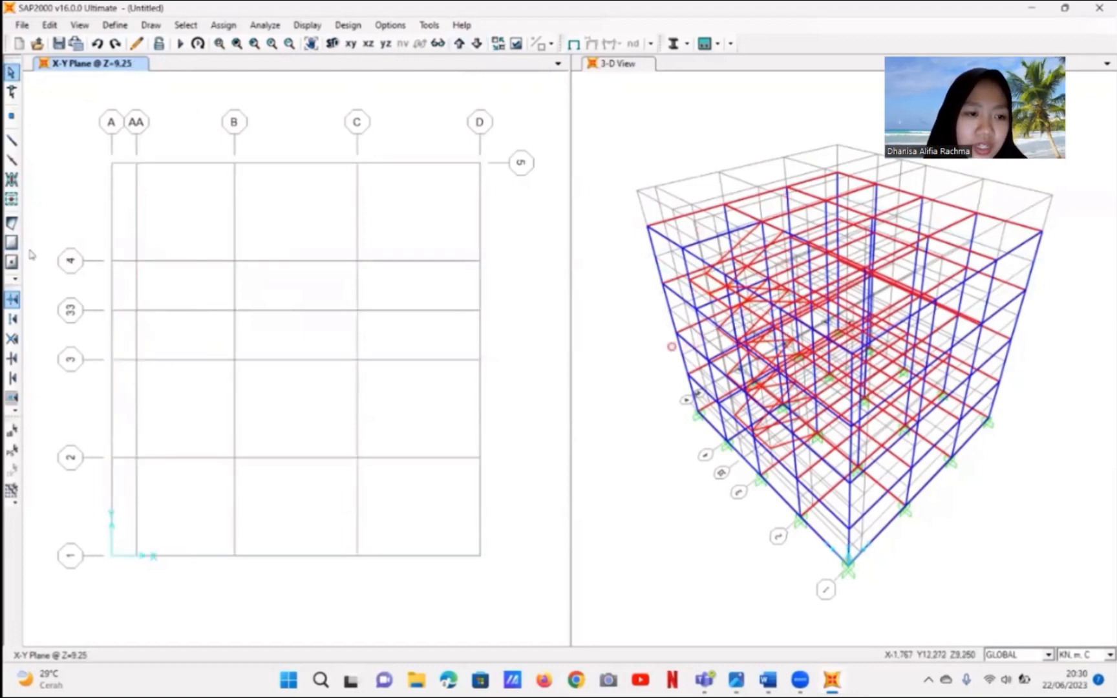
left_click(11, 243)
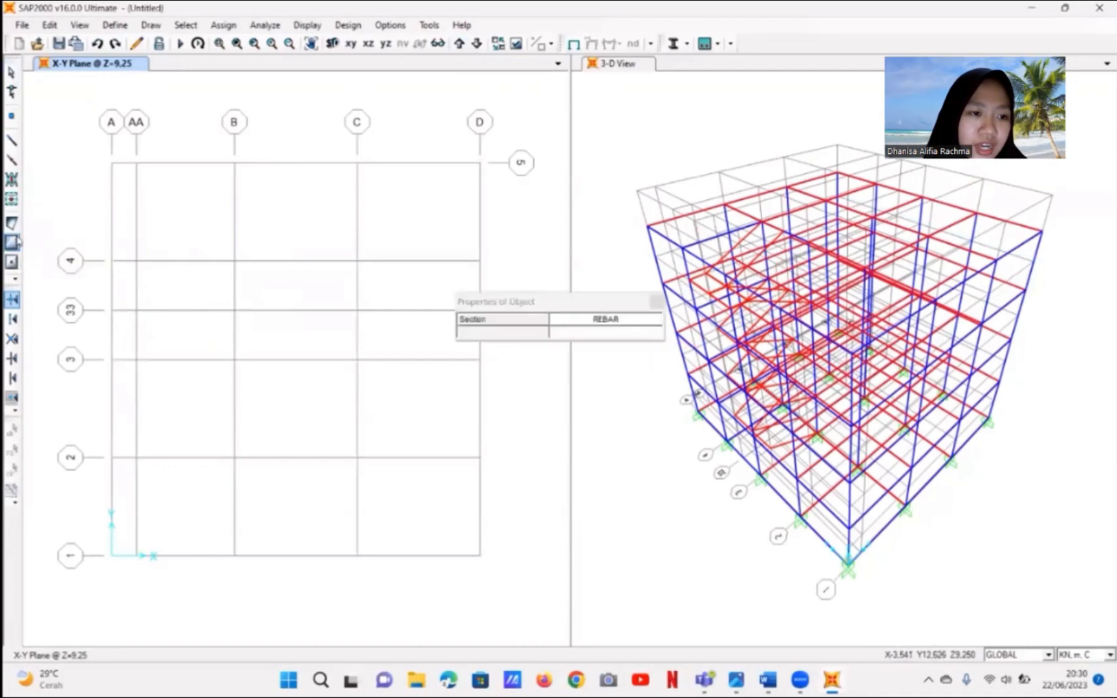
left_click(655, 323)
left_click(615, 326)
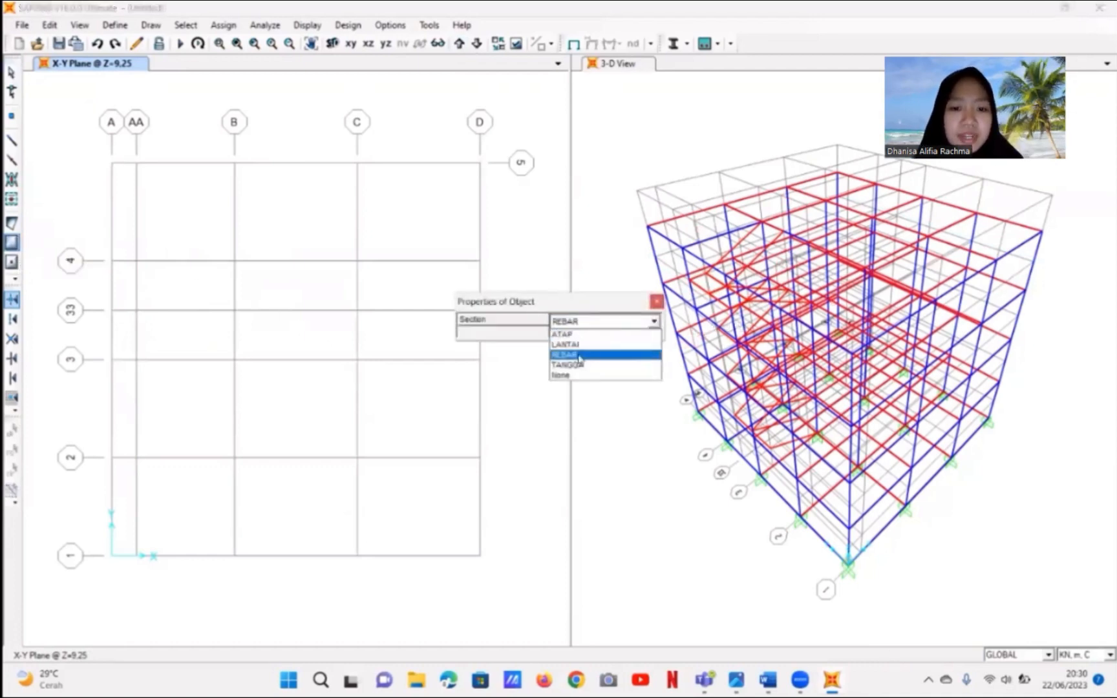
left_click(580, 357)
left_click(112, 261)
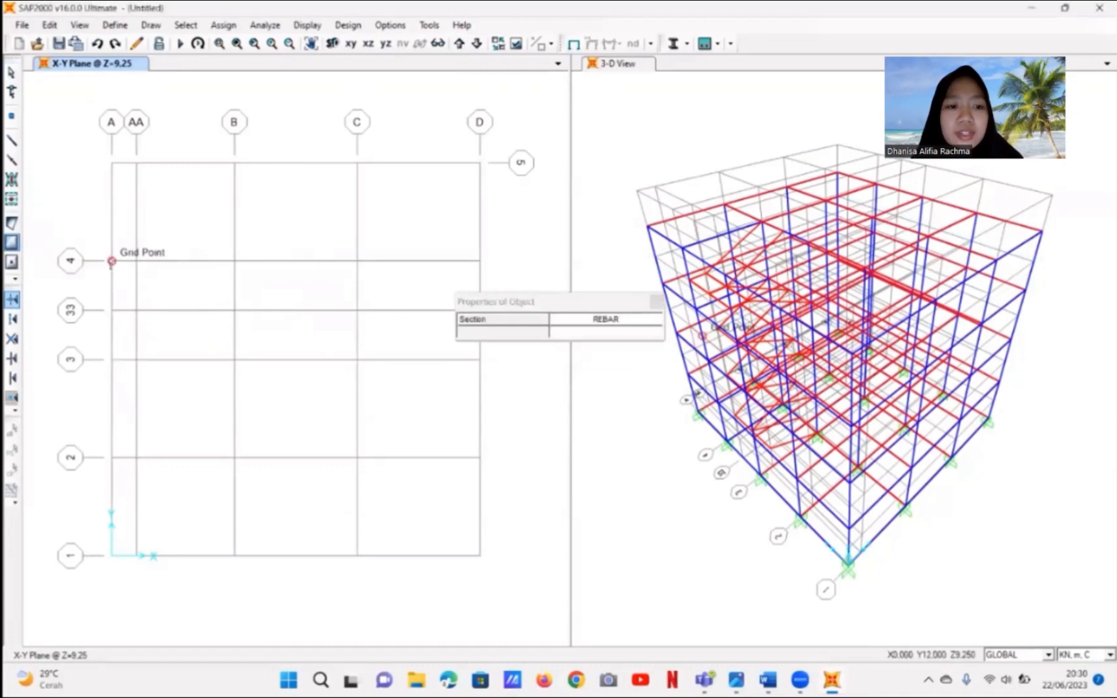
left_click(136, 311)
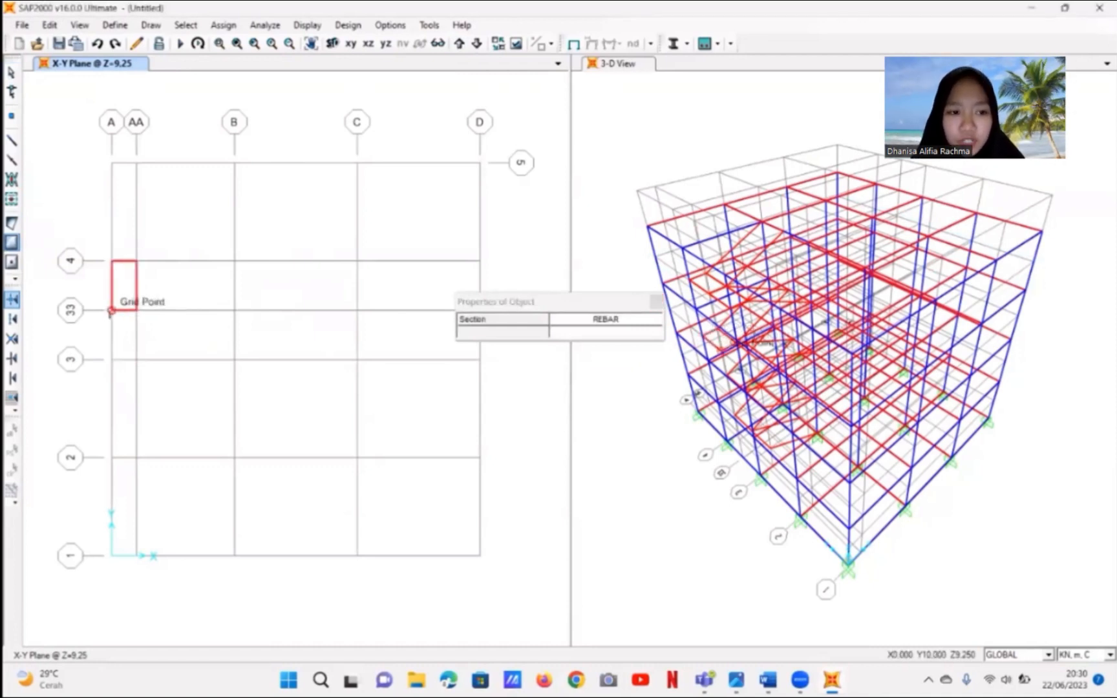
left_click(111, 311)
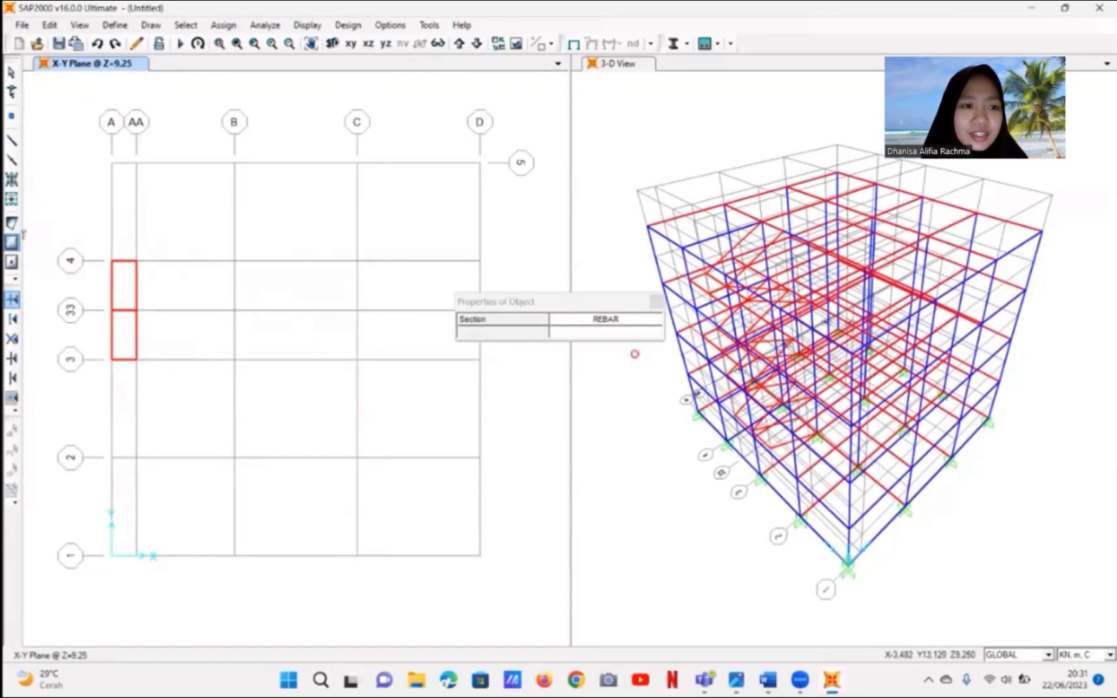
- Draw two rectangular REBAR areas at Z=5.55 between lines A and AA, covering lines 4 to 33 and 33 to 3
left_click(477, 43)
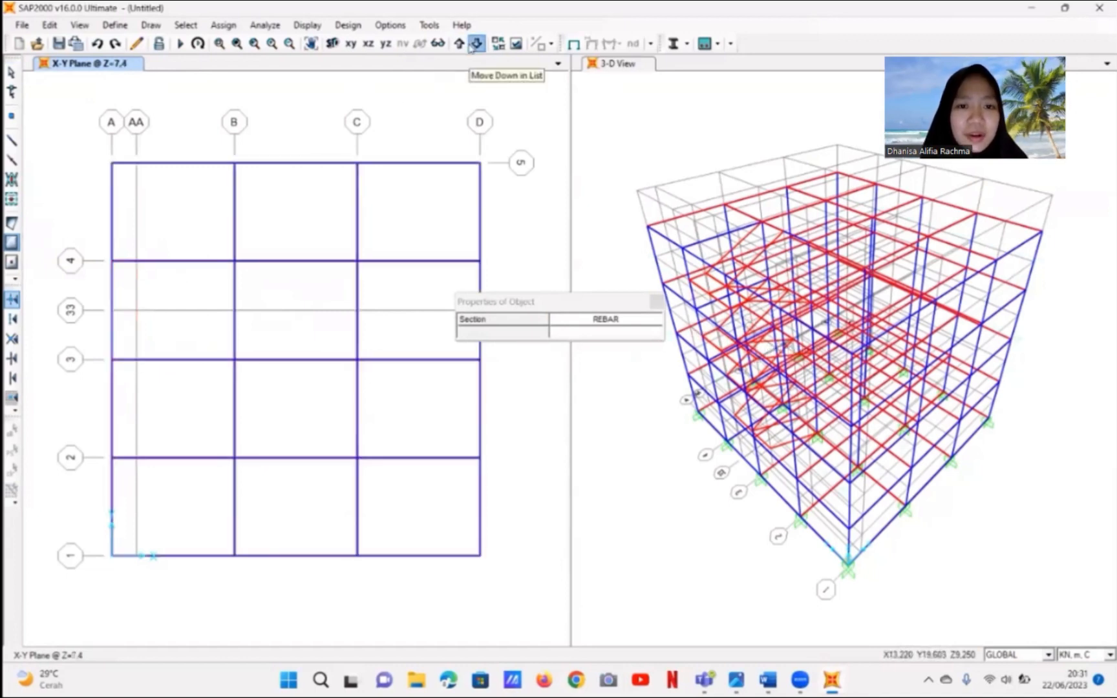
left_click(477, 44)
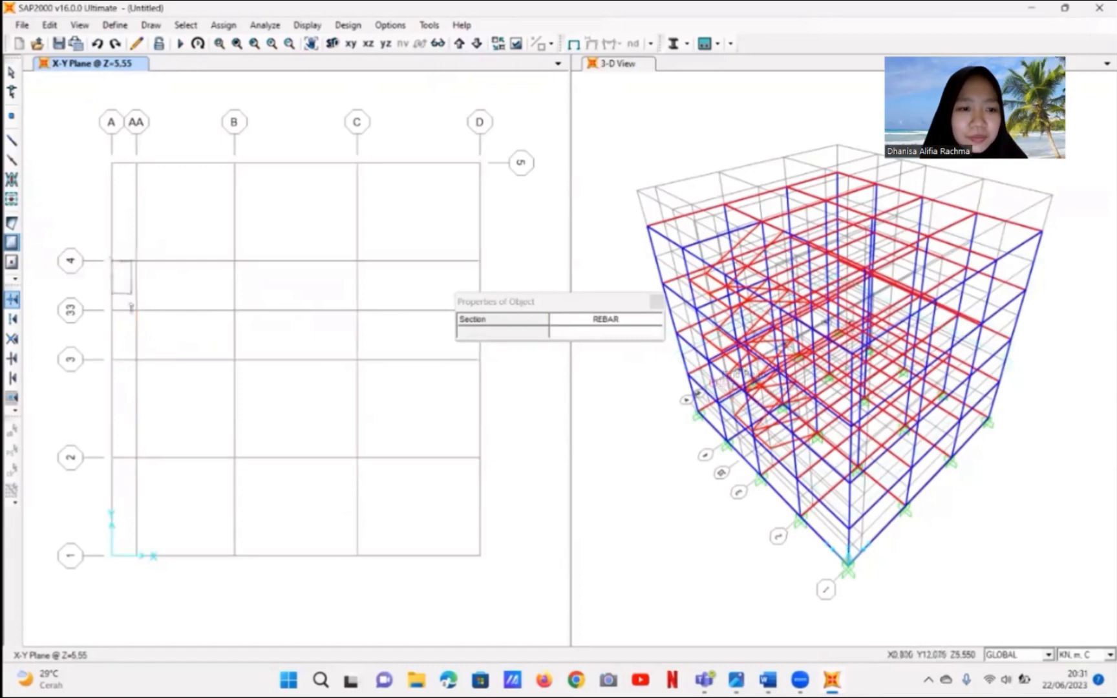
left_click(136, 311)
left_click(112, 310)
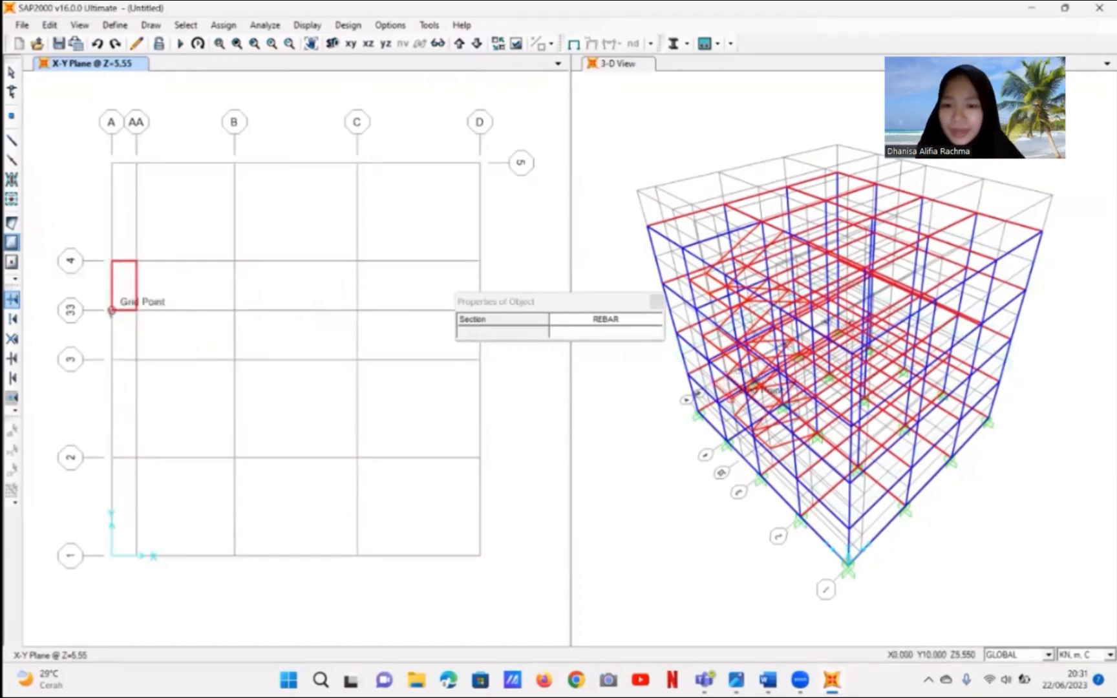
left_click(136, 360)
right_click(136, 360)
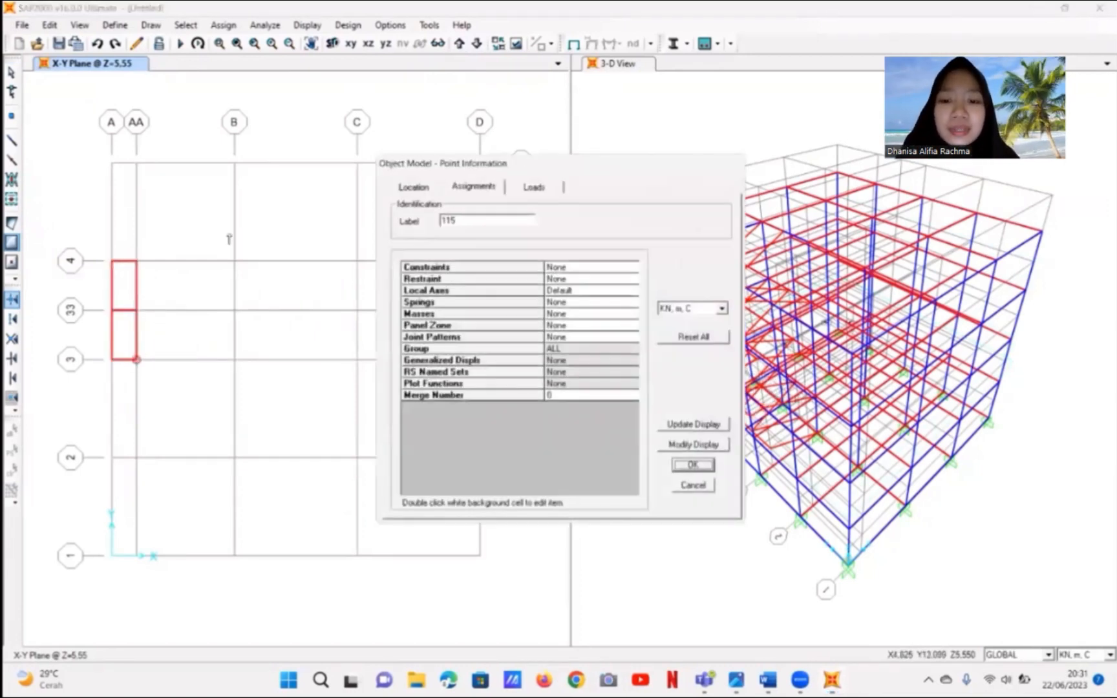
left_click(702, 486)
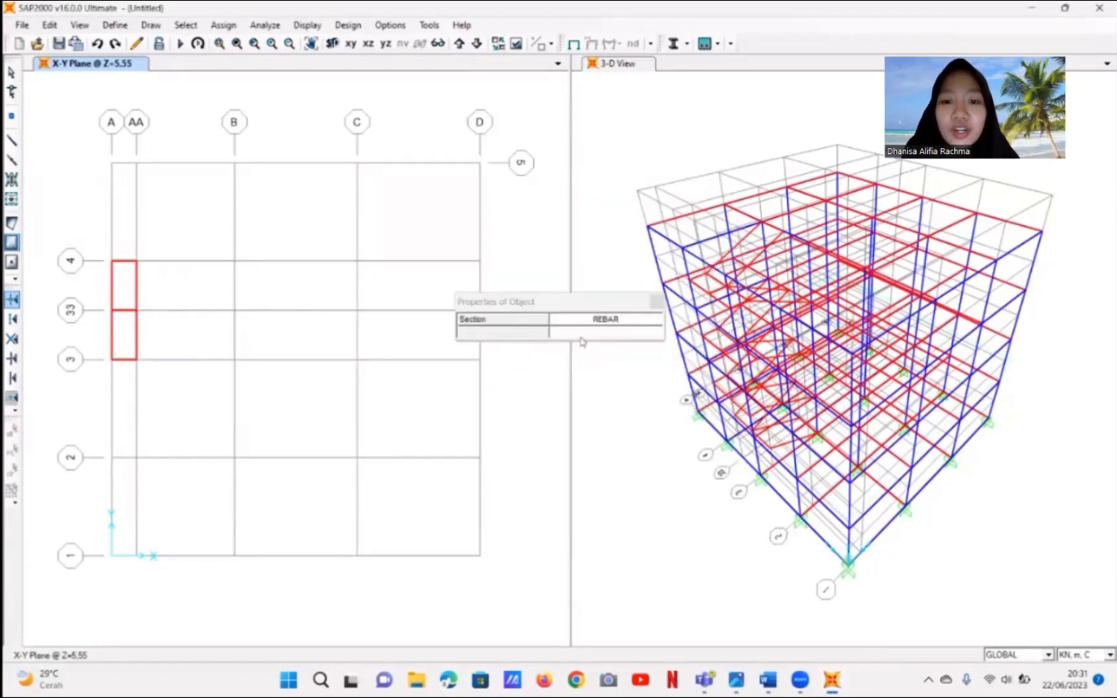
- Draw two rectangular REBAR areas at Z=1.85 between lines A and AA, covering lines 4 to 33 and 33 to 3, ending area drawing
left_click(477, 43)
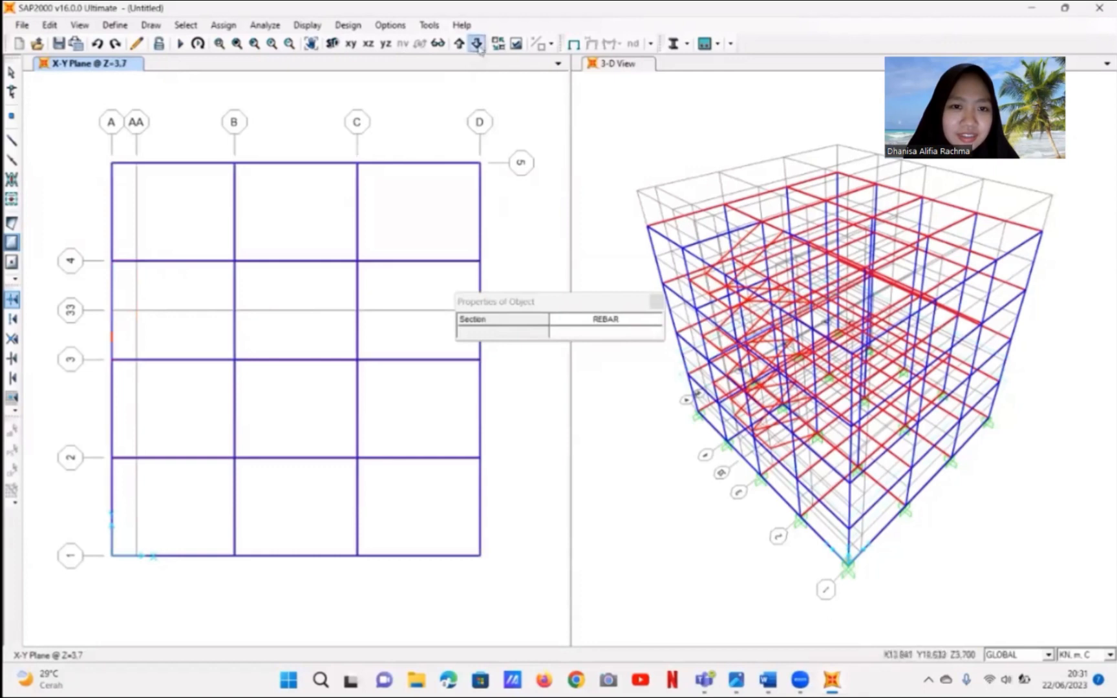
left_click(477, 43)
left_click(477, 44)
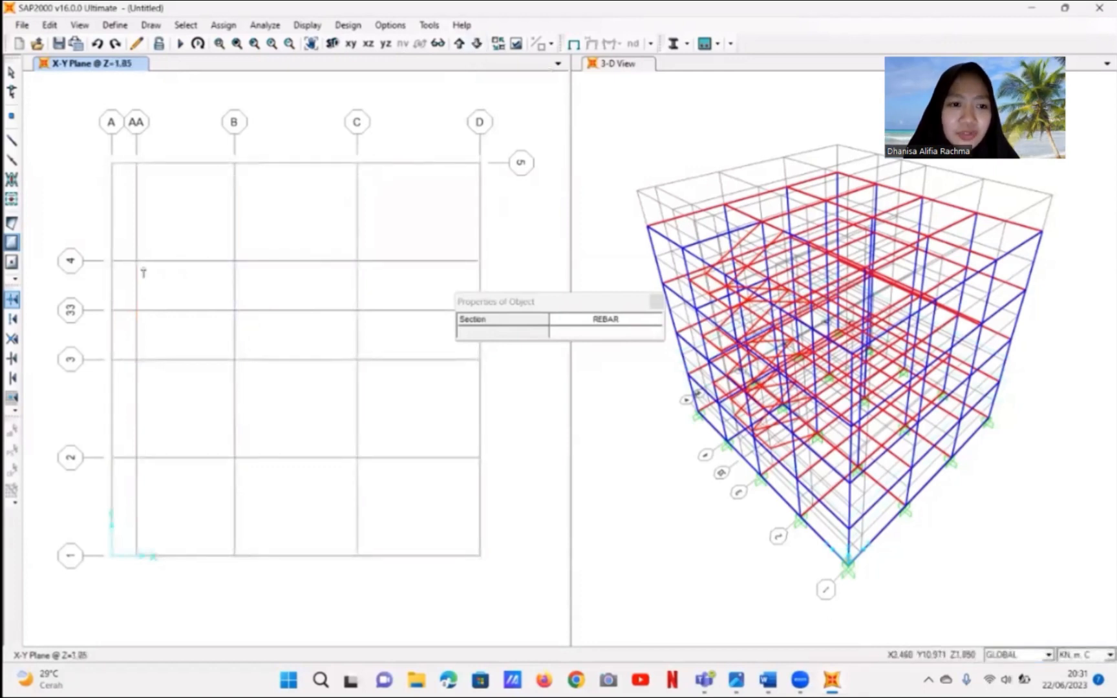
left_click(112, 260)
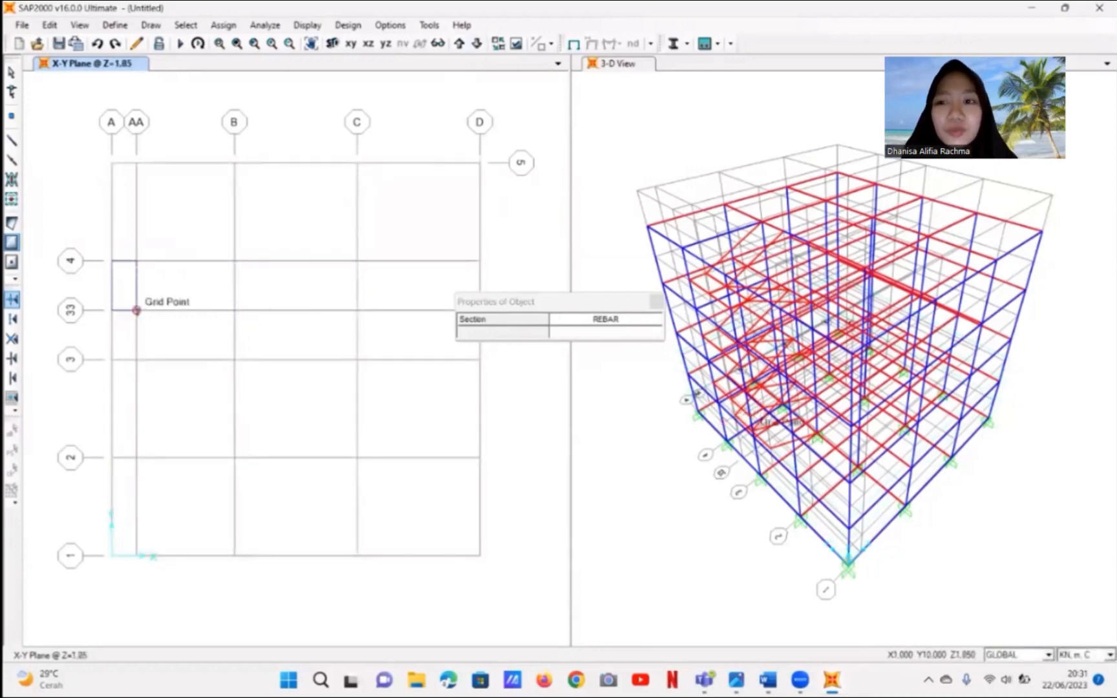
left_click(112, 310)
left_click(136, 359)
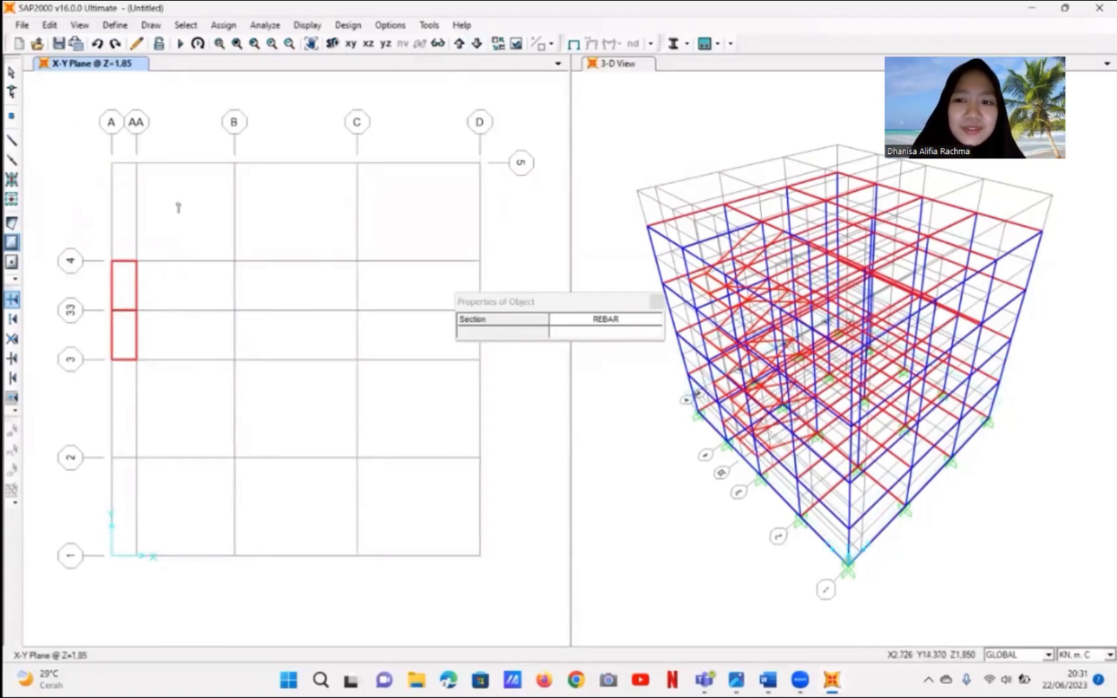
left_click(478, 43)
left_click(479, 44)
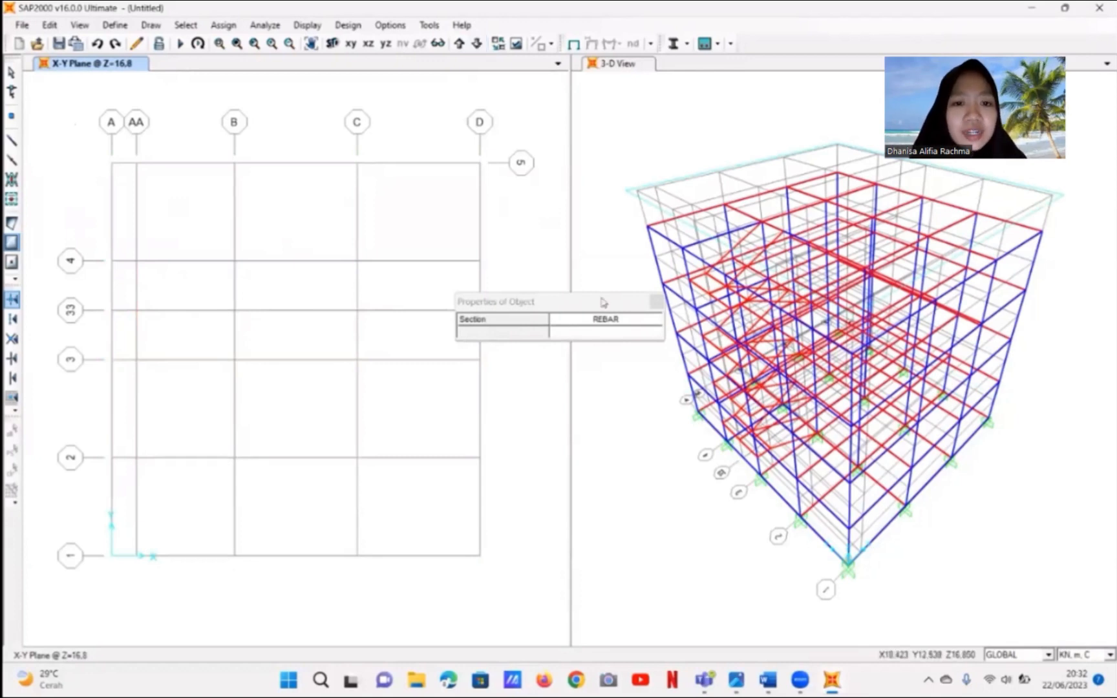
left_click(657, 302)
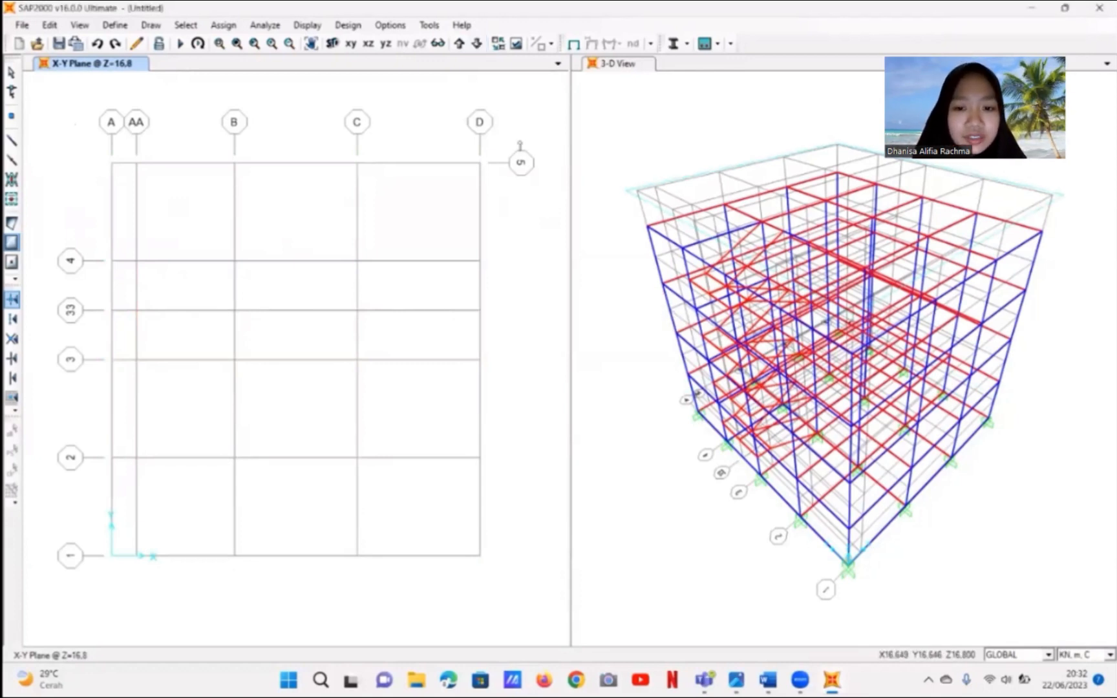
- Draw a straight frame with section BA at Z=1.85 along line A, from line 3 to line 4
left_click(477, 51)
left_click(460, 44)
left_click(460, 43)
left_click(460, 43)
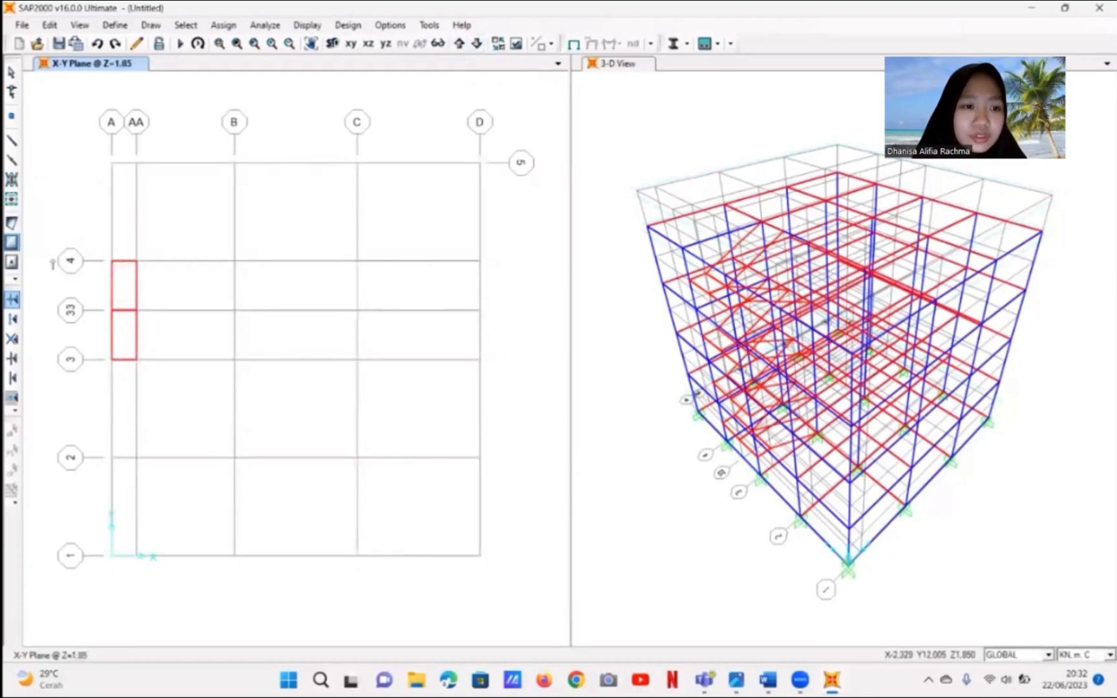
left_click(11, 140)
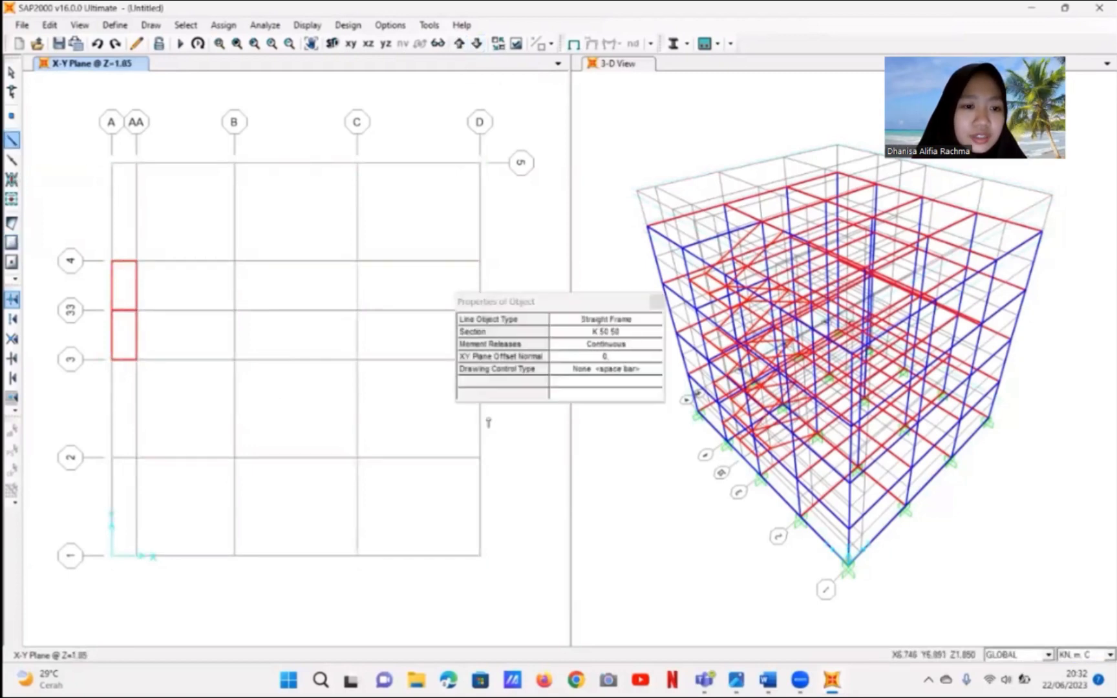
left_click(622, 329)
left_click(653, 334)
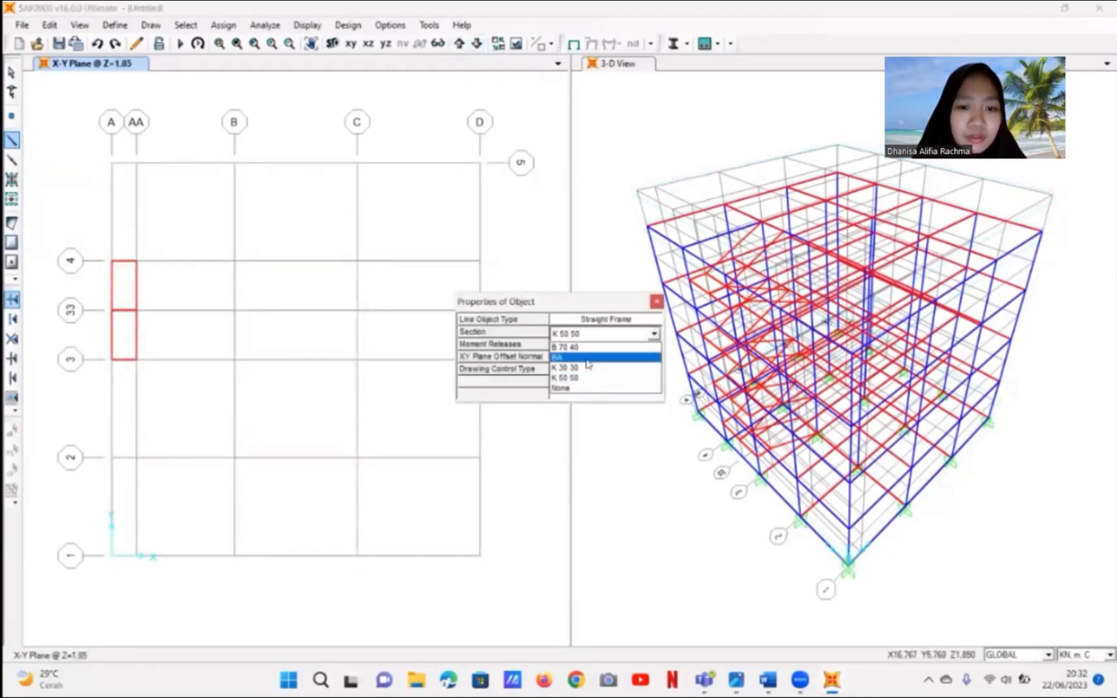
left_click(588, 358)
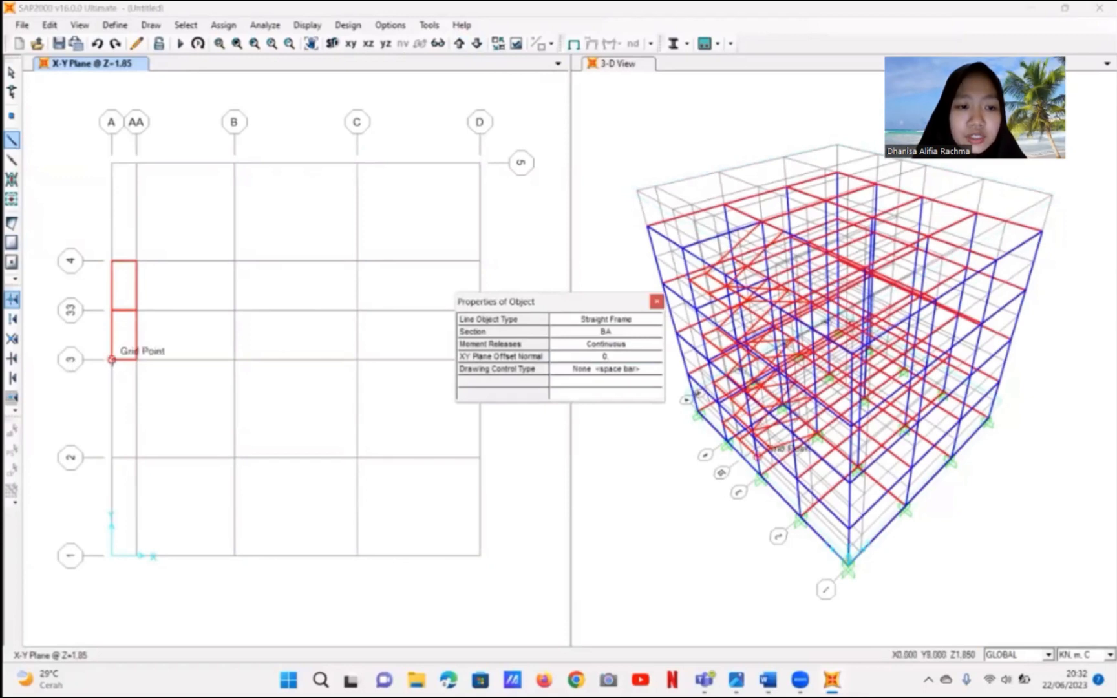
left_click(111, 359)
left_click(111, 262)
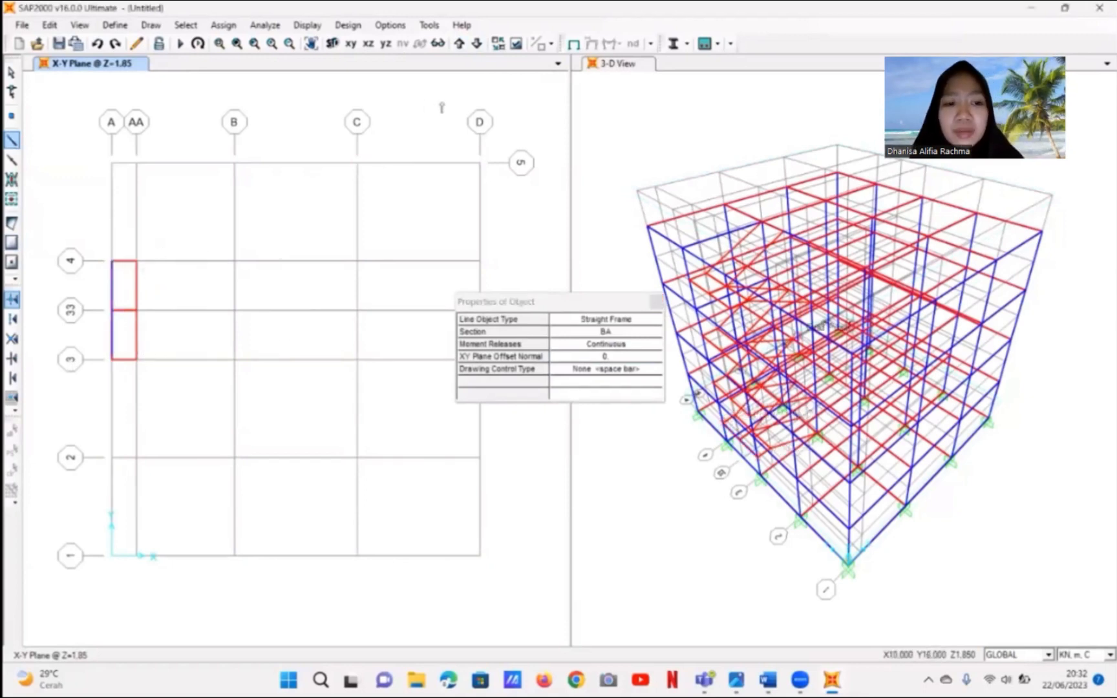
- Draw a BA landing beam at Z=5.55 along line A, from line 3 to line 4
left_click(460, 44)
left_click(460, 44)
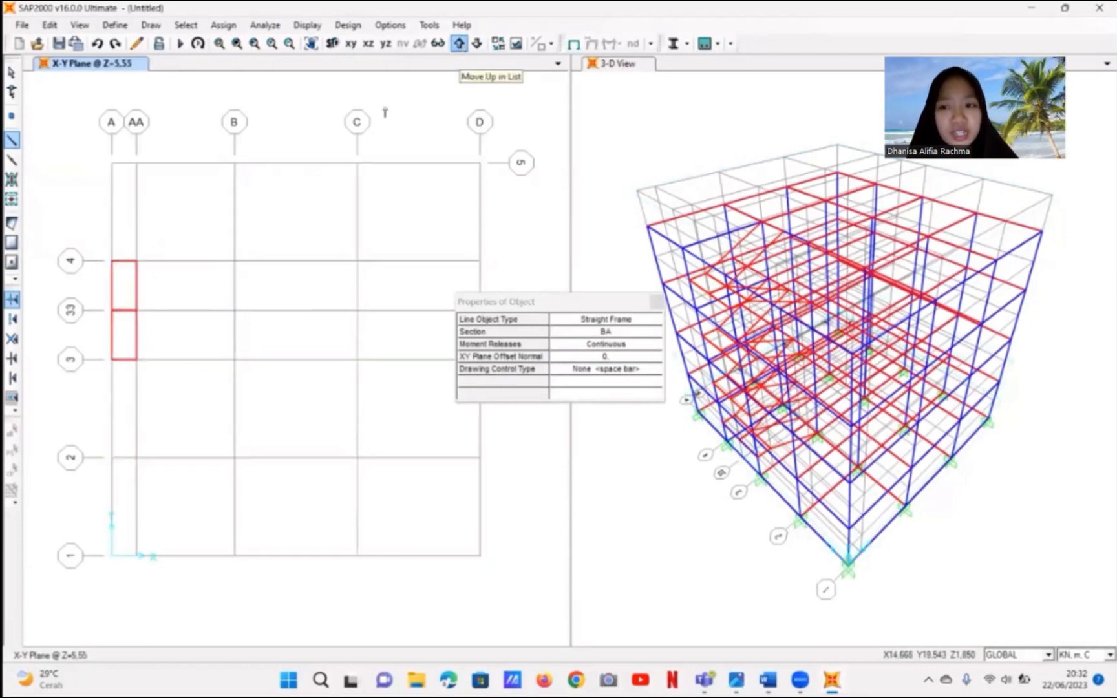
left_click(112, 360)
left_click(112, 261)
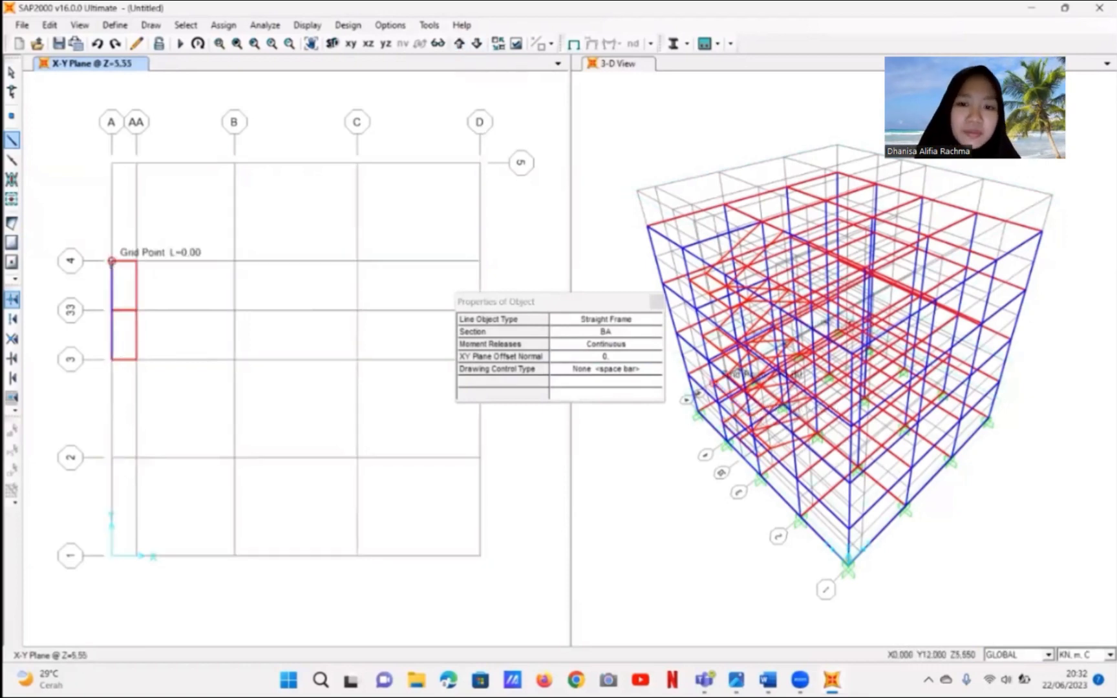
- Draw a straight BA frame along grid line A between grid lines 3 and 4 in the Z=9.25 plan
left_click(459, 44)
left_click(112, 360)
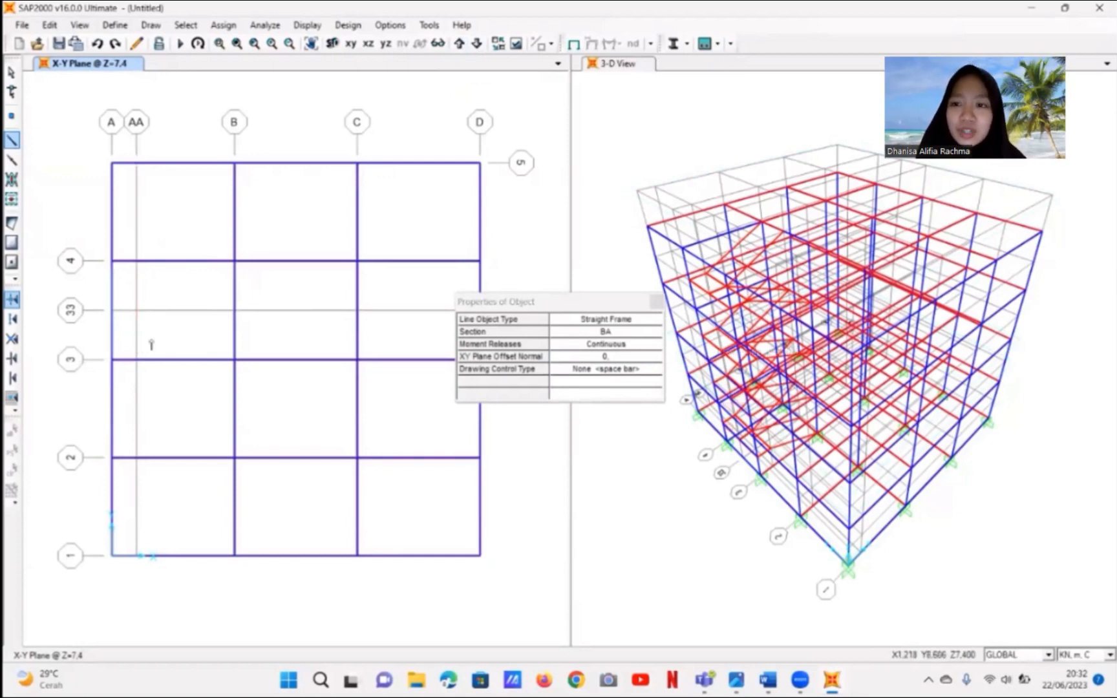
left_click(458, 44)
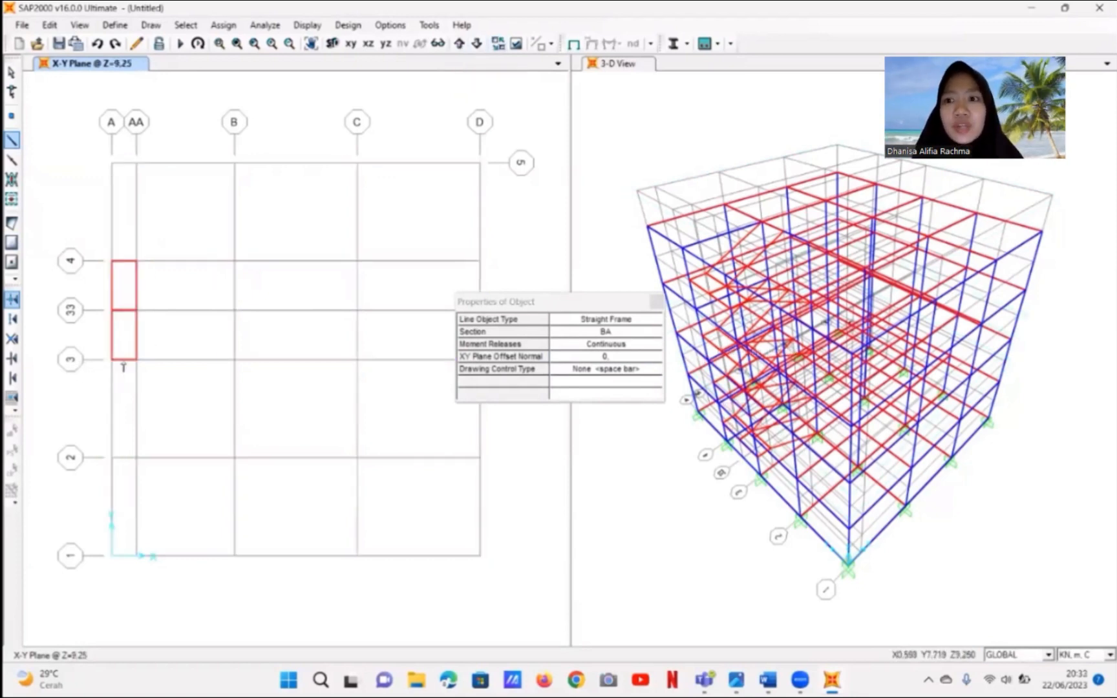
left_click(112, 262)
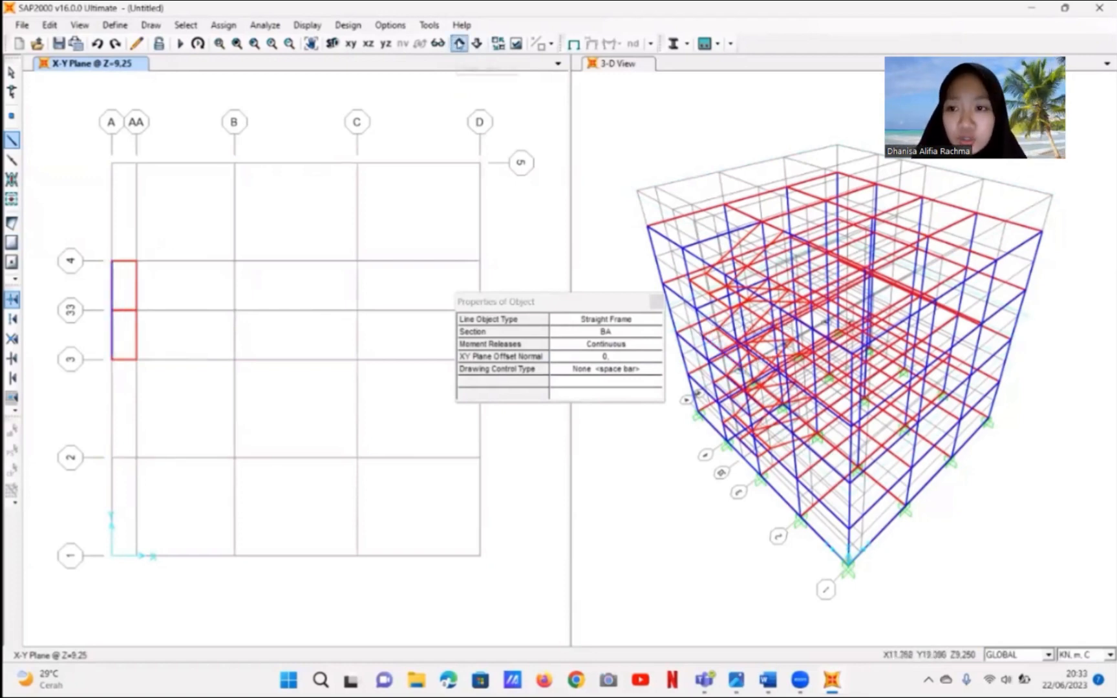
- Draw a BA frame along grid line A between grid lines 3 and 4 at Z=12.95, and finish frame drawing
left_click(458, 44)
left_click(458, 44)
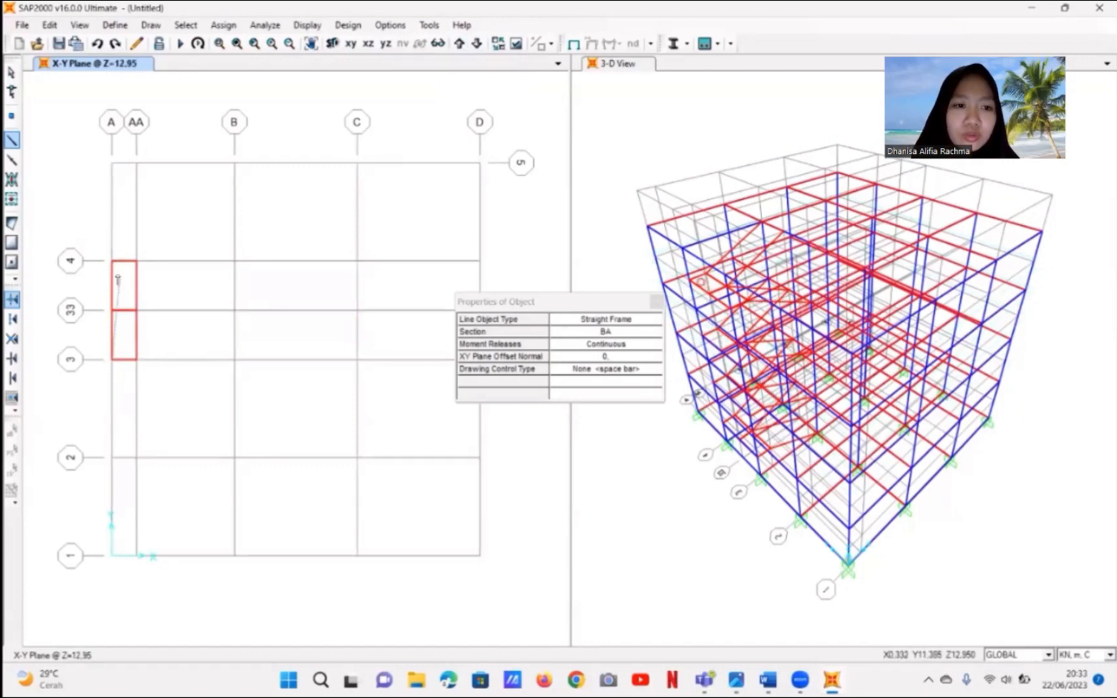
left_click(111, 261)
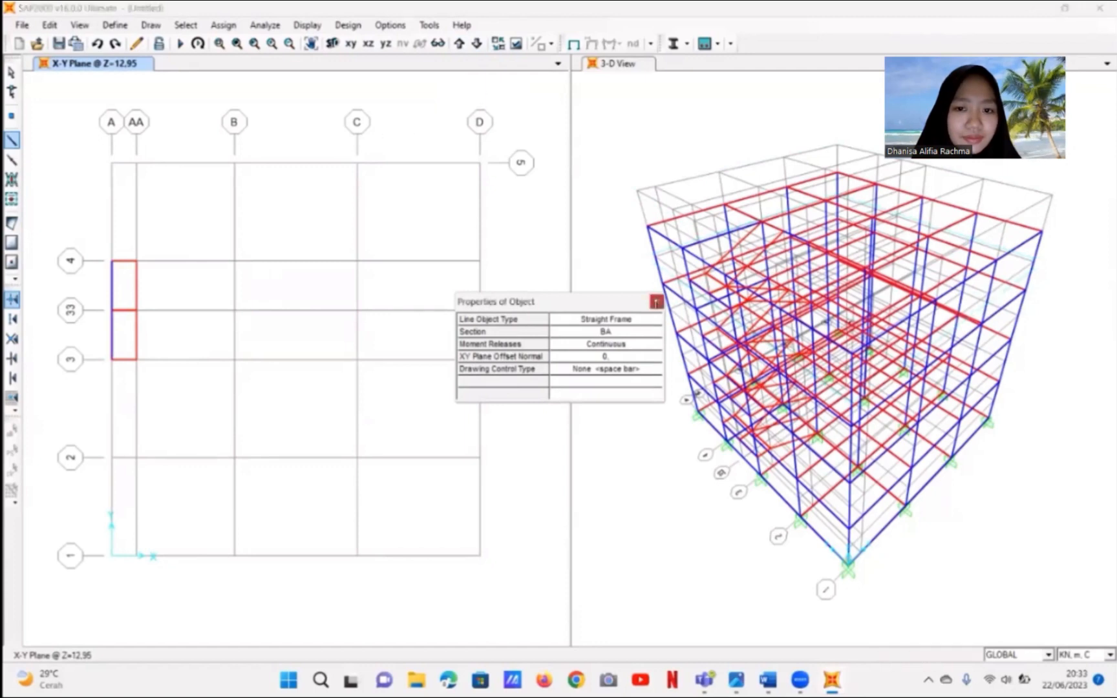
left_click(657, 302)
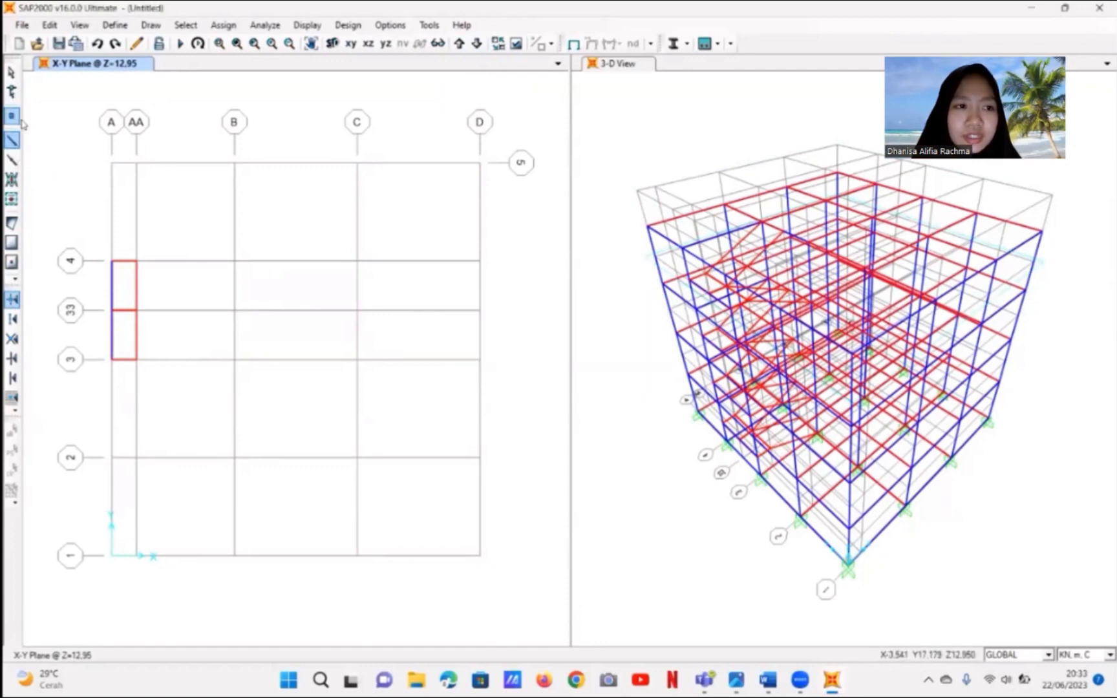
left_click(11, 72)
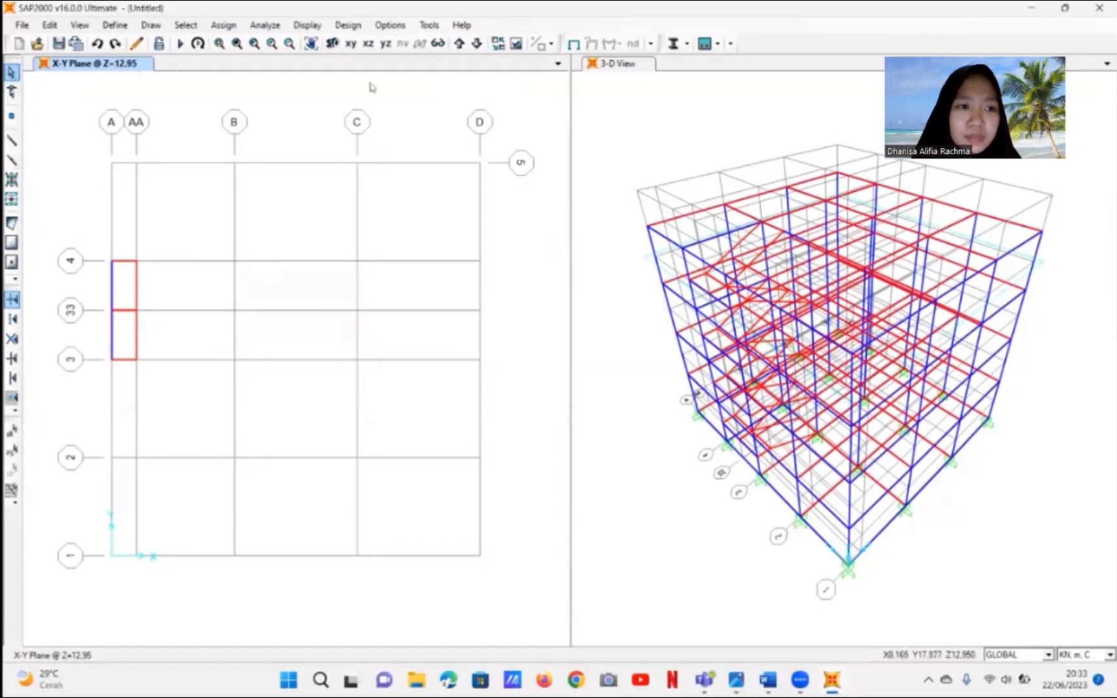
- Draw a closed rectangle of BA frames at Z=16.8 around the bay between grid lines A–B and 3–4
left_click(460, 44)
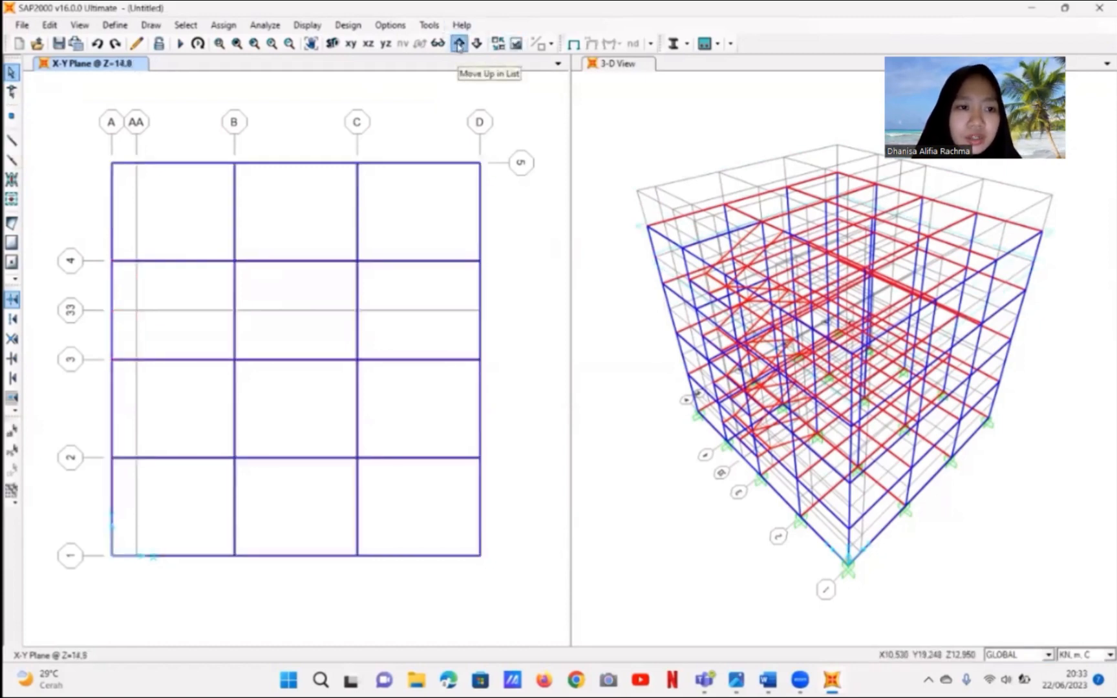
left_click(459, 44)
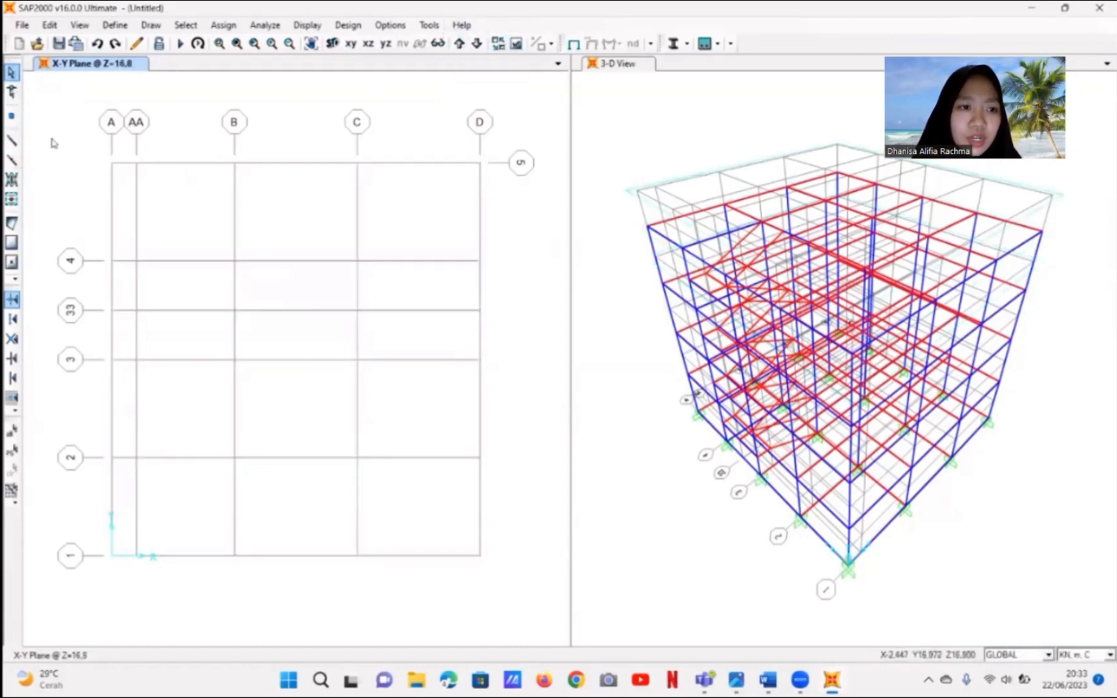
left_click(16, 147)
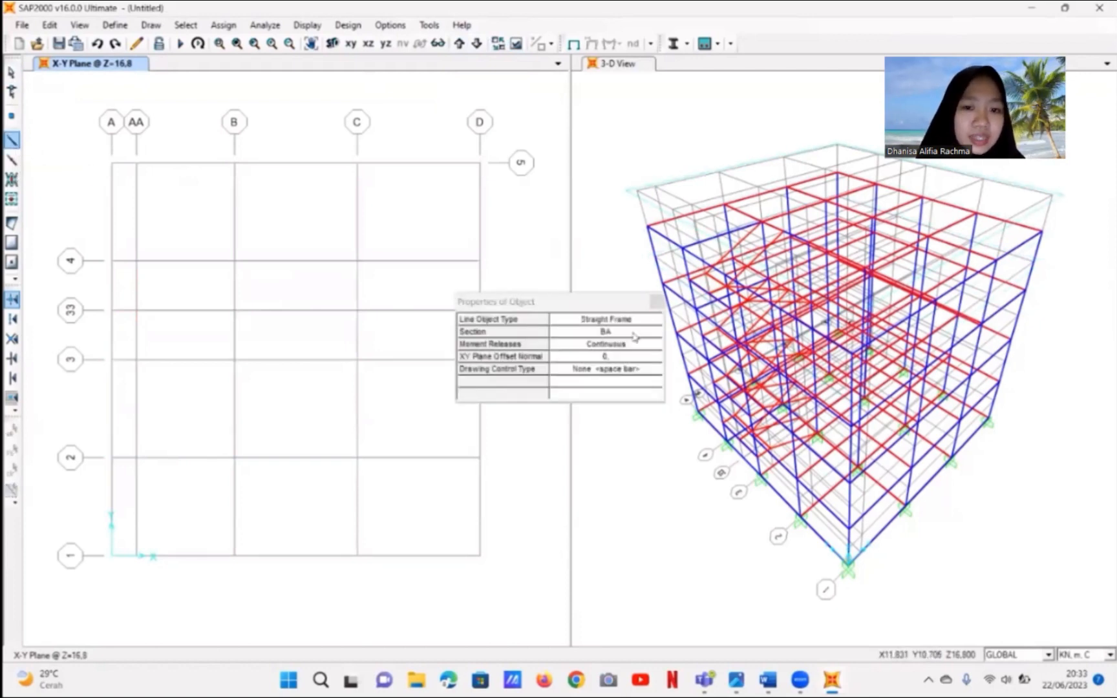
left_click(631, 335)
left_click(653, 332)
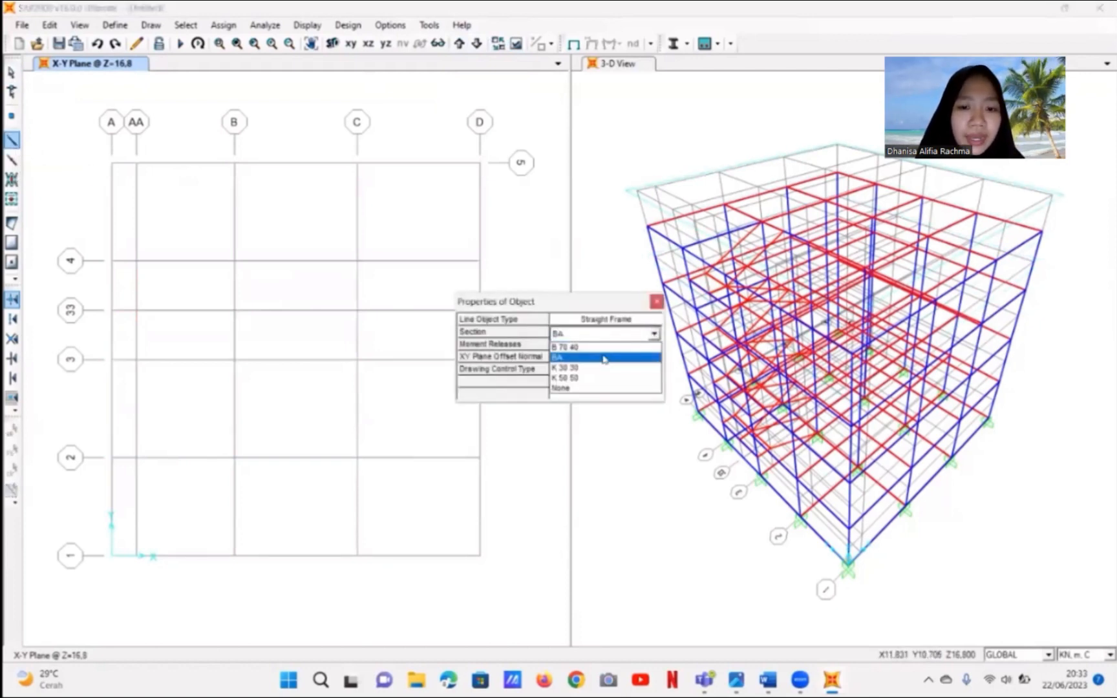
left_click(602, 359)
left_click(113, 360)
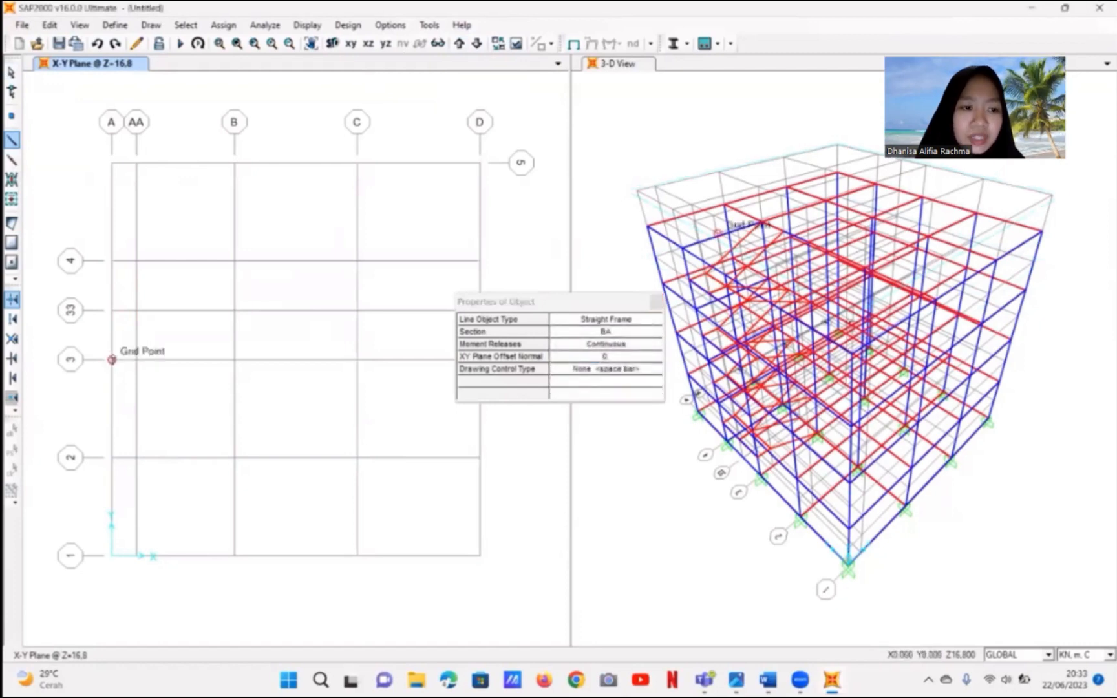
left_click(112, 262)
left_click(235, 262)
left_click(235, 360)
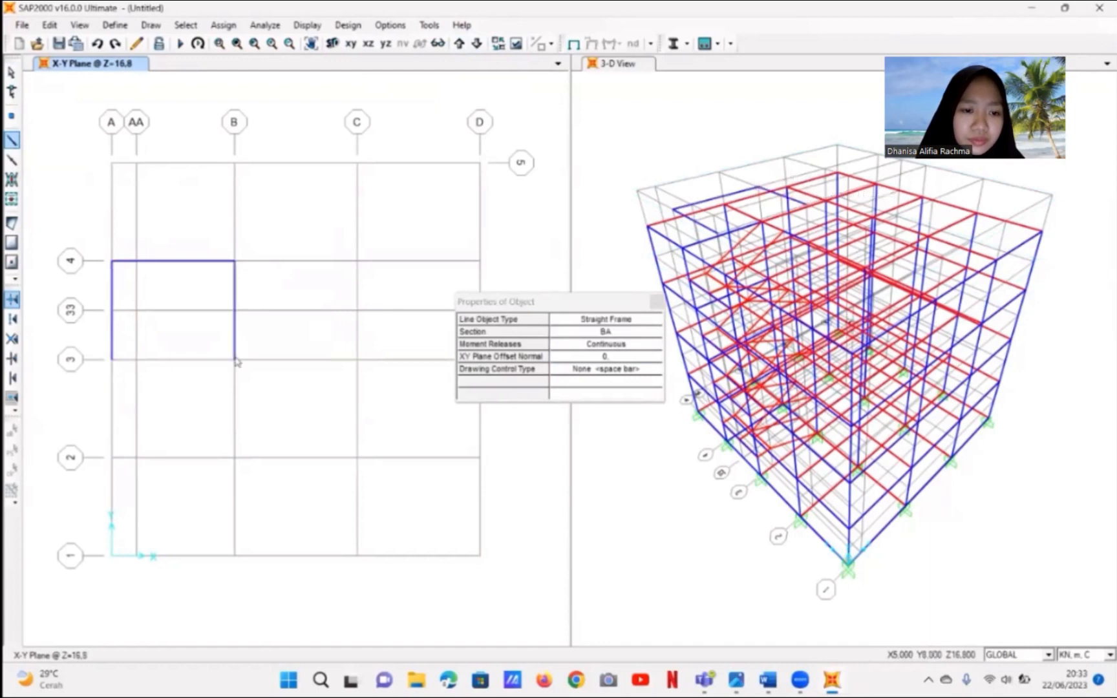
left_click(113, 360)
right_click(113, 360)
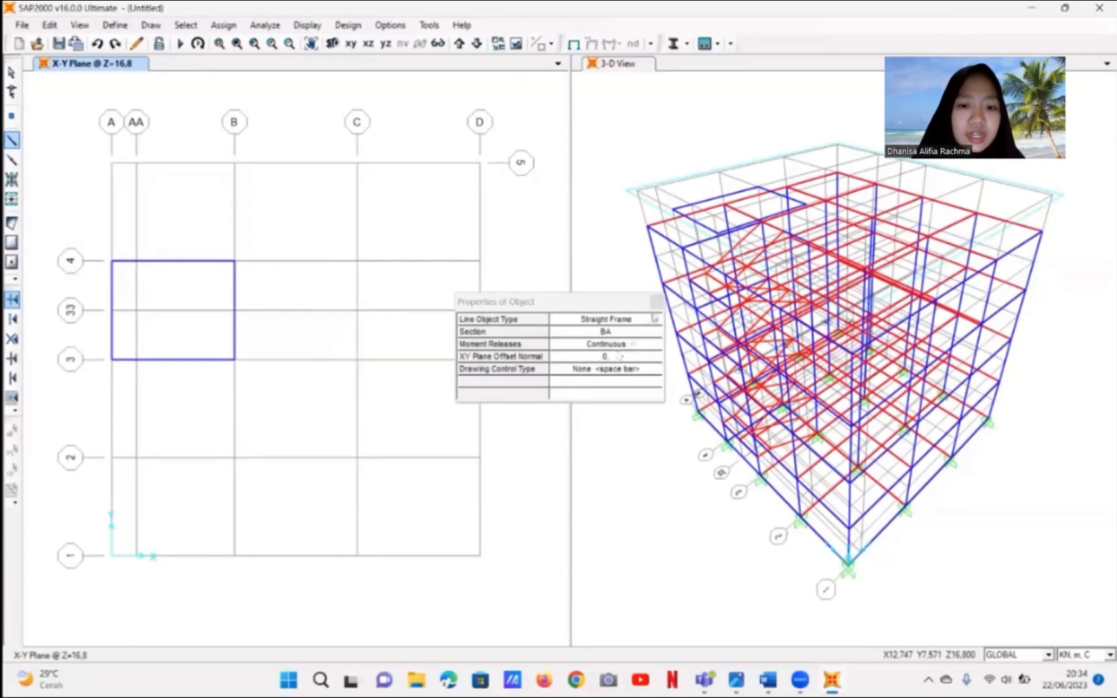
- Draw a rectangular ATAP area at Z=16.8 from grid point A-4 to B-3
left_click(11, 243)
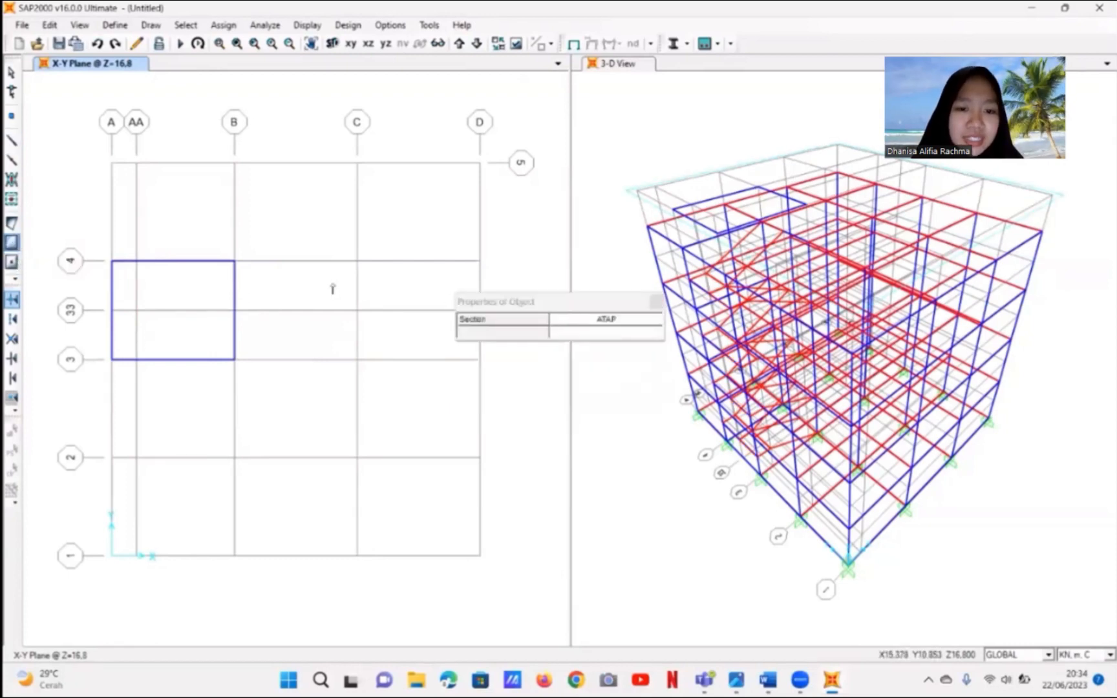
left_click(592, 325)
left_click(654, 321)
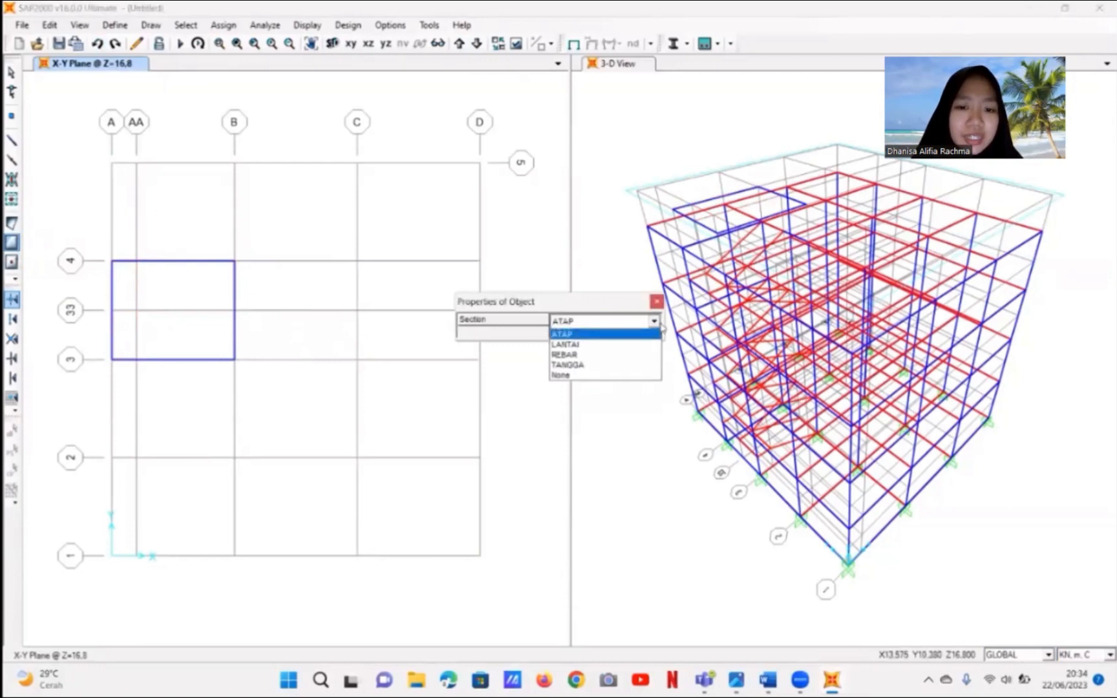
left_click(619, 335)
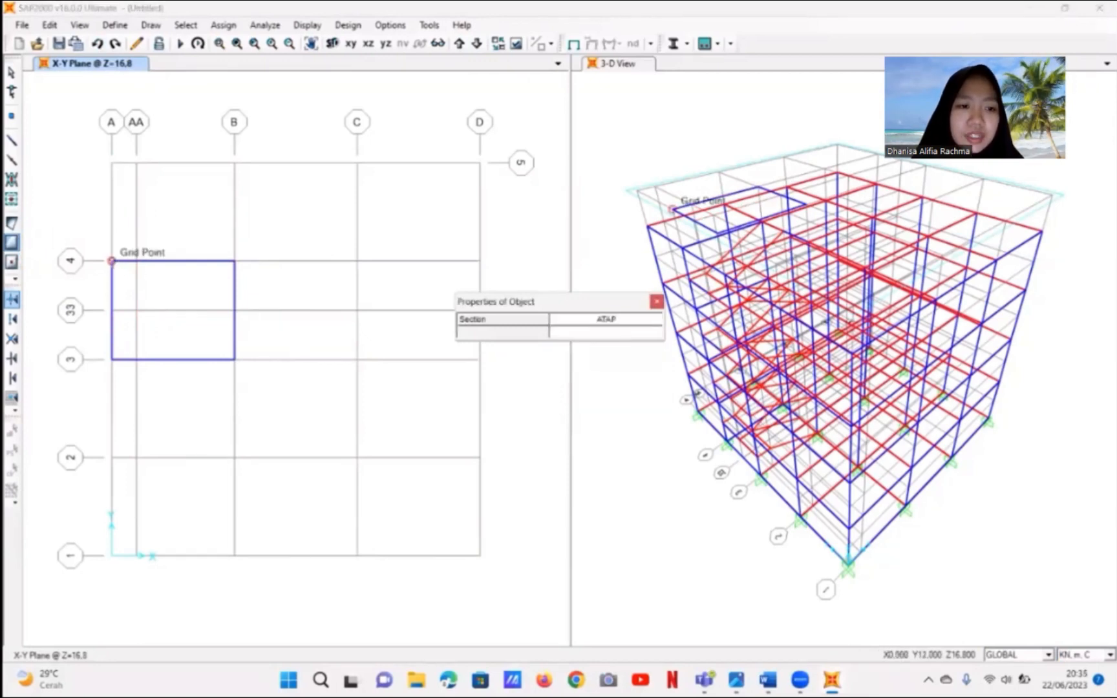
left_click(237, 356)
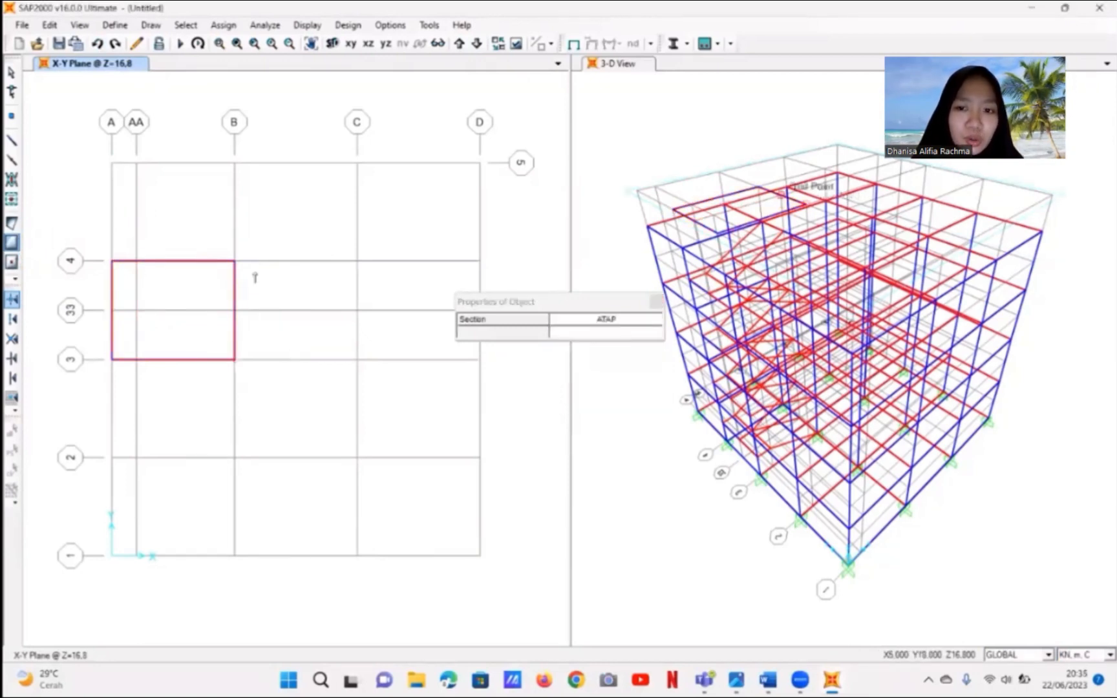
left_click(656, 306)
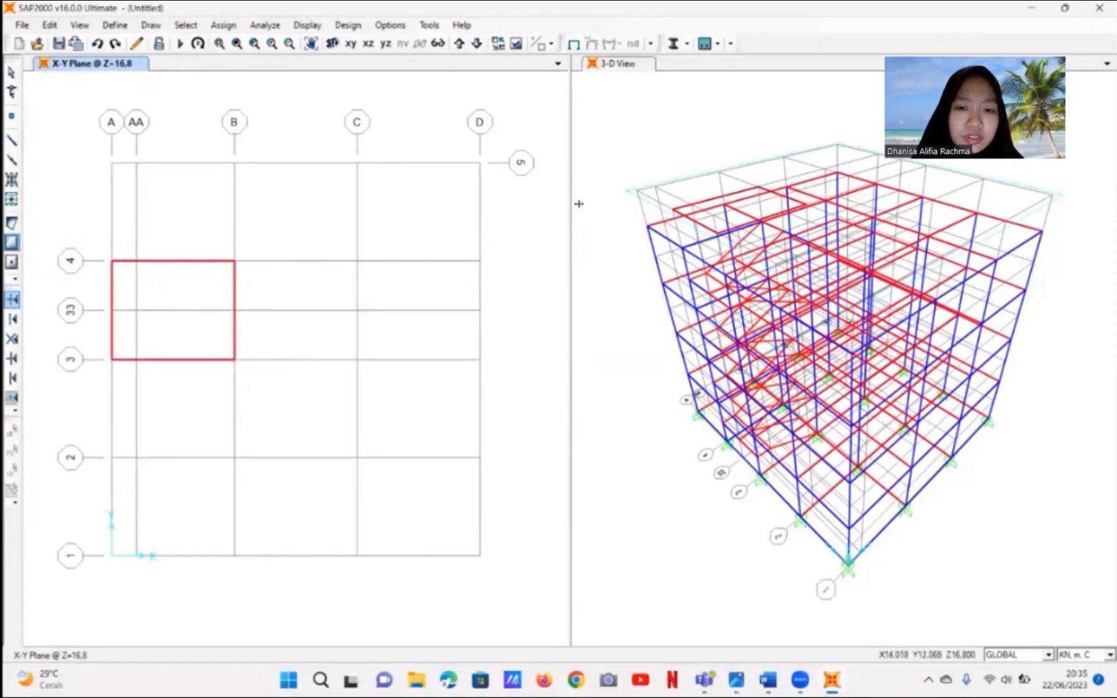
- Show objects filled in the 3-D view, using its standard 3-D orientation
left_click(606, 163)
left_click(332, 43)
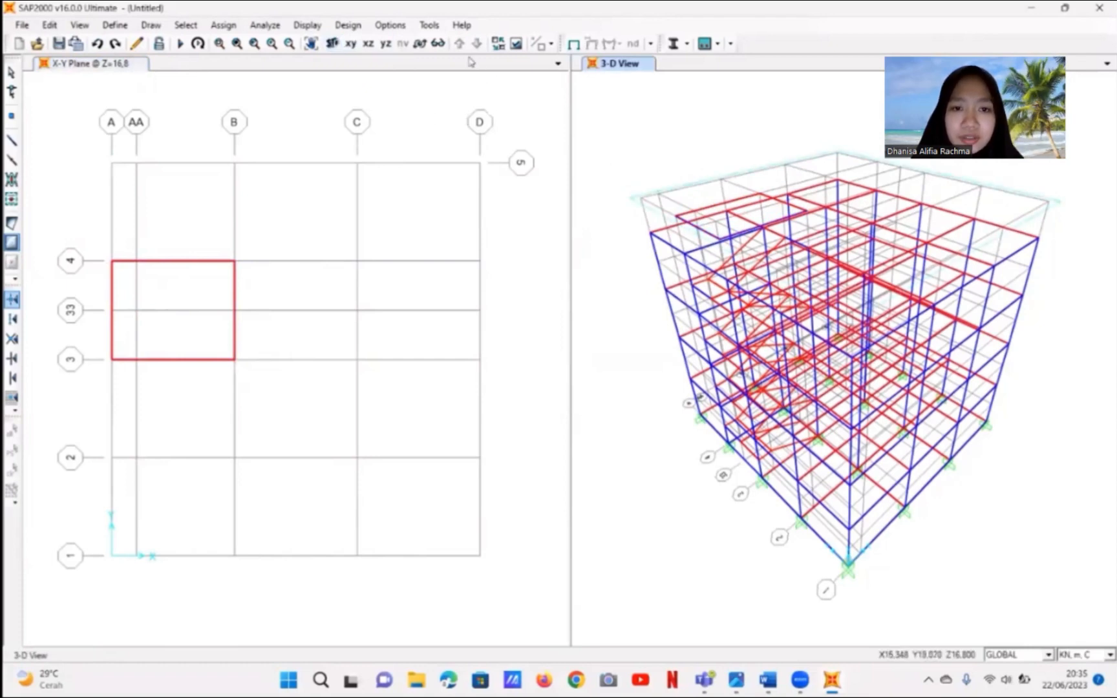
left_click(516, 44)
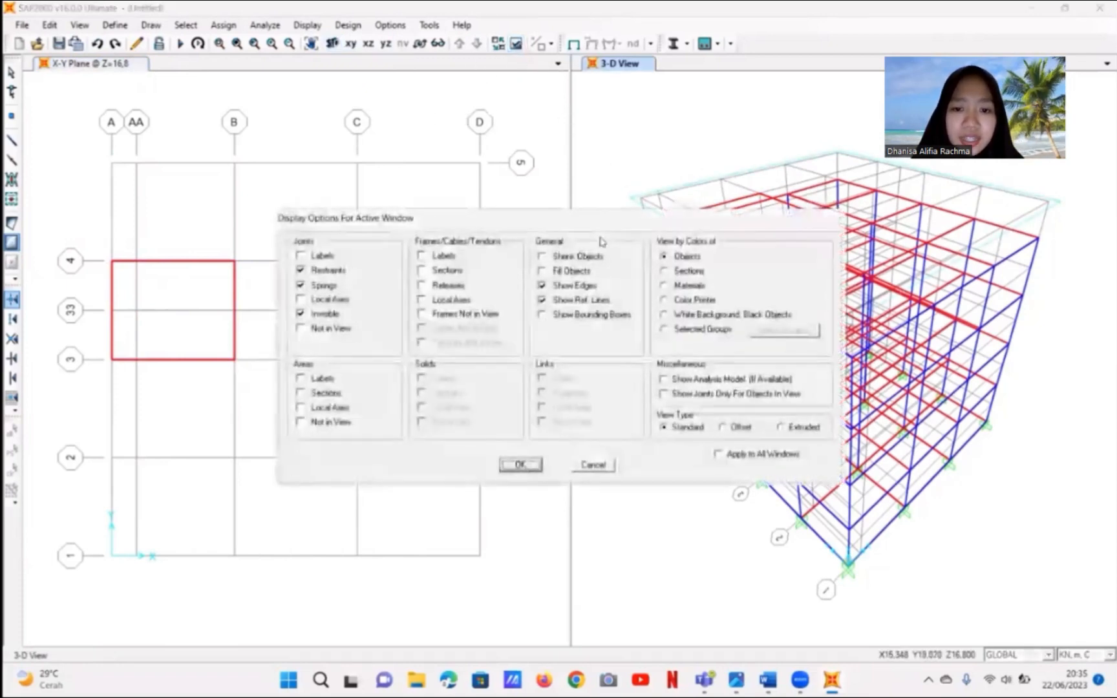
left_click(549, 272)
left_click(515, 467)
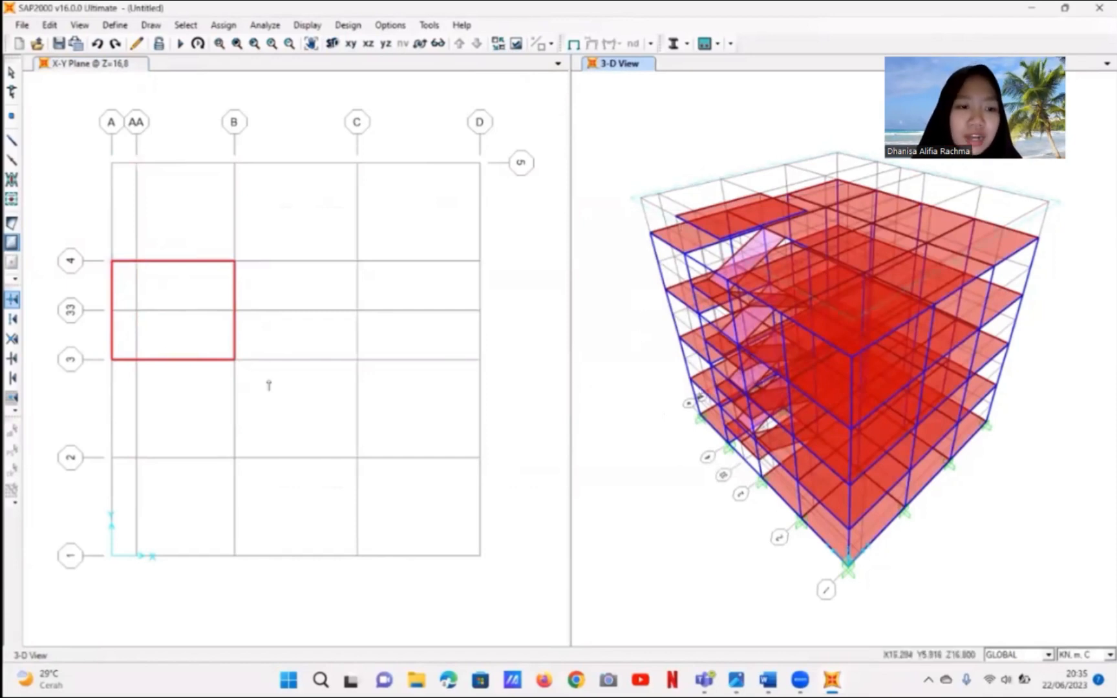
left_click(460, 44)
left_click(462, 49)
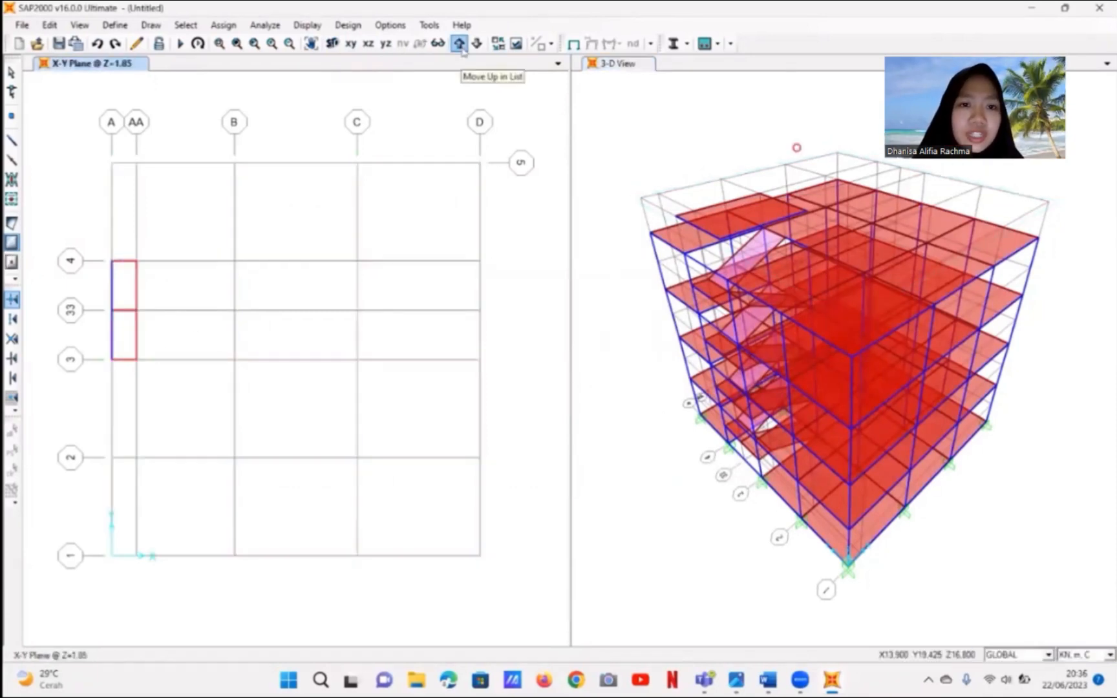
left_click(460, 44)
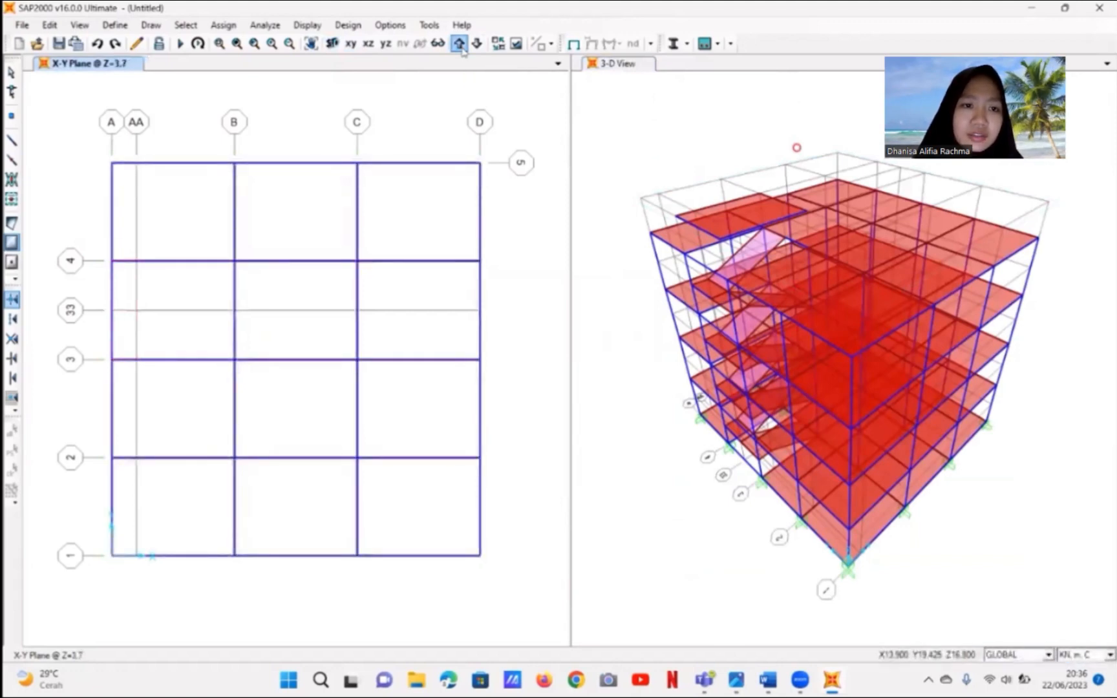
- In the X-Z plane at Y=8, draw BA columns on grid lines A and B from Z=14.8 up to 16.8
left_click(368, 43)
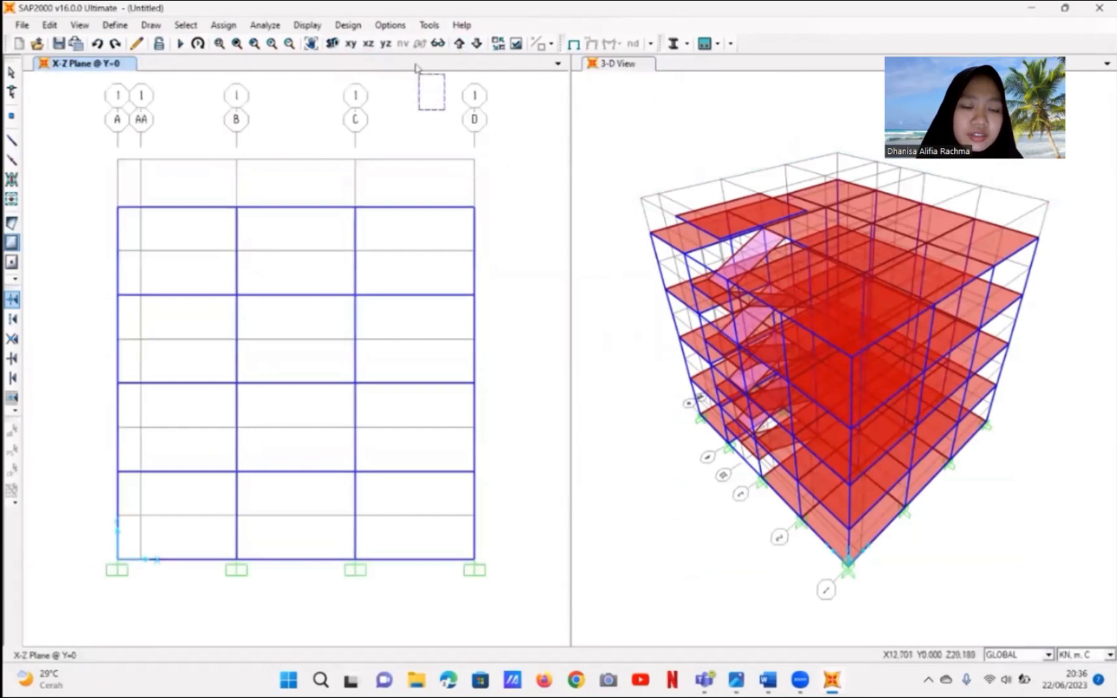
left_click(12, 72)
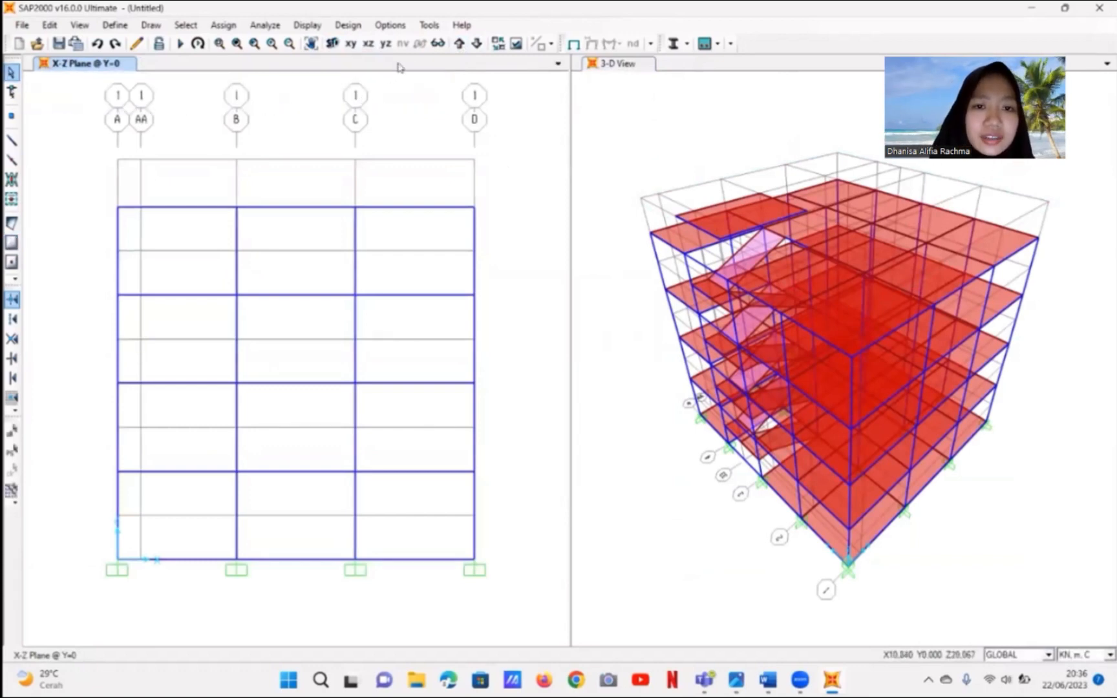
left_click(458, 44)
left_click(458, 44)
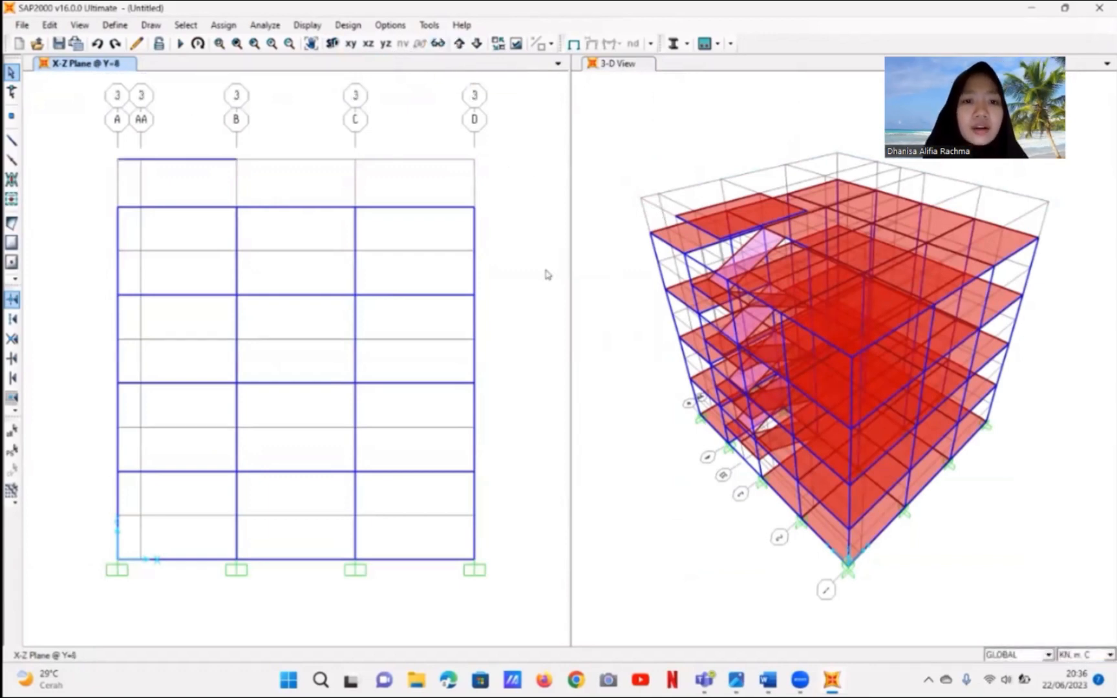
left_click(12, 141)
left_click(615, 334)
left_click(654, 335)
left_click(598, 359)
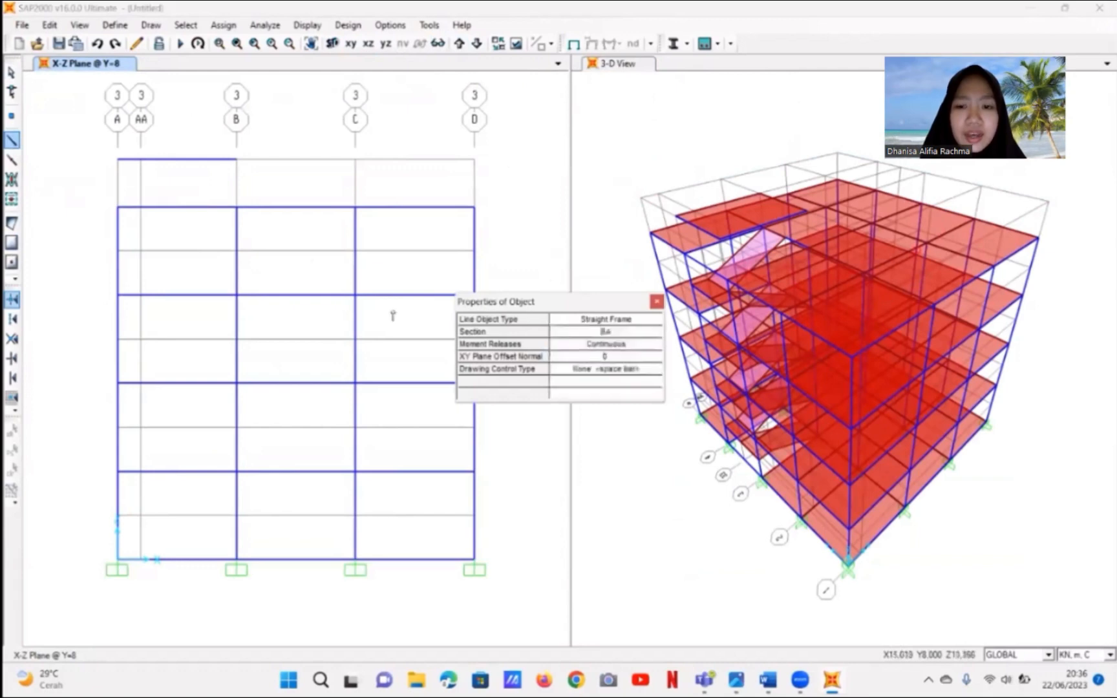
left_click(118, 207)
left_click(118, 159)
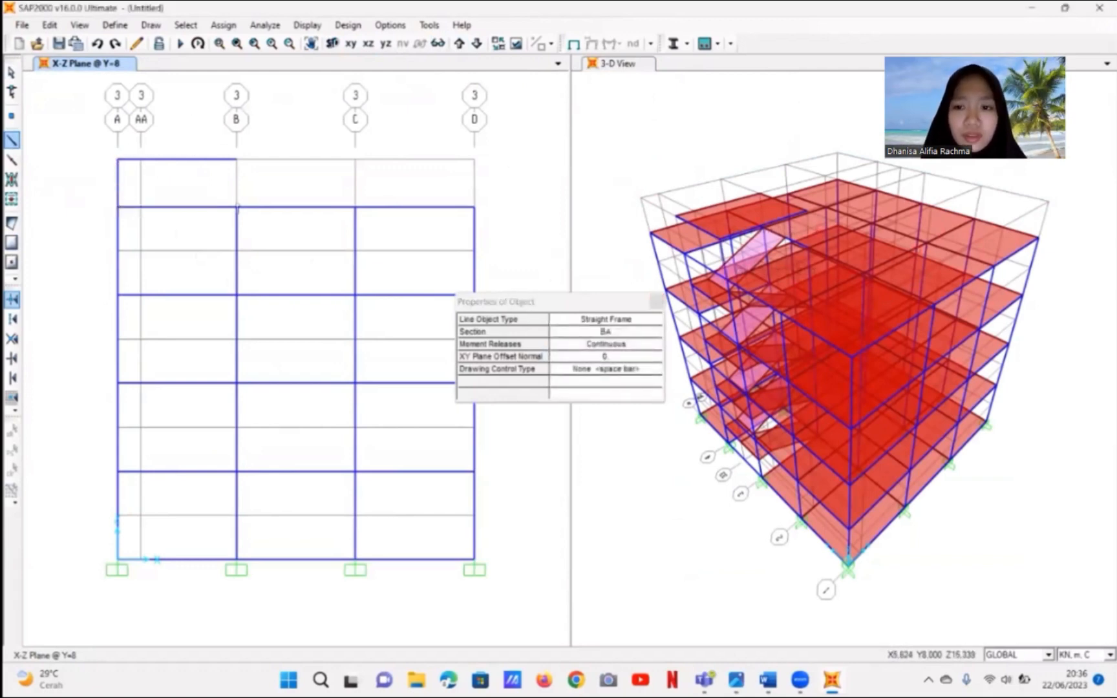
left_click(236, 207)
left_click(236, 159)
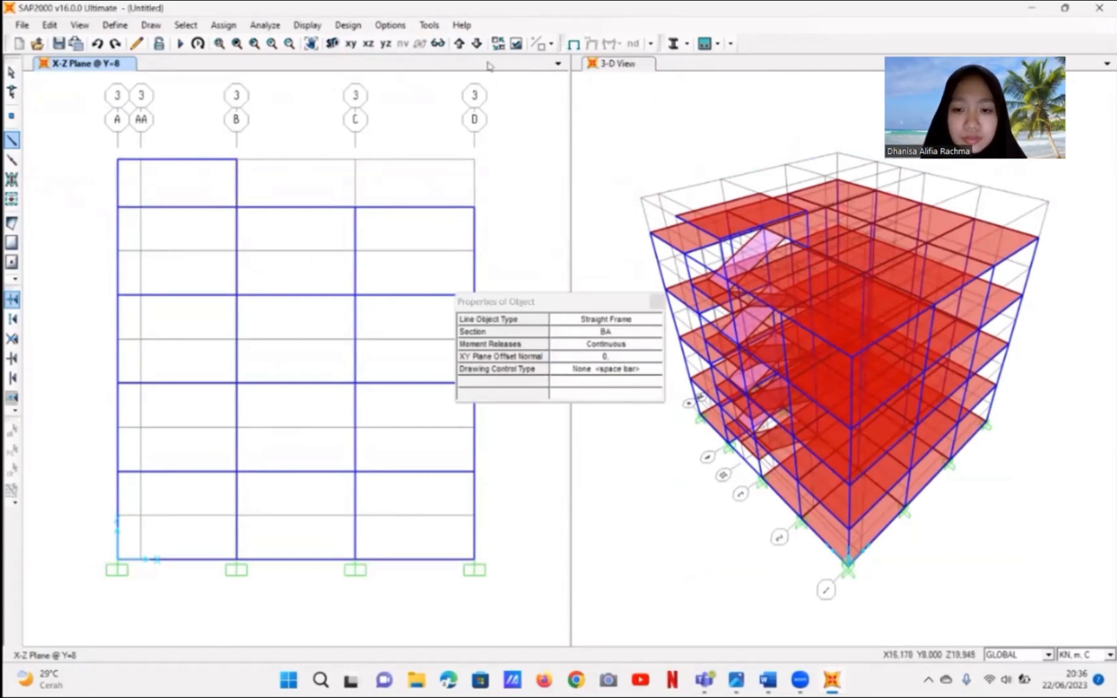
- In the X-Z plane at Y=12, draw BA columns on grid lines A and B up to Z=16.8, and finish frame drawing
left_click(460, 43)
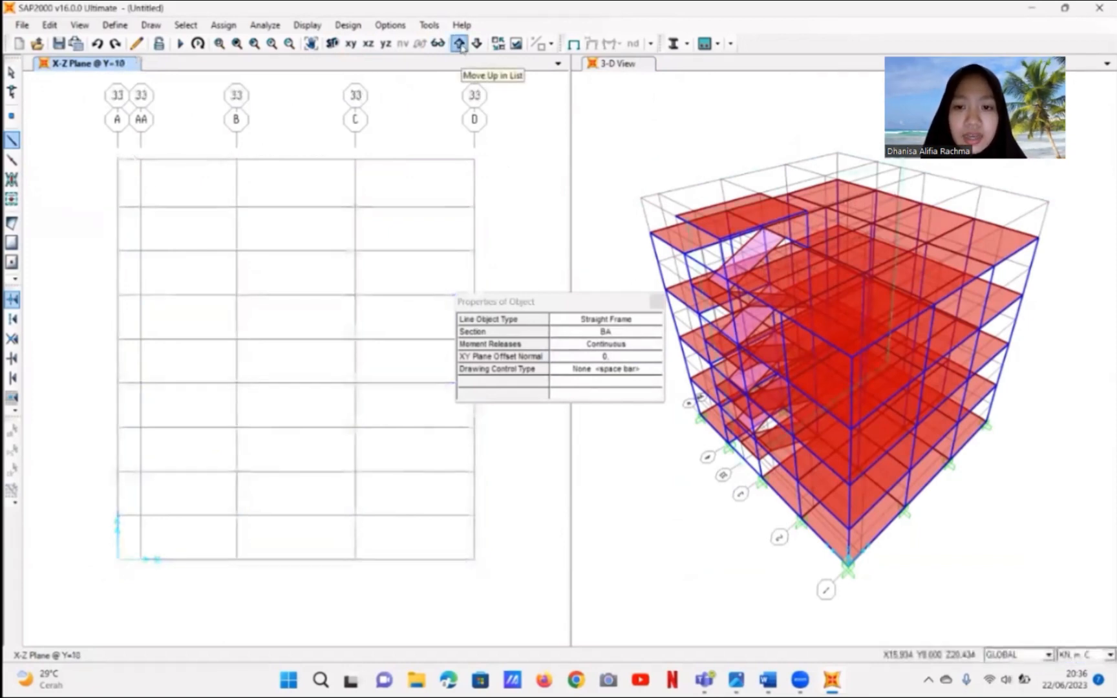
left_click(460, 43)
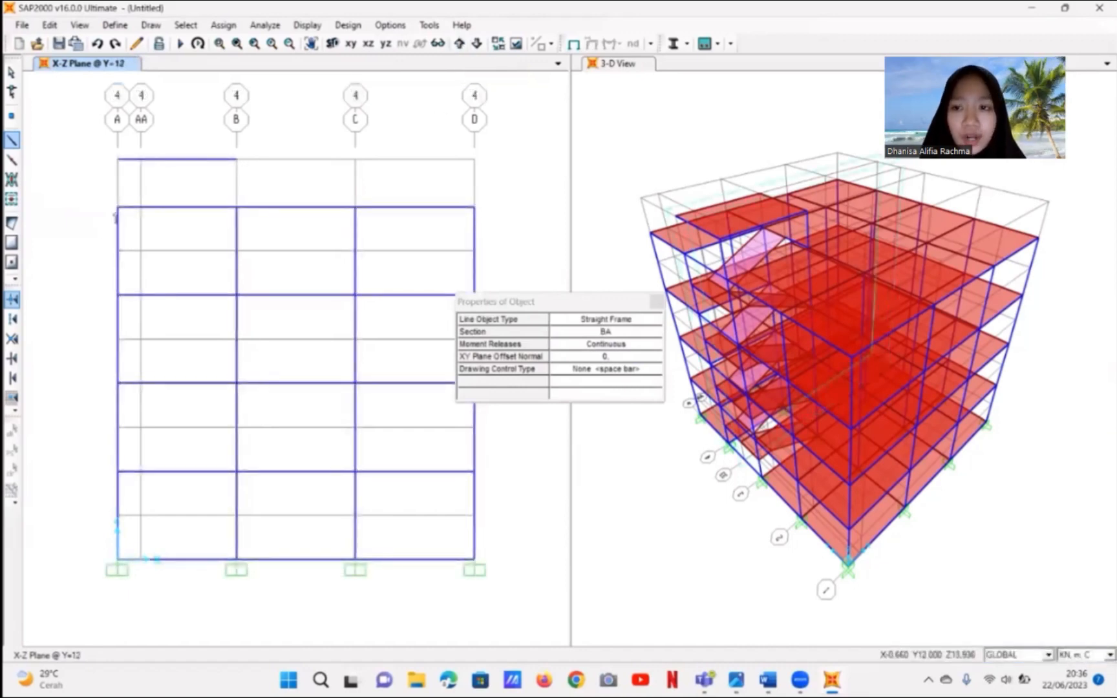
left_click(117, 207)
left_click(117, 159)
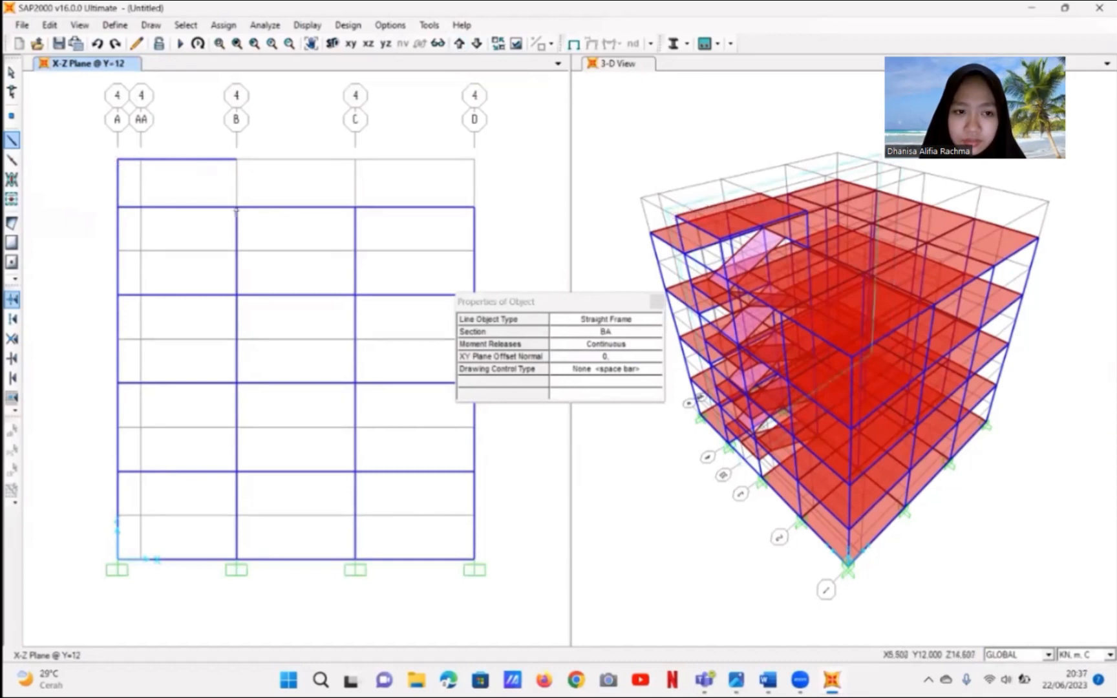
left_click(236, 160)
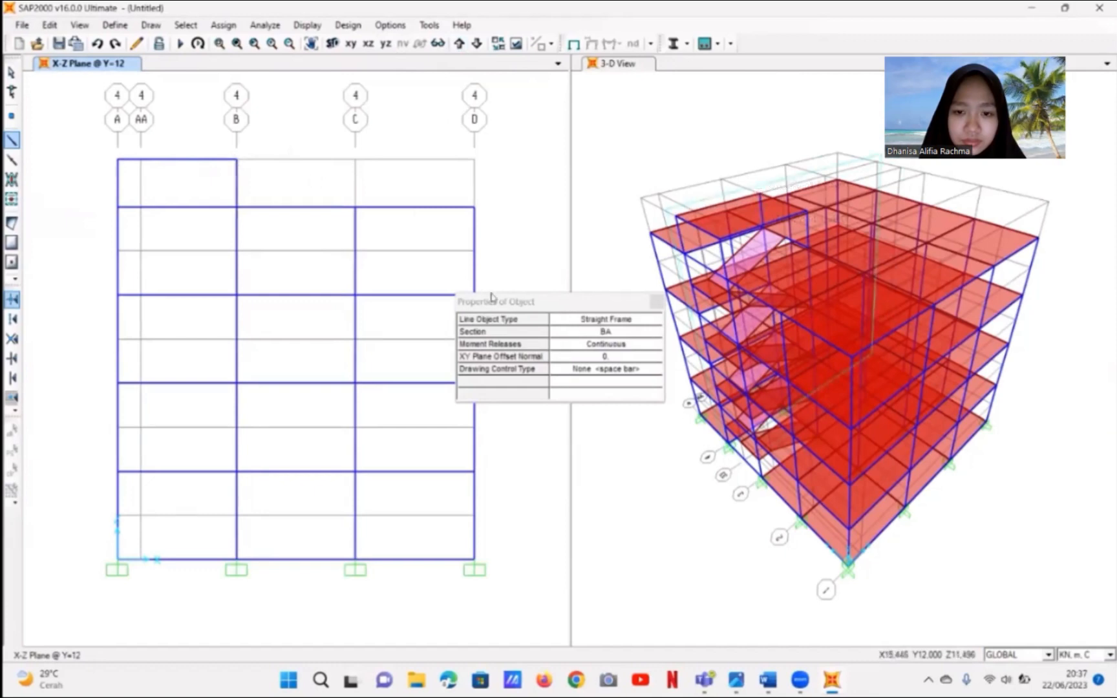
left_click(657, 303)
left_click(11, 72)
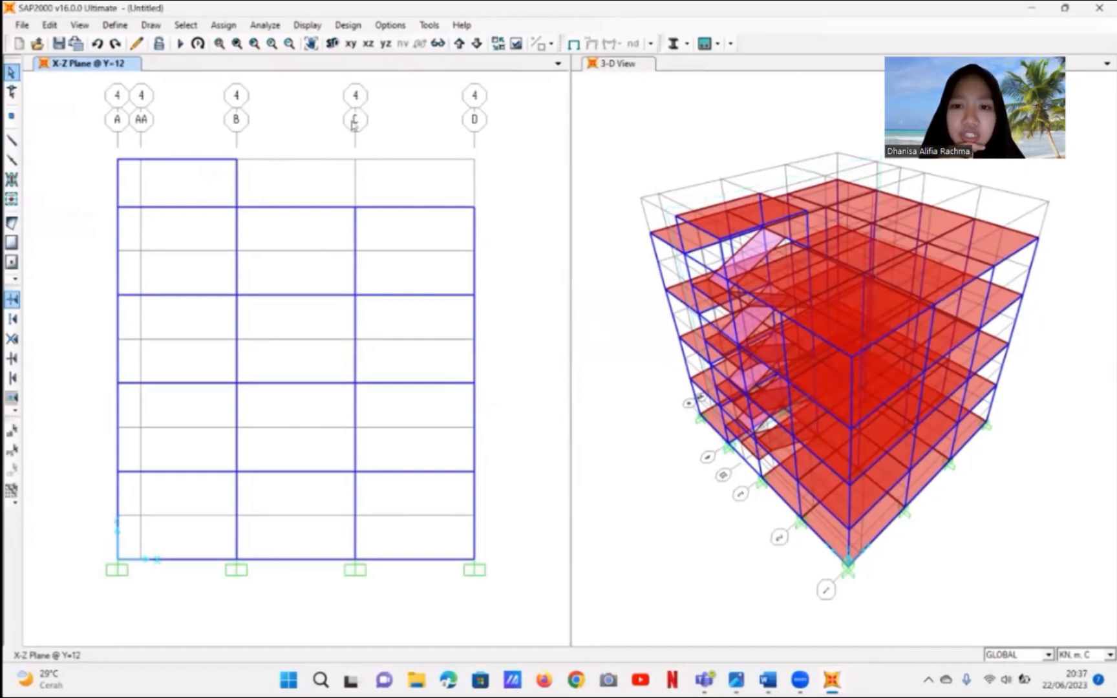
- Orbit the 3-D view to inspect the building, and bring up the Pembebanan section of the Word document
left_click(644, 132)
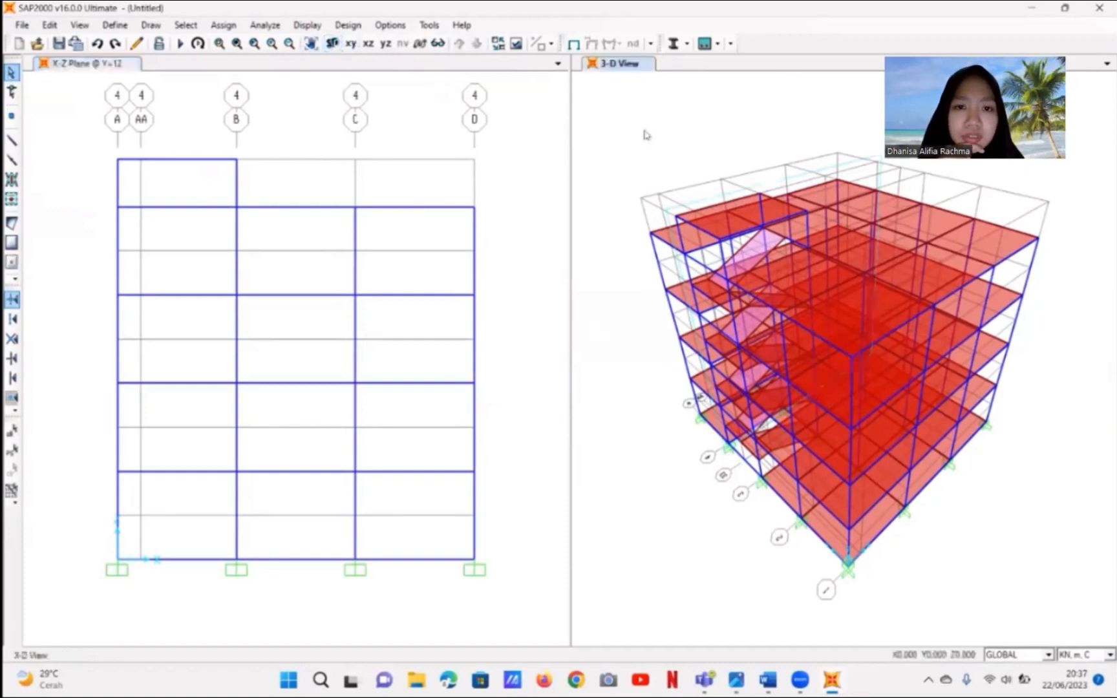
left_click(419, 45)
left_click_drag(611, 319, 664, 312)
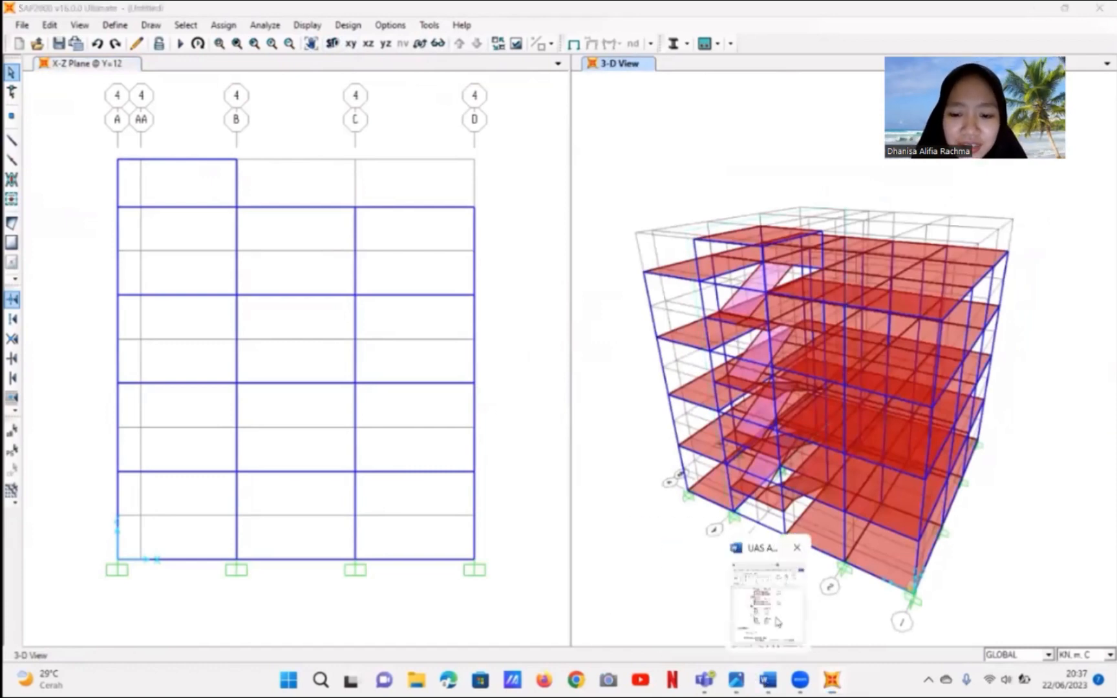
left_click(767, 680)
scroll(866, 440, "down", 5)
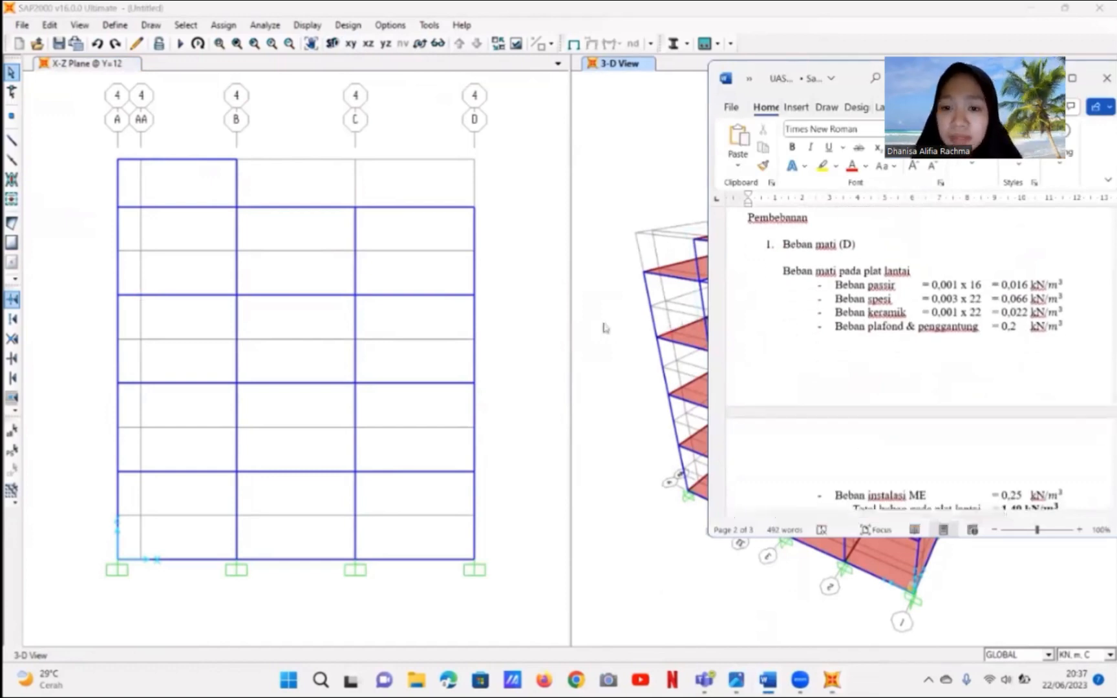
- Back in SAP2000, add a load pattern named SUPER DEAD with type SUPER DEAD
left_click(127, 31)
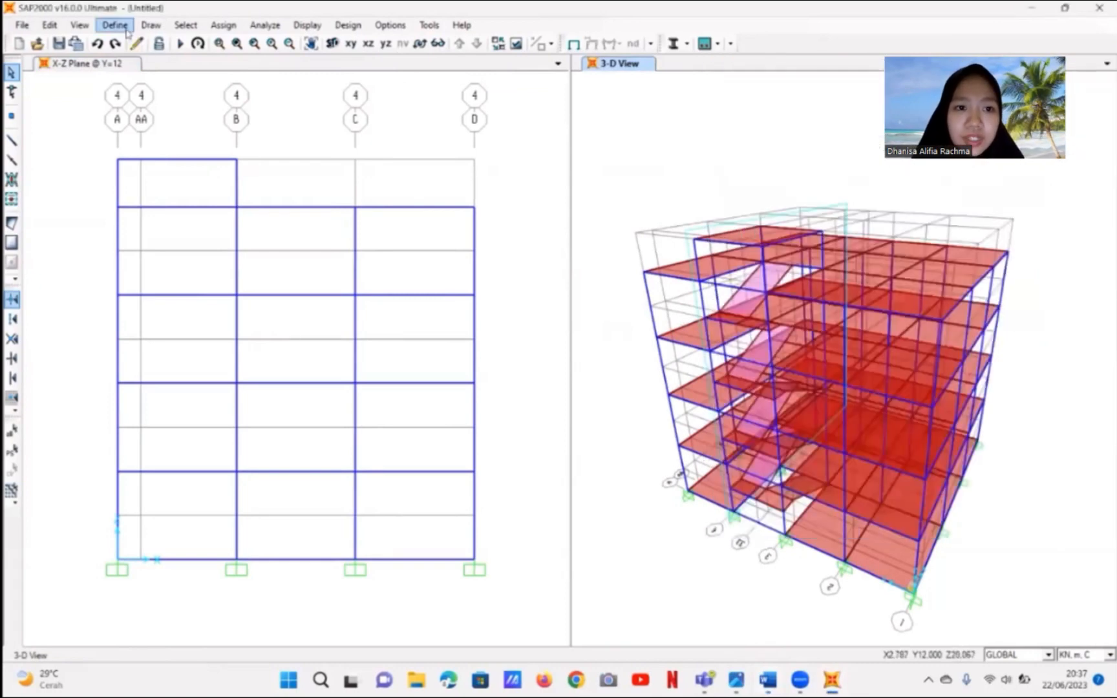
left_click(127, 30)
mouse_move(170, 67)
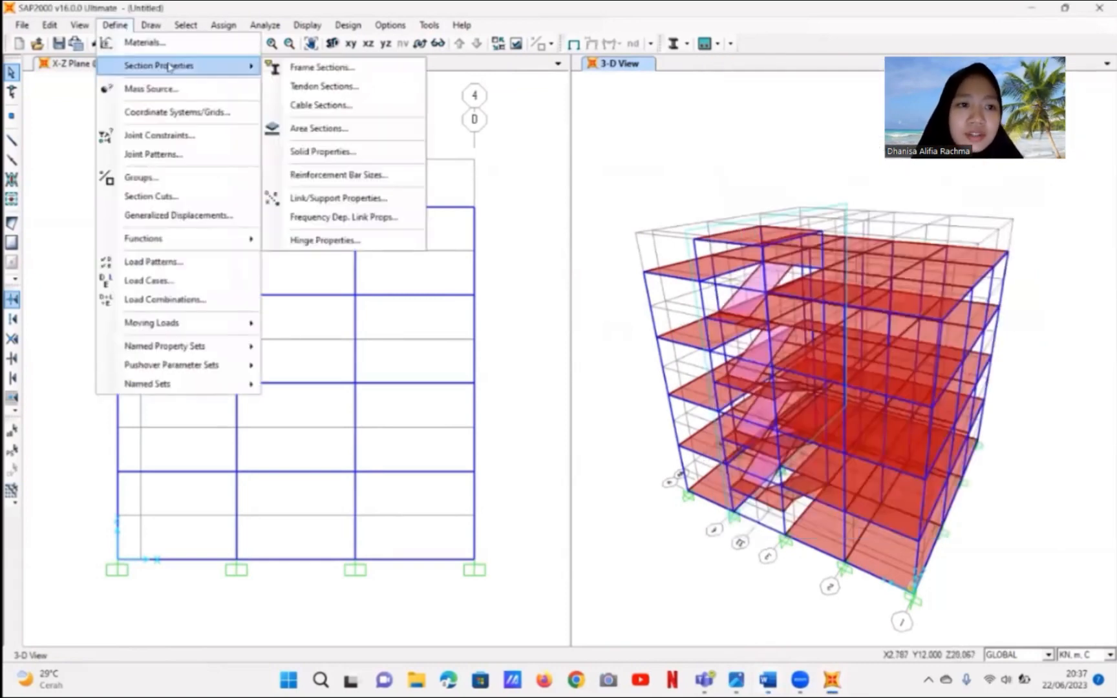
left_click(194, 261)
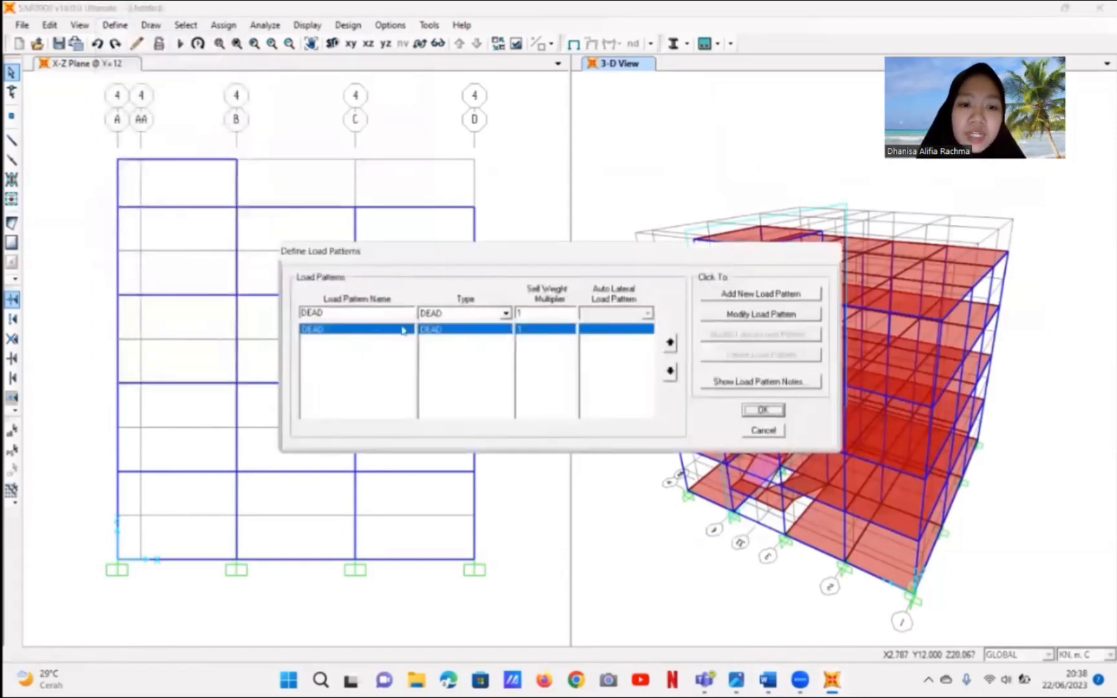
left_click(401, 311)
left_click(304, 312)
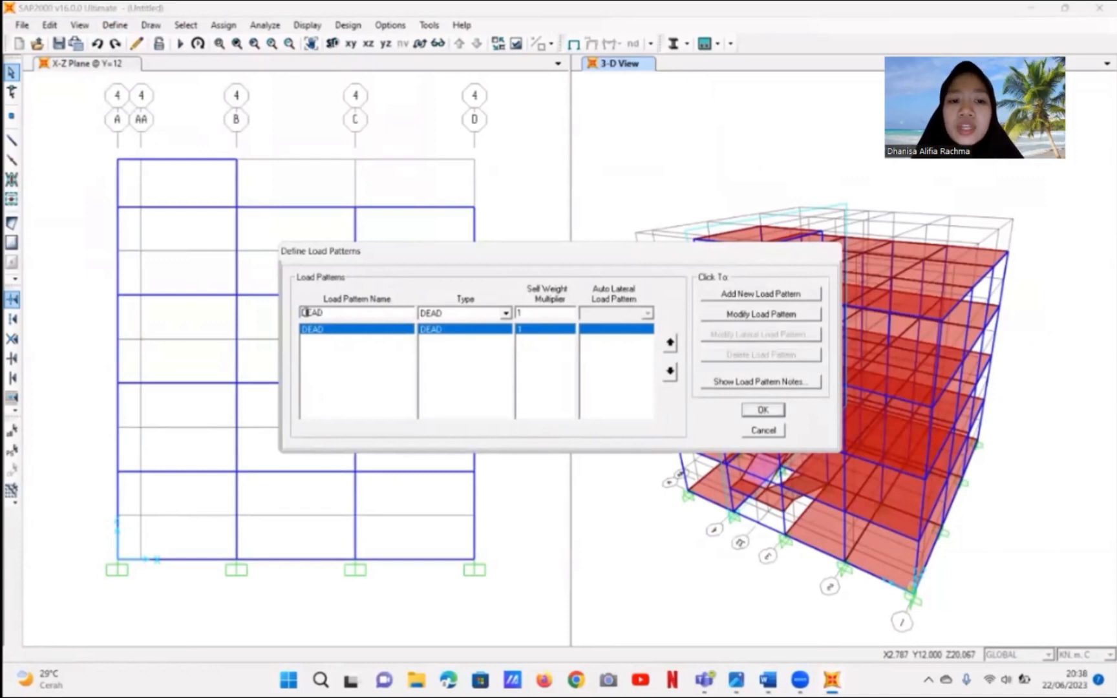
type("SUPER")
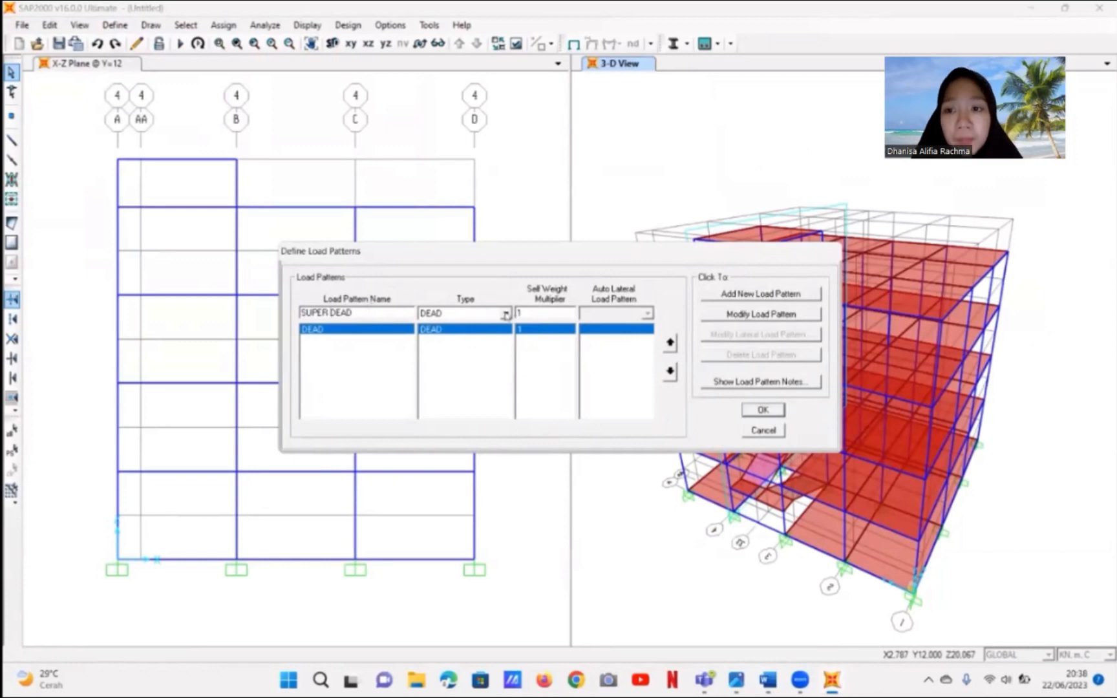
left_click(506, 313)
scroll(450, 378, "down", 1)
scroll(451, 378, "up", 1)
left_click(451, 336)
left_click(782, 295)
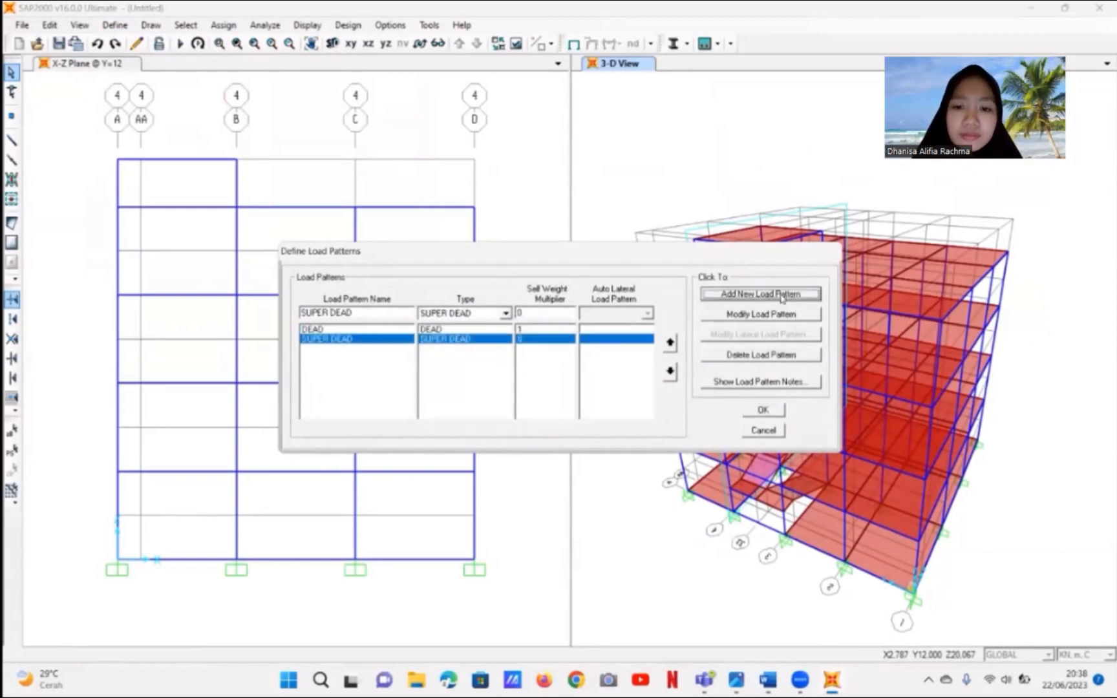
- Add a load pattern named LIVE with type LIVE
double_click(372, 314)
left_click(379, 312)
left_click_drag(366, 313, 295, 317)
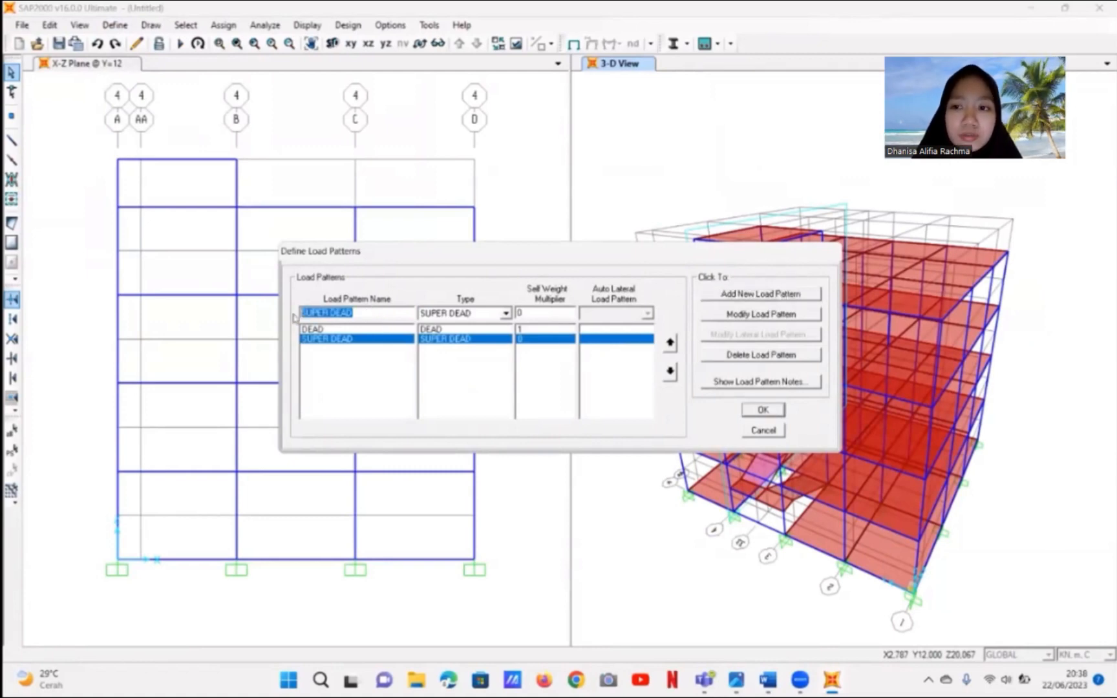
type("LIVE")
left_click(505, 313)
left_click(464, 336)
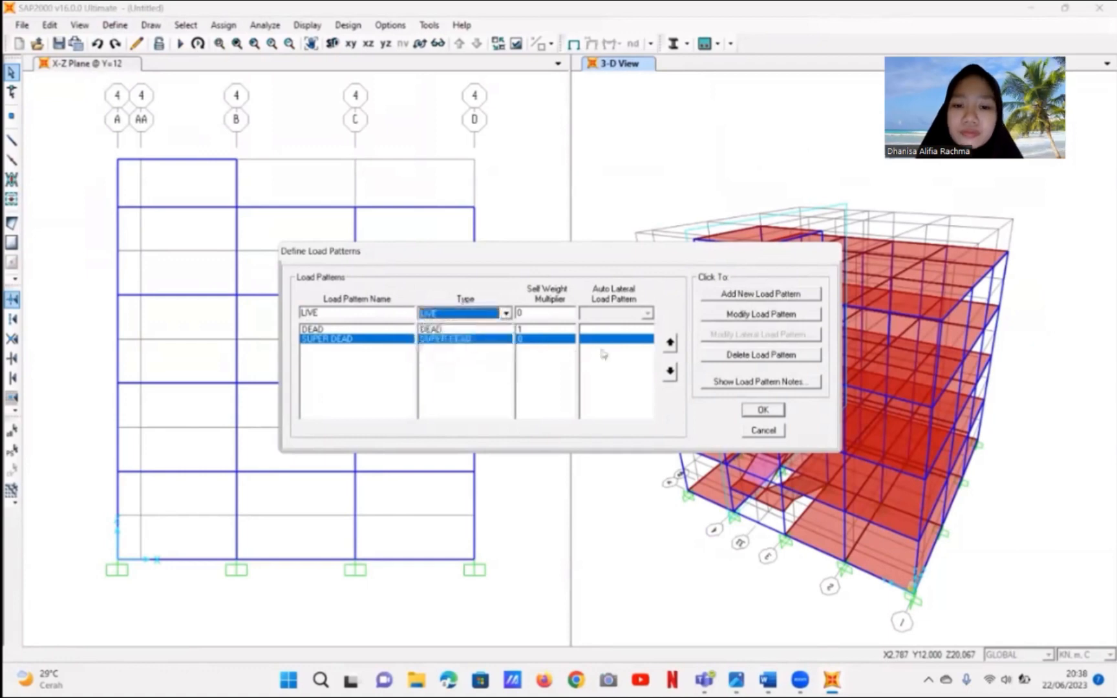
left_click(767, 296)
- Add a load pattern named RAIN with type SNOW, and accept the load pattern definitions
double_click(396, 313)
type("RAIN")
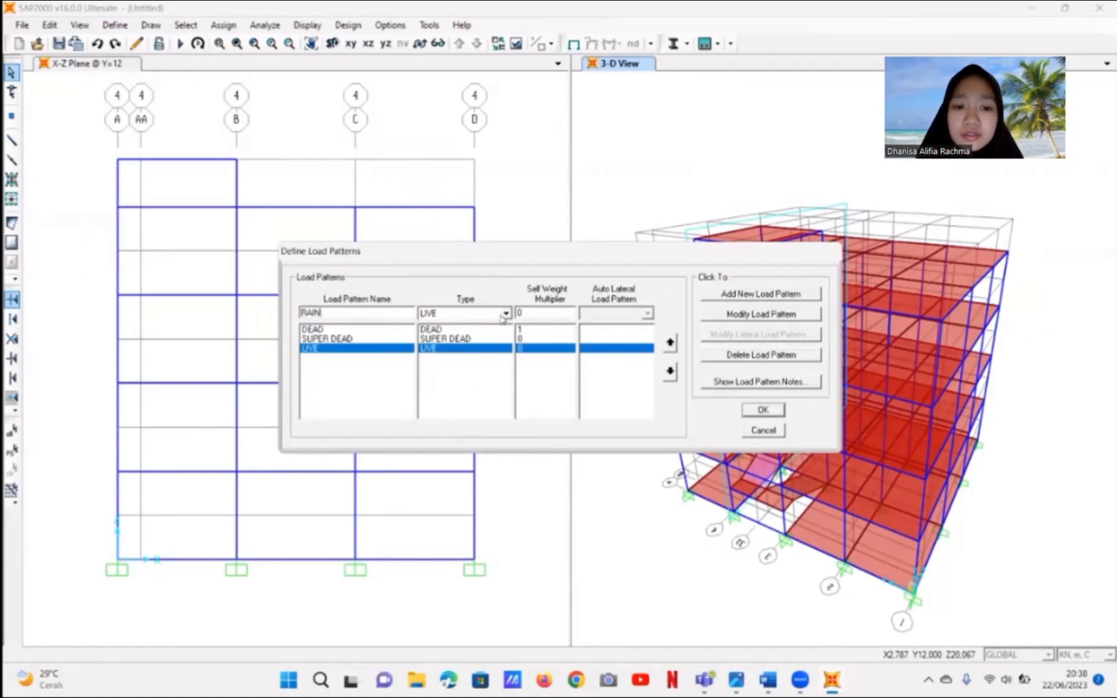
left_click(505, 315)
scroll(445, 392, "down", 2)
scroll(445, 392, "down", 1)
scroll(450, 382, "up", 1)
left_click(446, 346)
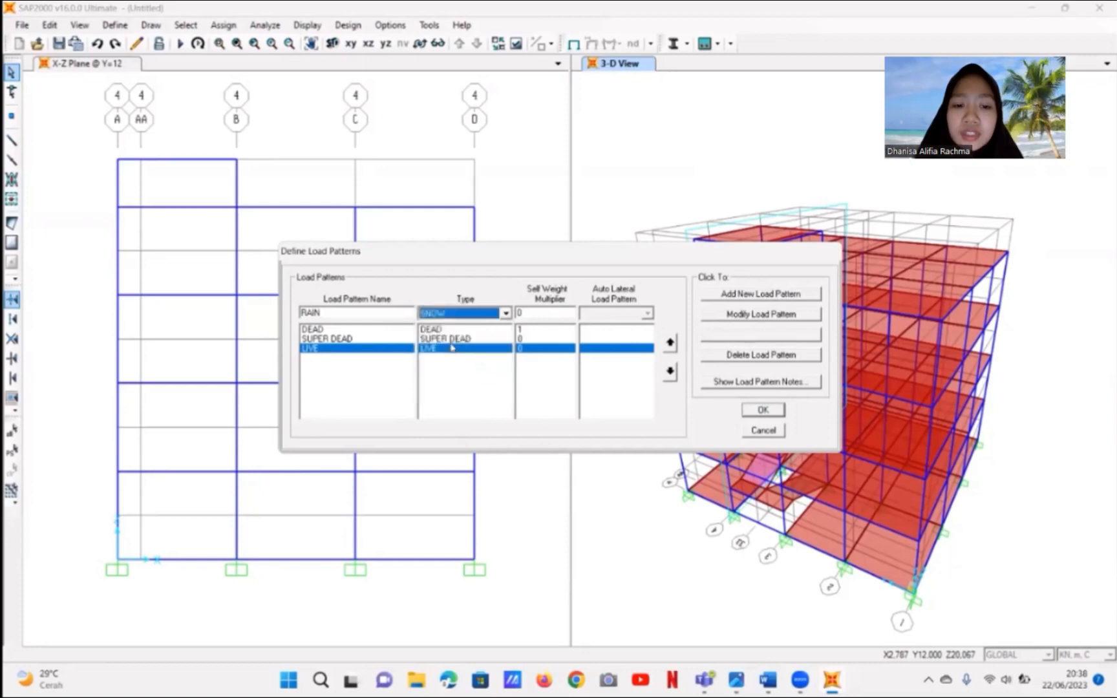
left_click(762, 295)
left_click(772, 411)
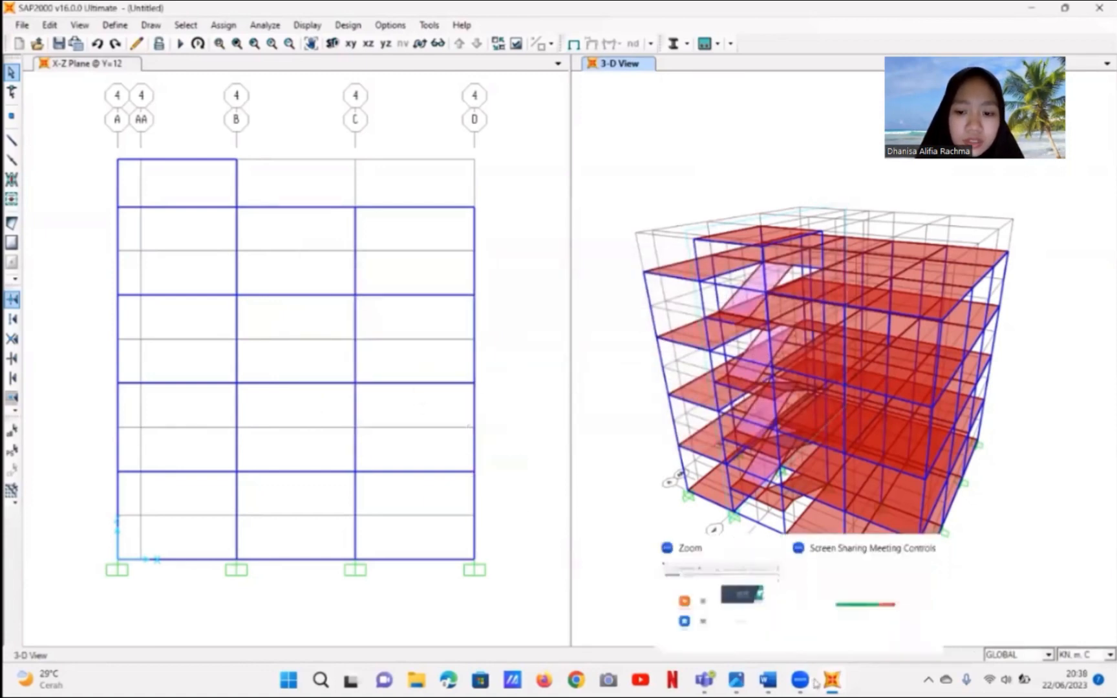
- Switch to the Word document and review the dead, live and rain loads for the slabs, beams and stairs
mouse_move(771, 667)
left_click(769, 605)
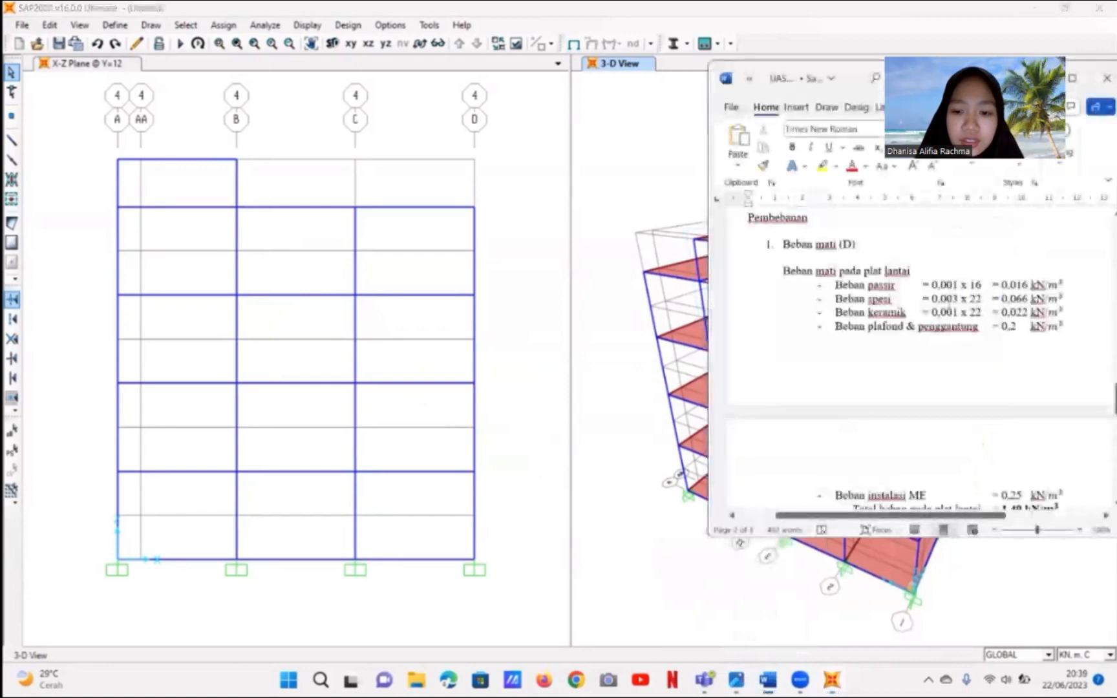
scroll(838, 289, "down", 2)
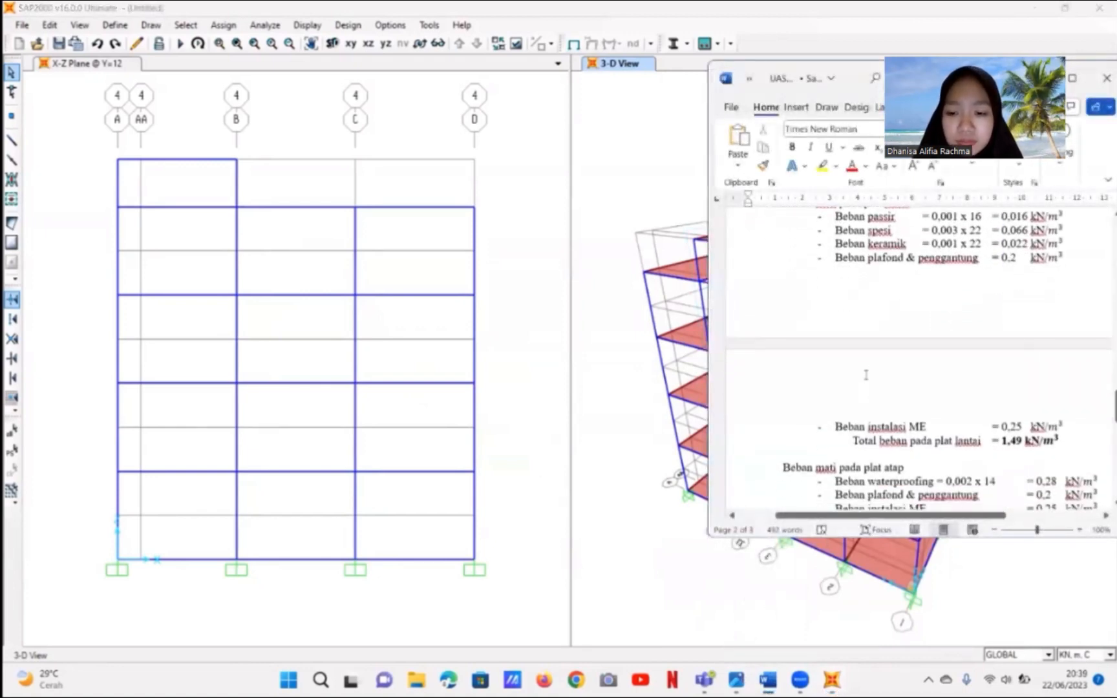
scroll(866, 375, "down", 2)
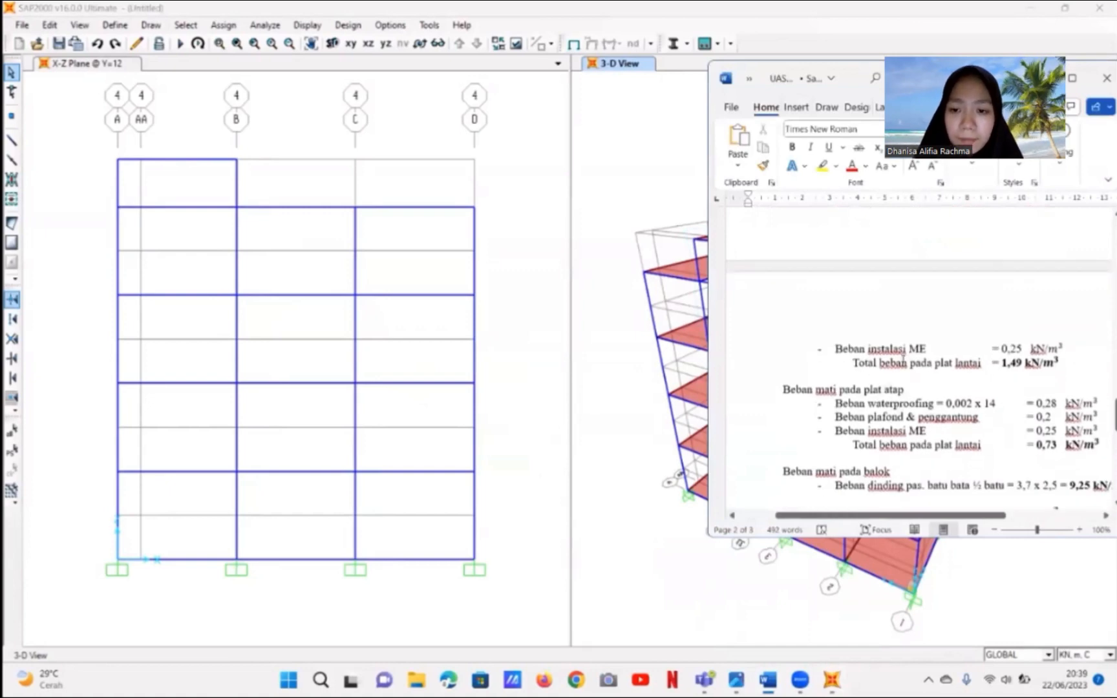
scroll(918, 388, "down", 2)
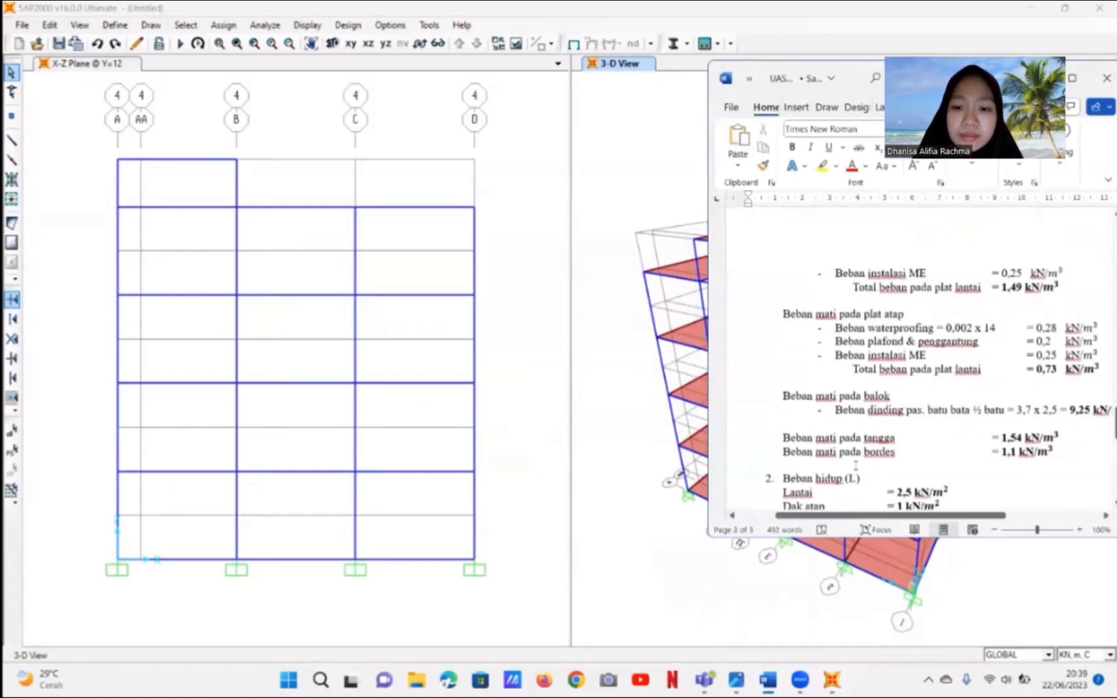
scroll(857, 465, "down", 2)
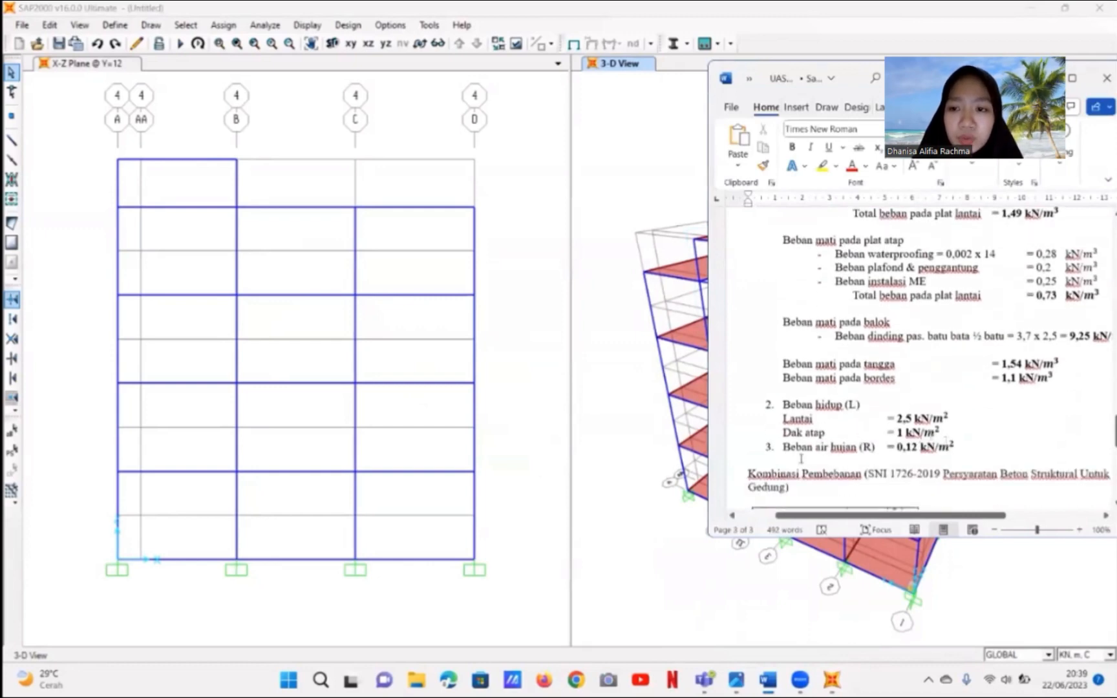
scroll(908, 381, "up", 6)
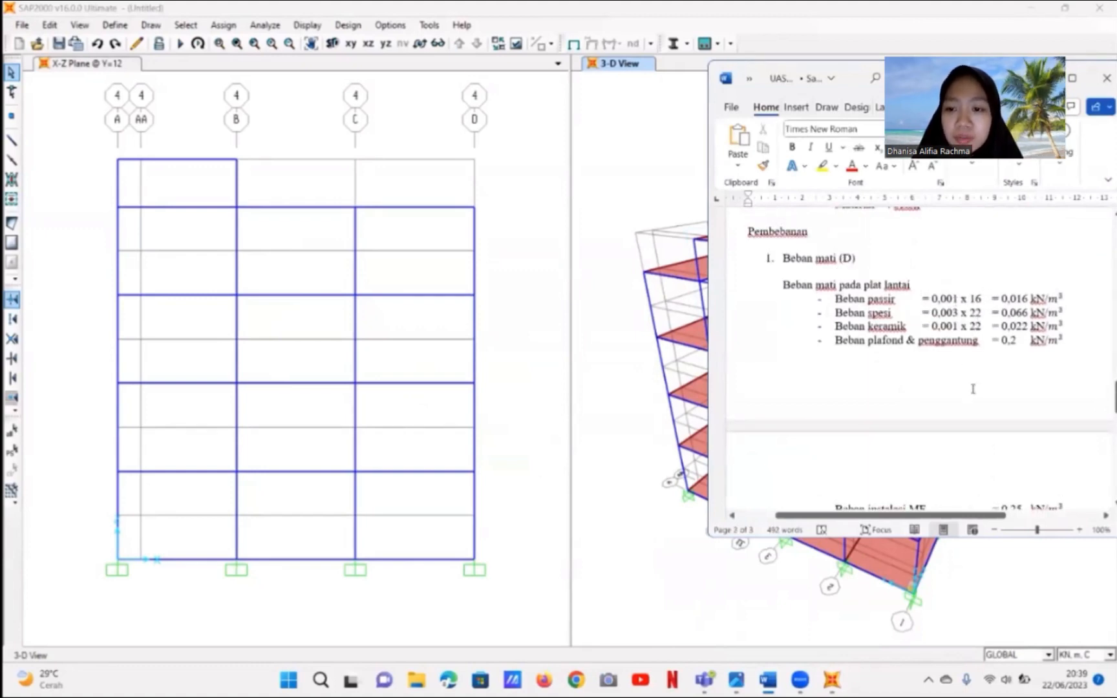
scroll(973, 389, "up", 1, "ctrl")
scroll(973, 389, "down", 1, "ctrl")
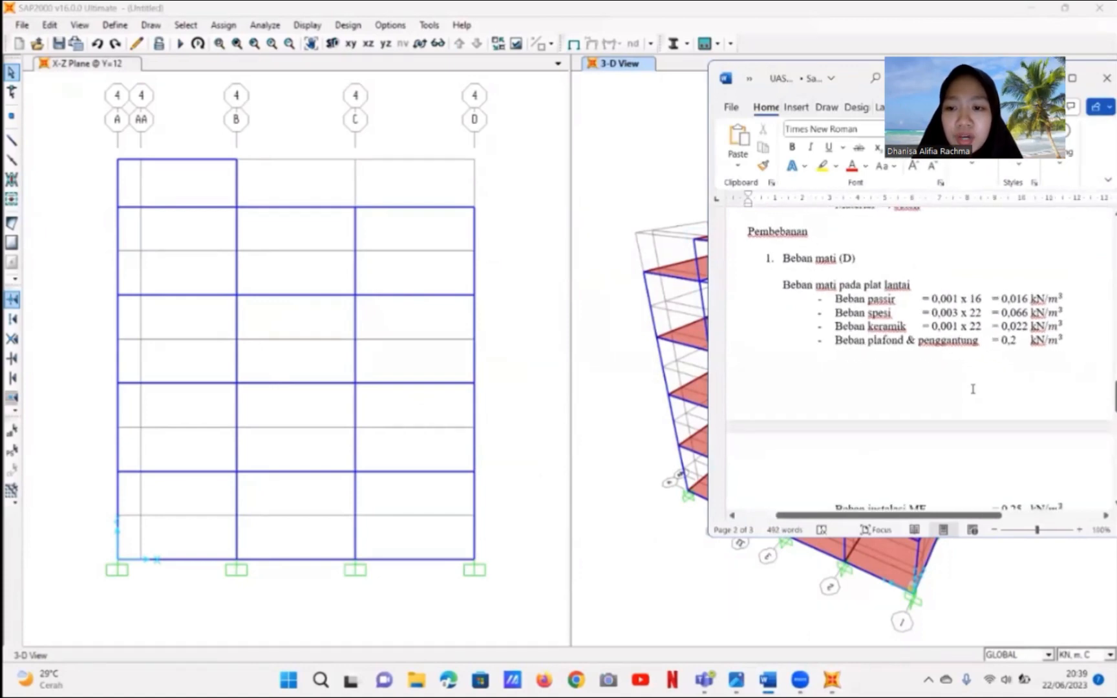
scroll(966, 395, "down", 1)
- Switch to the SAP2000 calculation PDF in Teams and examine its building dead-load unit weight table beside the Word document
mouse_move(800, 680)
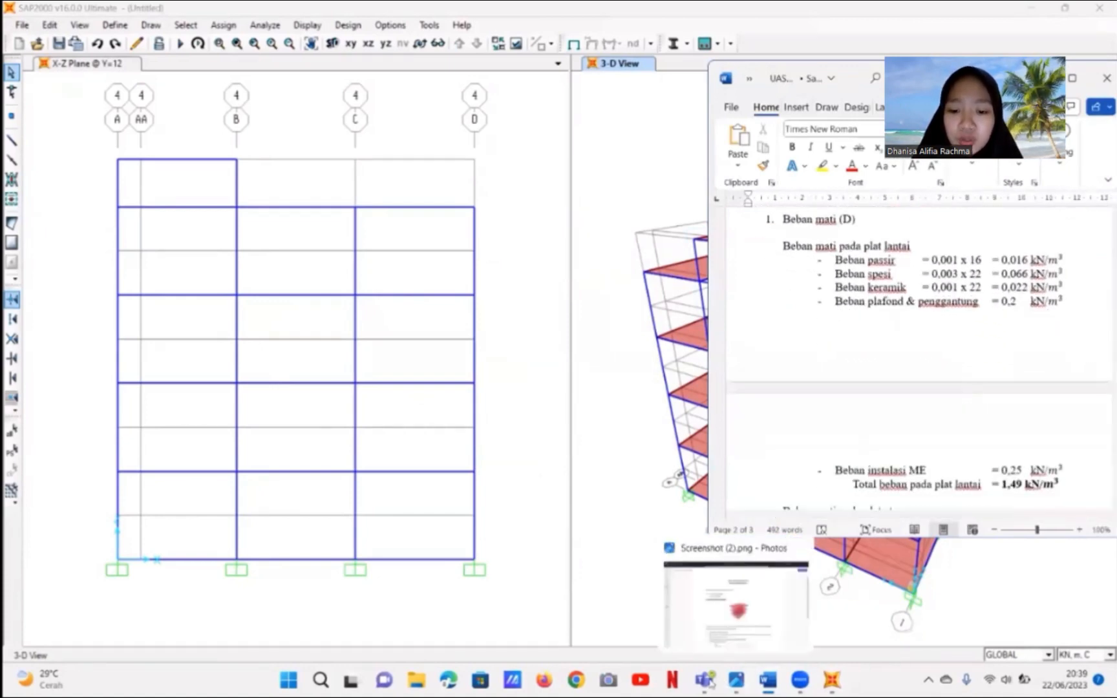
left_click(711, 586)
scroll(600, 503, "down", 15)
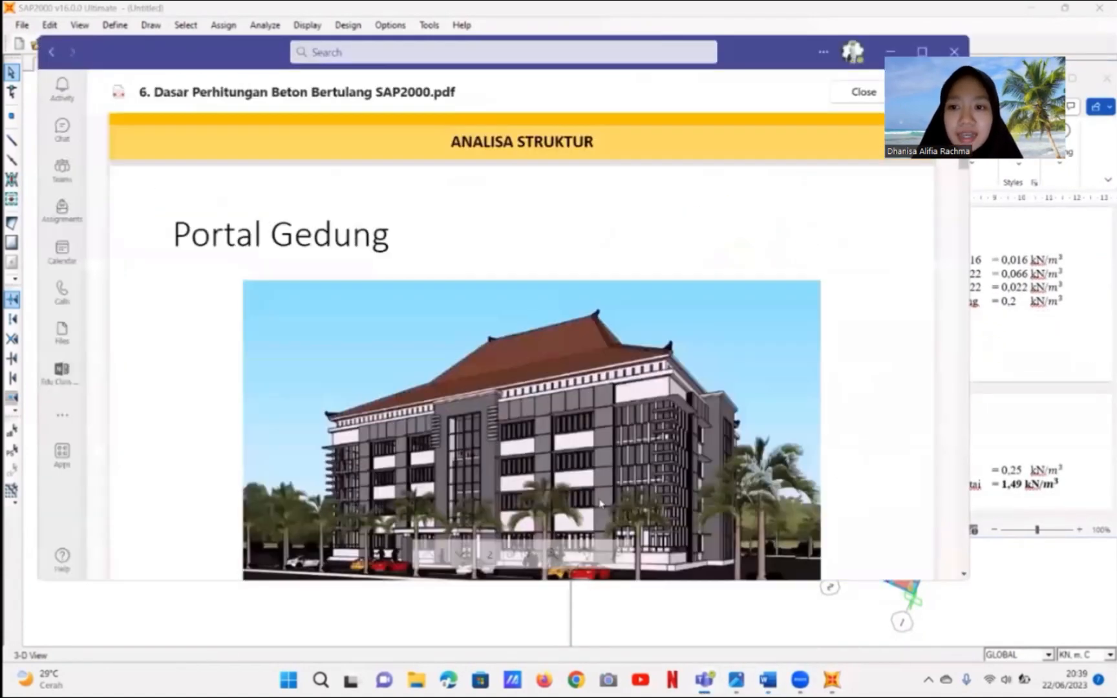
scroll(600, 503, "down", 20)
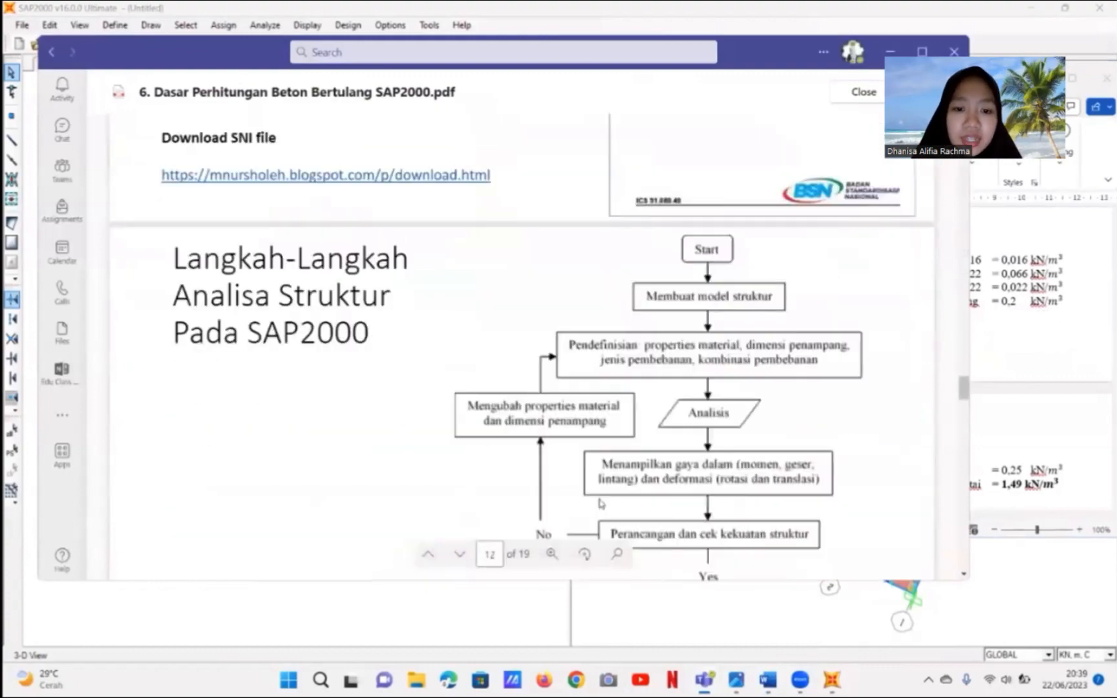
scroll(600, 503, "up", 4)
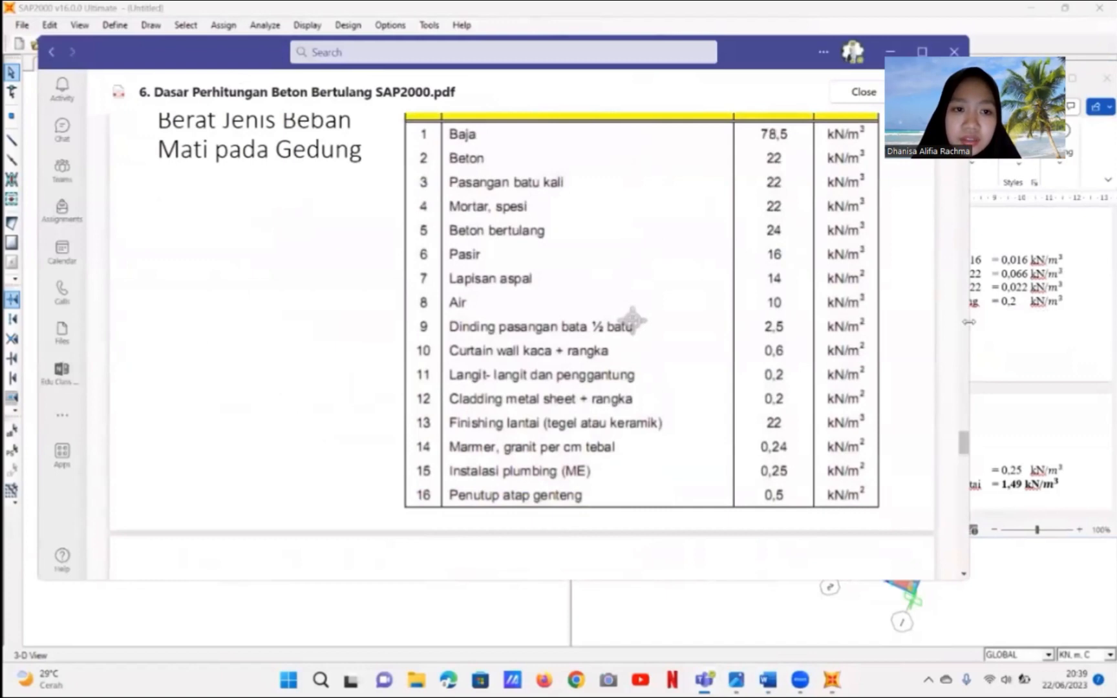
left_click_drag(969, 321, 754, 321)
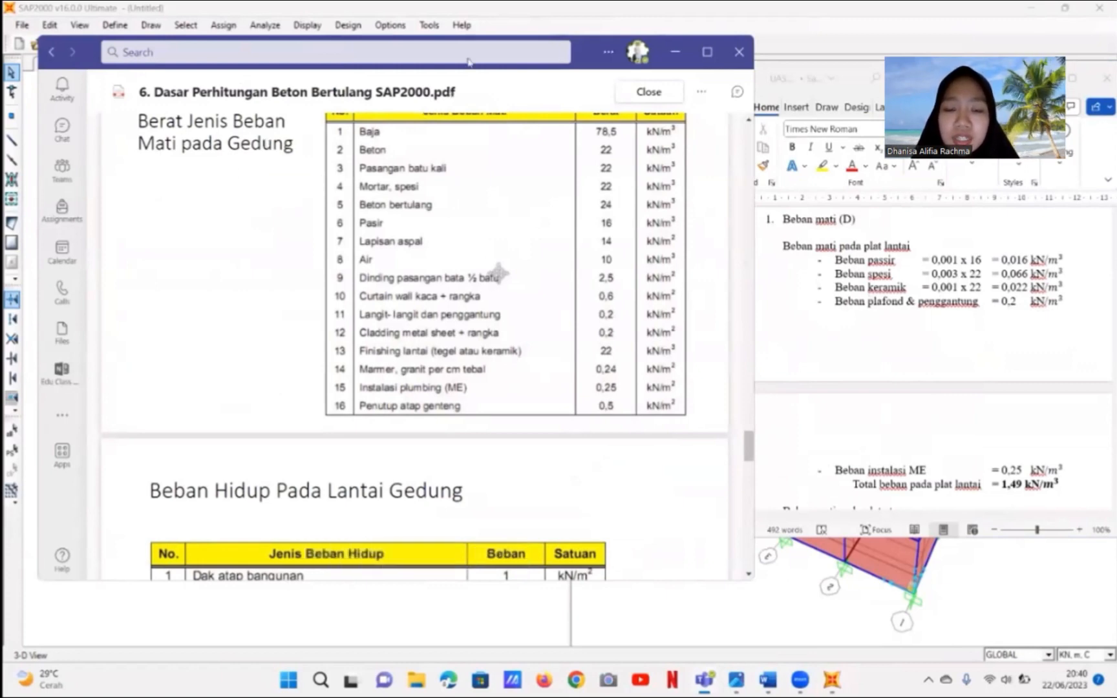
left_click(682, 62)
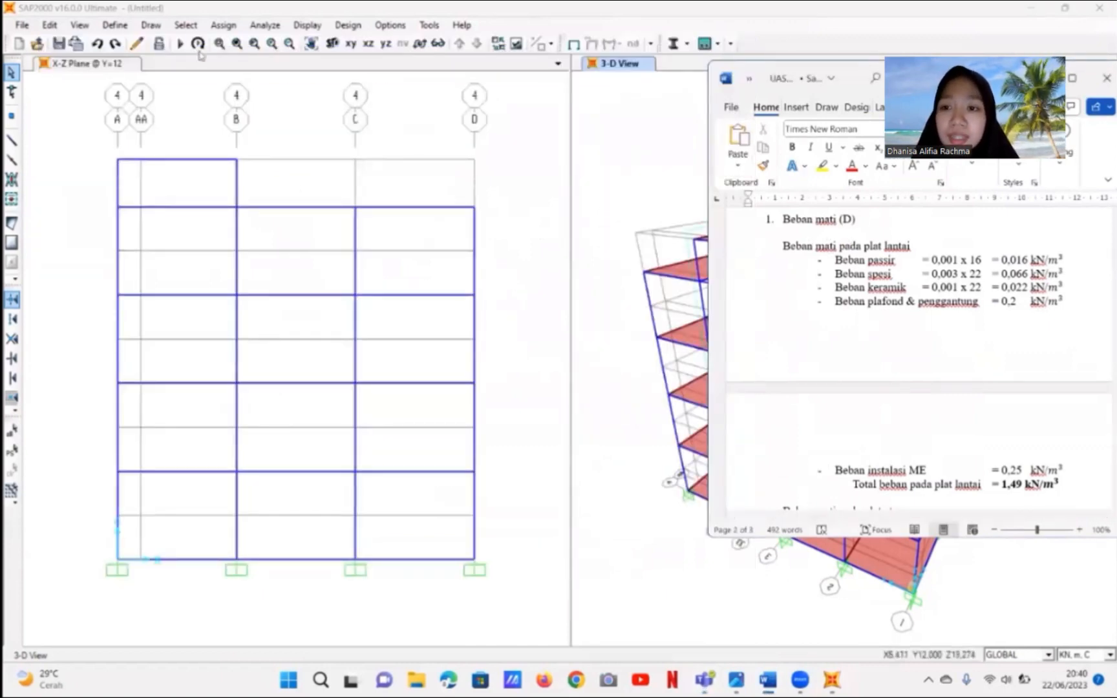
- Return to SAP2000 and switch the X-Z plane view to the X-Y plane at Z=3.7
left_click(185, 26)
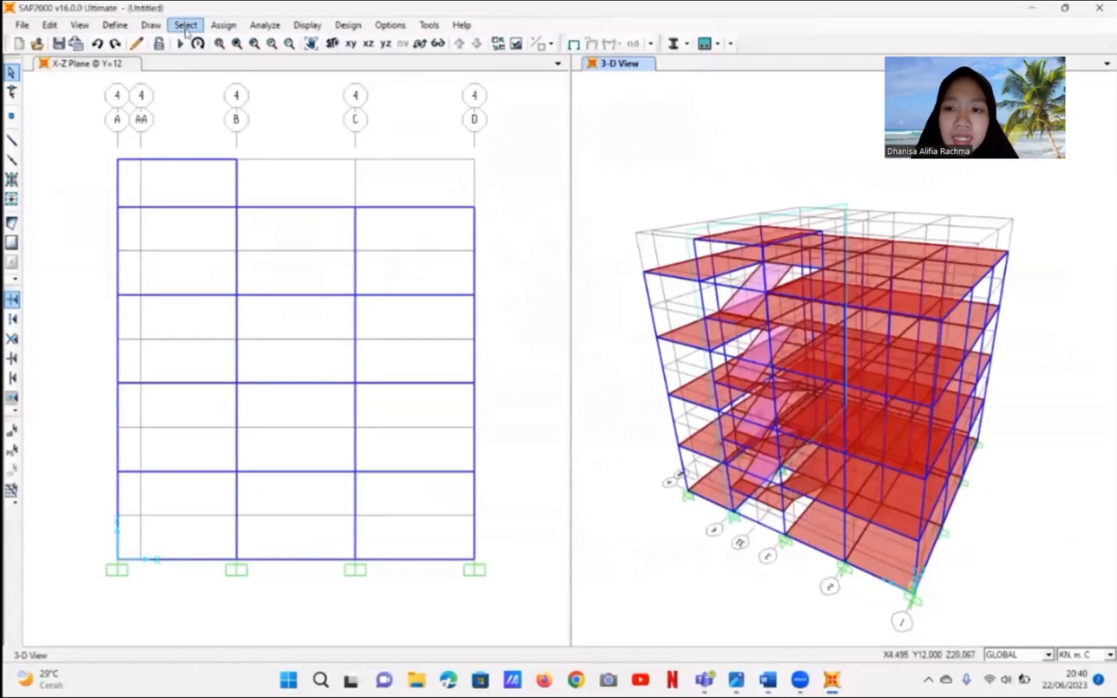
left_click(197, 95)
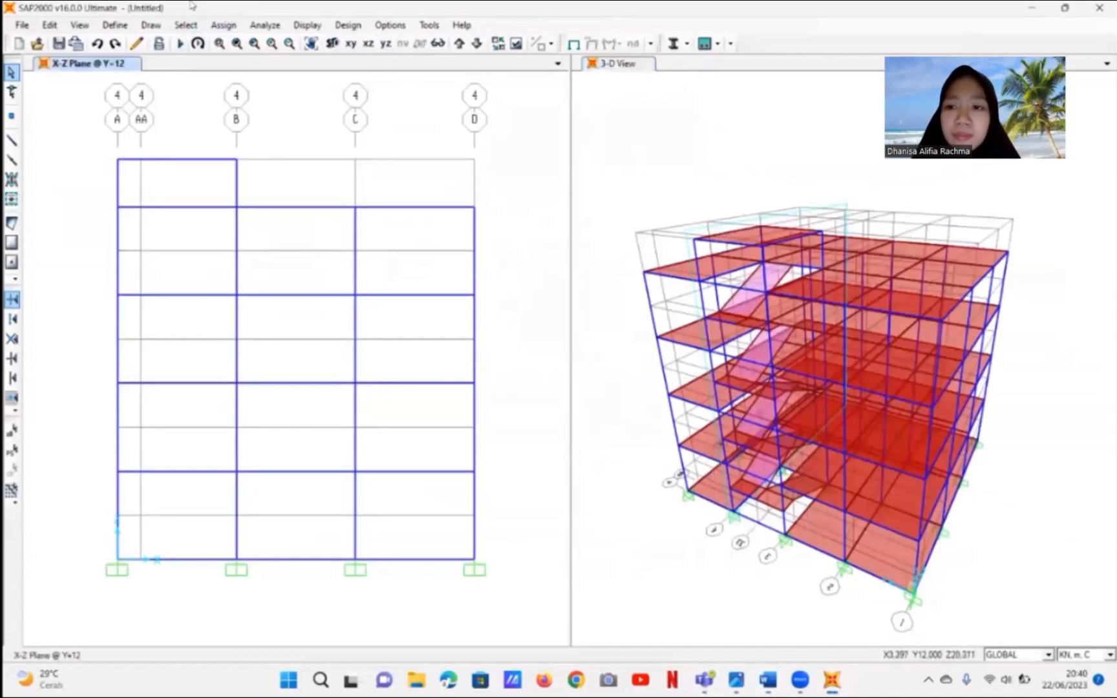
left_click(186, 24)
mouse_move(223, 24)
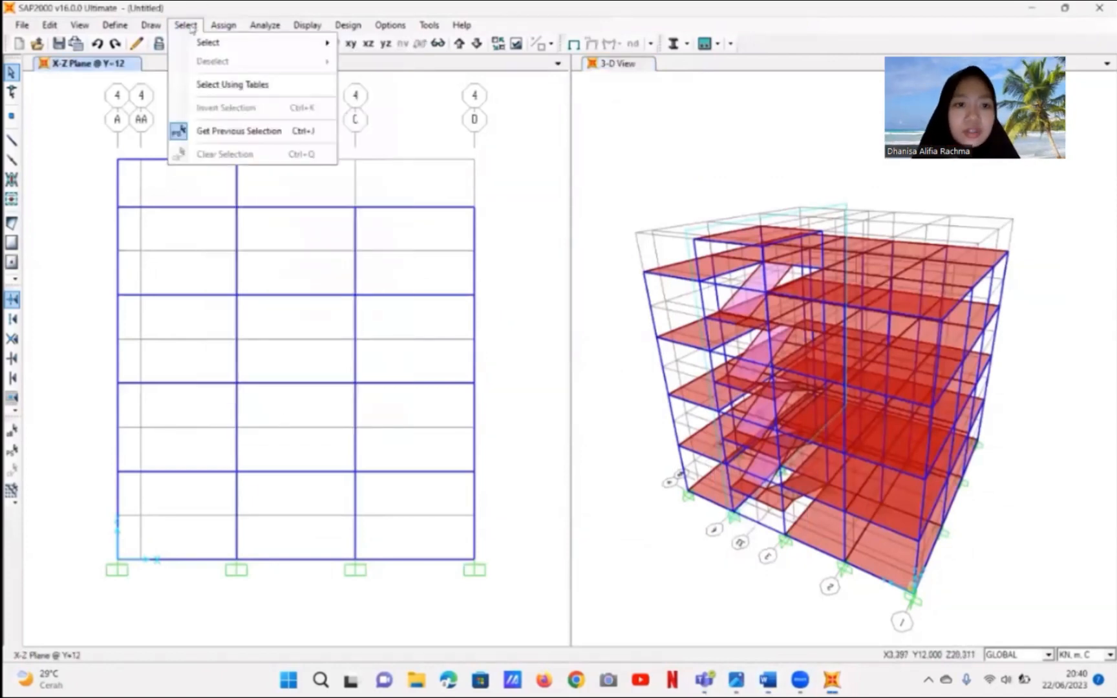
mouse_move(231, 47)
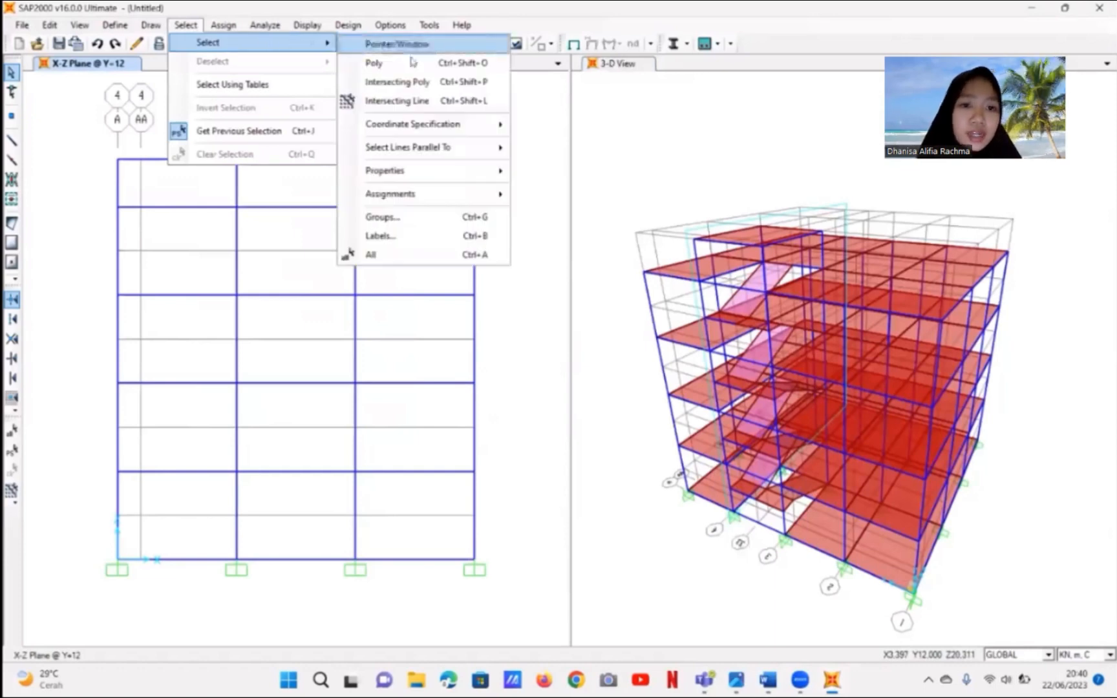
left_click(206, 132)
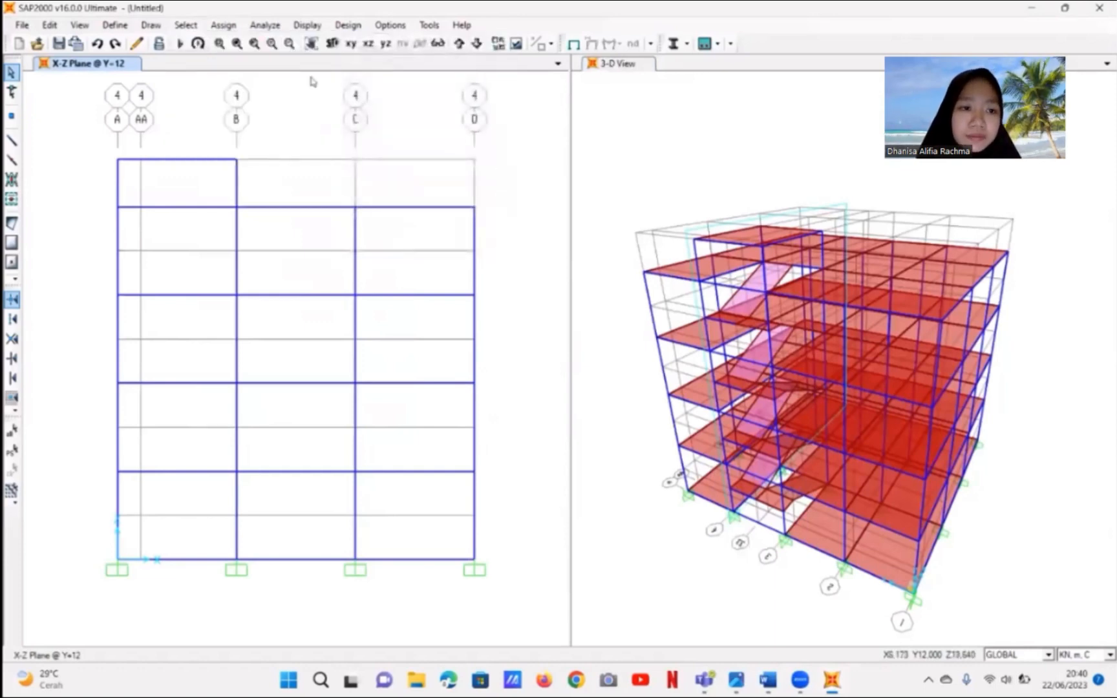
left_click(350, 43)
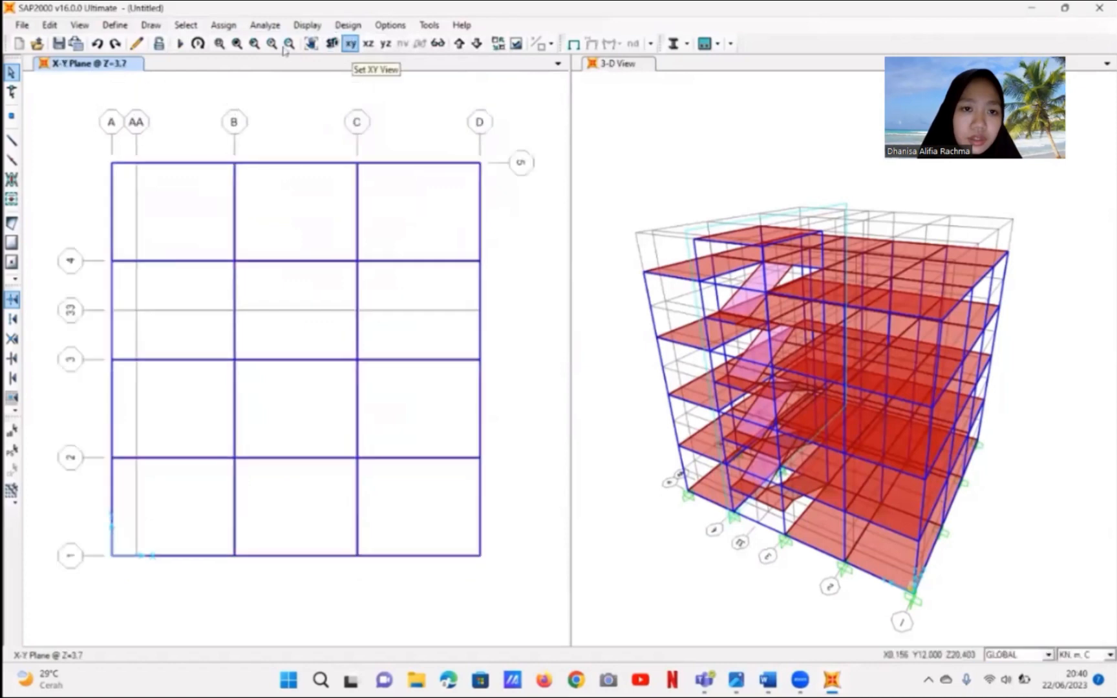
- Select all the typical floor slab areas in the model by their area section property
left_click(186, 25)
mouse_move(294, 41)
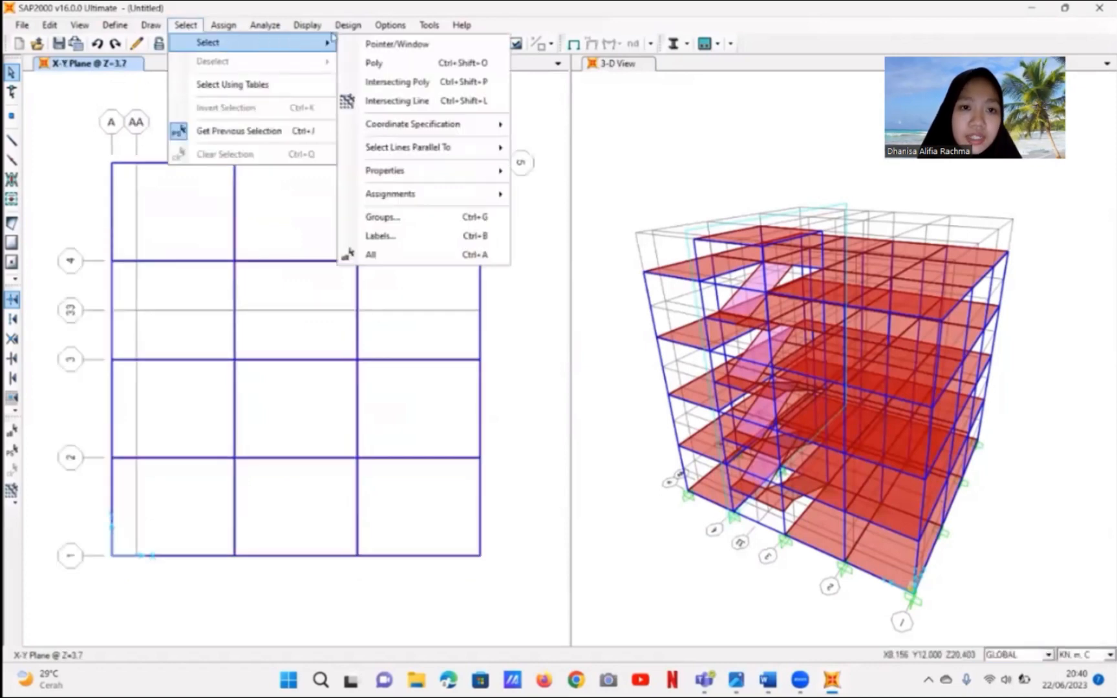
mouse_move(493, 178)
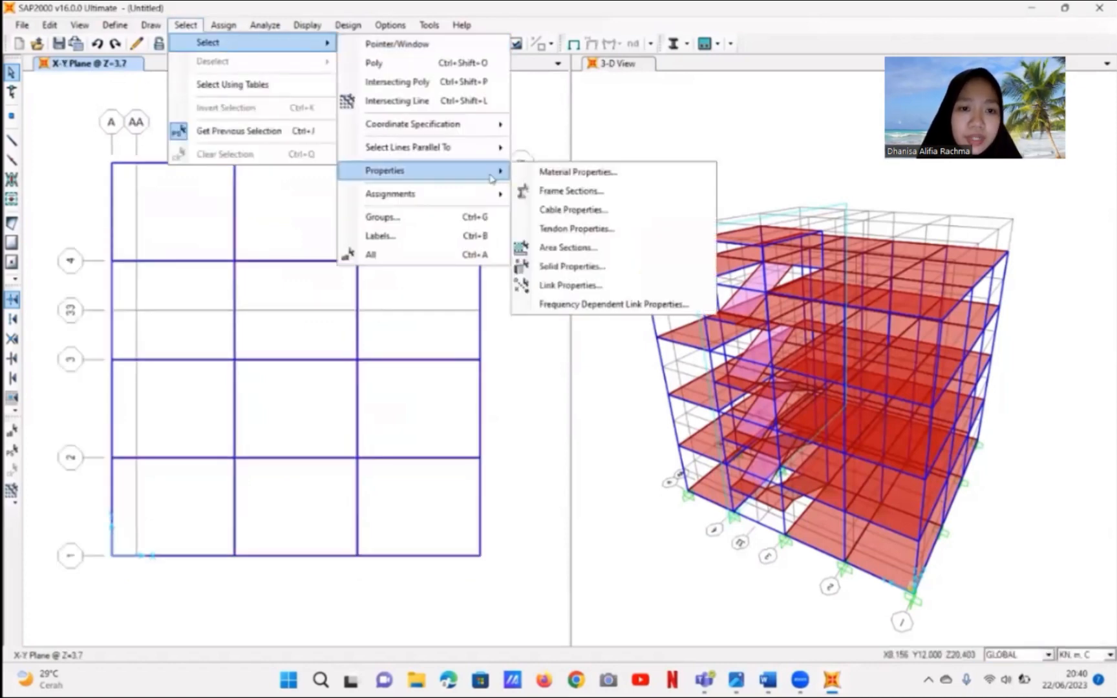
left_click(554, 247)
left_click(495, 324)
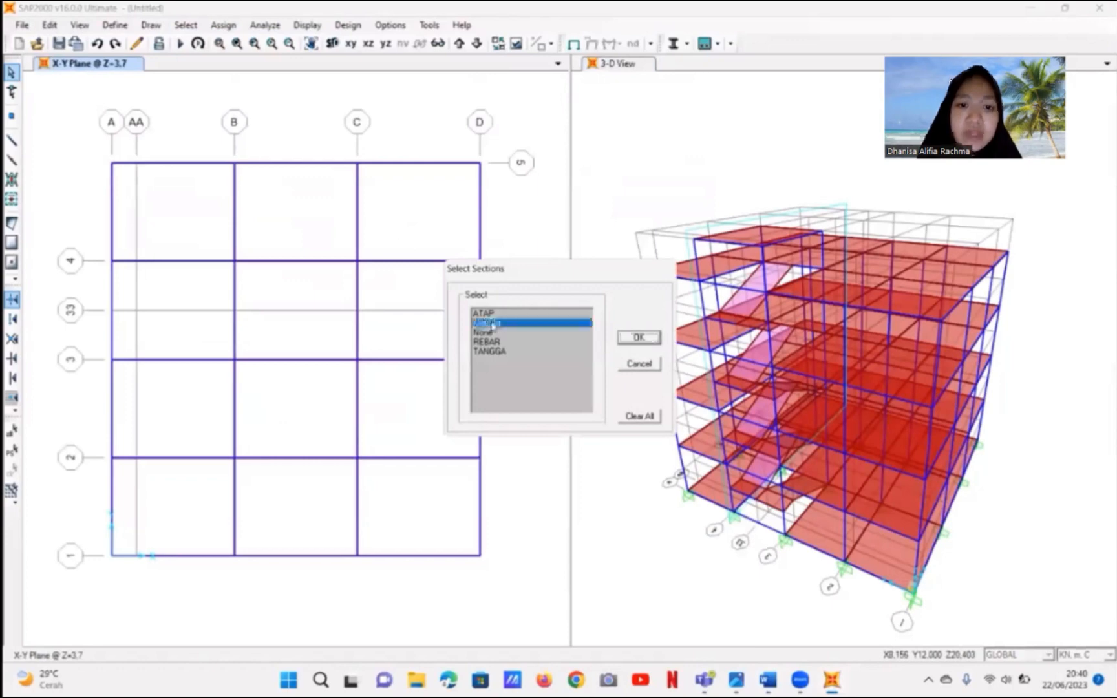
left_click(639, 338)
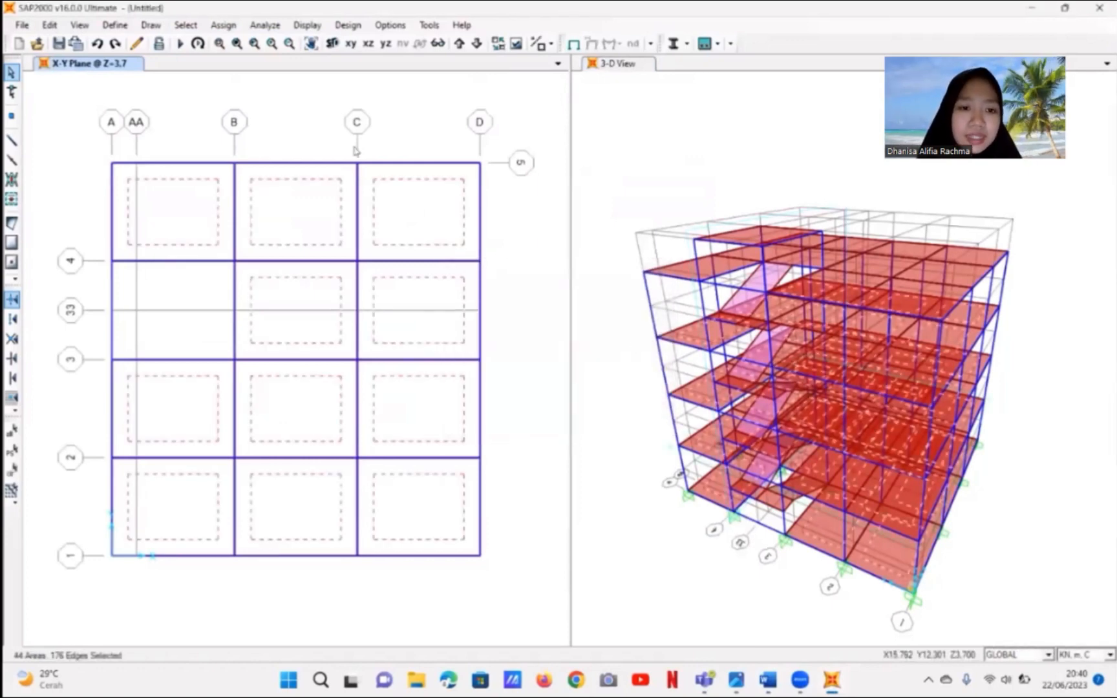
- Start a uniform area load assignment on the selected floor slabs using the SUPER DEAD load pattern
left_click(223, 25)
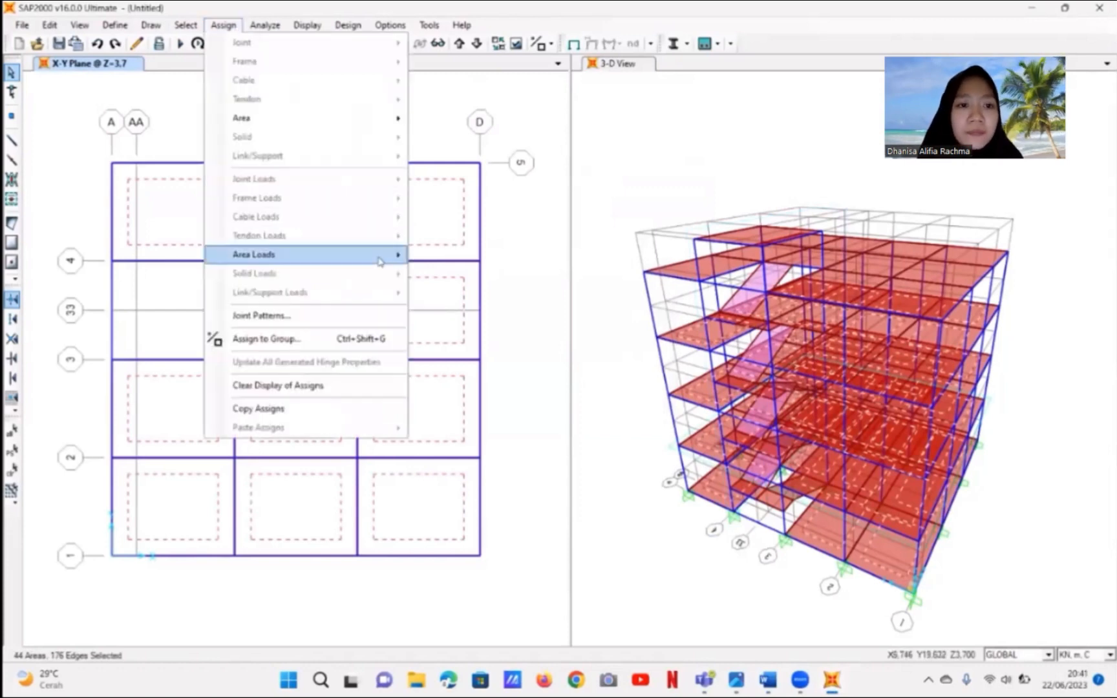
mouse_move(388, 254)
left_click(470, 276)
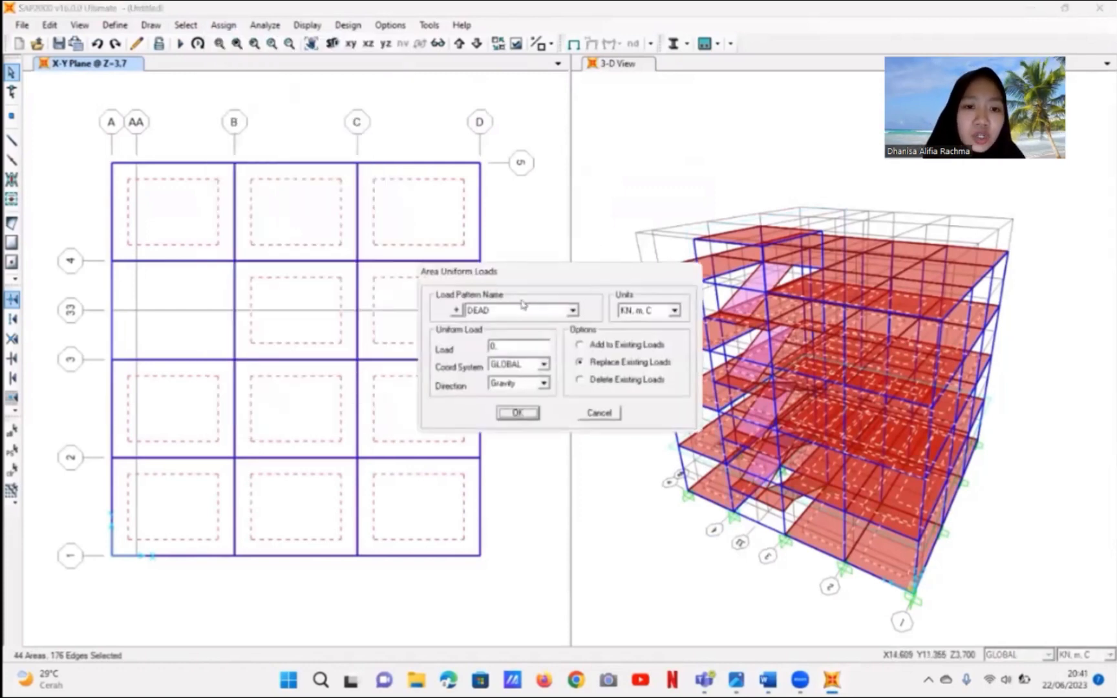
left_click(573, 311)
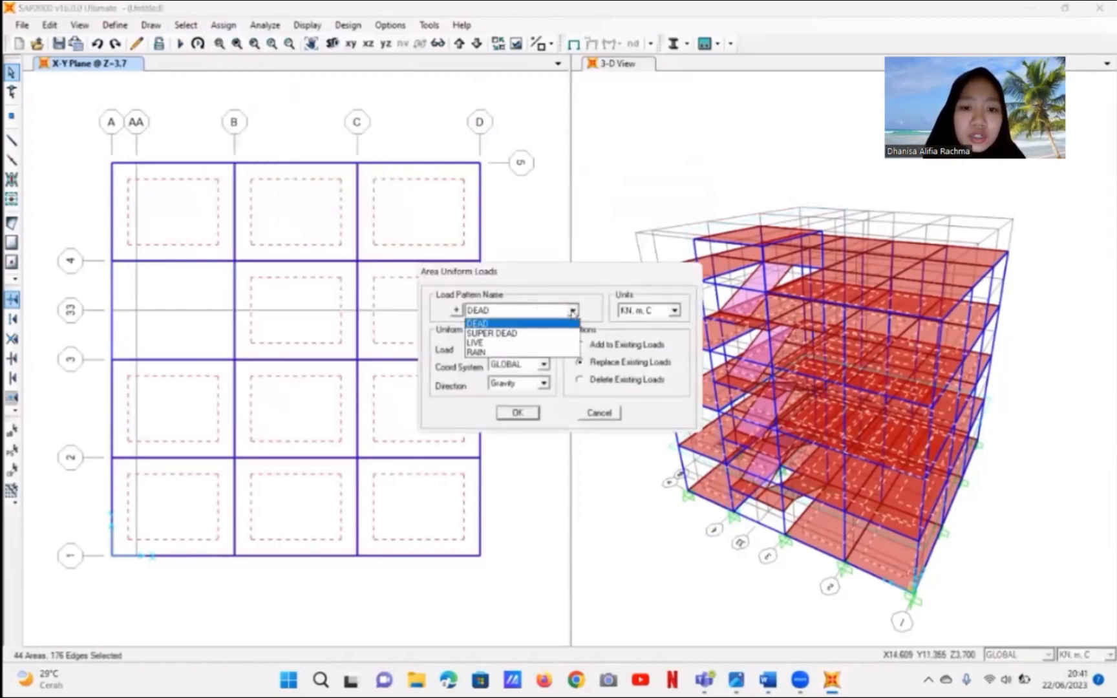
left_click(536, 334)
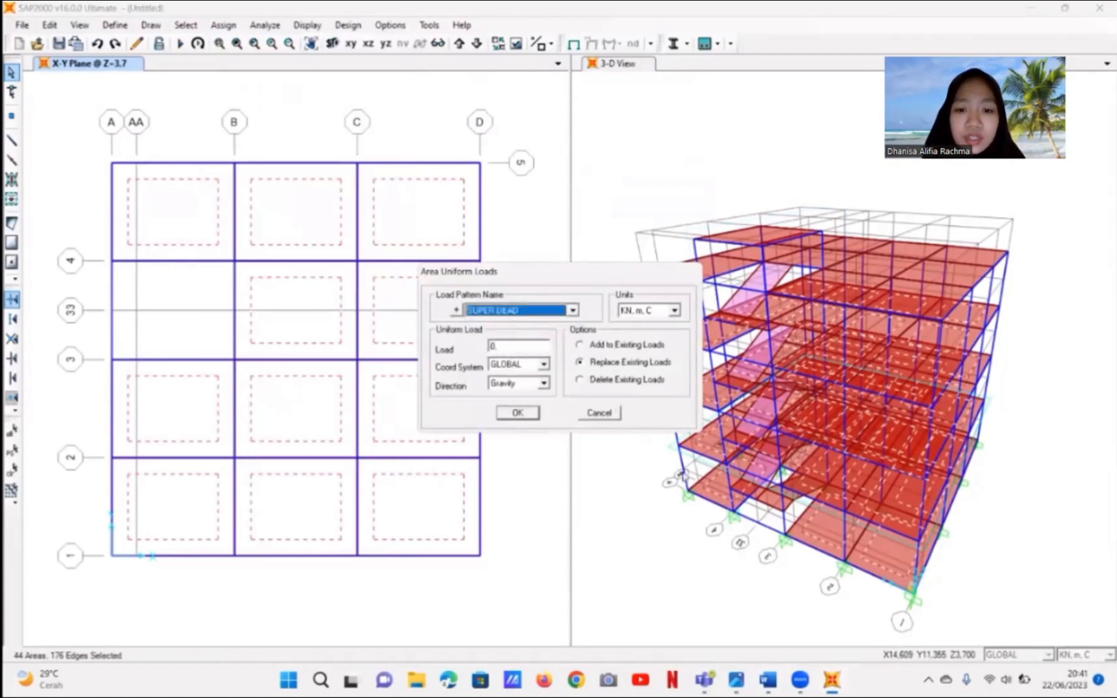
- Look up the floor slab dead-load total in the Word document and apply 1.49 as the uniform area load in SAP2000
mouse_move(802, 682)
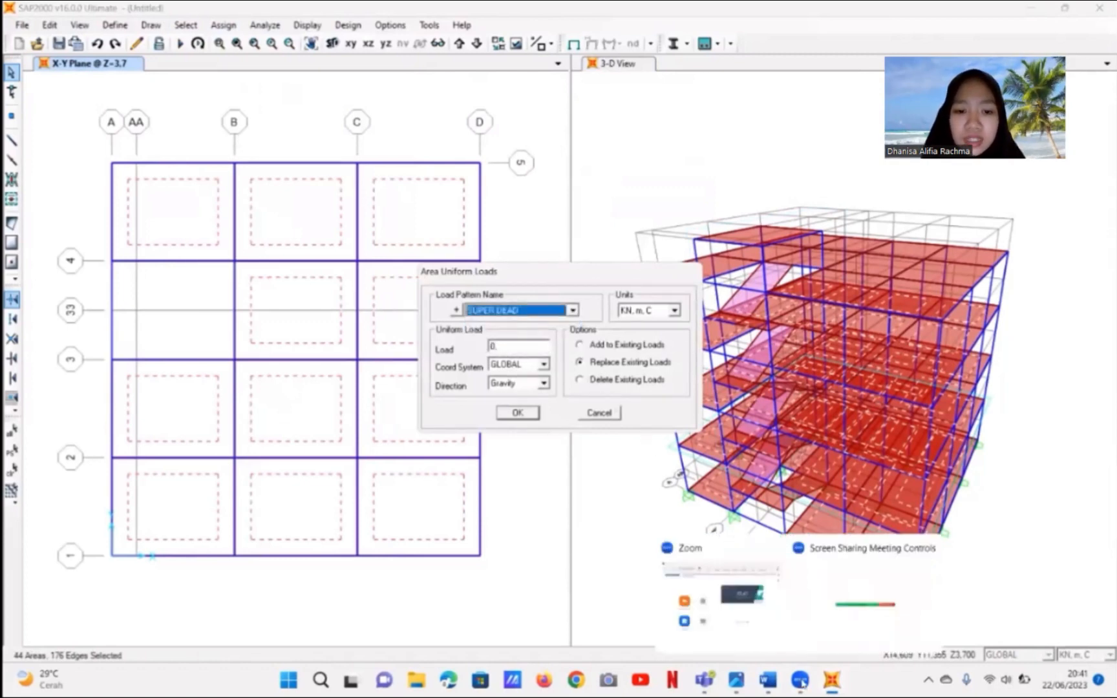
mouse_move(768, 680)
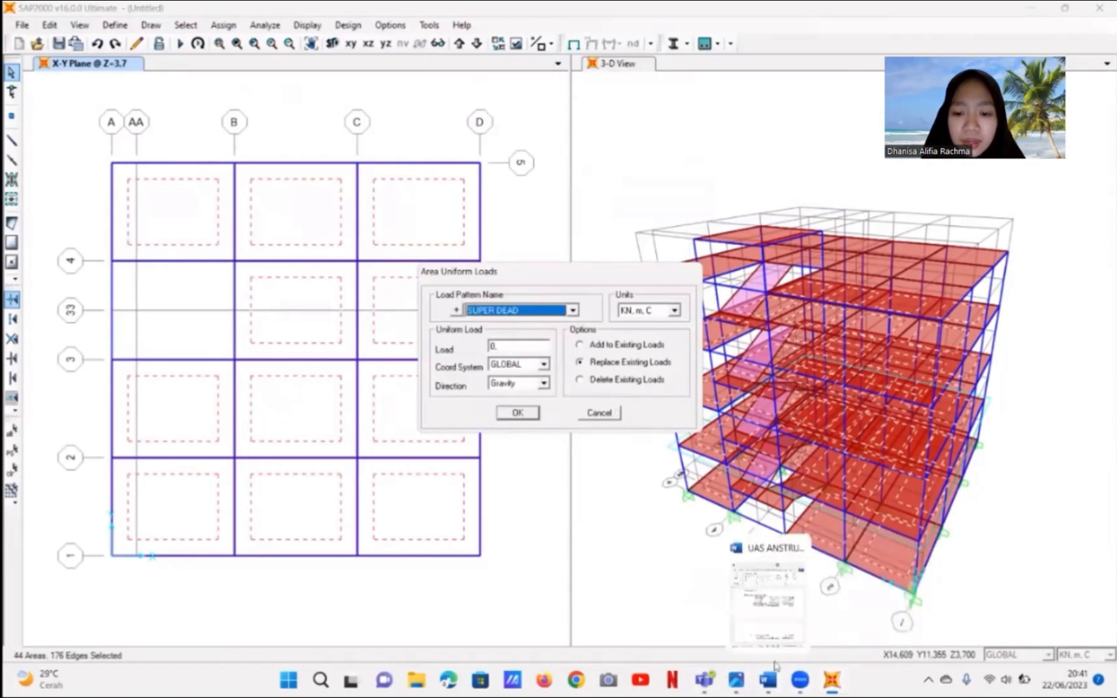
left_click(778, 643)
scroll(921, 447, "down", 4)
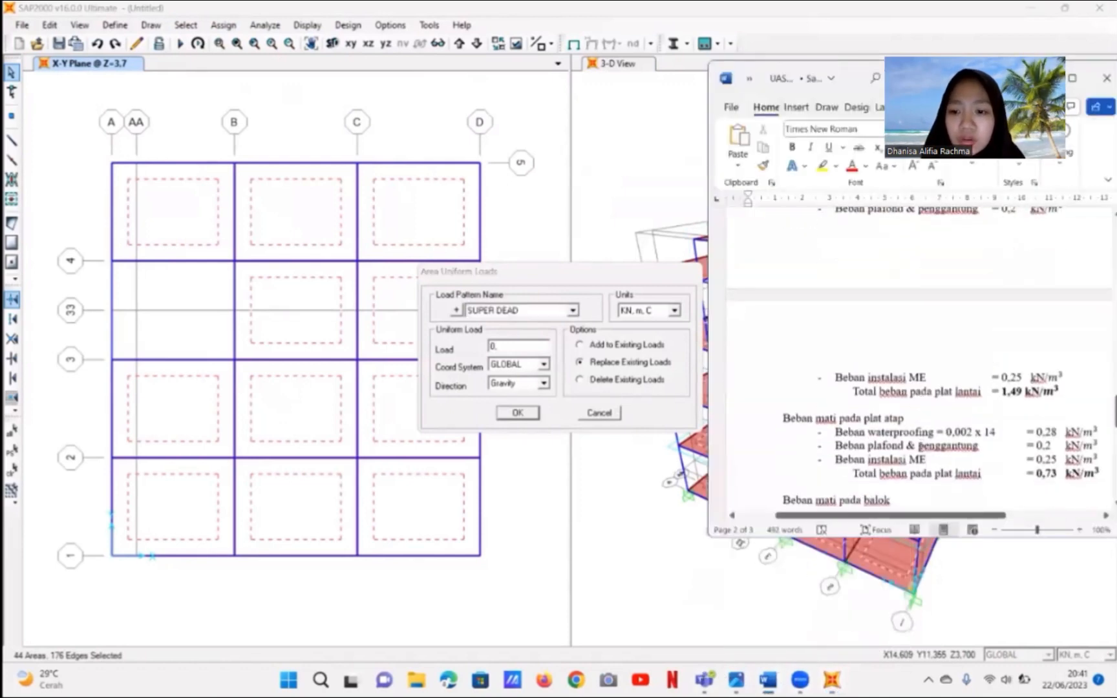
double_click(515, 347)
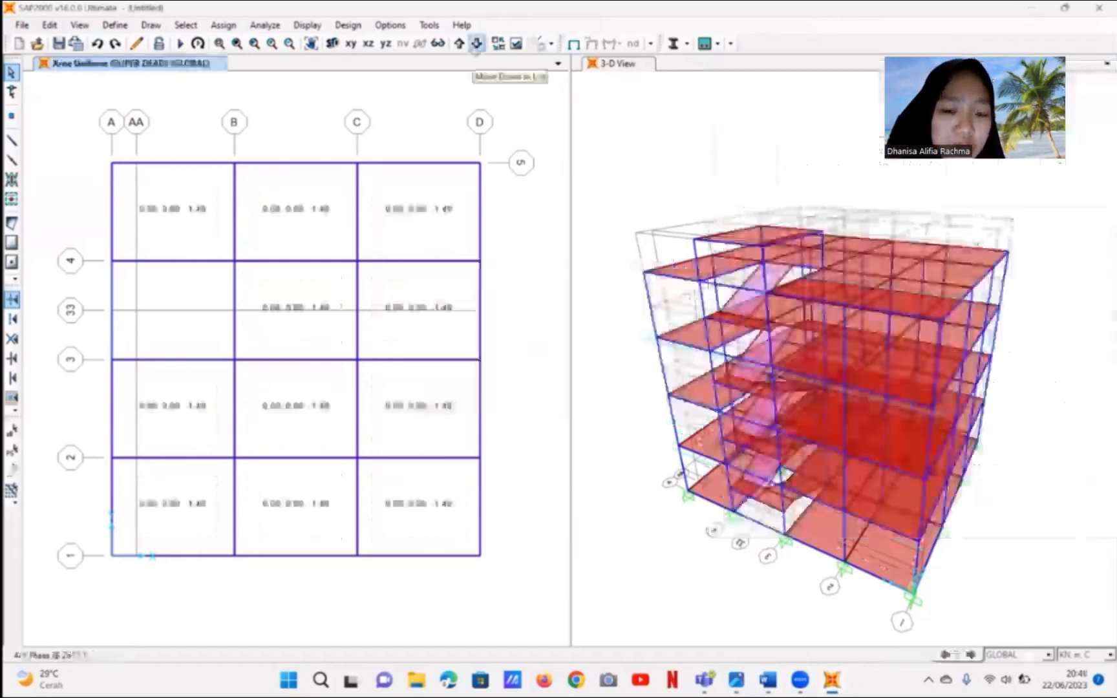
- Go down to the X-Y plane at Z=0 and select all its beams and slabs
left_click(478, 43)
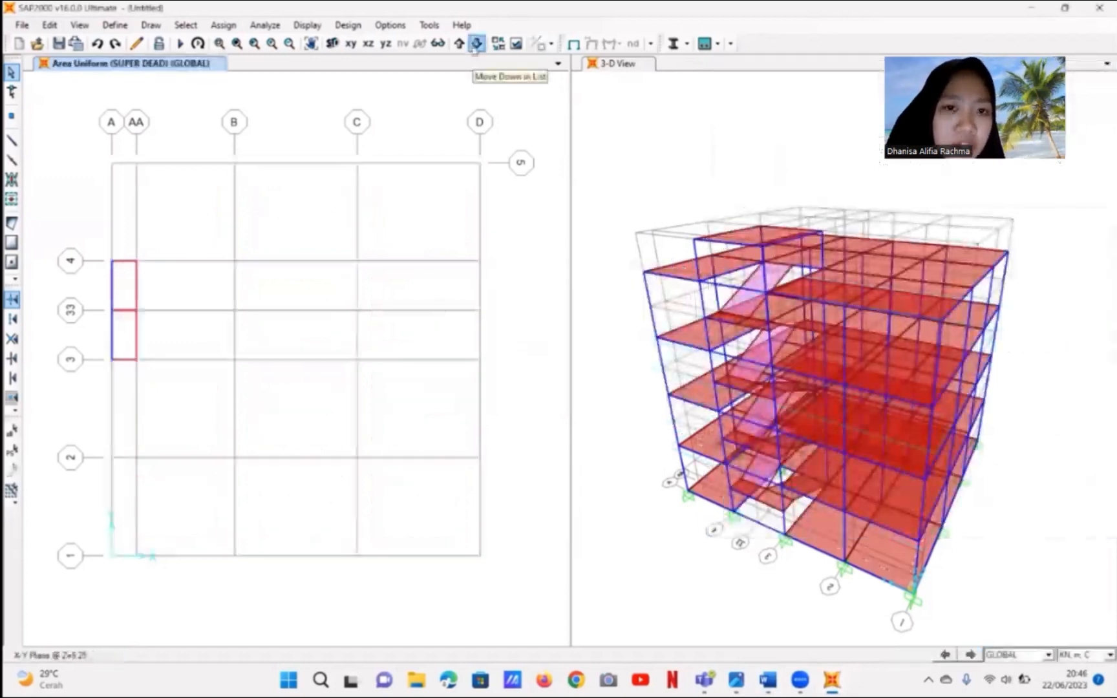
left_click(477, 43)
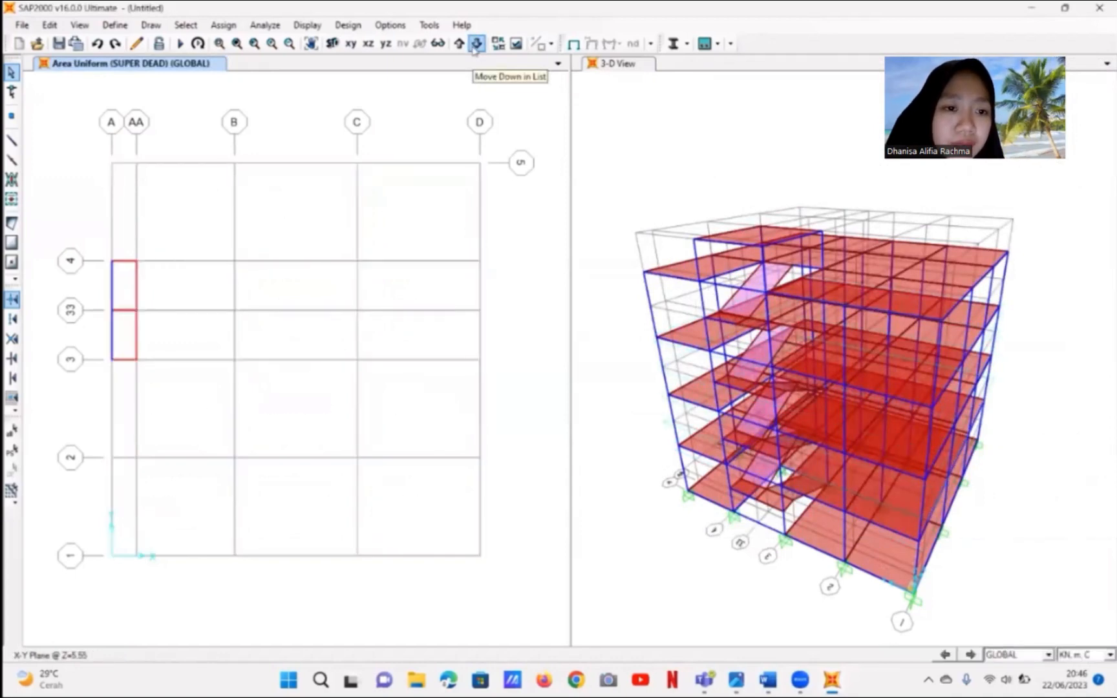
left_click(476, 43)
left_click(476, 43)
left_click(476, 44)
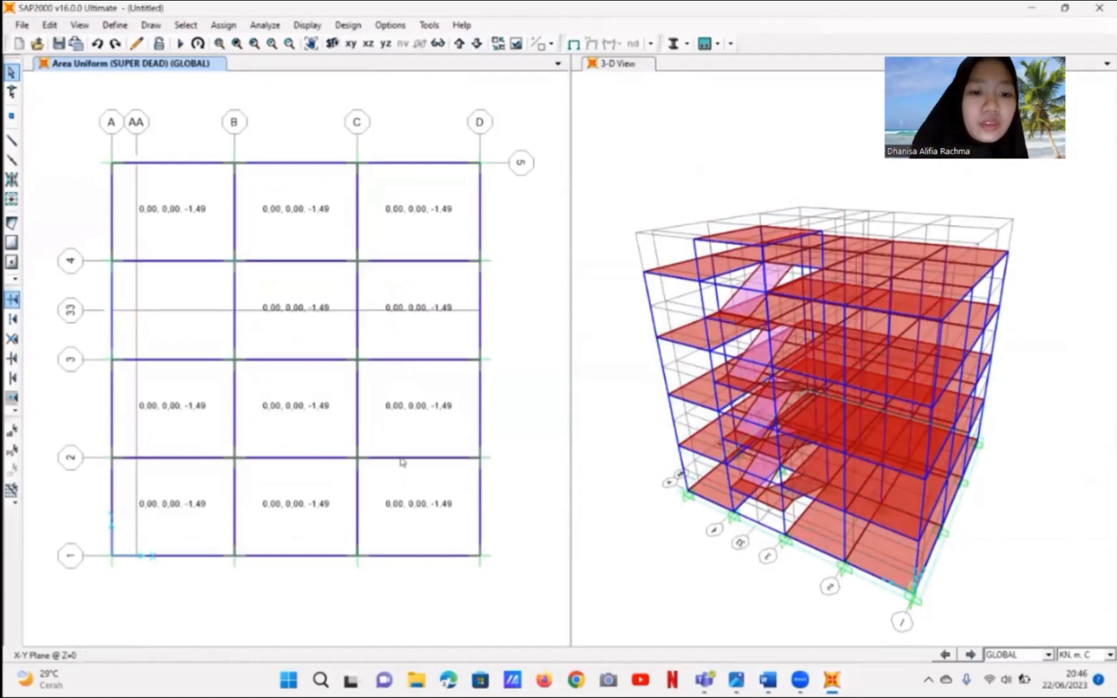
left_click_drag(506, 581, 100, 142)
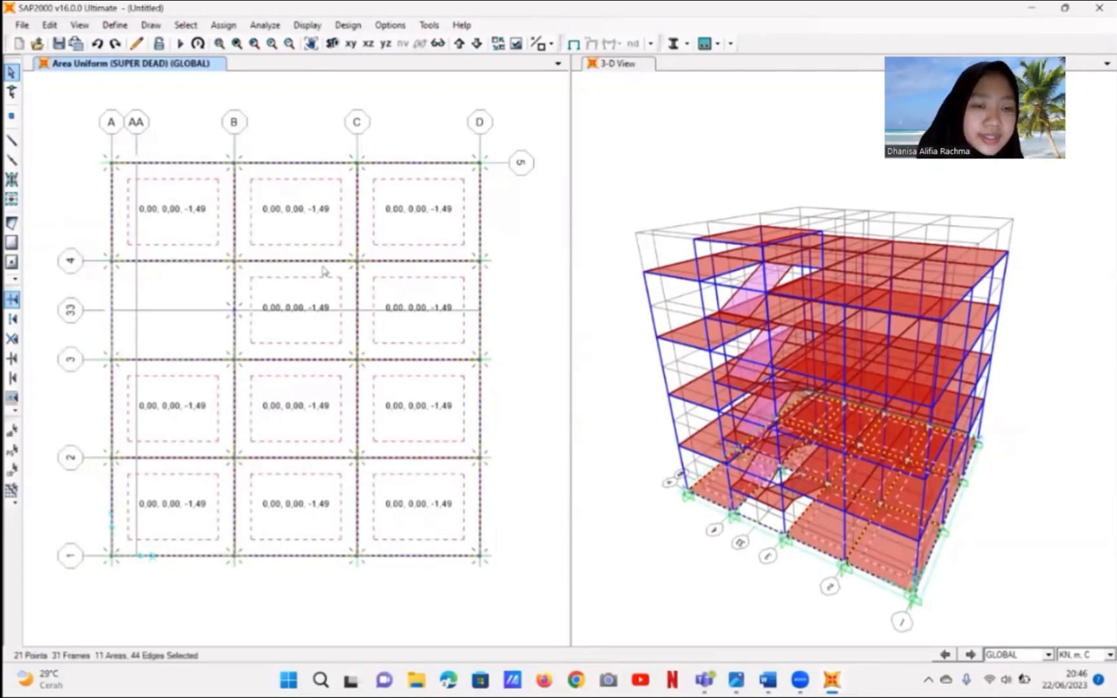
- Start a distributed frame load assignment on the selected Z=0 beams using the SUPER DEAD load pattern
left_click(235, 28)
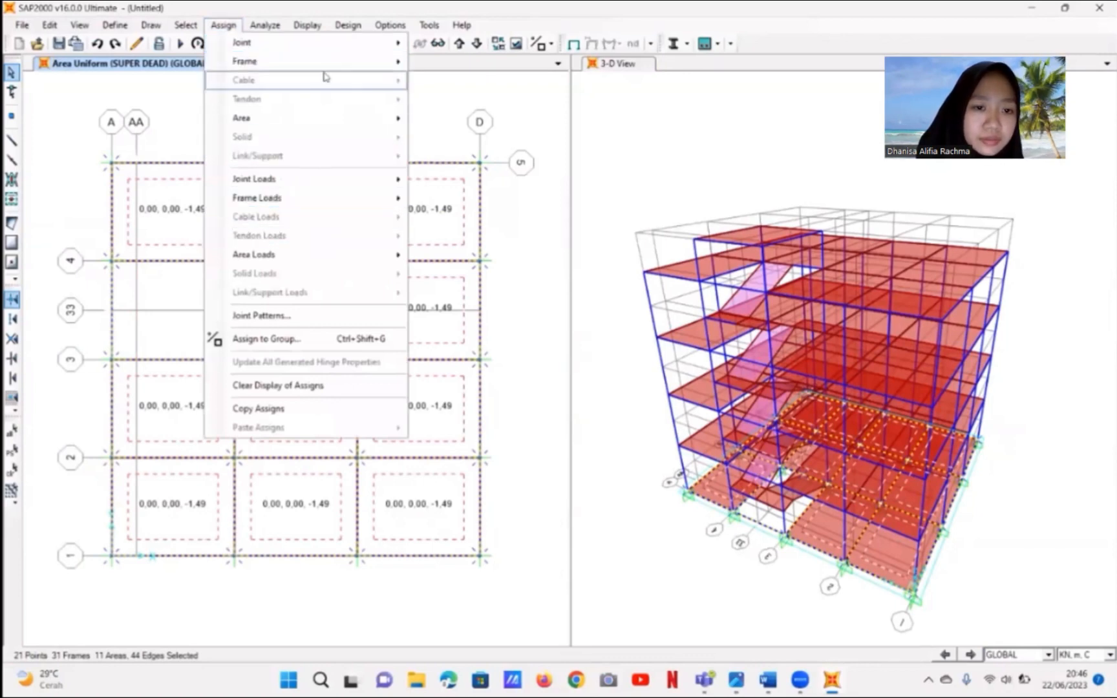
mouse_move(322, 68)
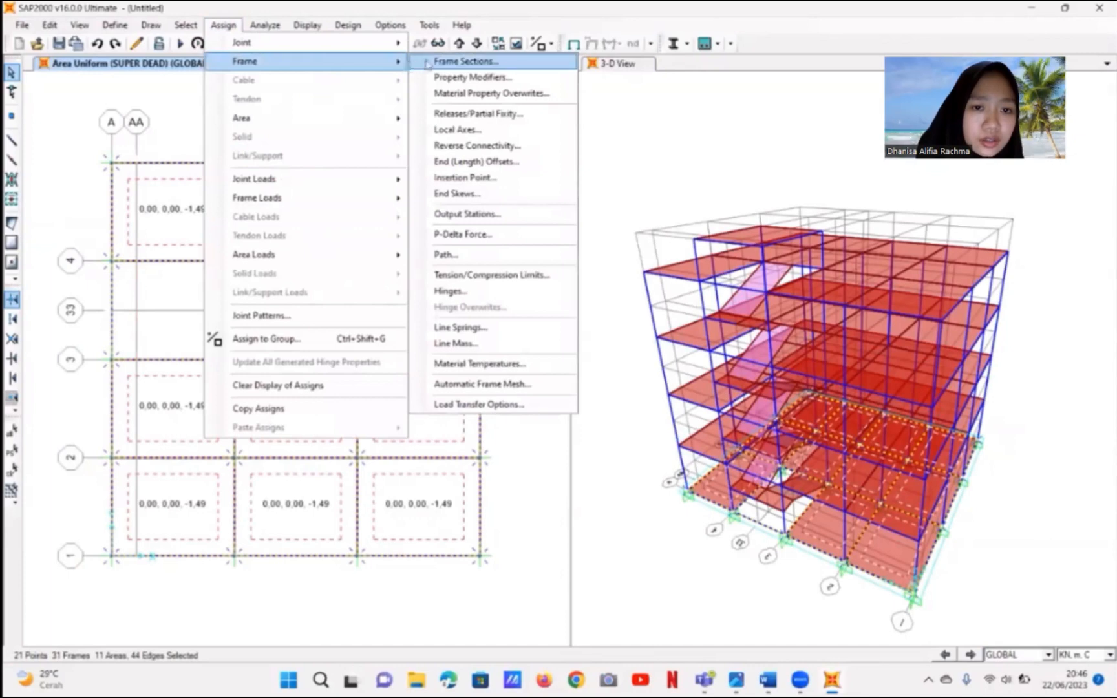
mouse_move(355, 199)
left_click(456, 234)
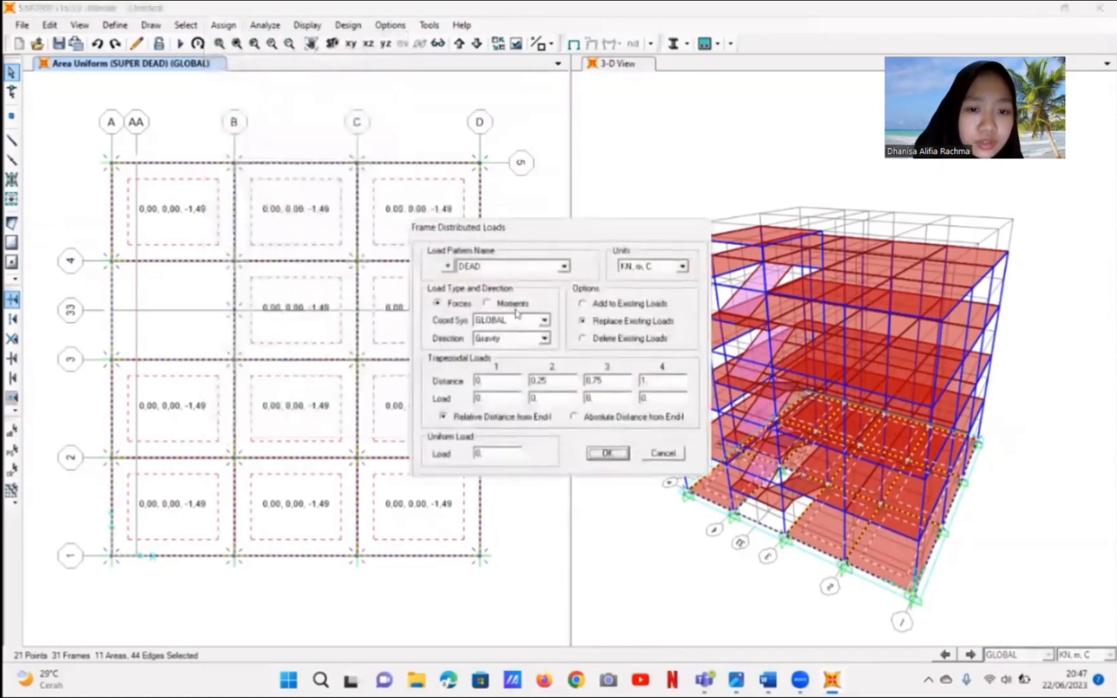
left_click(564, 265)
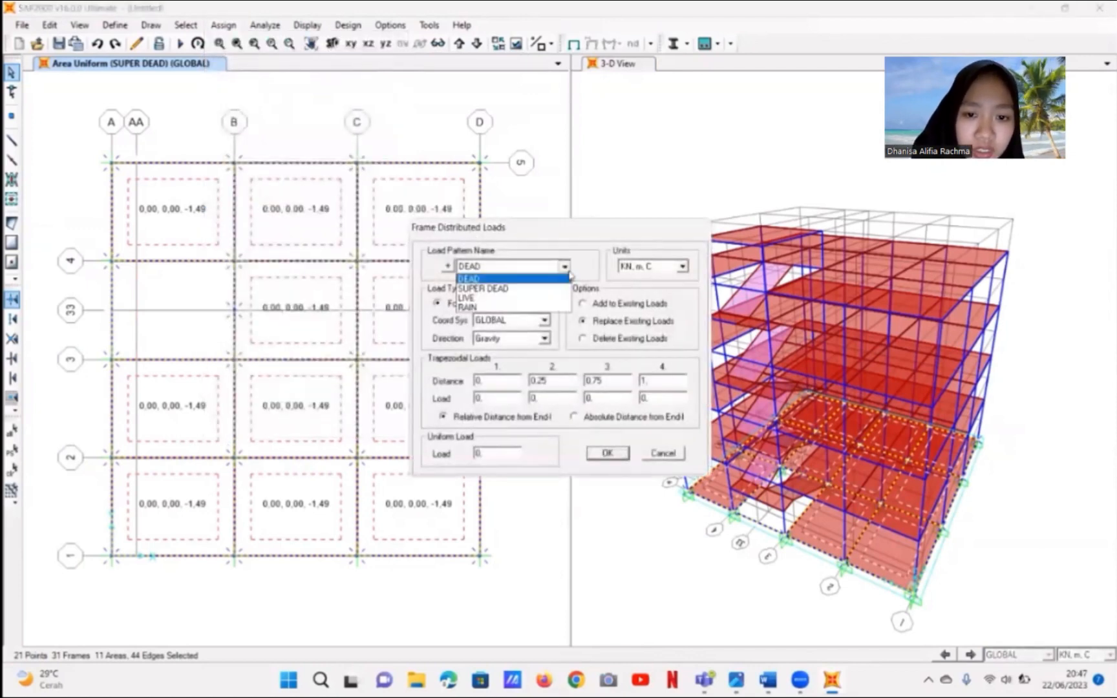
left_click(538, 291)
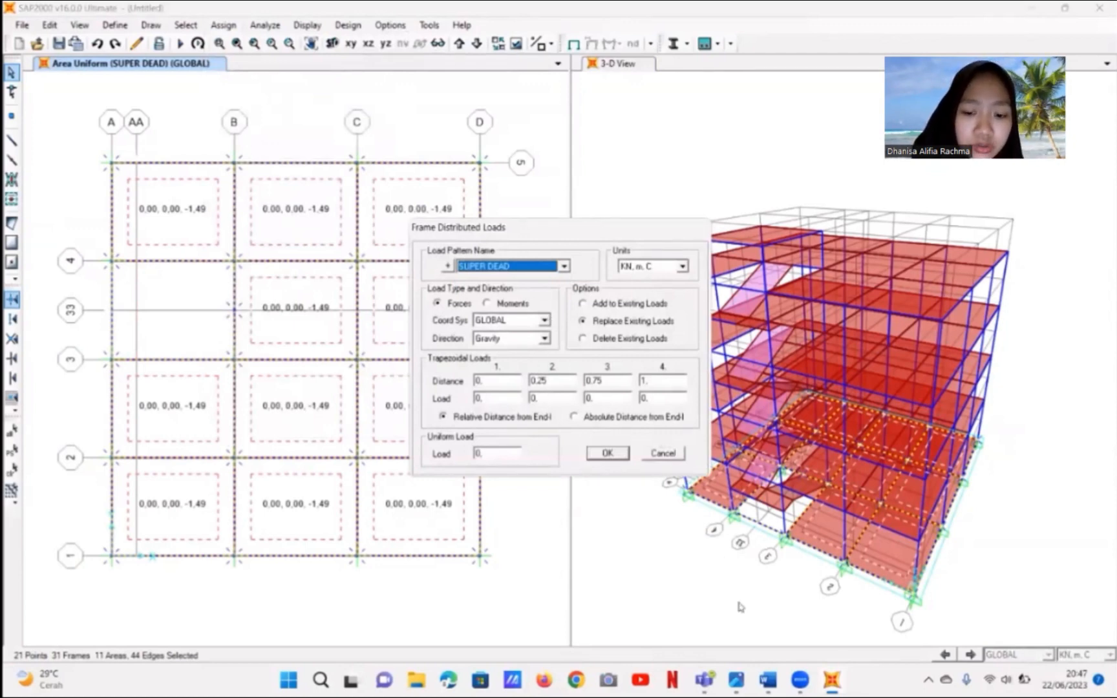
- Review the beam wall load in the Word document and the building load tables in the SAP2000 calculation PDF in Teams
mouse_move(763, 683)
left_click(771, 626)
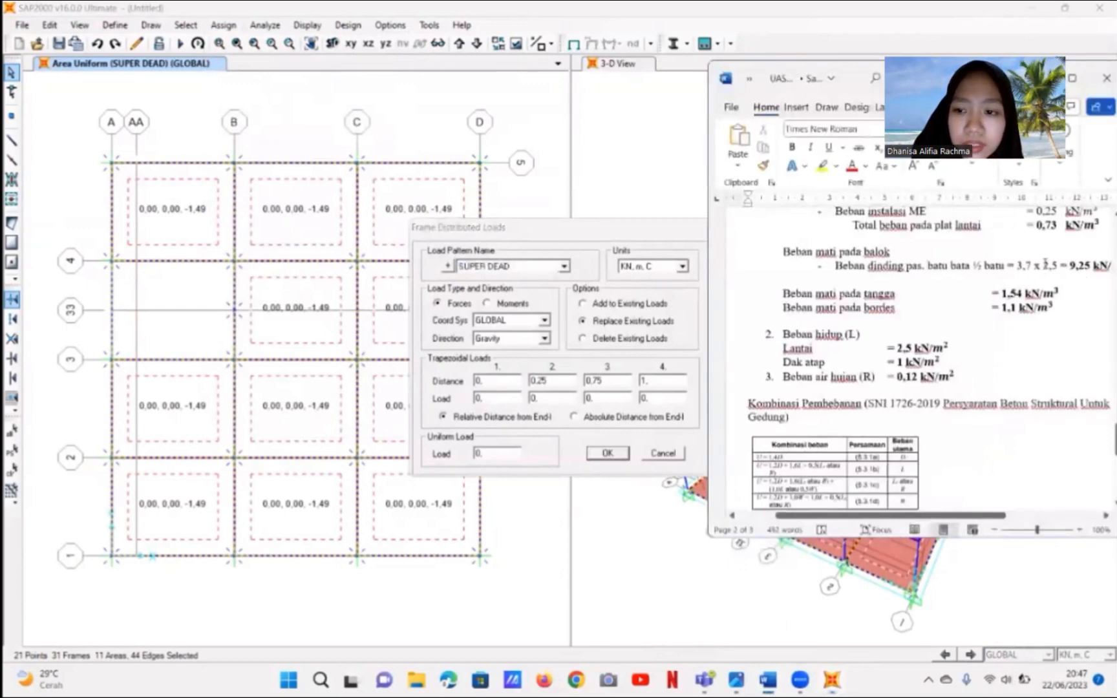
mouse_move(695, 684)
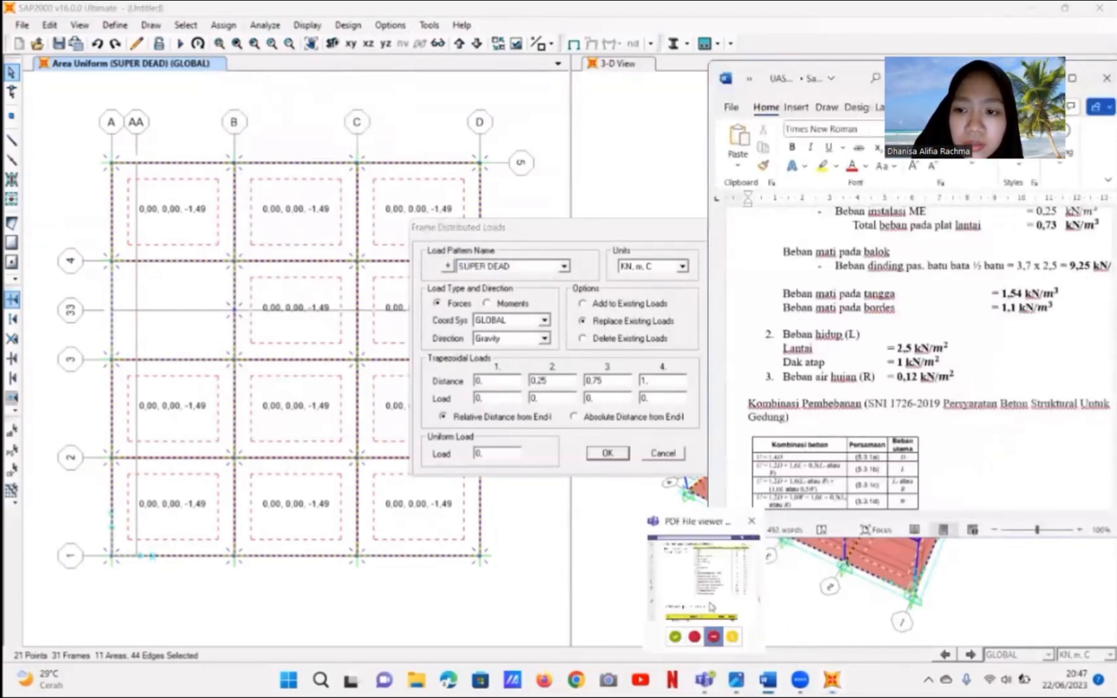
left_click(712, 606)
scroll(618, 411, "down", 10)
scroll(617, 411, "up", 3)
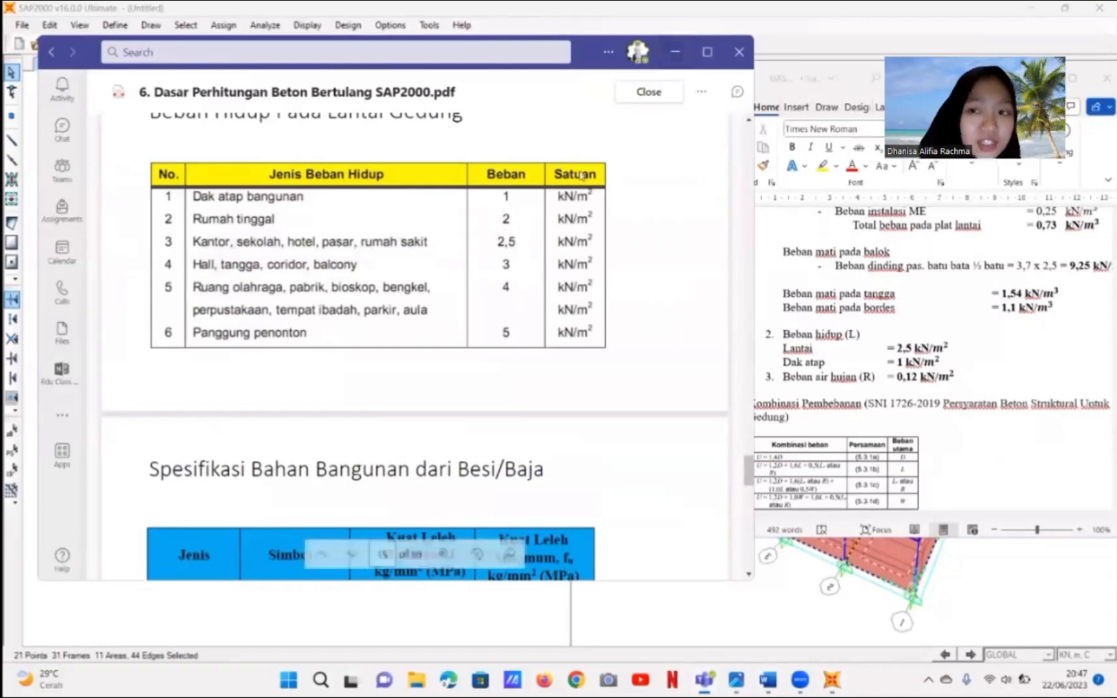
scroll(582, 175, "up", 3)
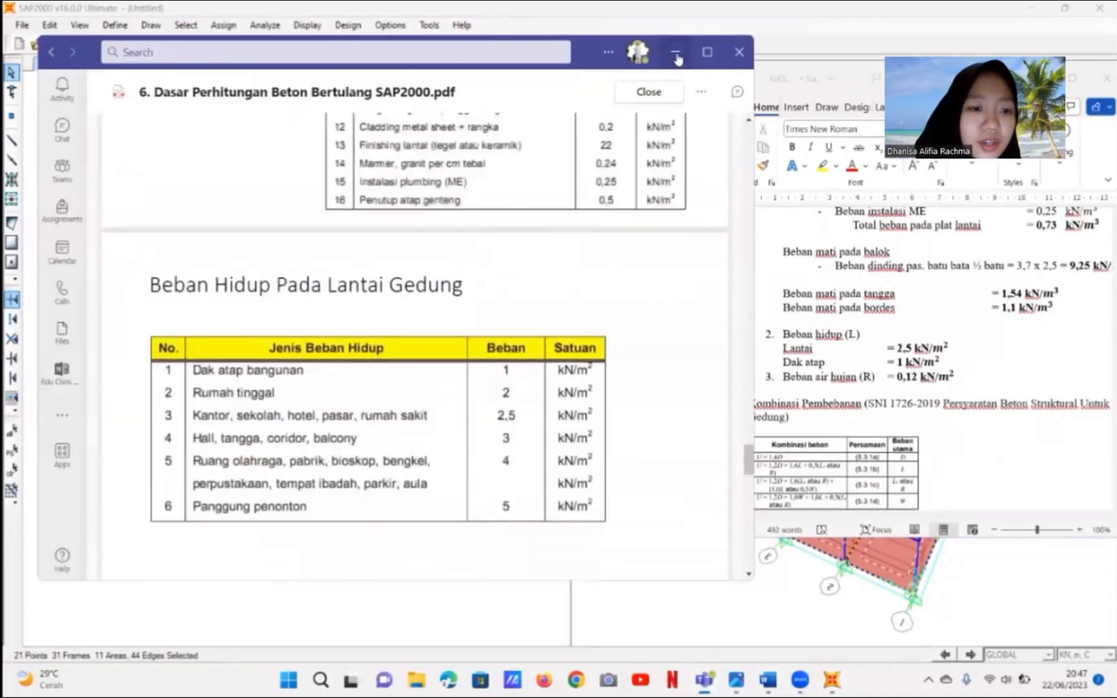
left_click(675, 54)
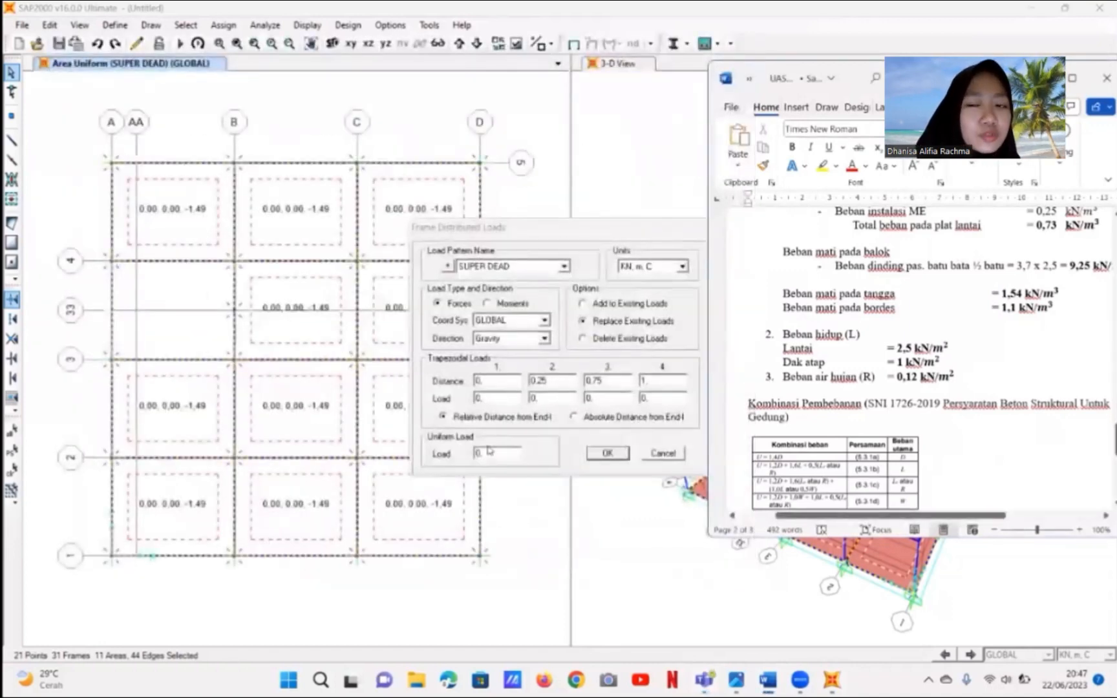
- Set the uniform load to 9.25 and apply the SUPER DEAD distributed load to the selected Z=0 beams
left_click(490, 451)
double_click(485, 452)
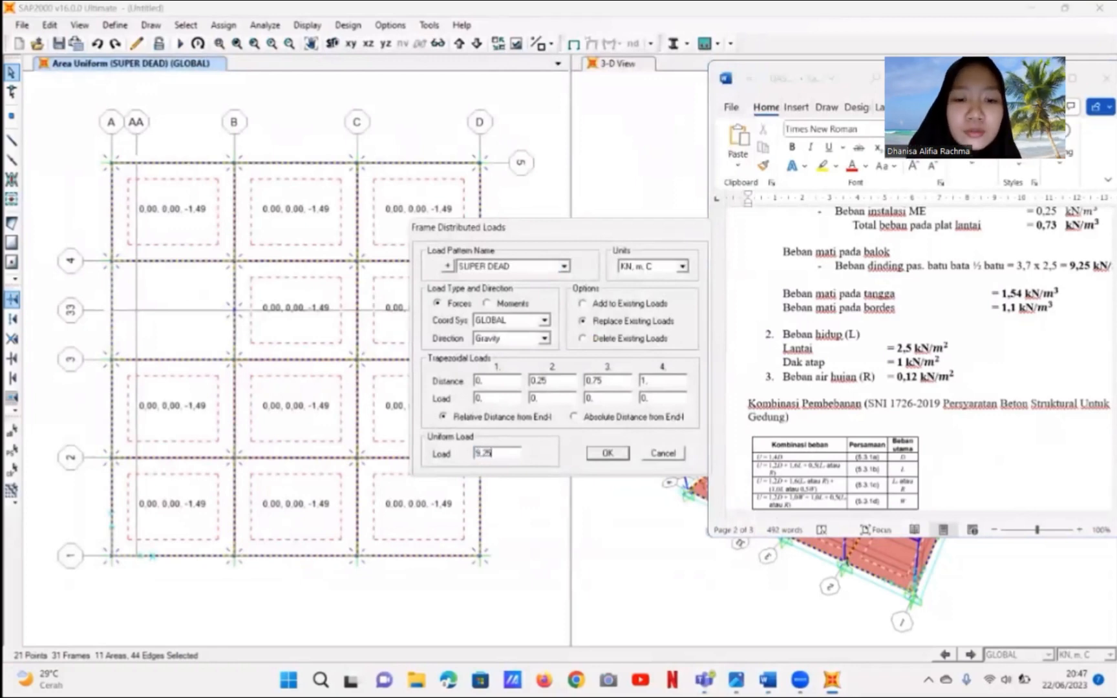
left_click(608, 454)
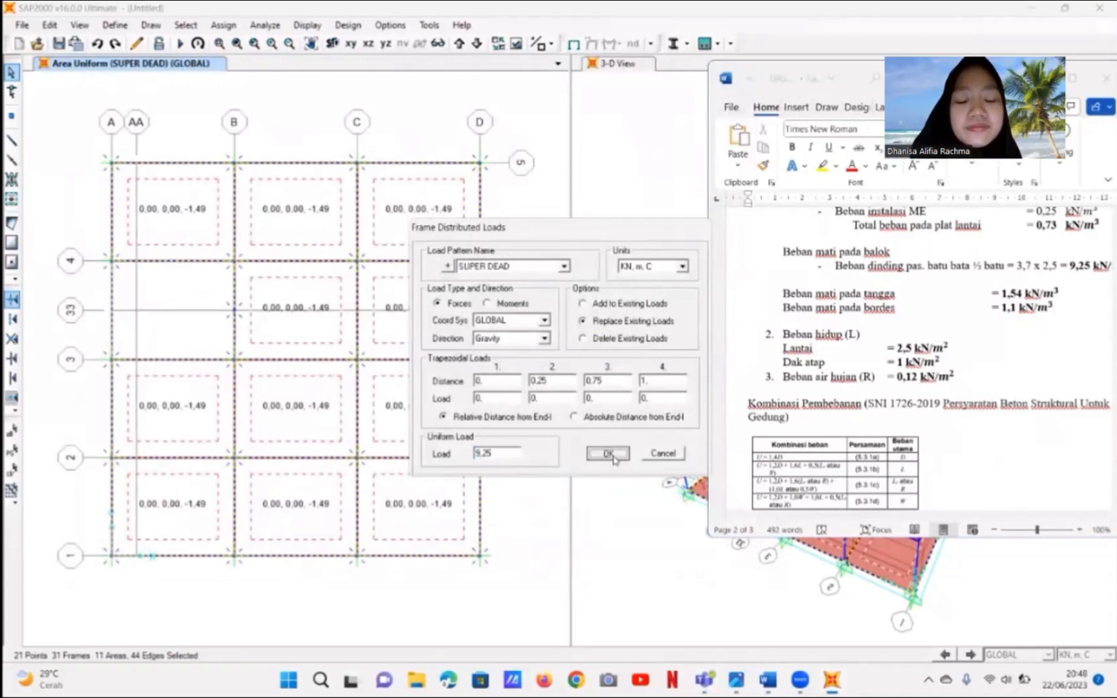
- Select all elements on the X-Y plane at Z=3.7 and assign its beams the 9.25 SUPER DEAD distributed load
left_click(460, 43)
left_click_drag(507, 569, 102, 150)
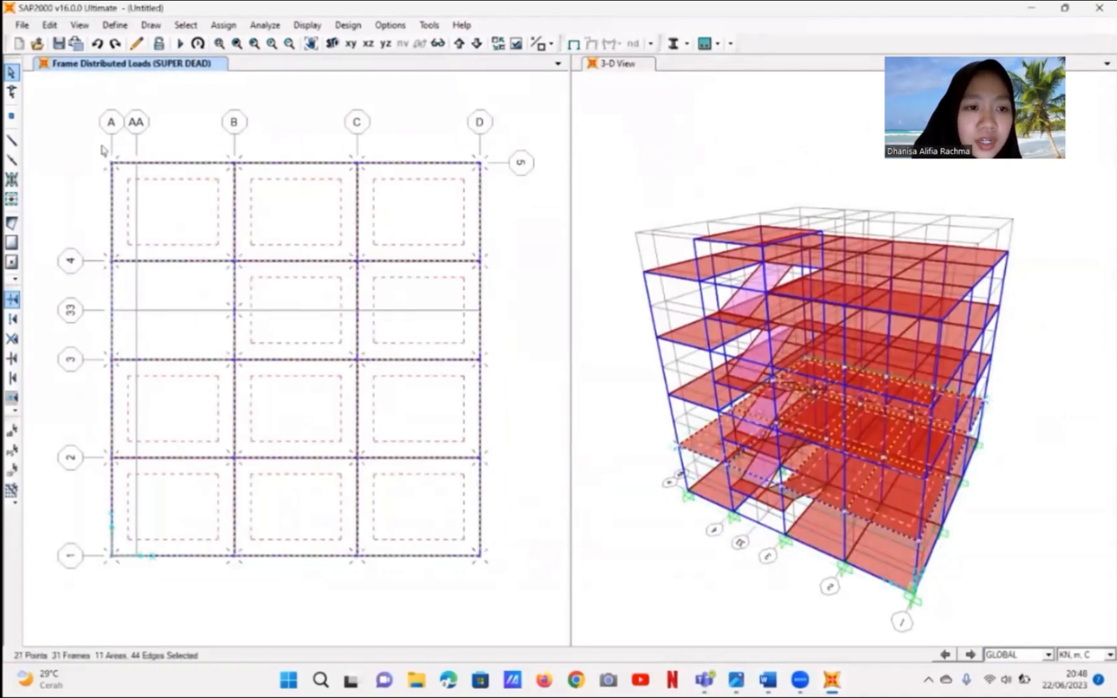
left_click(222, 25)
mouse_move(319, 199)
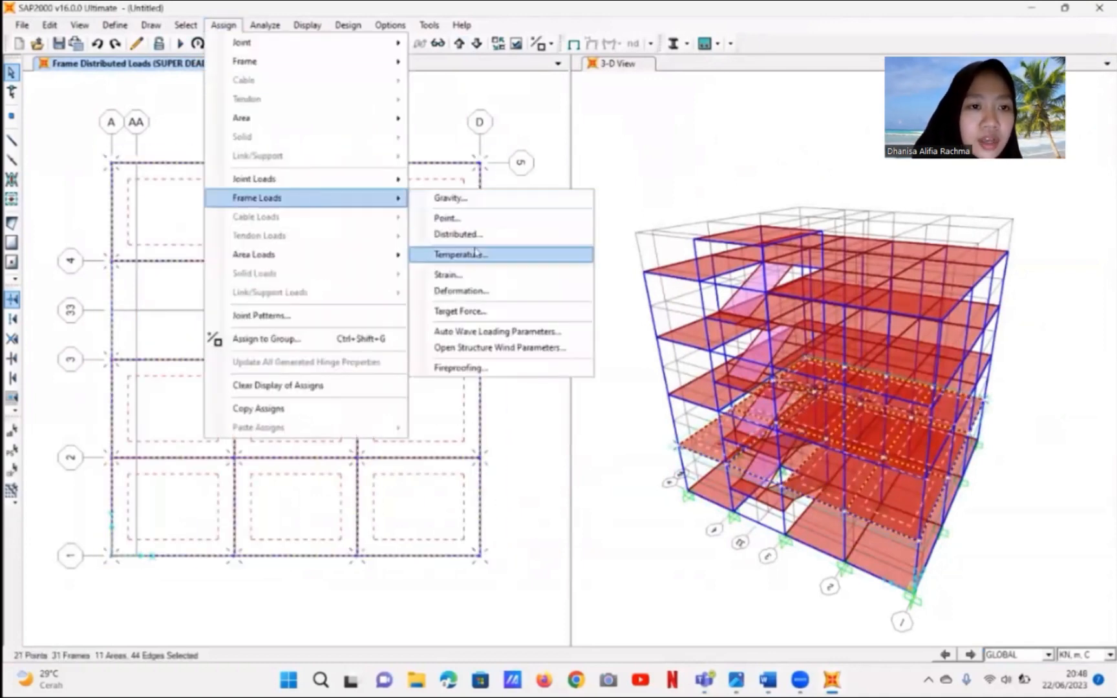
left_click(456, 234)
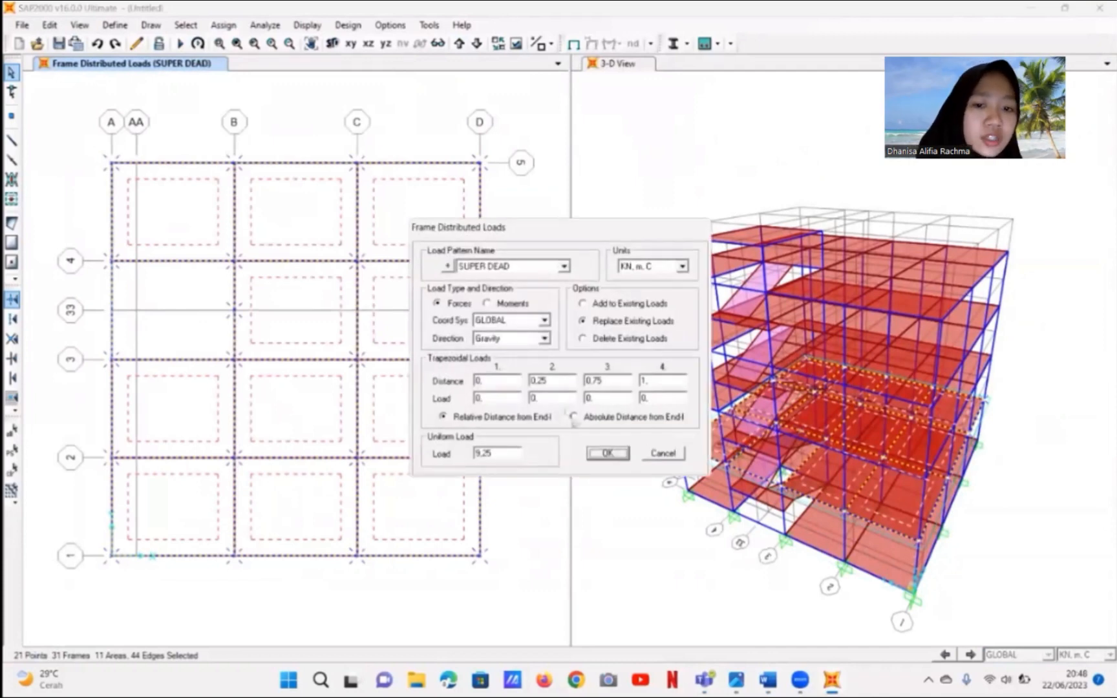
left_click(608, 454)
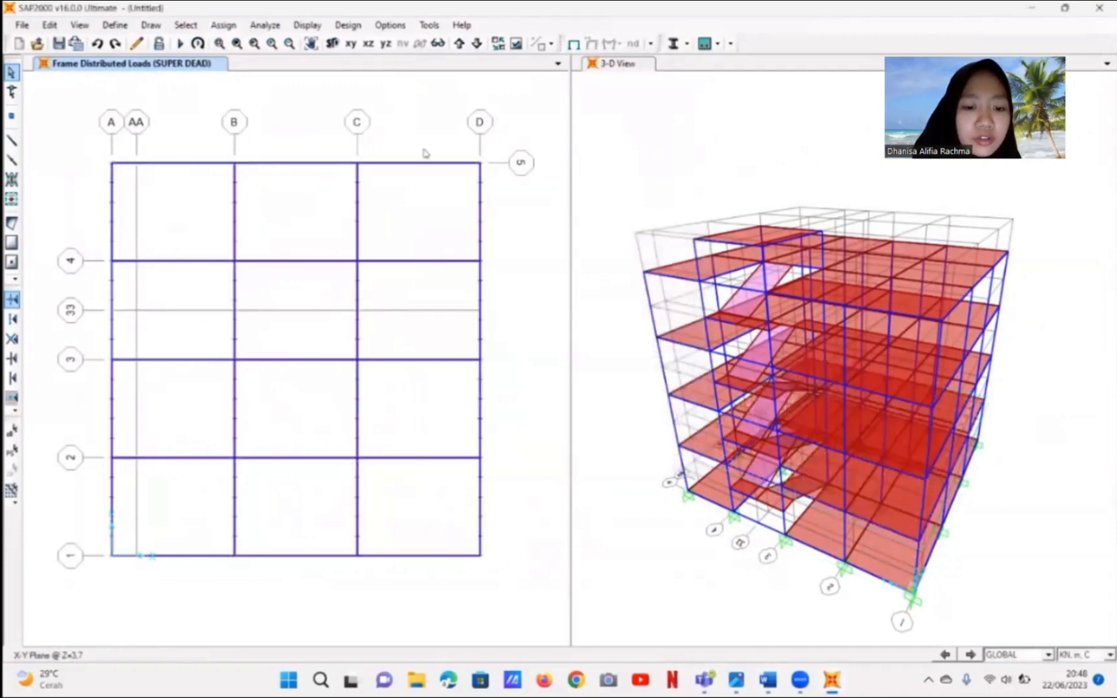
- Select all elements on the X-Y plane at Z=7.4 and assign its beams the 9.25 SUPER DEAD distributed load
left_click(459, 44)
left_click(460, 43)
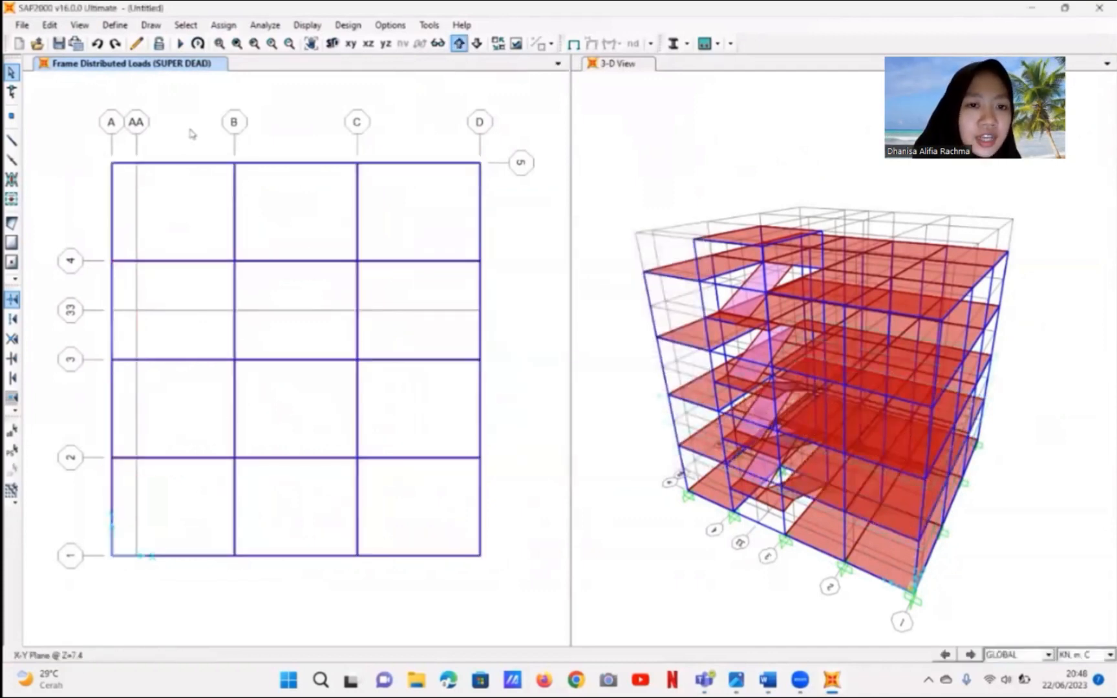
left_click_drag(98, 141, 488, 562)
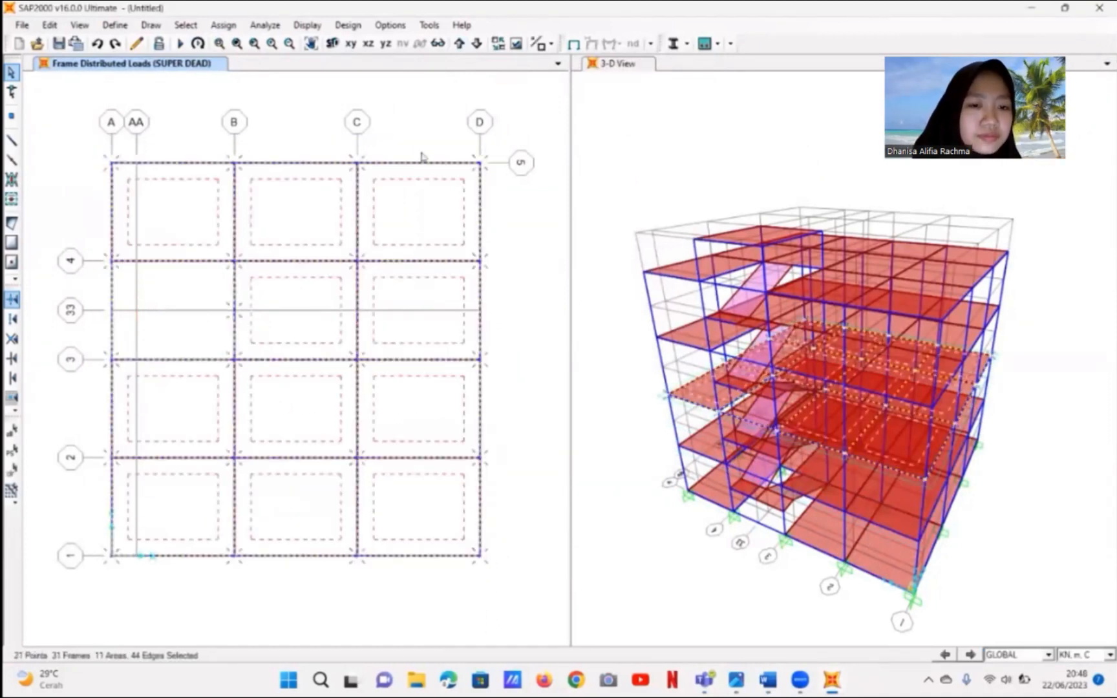
left_click(220, 27)
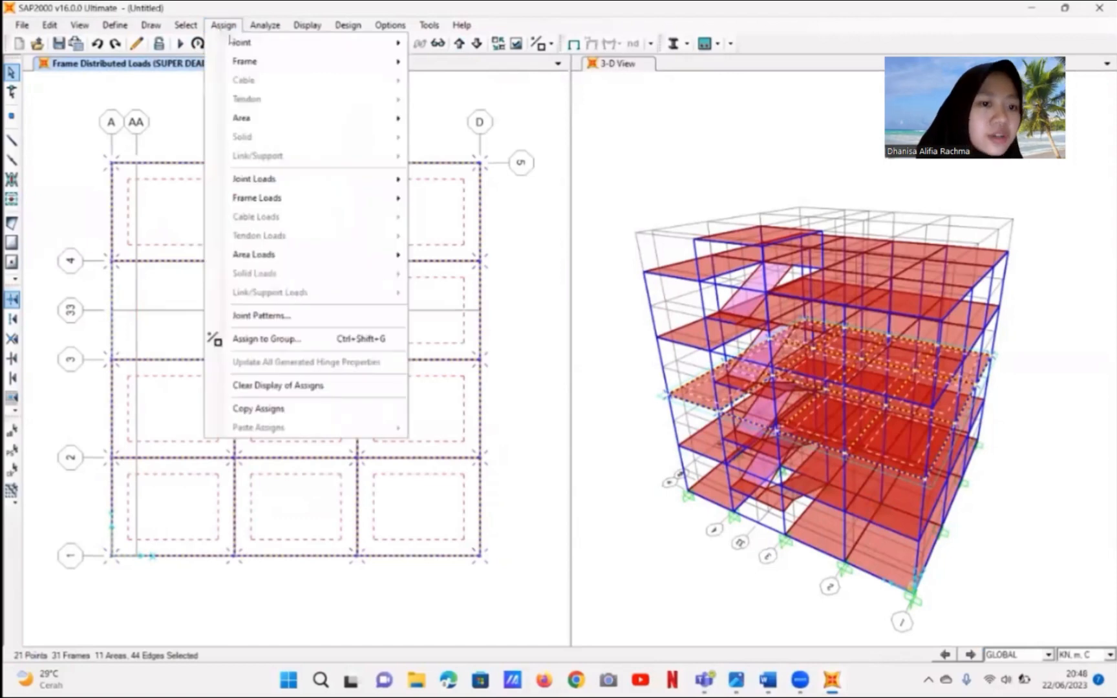
mouse_move(347, 205)
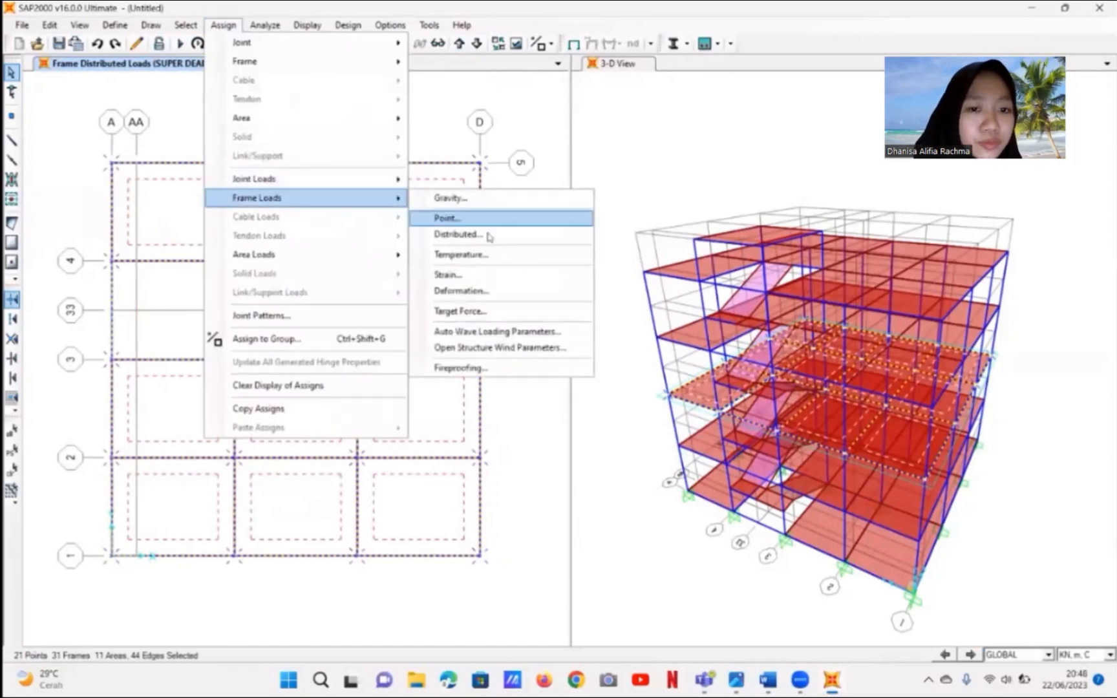
left_click(479, 235)
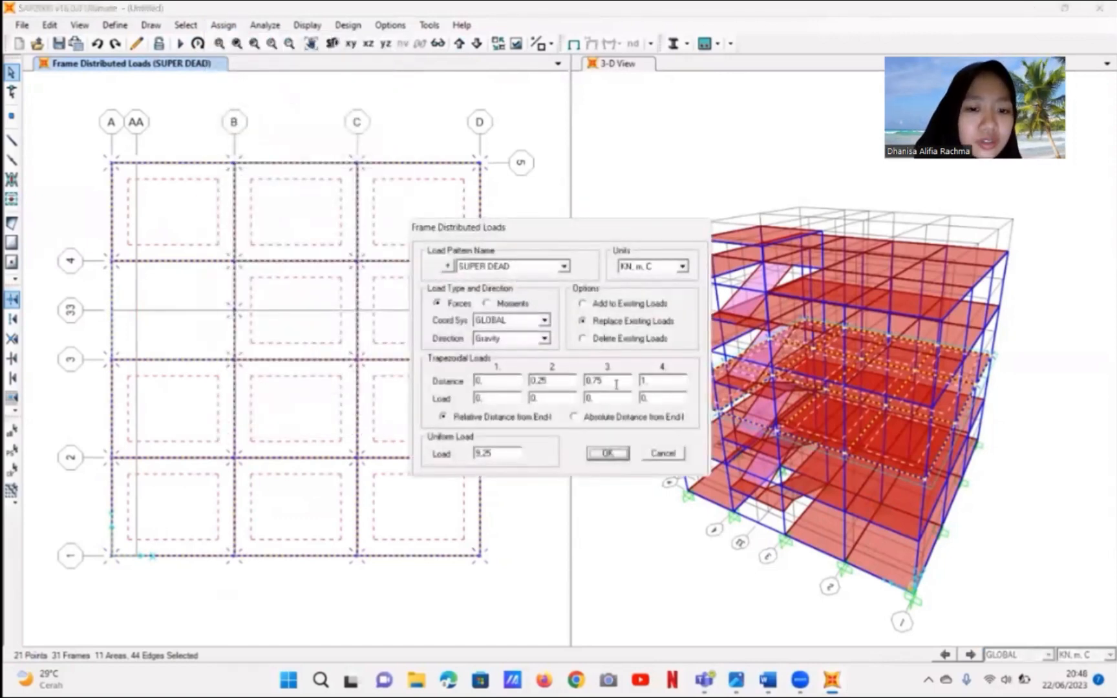
left_click(608, 454)
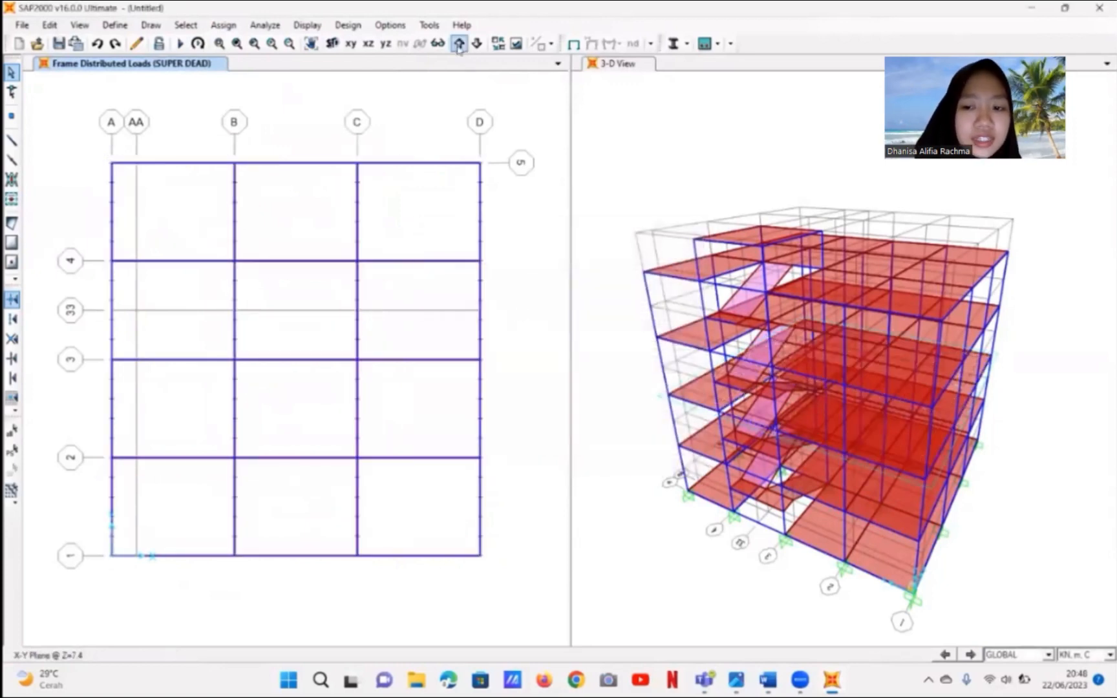
- Select all elements on the X-Y plane at Z=11.1 and assign its beams the 9.25 SUPER DEAD distributed load
left_click(459, 45)
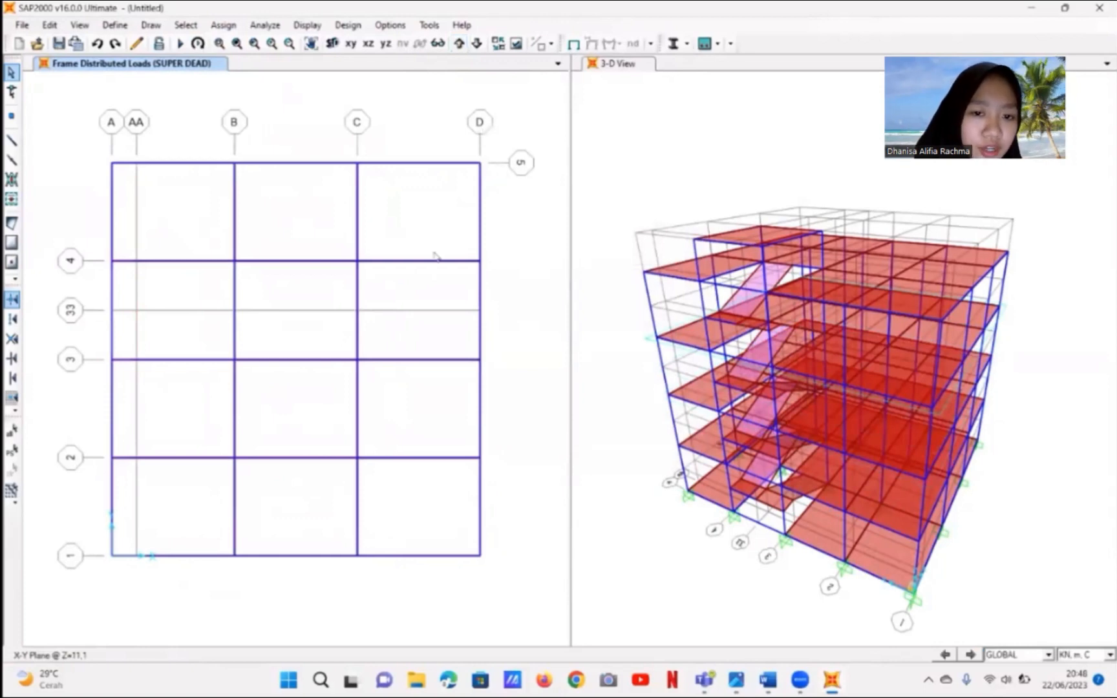
left_click_drag(97, 149, 490, 565)
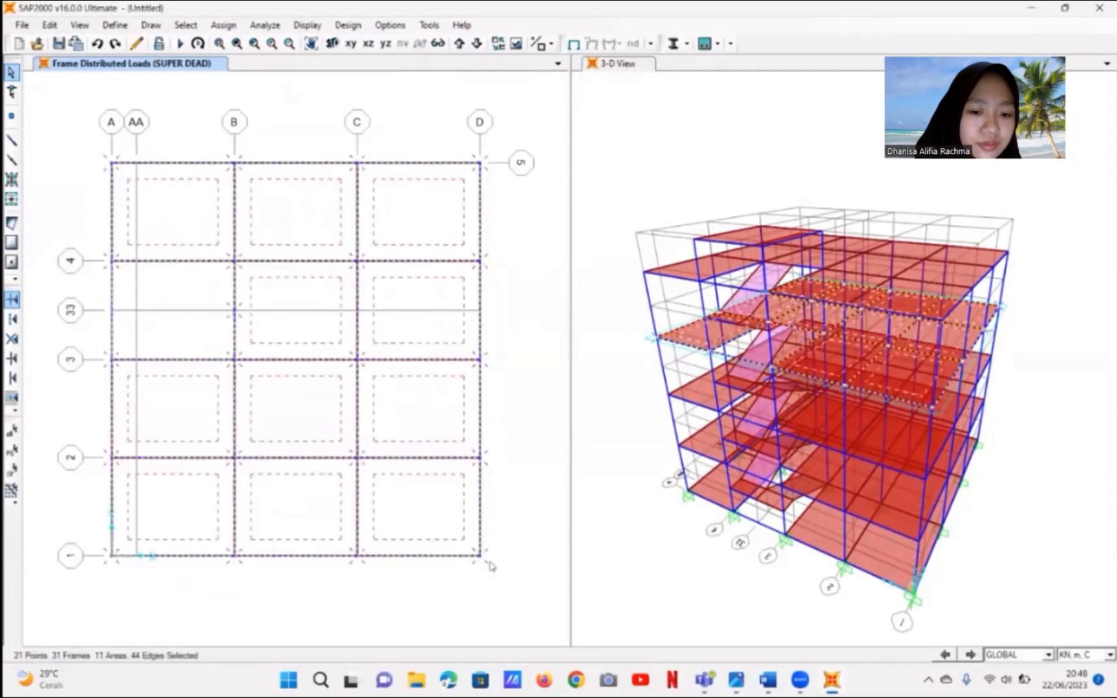
left_click(223, 24)
mouse_move(354, 199)
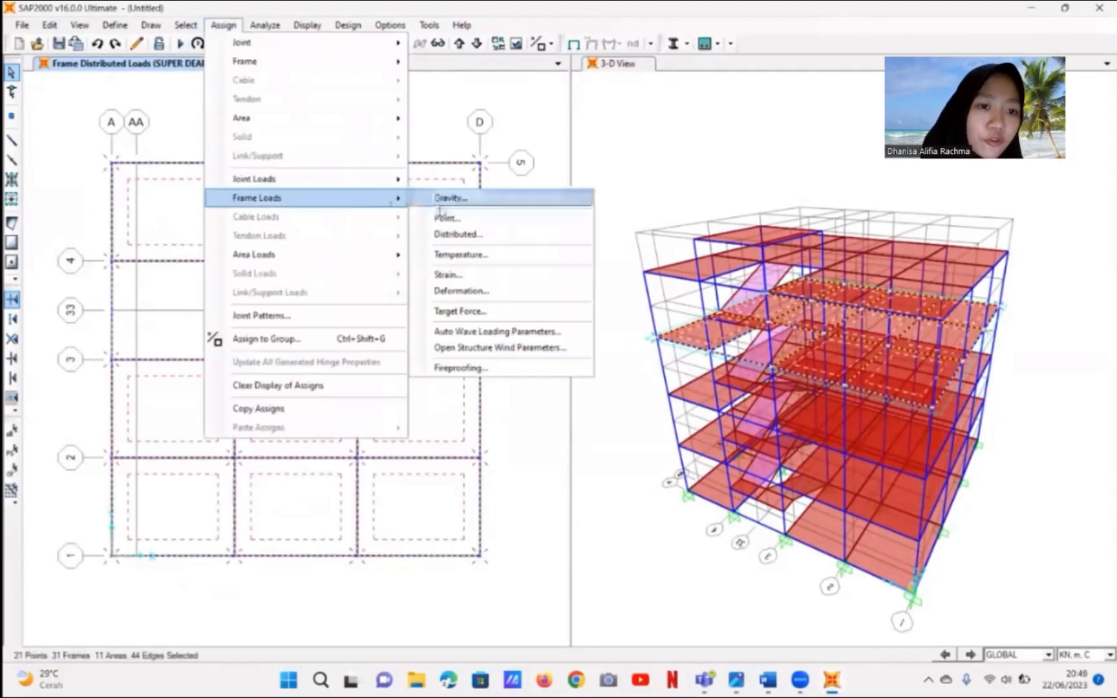
left_click(489, 235)
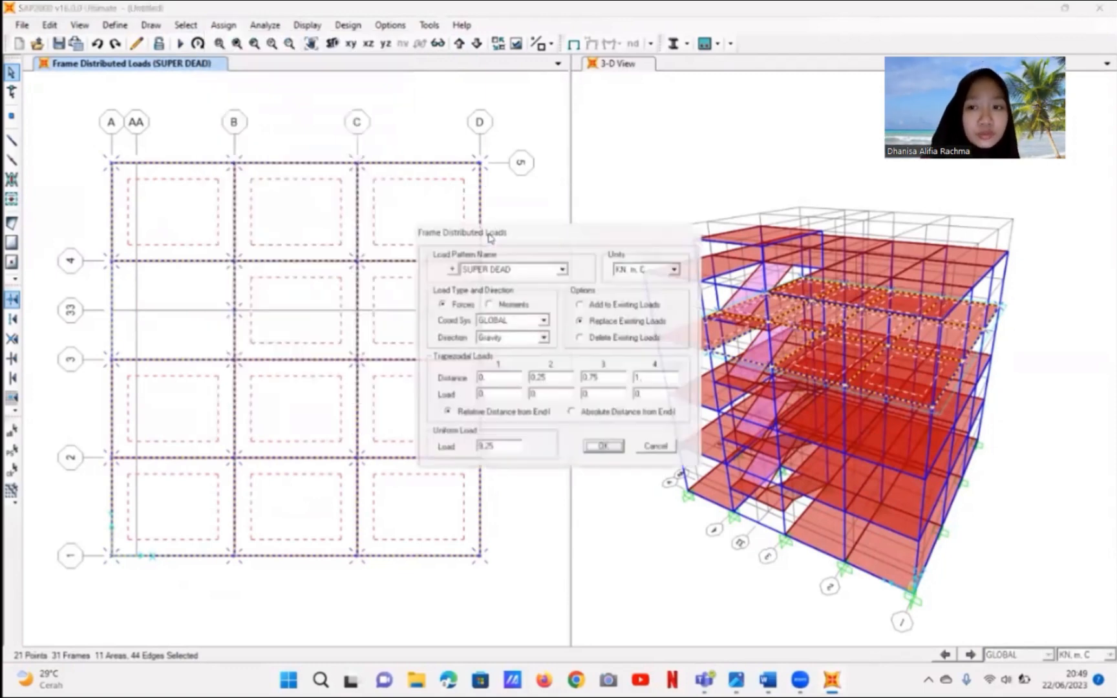
left_click(607, 455)
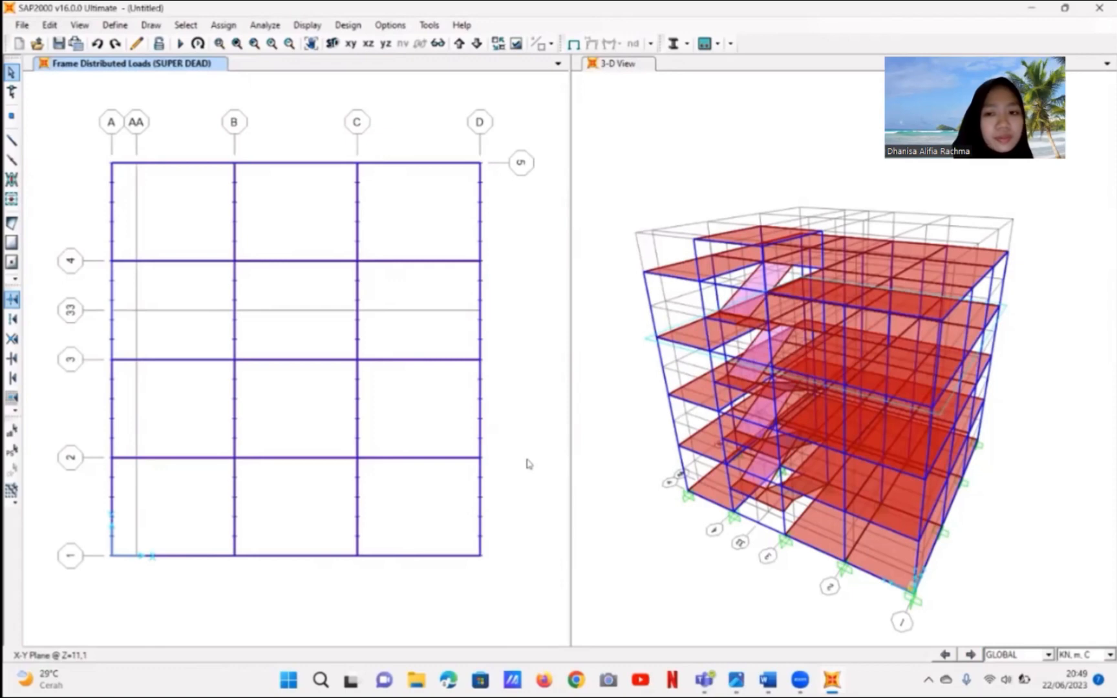
- Select all TANGGA section areas and assign them a uniform SUPER DEAD gravity load of 1.54, added to existing loads
left_click(189, 29)
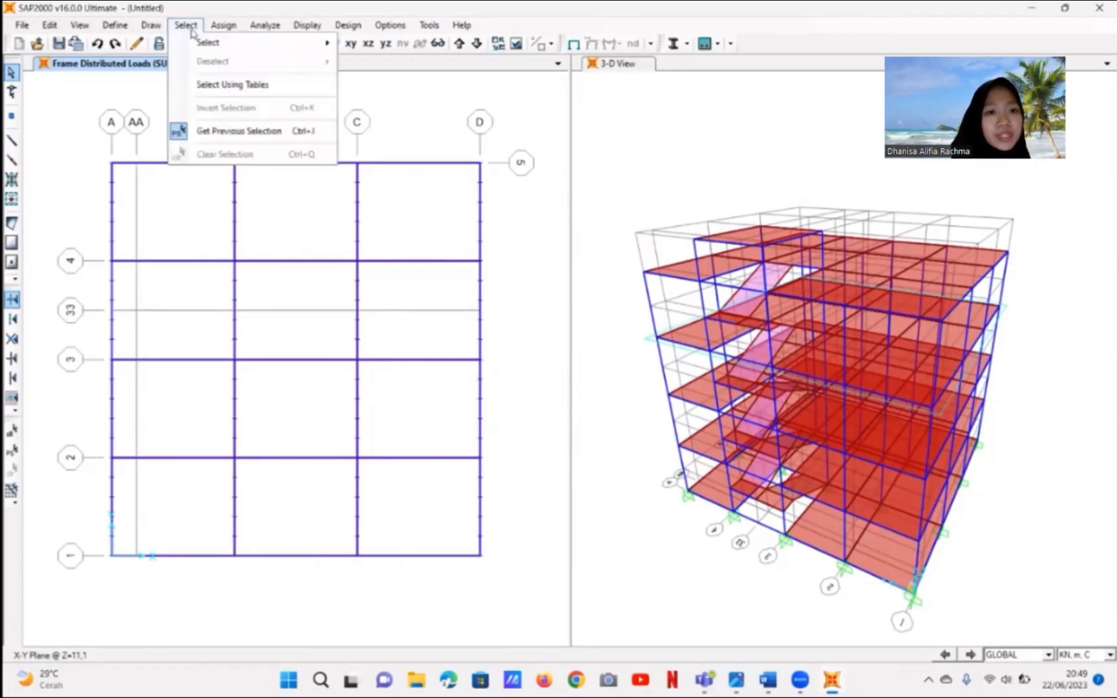
mouse_move(207, 42)
mouse_move(451, 166)
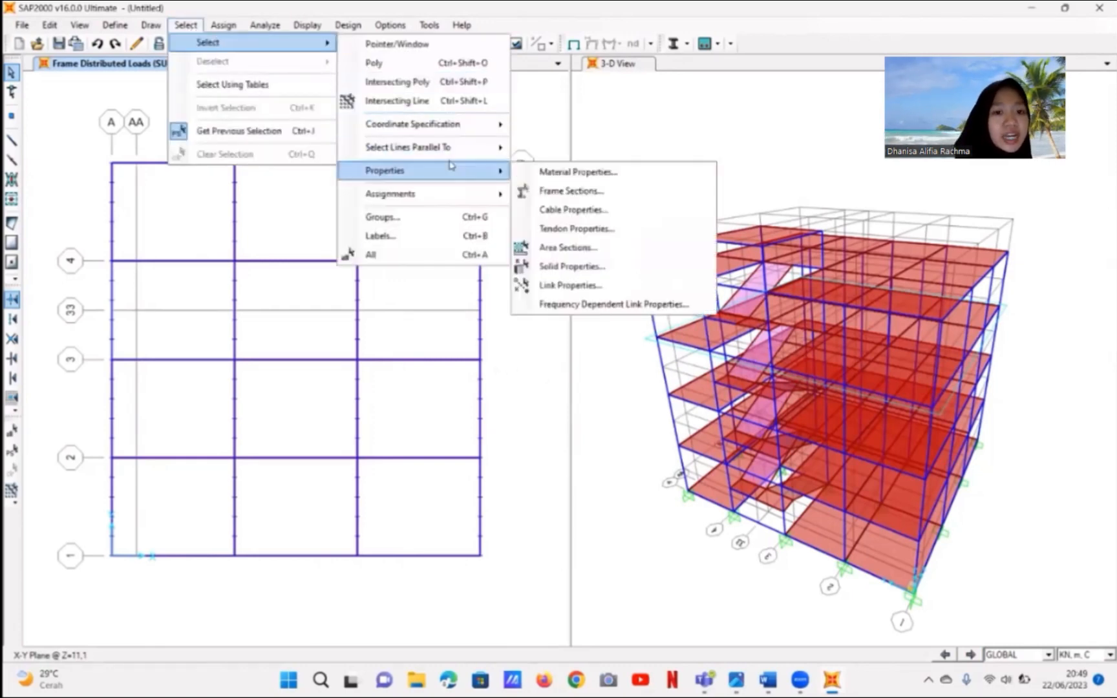
left_click(562, 253)
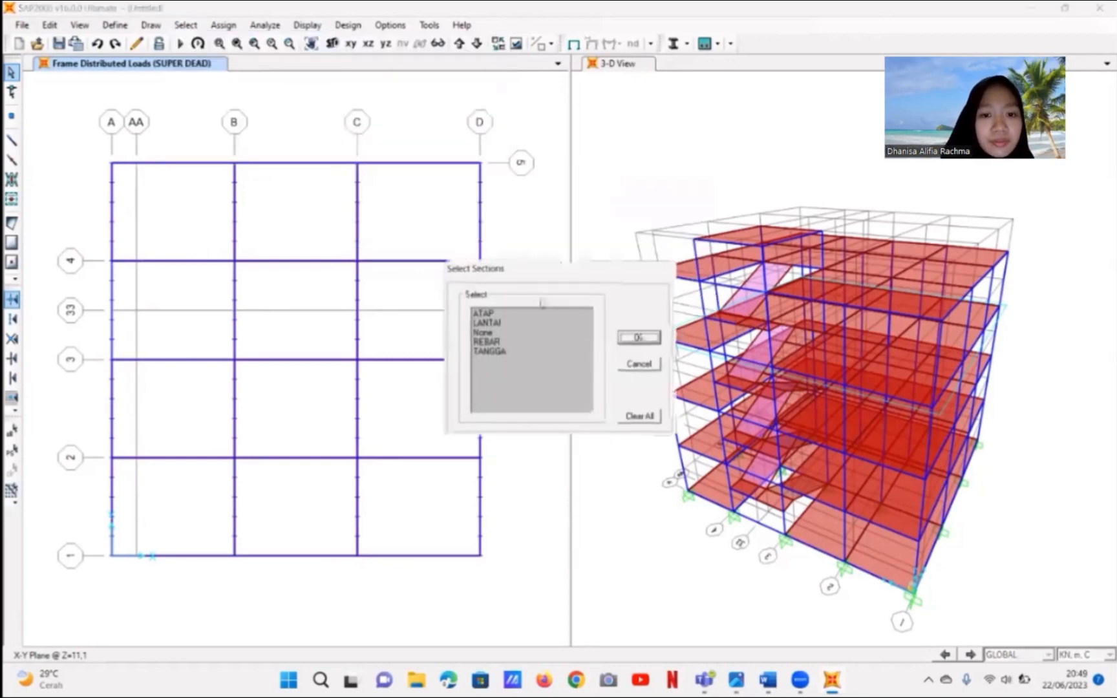
left_click(491, 351)
left_click(639, 337)
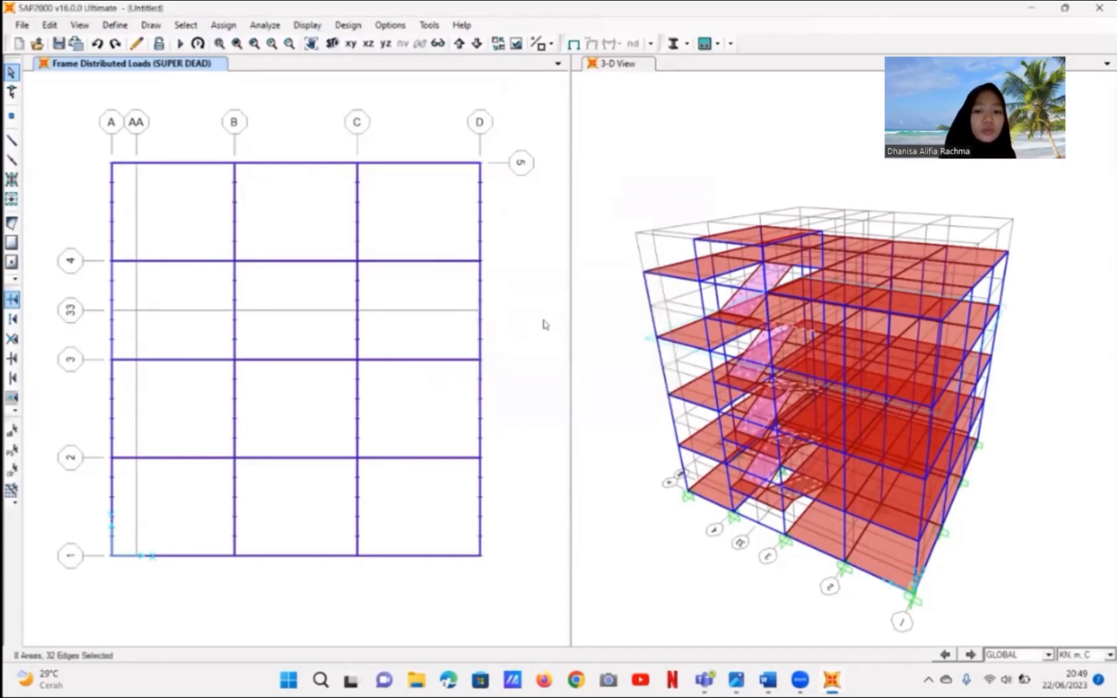
left_click(242, 26)
mouse_move(381, 254)
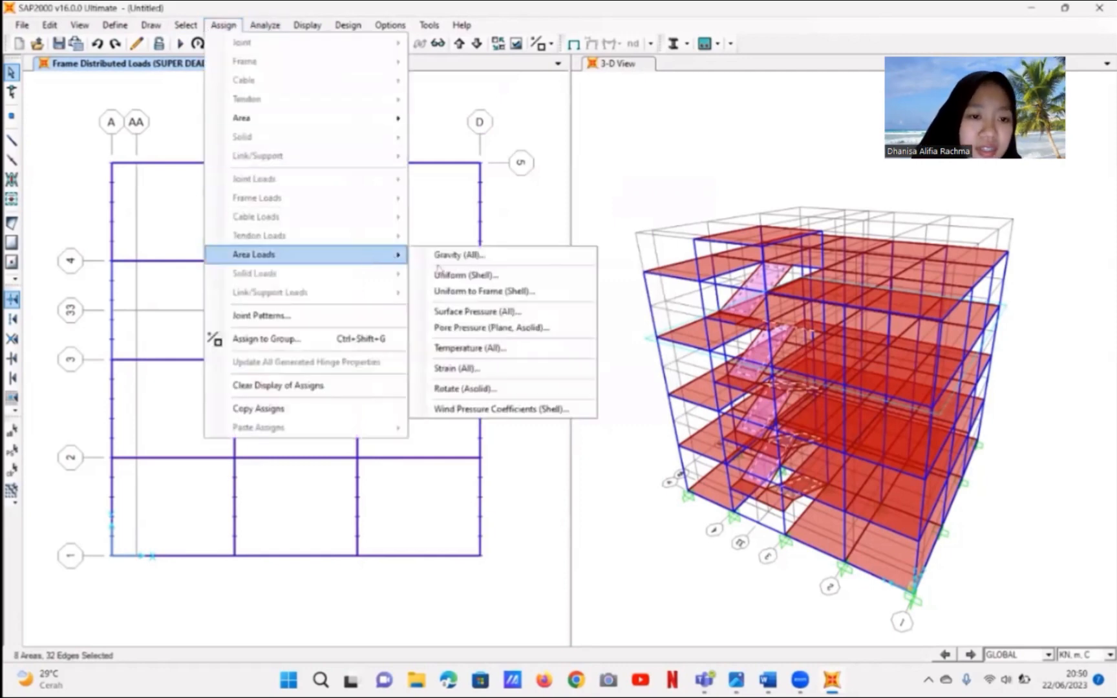
left_click(500, 278)
double_click(529, 345)
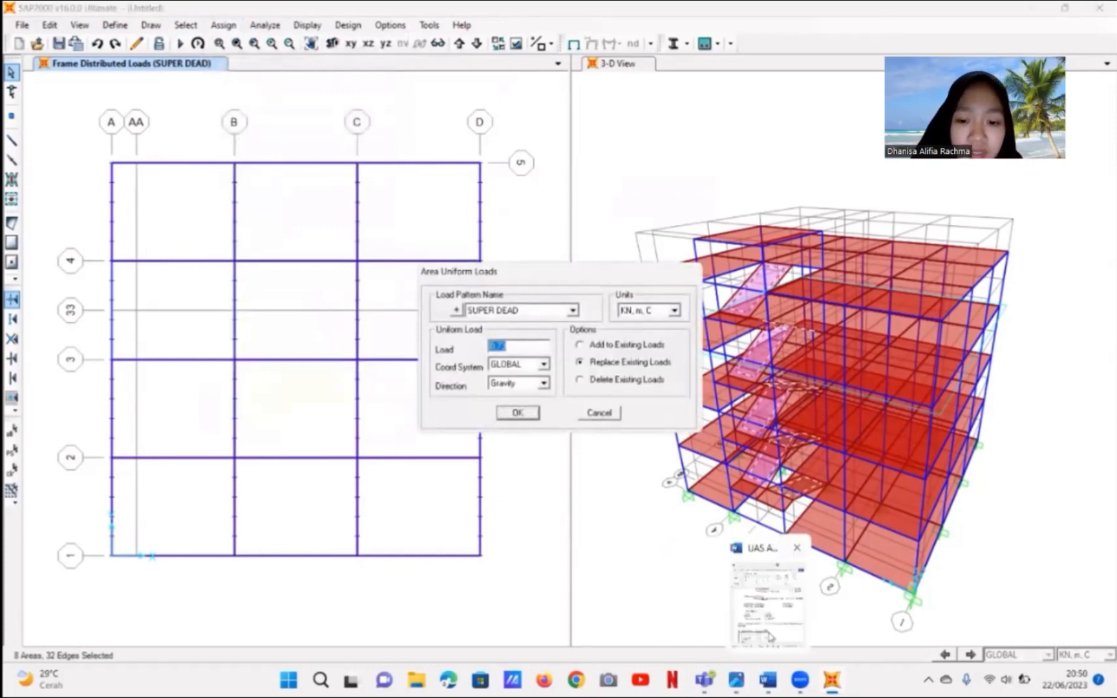
left_click(767, 682)
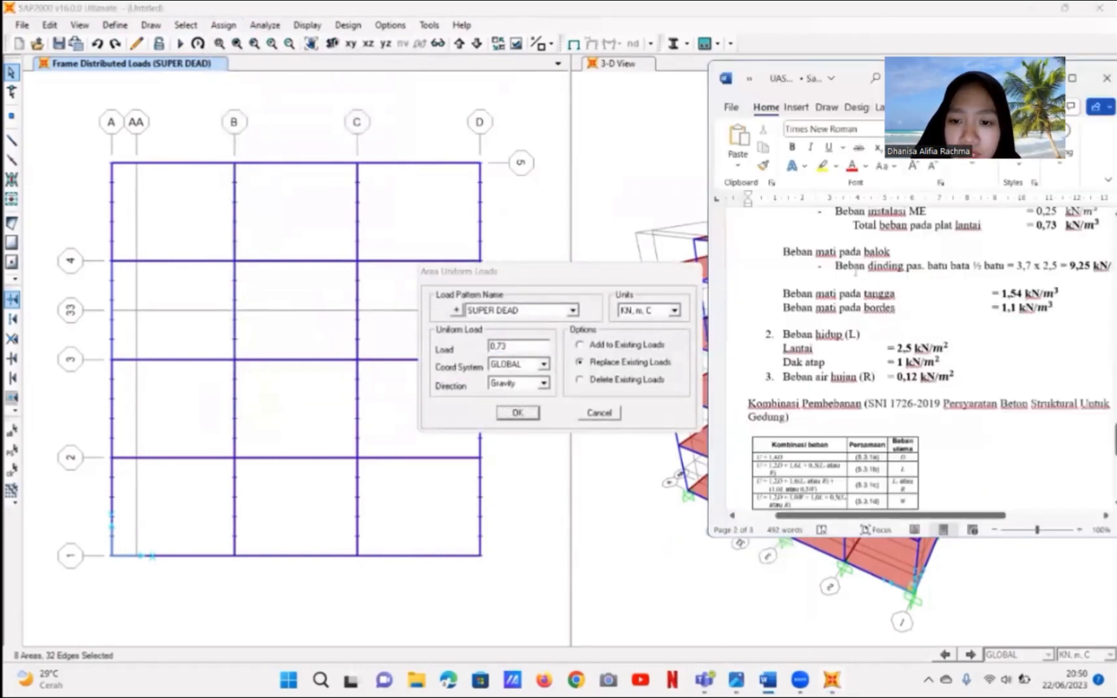
left_click(511, 343)
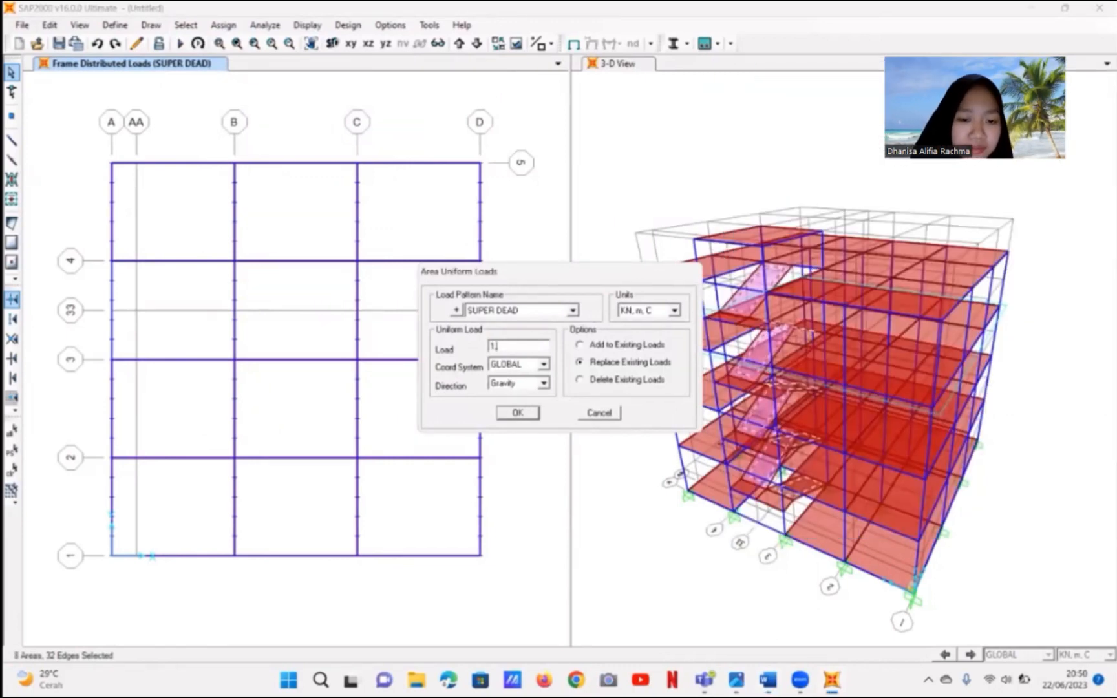
left_click(580, 345)
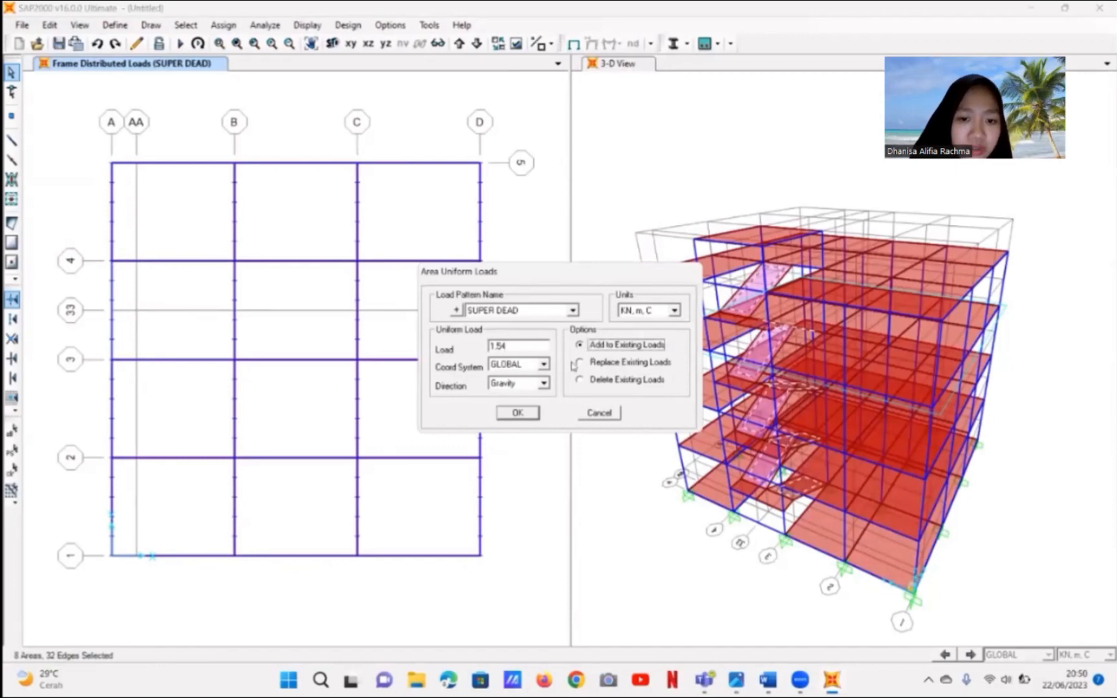
left_click(518, 413)
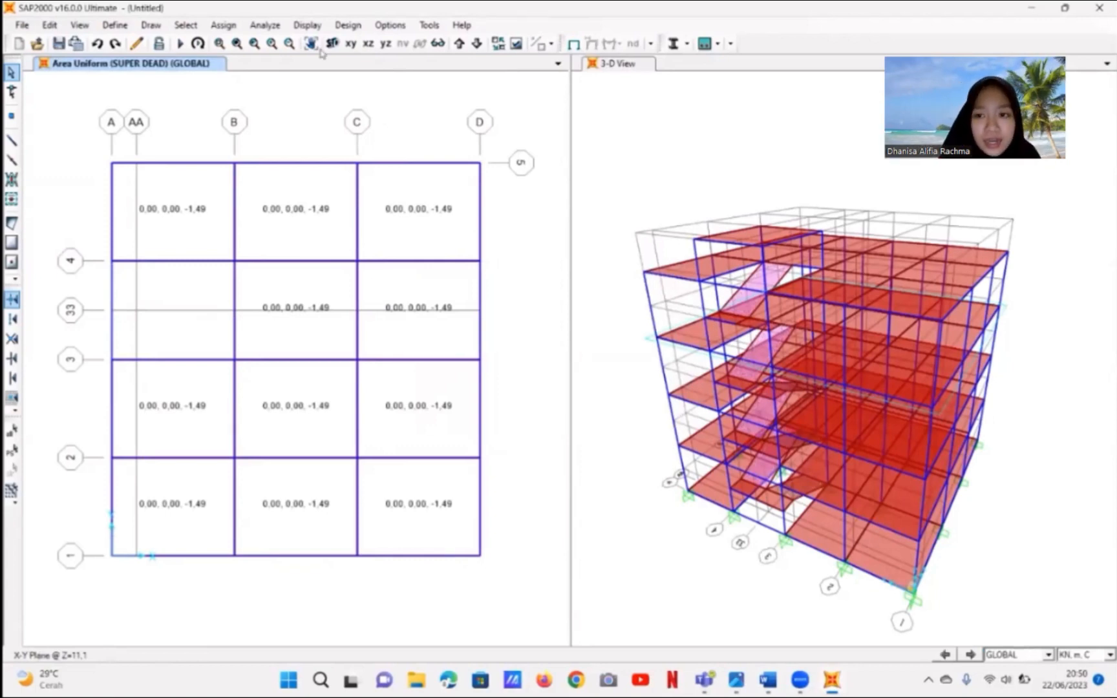
- Select all REBAR section areas and assign them a uniform SUPER DEAD gravity load of 1.1, added to existing loads
left_click(185, 25)
mouse_move(227, 45)
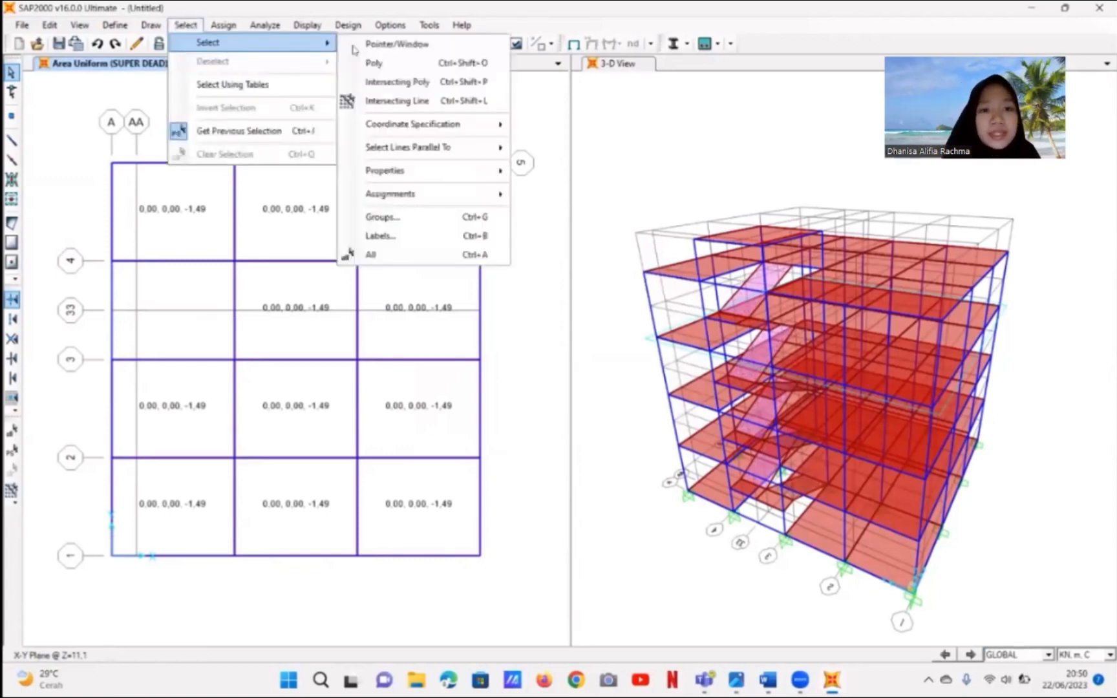
mouse_move(451, 172)
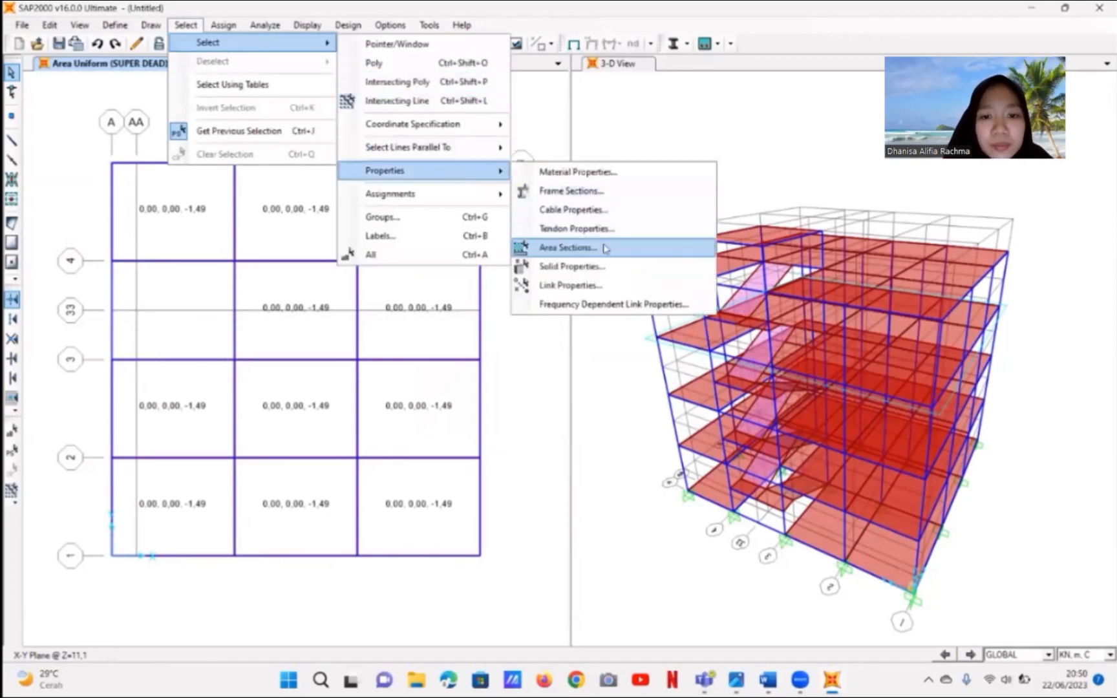
left_click(568, 247)
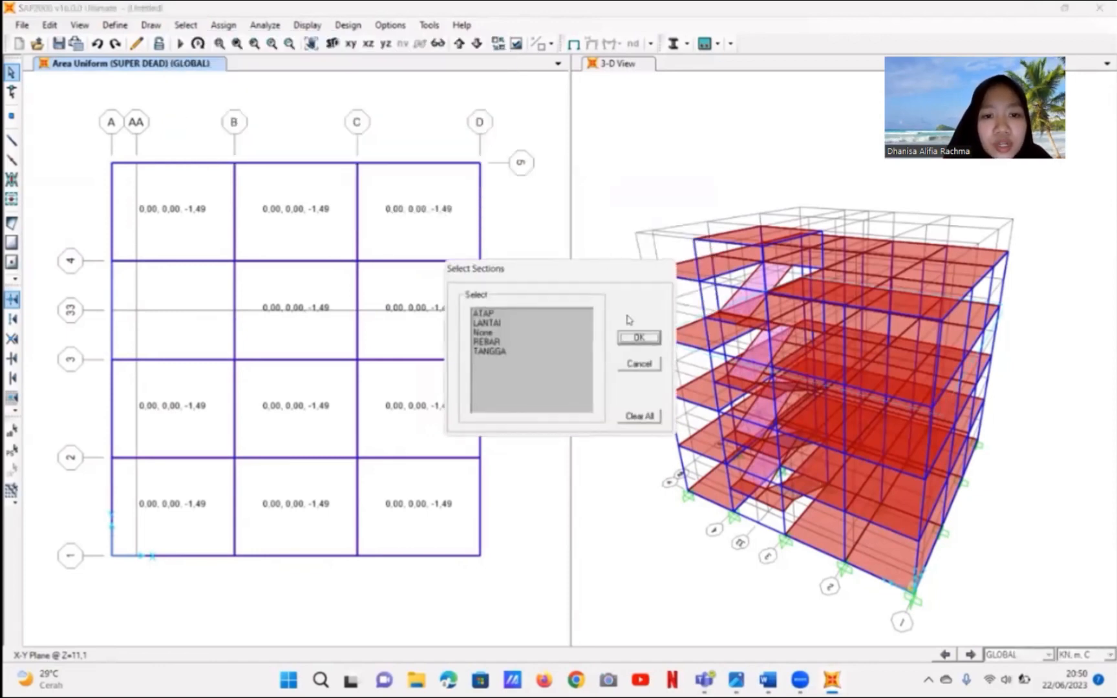
left_click(497, 343)
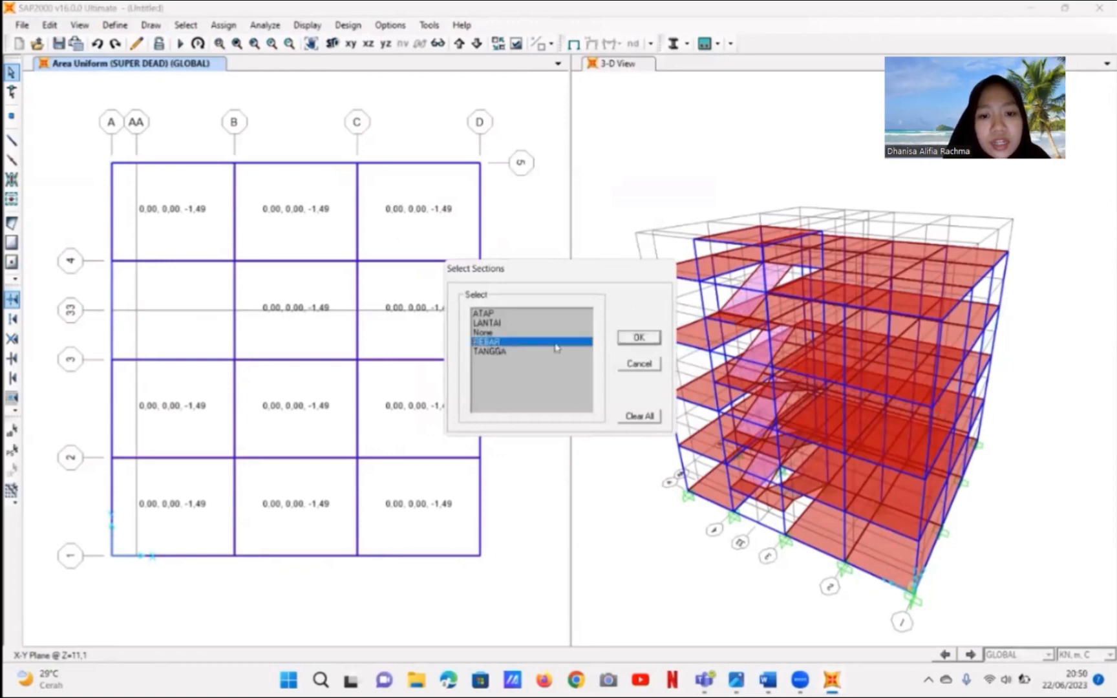
left_click(639, 340)
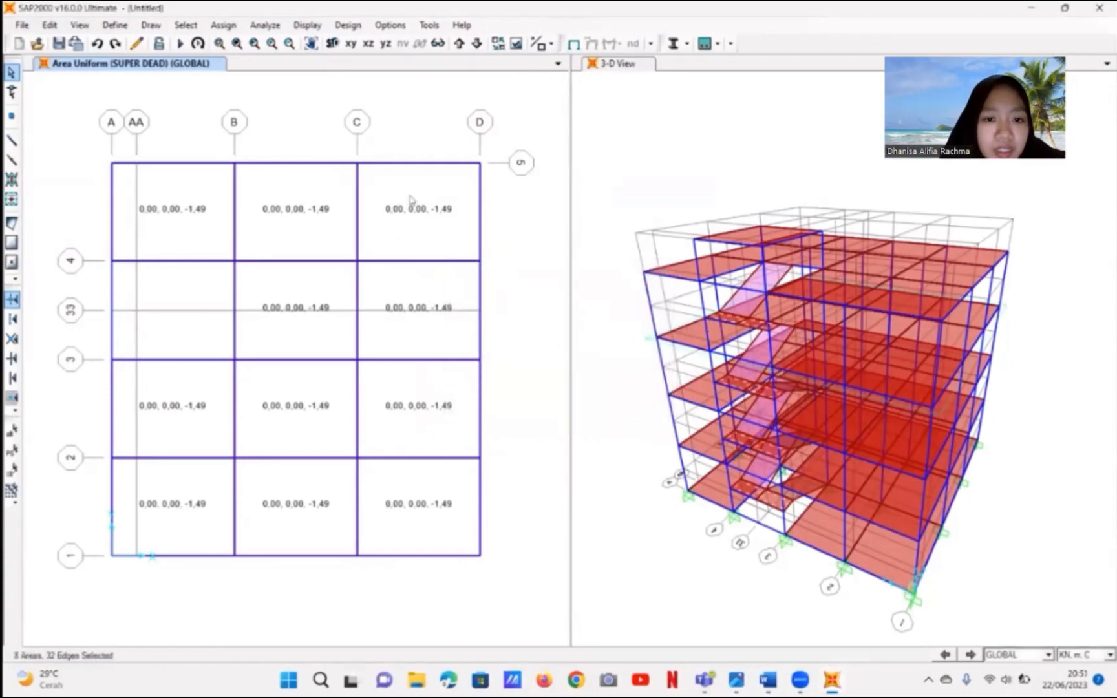
left_click(223, 26)
mouse_move(372, 251)
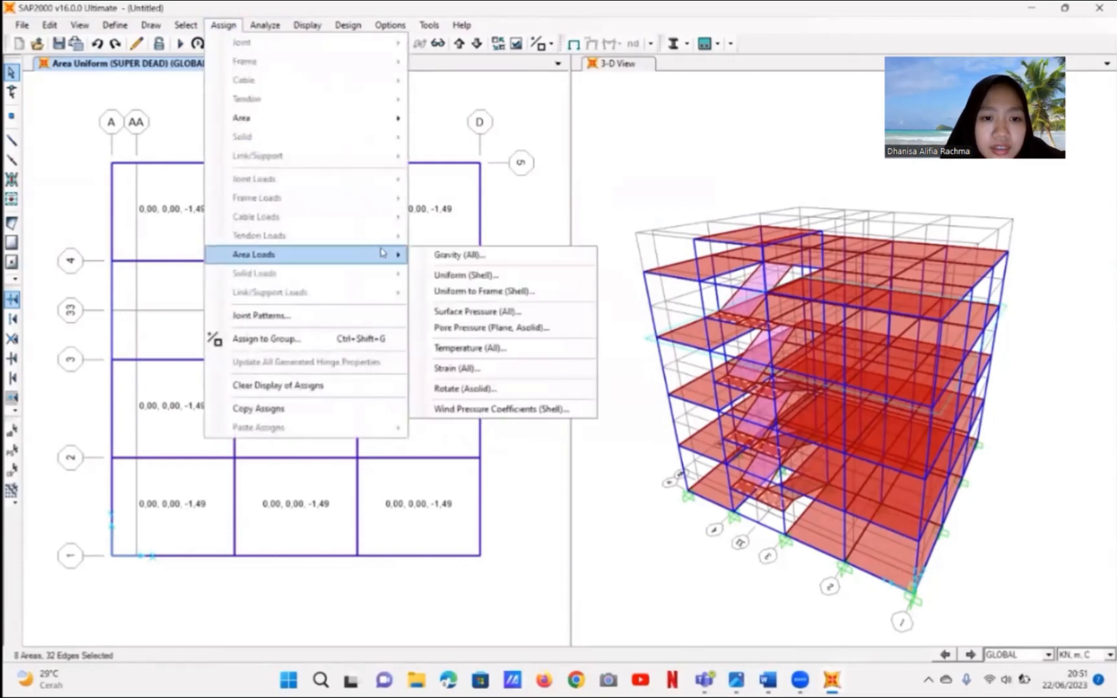
left_click(467, 276)
left_click(534, 345)
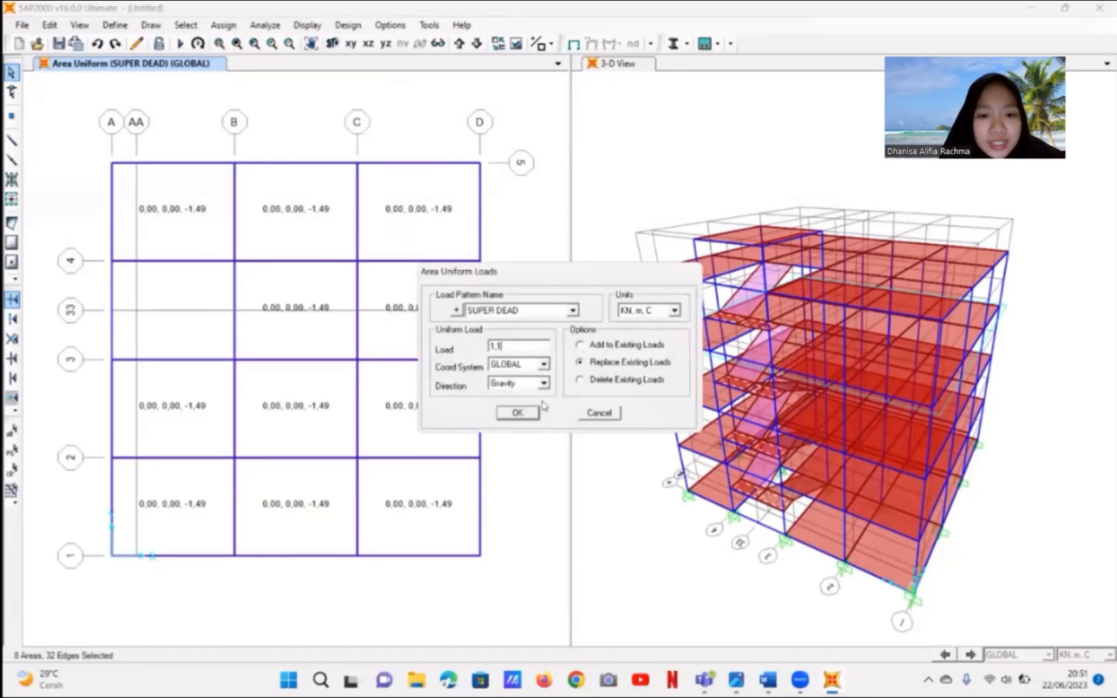
left_click(580, 347)
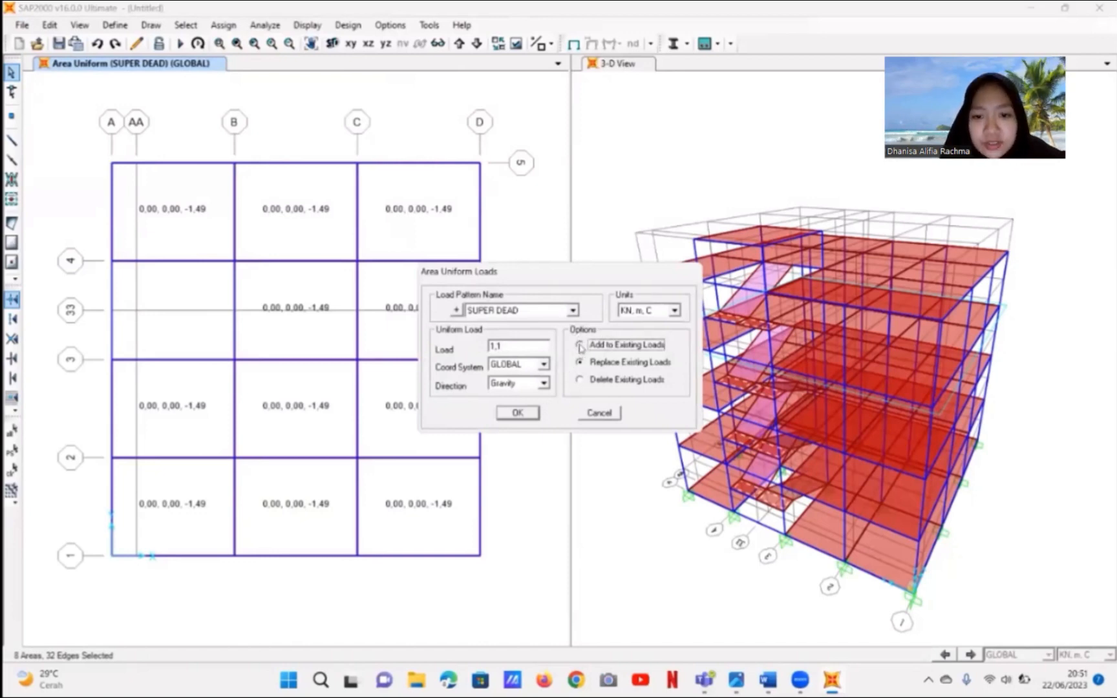
left_click(520, 412)
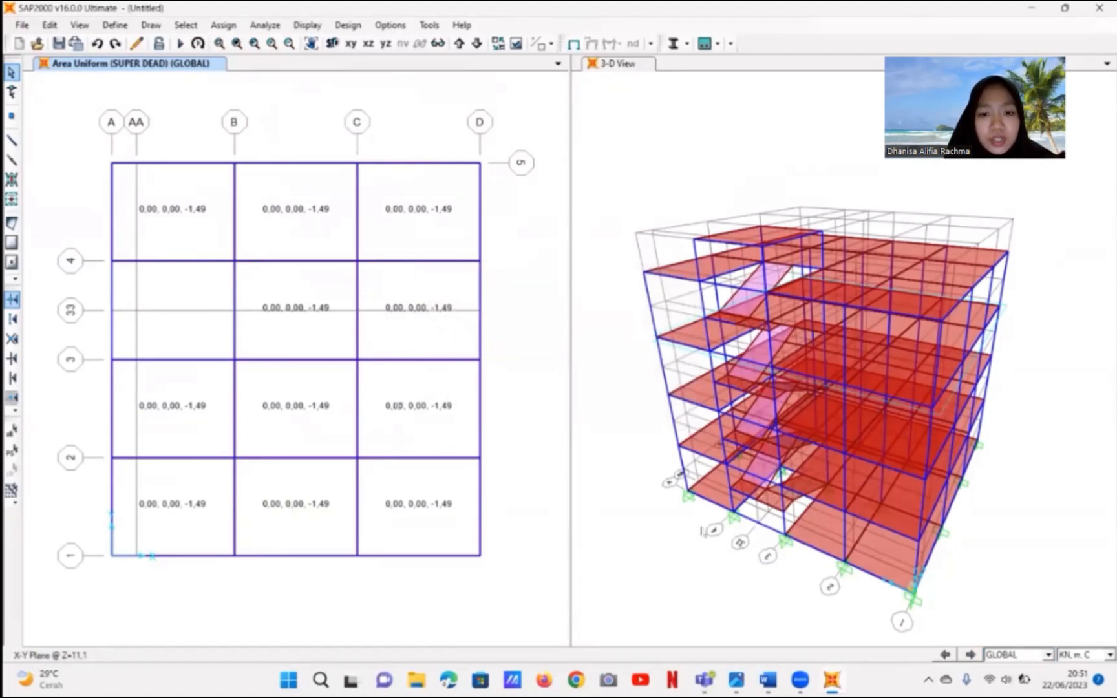
- Review the live and rain load values in the Word document, and return to the SAP2000 model
mouse_move(768, 681)
left_click(769, 626)
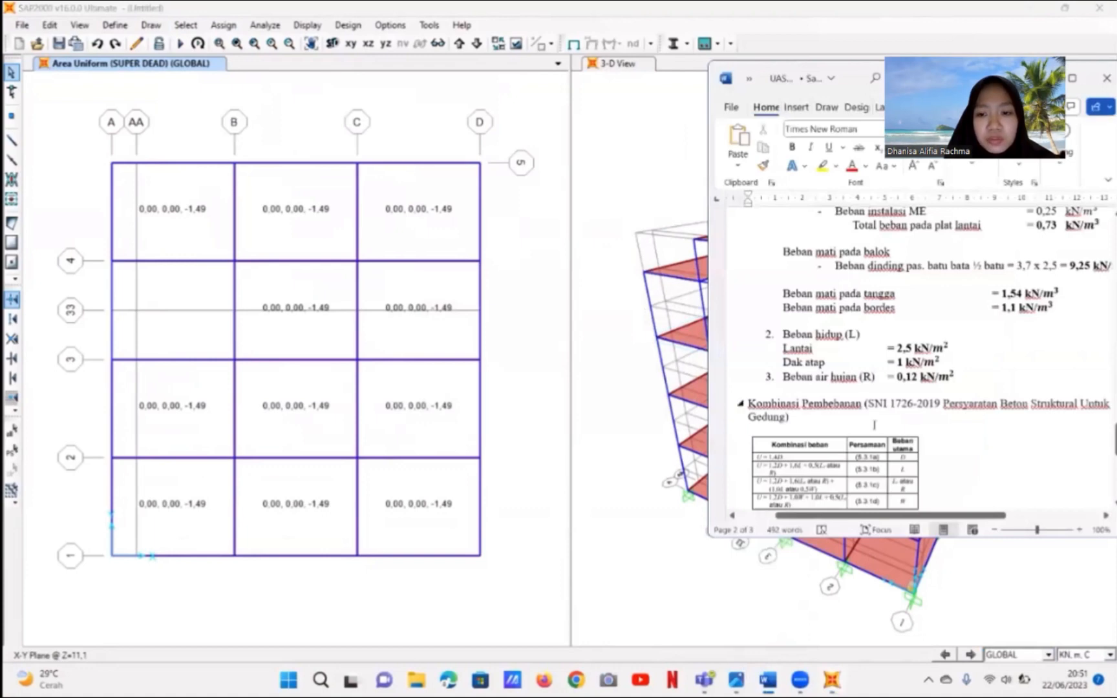
scroll(785, 301, "down", 3)
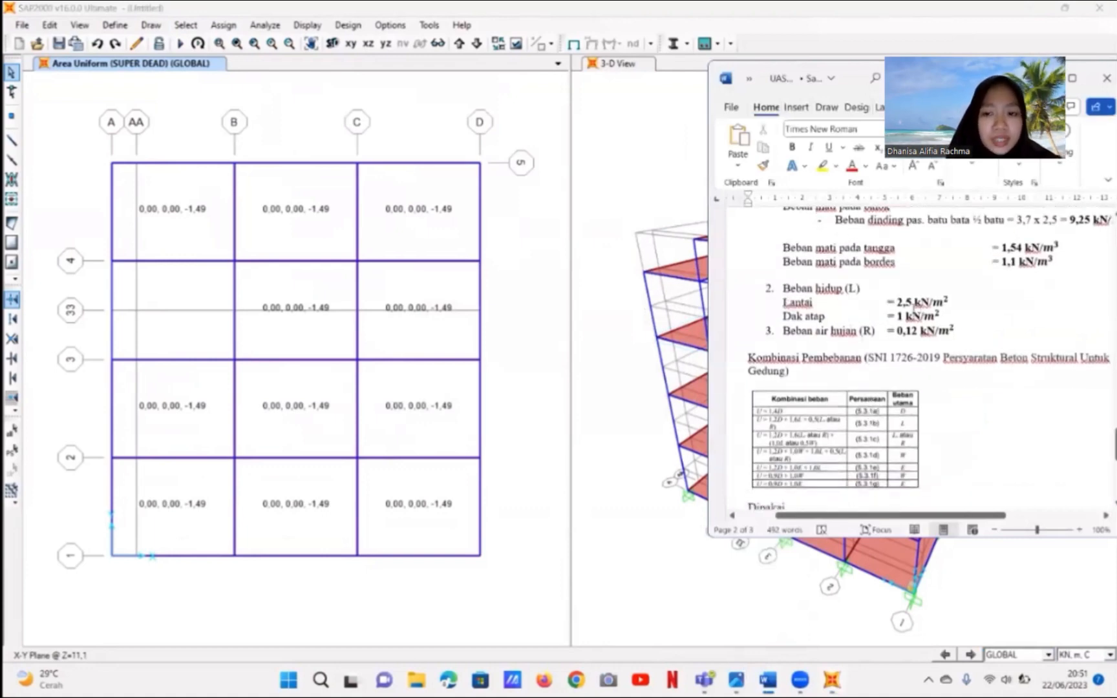
left_click(568, 326)
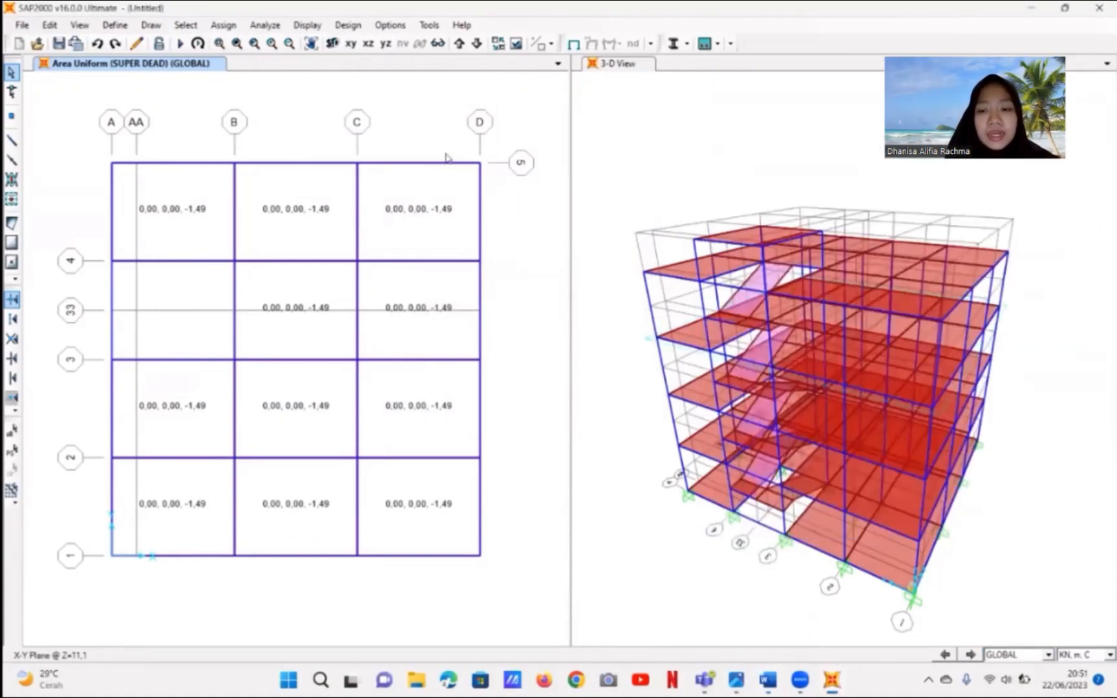
- Select all area objects that have the LANTAI section property
left_click(186, 24)
mouse_move(214, 46)
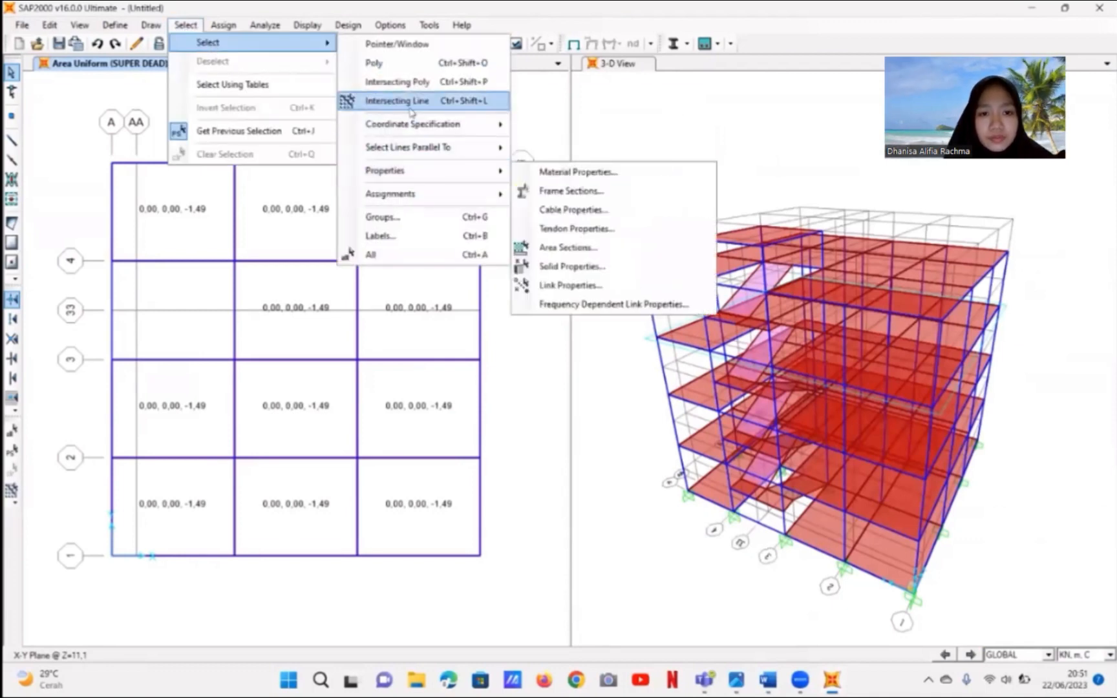
mouse_move(421, 171)
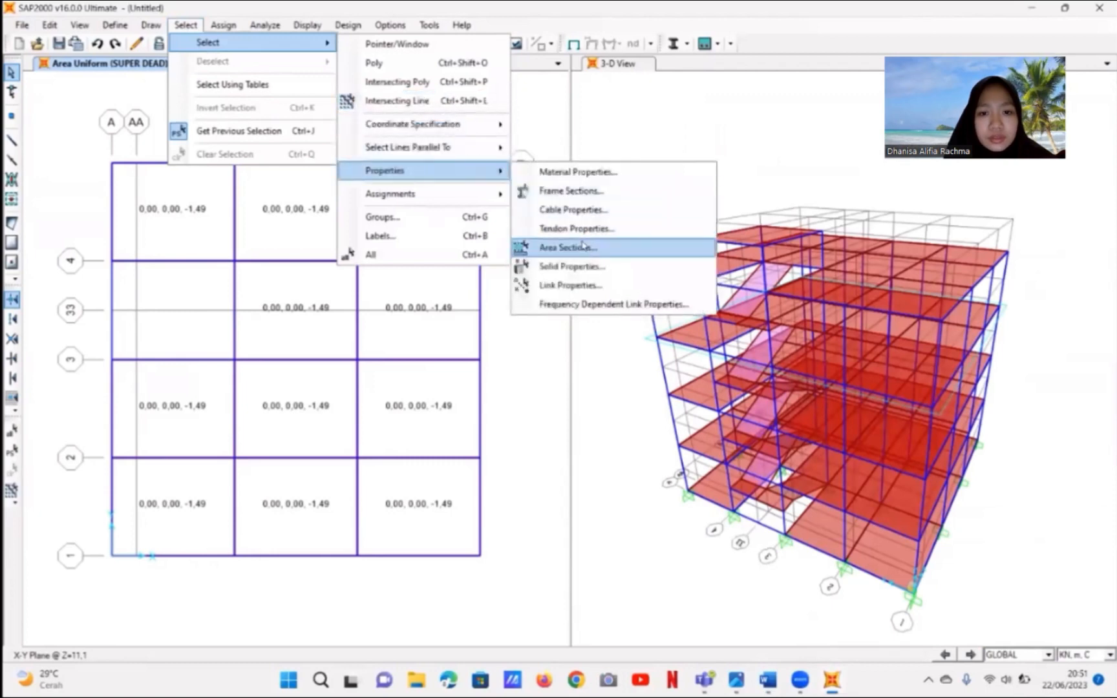
left_click(584, 249)
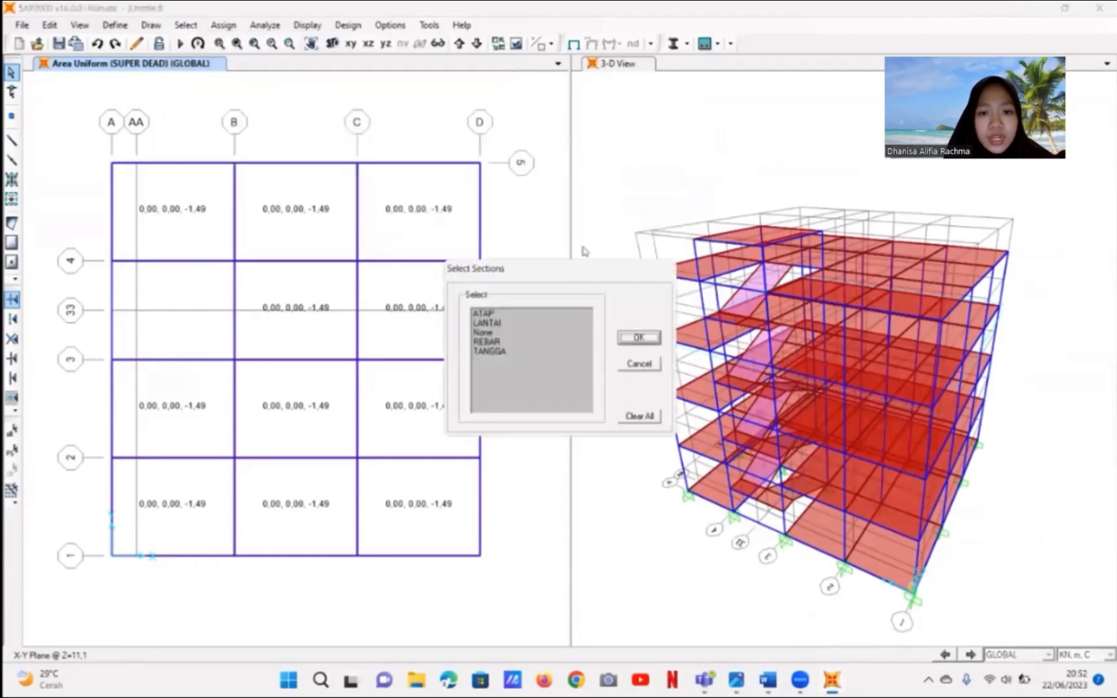
left_click(503, 324)
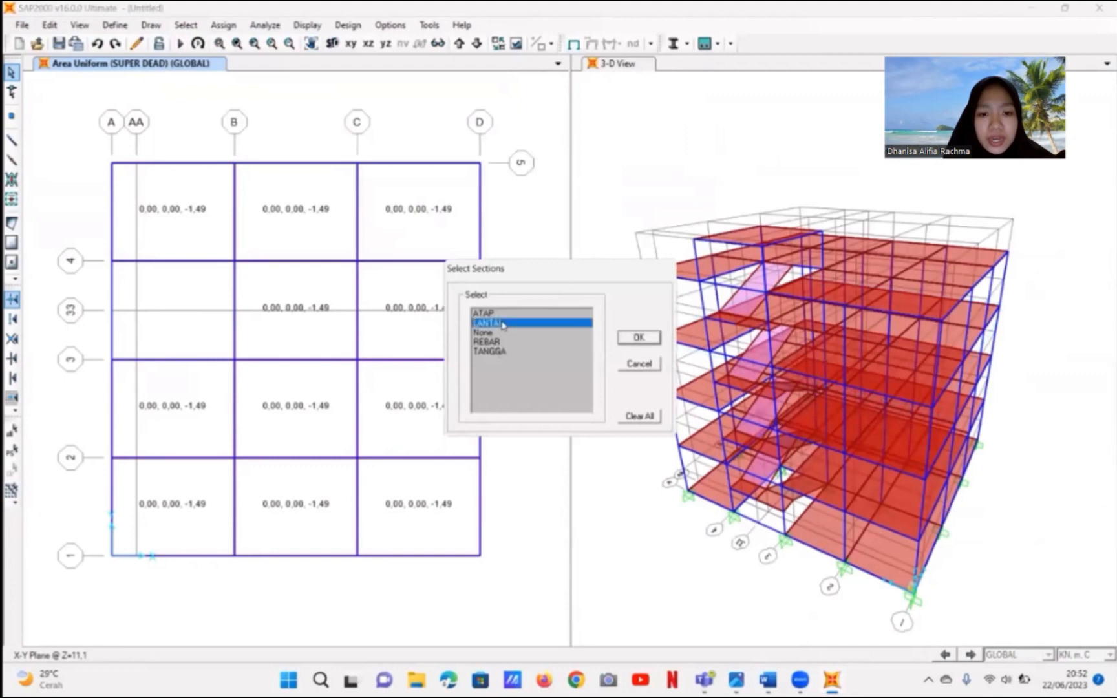
left_click(638, 338)
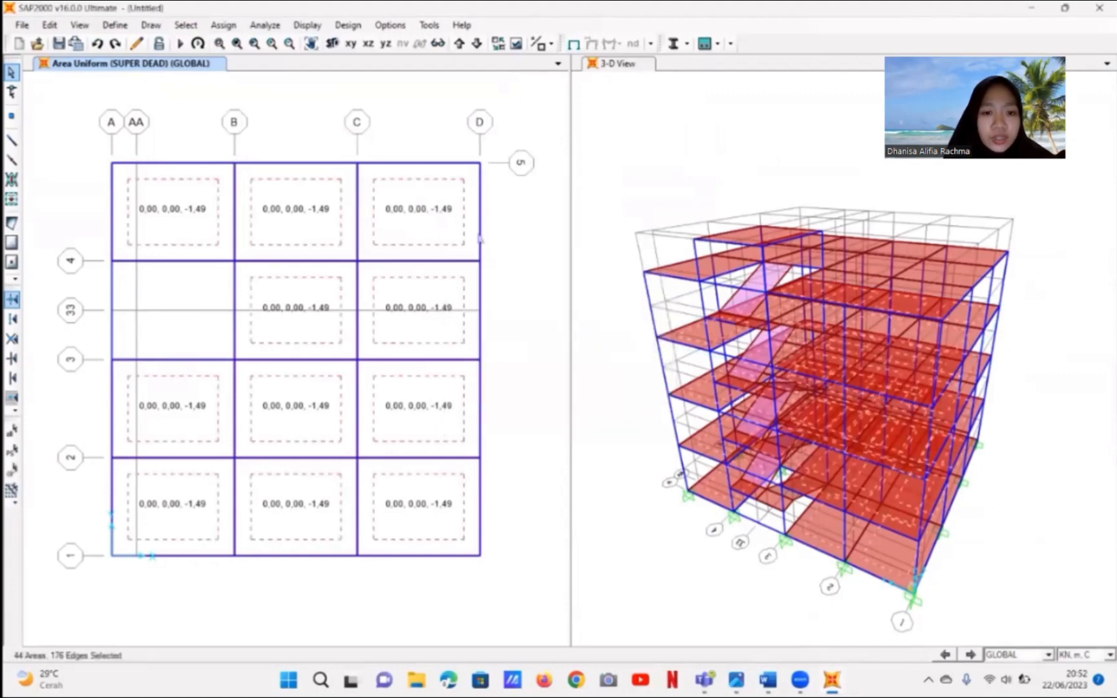
- Assign the selected floor slabs a uniform LIVE gravity load of 2.5 kN/m², added to existing loads
left_click(220, 24)
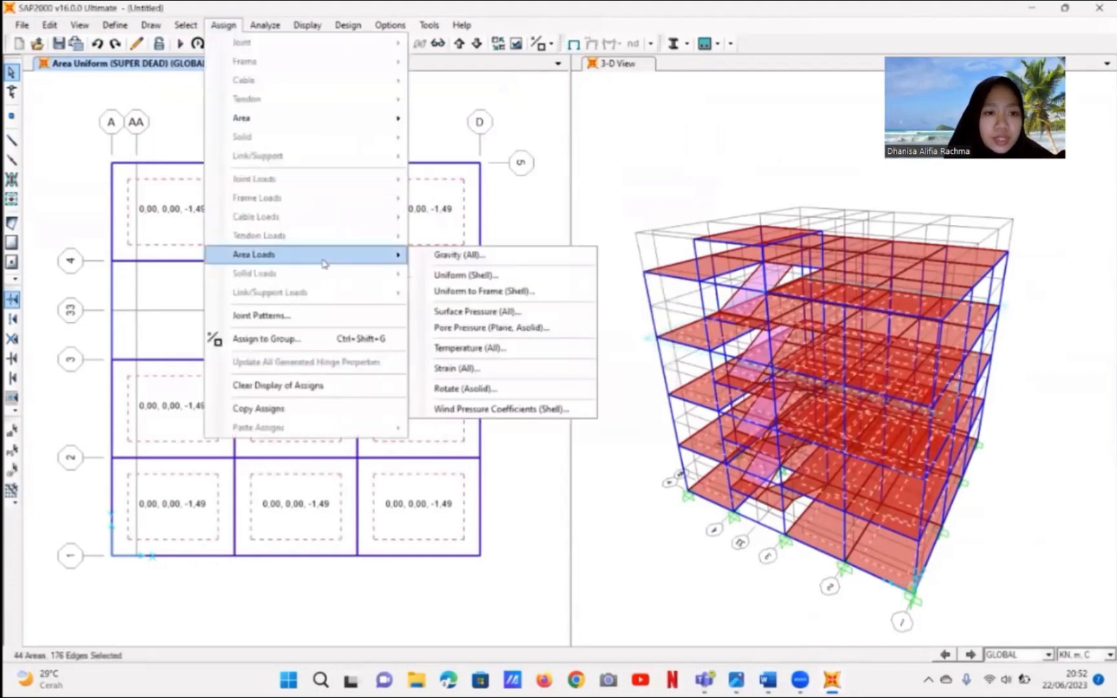
mouse_move(387, 255)
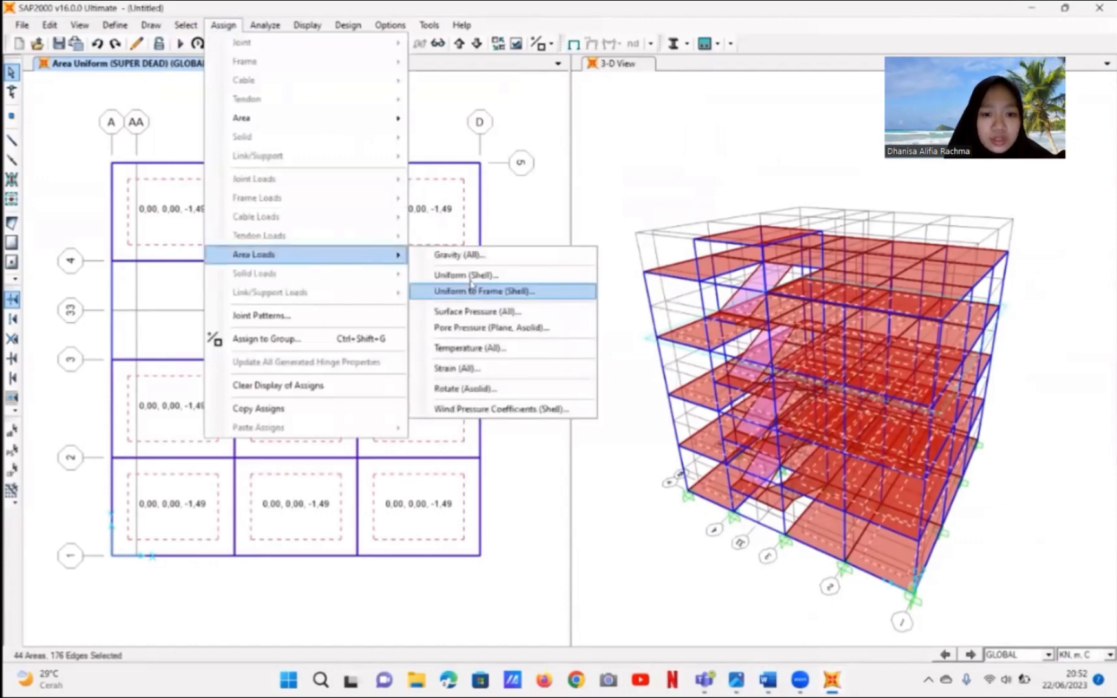
left_click(468, 275)
left_click(571, 311)
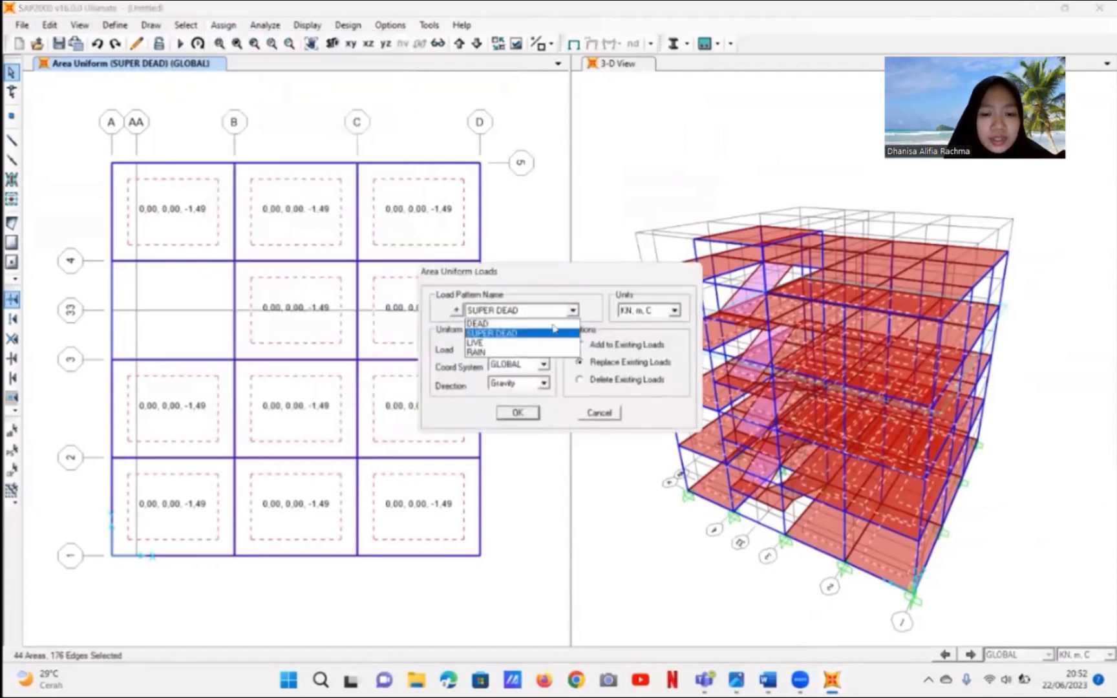
left_click(524, 342)
double_click(518, 350)
type("2,5")
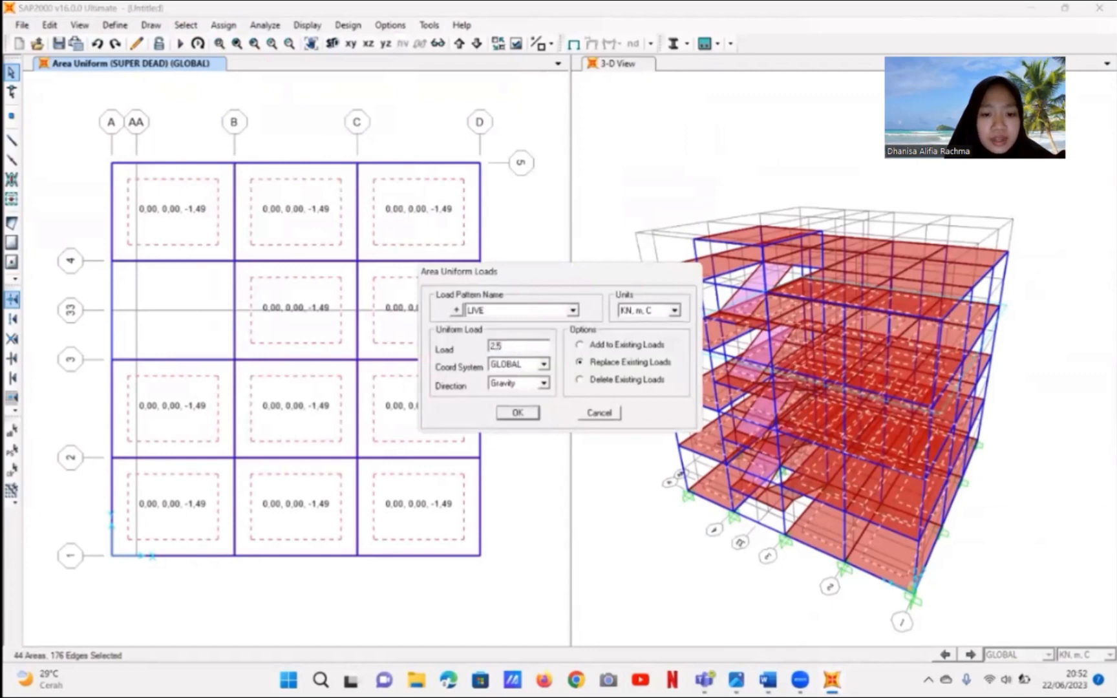
left_click(581, 345)
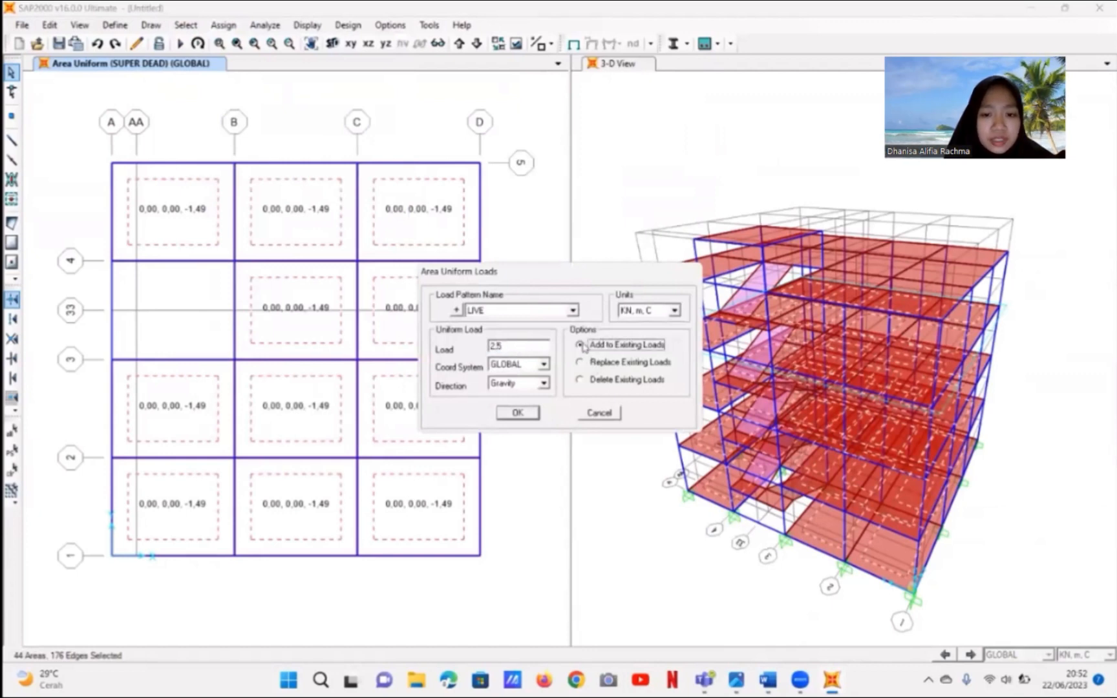
left_click(517, 413)
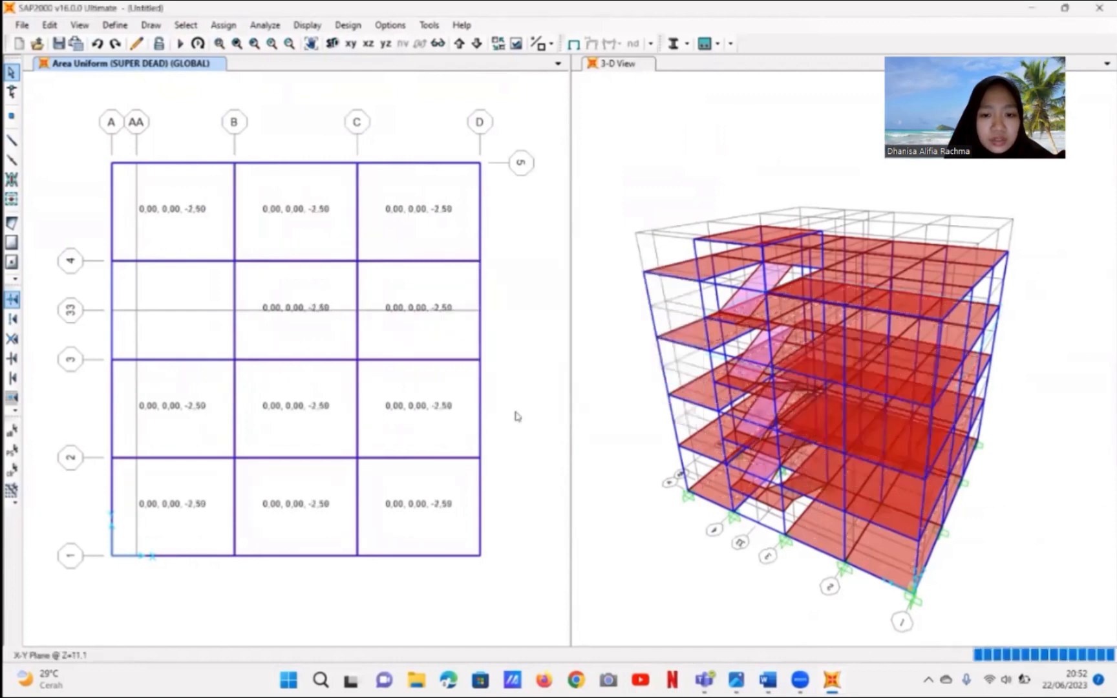
- Check the roof live load in the Word document, and select all ATAP section areas in the SAP2000 model
left_click(768, 680)
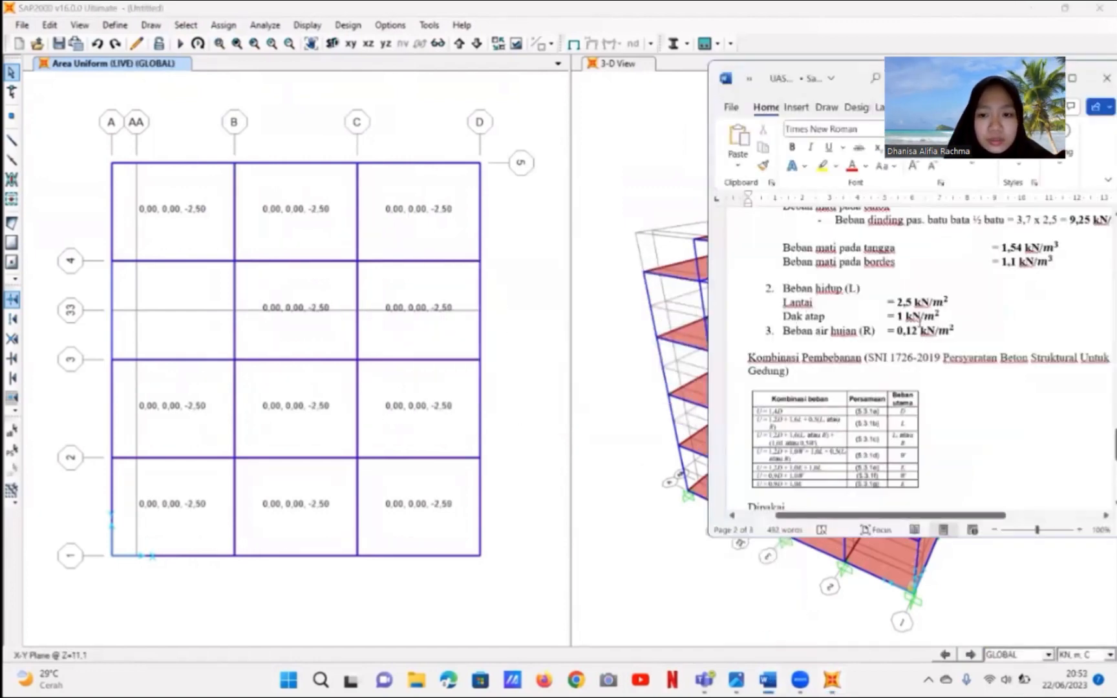
left_click(173, 19)
left_click(185, 20)
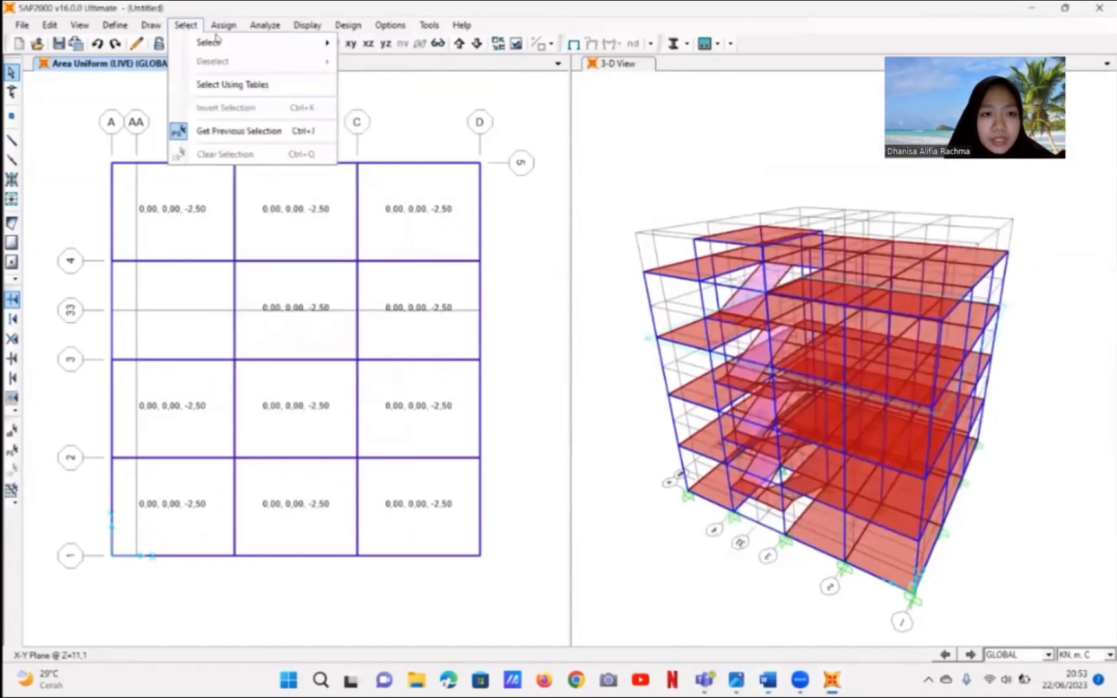
mouse_move(430, 174)
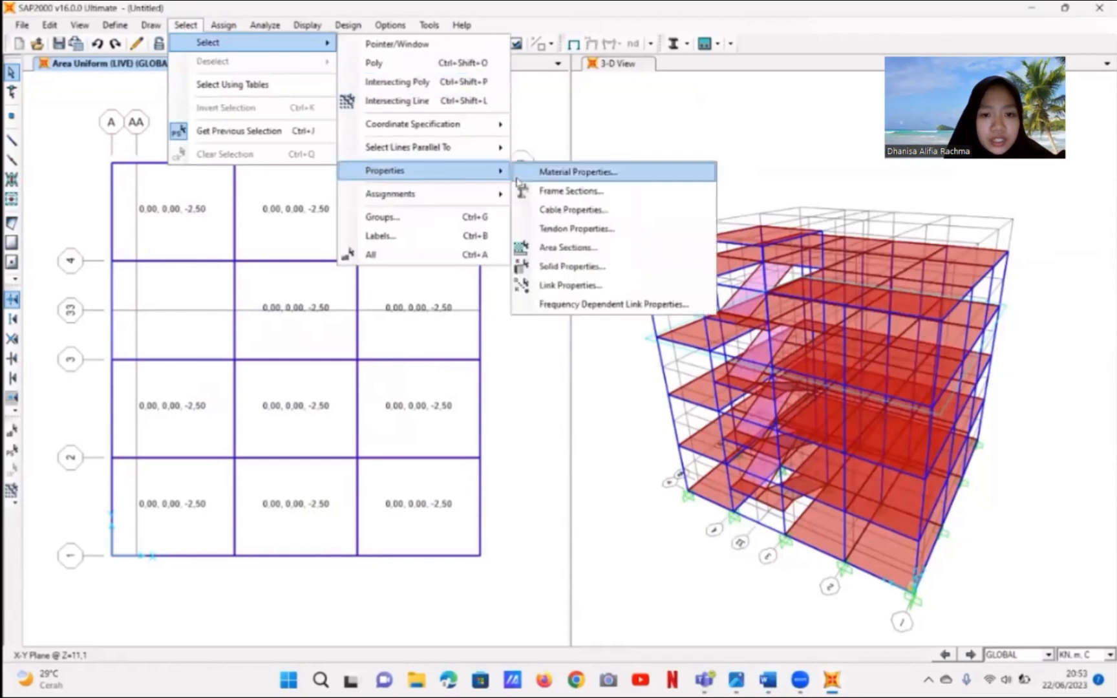
left_click(566, 247)
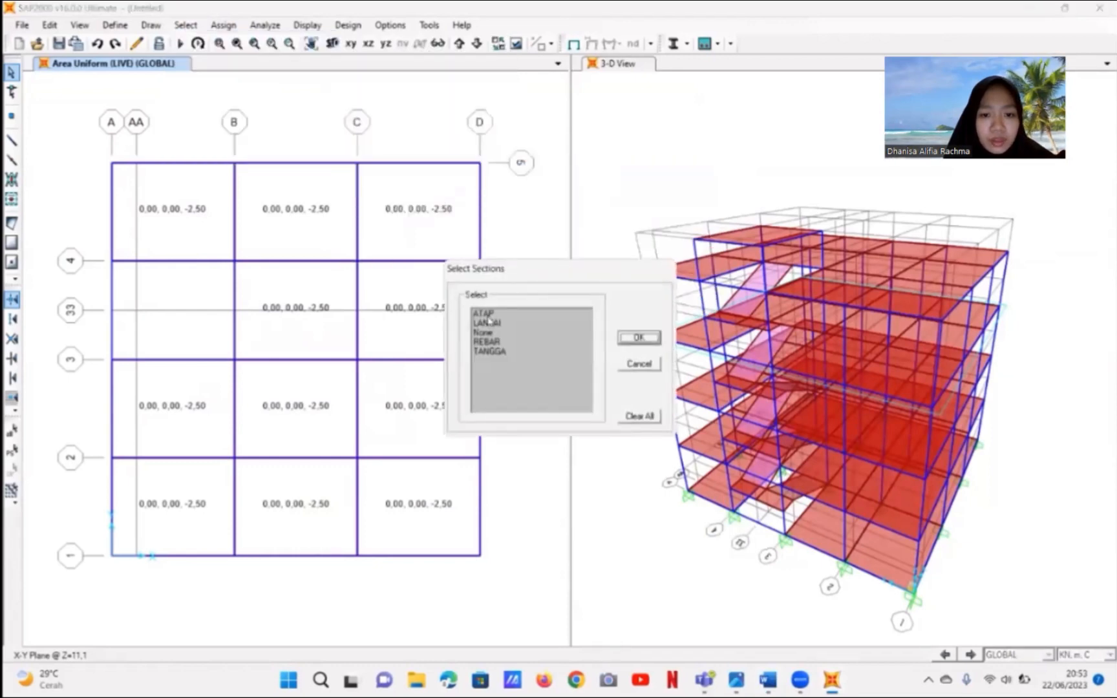
left_click(485, 314)
left_click(639, 337)
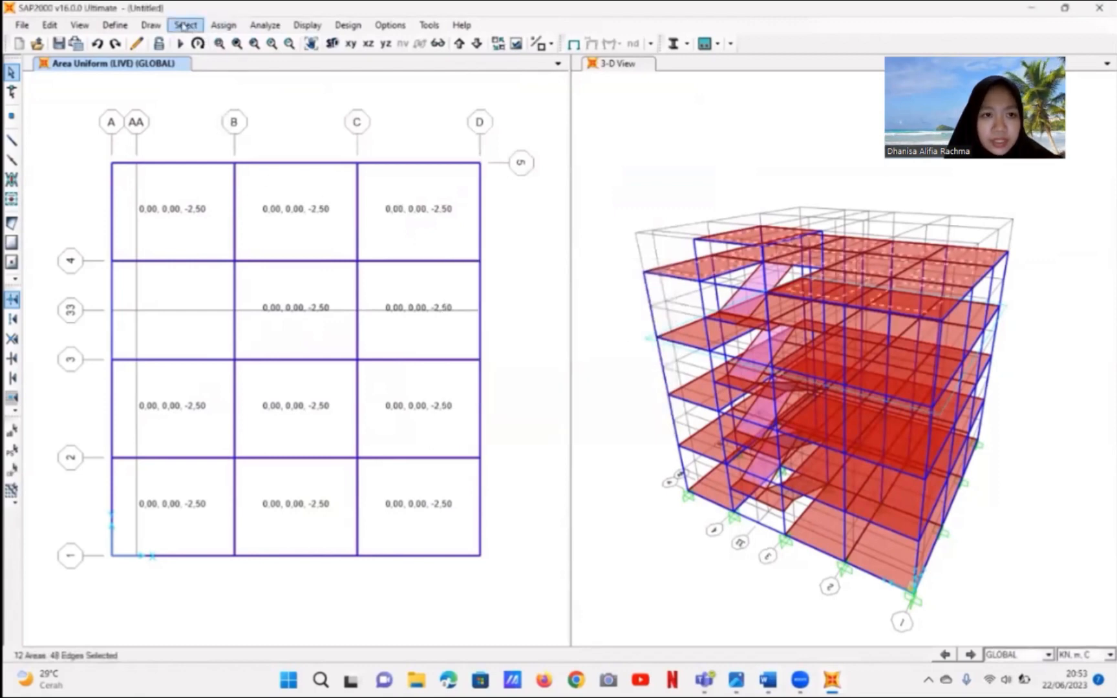
- Assign the selected roof slabs a uniform LIVE gravity load of 1 kN/m², added to existing loads
left_click(224, 25)
mouse_move(330, 260)
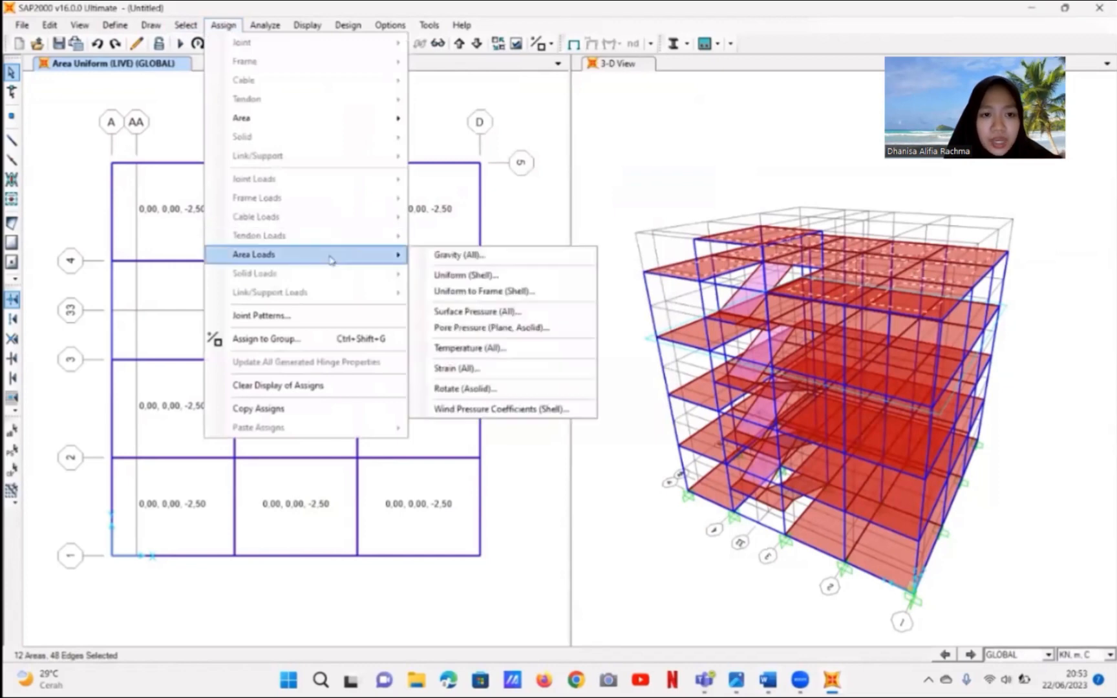
left_click(470, 277)
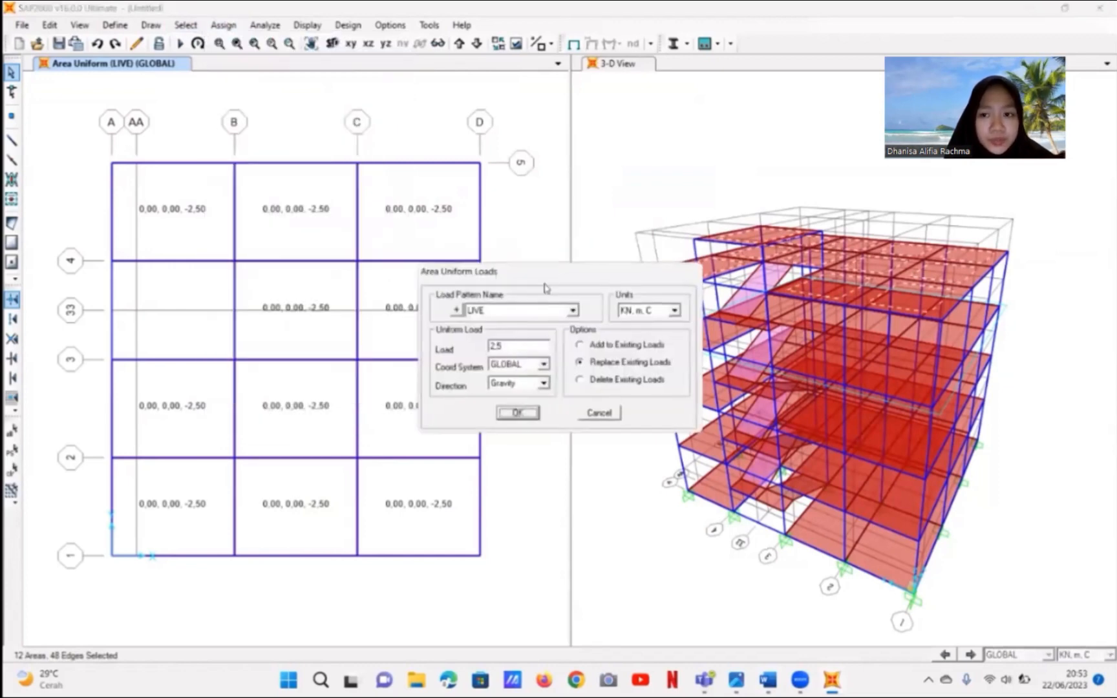
double_click(514, 345)
type("1")
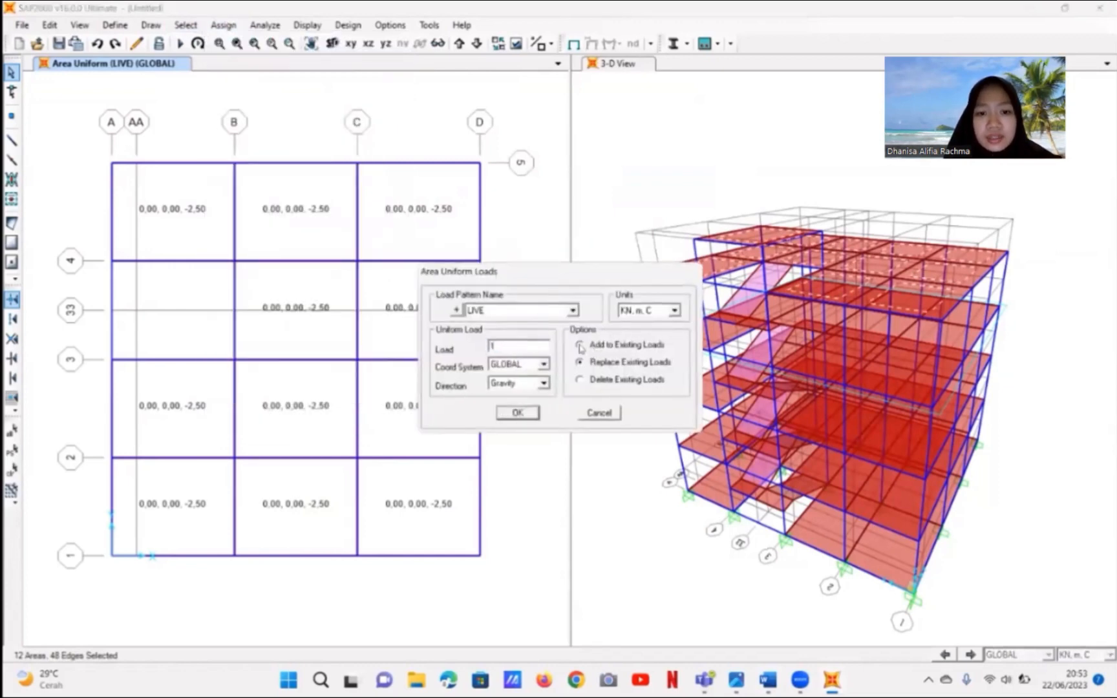
left_click(580, 346)
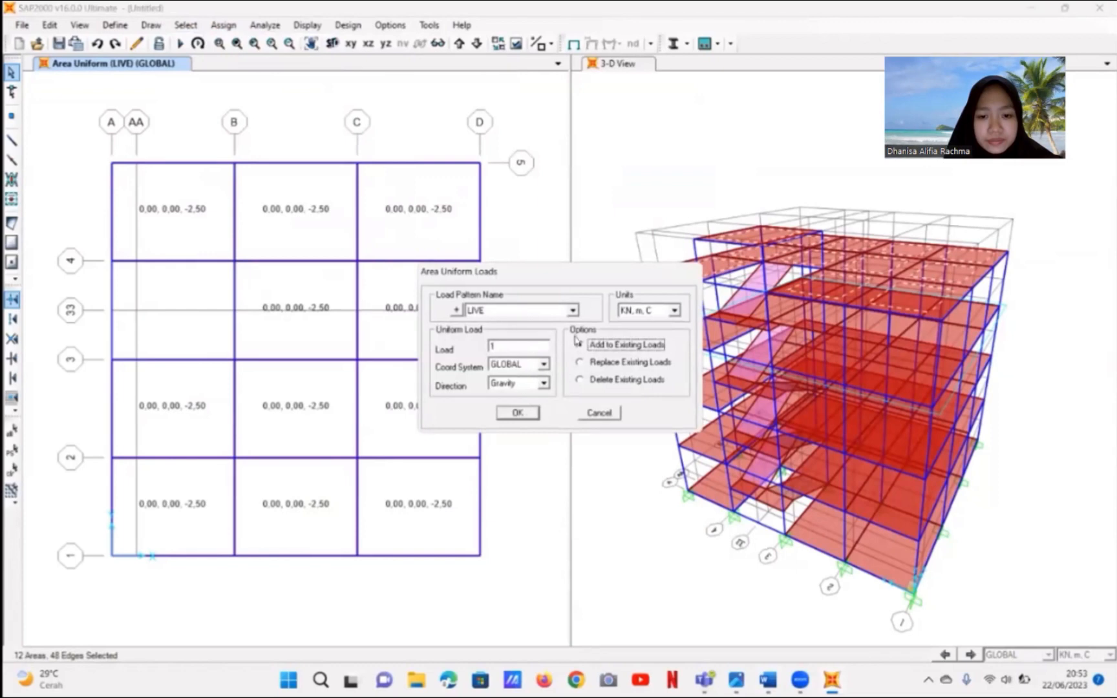
left_click(530, 412)
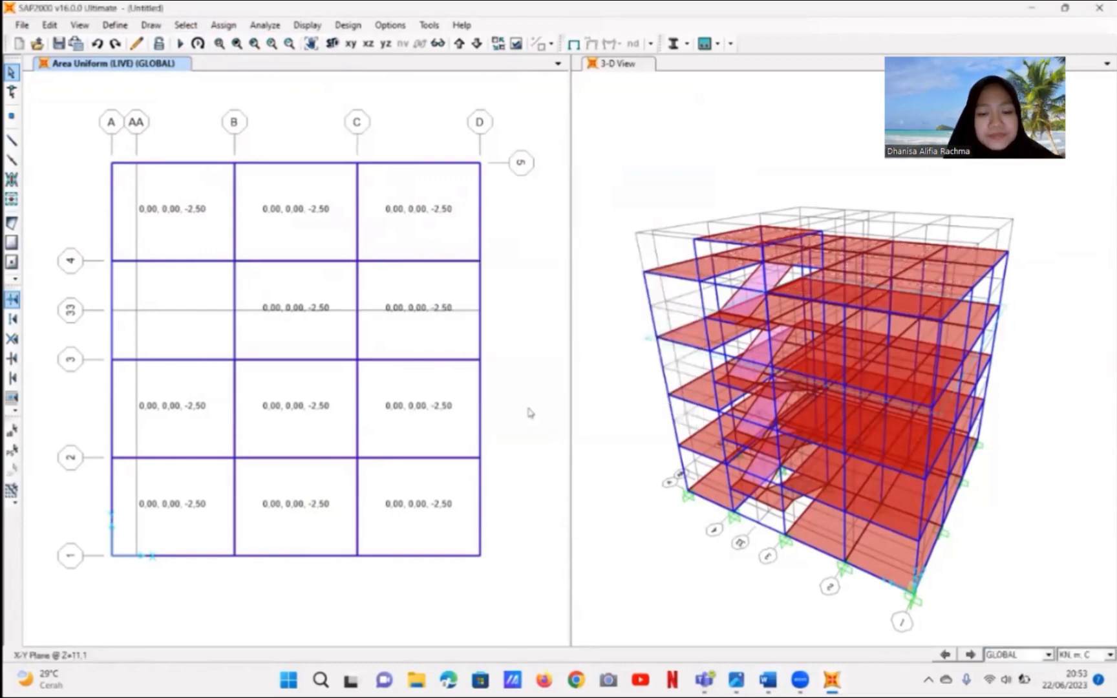
- Check the rain load in the Word document, and select all ATAP section areas again in the SAP2000 model
mouse_move(776, 676)
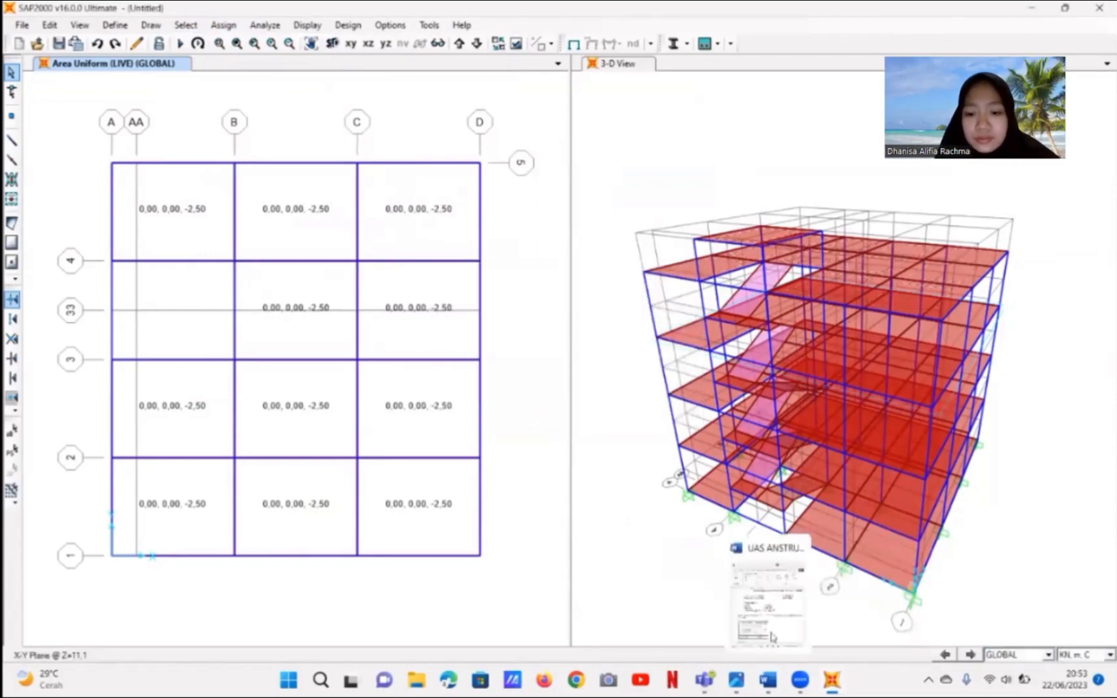
left_click(773, 649)
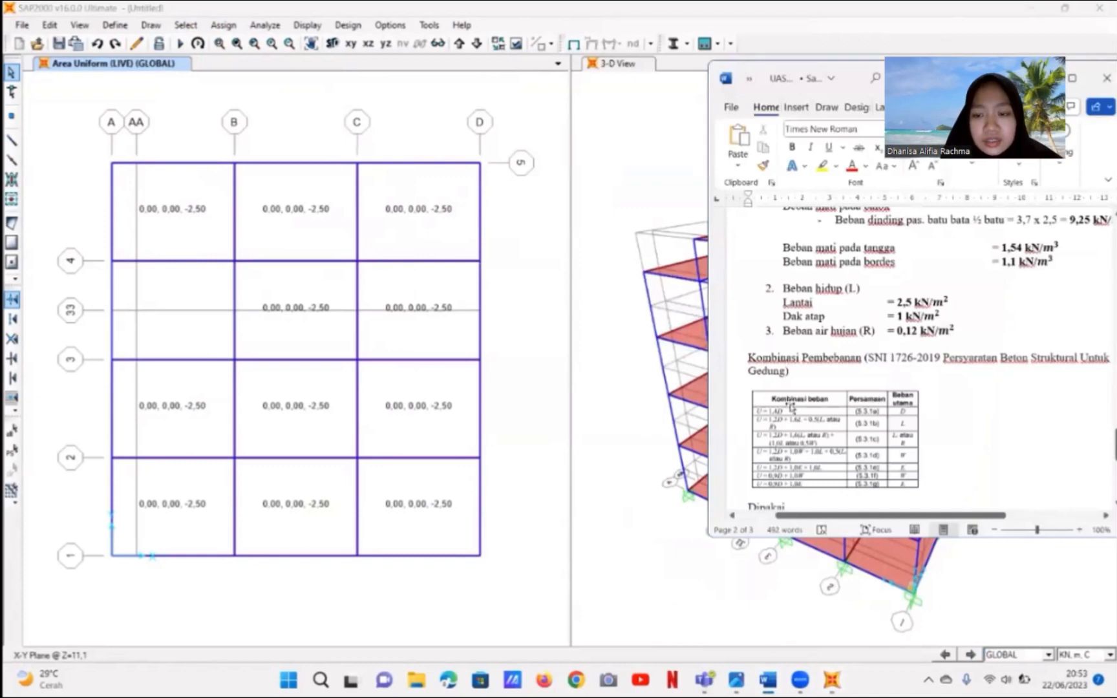
left_click(187, 22)
left_click(187, 25)
mouse_move(211, 42)
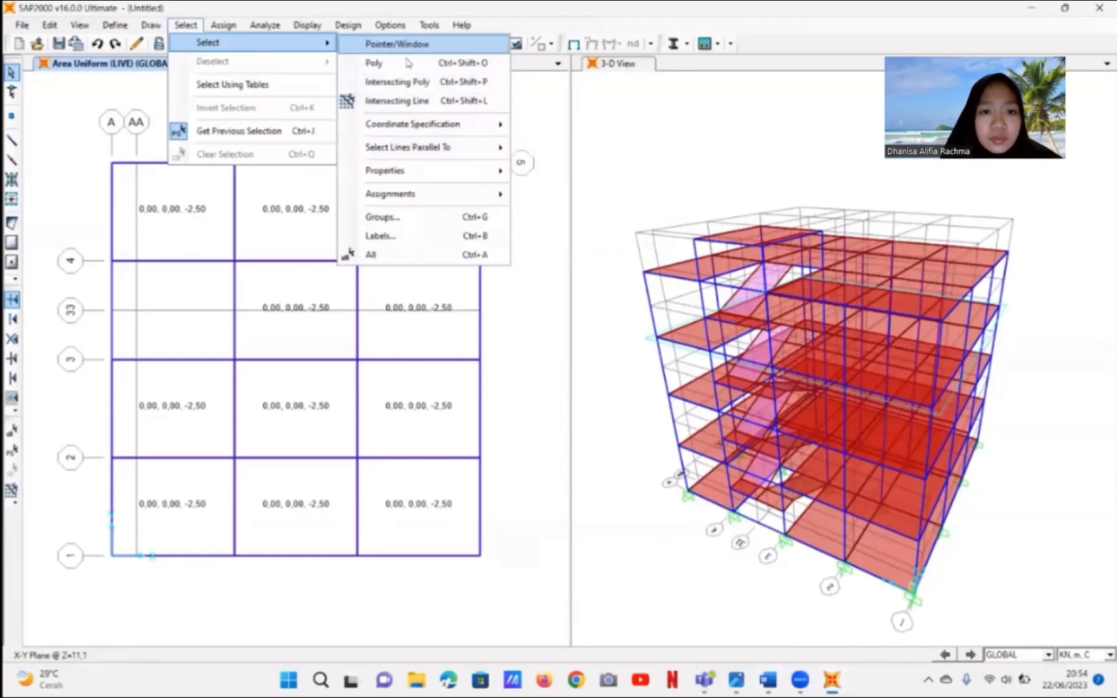
mouse_move(427, 172)
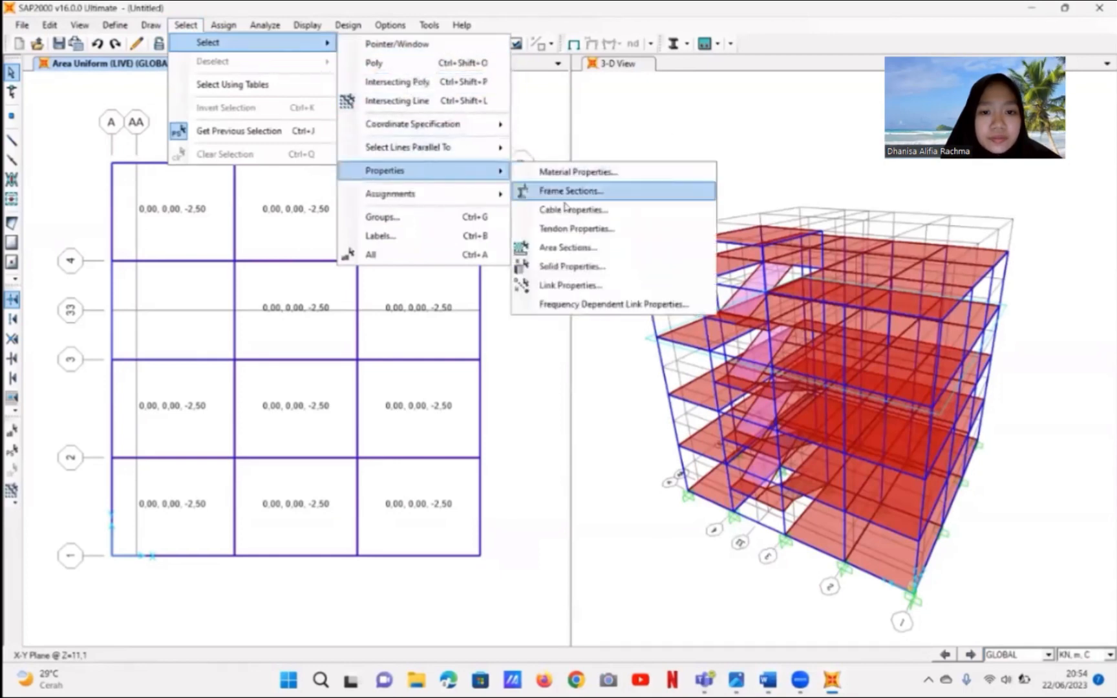
left_click(571, 247)
left_click(481, 314)
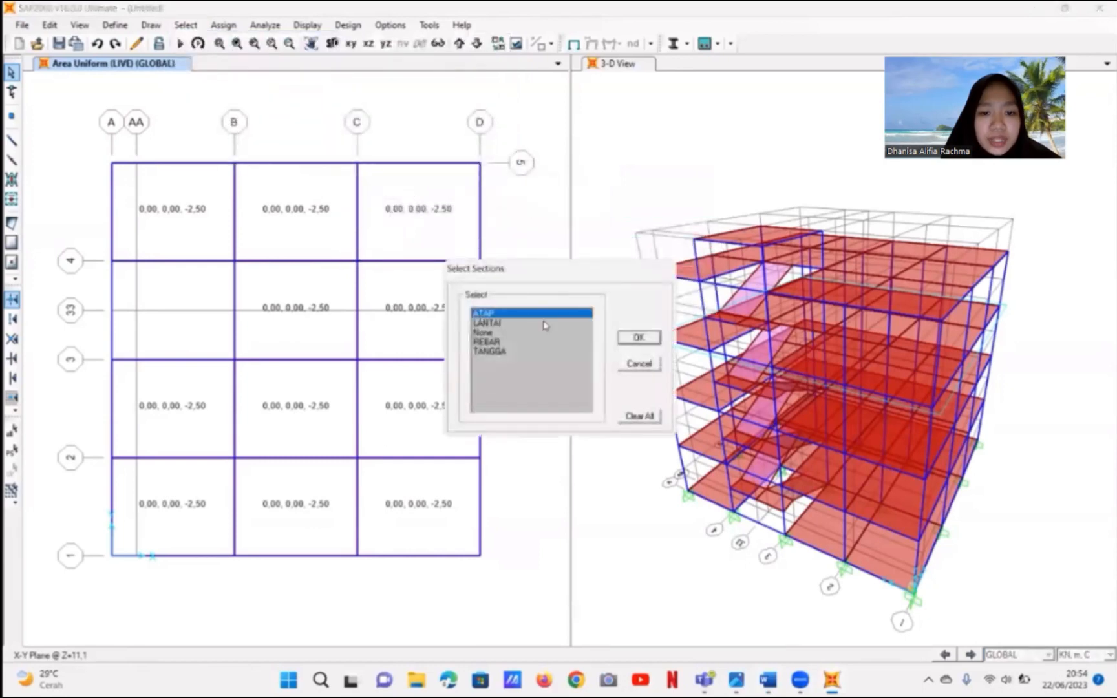
left_click(637, 337)
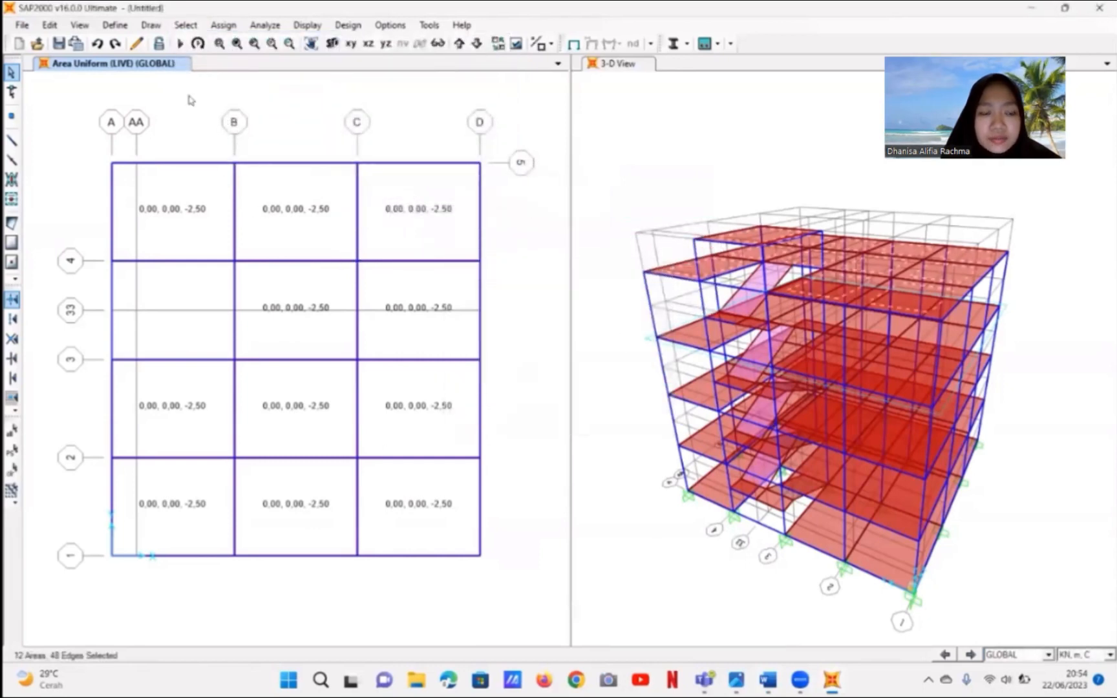
- Assign the selected roof slabs a uniform RAIN gravity load of 0.12 kN/m², replacing existing loads and checking the value against the Word document
left_click(223, 25)
mouse_move(388, 259)
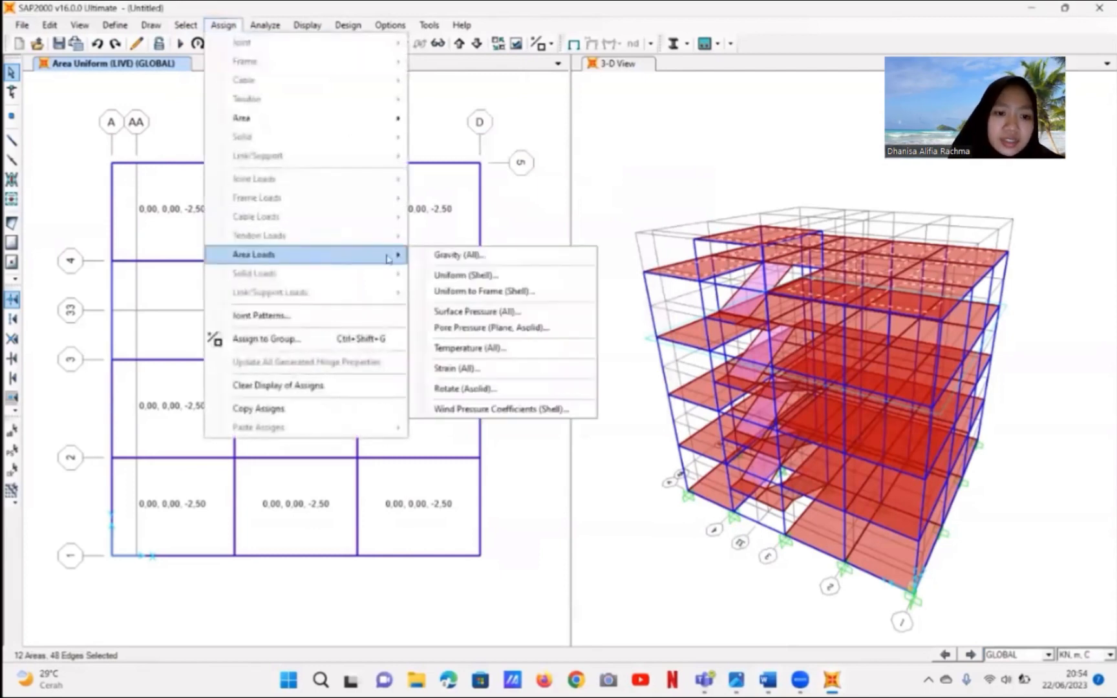
left_click(458, 277)
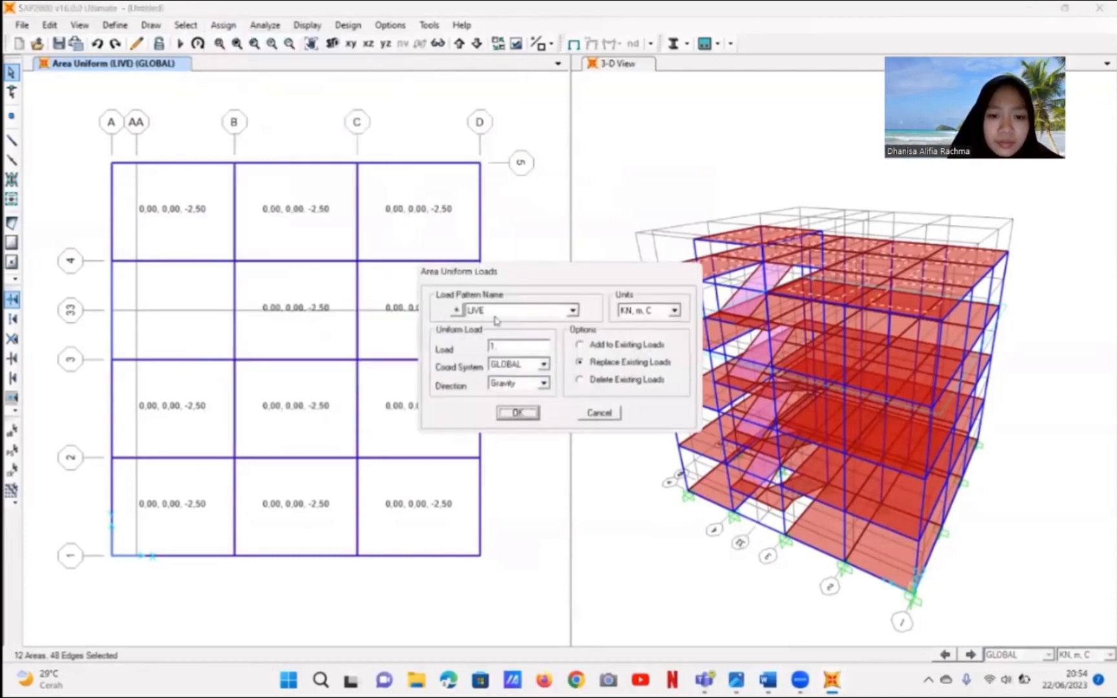
double_click(501, 347)
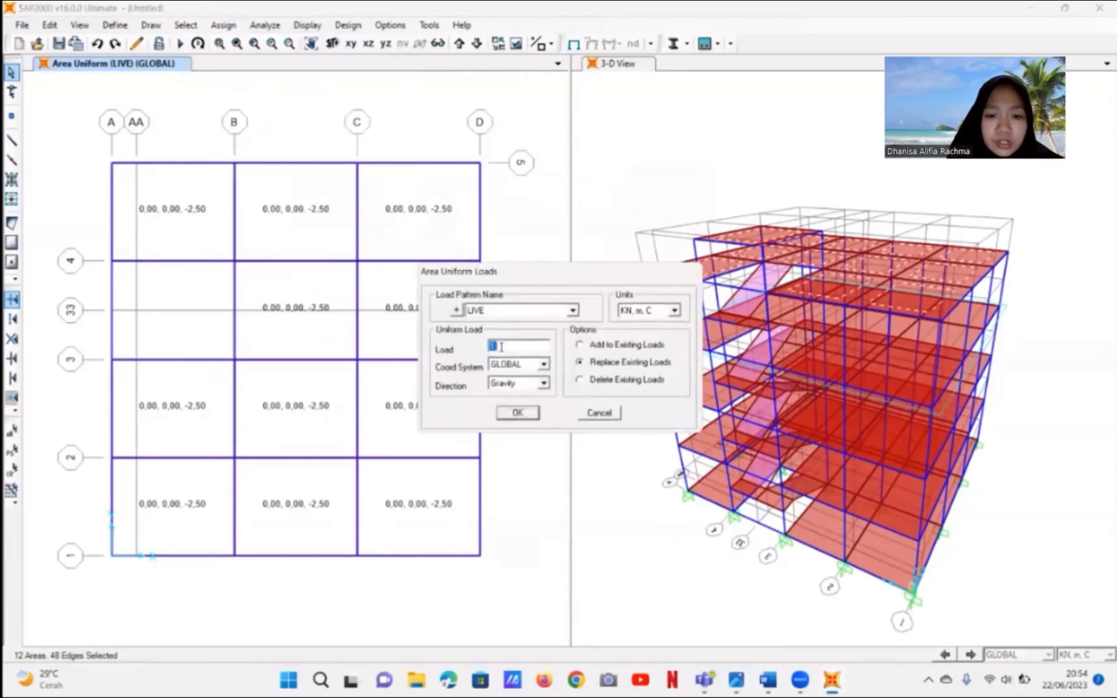
type("0,12")
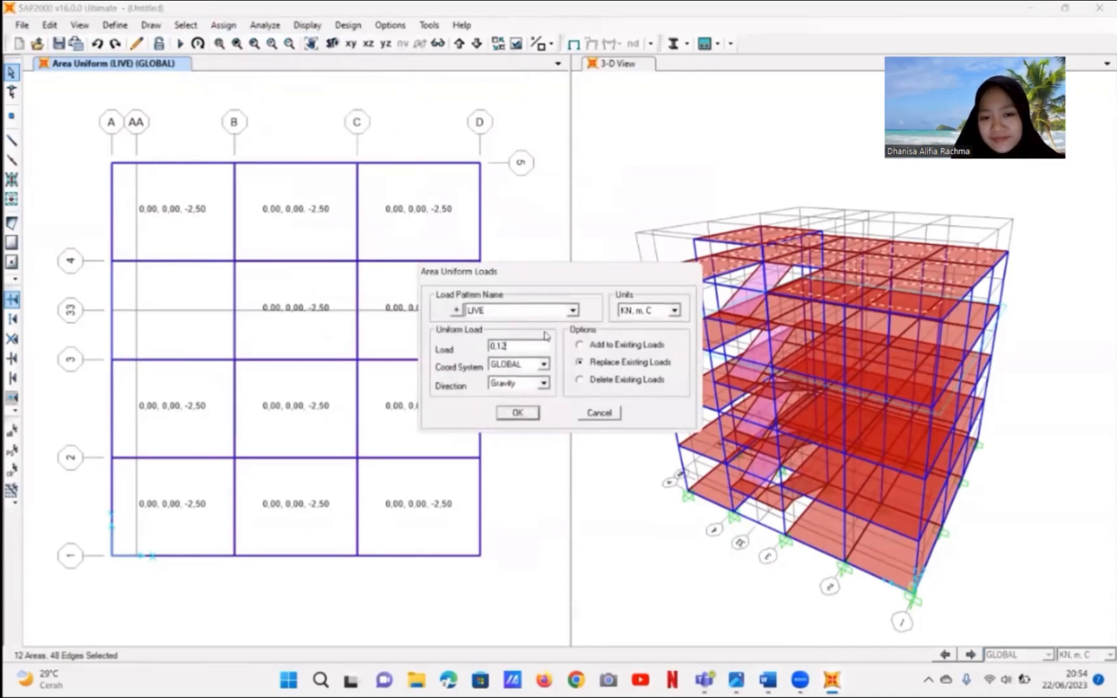
left_click(574, 311)
left_click(540, 351)
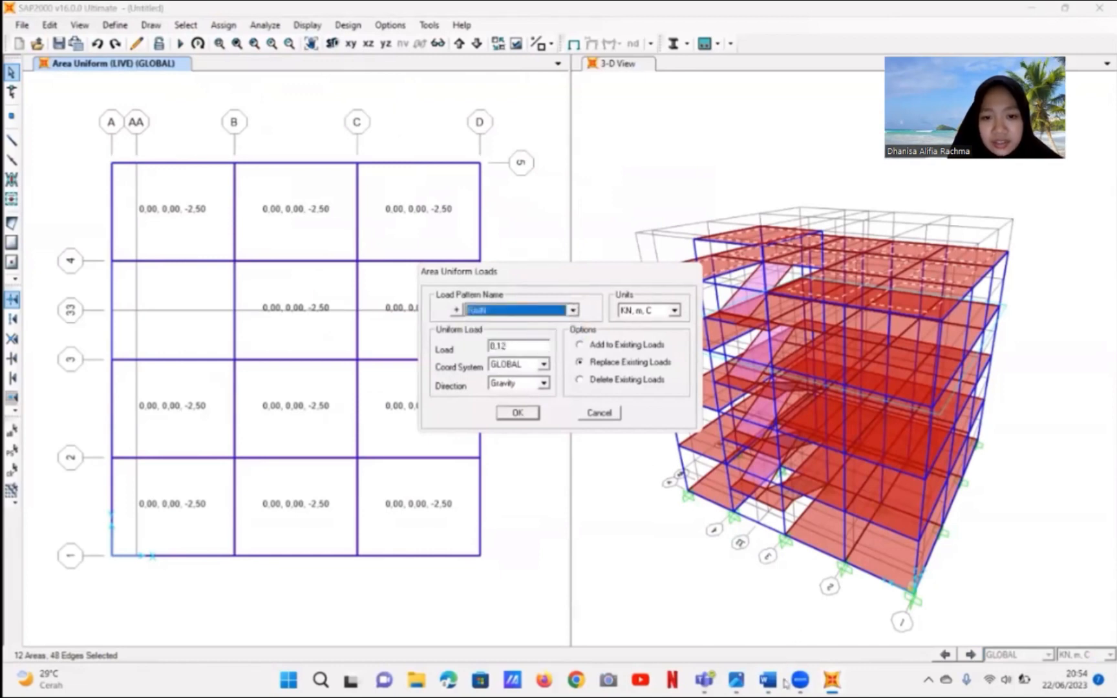
mouse_move(784, 683)
left_click(792, 582)
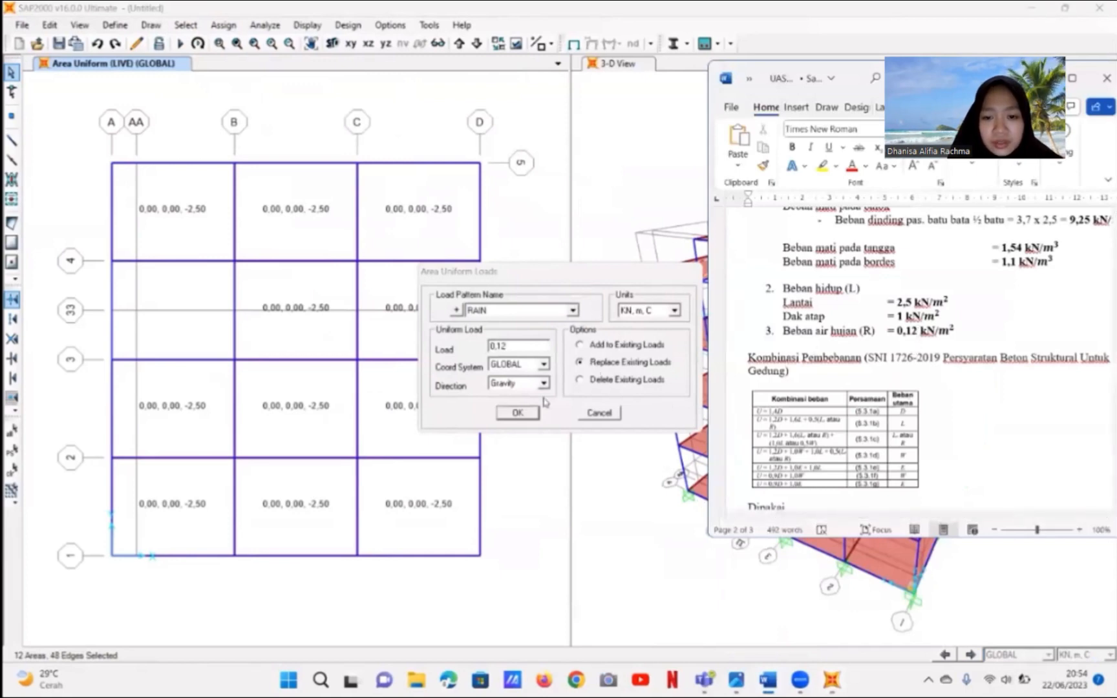
left_click(518, 414)
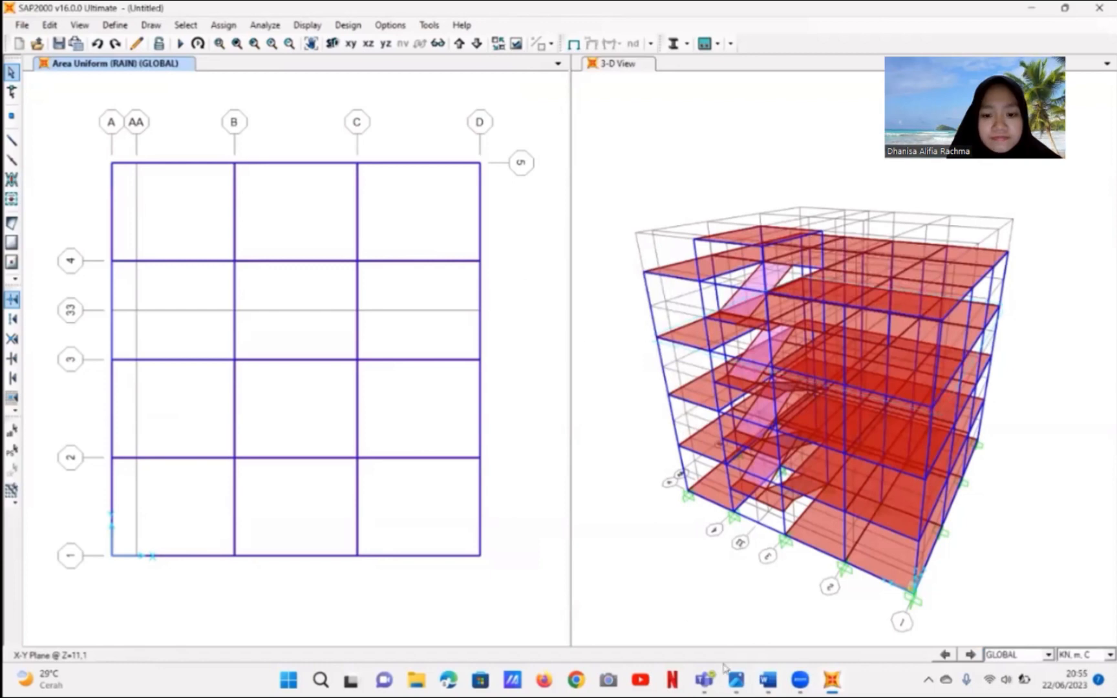
- Switch to the Word document and examine the load combinations listed under Dipakai
mouse_move(776, 683)
left_click(786, 601)
scroll(871, 454, "down", 5)
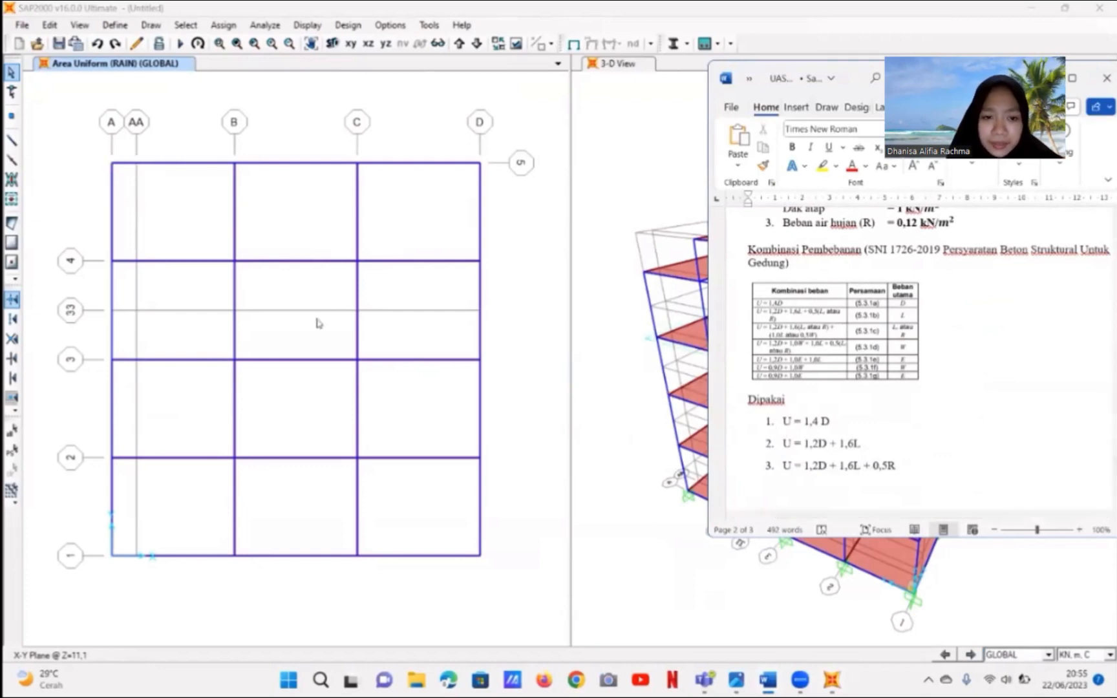
- Switch to SAP2000, start a new load combination and name it 1,4 D, using the first combination text from the Word document
left_click(121, 28)
left_click(122, 29)
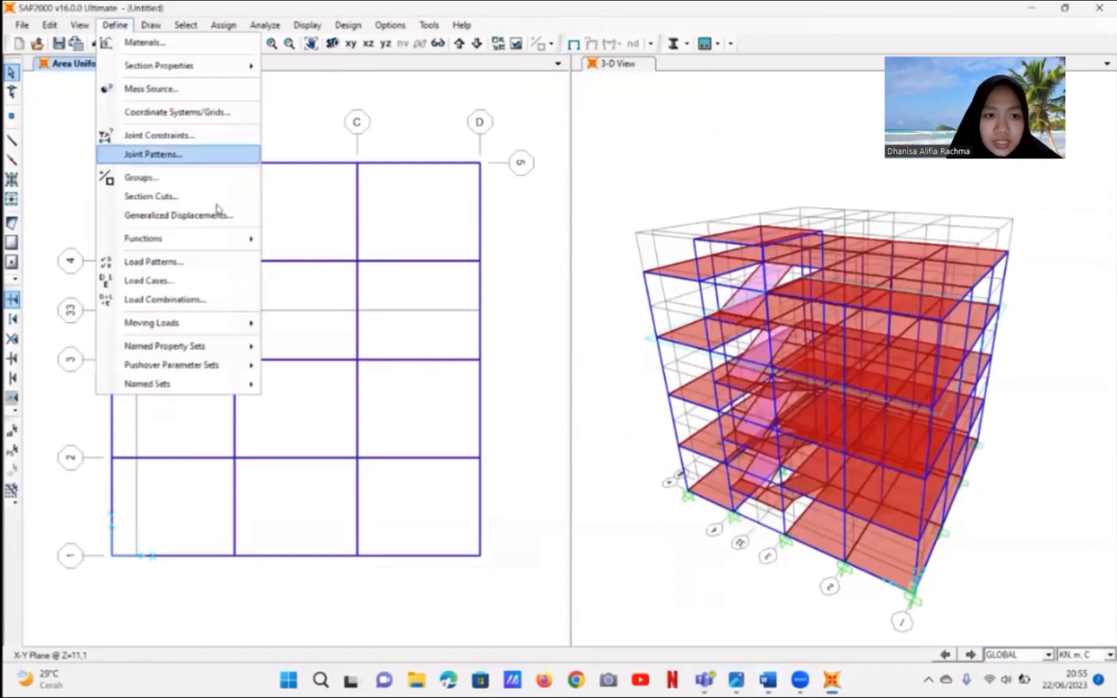
left_click(231, 302)
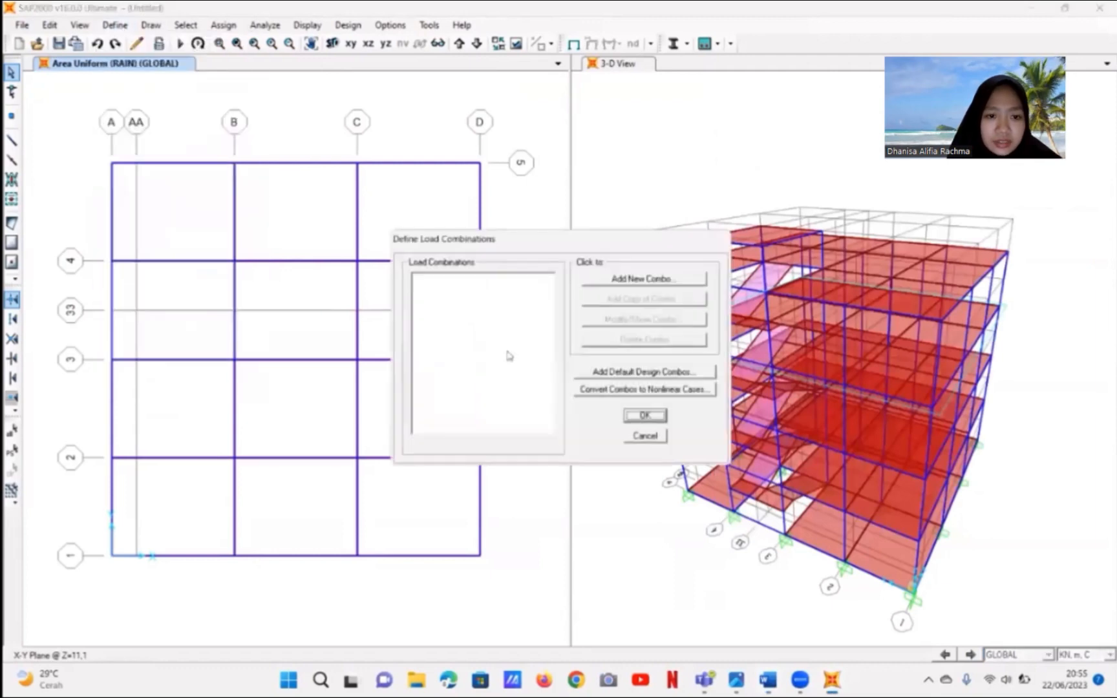
left_click(630, 280)
left_click_drag(638, 228, 593, 231)
key("BackSpace")
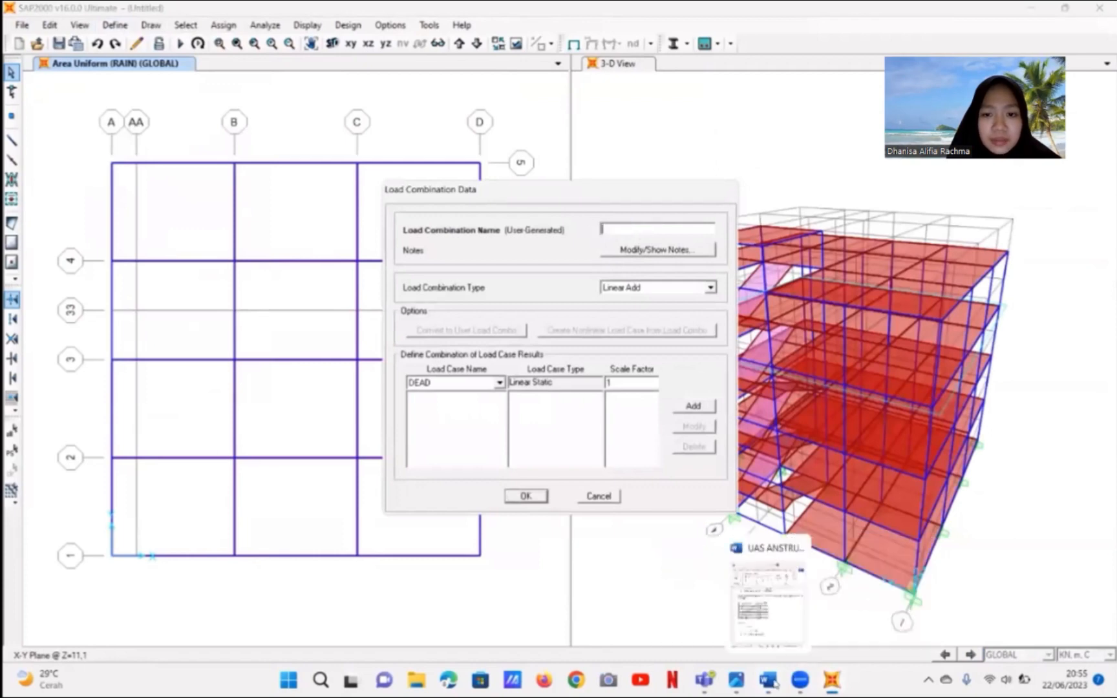
left_click(773, 575)
left_click_drag(835, 424, 784, 427)
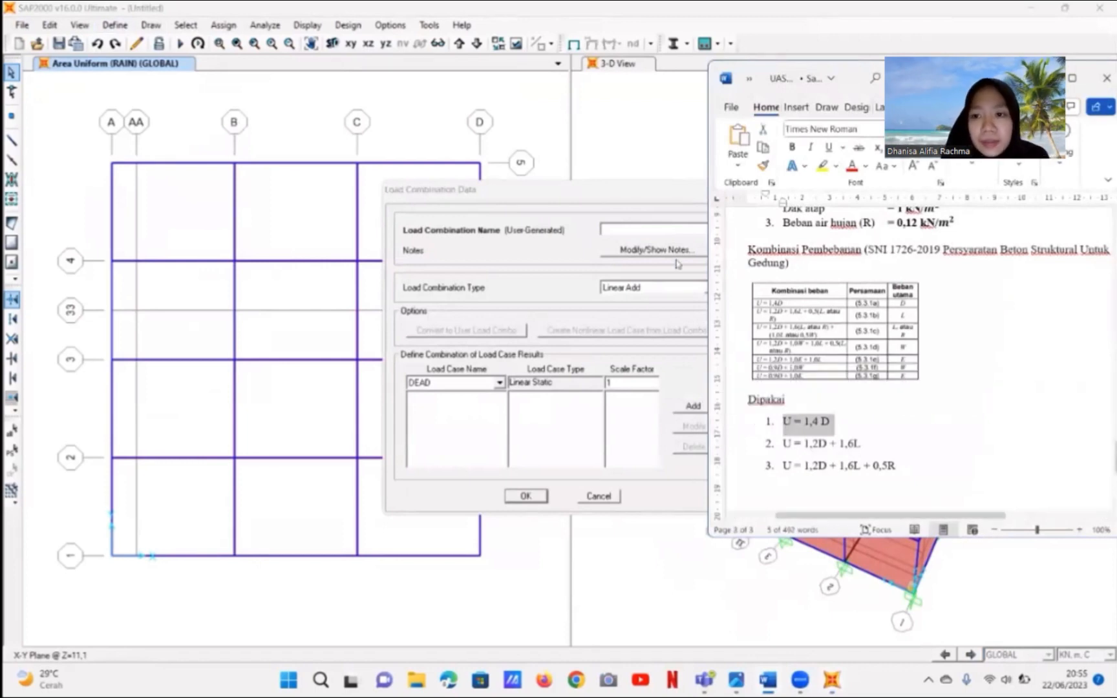
left_click(652, 230)
type("1.\tU = 1,4 D")
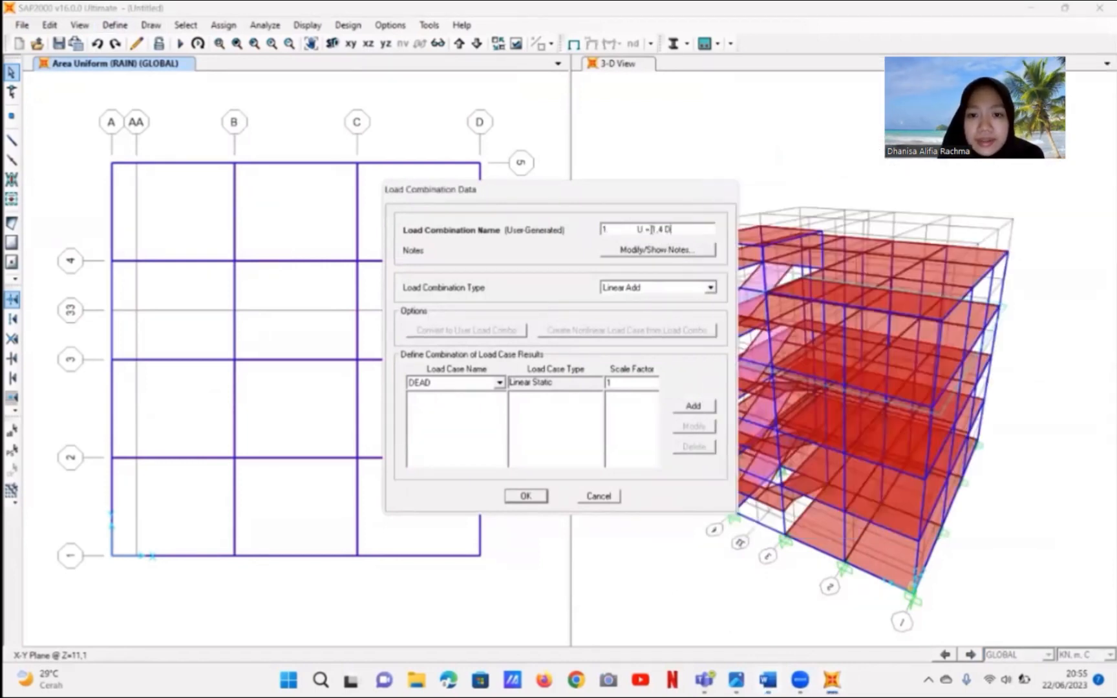
key("BackSpace")
key("BackSpace")
key("BackSpace")
key("BackSpace")
key("BackSpace")
key("BackSpace")
key("BackSpace")
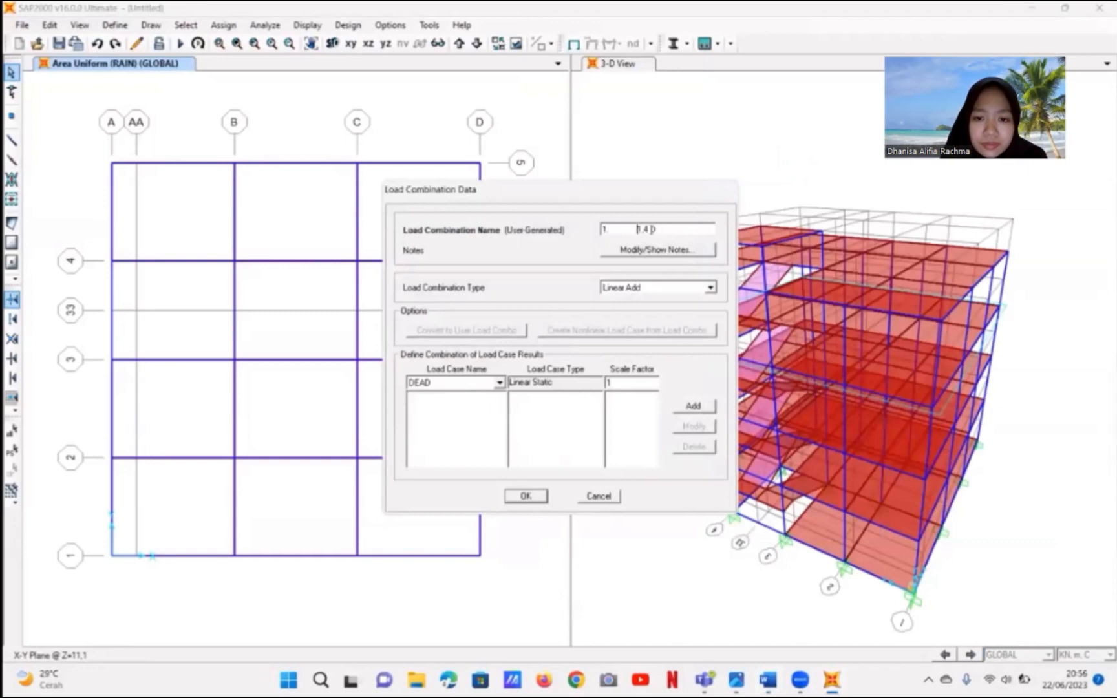
- Add the DEAD and SUPER DEAD load cases with scale factor 1,4 to the 1,4 D combination and save it
left_click(500, 383)
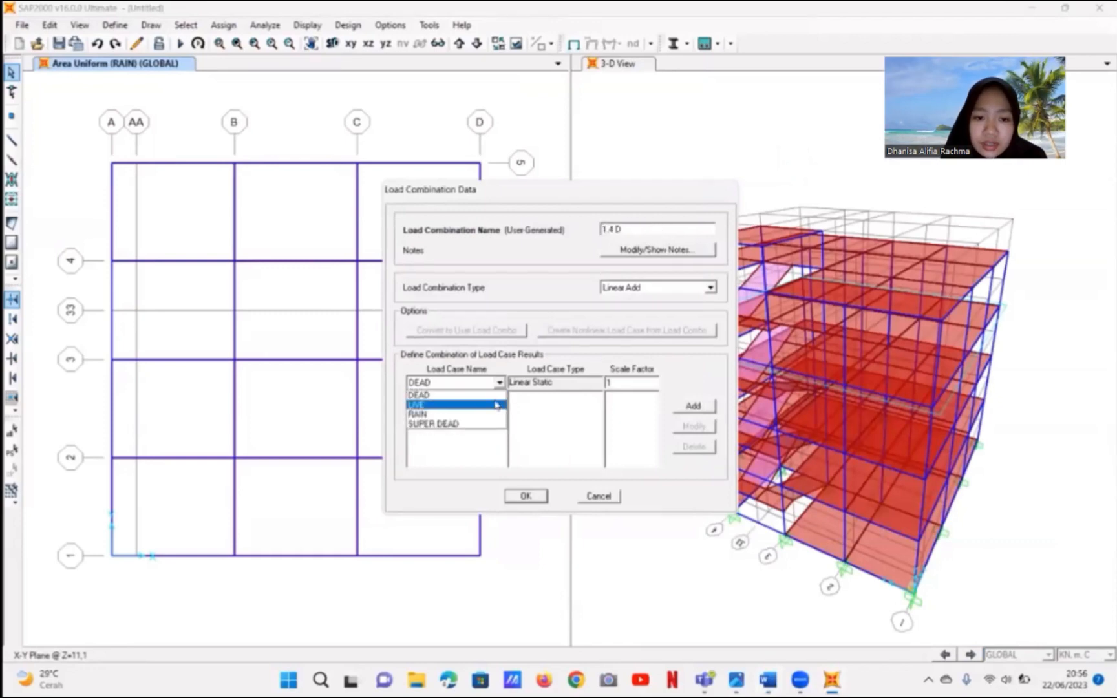
left_click(497, 396)
left_click(627, 381)
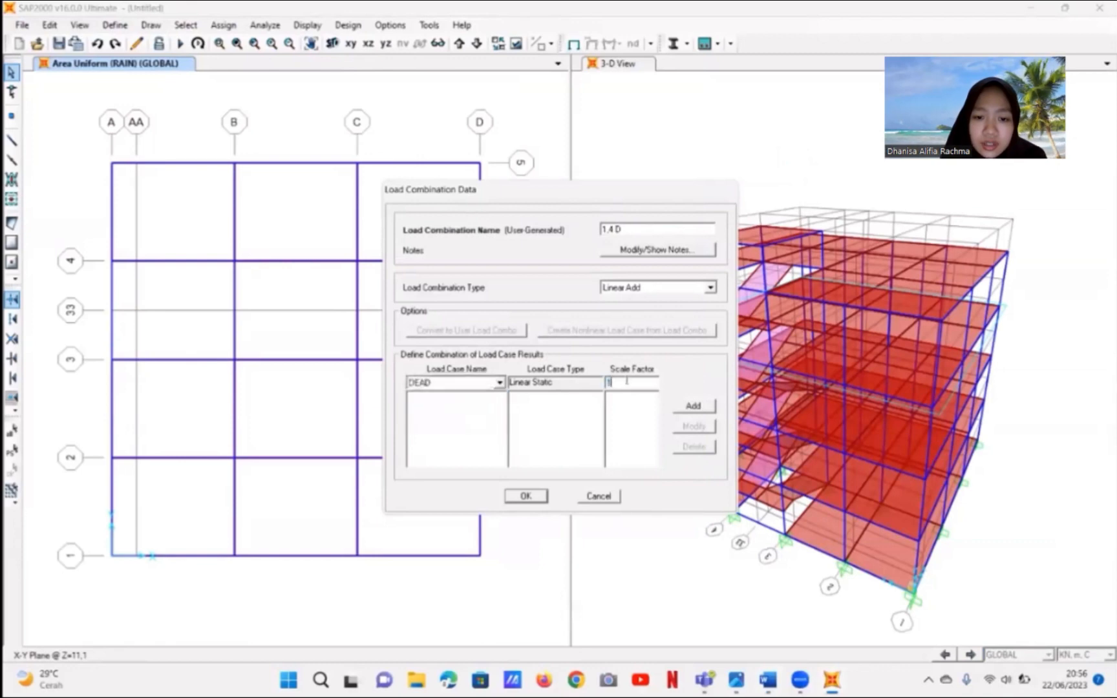
left_click(693, 406)
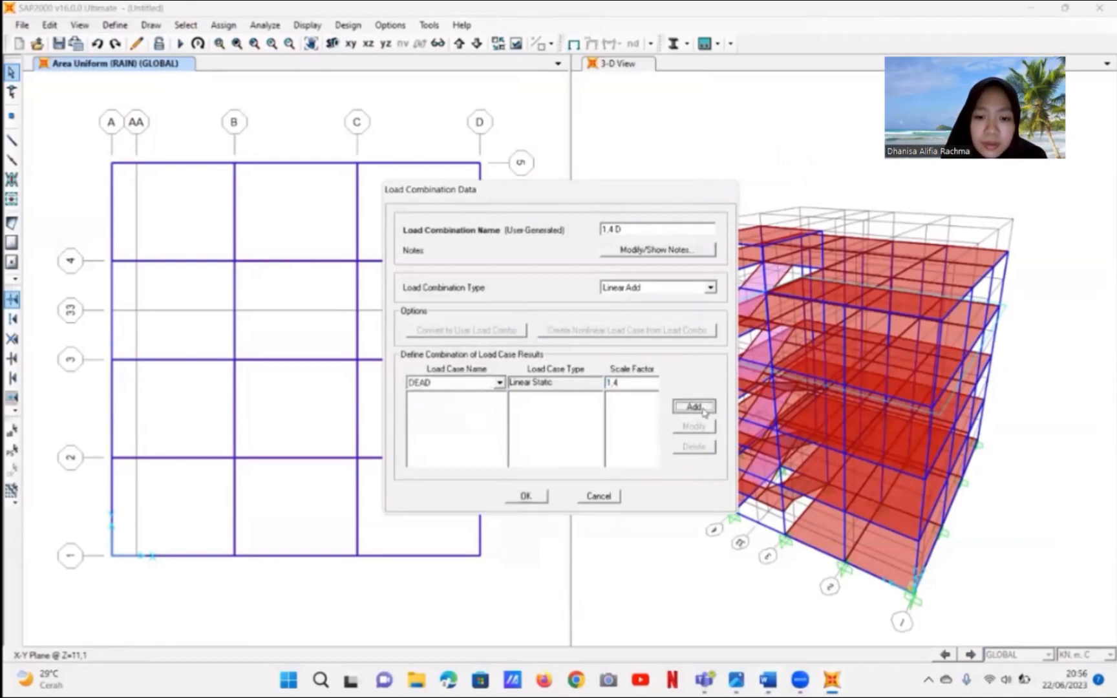
left_click(500, 383)
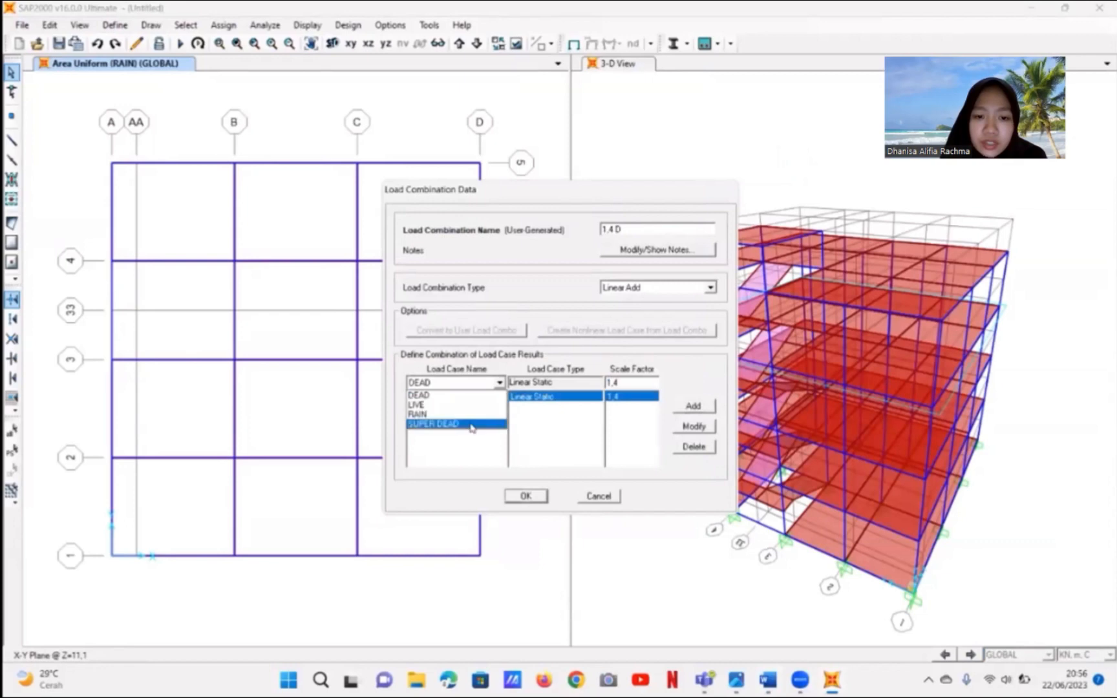
left_click(482, 425)
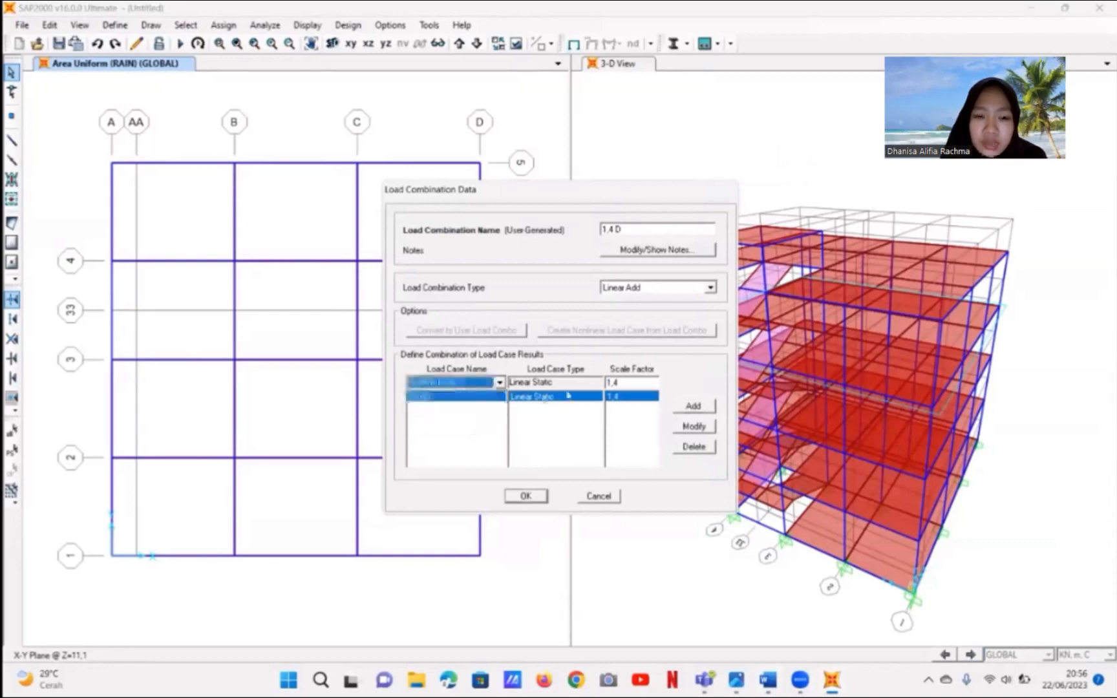
left_click(693, 405)
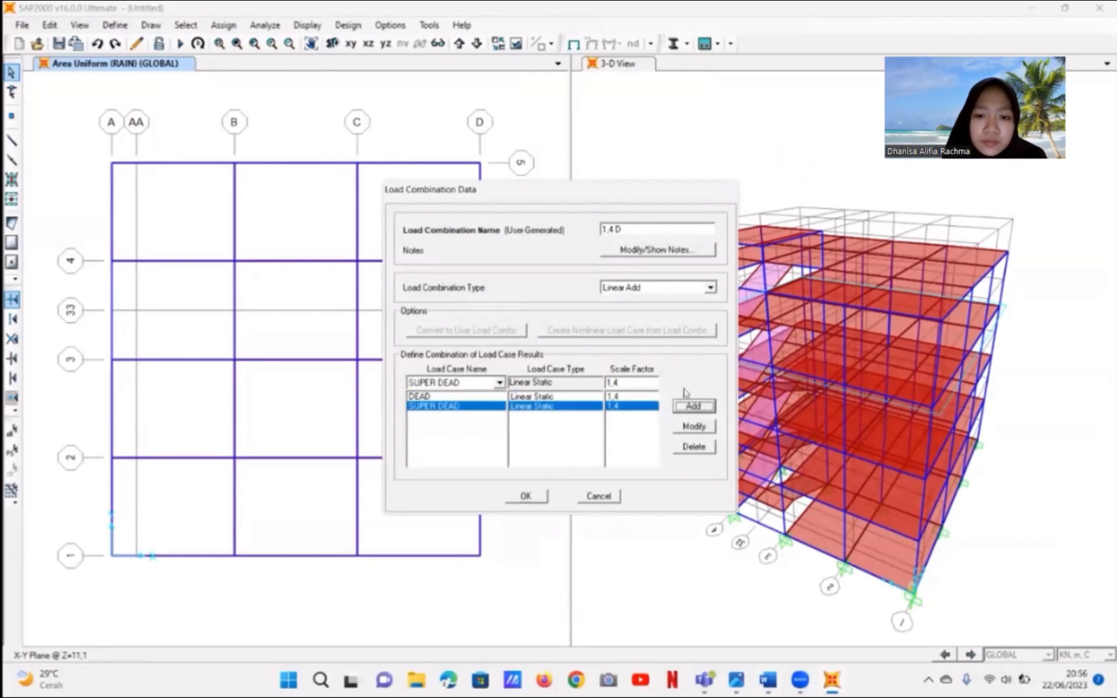
left_click(529, 496)
- Start another load combination and name it 1,2D + 1,6L, copying the text from the Word document
left_click(653, 280)
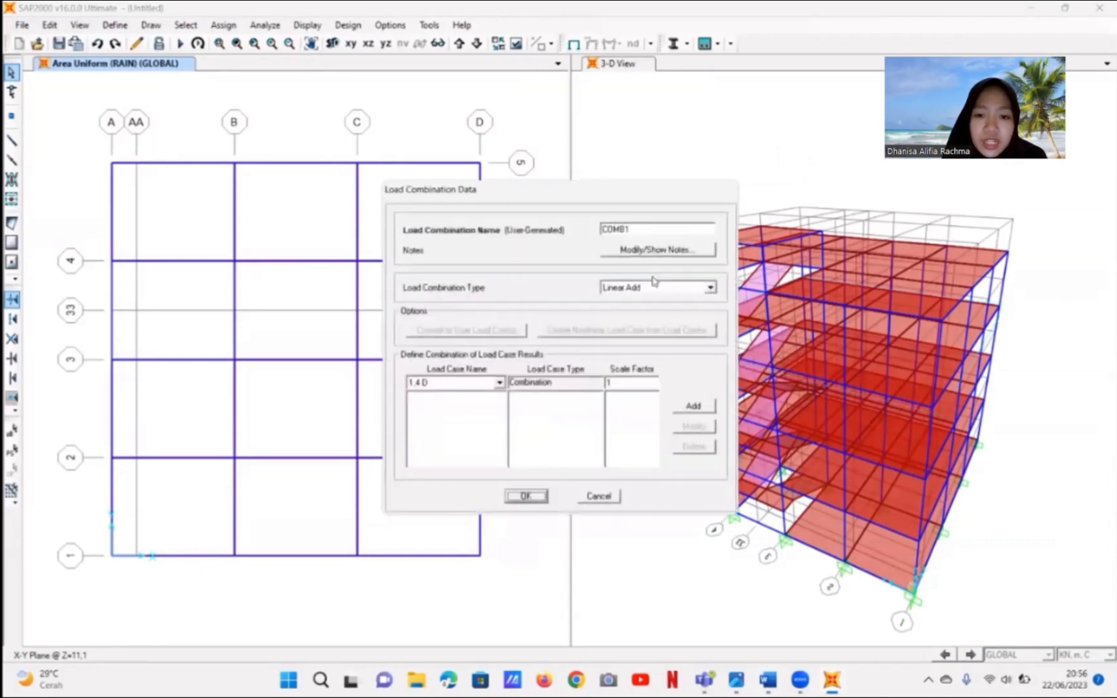
mouse_move(768, 681)
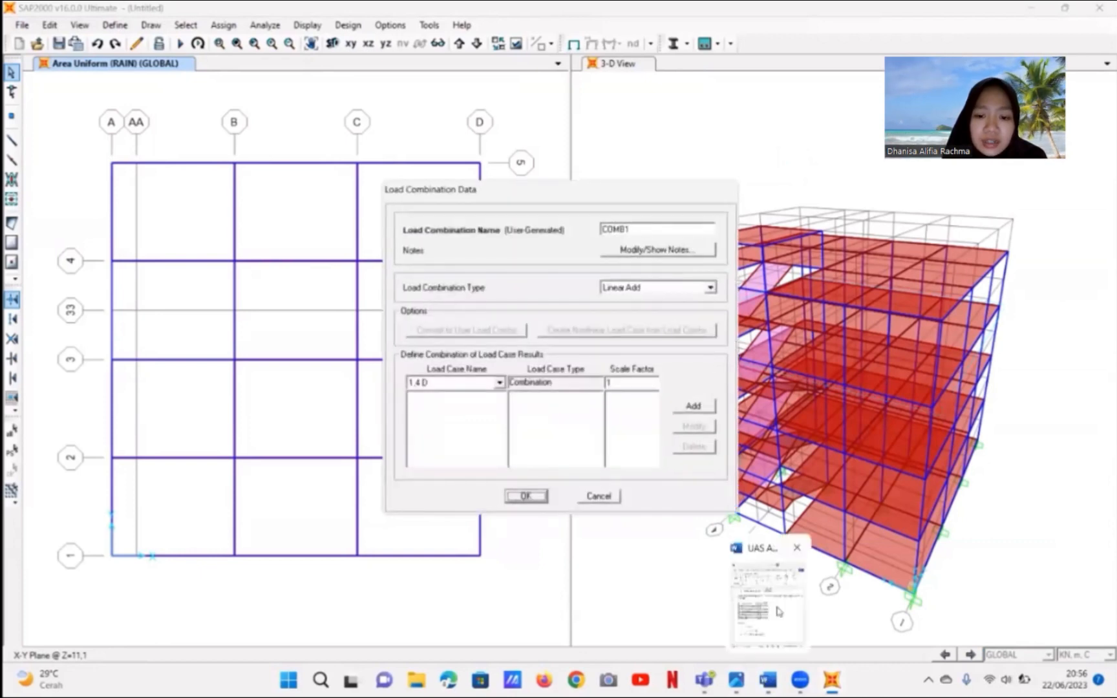
left_click(769, 601)
left_click_drag(864, 445, 807, 448)
key("ctrl+c")
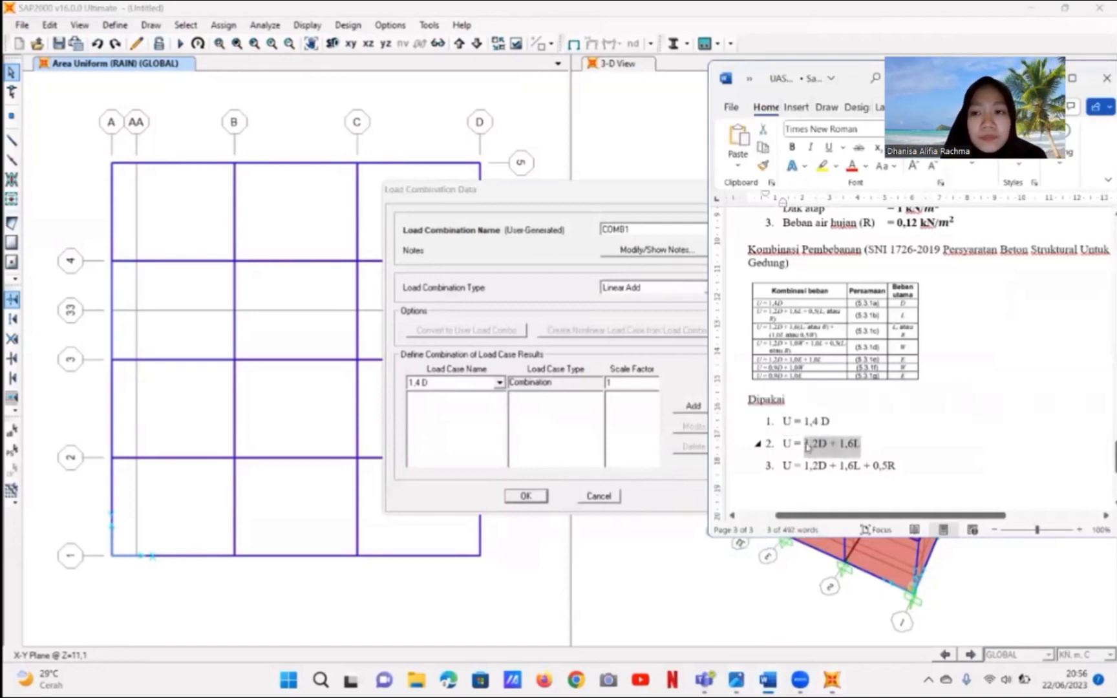
left_click(645, 226)
left_click_drag(631, 229, 601, 231)
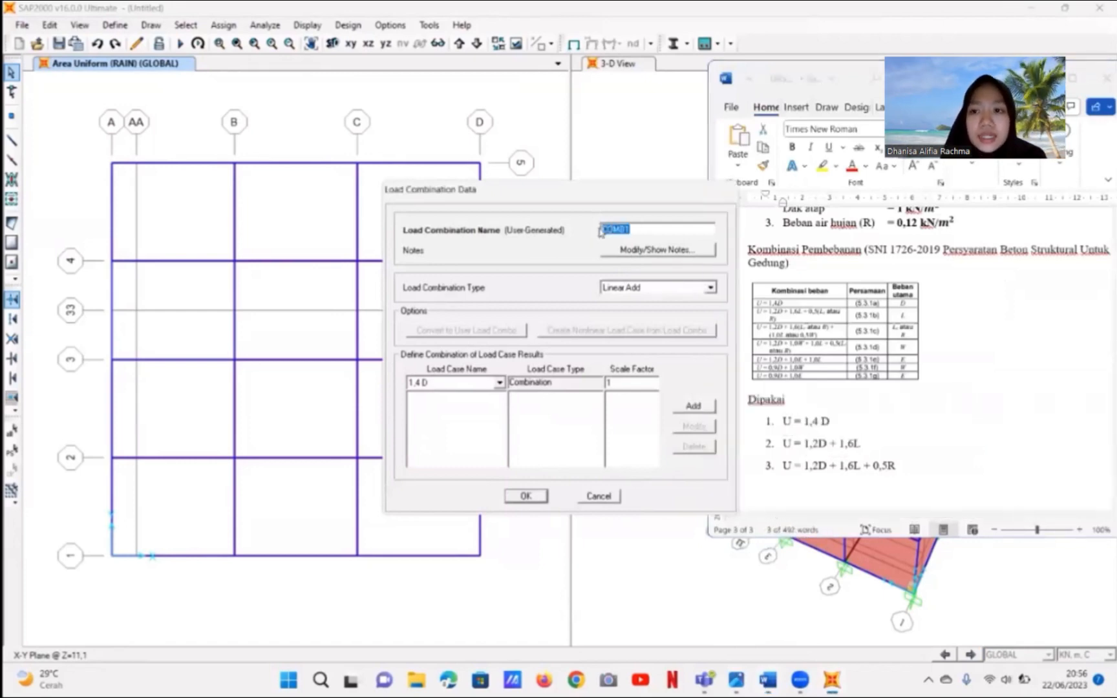
key("ctrl+v")
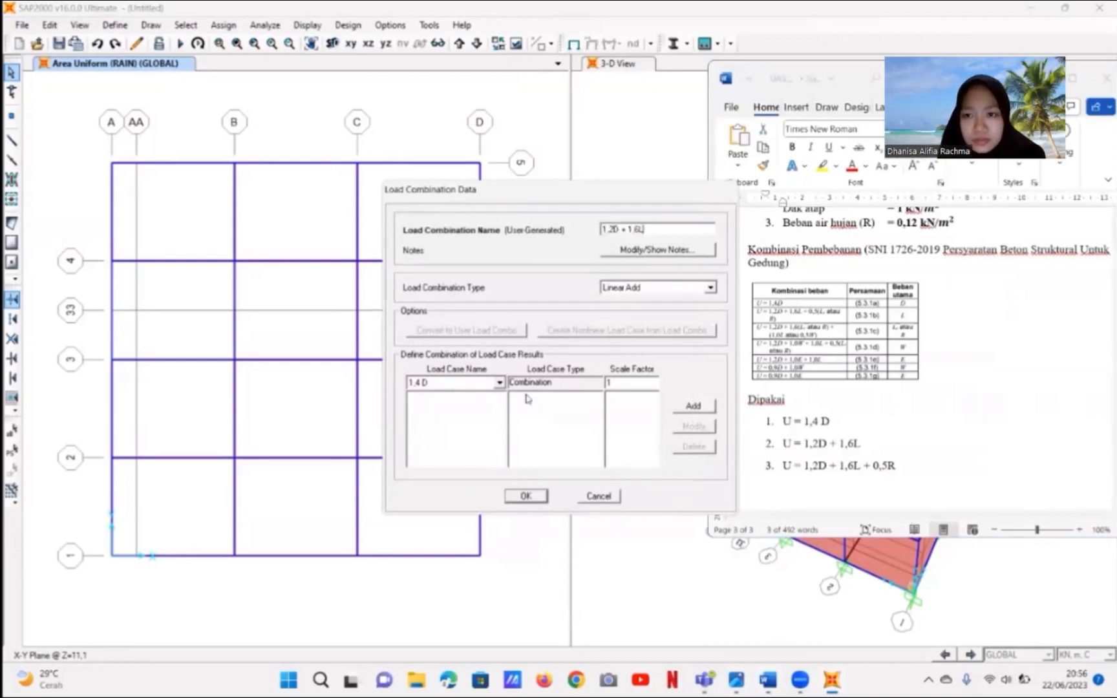
- Add the DEAD and SUPER DEAD load cases to the 1,2D + 1,6L combination with scale factor 1,2
left_click(499, 383)
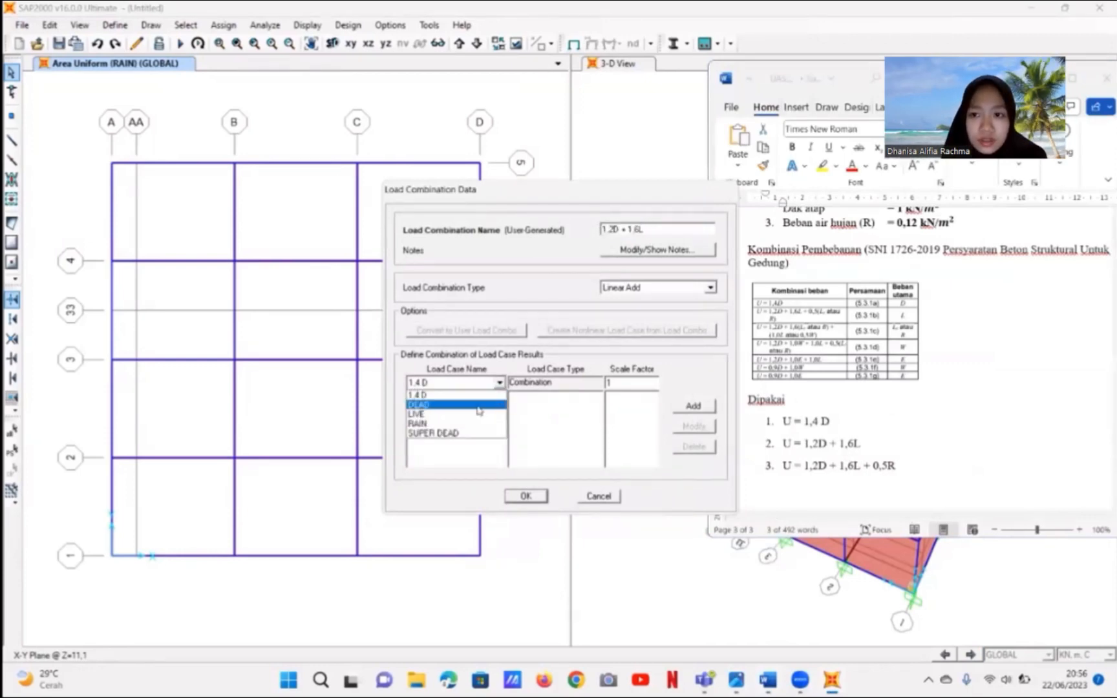
left_click(479, 406)
key("Tab")
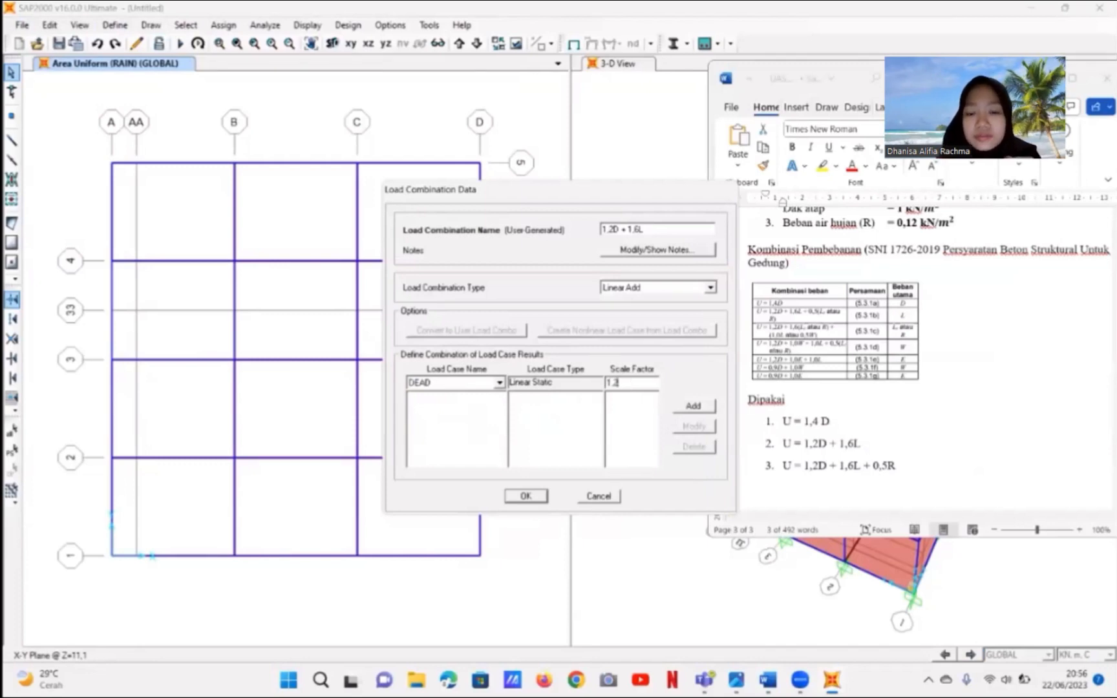
type("1.2")
left_click(698, 407)
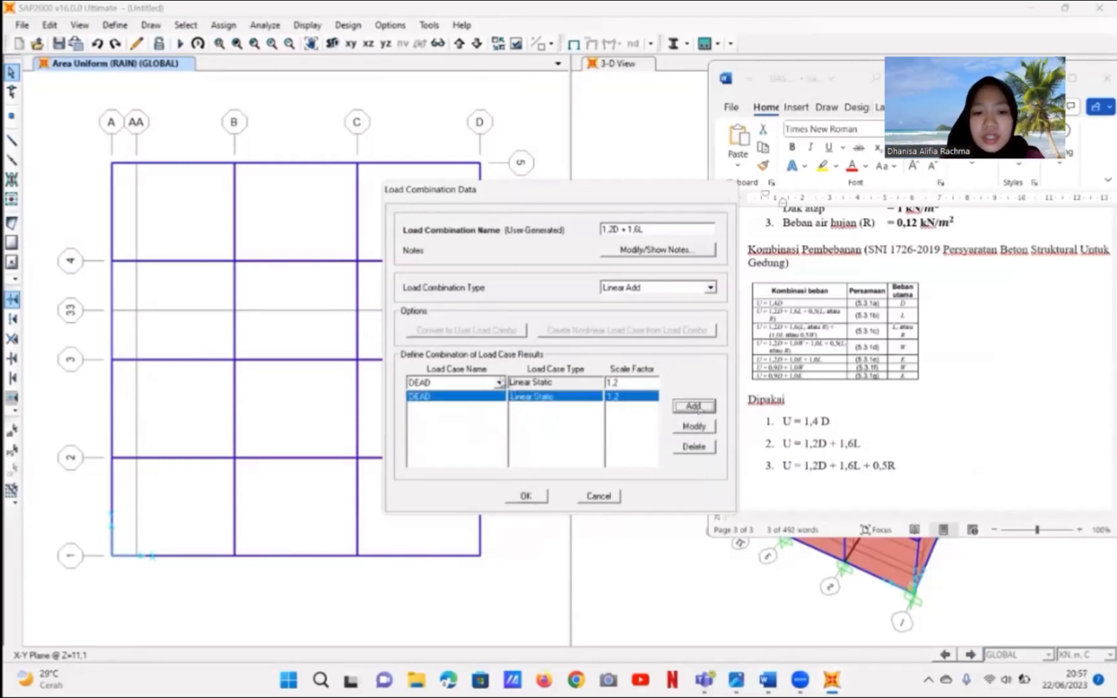
left_click(499, 383)
left_click(470, 437)
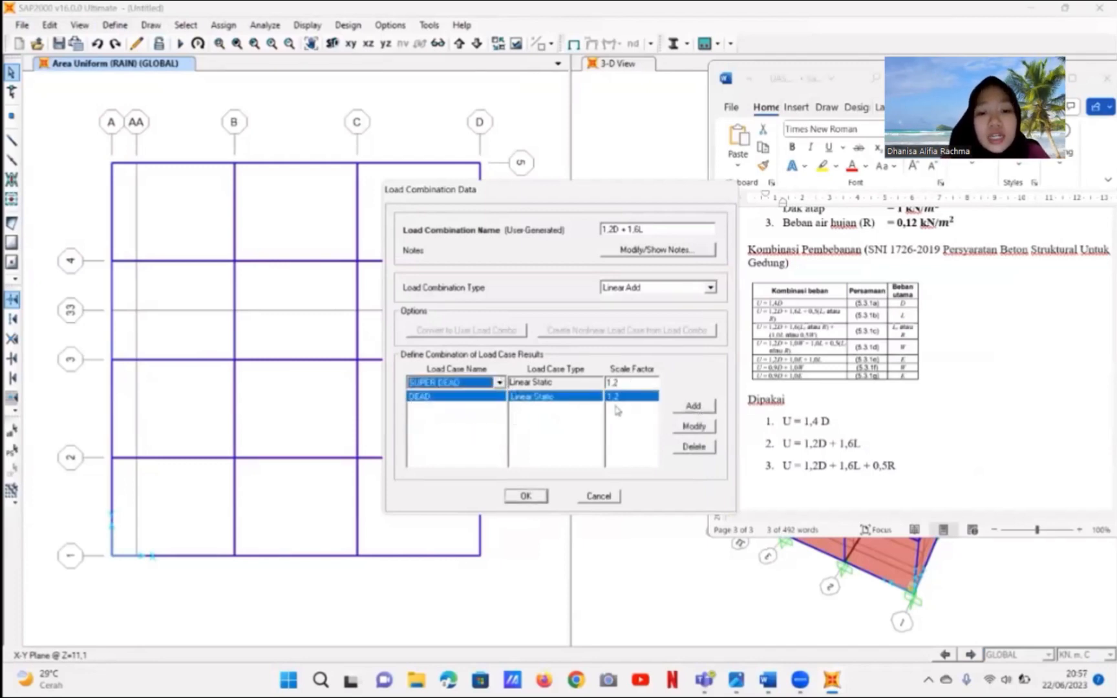
left_click(693, 407)
- Add the LIVE load case with scale factor 1,6 to the 1,2D + 1,6L combination and save it
left_click(500, 382)
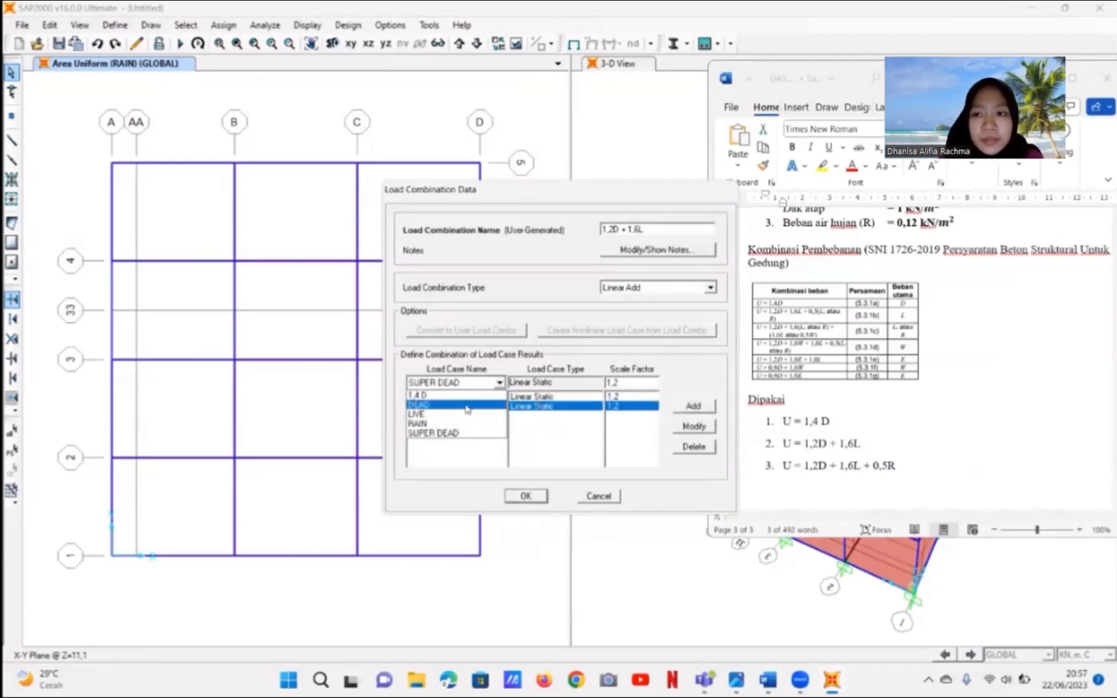
left_click(461, 419)
left_click(626, 384)
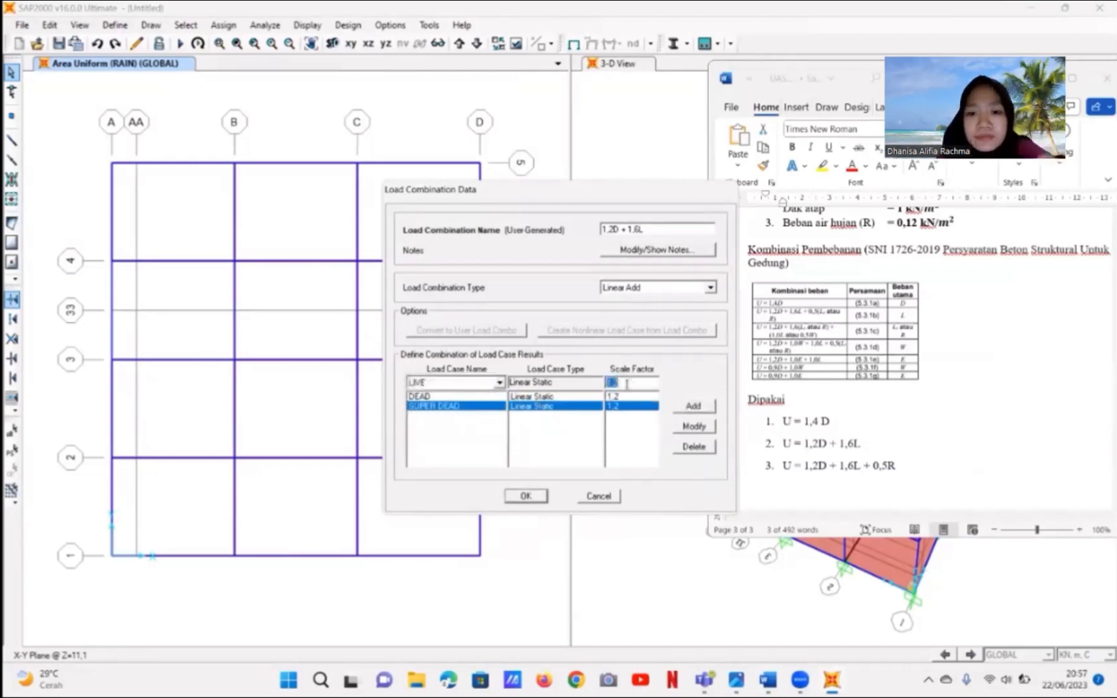
left_click(693, 407)
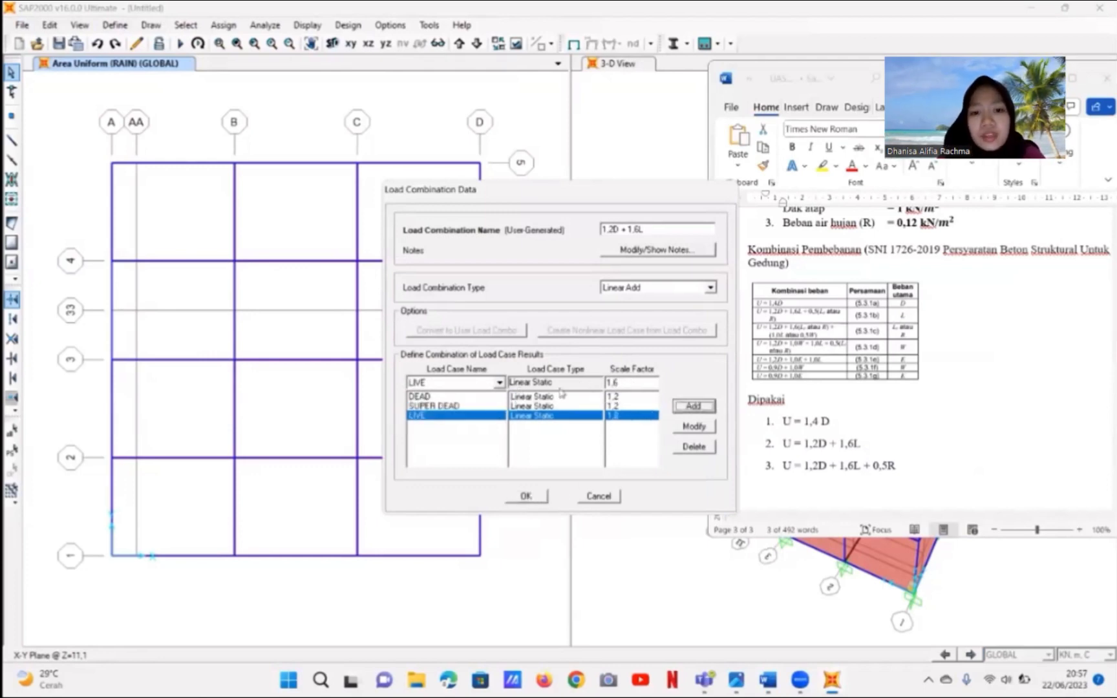
left_click(555, 417)
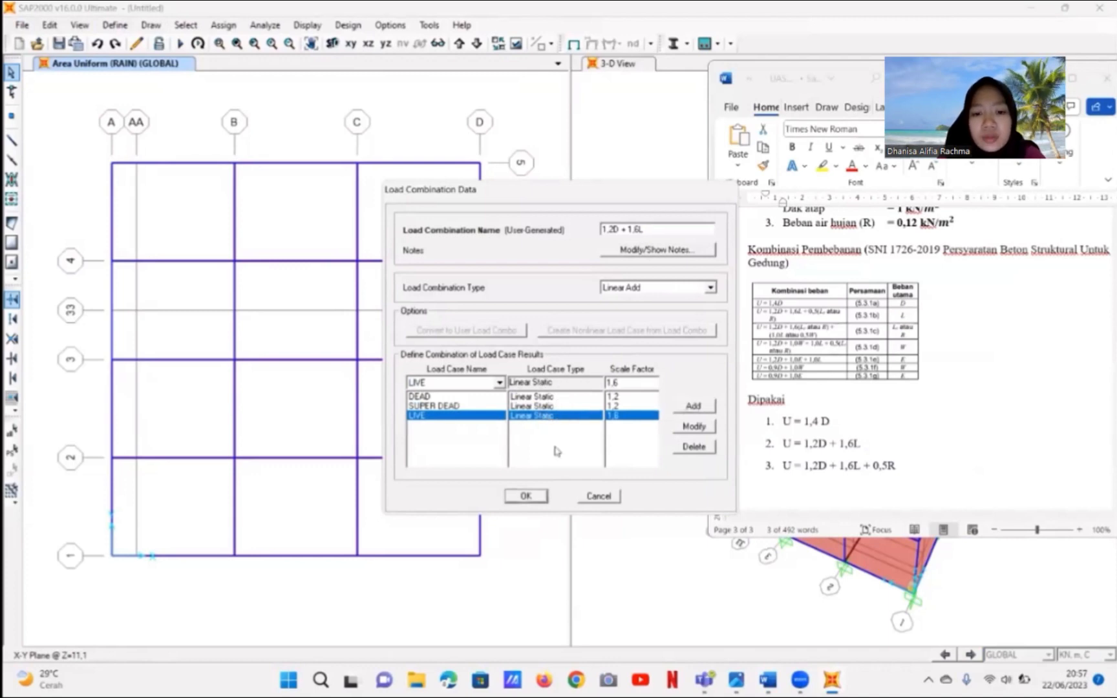
left_click(526, 496)
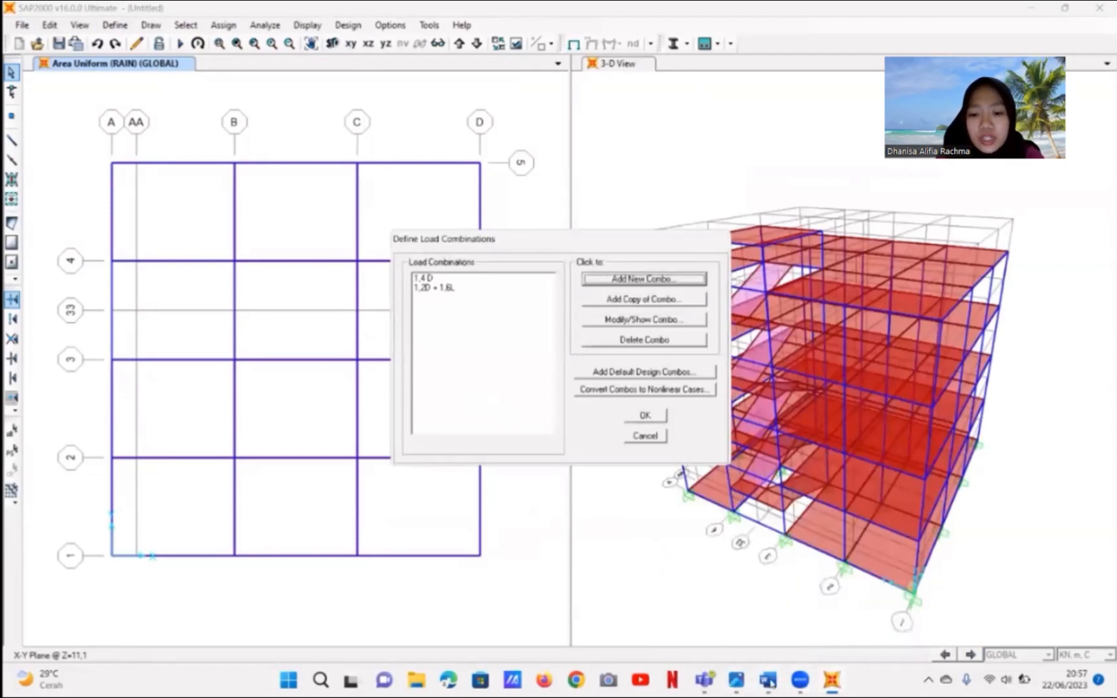
- Copy the third combination text from the Word document and create a new load combination named 1,2D + 1,6L + 0,5R
left_click(783, 582)
left_click_drag(898, 466, 805, 467)
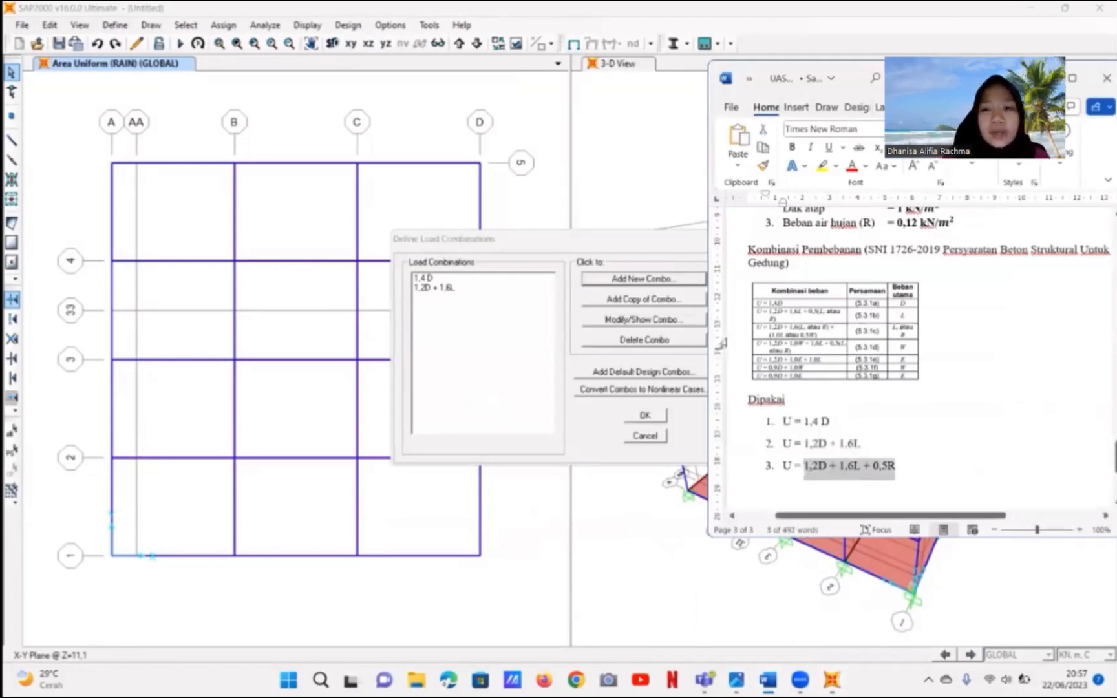
left_click(671, 285)
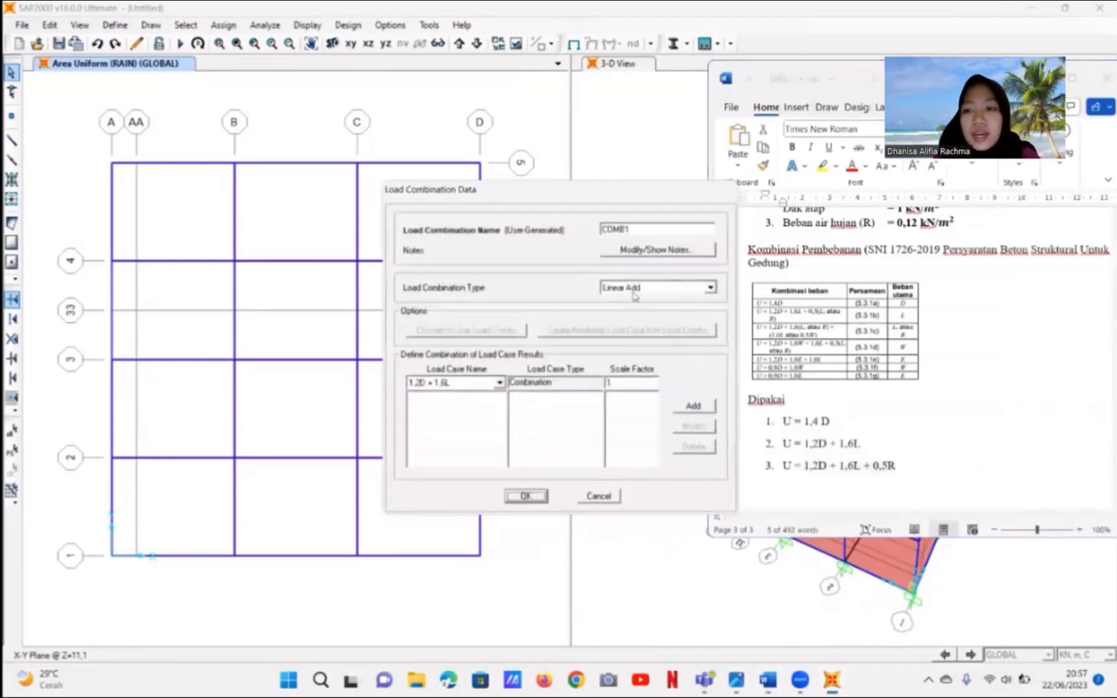
left_click_drag(642, 229, 601, 229)
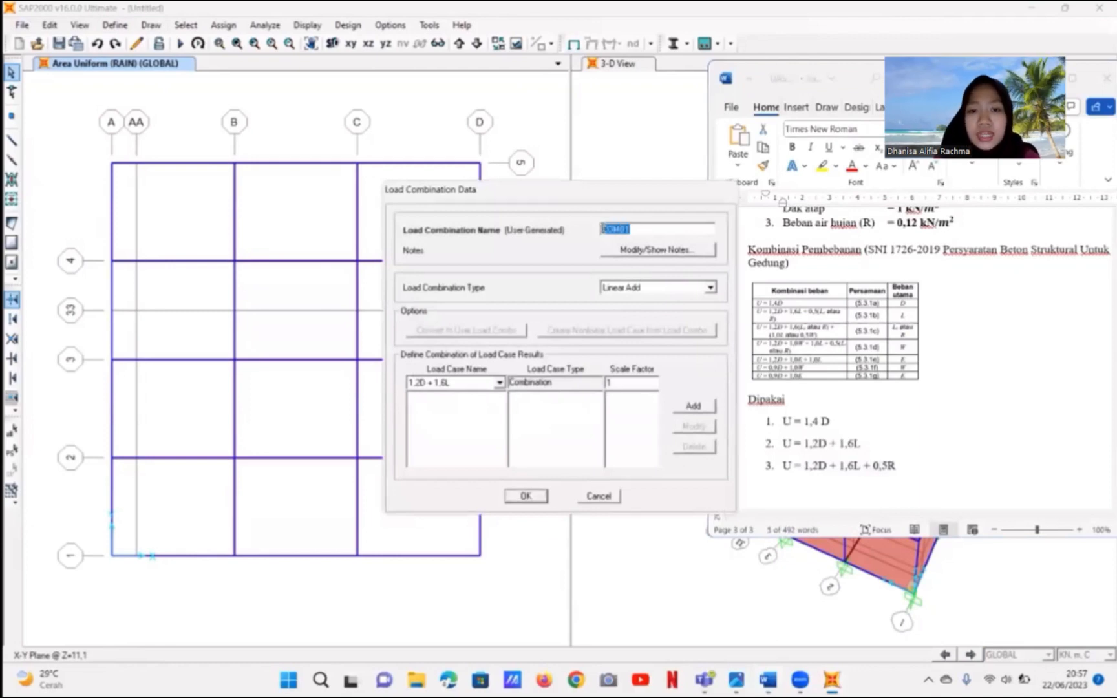
type("1.2D + 1.6L + 0.5R")
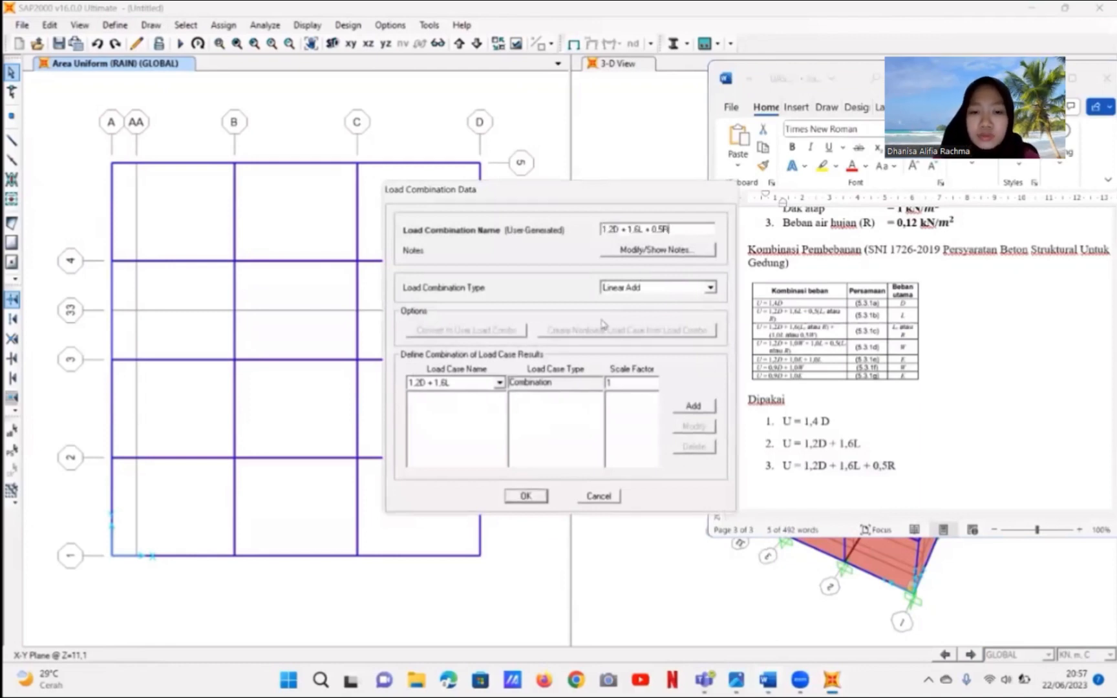
- Add the DEAD and SUPER DEAD load cases to the 1,2D + 1,6L + 0,5R combination with scale factor 1,2
left_click(499, 383)
left_click(467, 419)
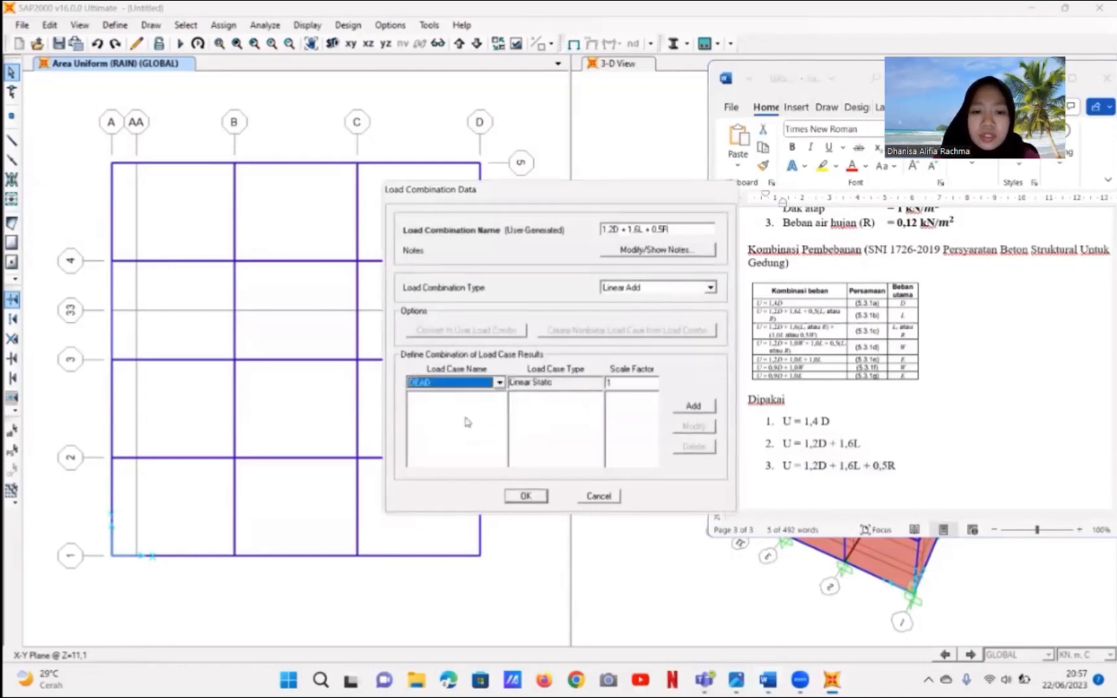
left_click(627, 383)
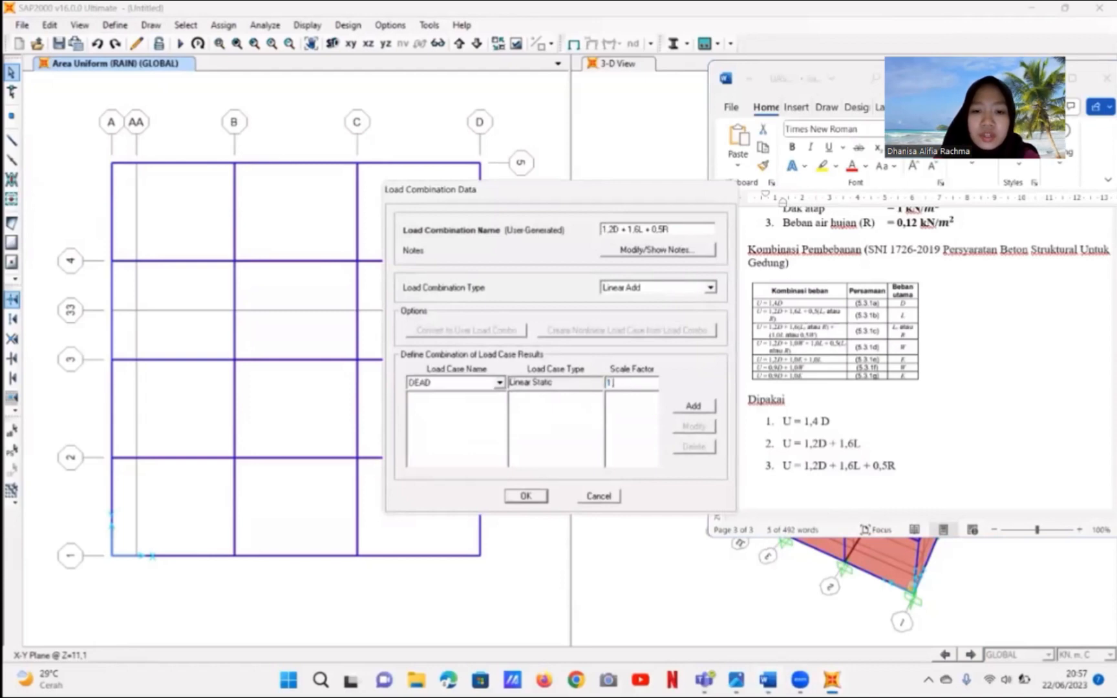
left_click(692, 407)
left_click(500, 383)
left_click(447, 444)
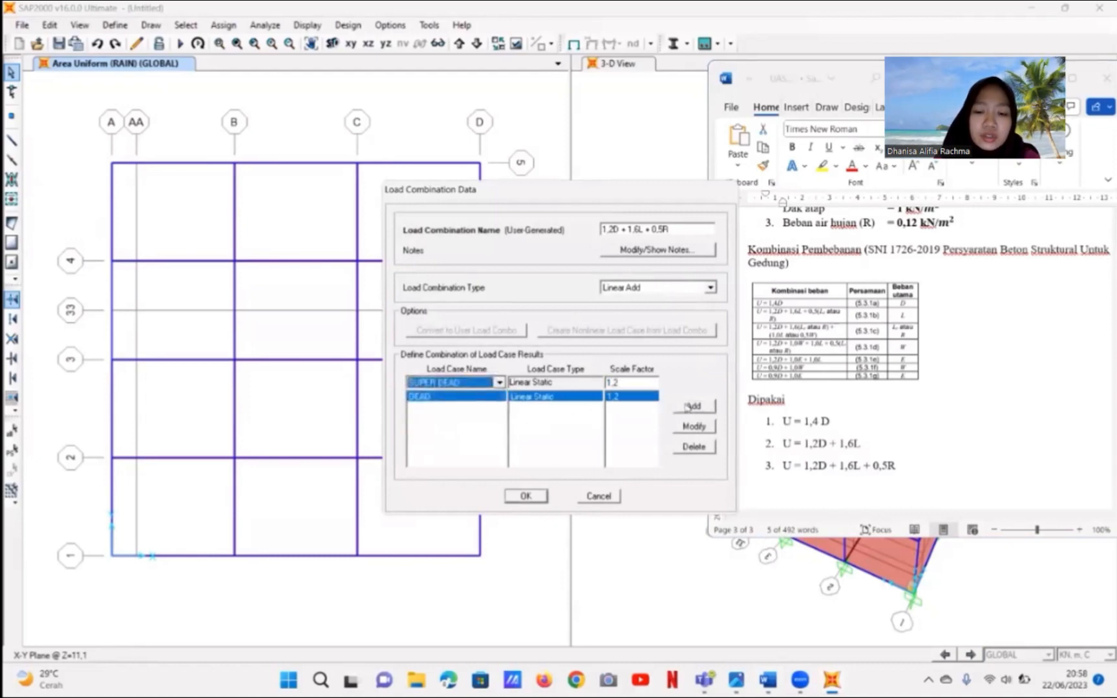
left_click(691, 406)
- Add the LIVE load case to the 1,2D + 1,6L + 0,5R combination with scale factor 1,6
left_click(500, 383)
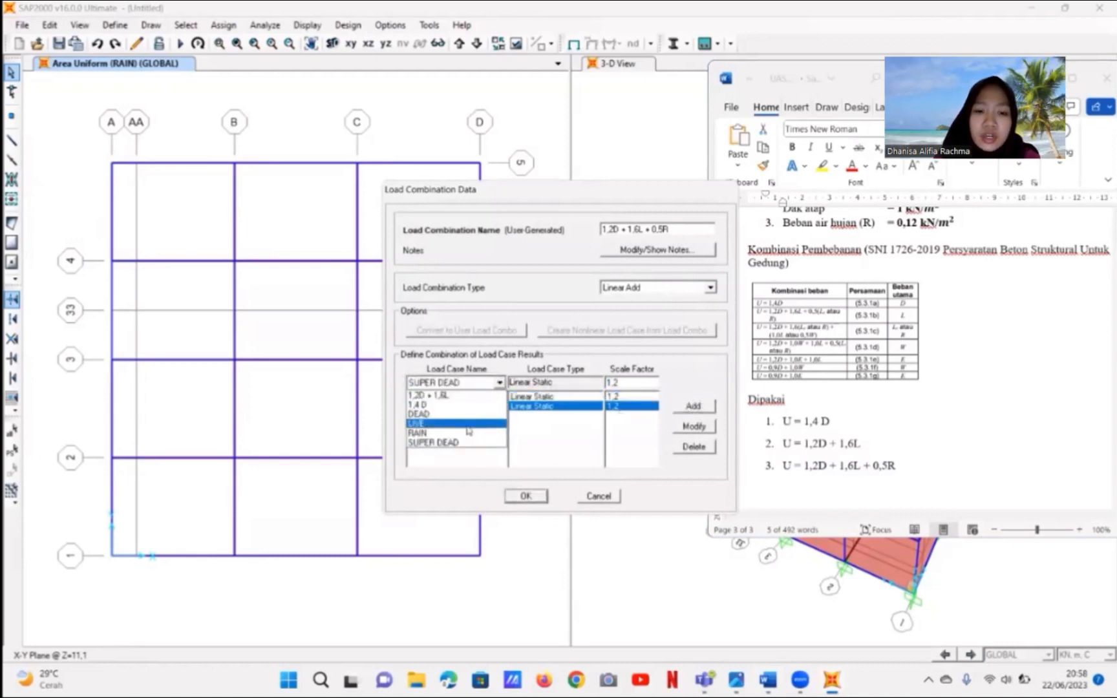
left_click(456, 423)
left_click(627, 382)
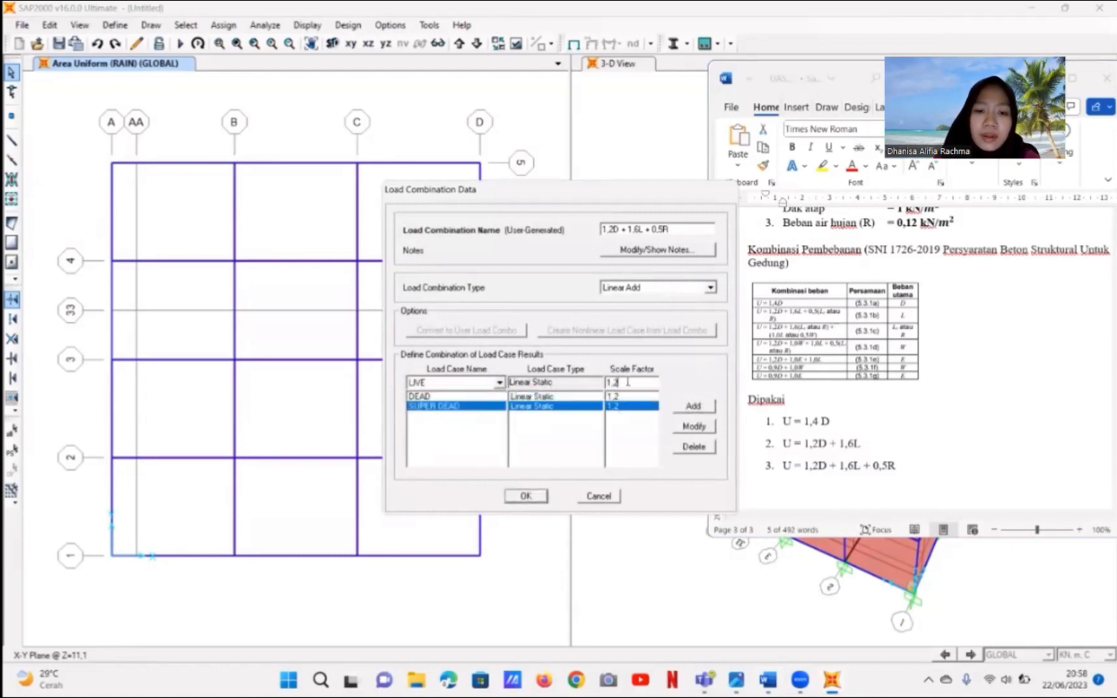
left_click(693, 406)
- Add the RAIN load case with scale factor 0,5 to the 1,2D + 1,6L + 0,5R combination and save the load combinations
left_click(500, 382)
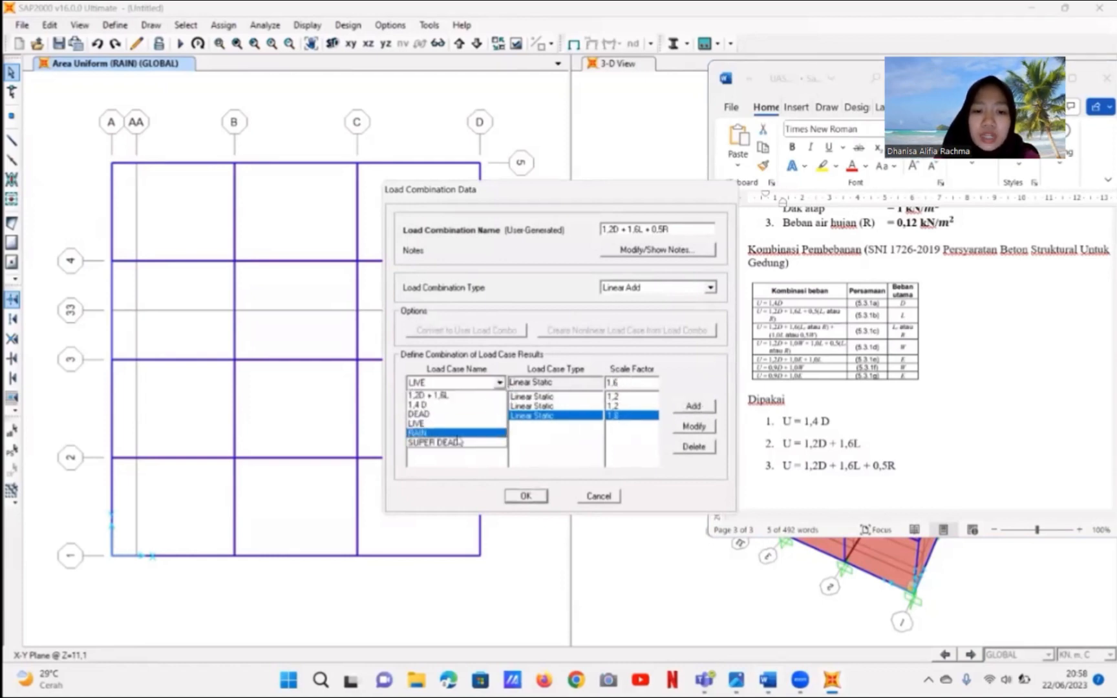
left_click(458, 433)
double_click(614, 383)
type("0,5")
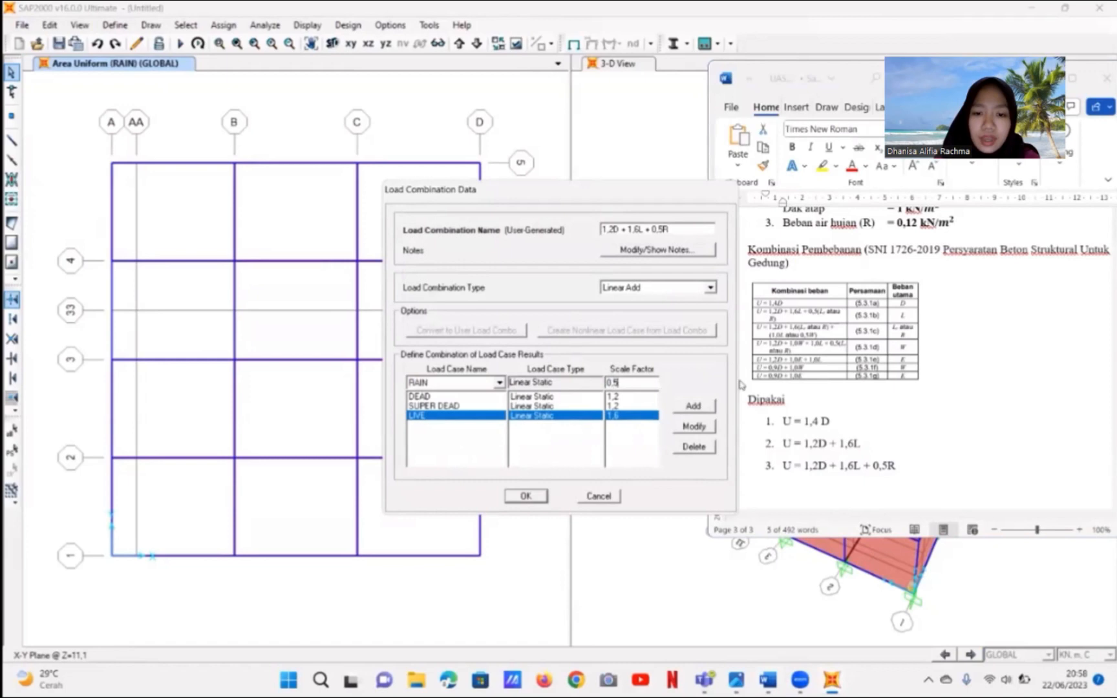
left_click(695, 406)
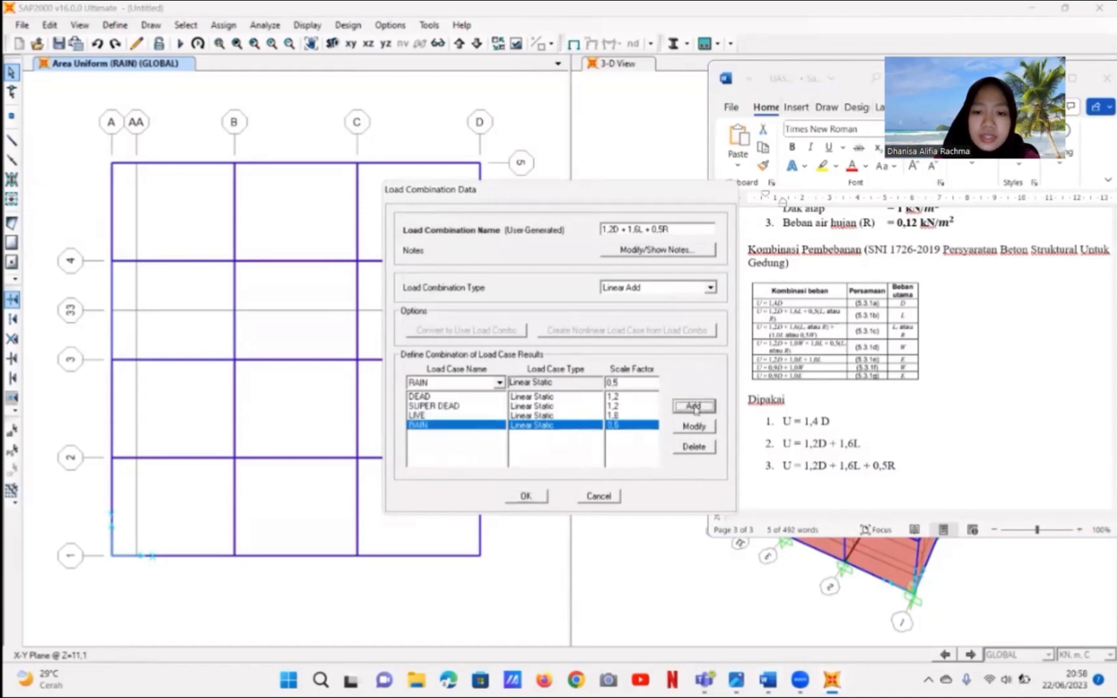
left_click(525, 496)
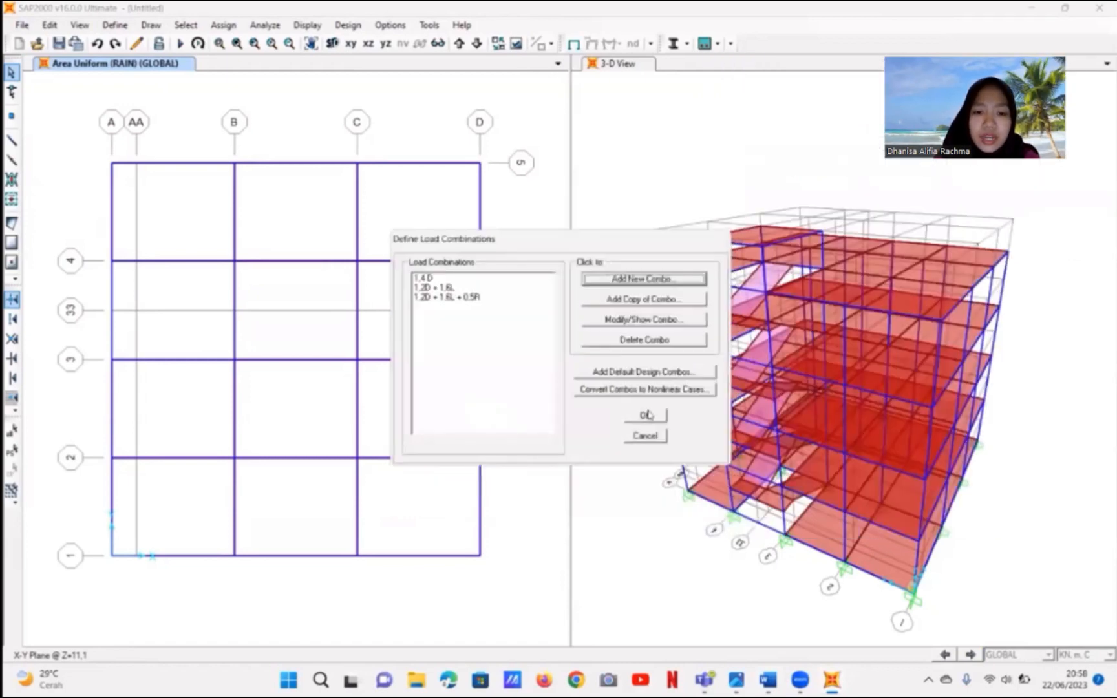
left_click(646, 415)
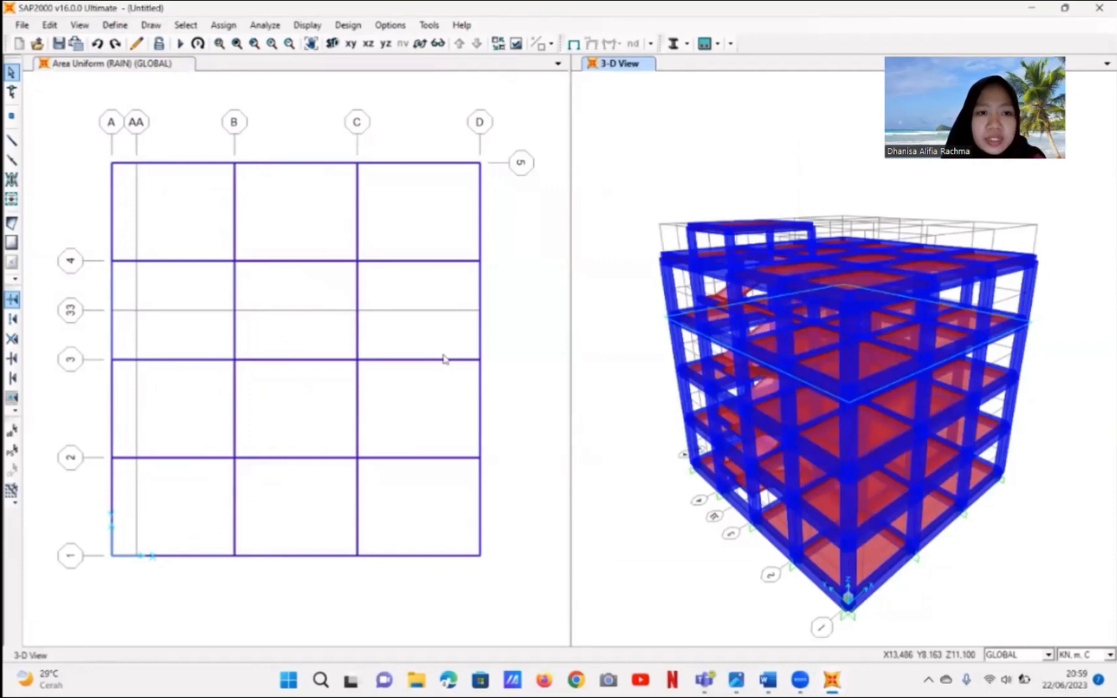
- Select all areas with the LANTAI section and divide each into 2 by 2 objects
left_click(482, 336)
left_click(481, 336)
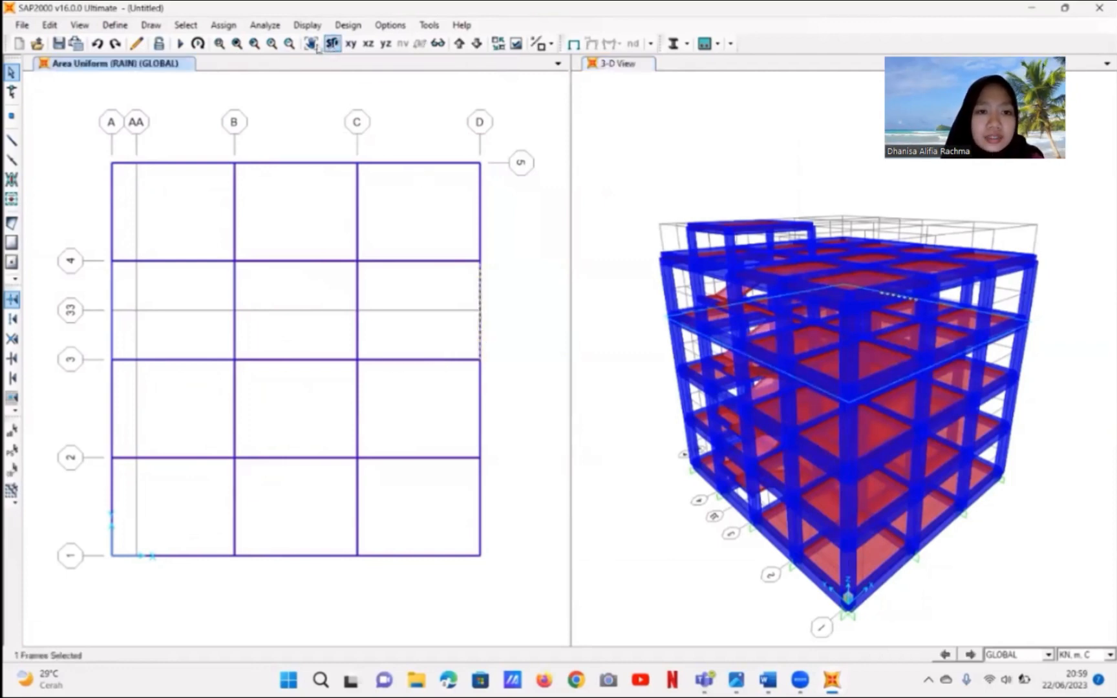
left_click(185, 25)
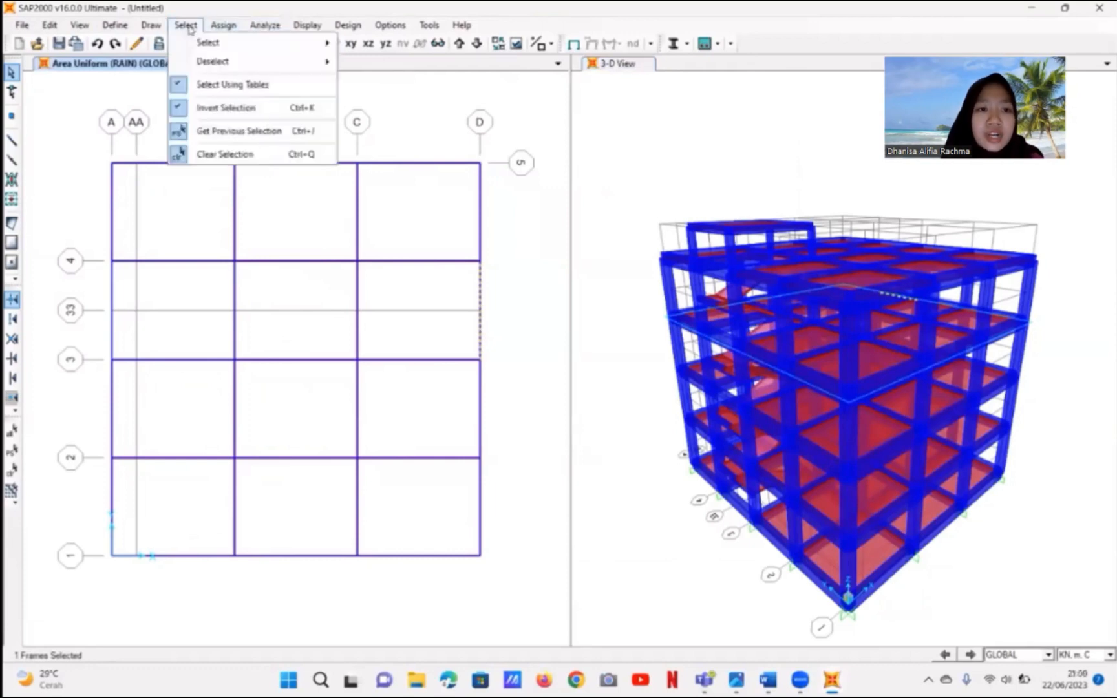
mouse_move(298, 51)
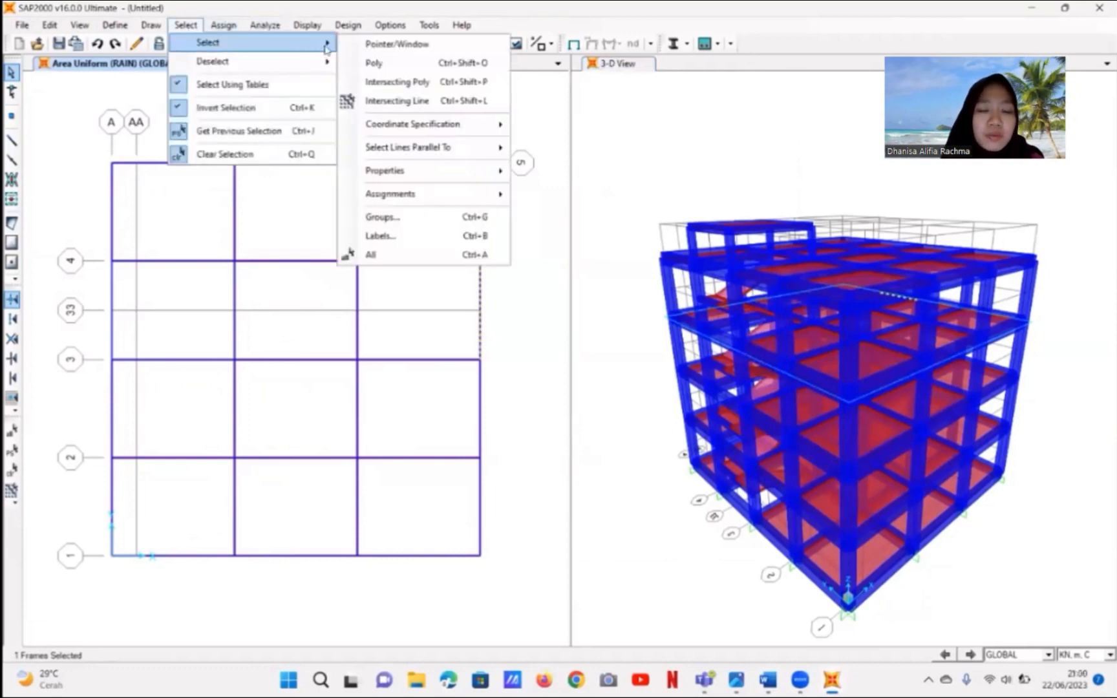
mouse_move(463, 173)
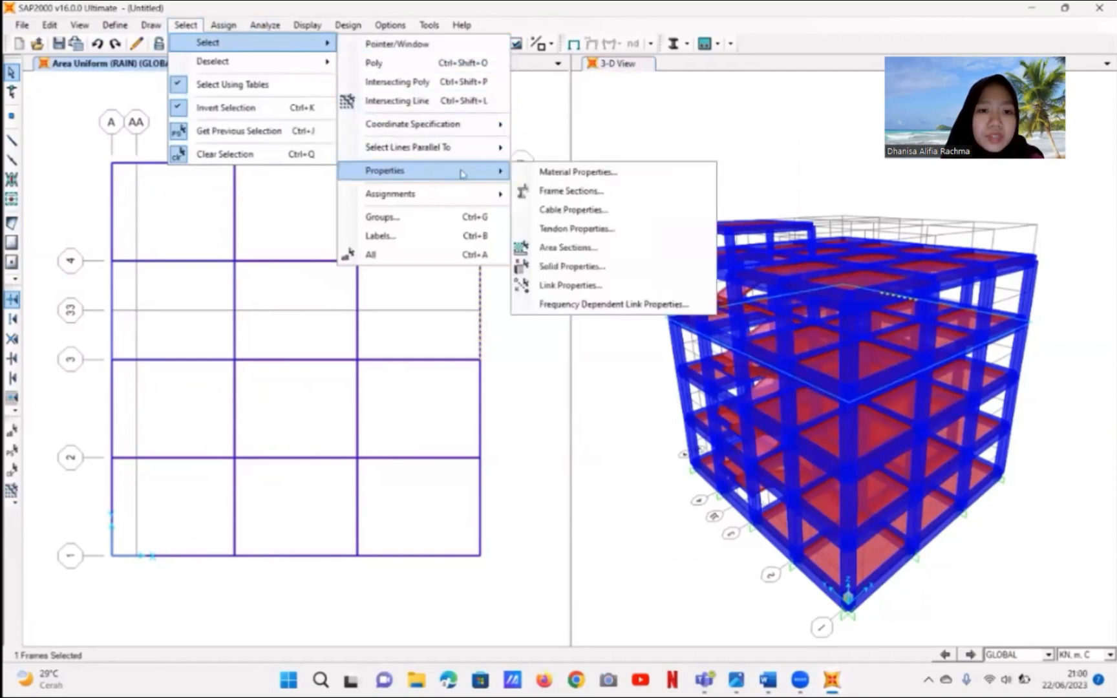
left_click(578, 249)
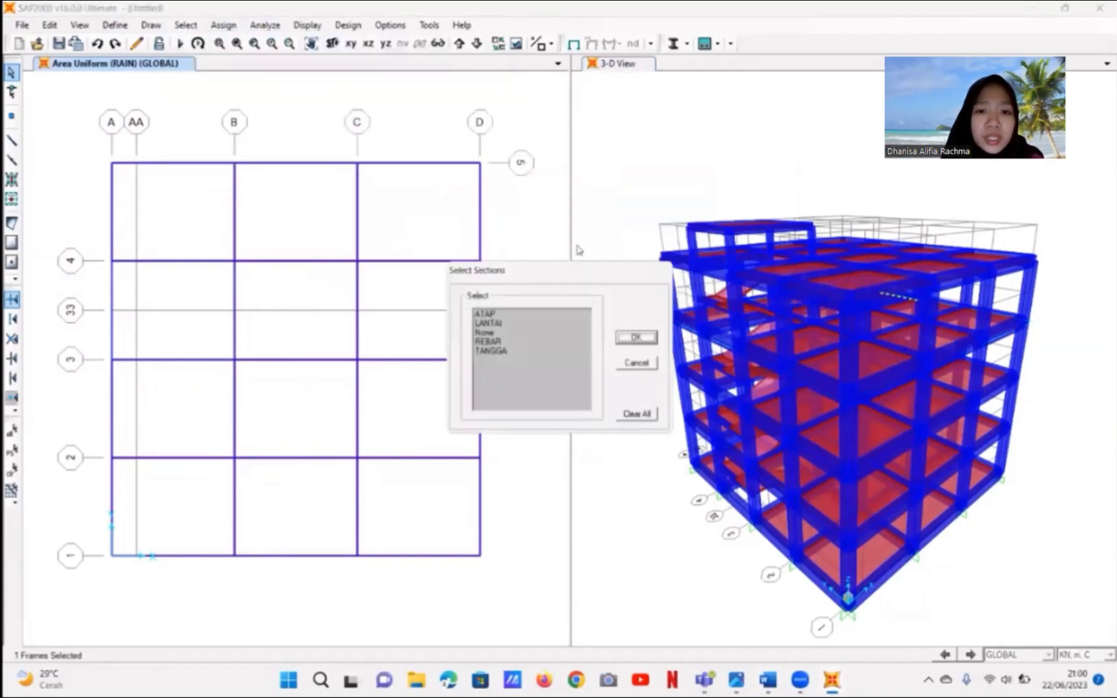
left_click(503, 324)
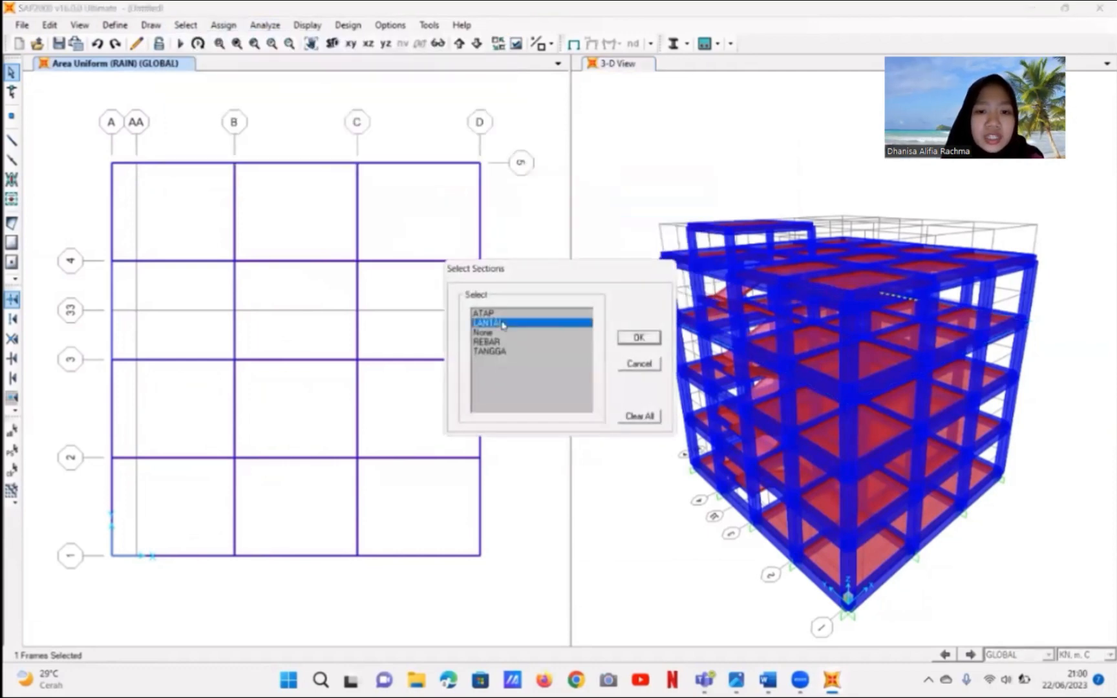
left_click(639, 340)
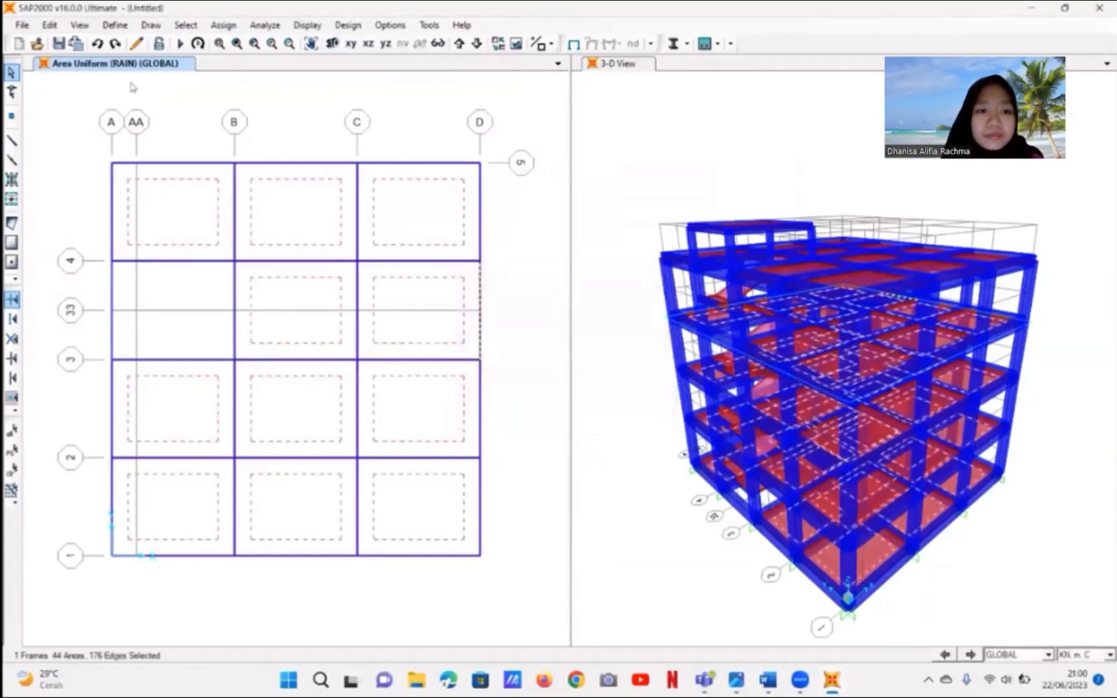
left_click(49, 24)
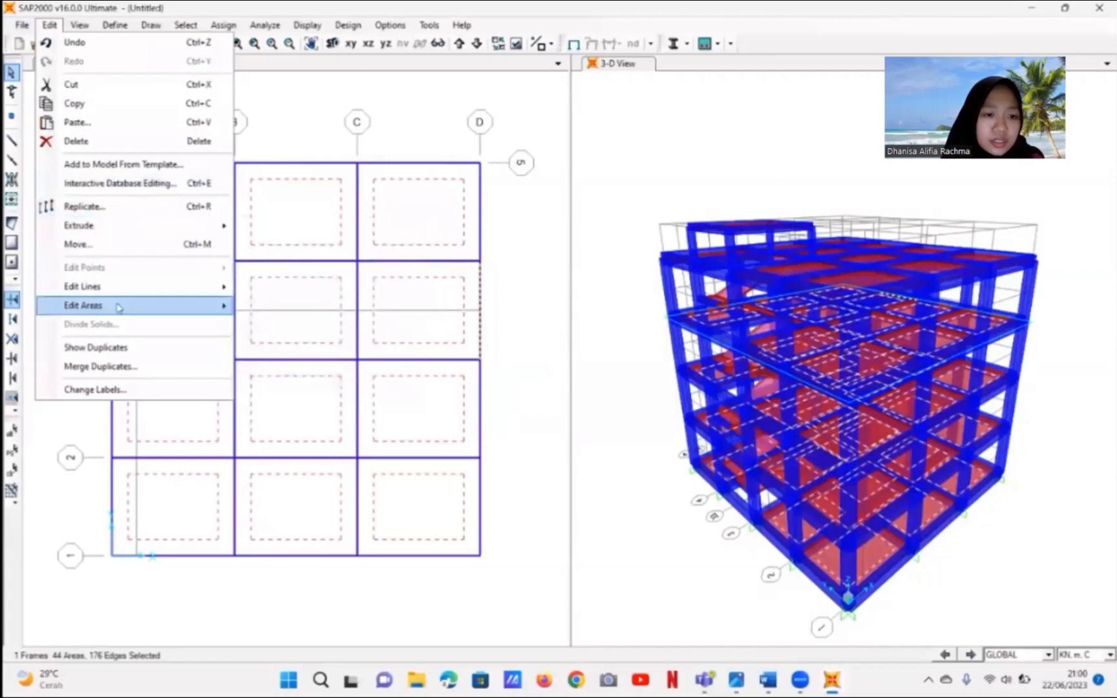
mouse_move(212, 306)
left_click(295, 310)
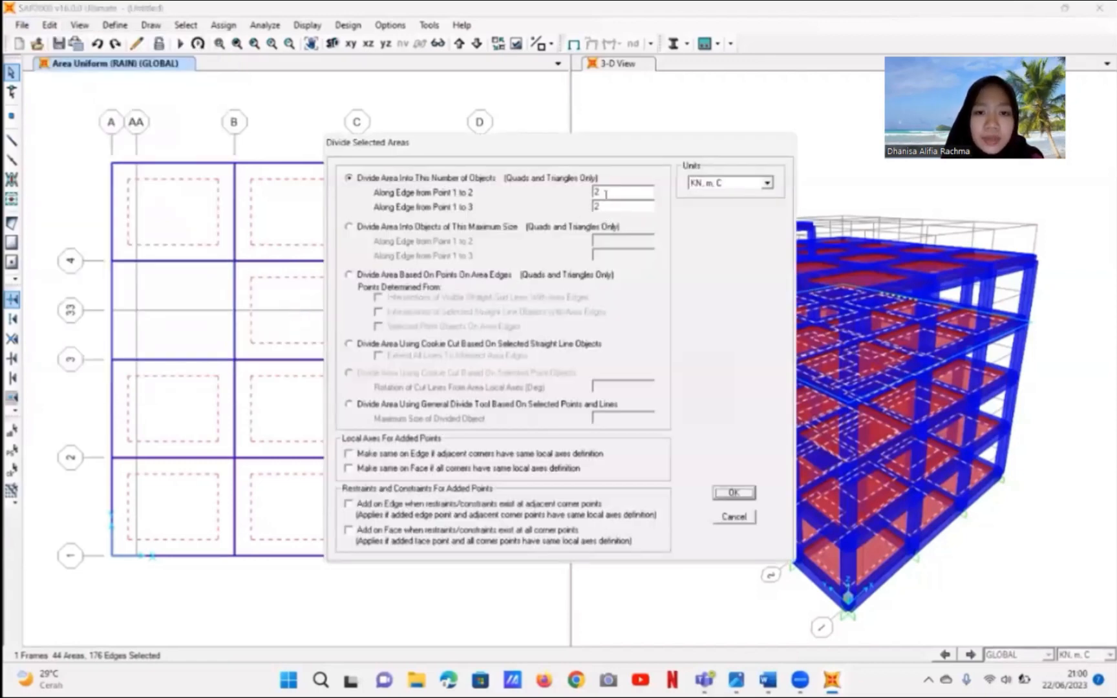
left_click(734, 493)
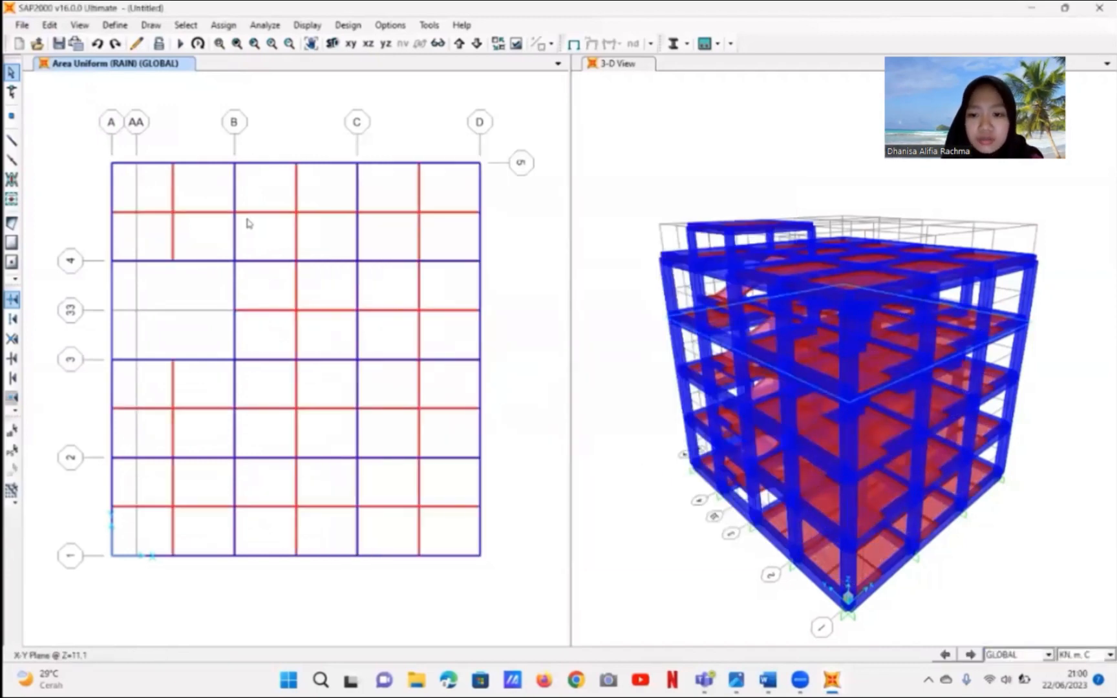
- Select all areas with the ATAP section and divide each into 2 by 2 objects
left_click(187, 25)
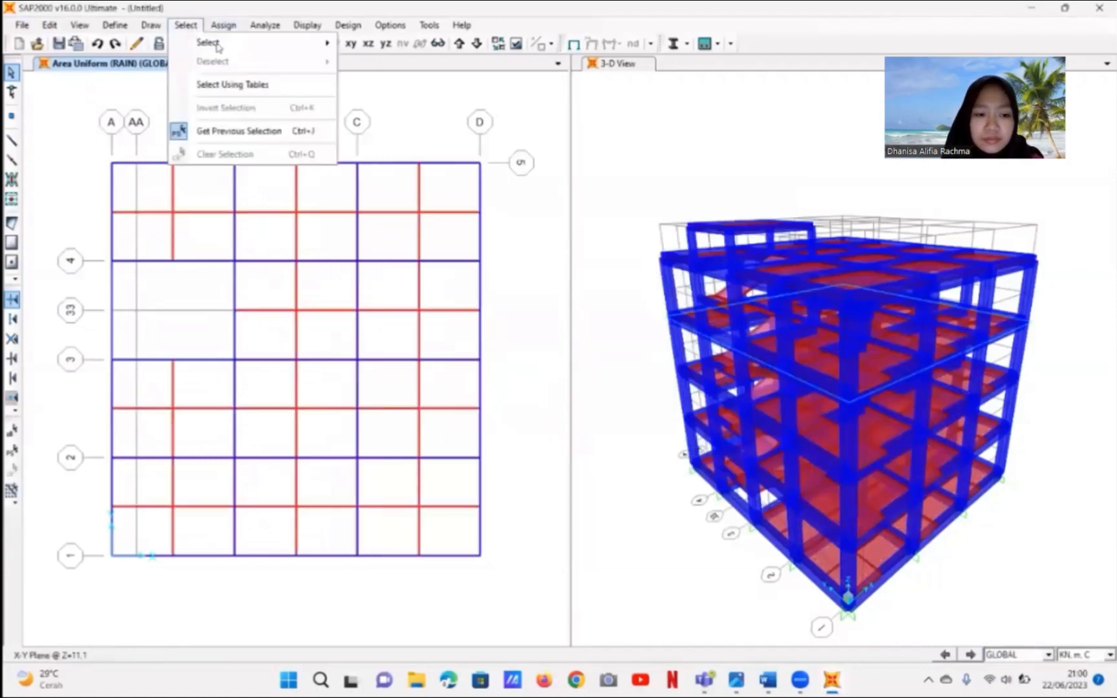
mouse_move(220, 46)
mouse_move(430, 176)
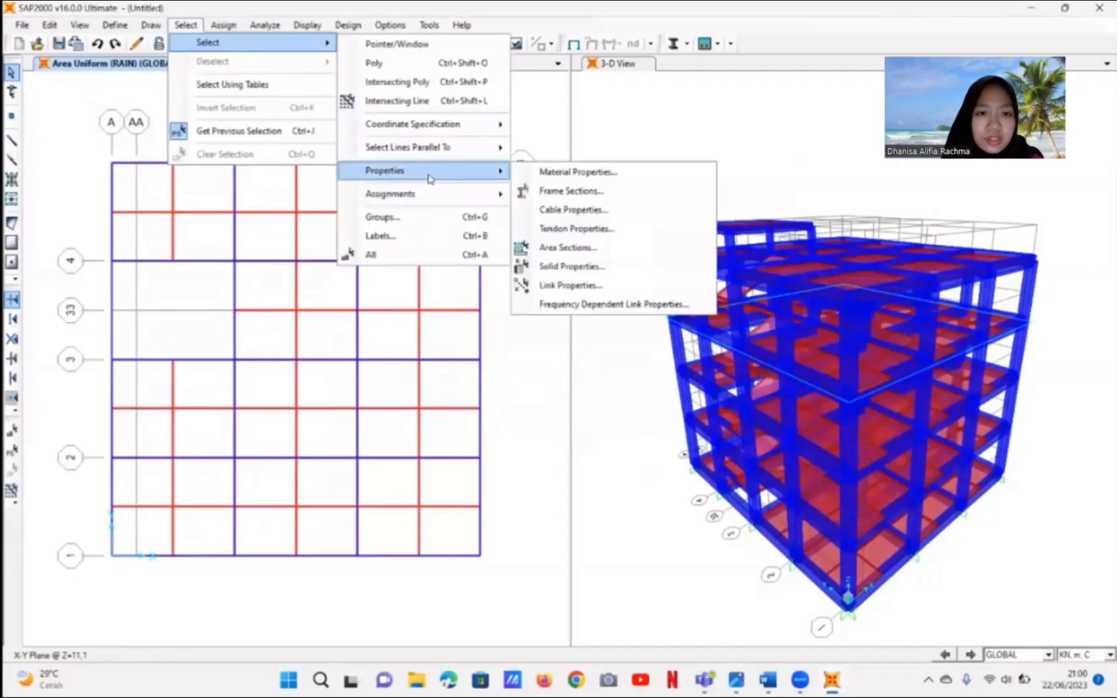
left_click(570, 247)
left_click(489, 315)
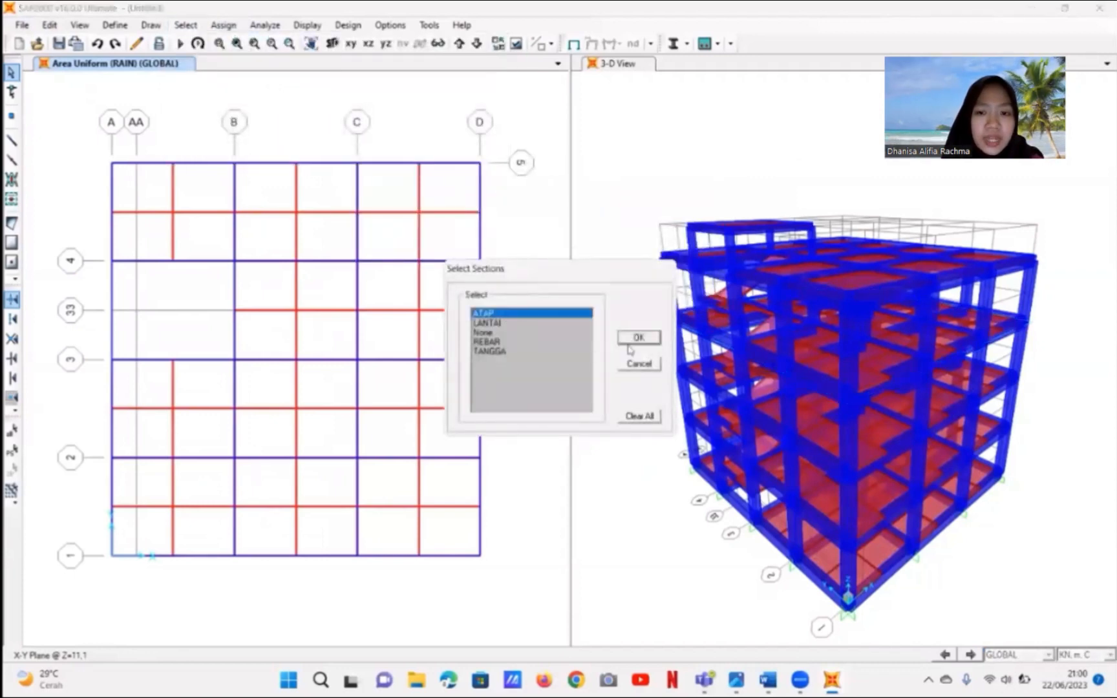
left_click(639, 338)
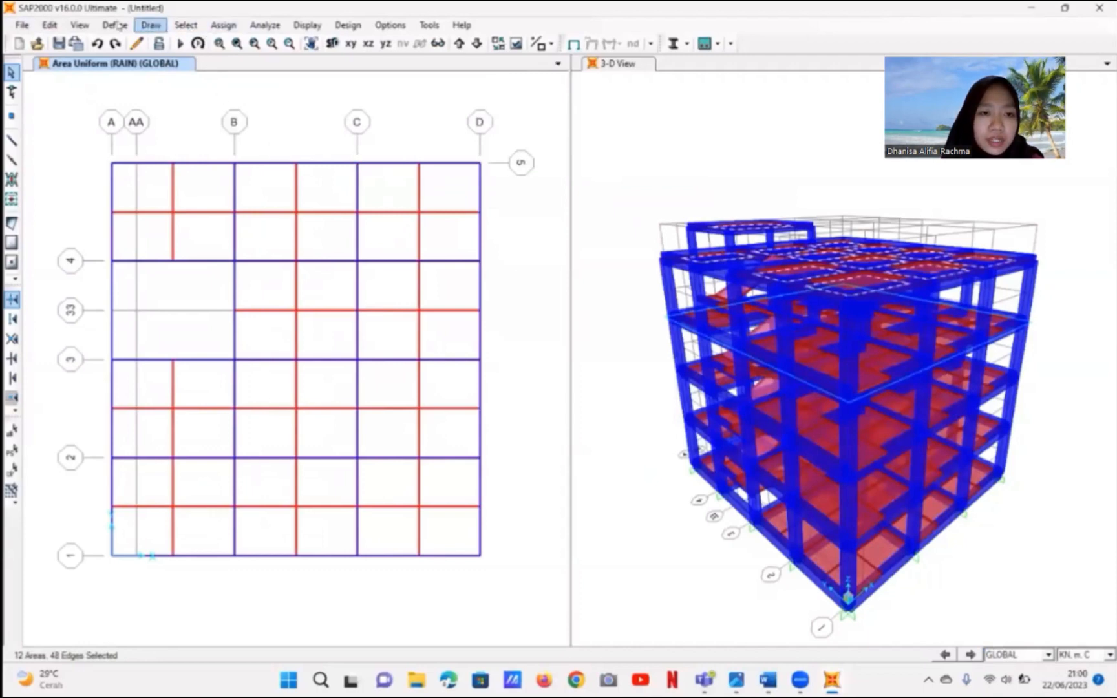
left_click(47, 28)
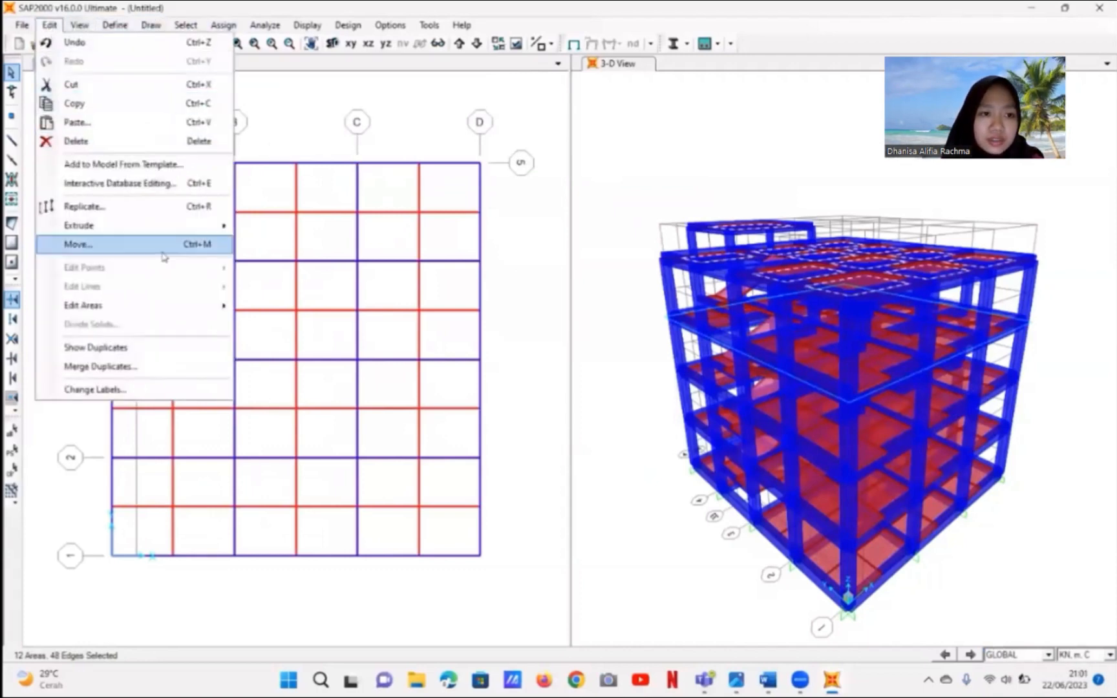
mouse_move(213, 311)
left_click(283, 309)
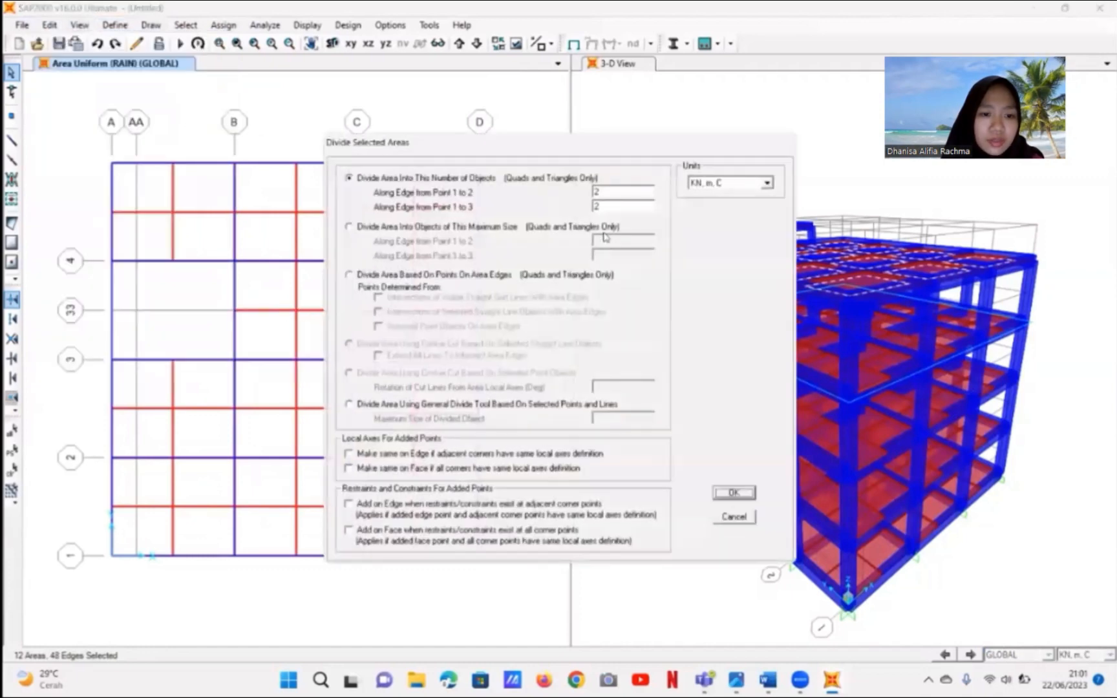
left_click(720, 494)
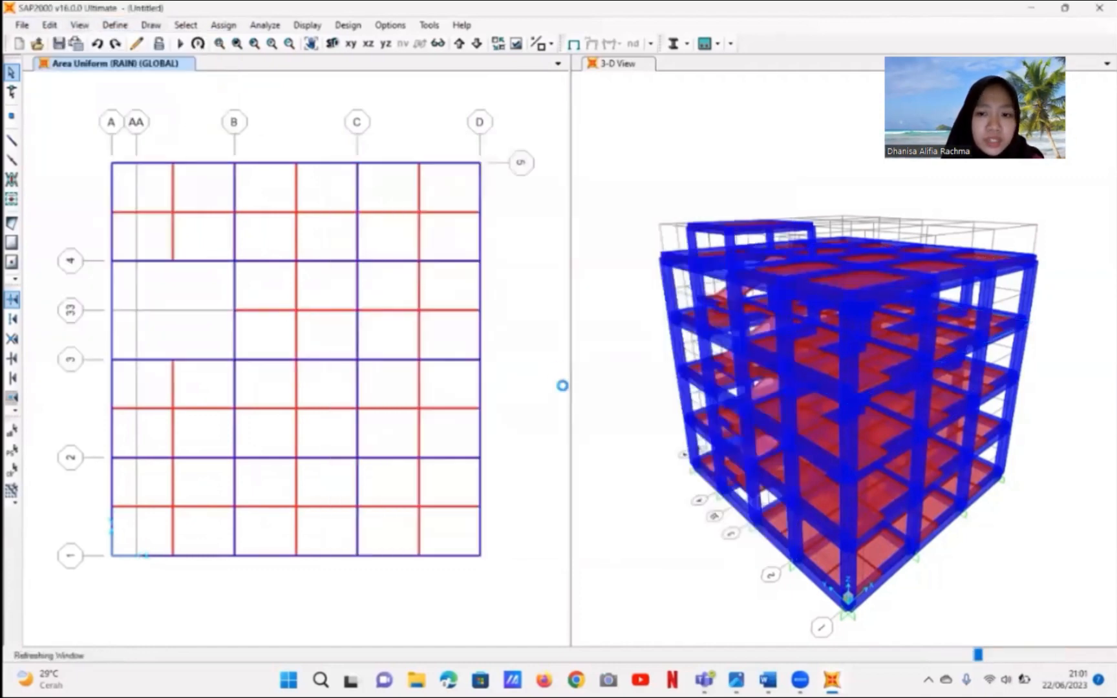
- Select all areas with the TANGGA section and divide them, using 1 object along the edge from point 1 to 2
left_click(185, 27)
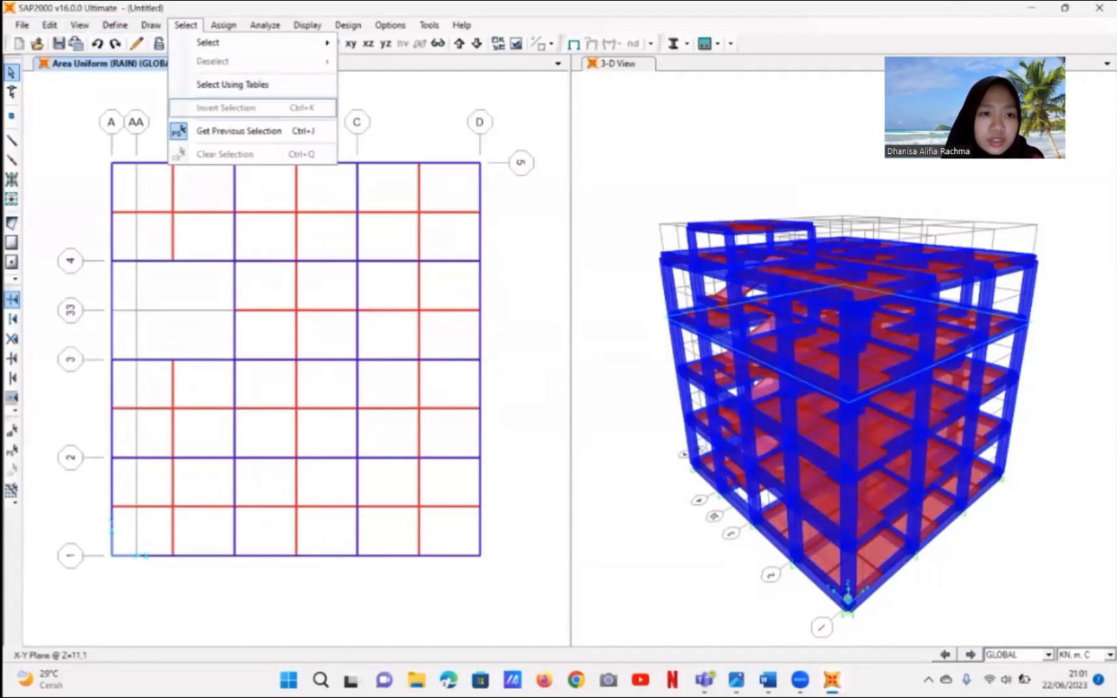
mouse_move(236, 45)
mouse_move(432, 175)
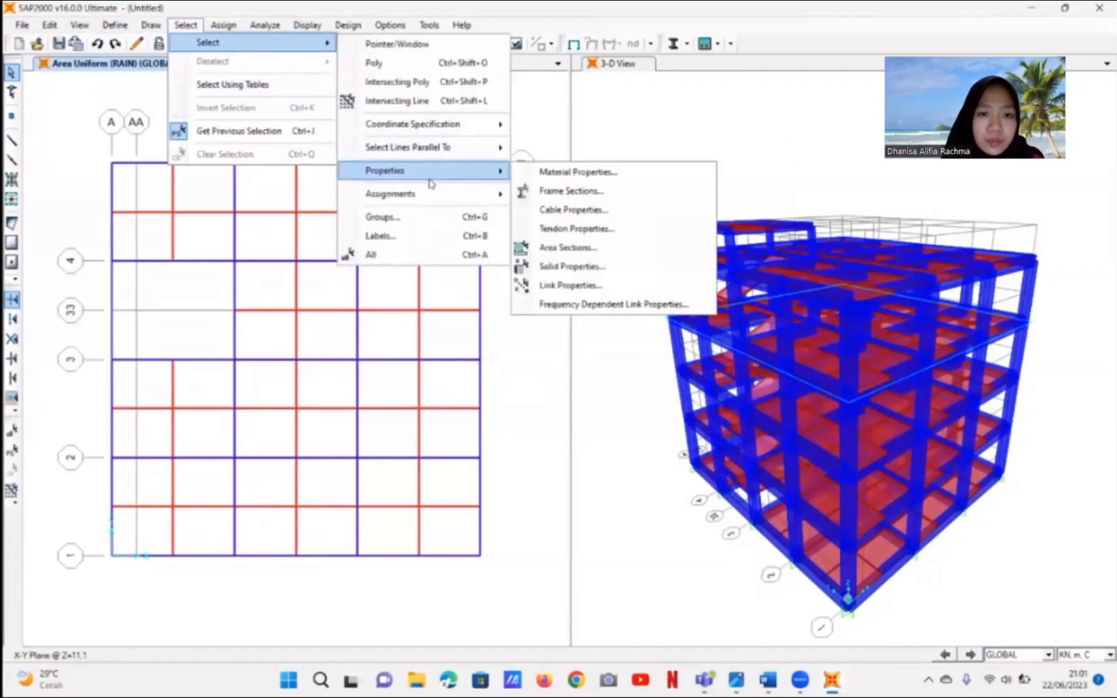
left_click(562, 248)
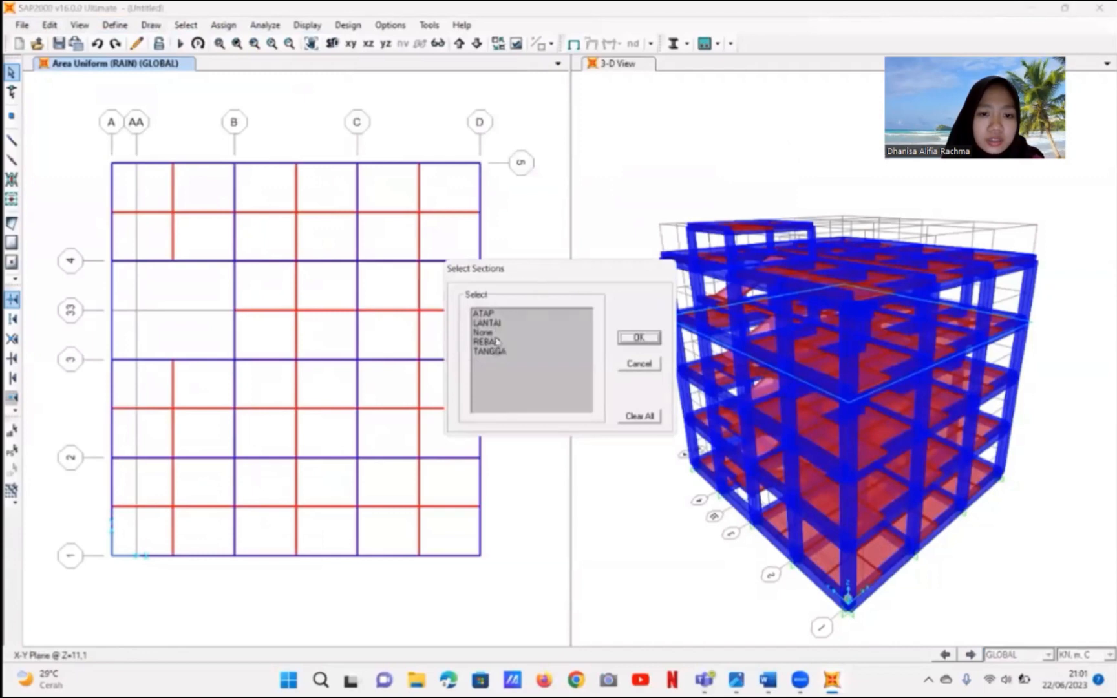
left_click(499, 352)
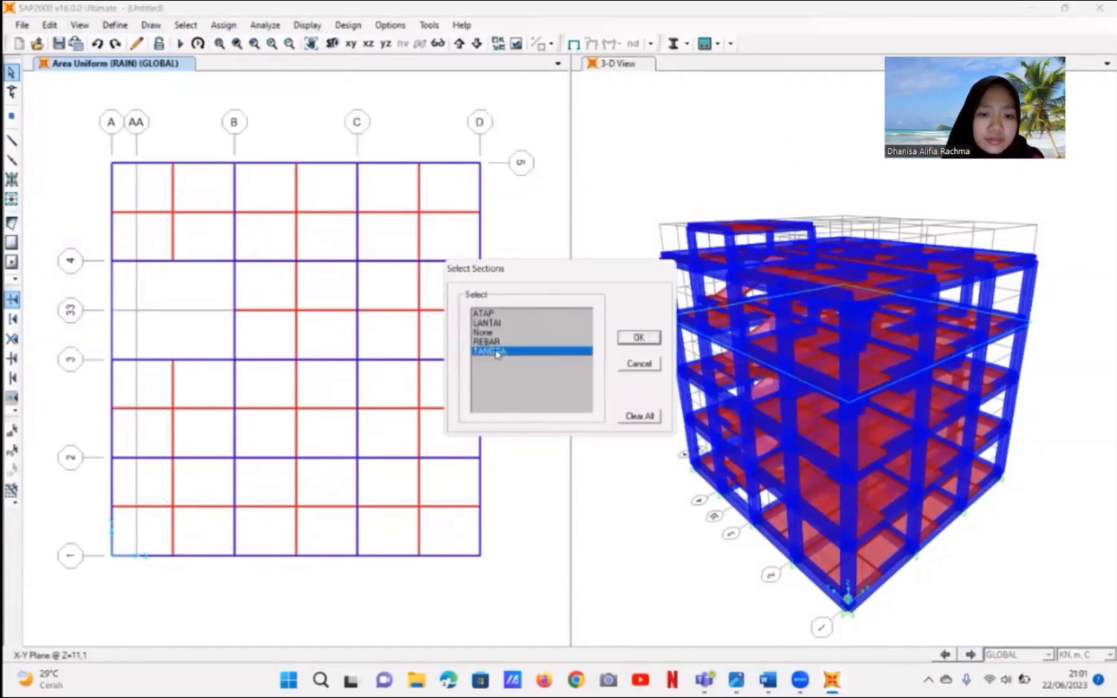
left_click(639, 337)
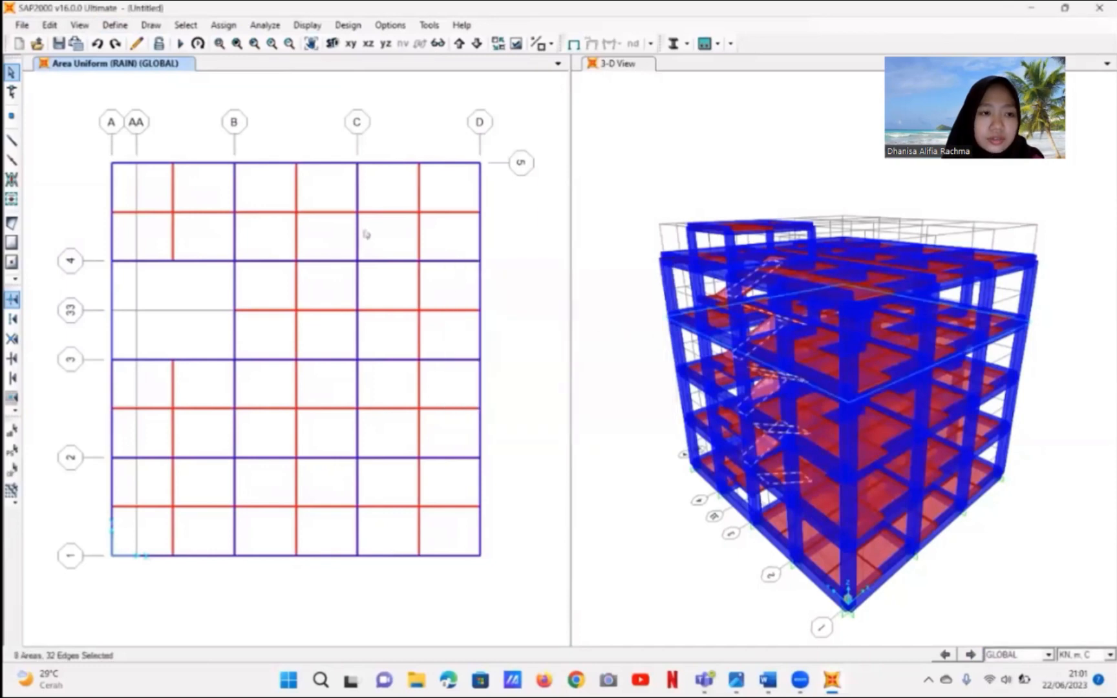
left_click(50, 25)
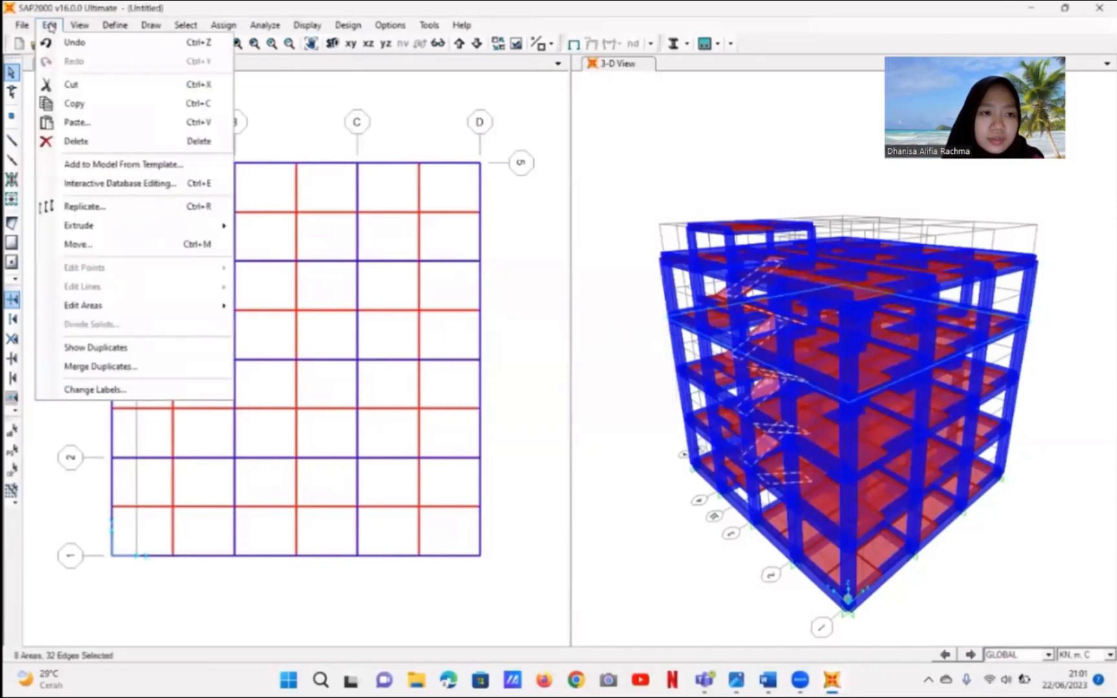
mouse_move(137, 309)
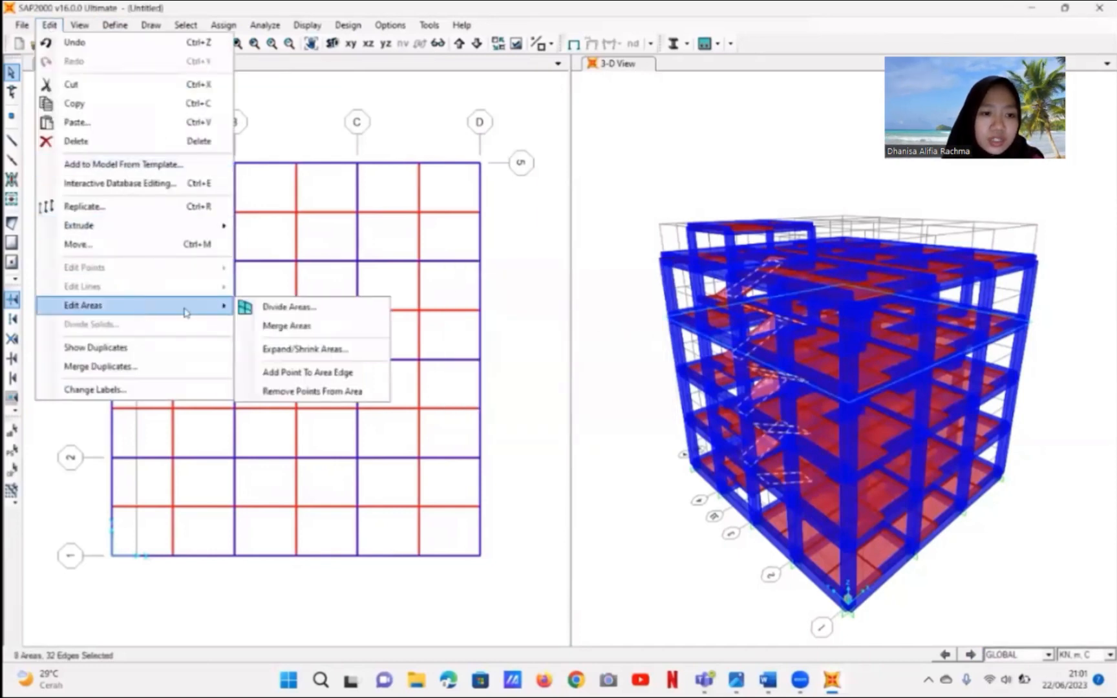
left_click(278, 308)
double_click(606, 193)
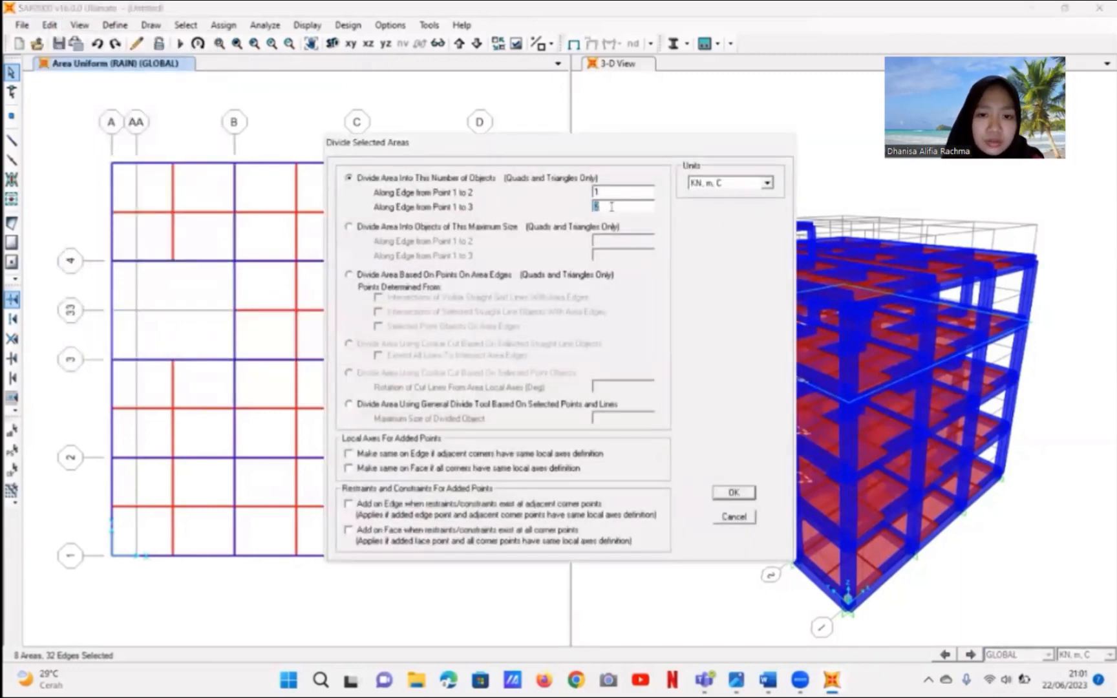
left_click(743, 496)
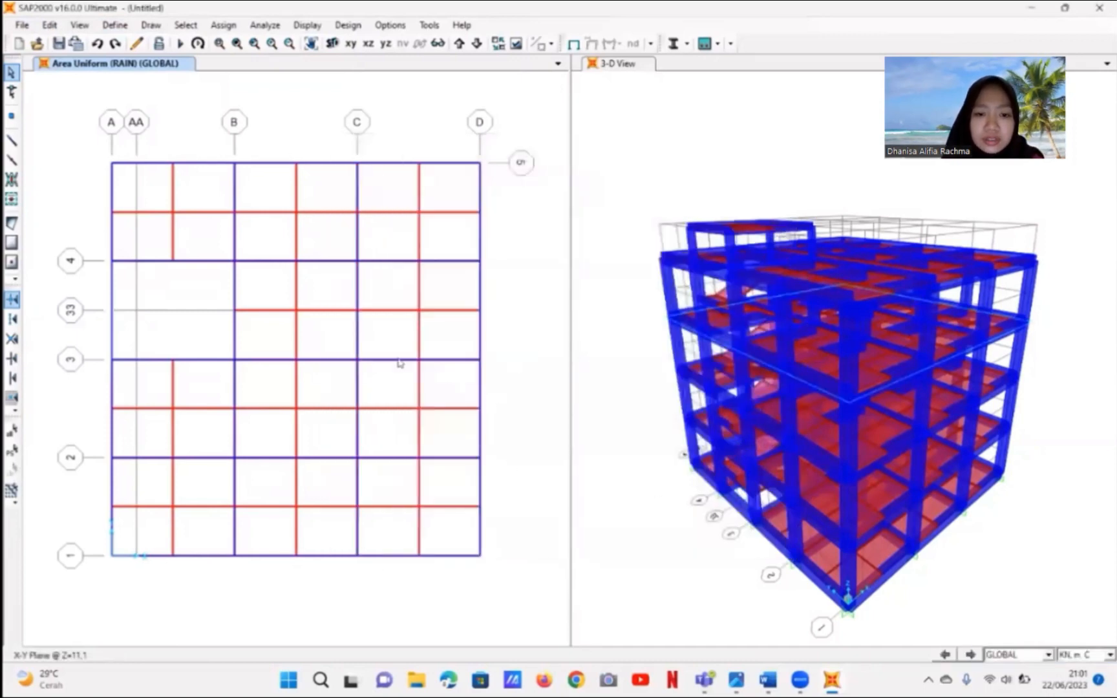
- Set the 3-D view's display to the Standard view type instead of the extruded one
left_click(634, 192)
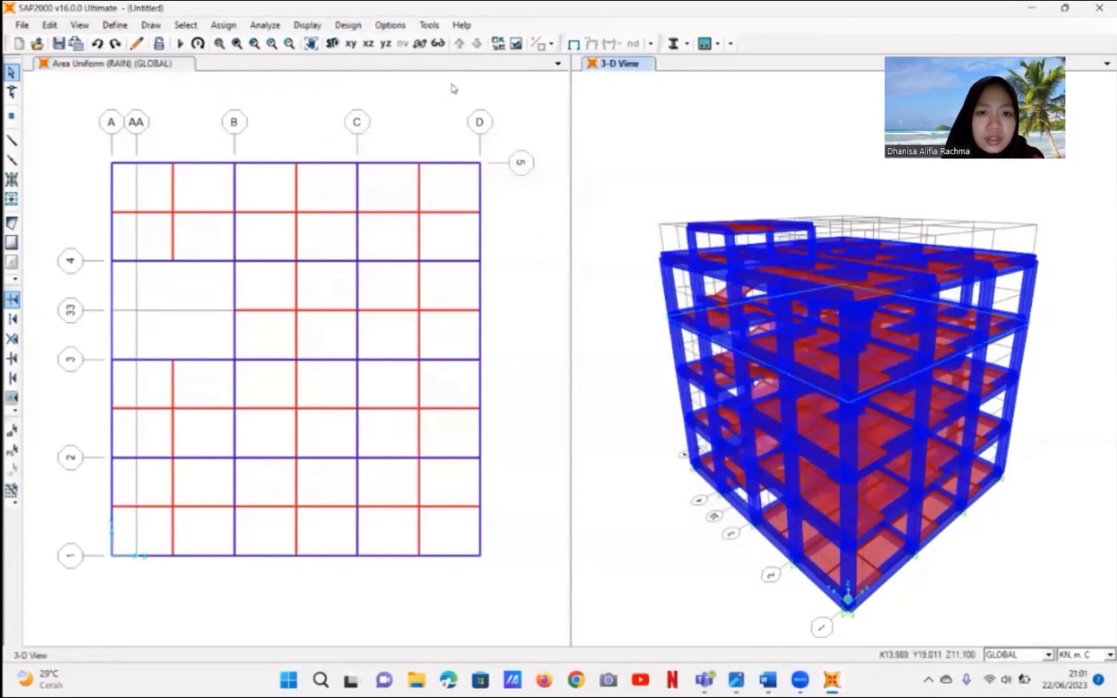
left_click(516, 43)
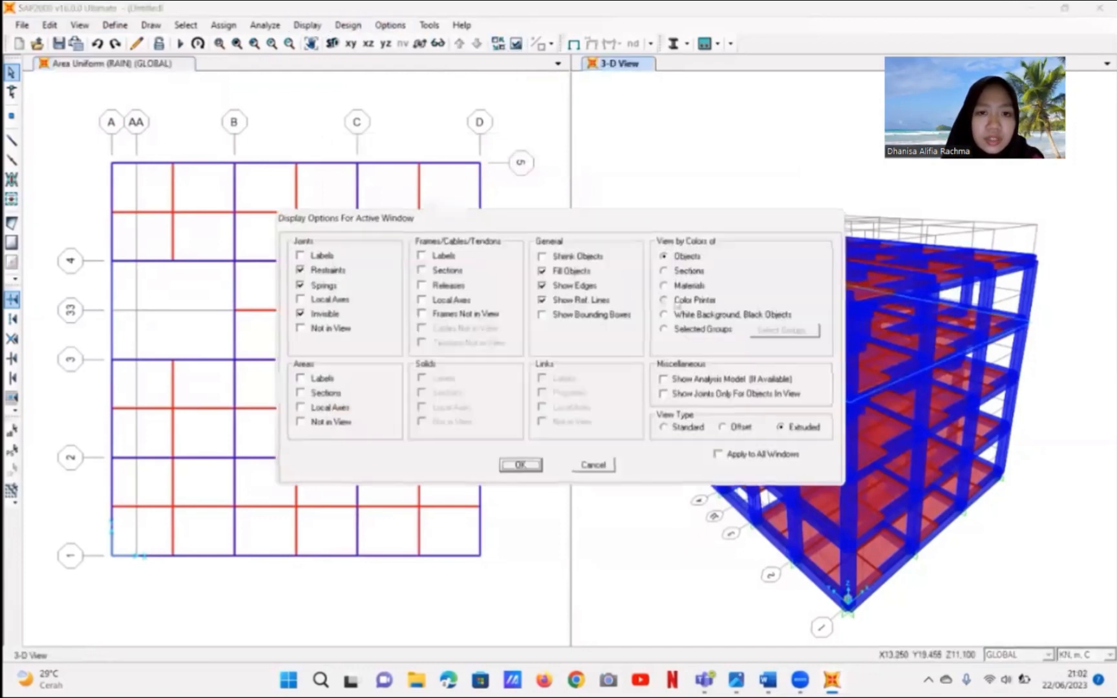
left_click(662, 428)
left_click(520, 464)
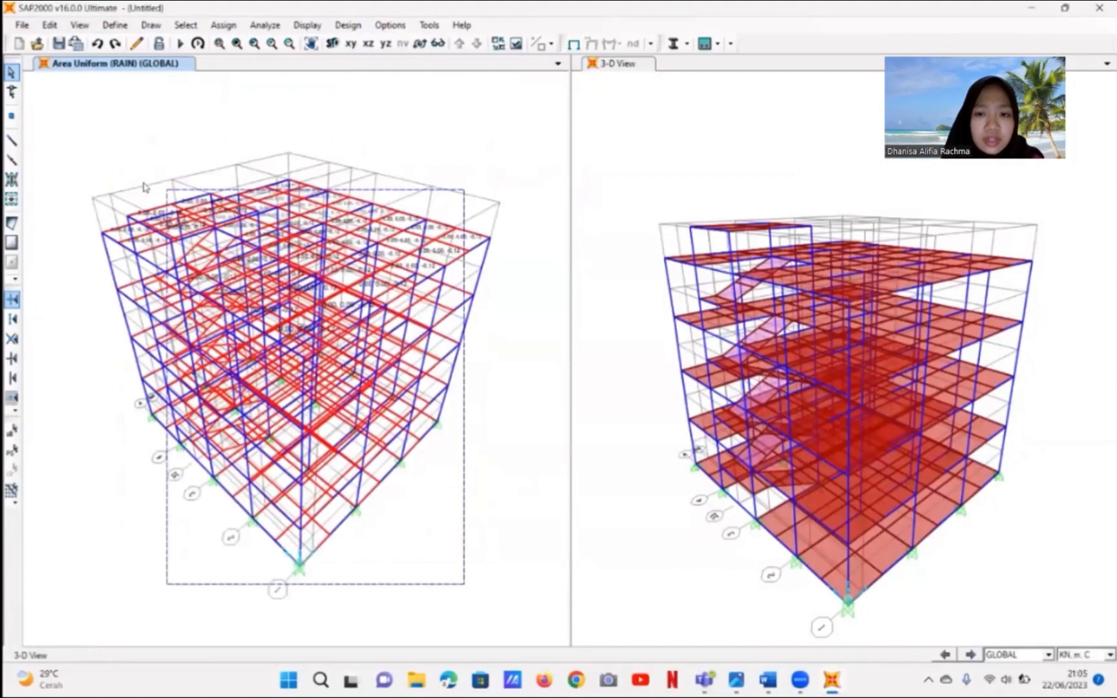
- Select the whole building model and assign frame output stations using the minimum number of stations option
left_click_drag(144, 187, 90, 144)
left_click_drag(544, 365, 544, 596)
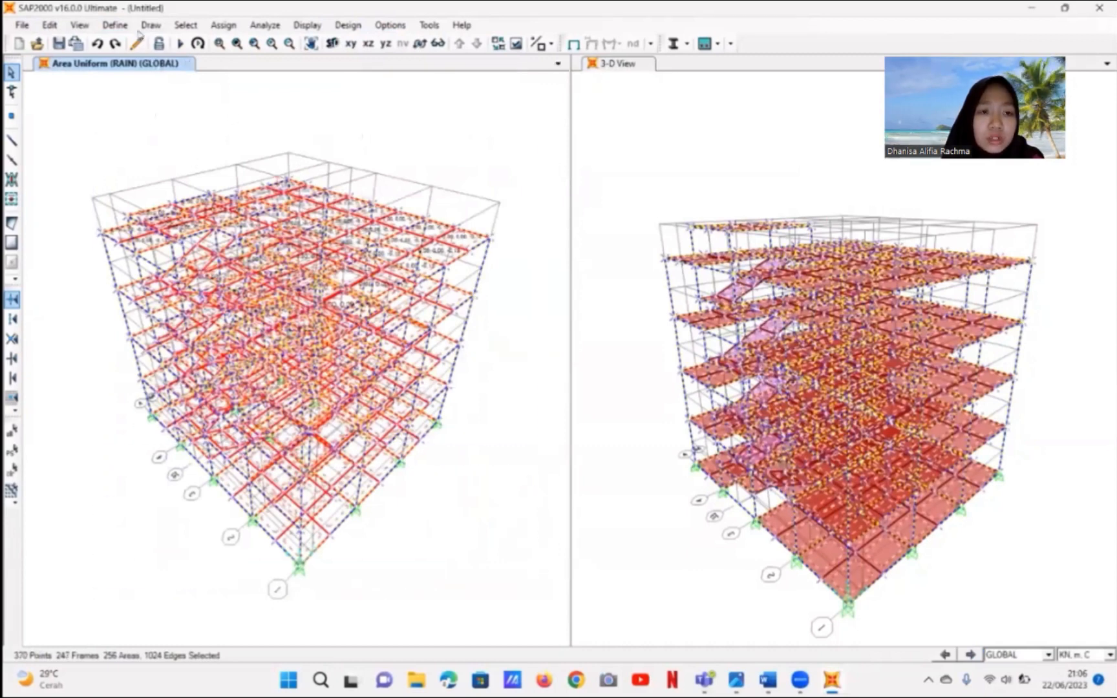
left_click(221, 25)
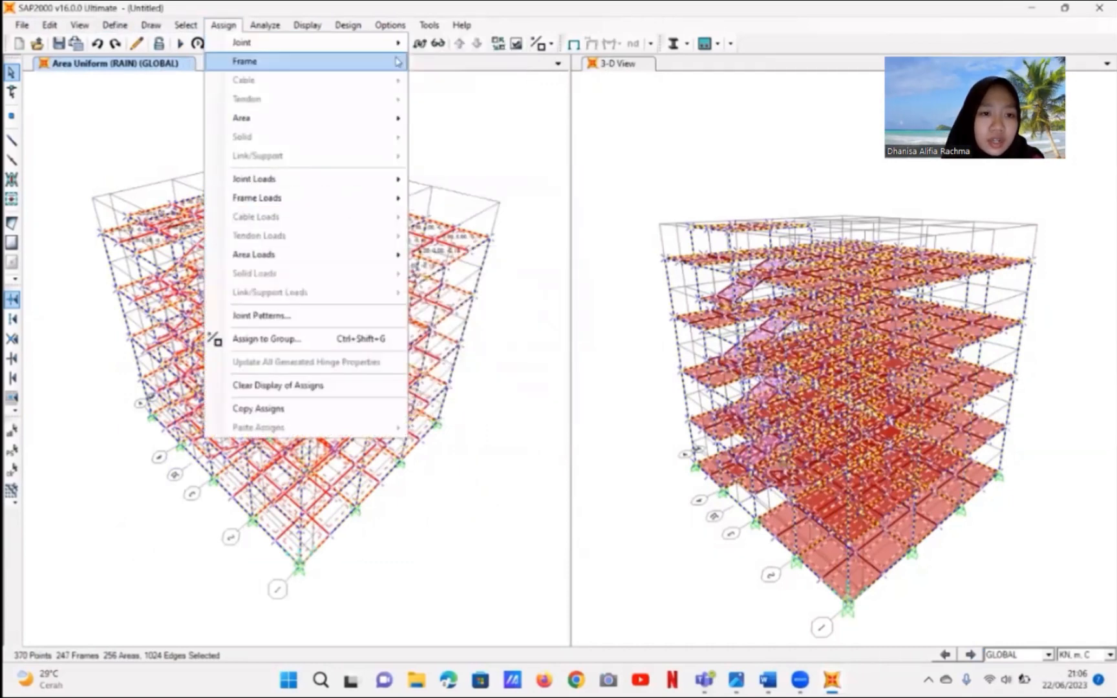
mouse_move(397, 62)
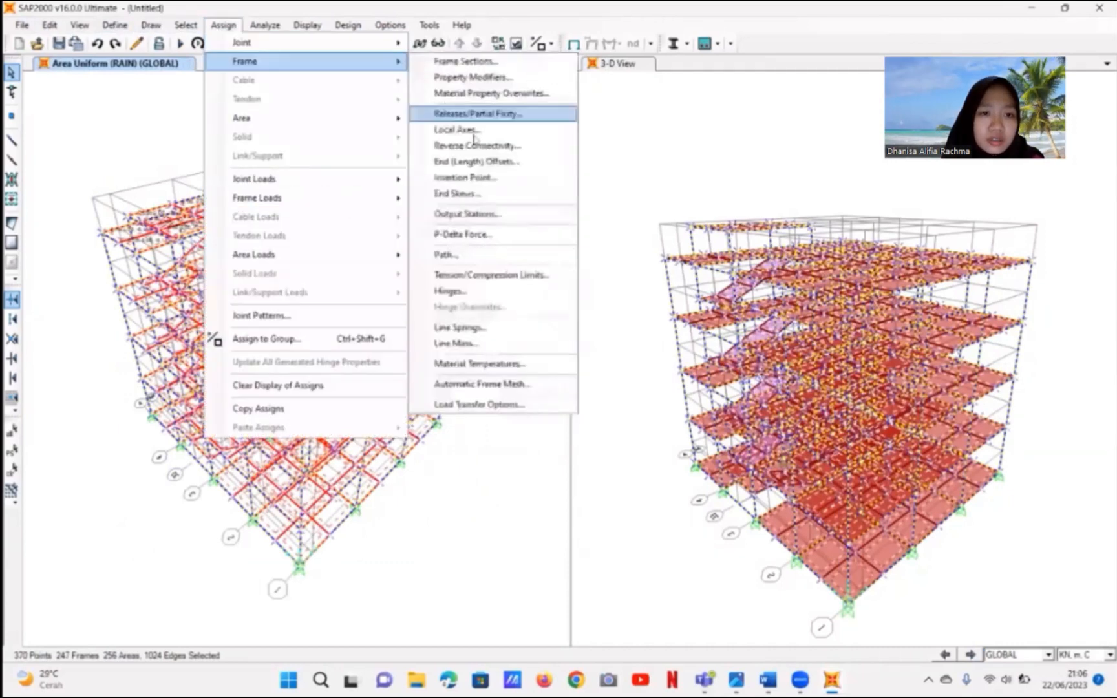
left_click(470, 214)
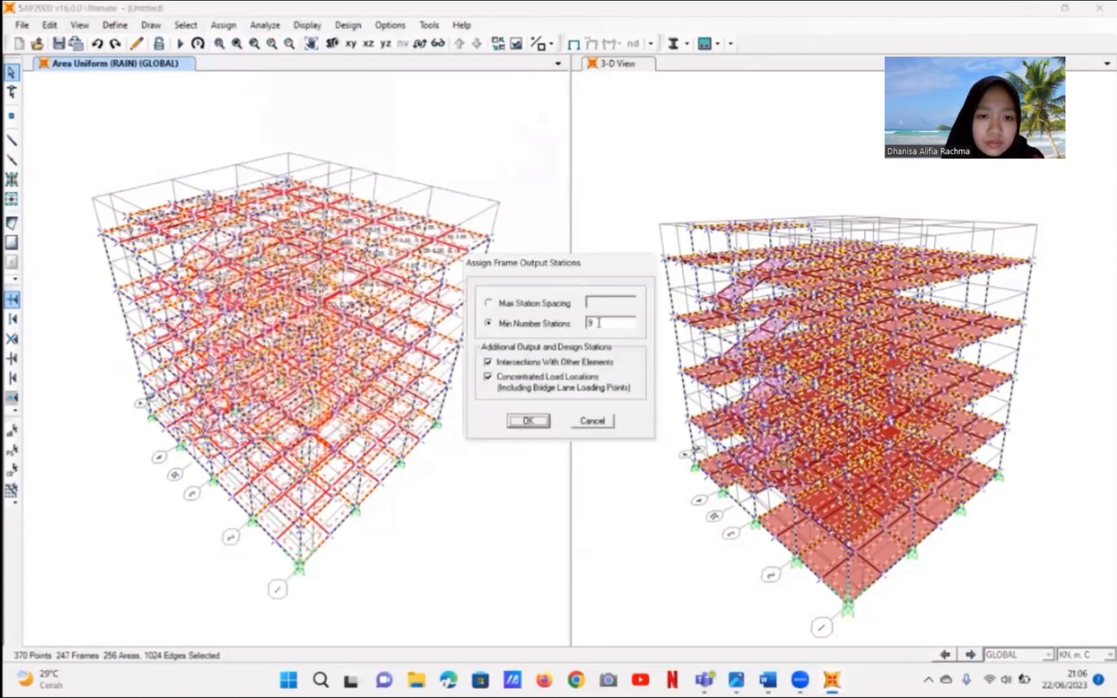
double_click(597, 322)
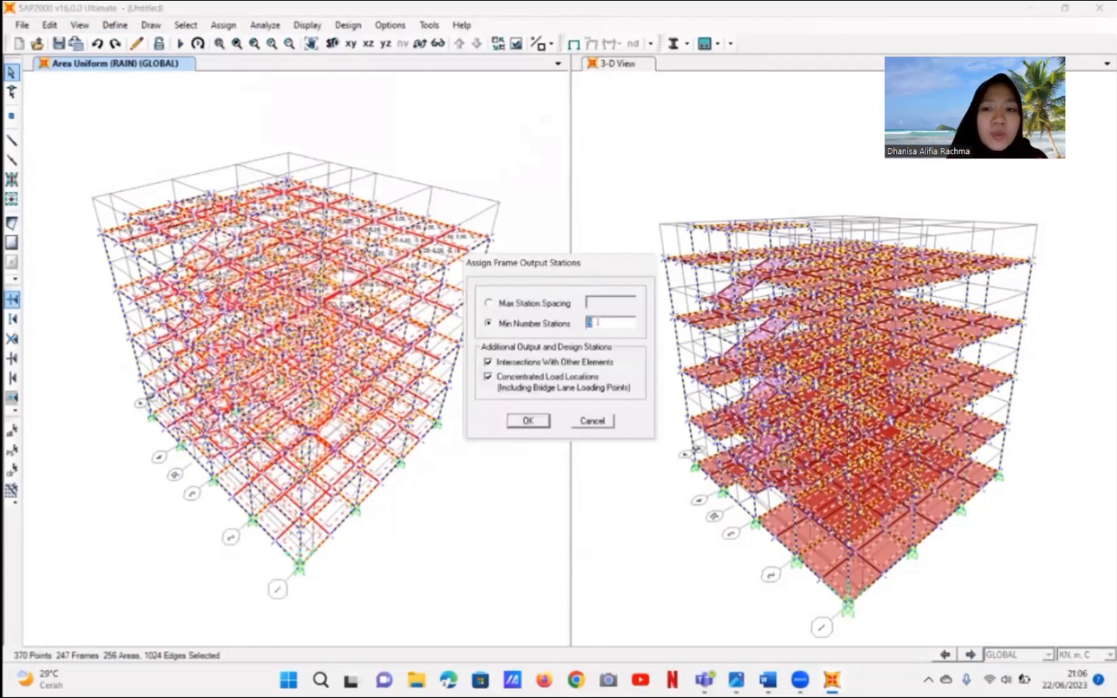
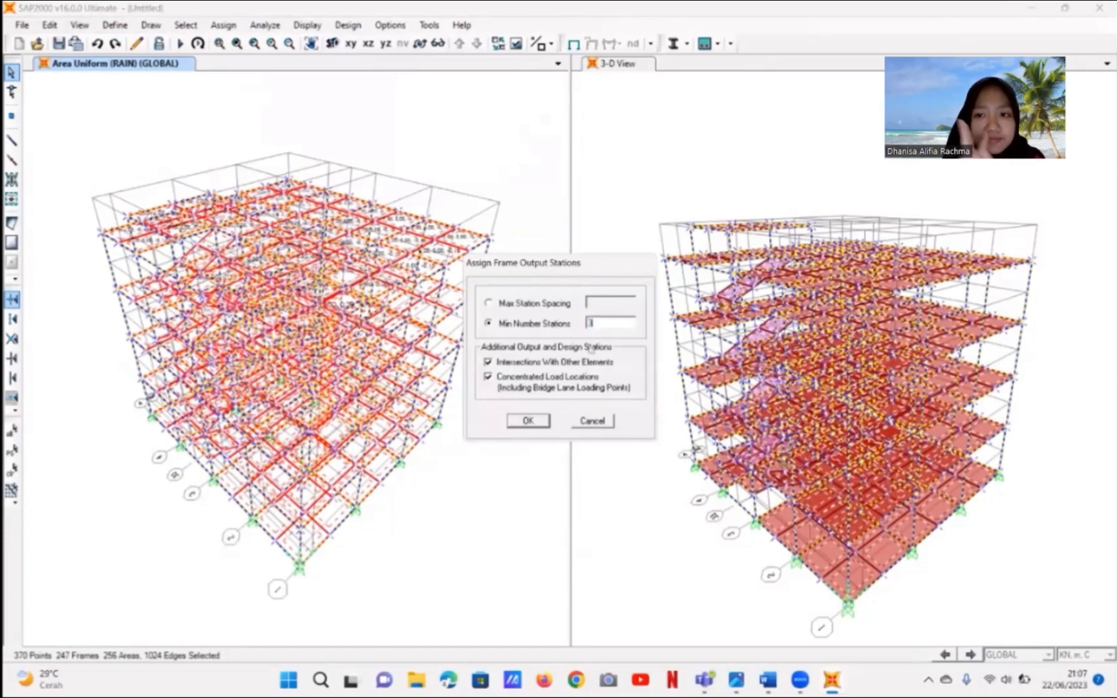
left_click(539, 423)
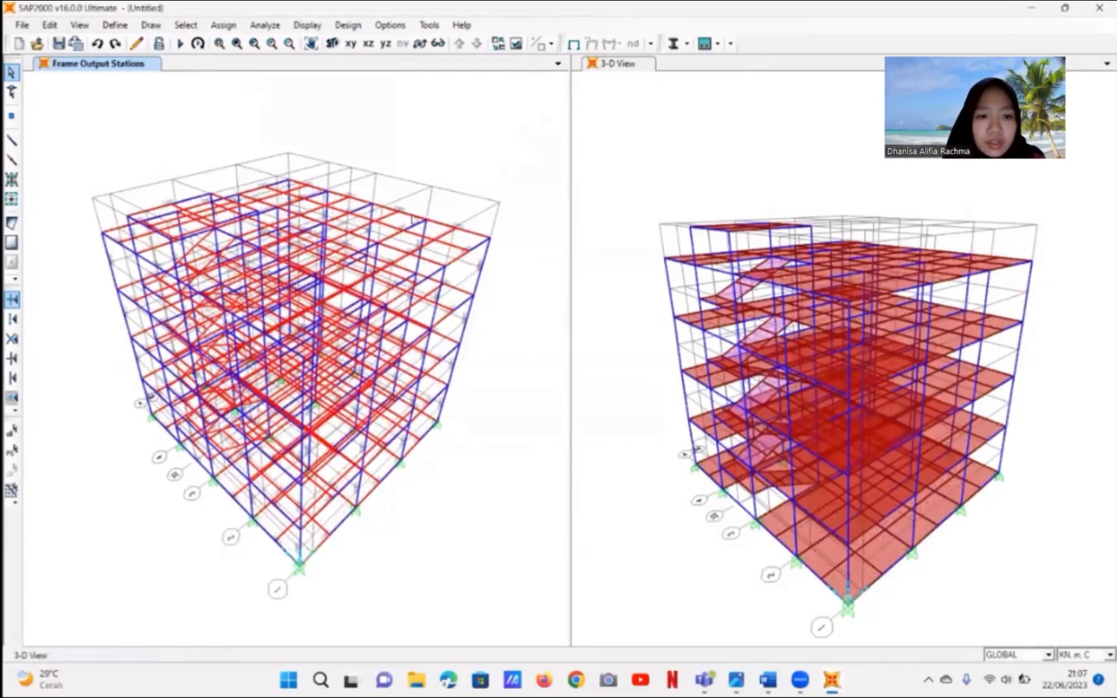
- Set the analysis options to the Space Frame degrees of freedom
left_click(274, 29)
left_click(300, 44)
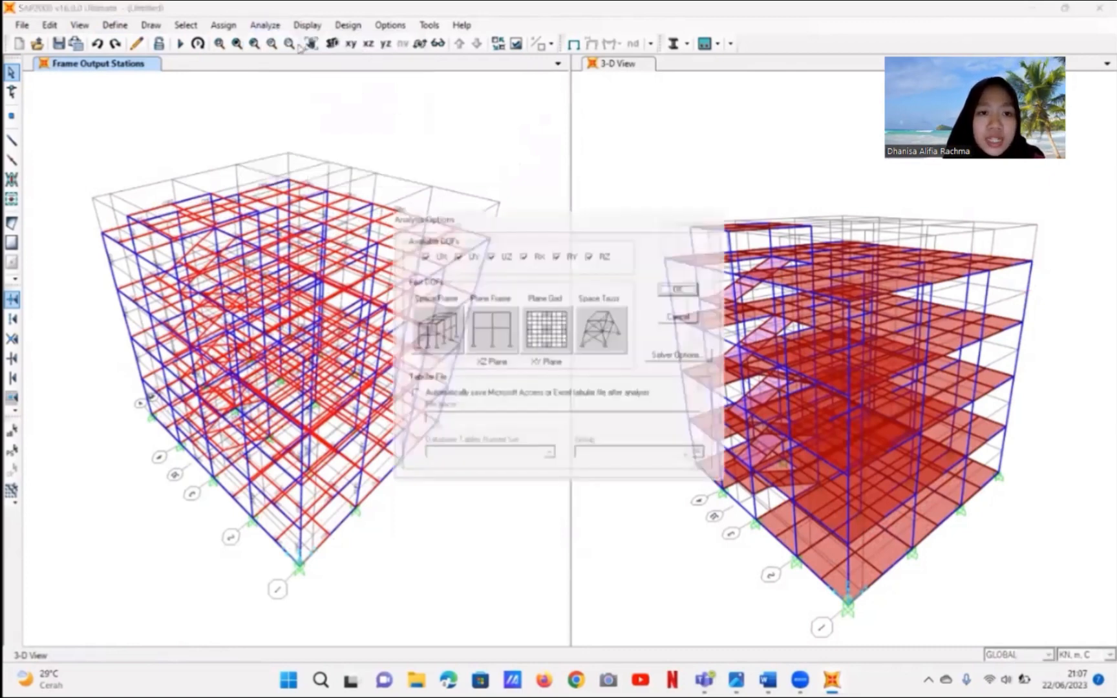
left_click(446, 322)
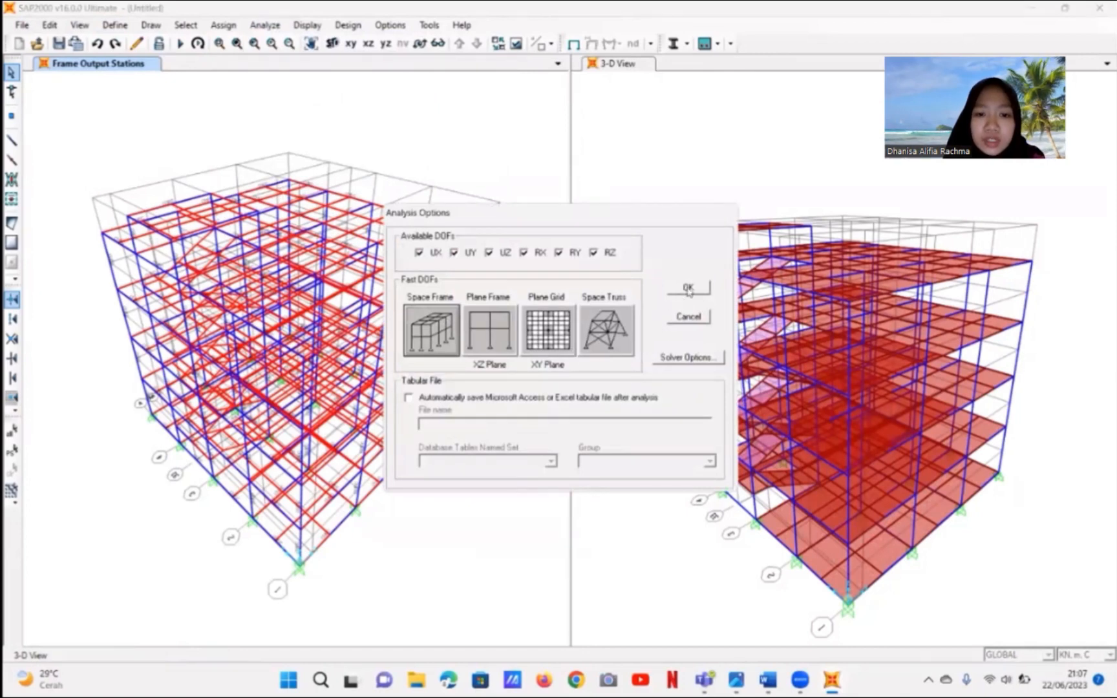
left_click(689, 289)
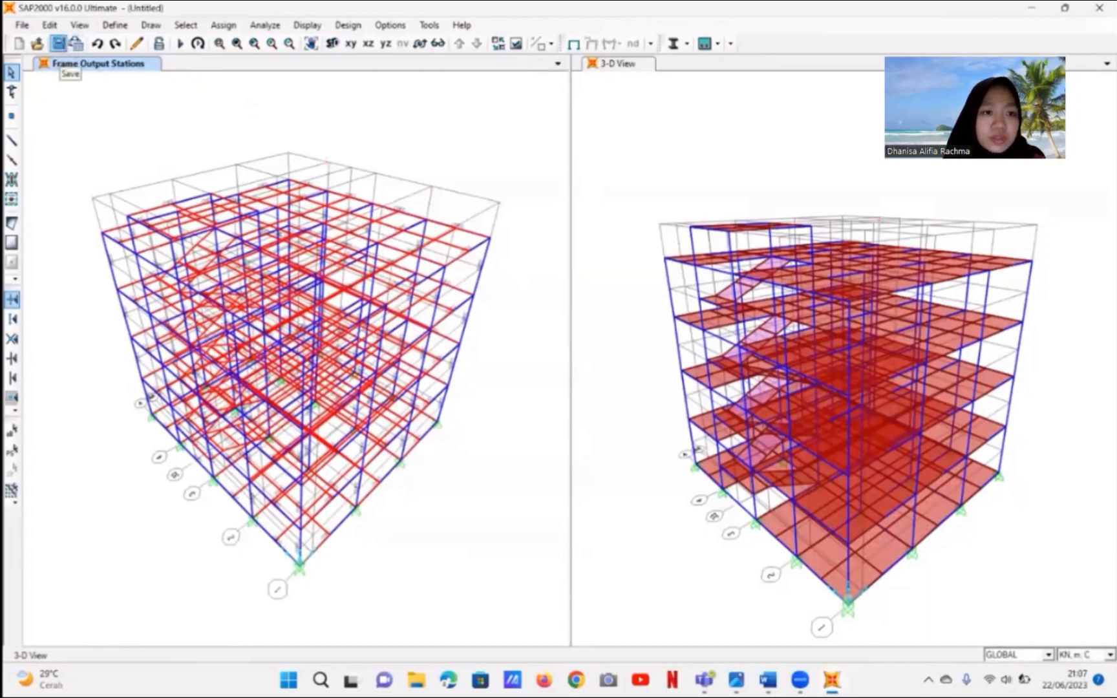
- Save the model in the Documents folder as UAS ANSTRUK SMT4
left_click(58, 44)
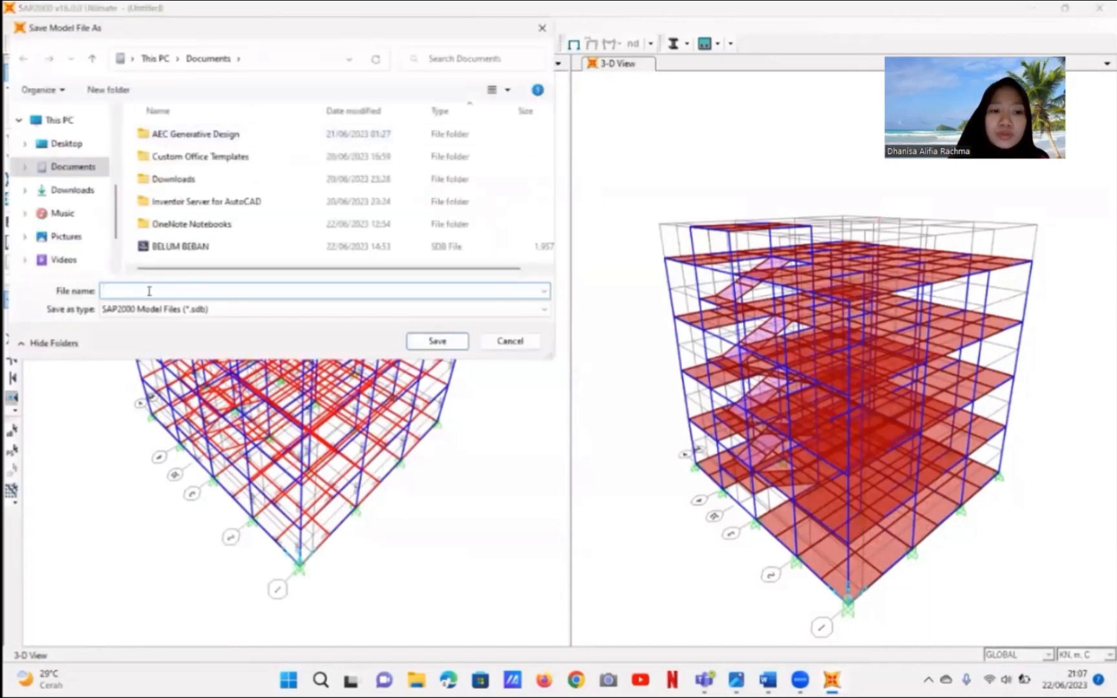
type("UAS")
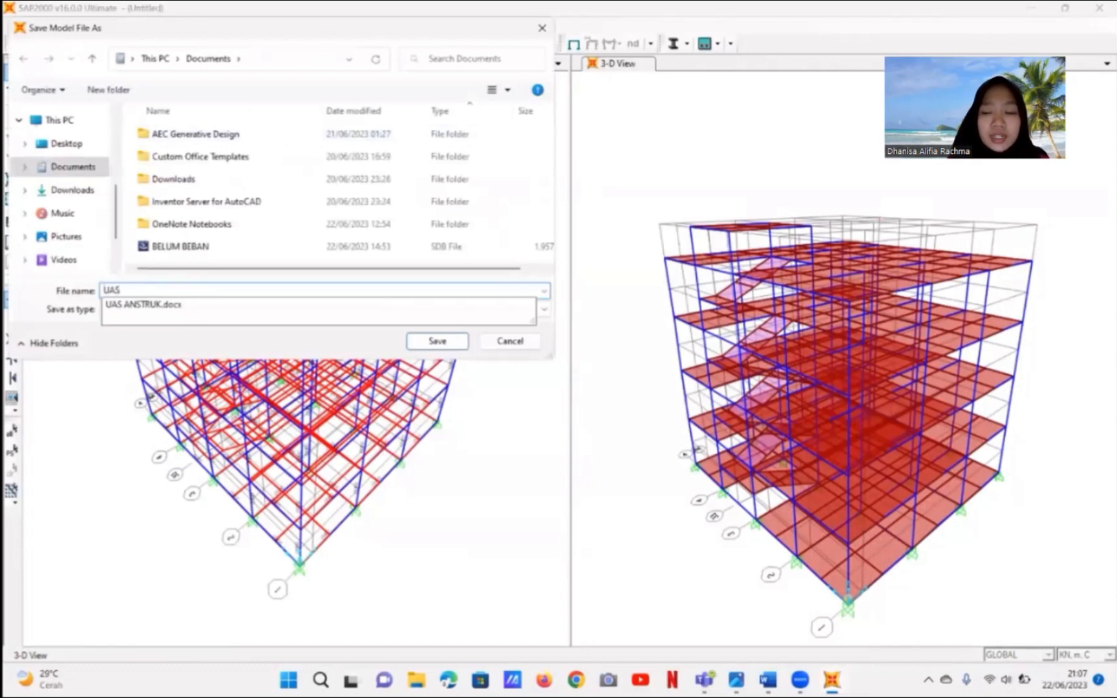
type(" ANSTRUK")
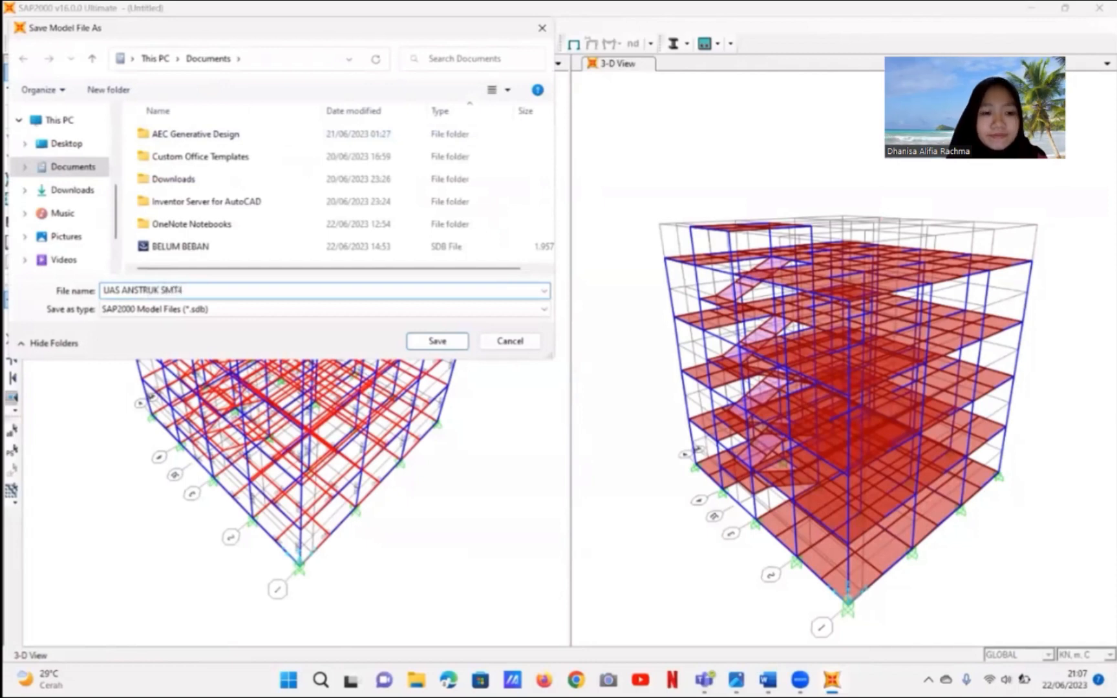
type("SMT4")
left_click(437, 341)
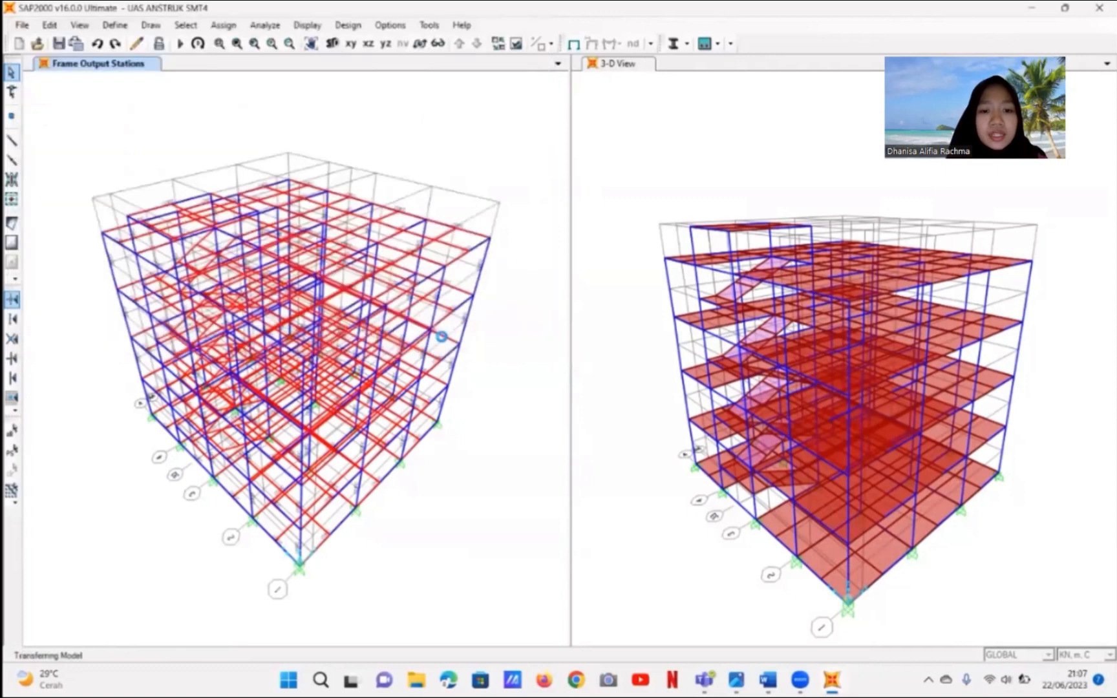
- Set the MODAL load case to Do Not Run and run the analysis for the remaining load cases
left_click(266, 25)
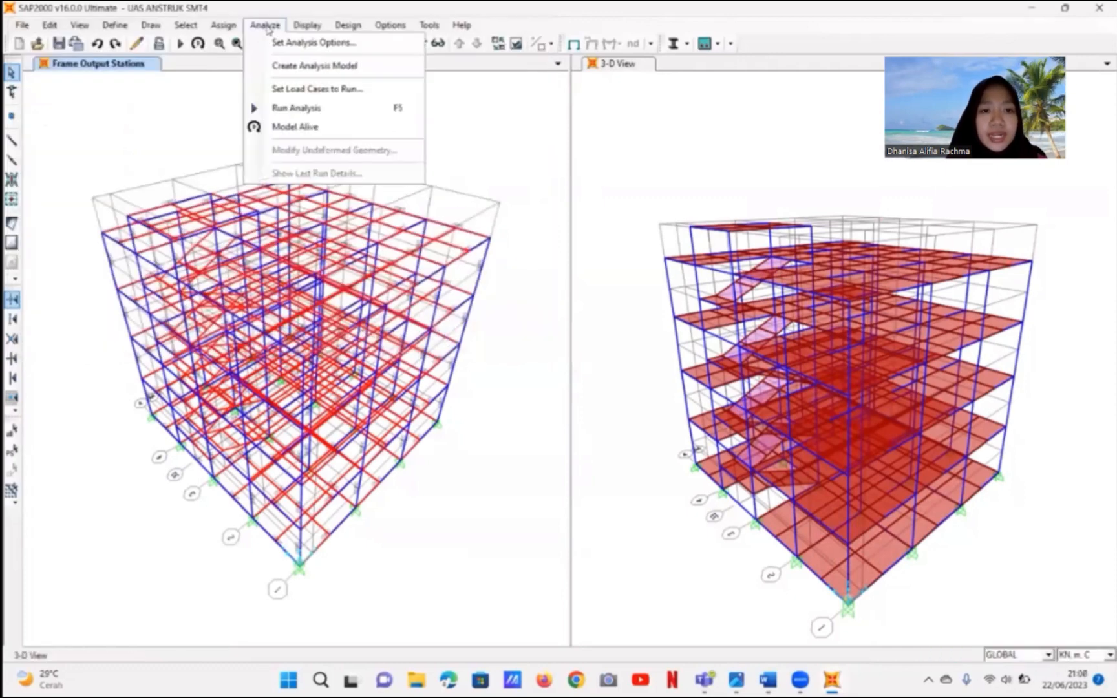
left_click(333, 117)
left_click(366, 289)
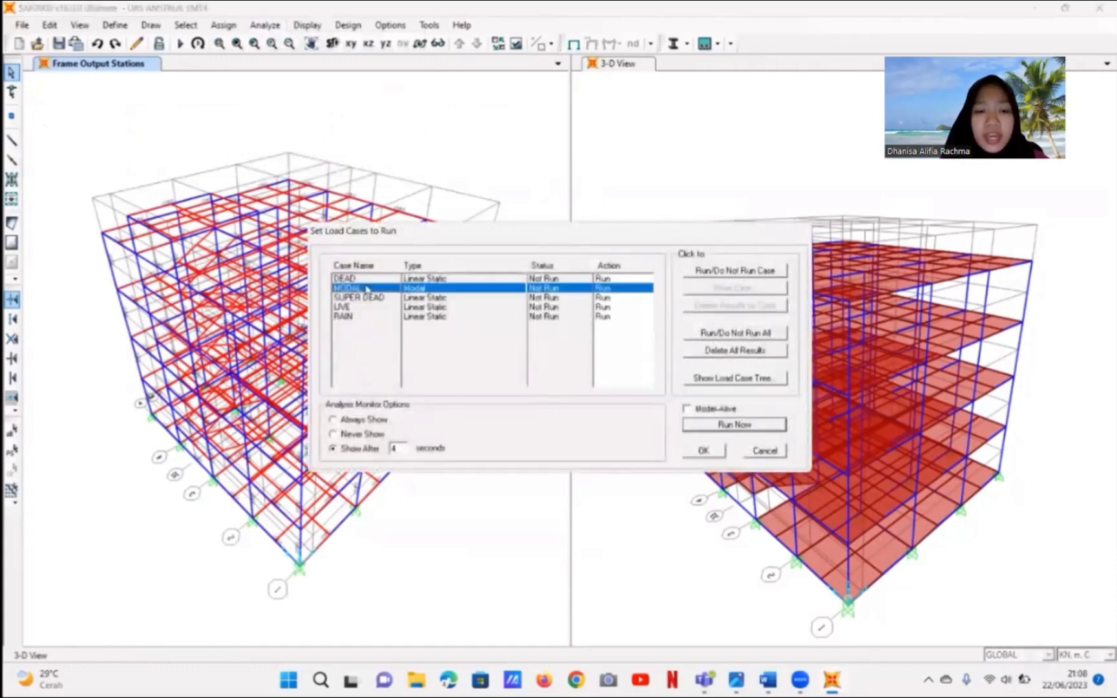
left_click(729, 271)
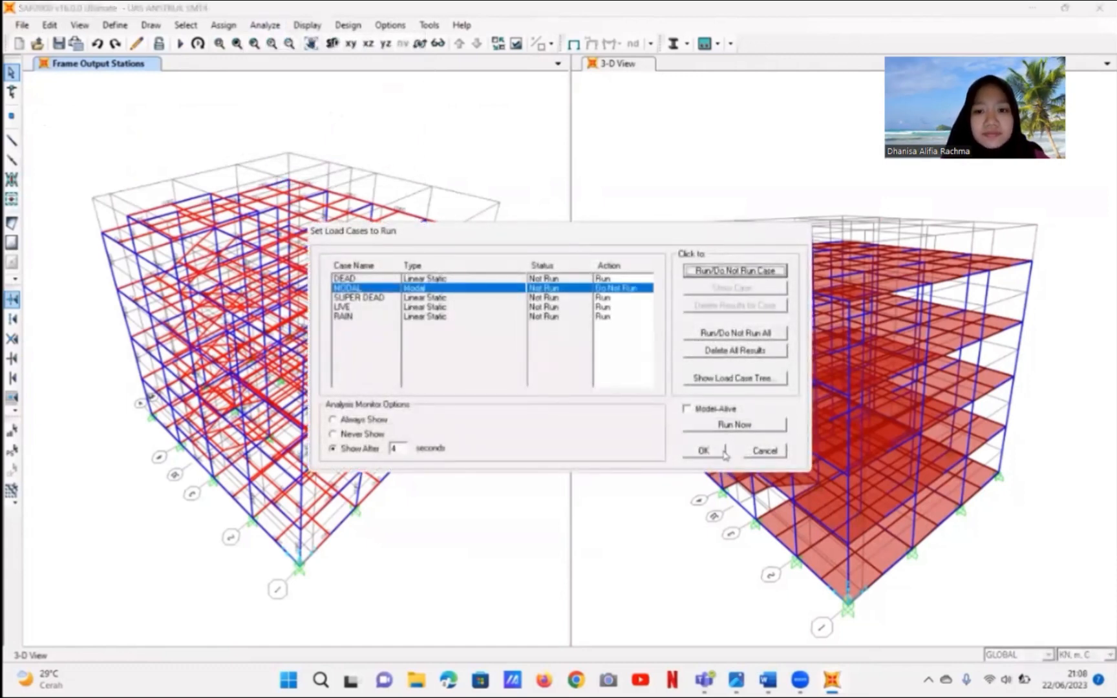
left_click(734, 426)
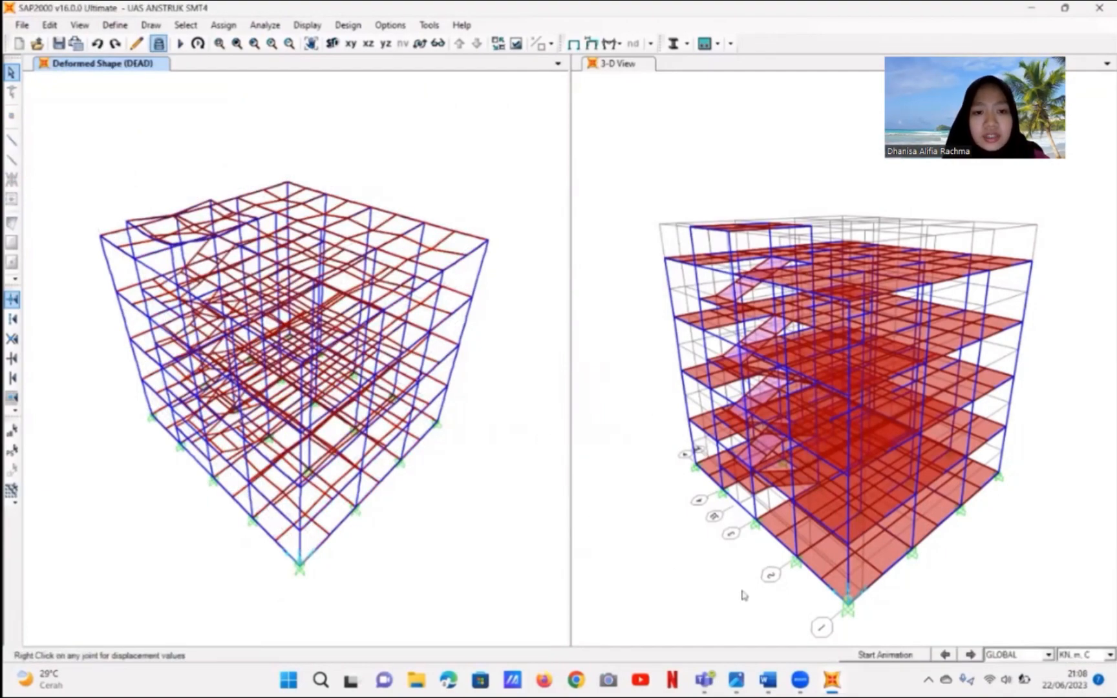
- Play and stop the DEAD deformed shape animation, and examine the deformed frame up close and from a rotated 3-D angle
left_click(878, 656)
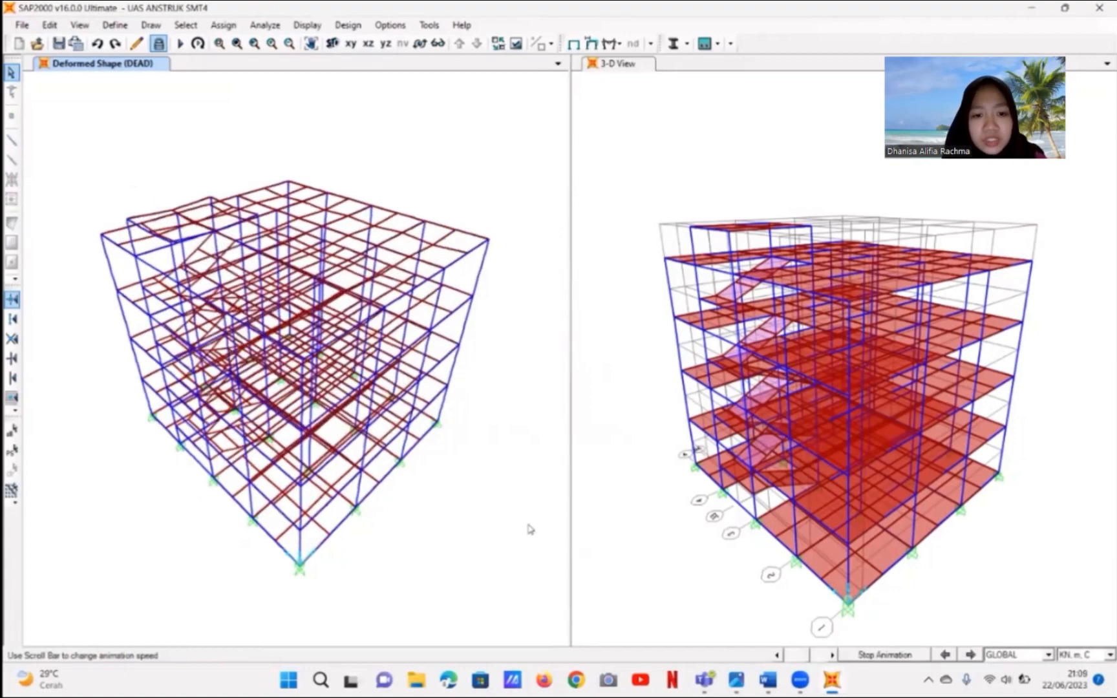
left_click(887, 656)
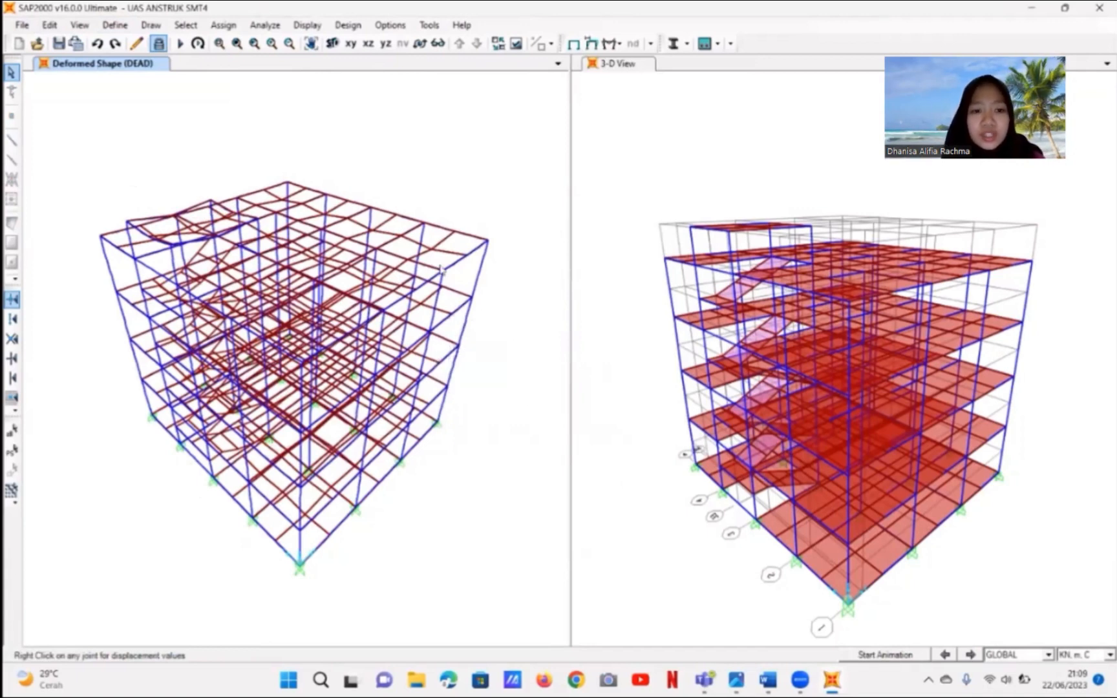
scroll(333, 279, "up", 2)
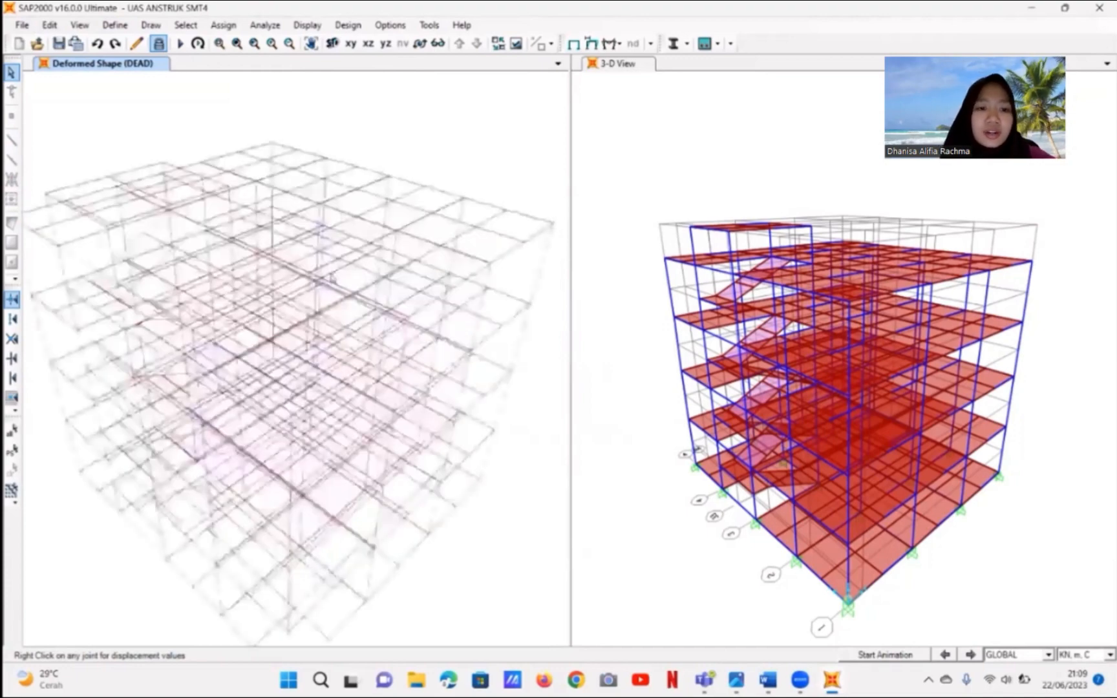
scroll(331, 278, "up", 2)
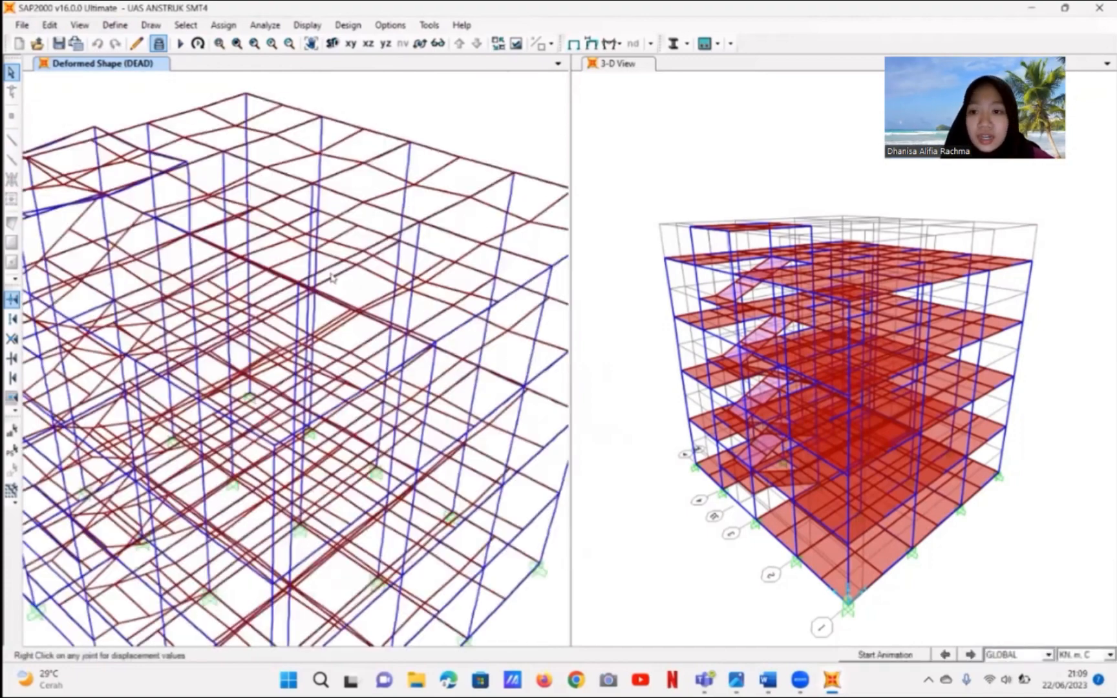
scroll(331, 277, "down", 4)
scroll(331, 276, "up", 2)
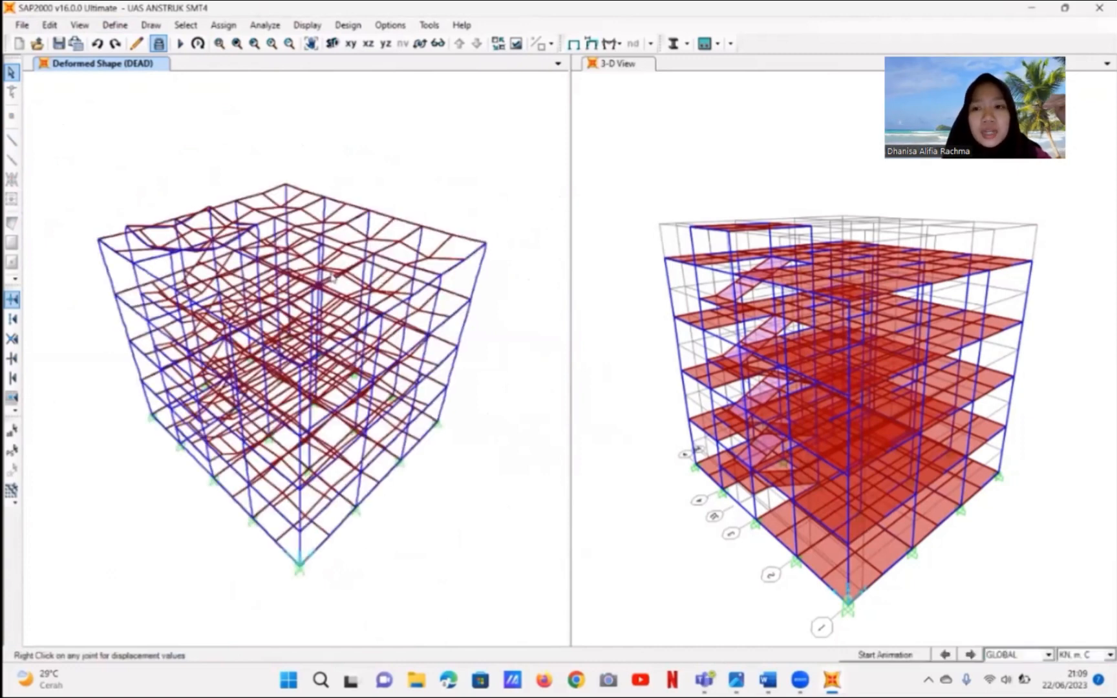
left_click(420, 45)
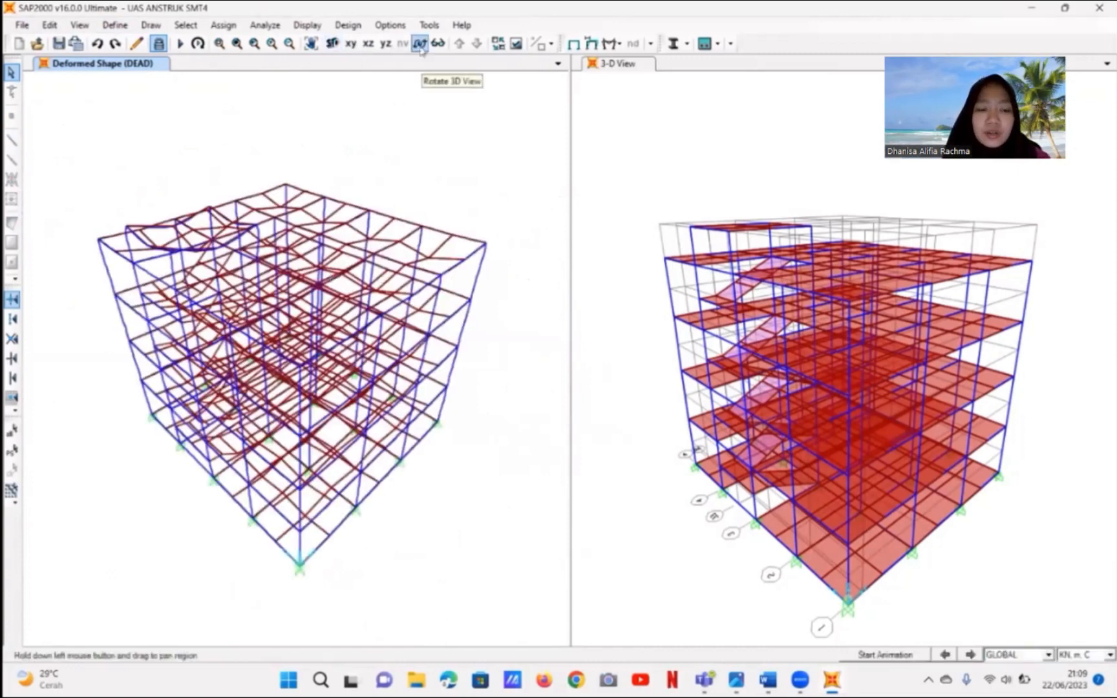
left_click_drag(180, 507, 206, 476)
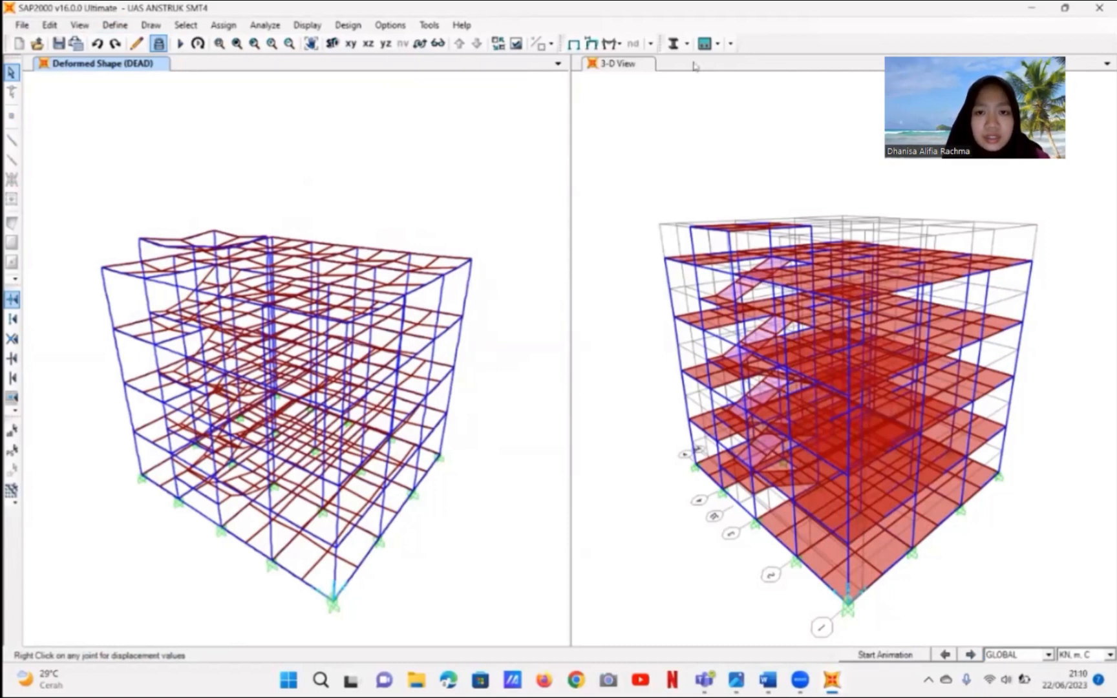
- Review the ACI 318-11 concrete frame design preferences, including the Phi (Tension Controlled) factor, and accept them
left_click(719, 44)
left_click(721, 45)
left_click(721, 45)
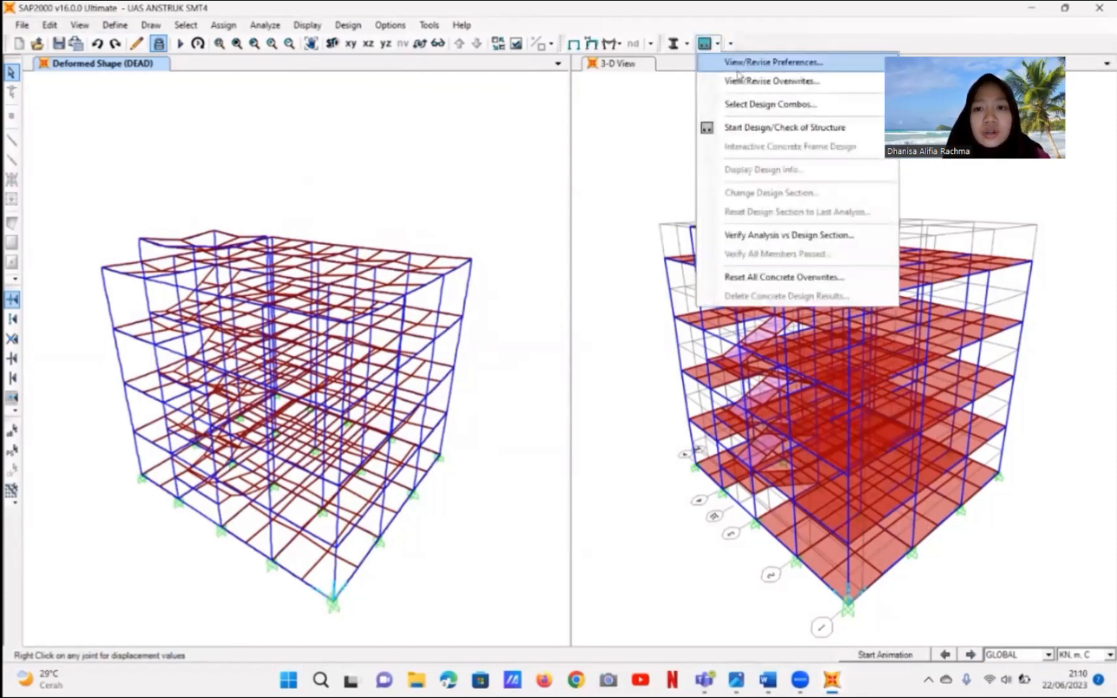
left_click(737, 71)
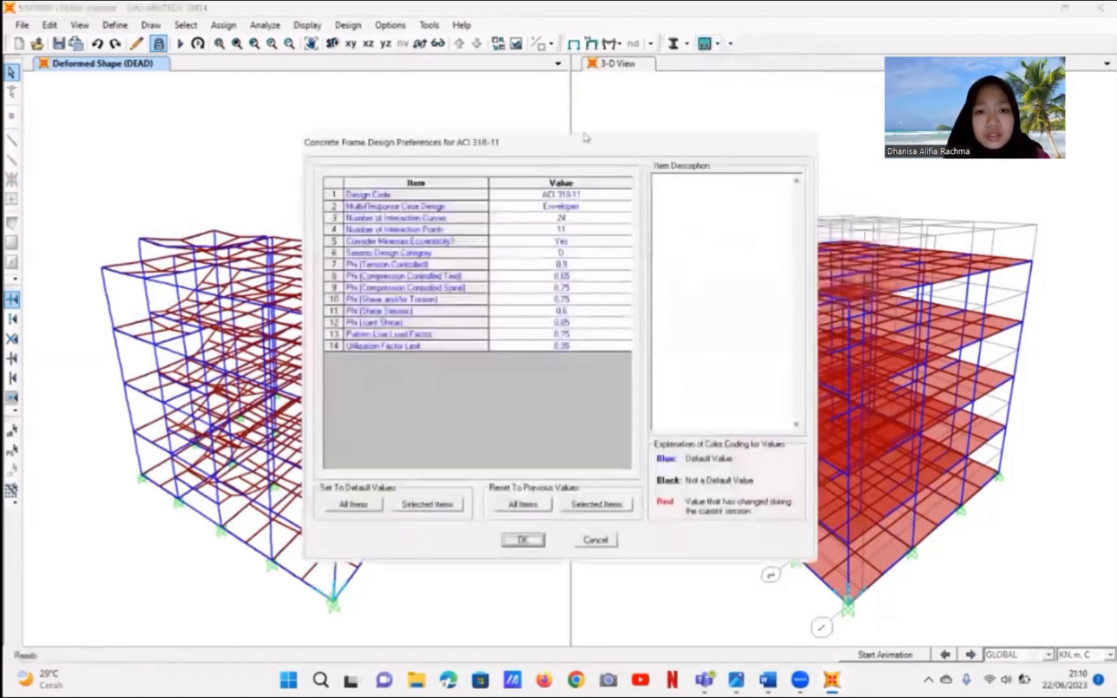
left_click(572, 265)
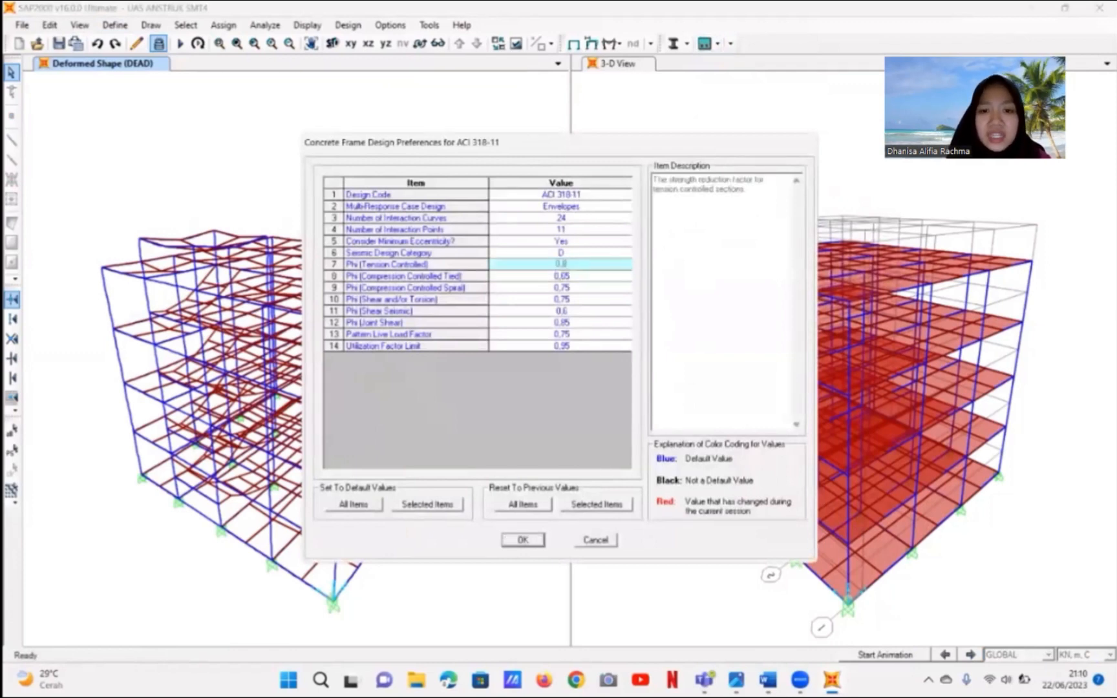
left_click(521, 540)
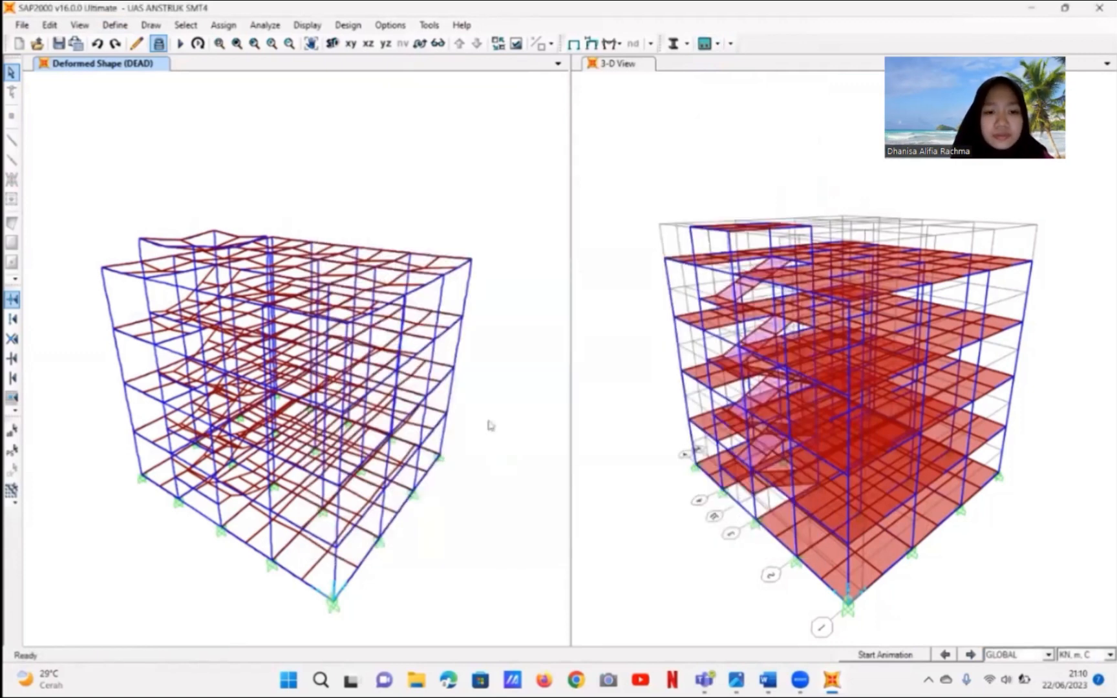
- Use 1.2D + 1.6L, 1.2D + 1.6L + 0.5R and 1.4 D as the concrete design combinations and disable automatic code-based combinations
left_click(718, 46)
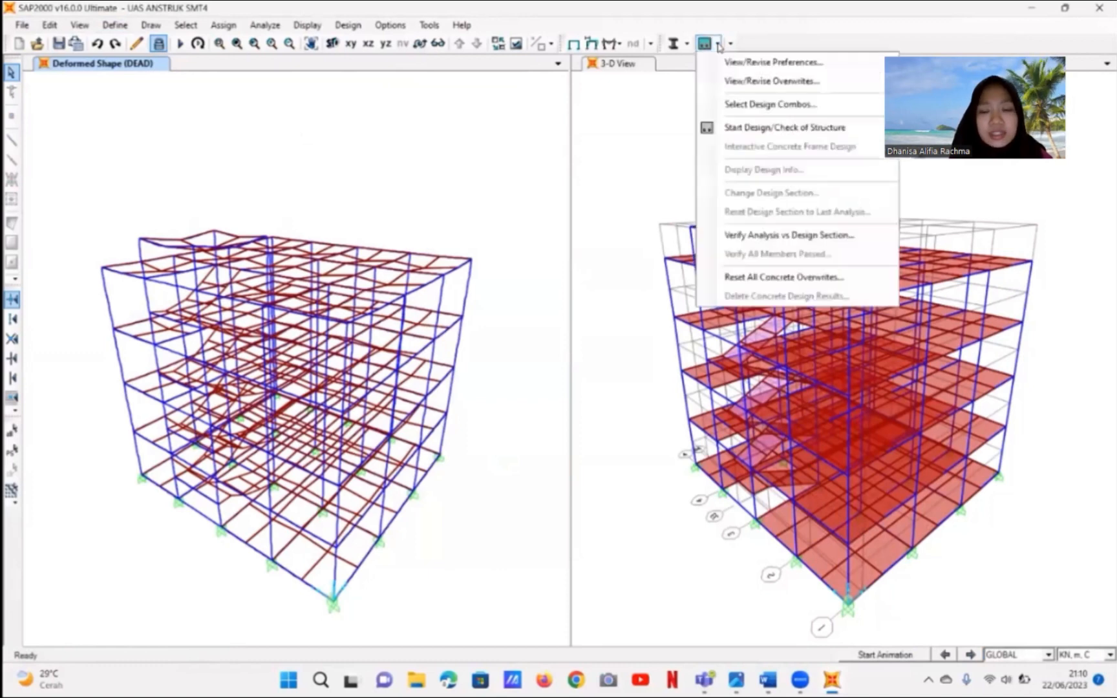
left_click(747, 105)
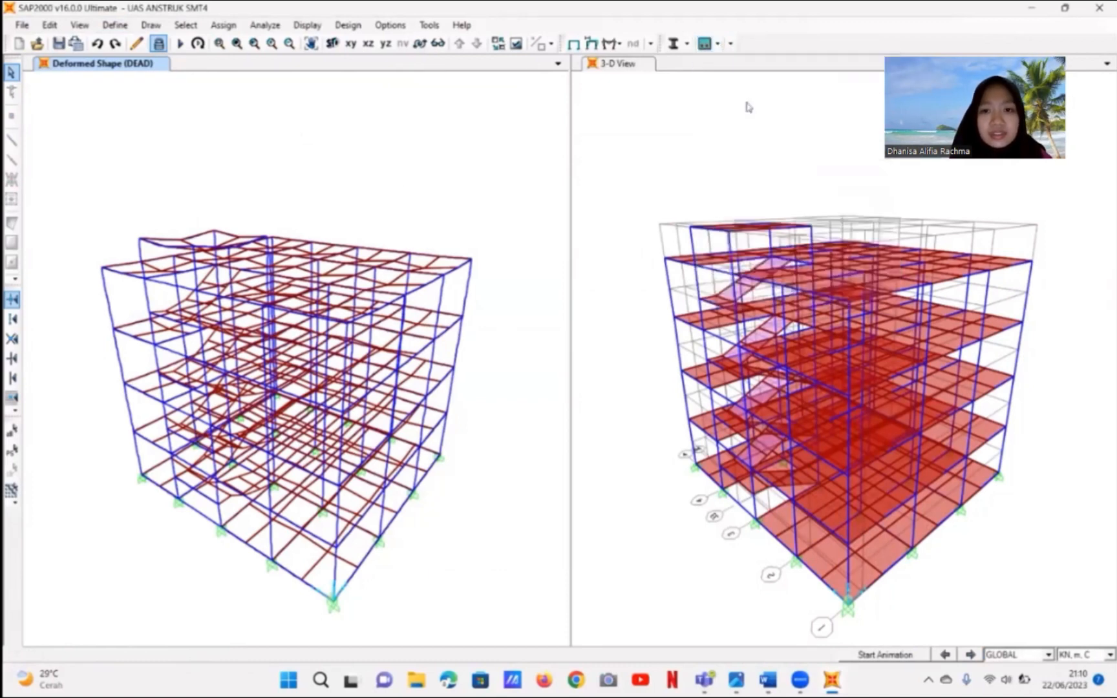
left_click(458, 304)
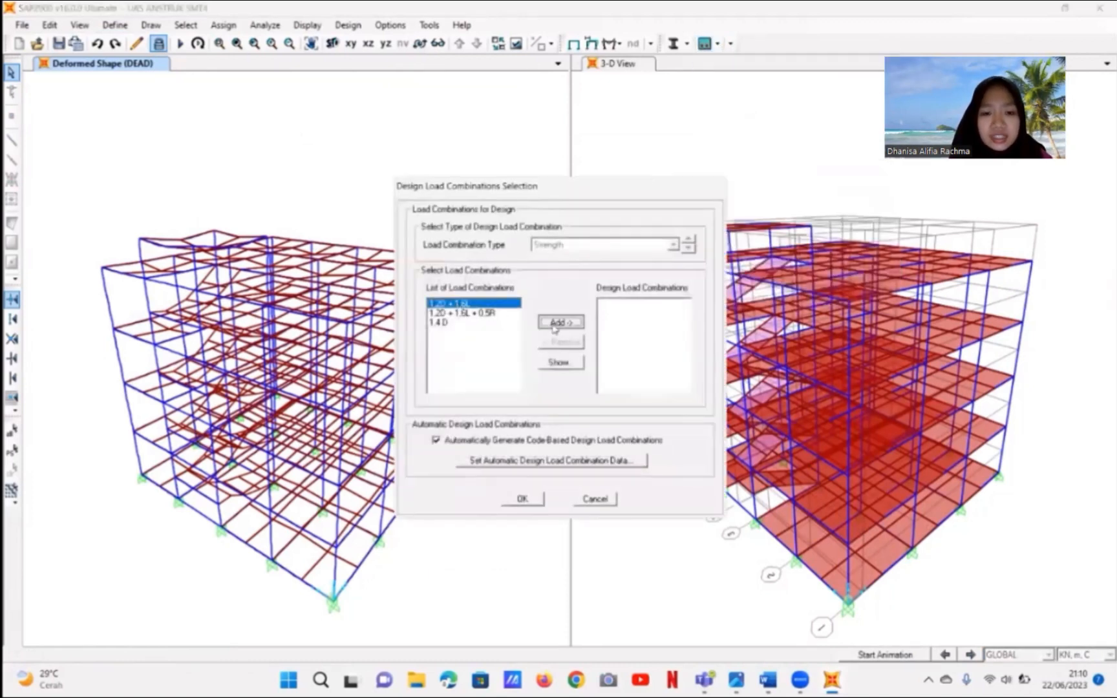
left_click(554, 322)
left_click(489, 304)
left_click(549, 322)
left_click(446, 304)
left_click(550, 323)
left_click(436, 440)
left_click(521, 499)
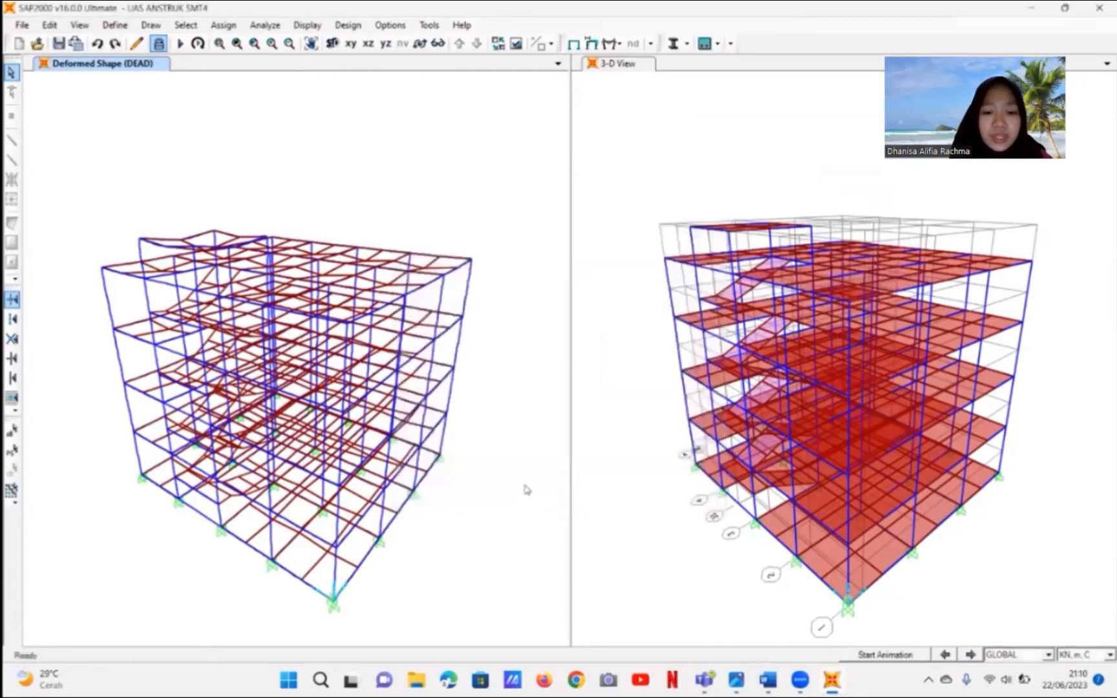
- Run the concrete frame design check and examine the longitudinal reinforcing areas on the frame up close
left_click(717, 44)
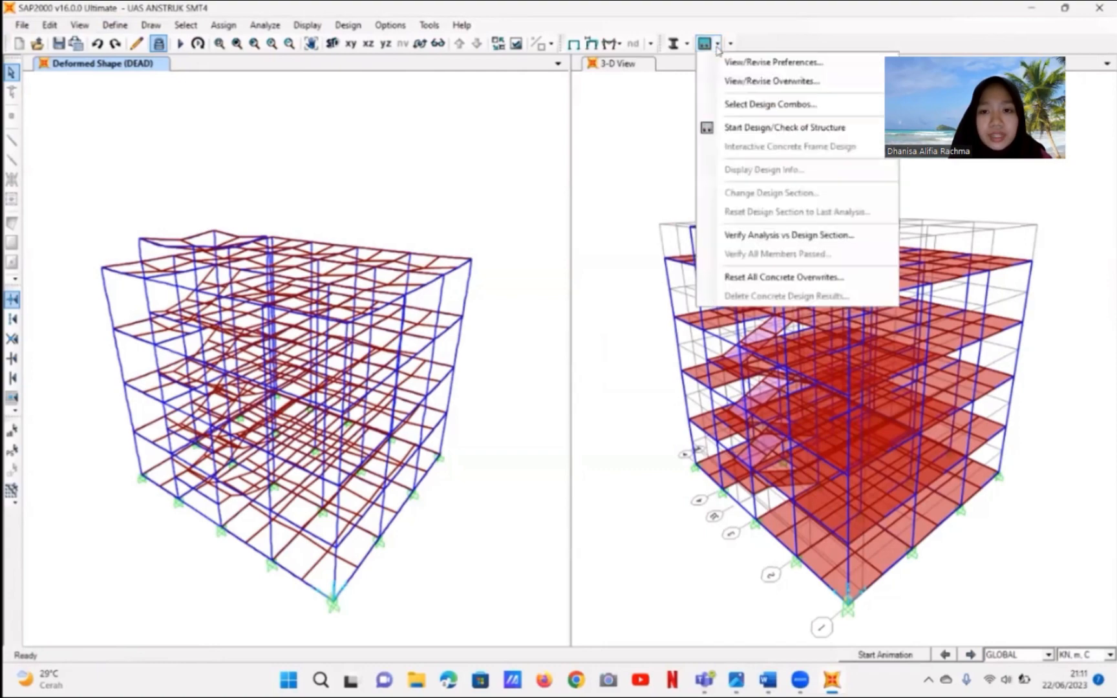
left_click(743, 125)
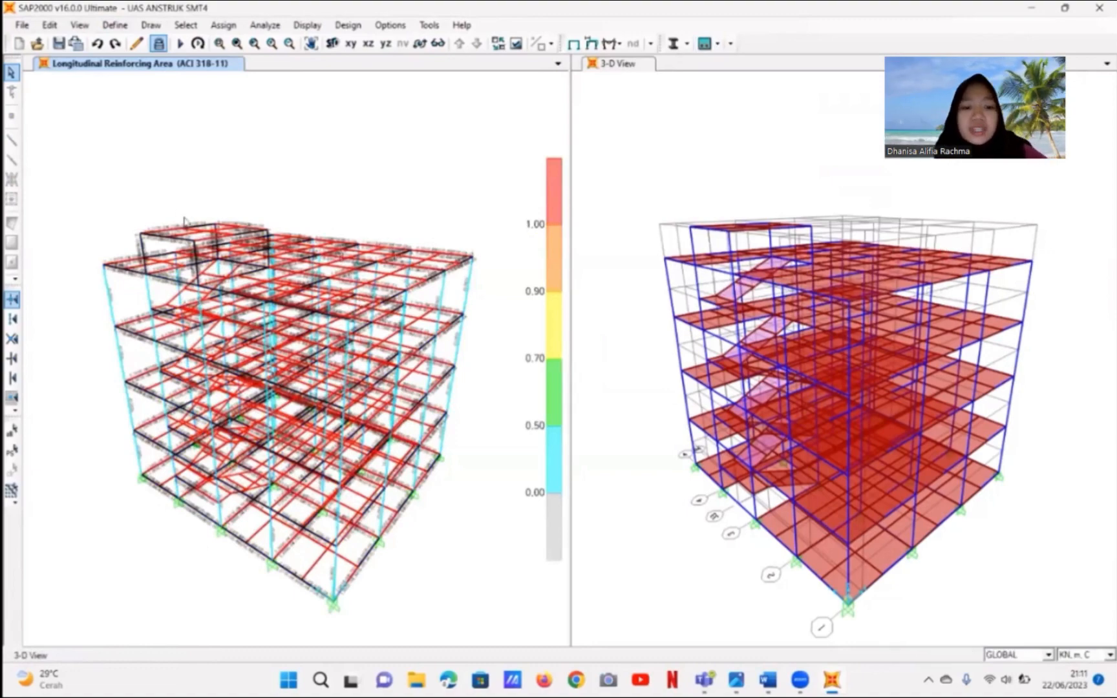
scroll(181, 226, "up", 3)
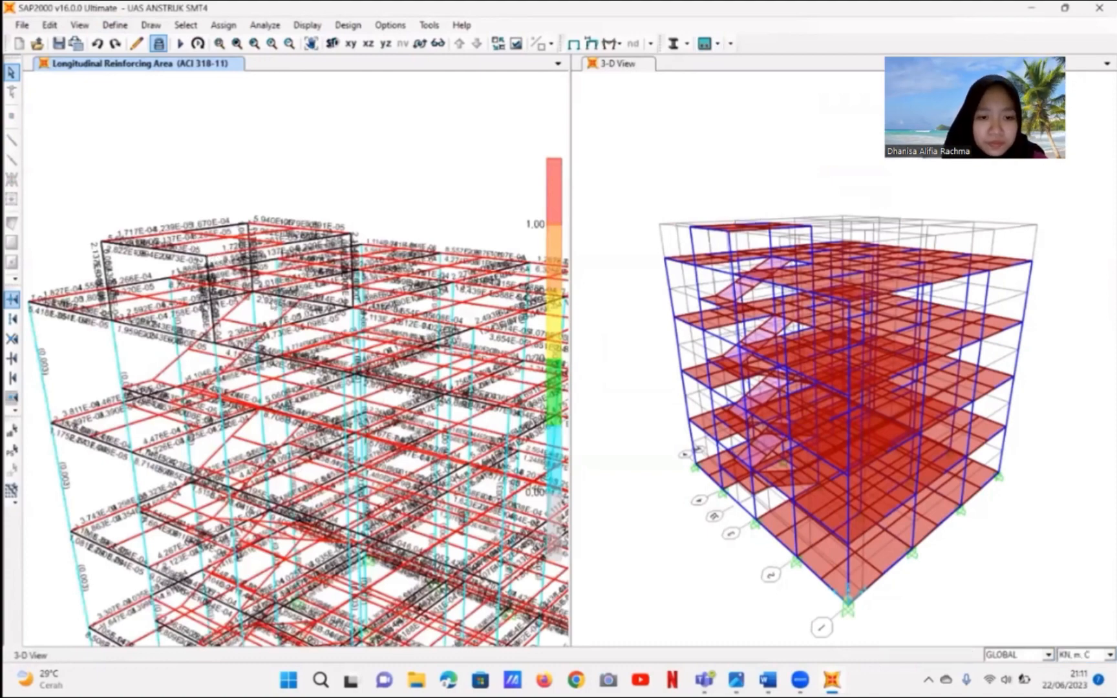
scroll(254, 325, "down", 4)
scroll(254, 325, "up", 4)
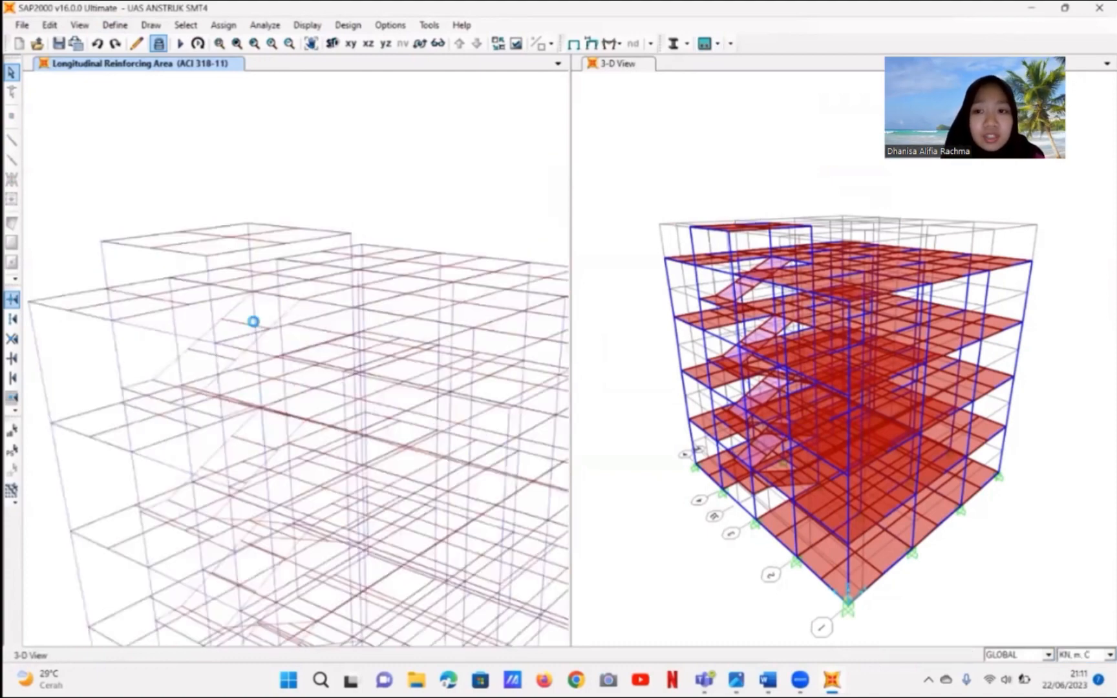
scroll(252, 320, "down", 4)
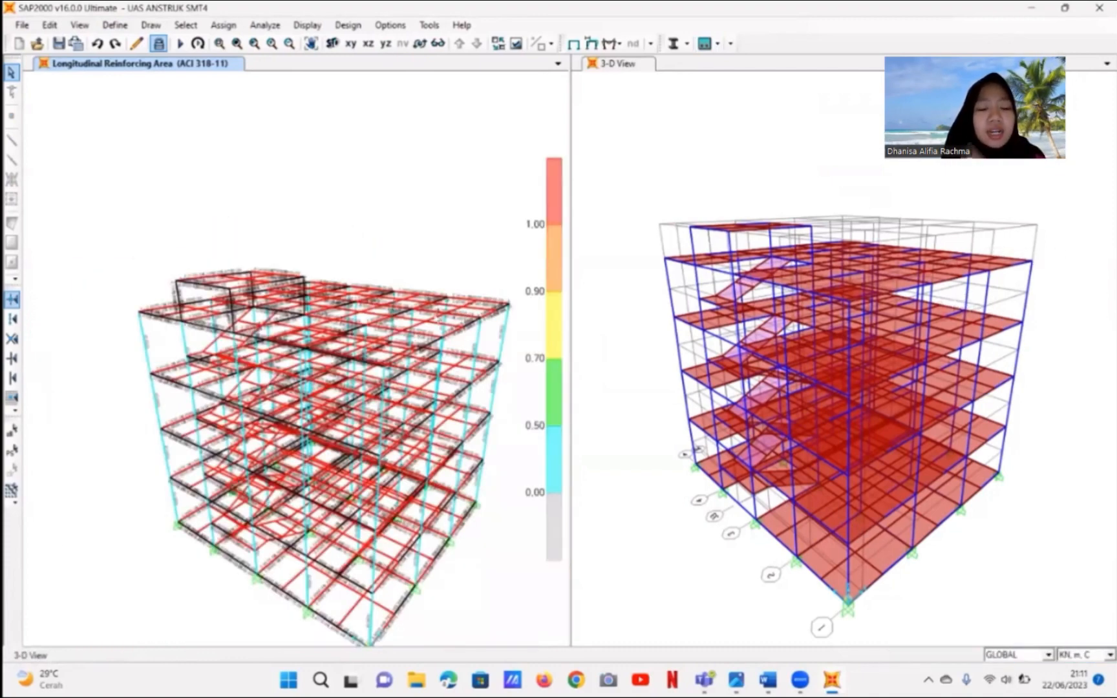
scroll(419, 330, "up", 5)
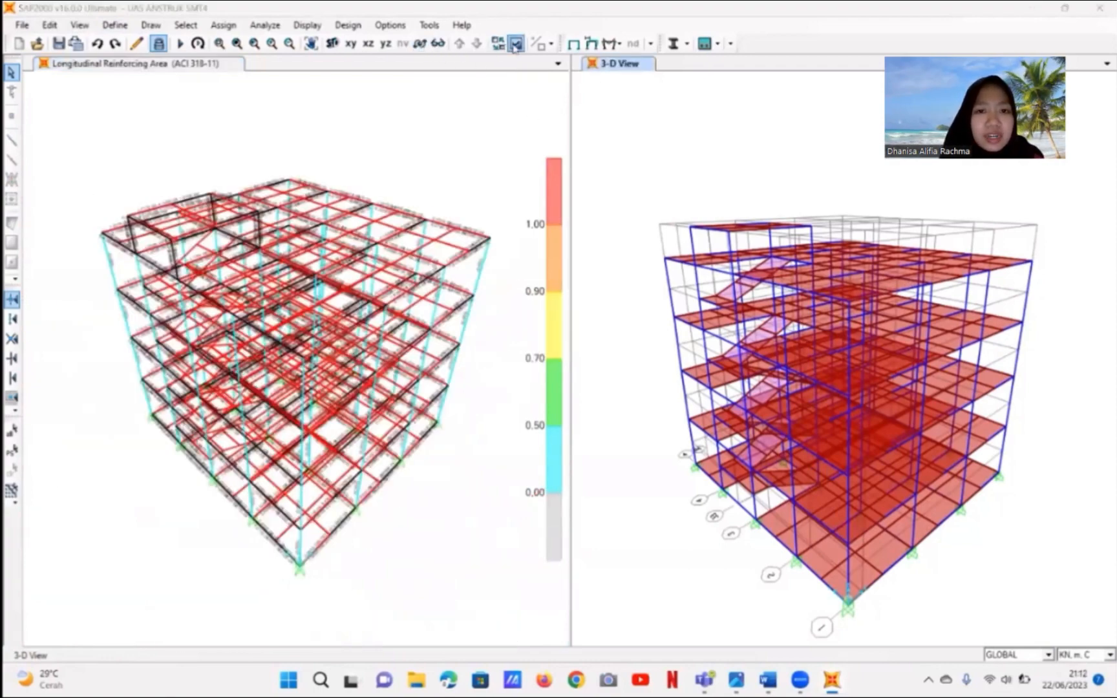
- Show the beams and columns with extruded sections in the 3-D View window
left_click(515, 45)
left_click(782, 427)
left_click(532, 466)
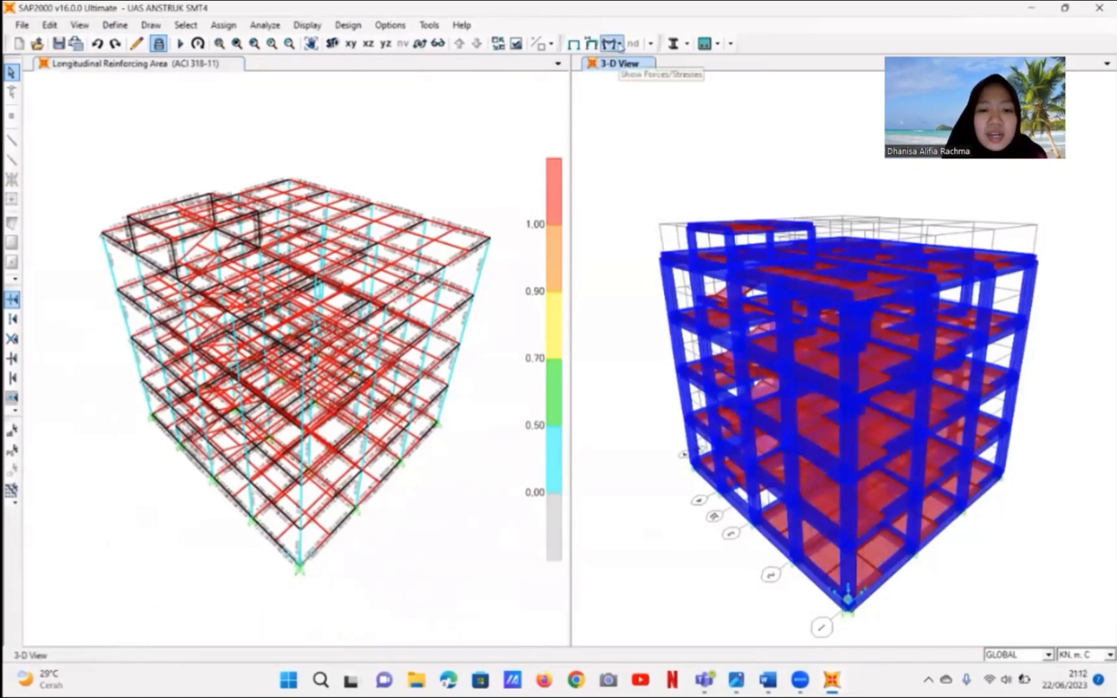
- Display the frame axial force diagram for the combination 1.2D + 1.6L + 0.5R in the reinforcing results window
left_click(464, 102)
left_click(619, 44)
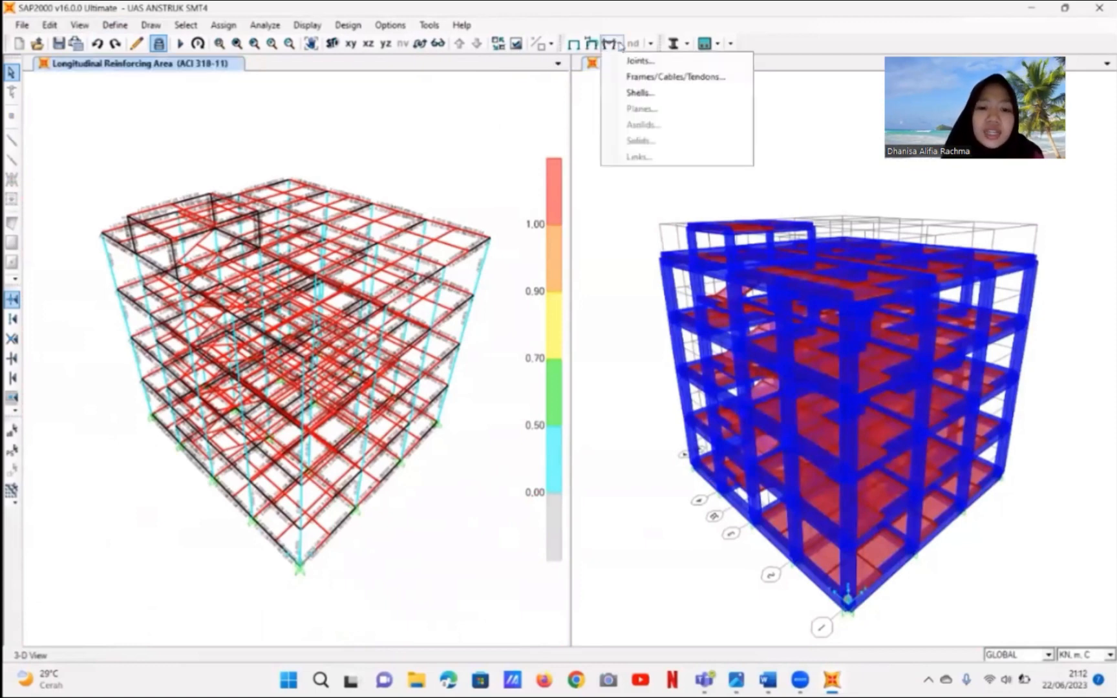
left_click(647, 76)
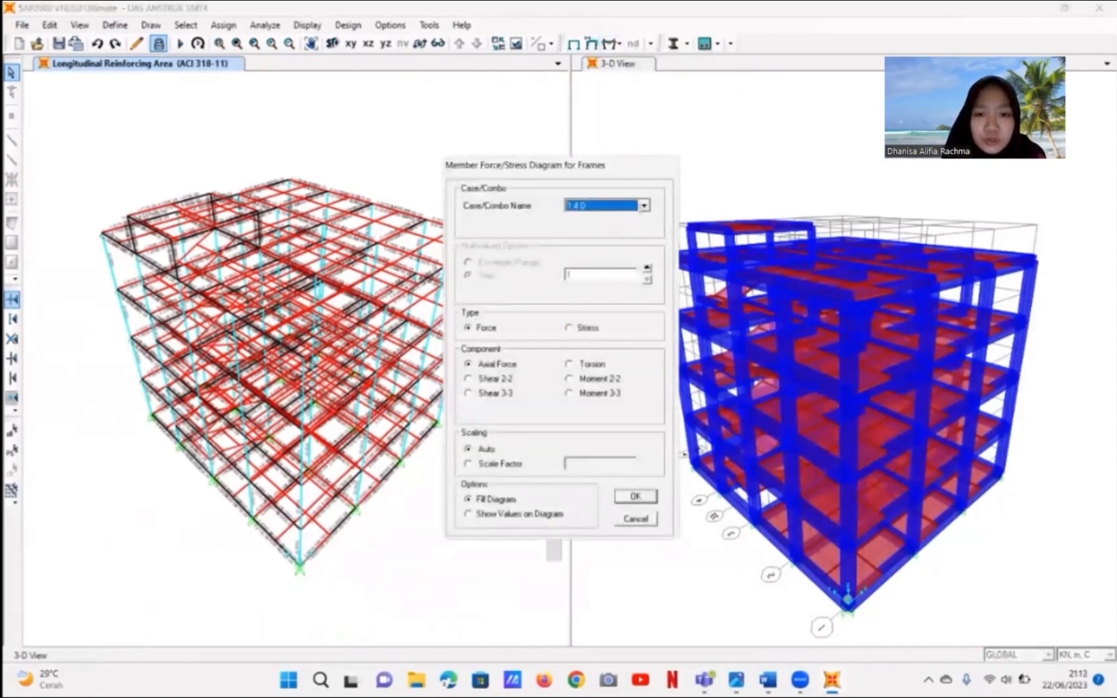
left_click(644, 206)
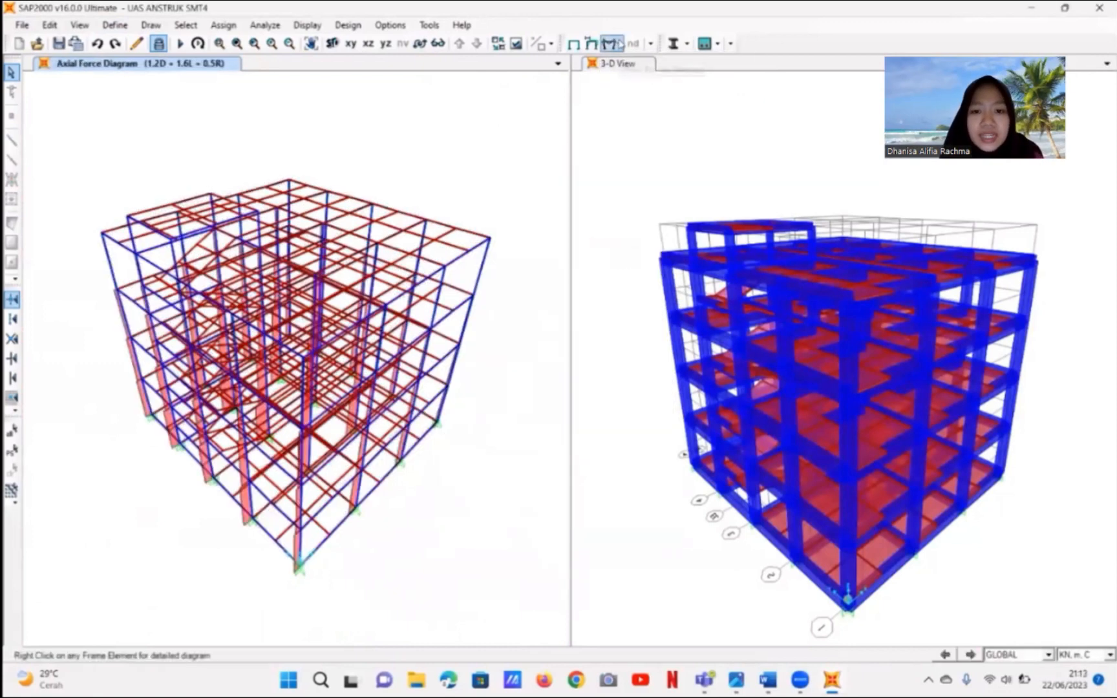
- Display the frame Shear 3-3 diagram for the 1.2D + 1.6L + 0.5R combination
left_click(620, 44)
left_click(646, 76)
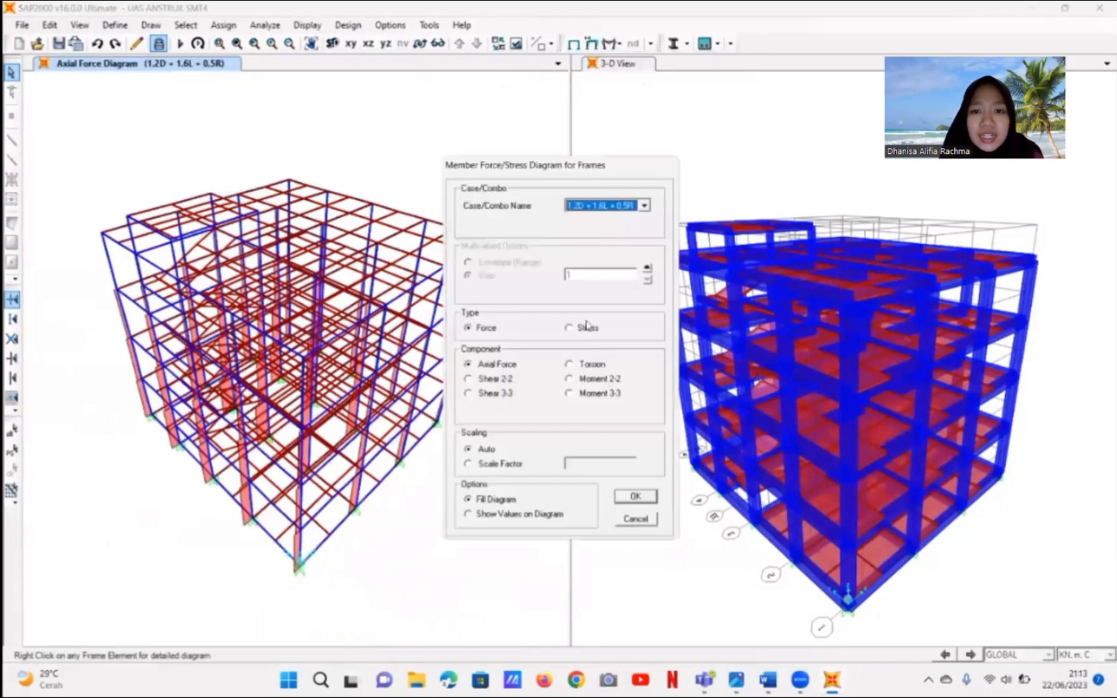
left_click(469, 394)
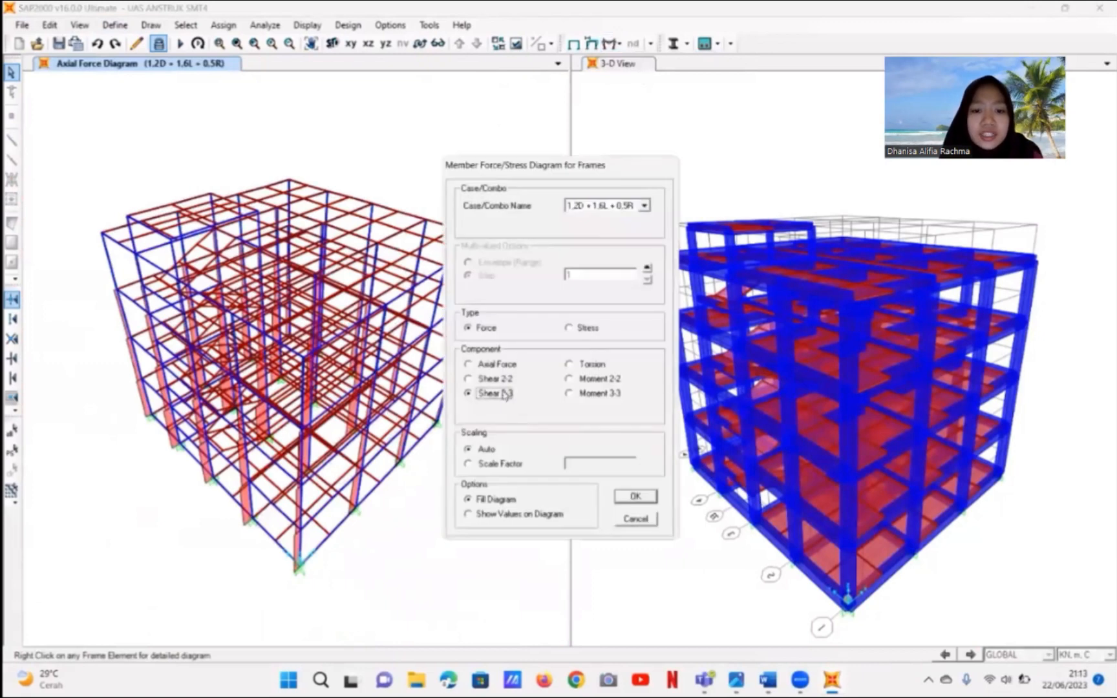
left_click(636, 499)
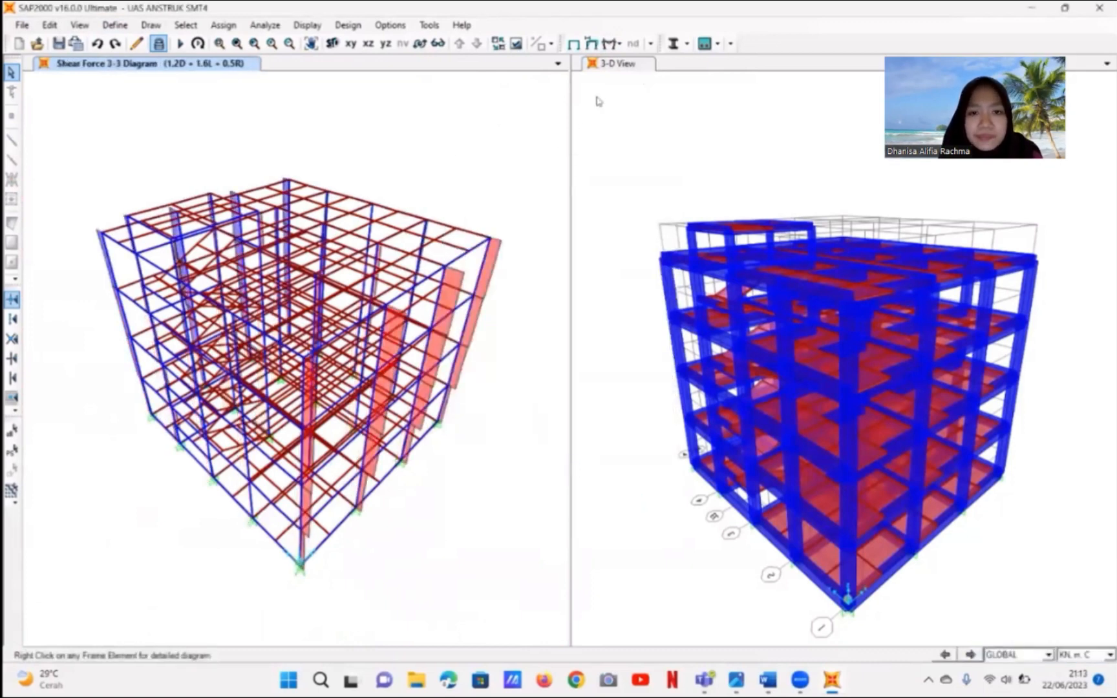
- Switch the frame force diagram to Shear 2-2 for the 1.2D + 1.6L + 0.5R combination
left_click(606, 45)
left_click(636, 77)
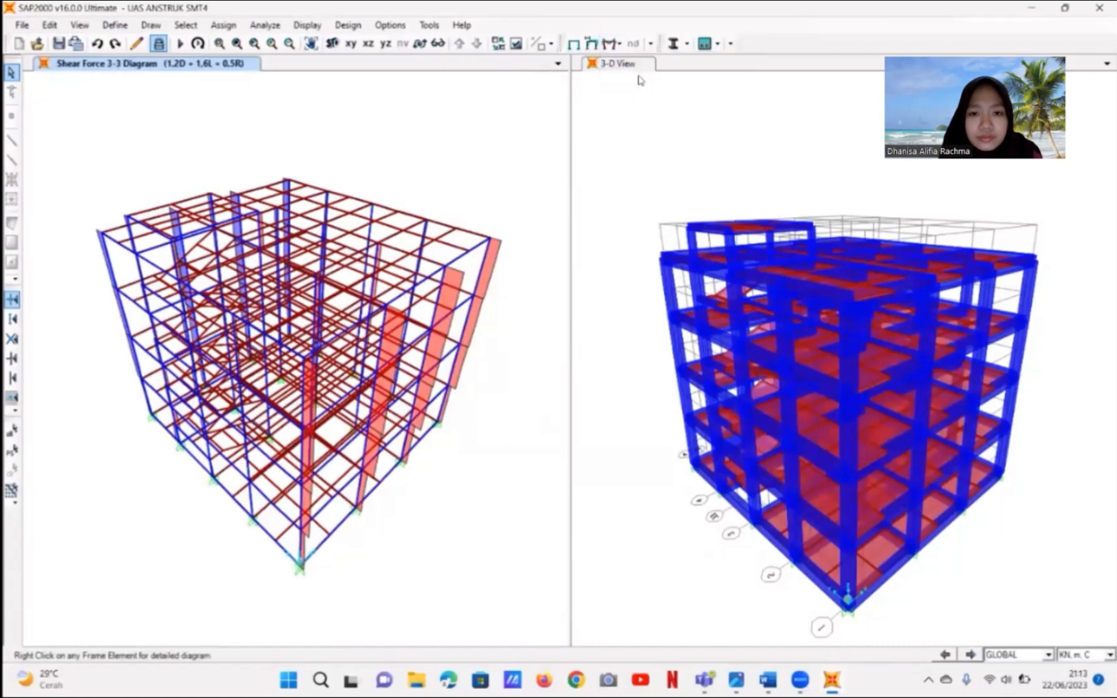
left_click(471, 380)
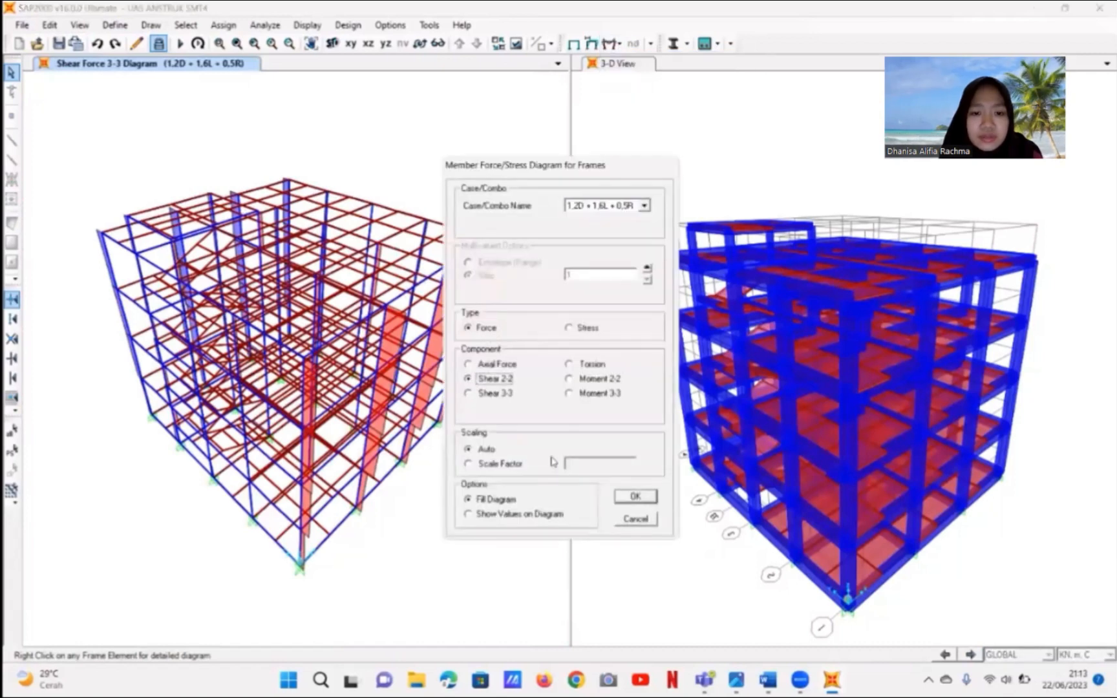
left_click(634, 497)
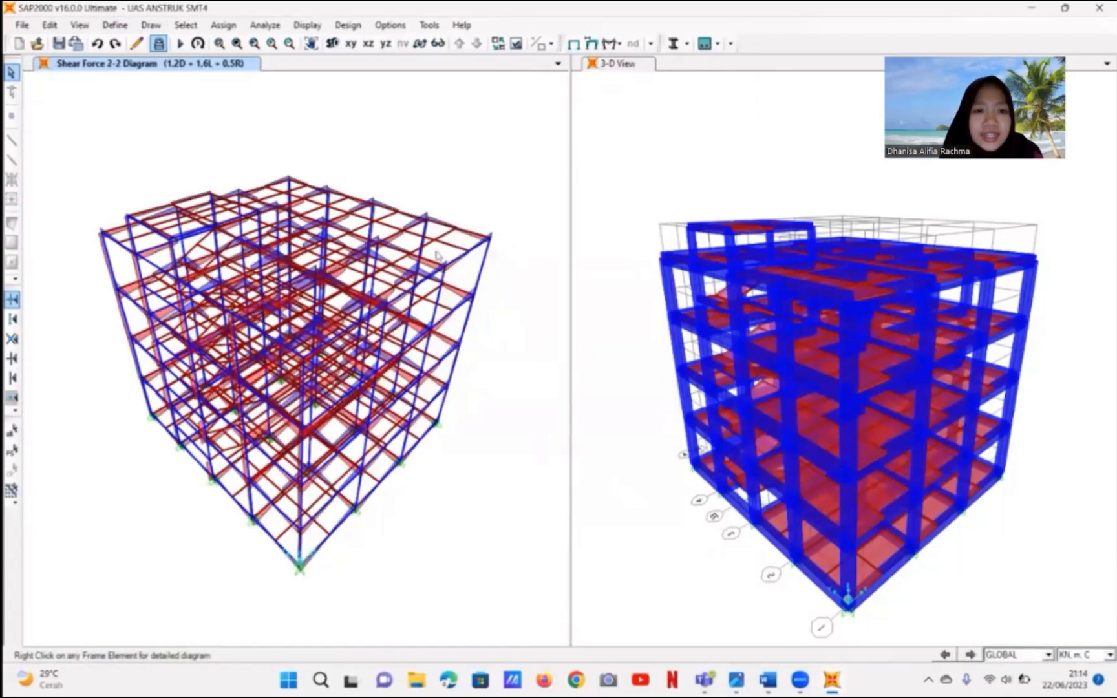
- Show values on the Shear 2-2 diagram and examine the labels on the upper beams and columns up close
left_click(609, 44)
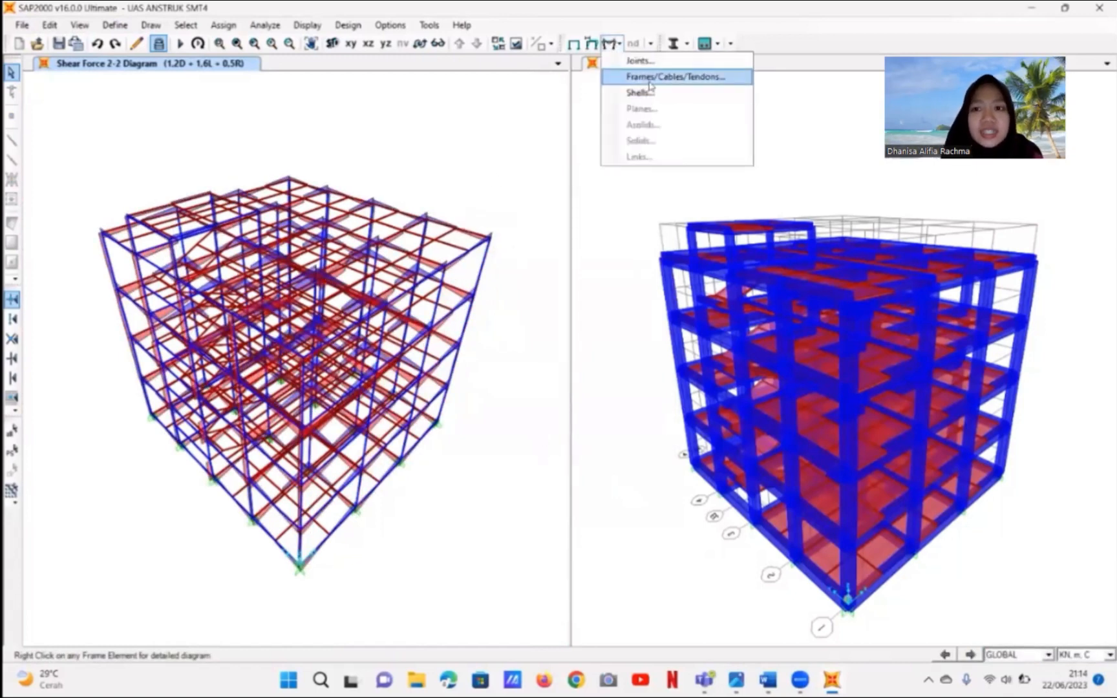
left_click(652, 78)
left_click(469, 514)
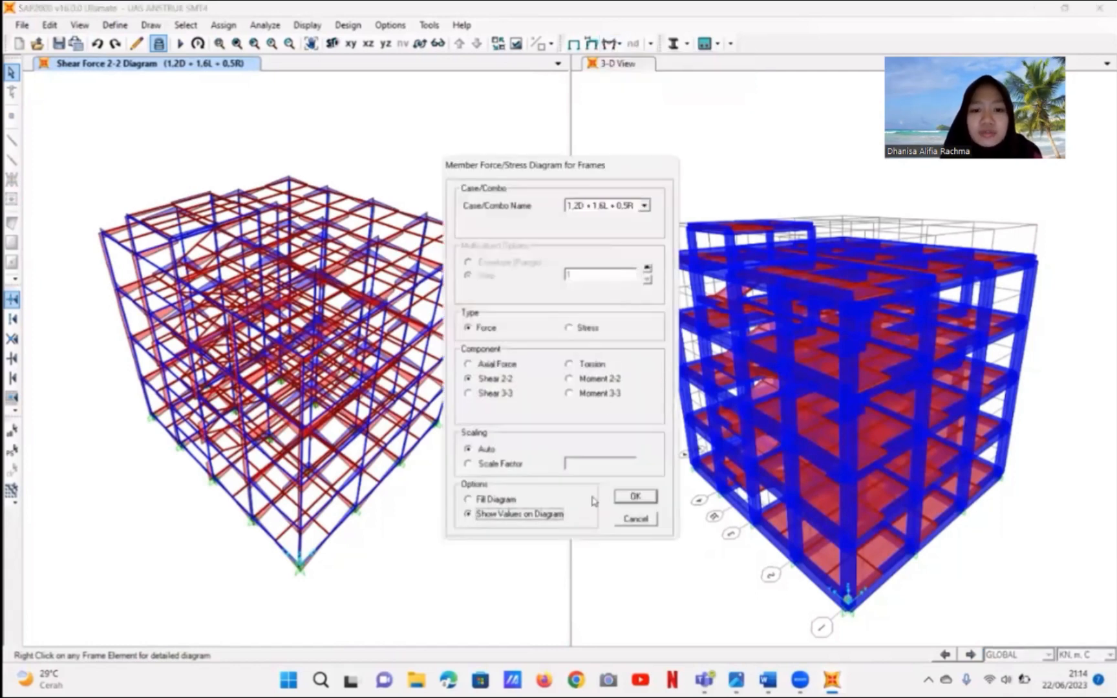
left_click(626, 496)
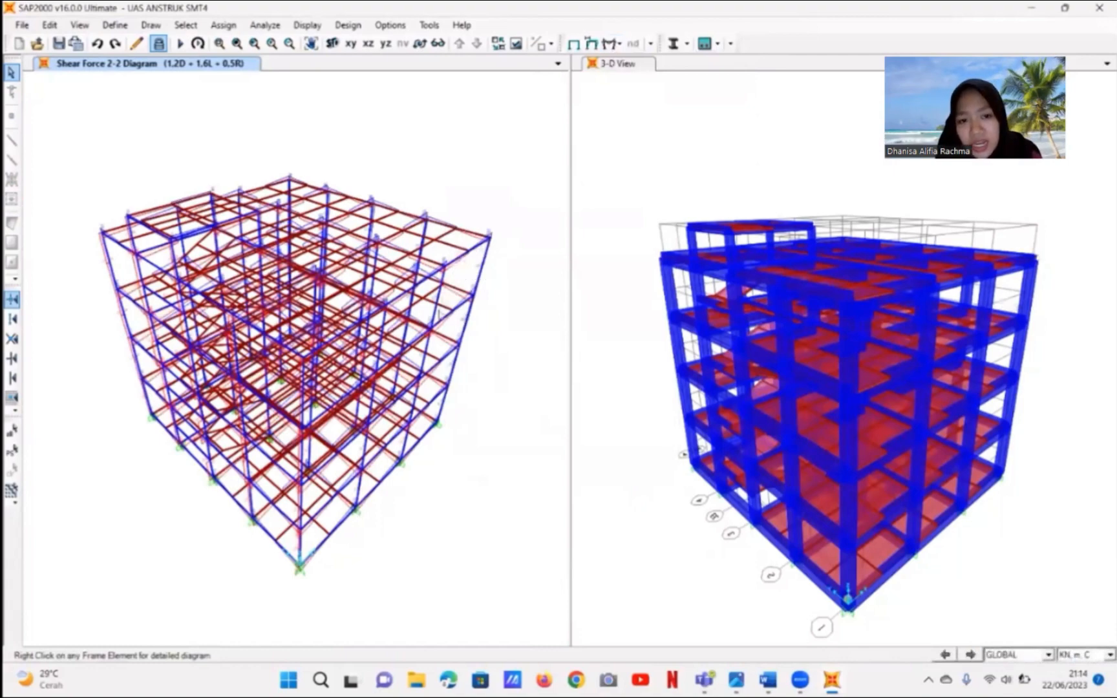
scroll(444, 271, "up", 1)
scroll(444, 271, "up", 1)
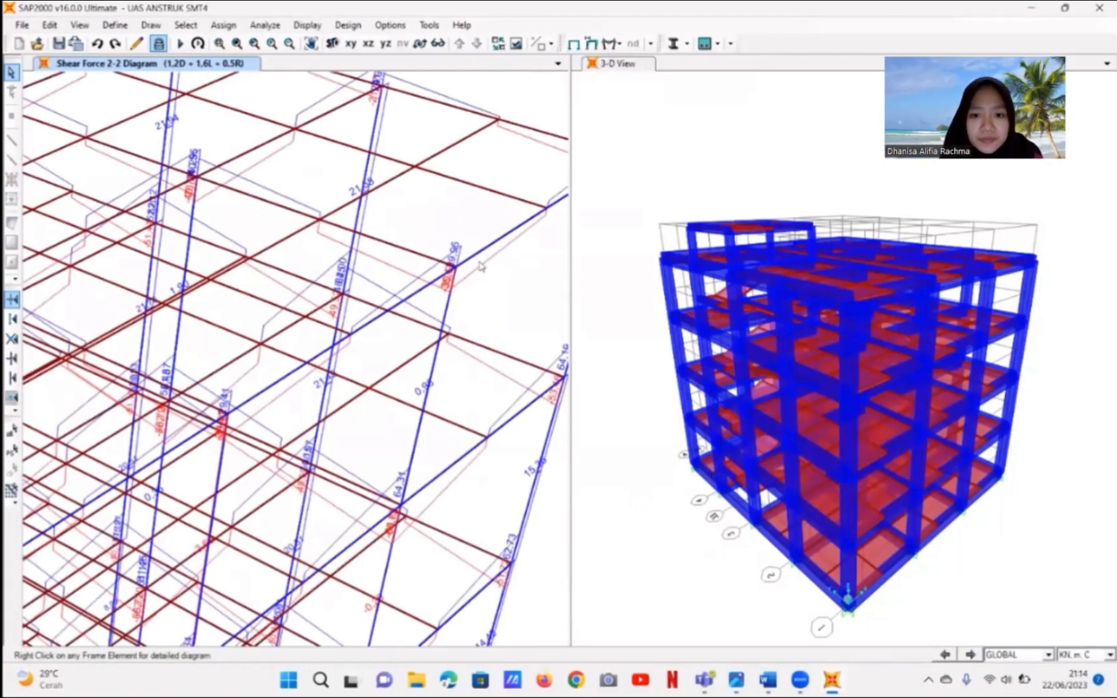
scroll(375, 243, "down", 3)
- Display the filled Moment 3-3 diagram for 1.2D + 1.6L + 0.5R and view it from a rotated 3-D angle
left_click(612, 44)
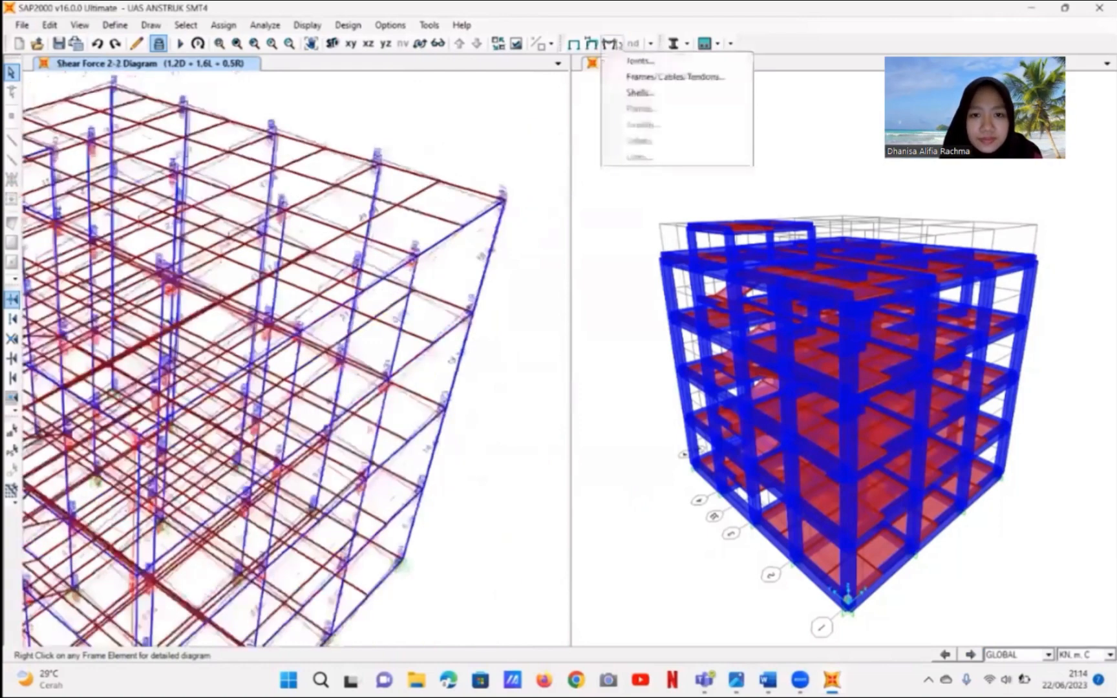
left_click(639, 78)
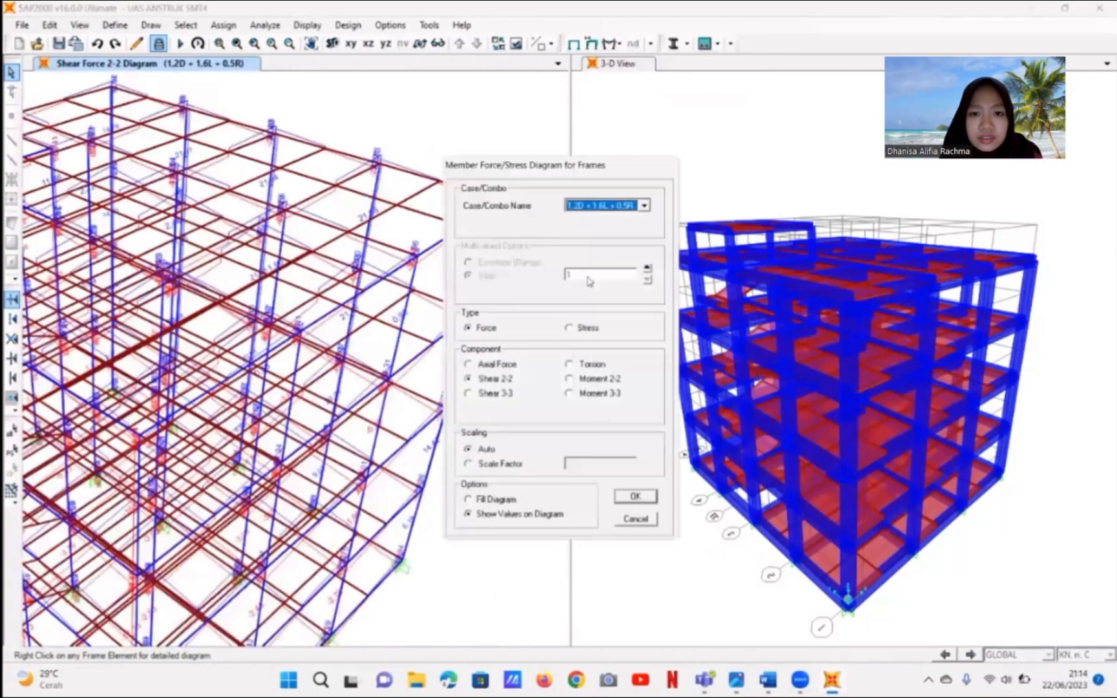
left_click(571, 394)
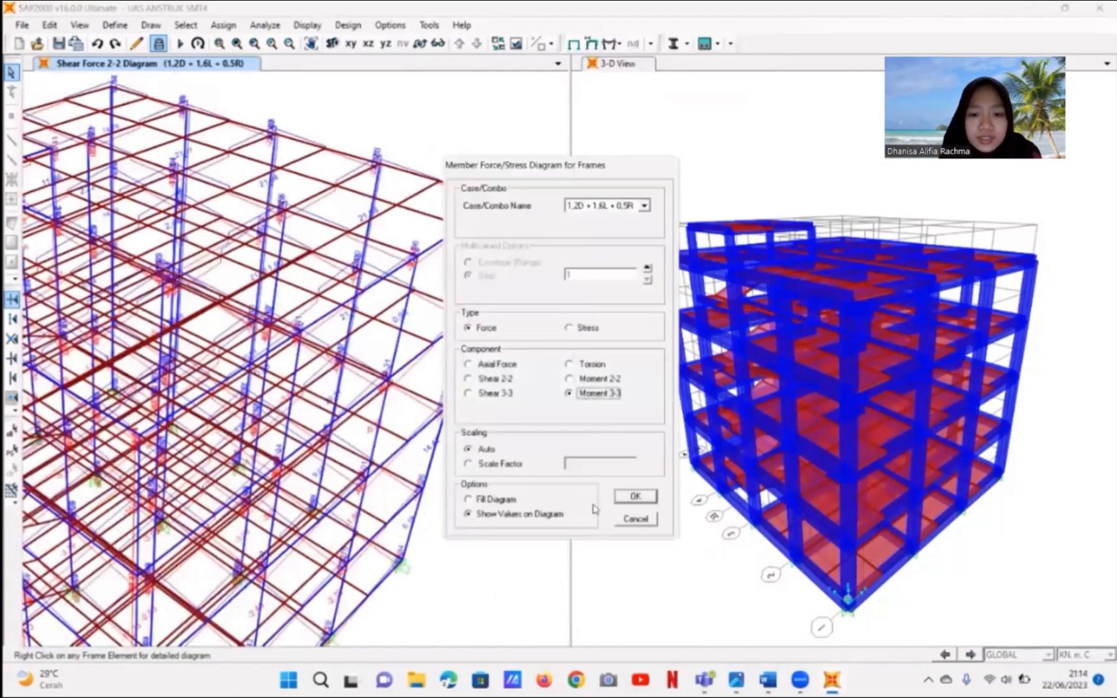
left_click(474, 501)
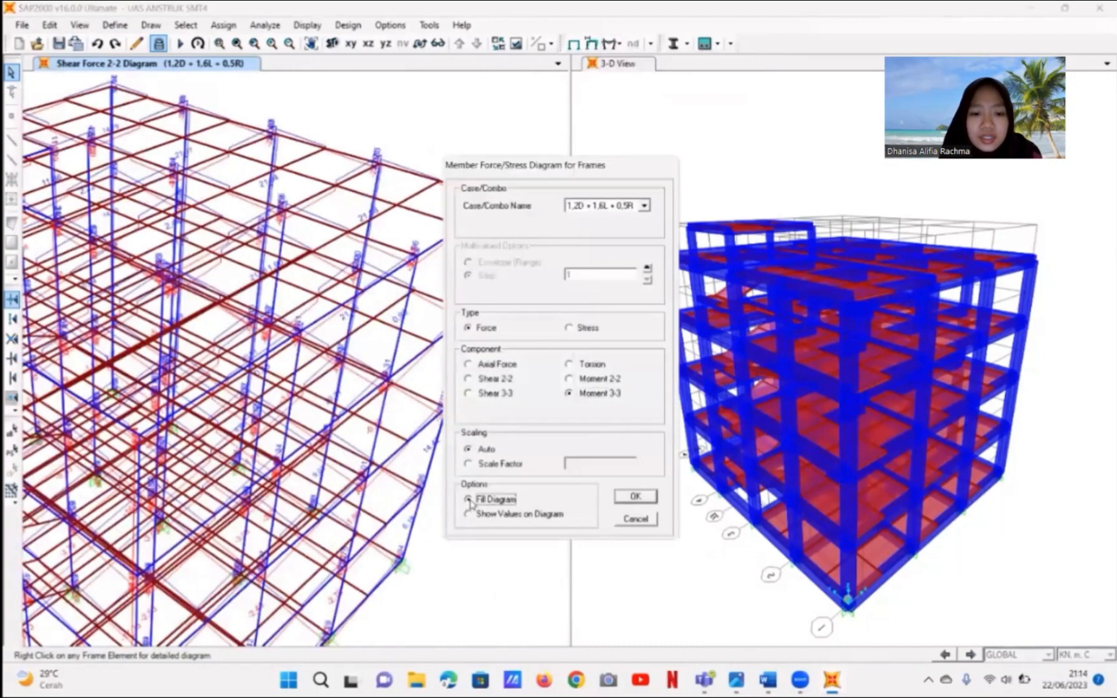
left_click(629, 498)
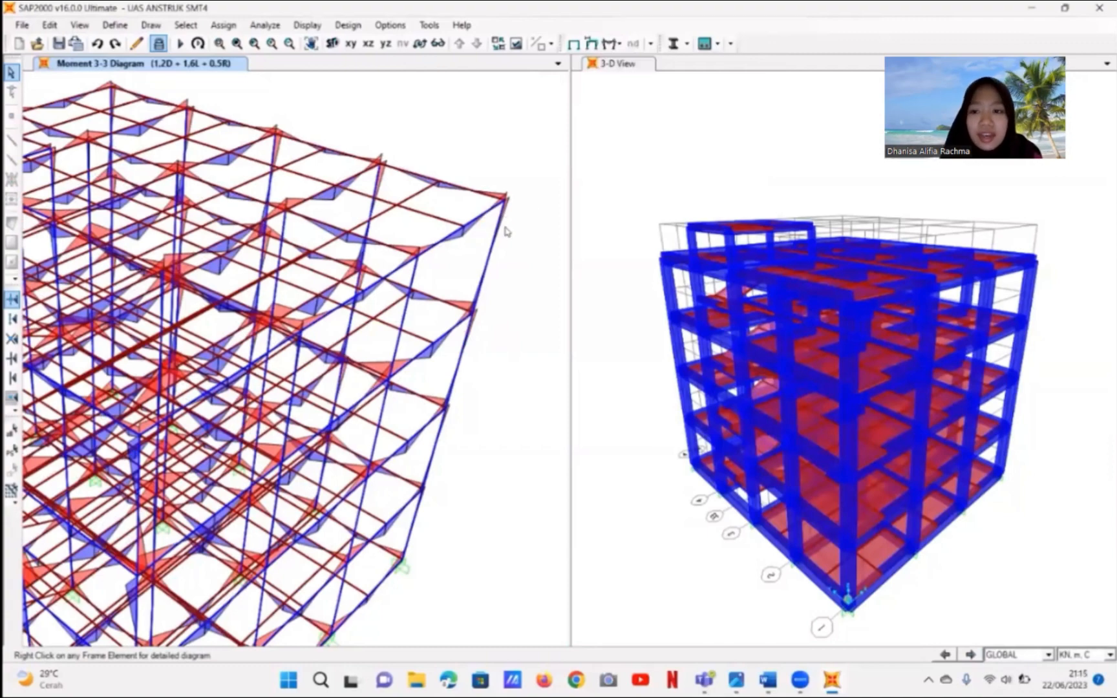
left_click(420, 43)
left_click_drag(446, 406, 395, 390)
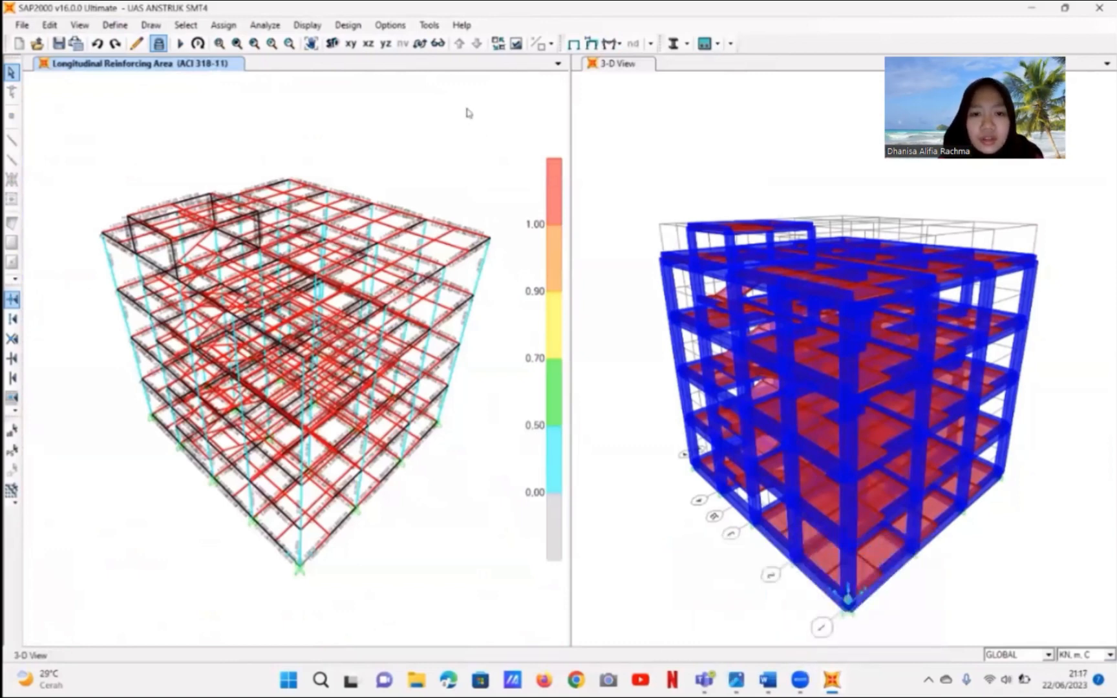
- Display the Element Output tables of the analysis results, with Element Forces - Area Shells as the current table
left_click(320, 27)
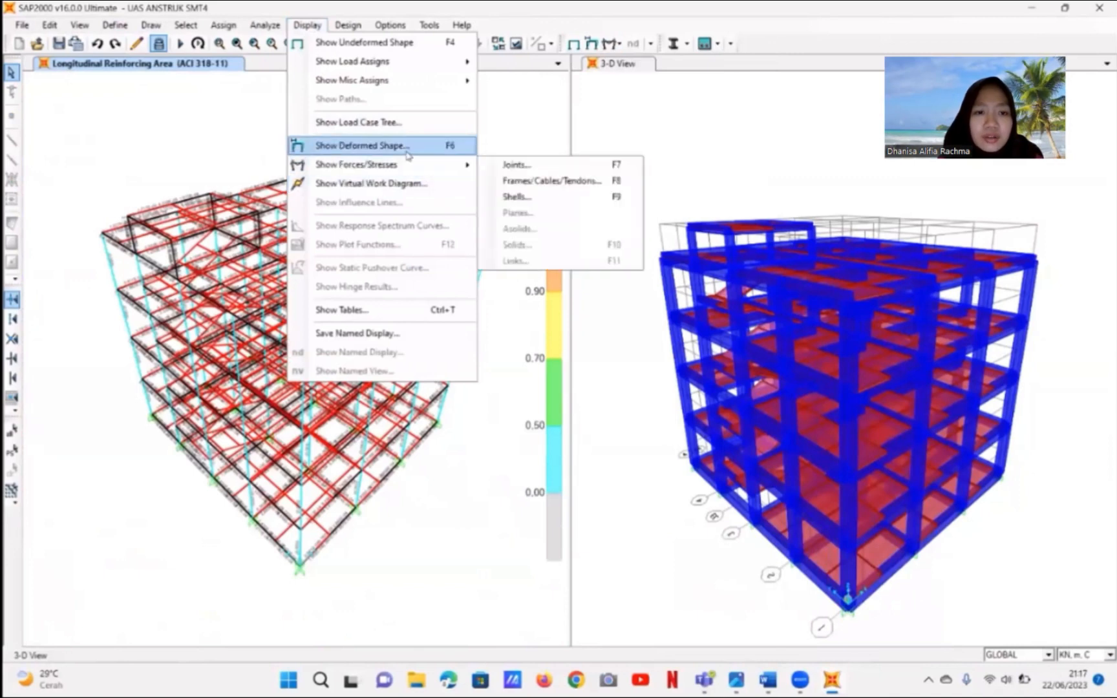
left_click(412, 316)
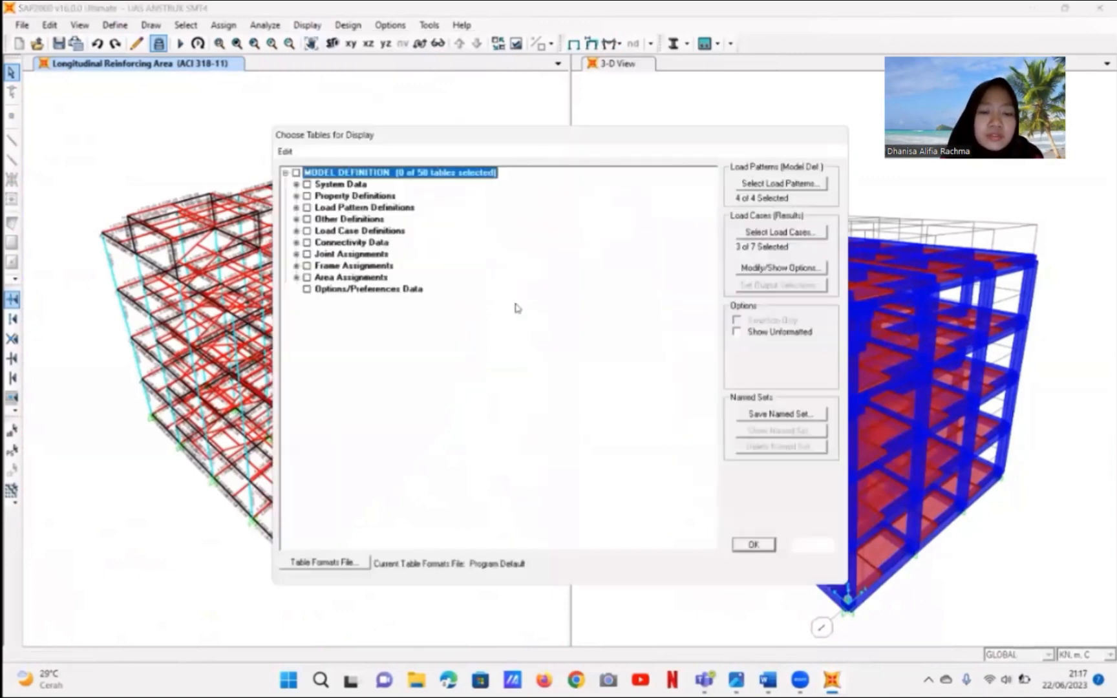
left_click(783, 233)
left_click(641, 337)
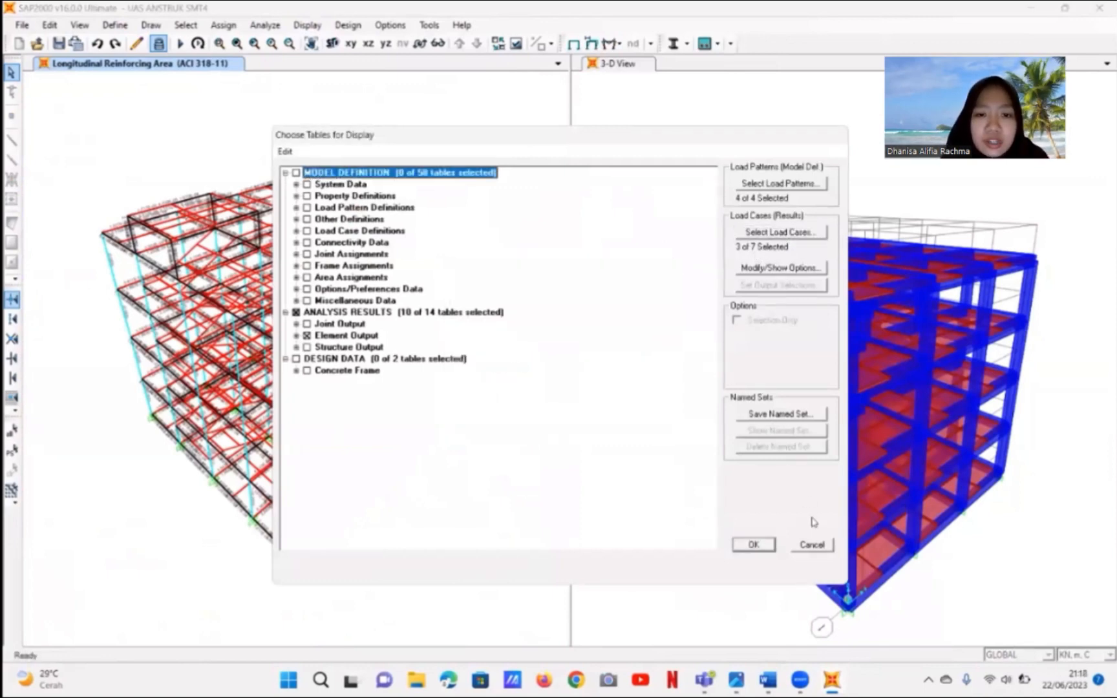
left_click(814, 545)
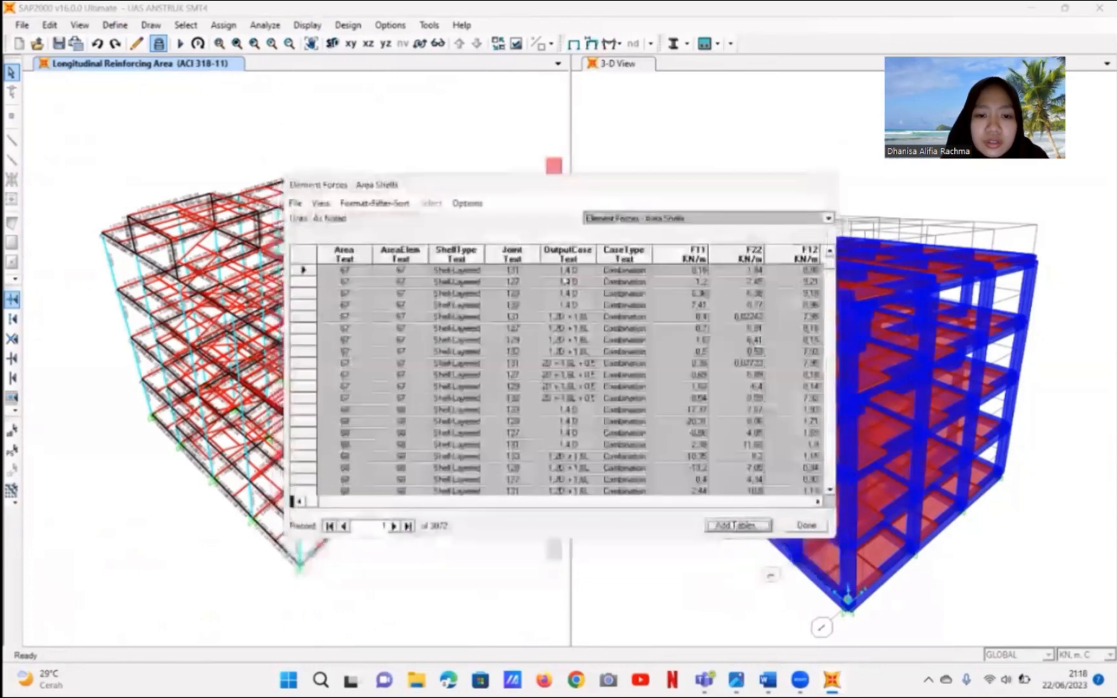
- Export the current Element Forces - Area Shells table to Excel
left_click(468, 204)
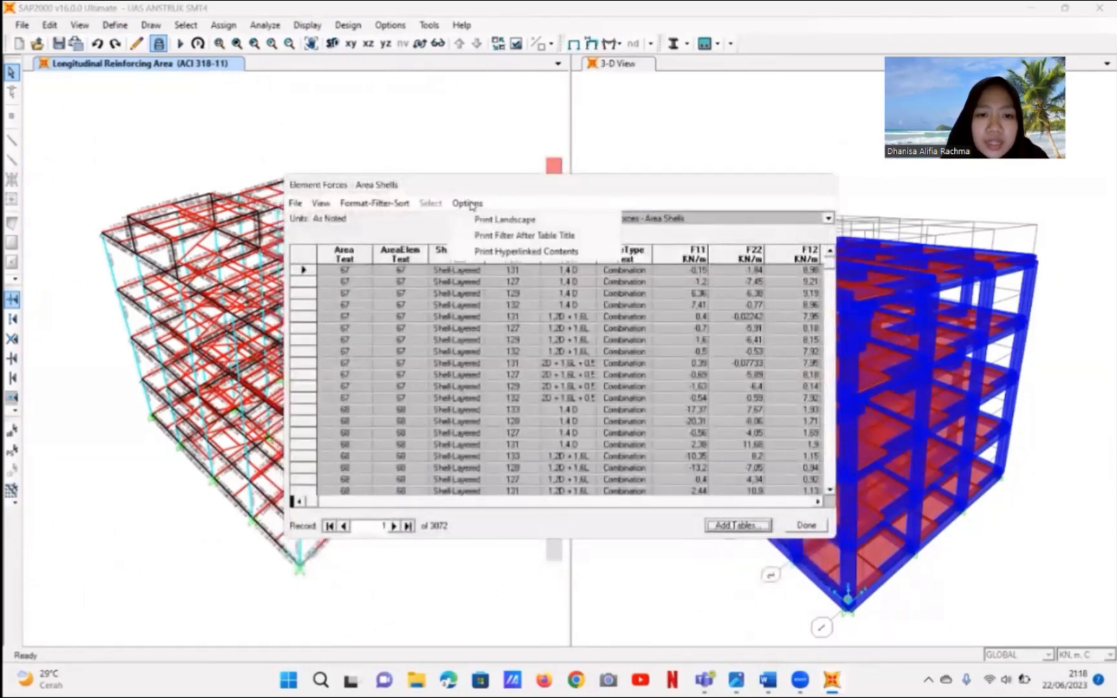
left_click(373, 203)
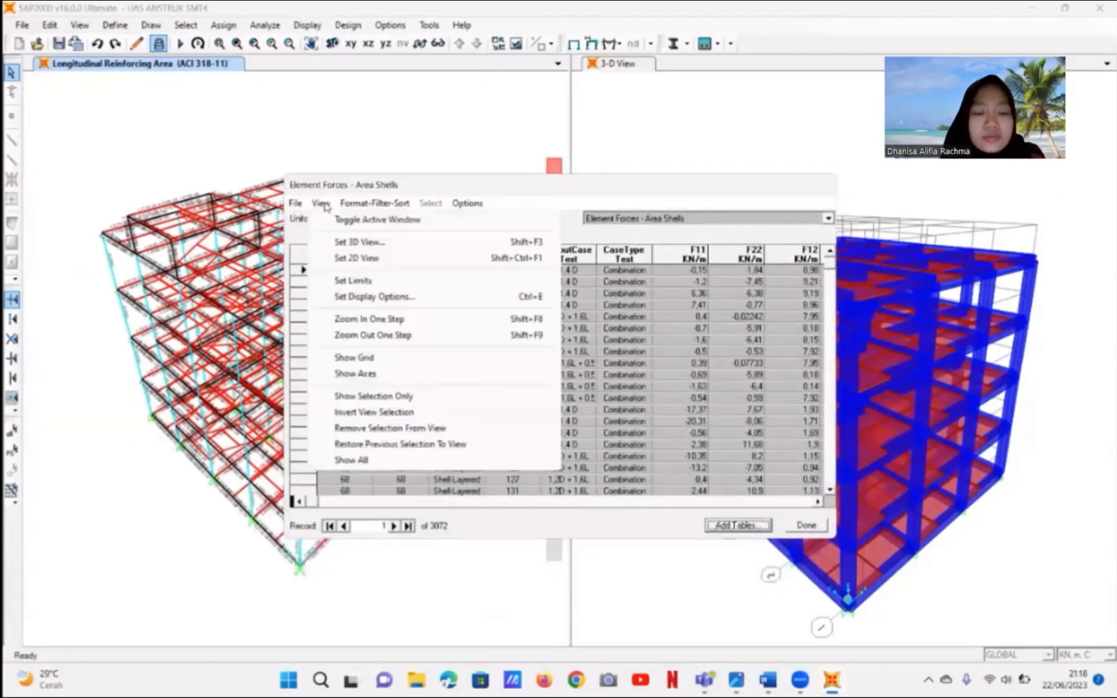
mouse_move(296, 204)
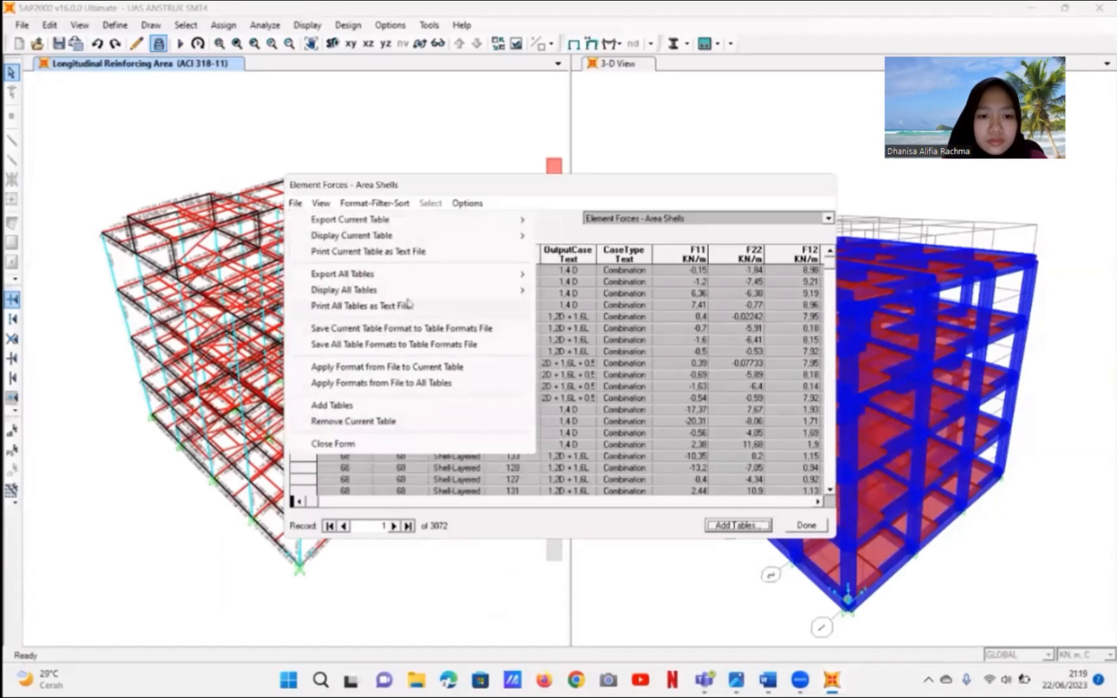
mouse_move(417, 223)
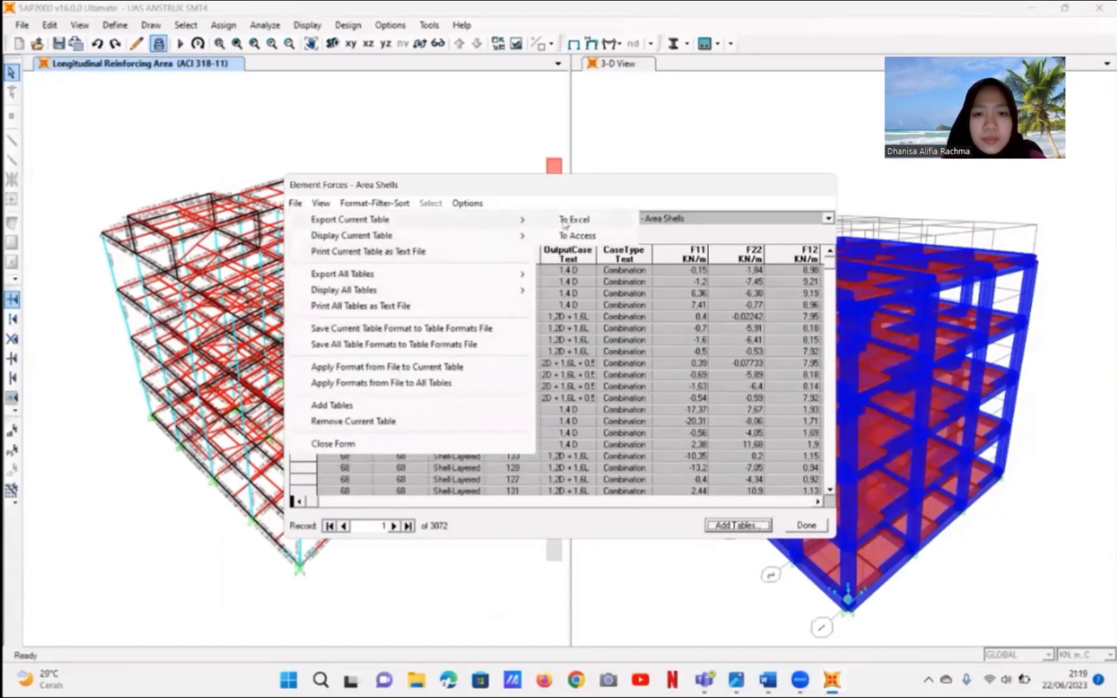
left_click(563, 220)
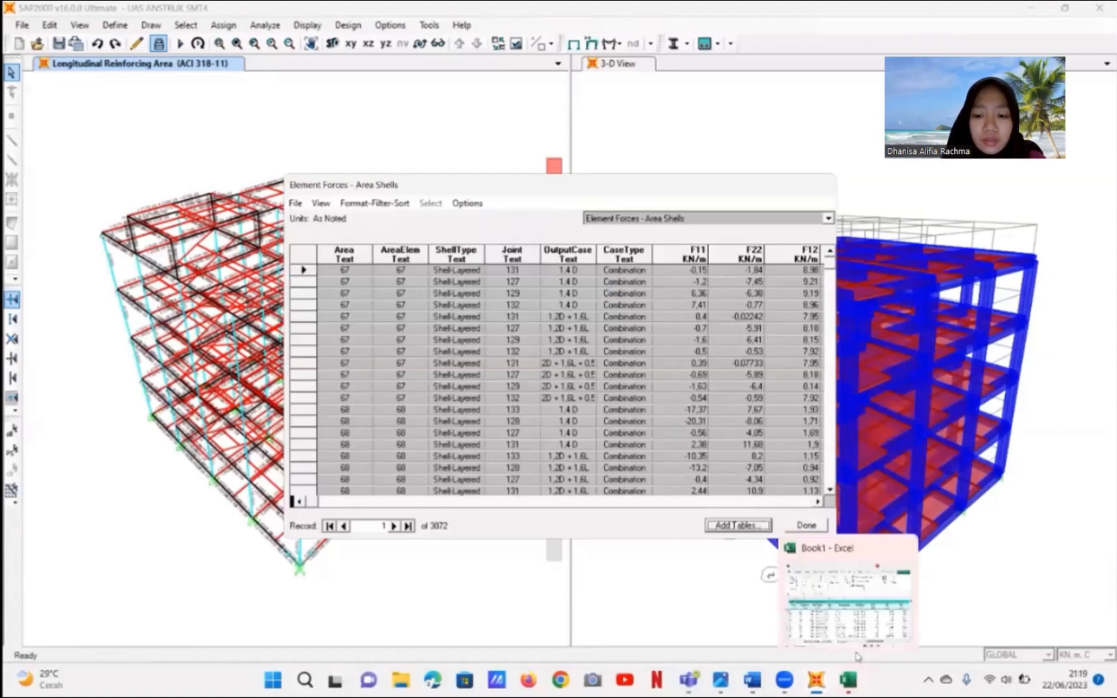
- Switch to the exported workbook in Excel, maximize it and examine the force and moment columns across the area shell rows
left_click(869, 604)
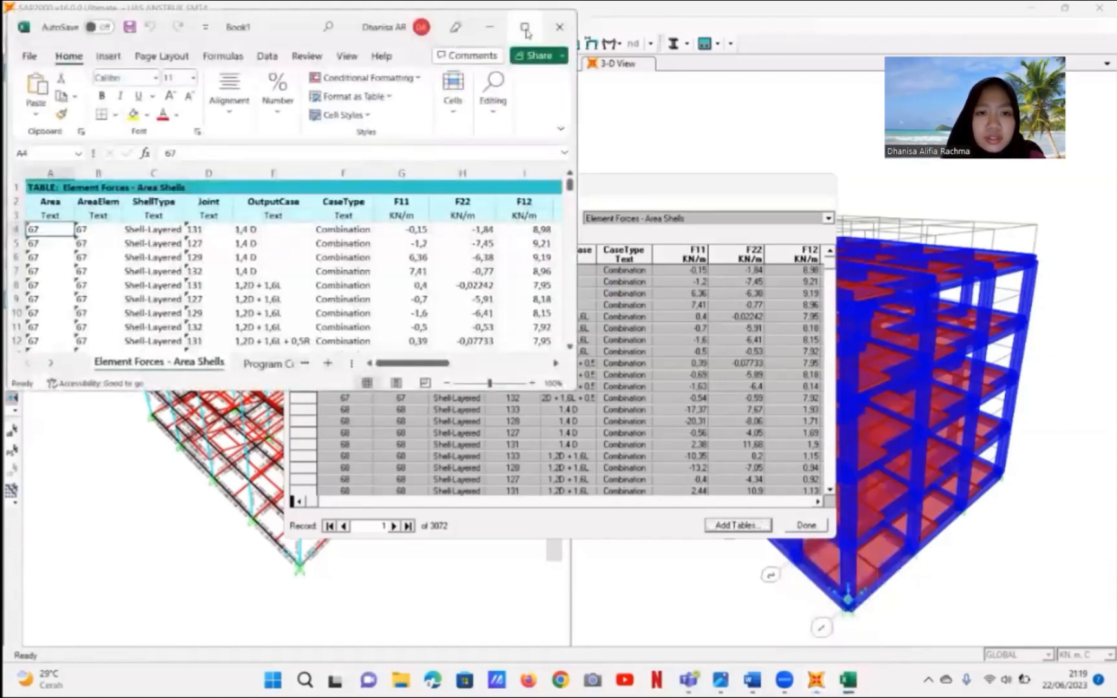
left_click(524, 26)
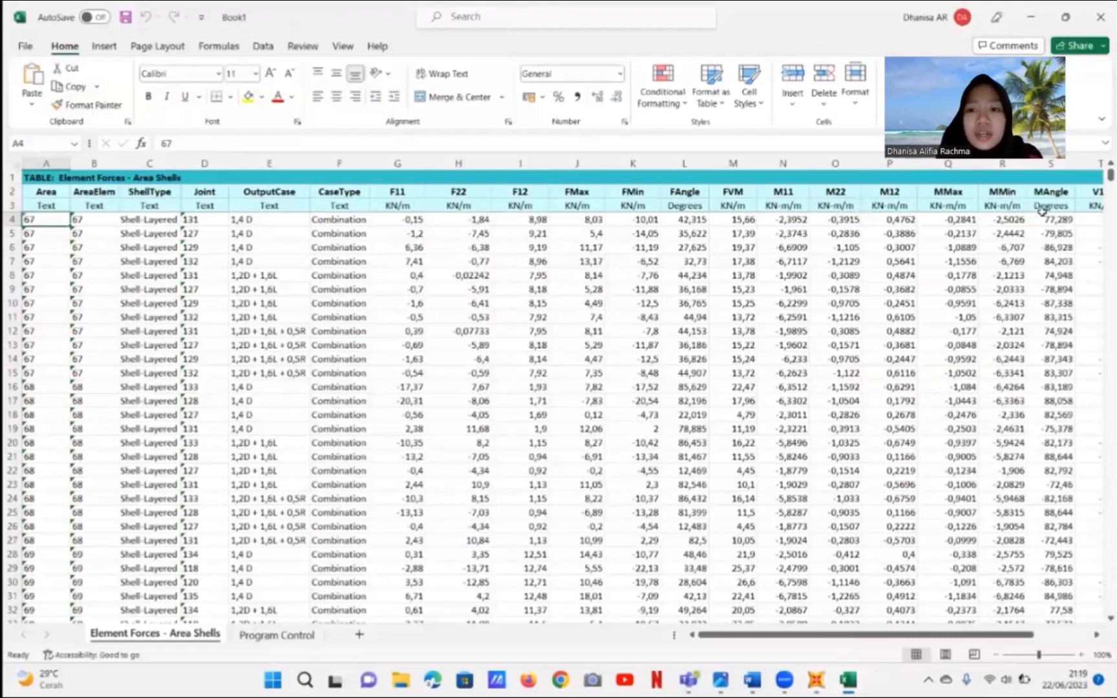
left_click_drag(956, 635, 1023, 634)
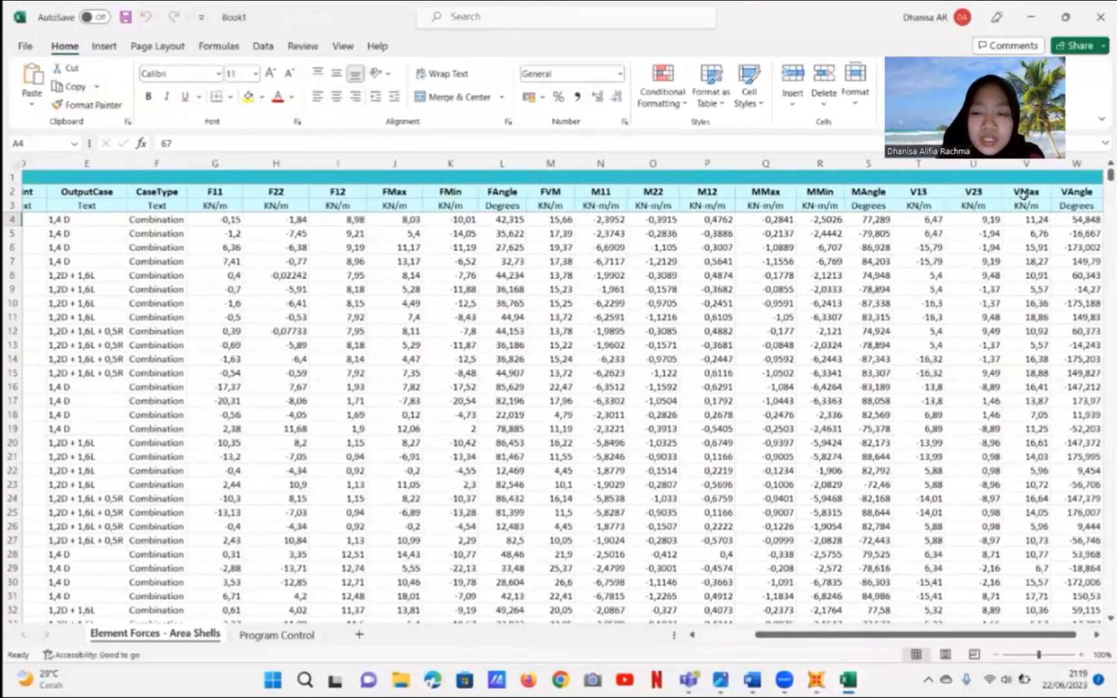
left_click_drag(982, 635, 834, 635)
scroll(816, 555, "down", 2)
scroll(816, 555, "down", 17)
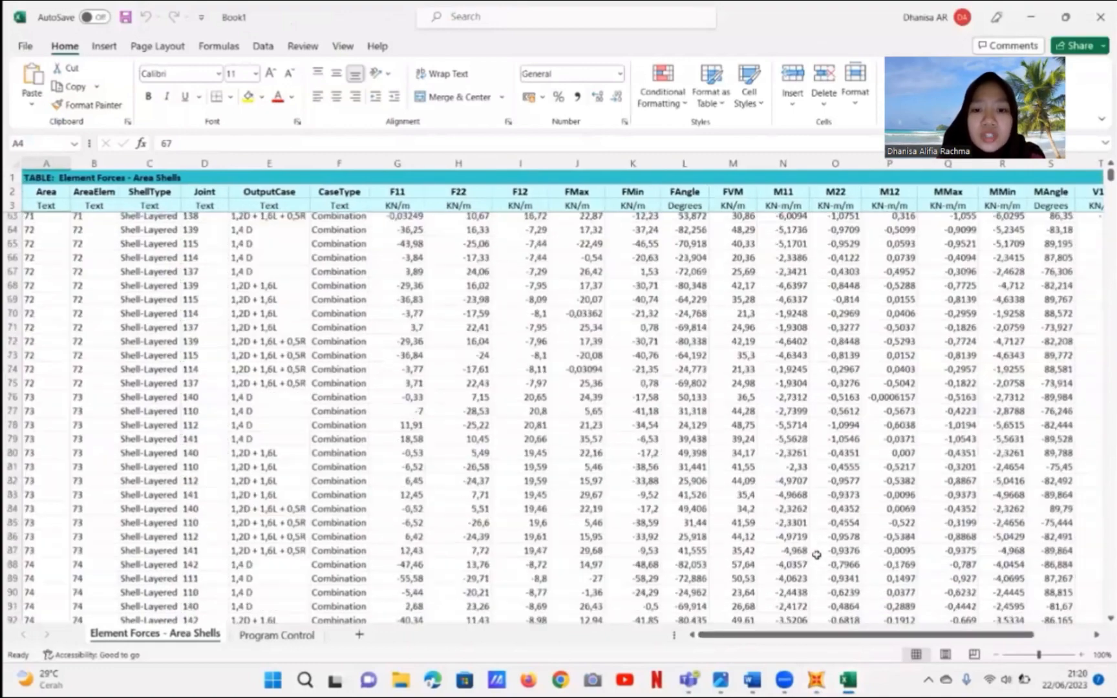
scroll(816, 555, "down", 20)
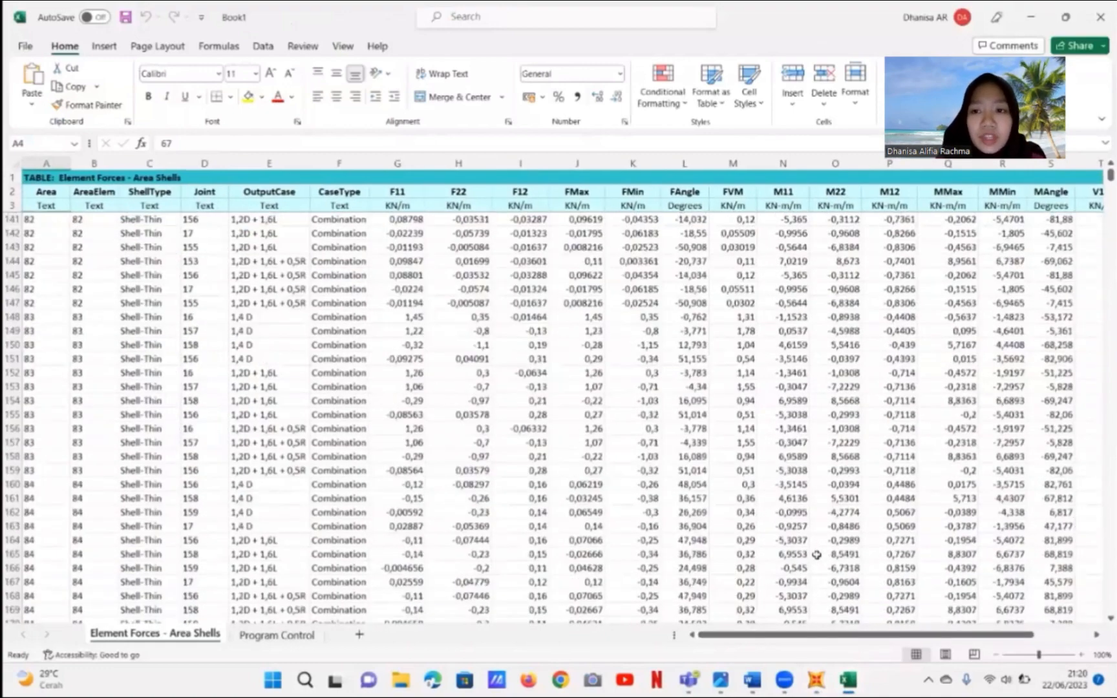
scroll(816, 554, "down", 20)
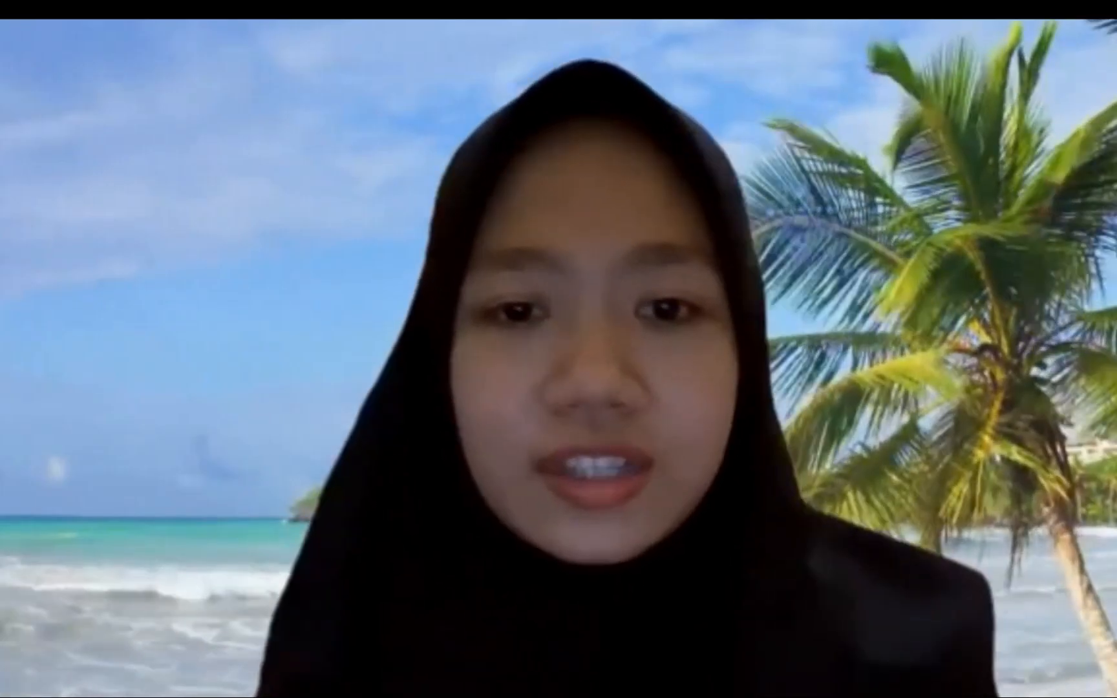